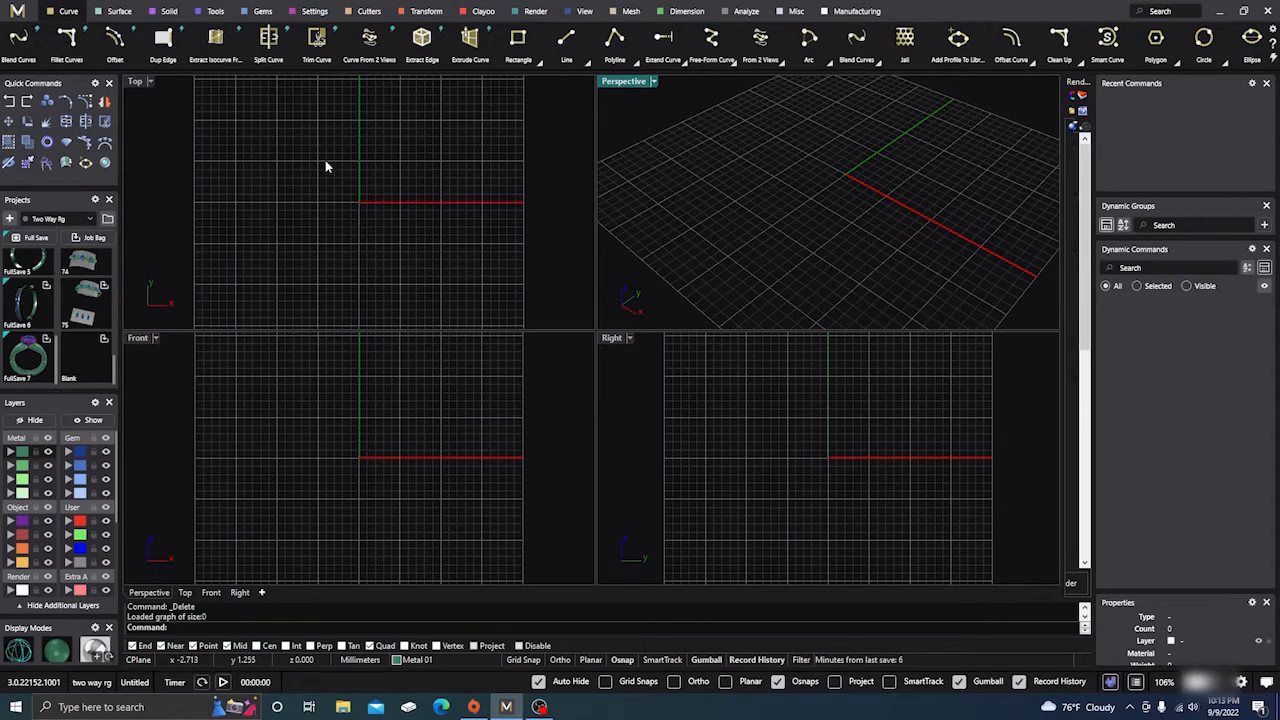
Insert a round diamond gem at the origin and shrink it from 6.40 mm to 2.50 mm wide
click(262, 12)
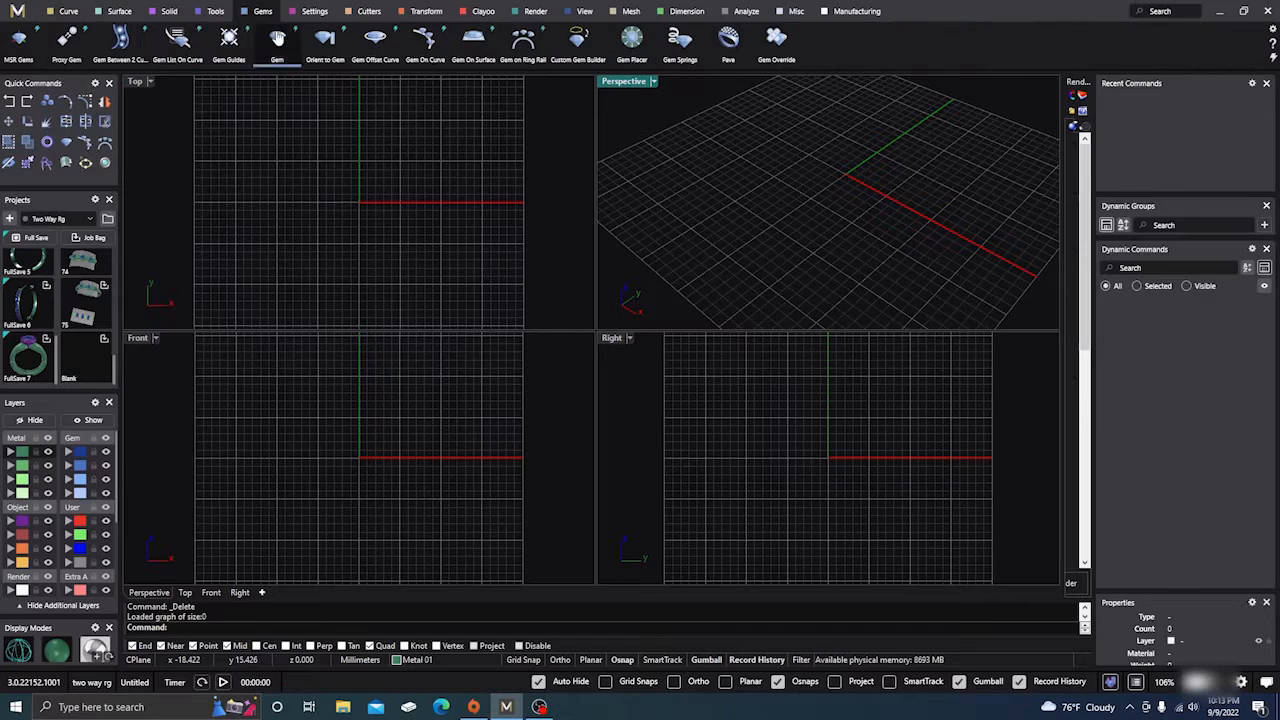
click(277, 38)
double_click(138, 83)
scroll(582, 328, up, 5)
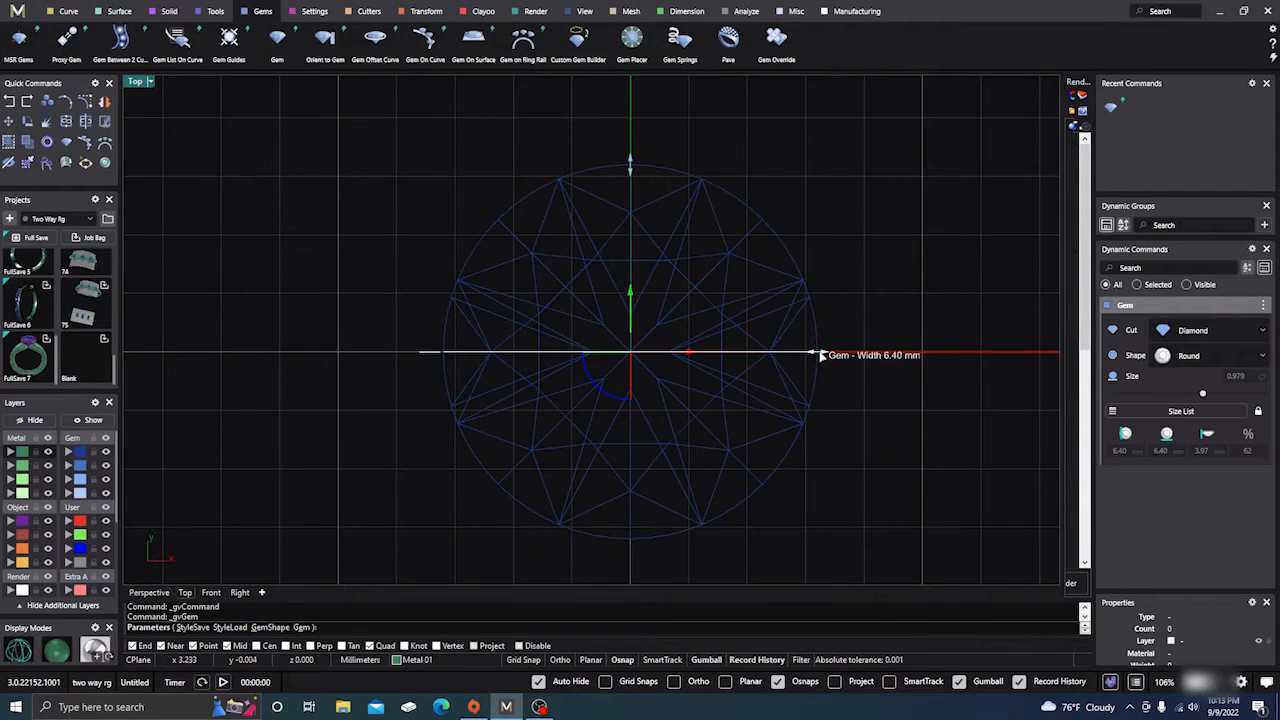
drag(817, 355, 703, 357)
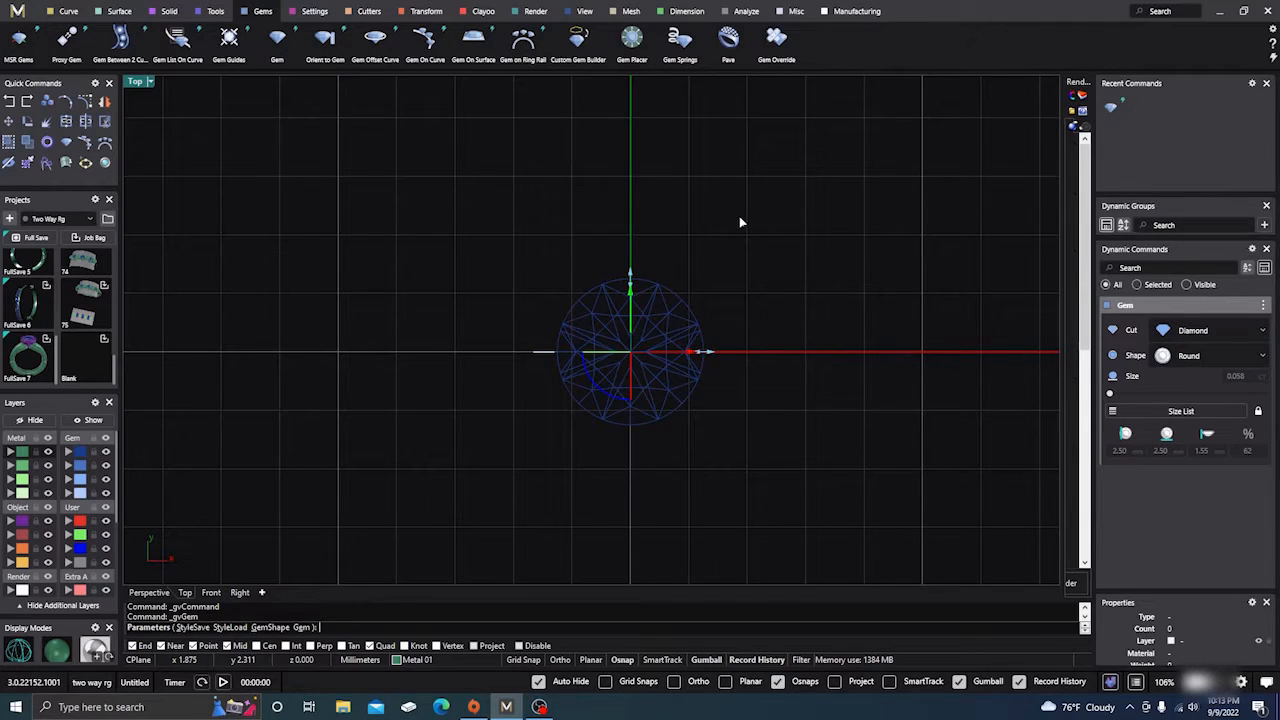
key(Return)
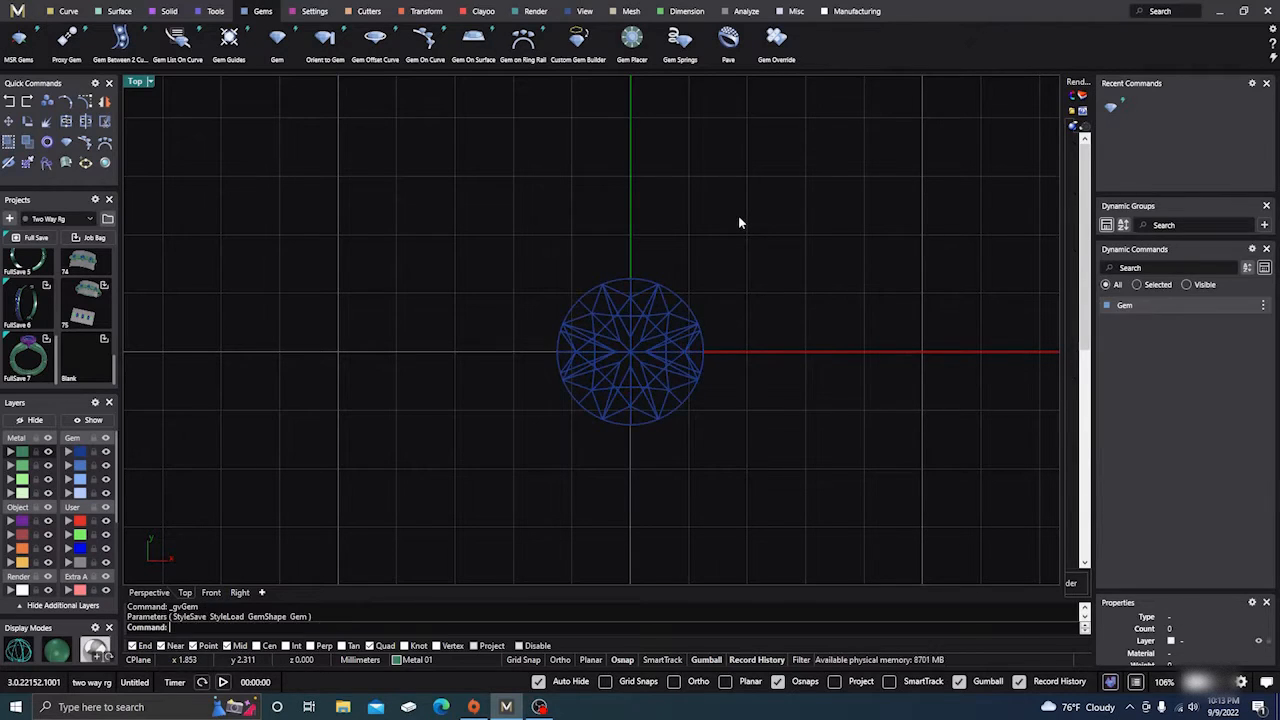
Copy the 2.50 mm gem from its centre to a spot to its right on the X axis
click(629, 351)
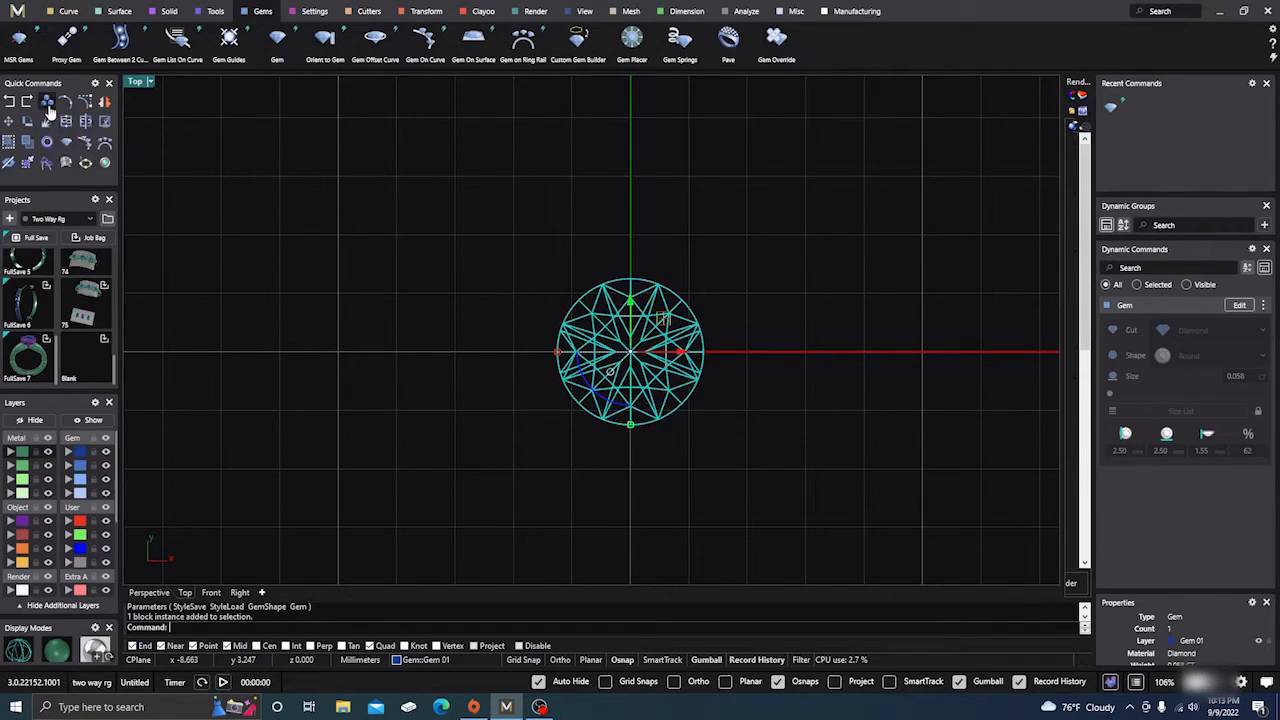
click(48, 104)
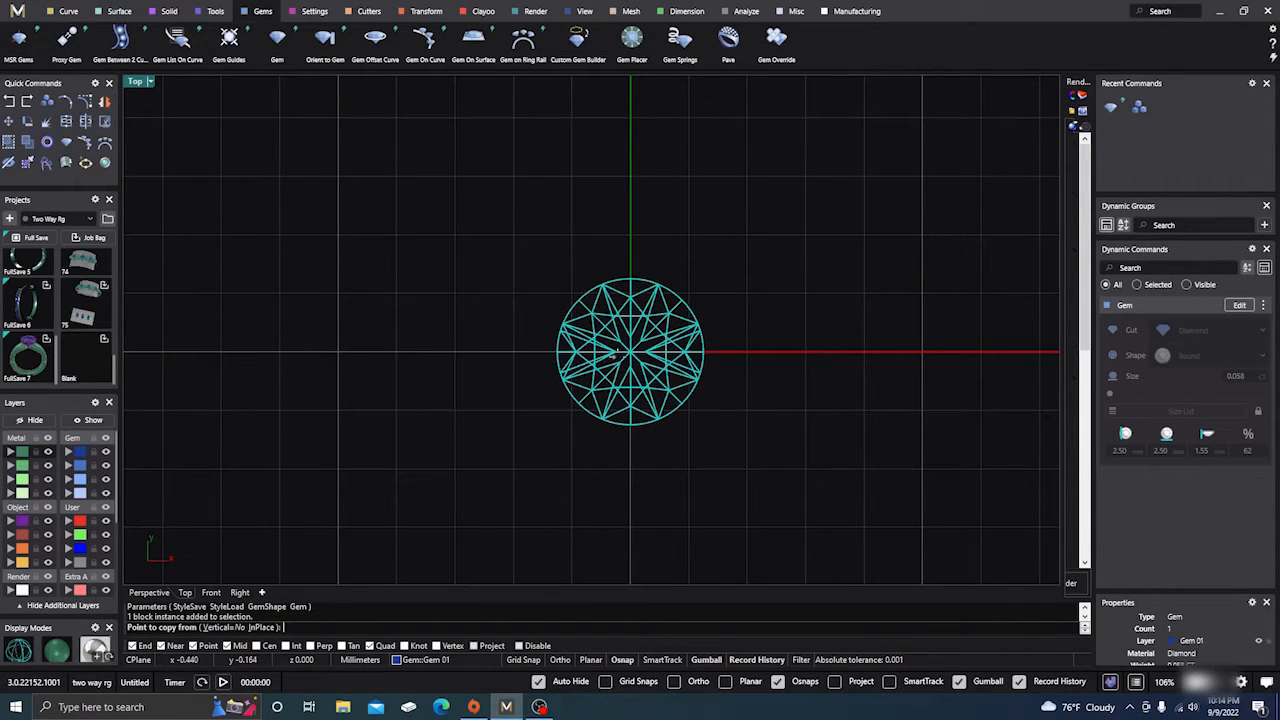
click(629, 353)
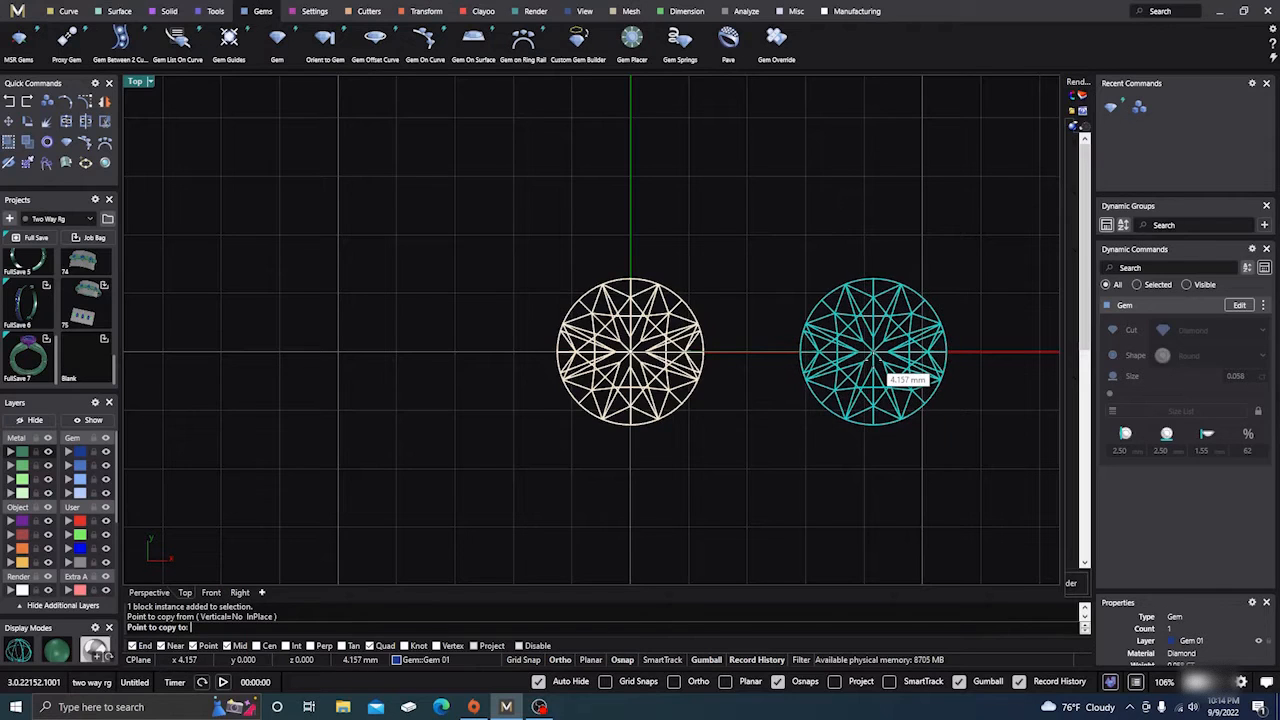
click(875, 358)
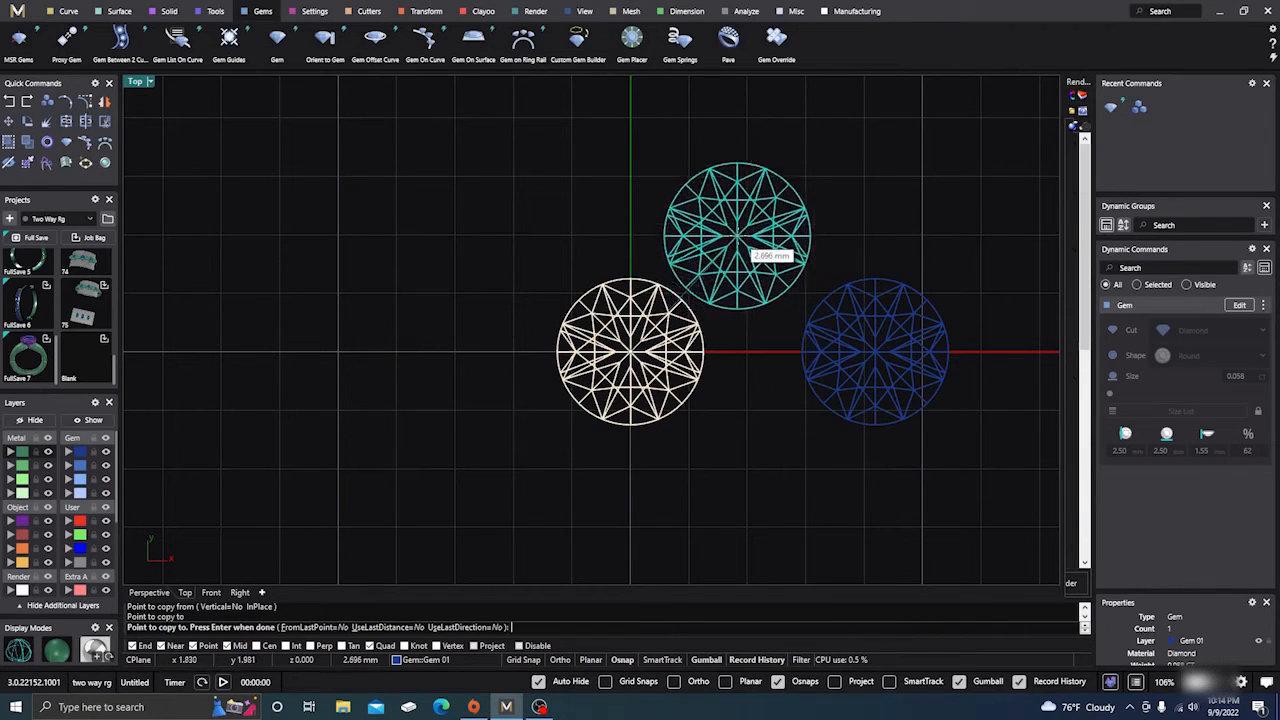
key(Return)
scroll(600, 225, down, 3)
right_drag(719, 215, 673, 268)
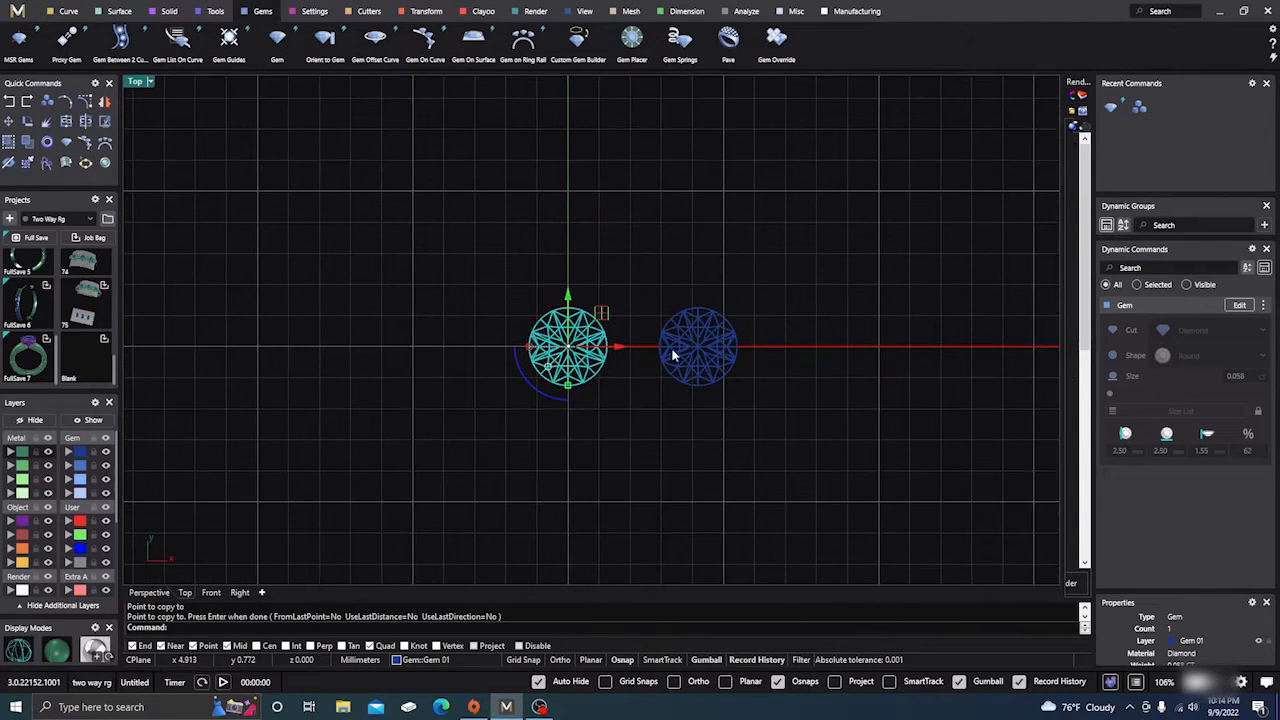
scroll(600, 289, up, 2)
key(Escape)
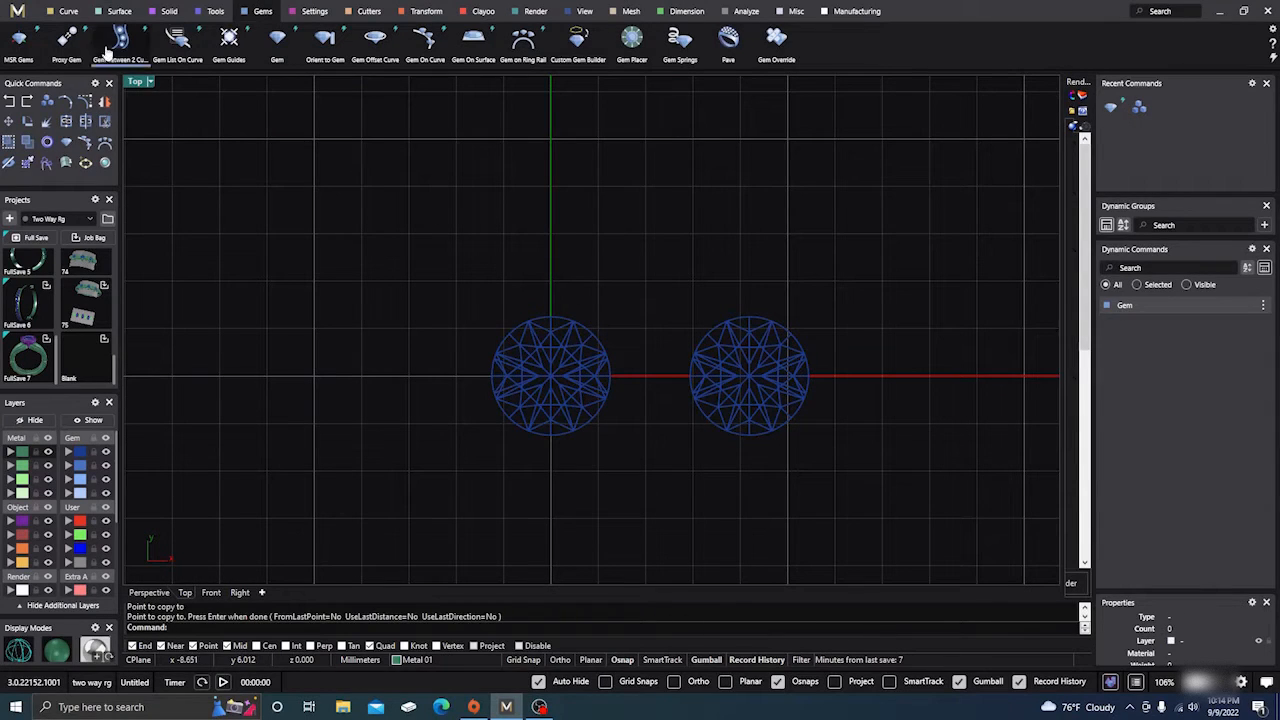
On the Creation layer, draw a short line leftward from the left gem's top quadrant
click(68, 14)
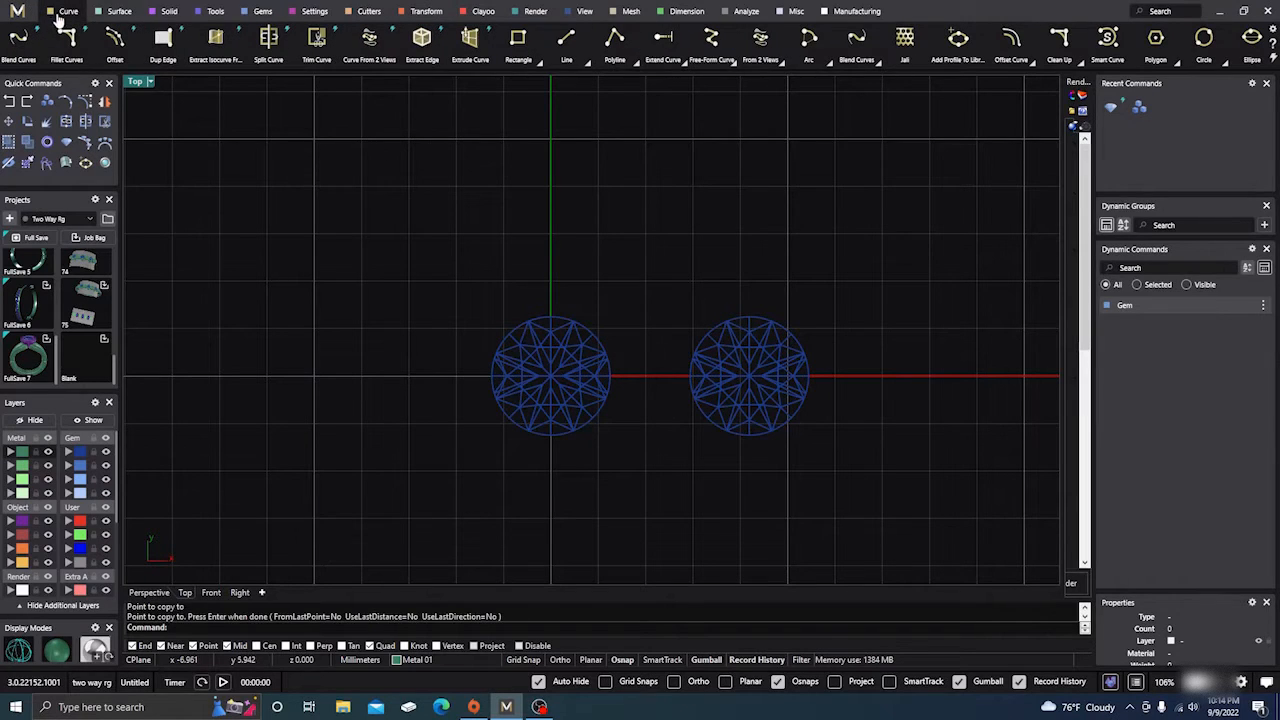
click(565, 42)
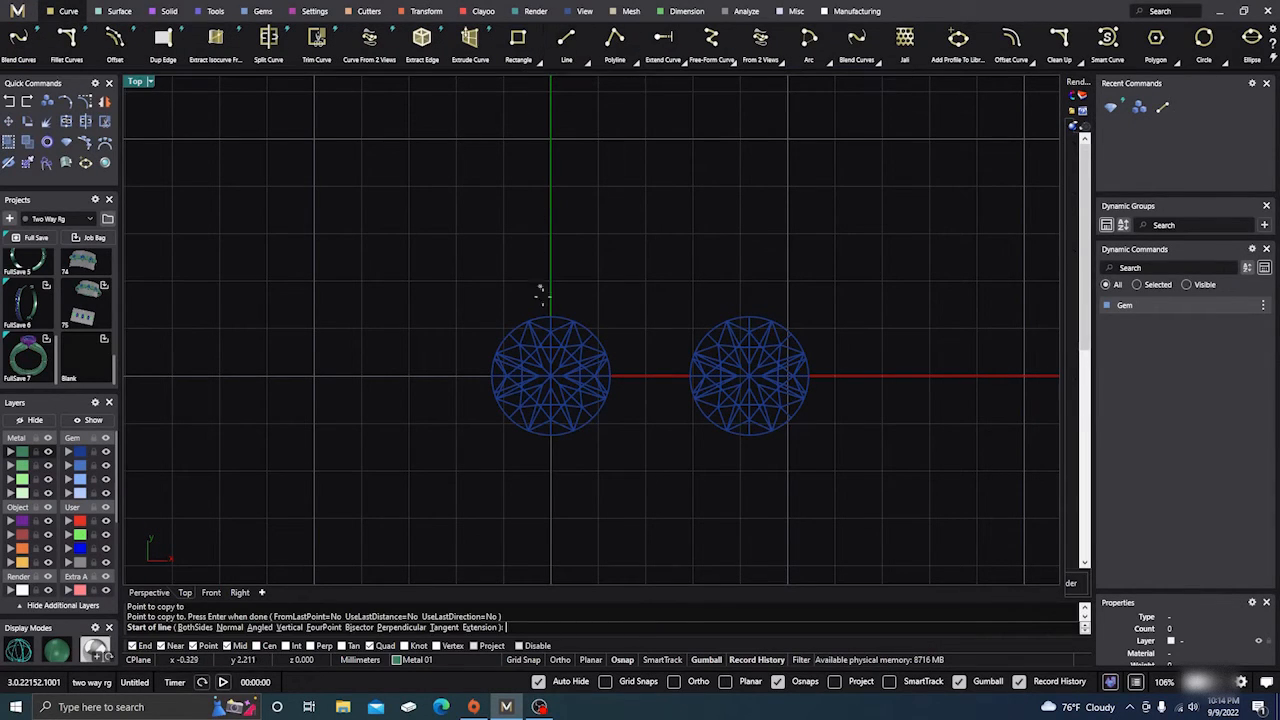
click(22, 563)
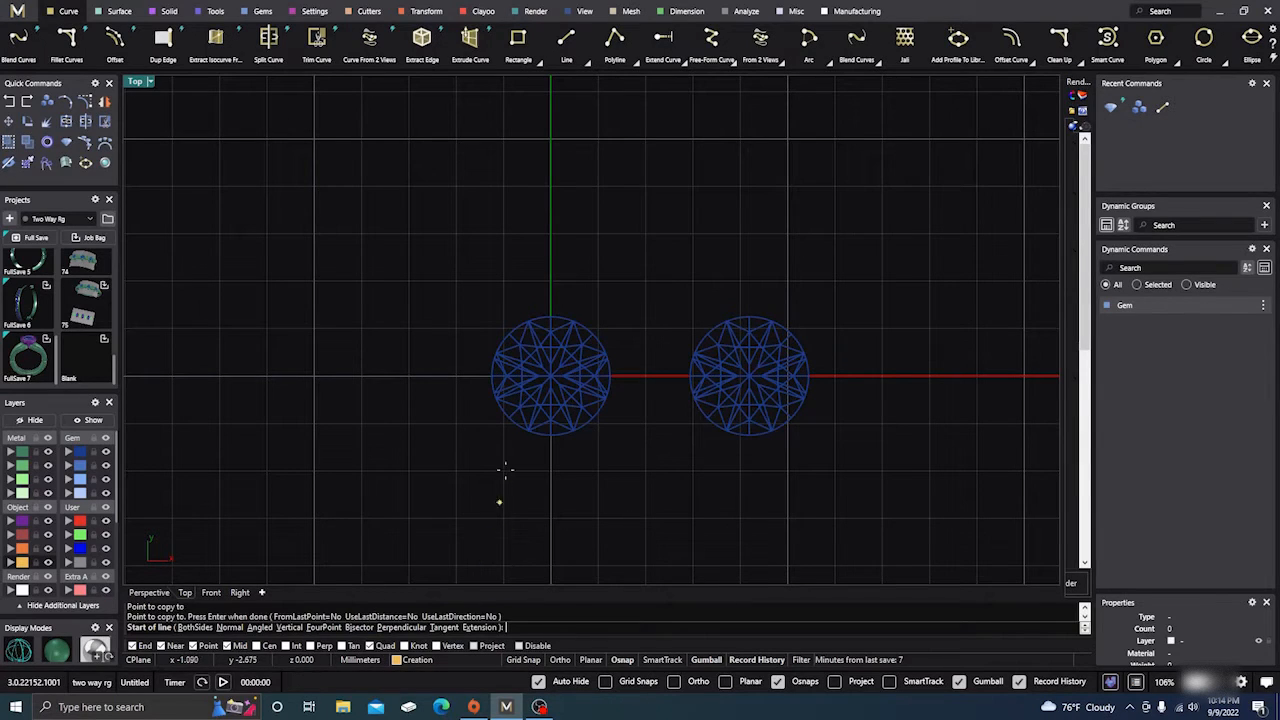
scroll(531, 403, up, 4)
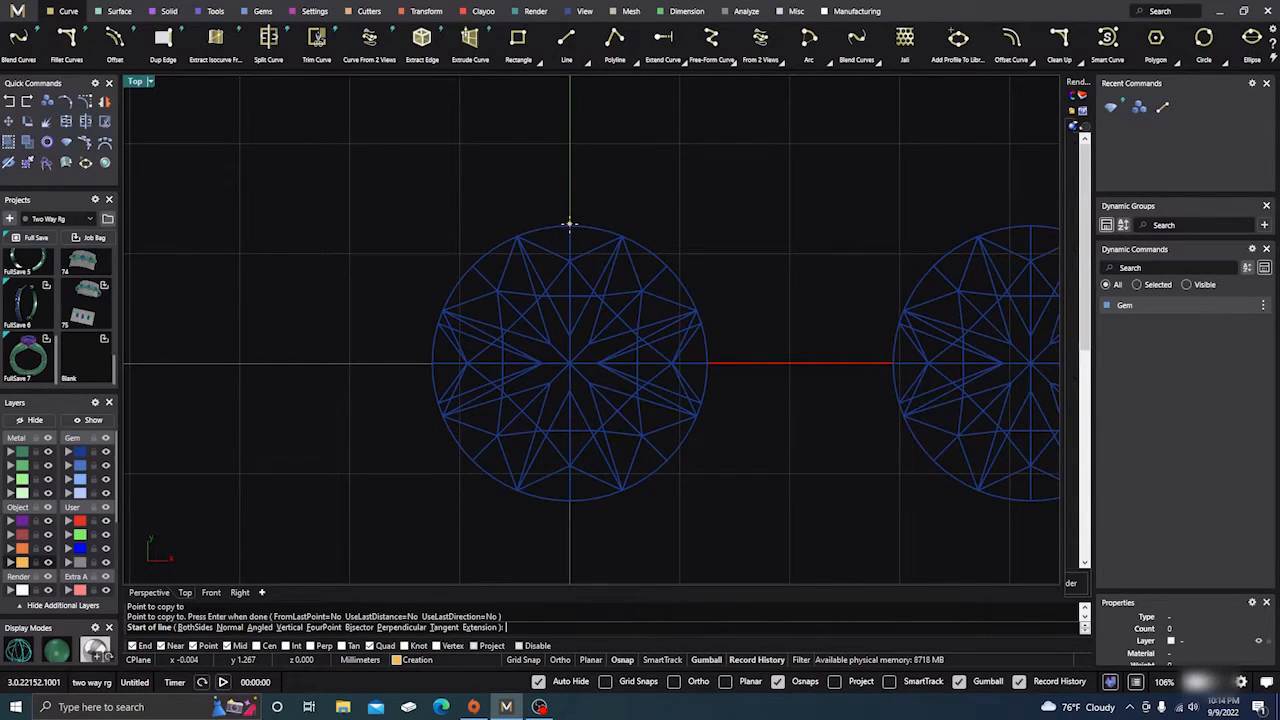
scroll(569, 224, up, 6)
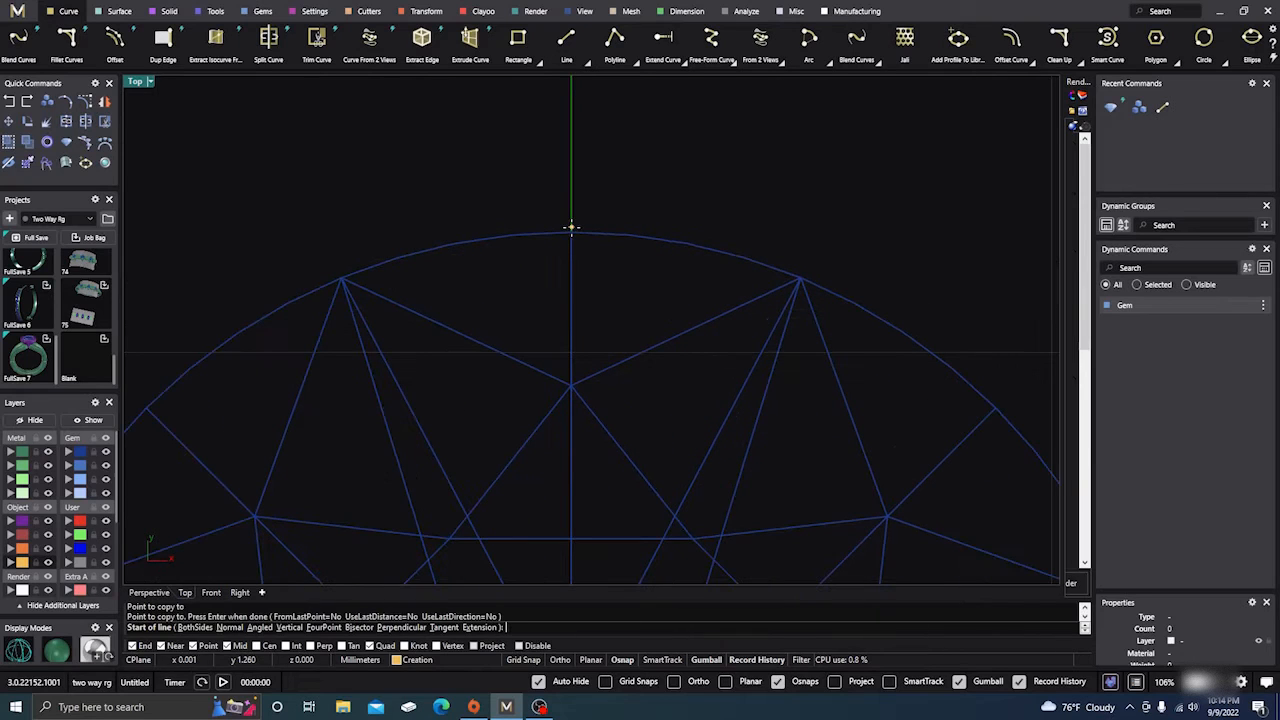
click(571, 232)
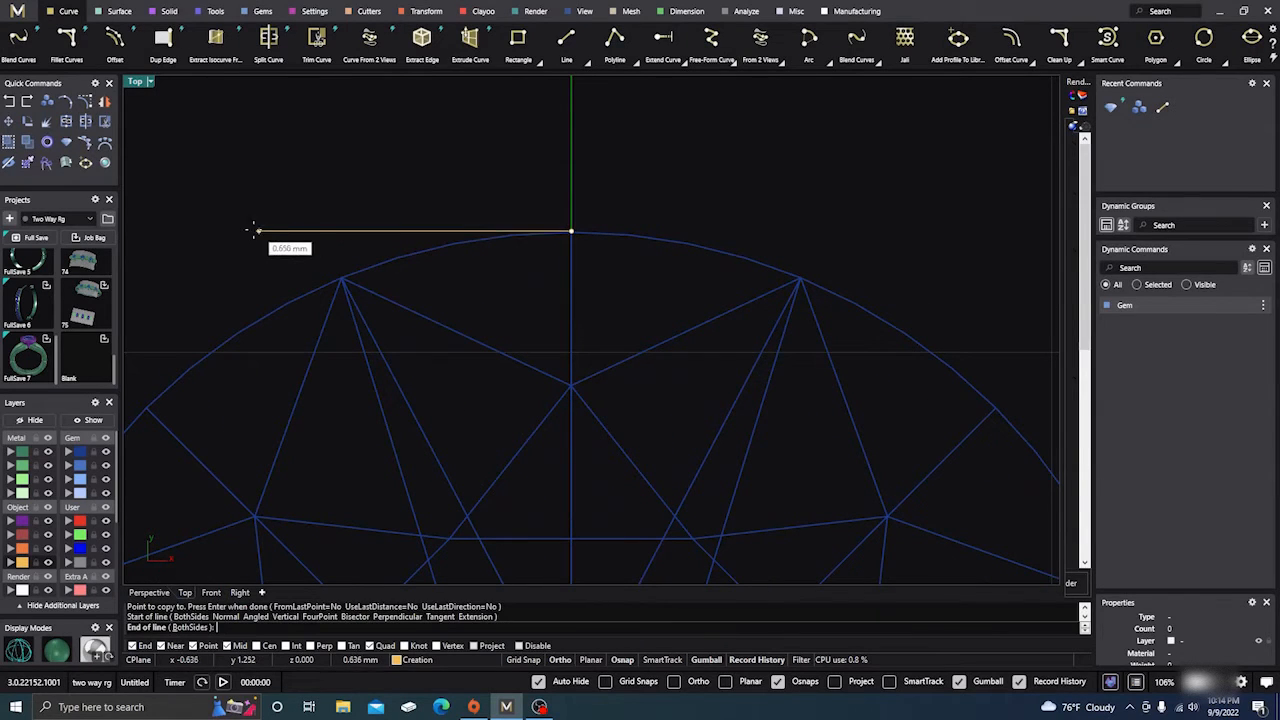
click(221, 233)
scroll(256, 204, down, 5)
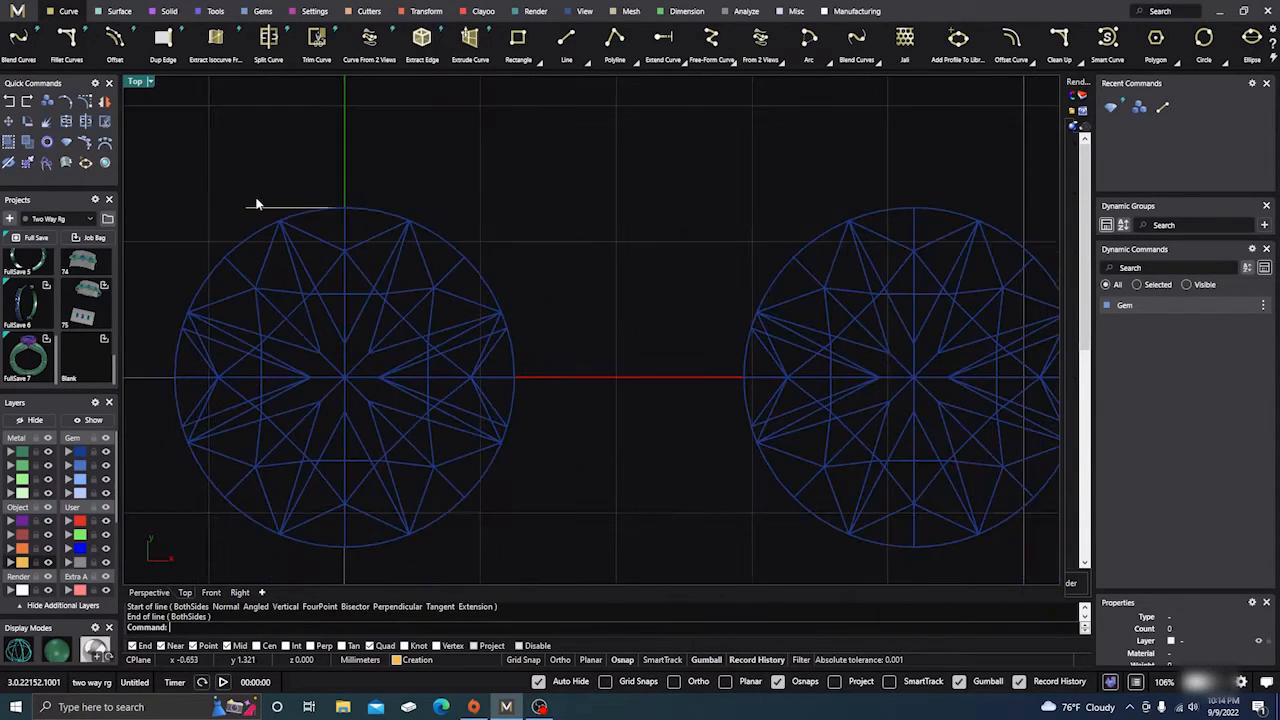
Move the short line up 1 unit with the gumball's Y entry
click(271, 208)
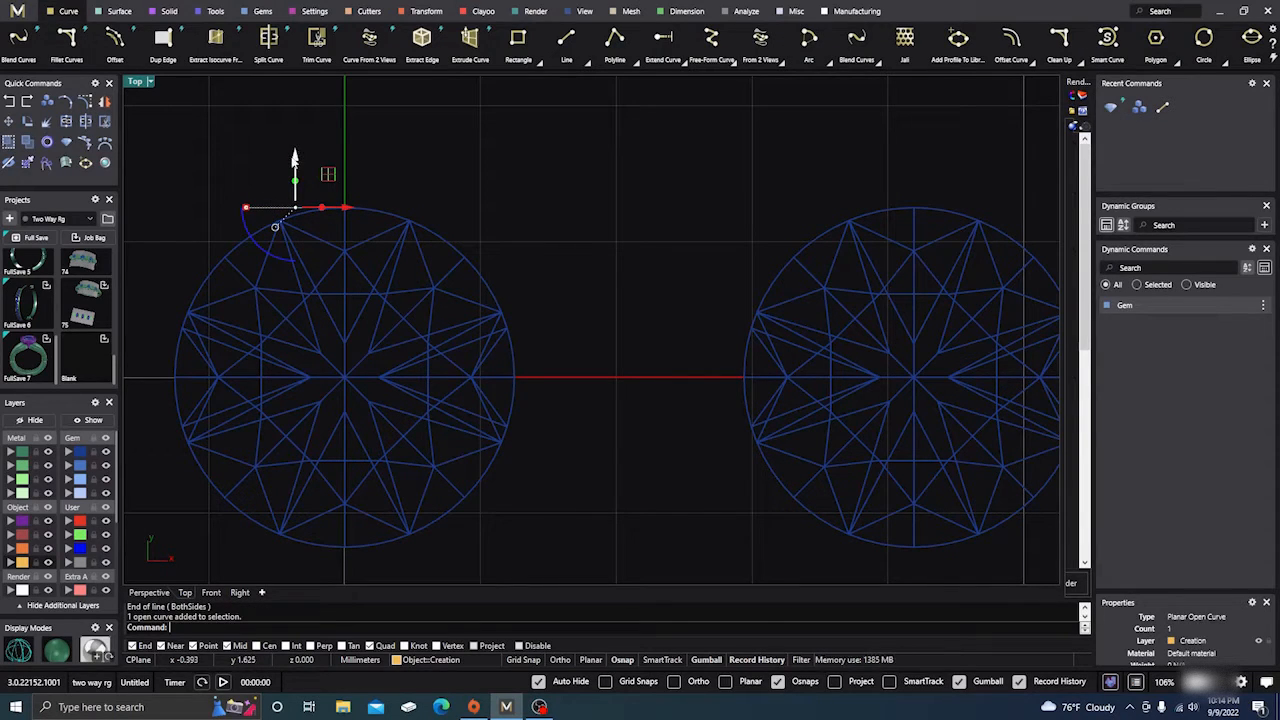
click(296, 157)
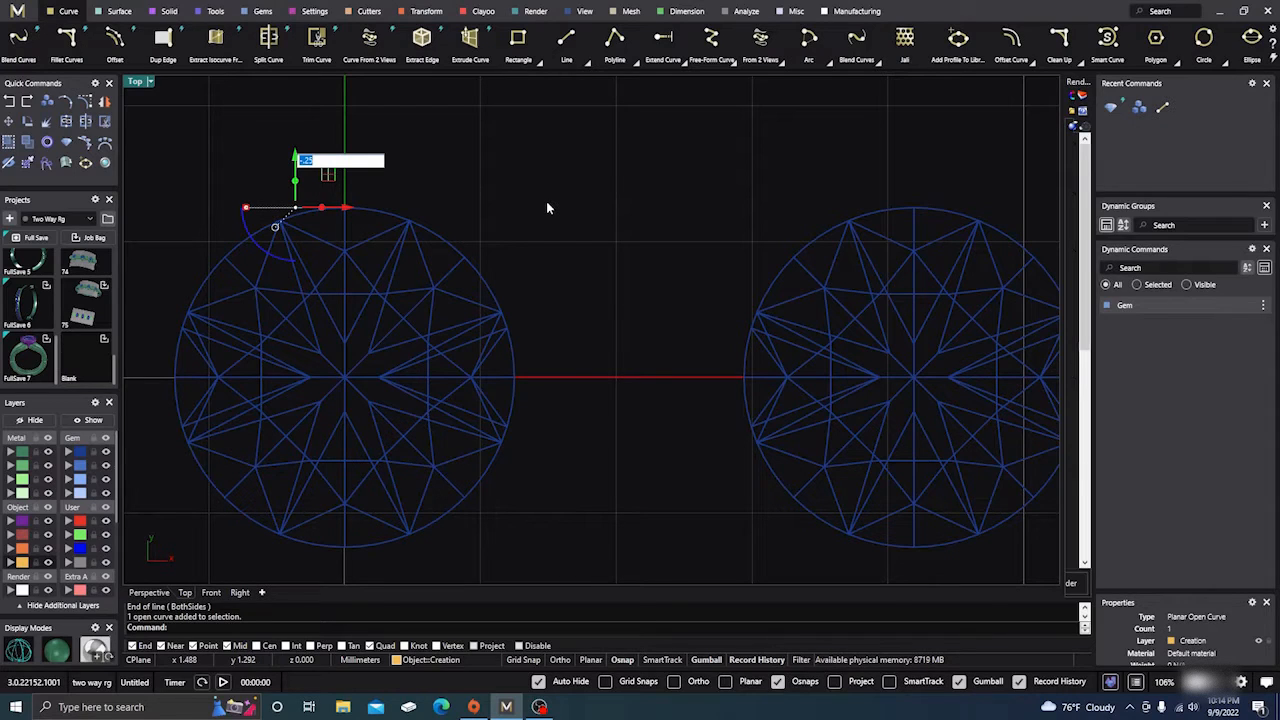
text(1)
key(Return)
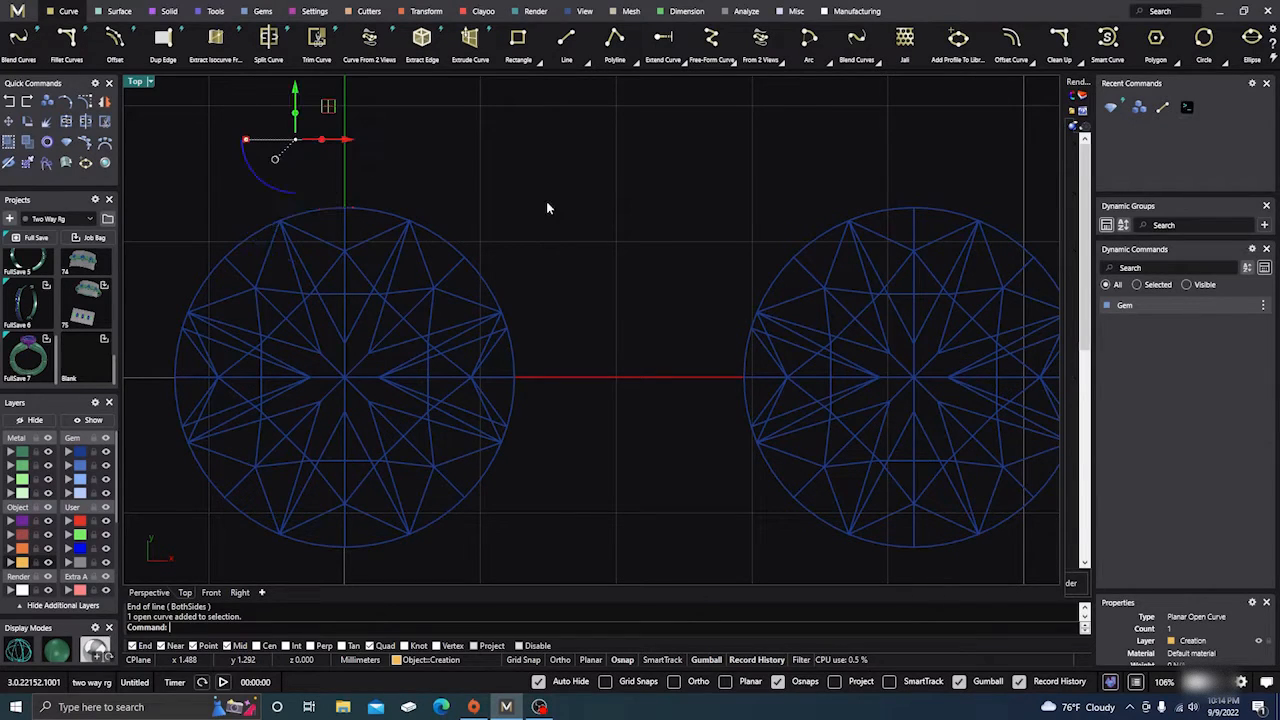
scroll(566, 294, down, 1)
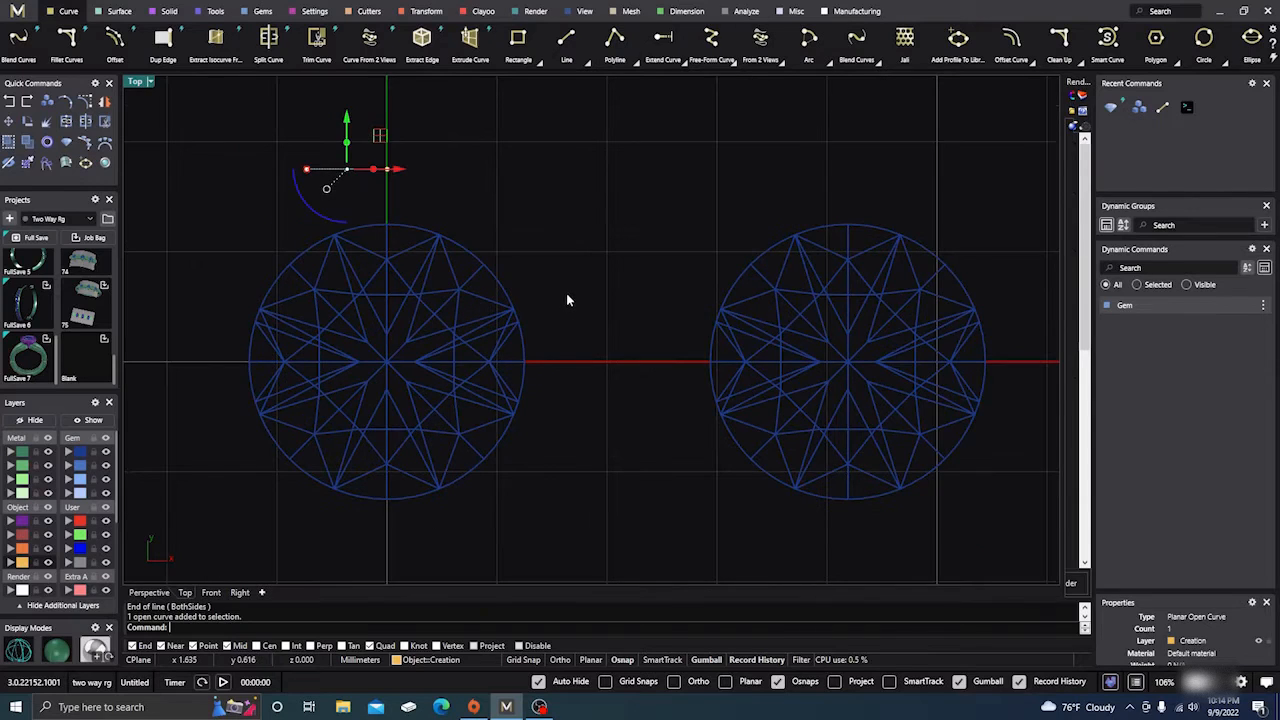
scroll(566, 293, down, 1)
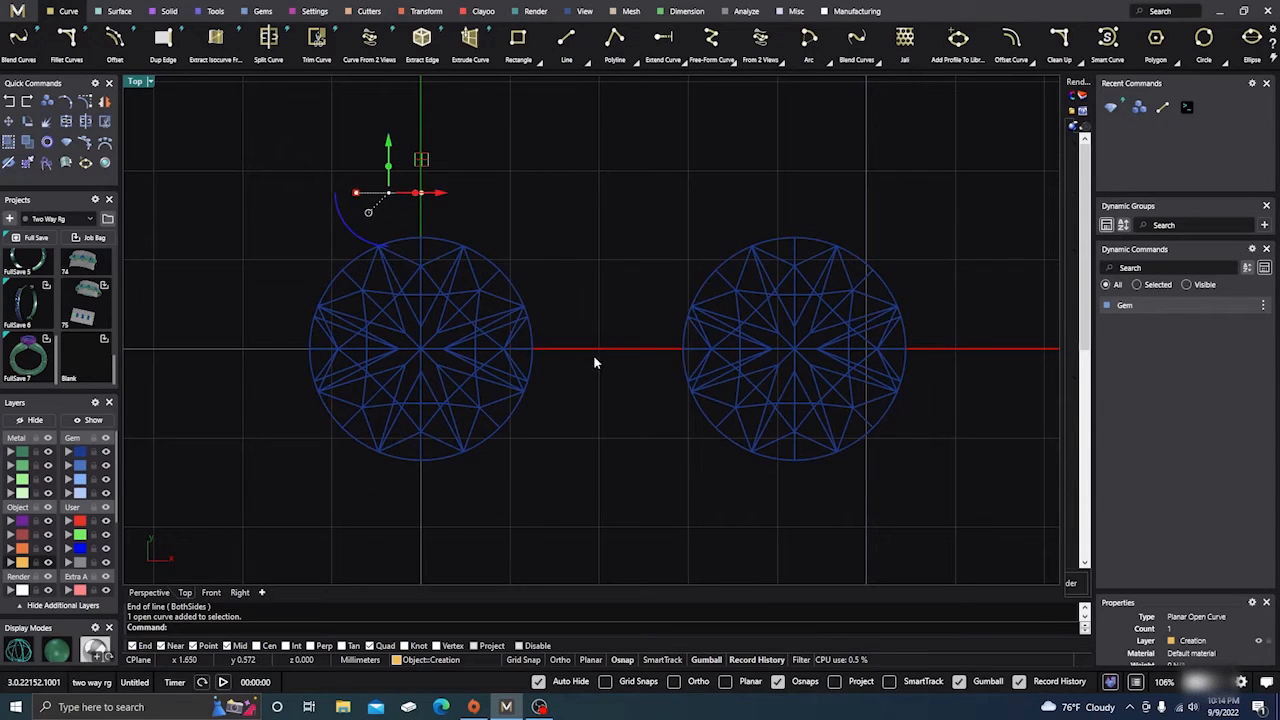
scroll(845, 463, up, 3)
Draw a short line rightward from the right gem's bottom quadrant
right_click(808, 472)
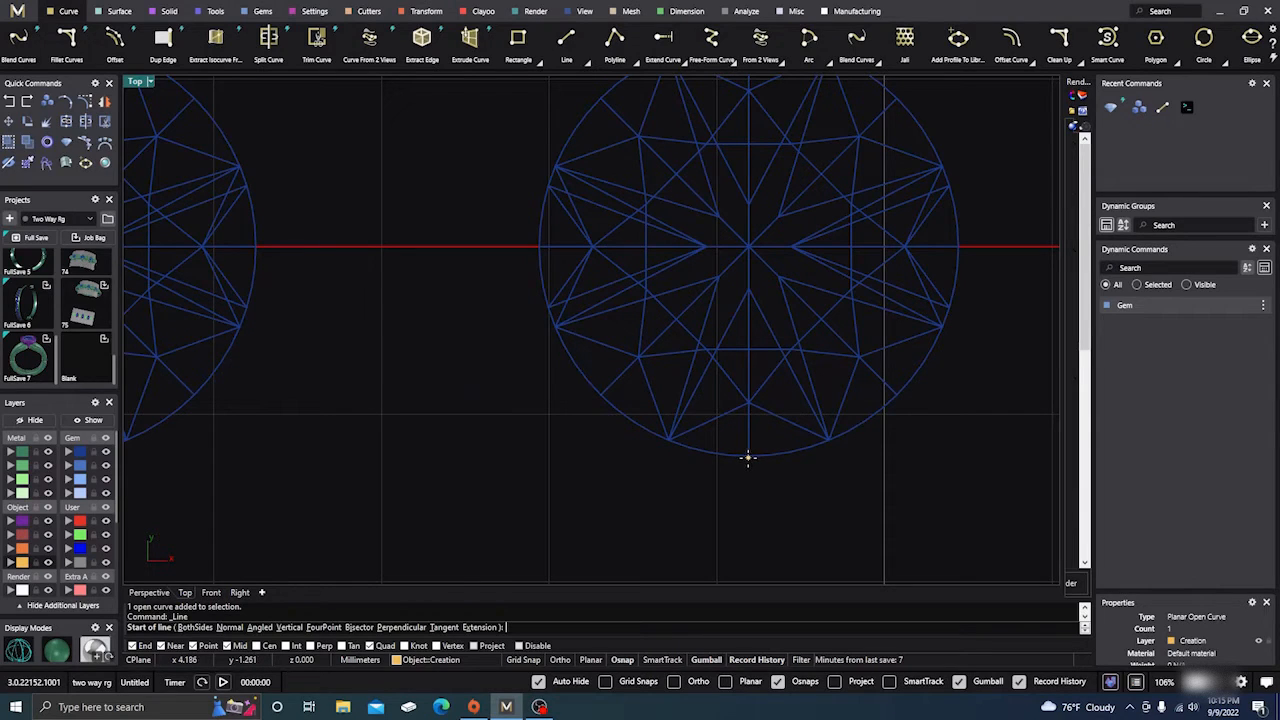
click(748, 458)
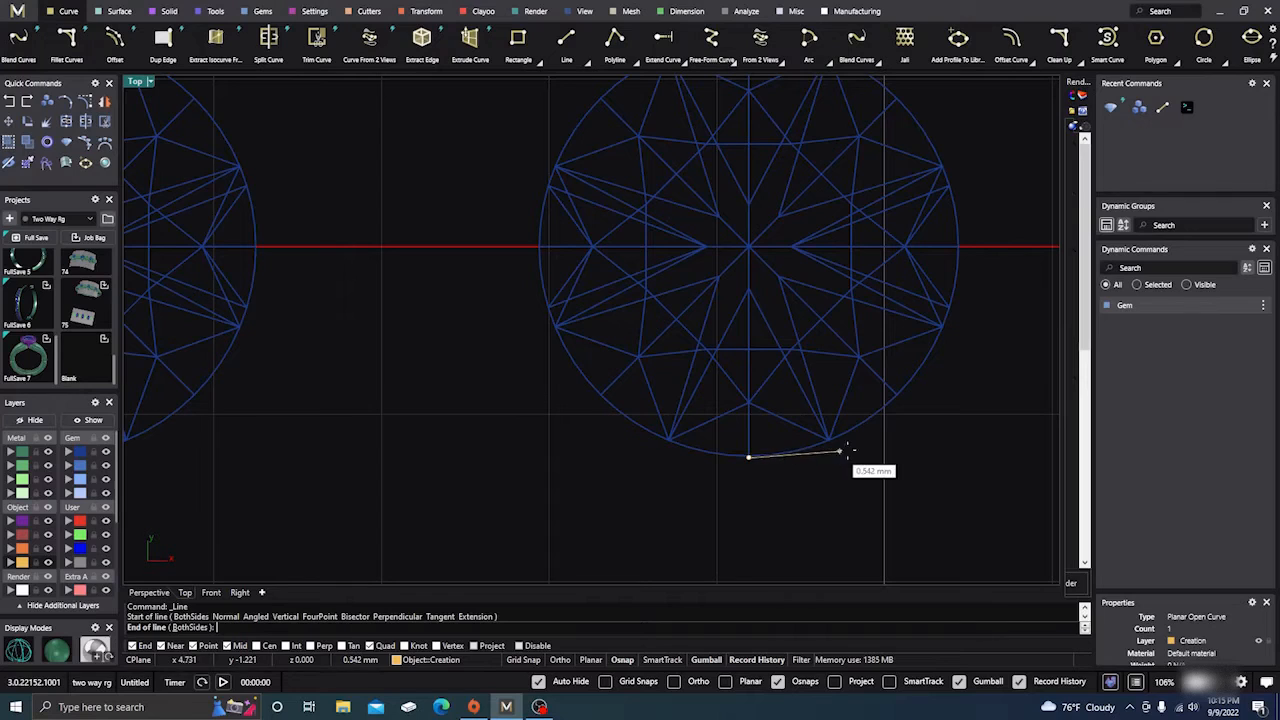
click(924, 459)
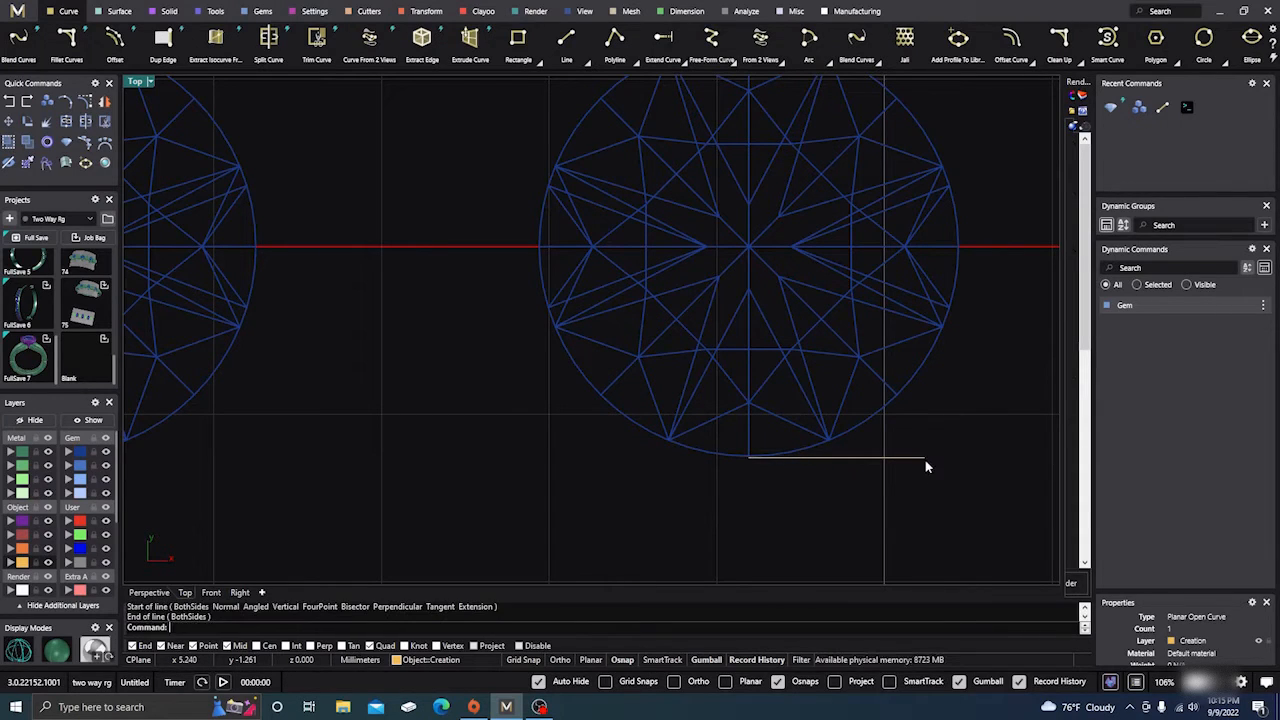
Move the new bottom line down by -5 with the gumball's Y entry
click(858, 458)
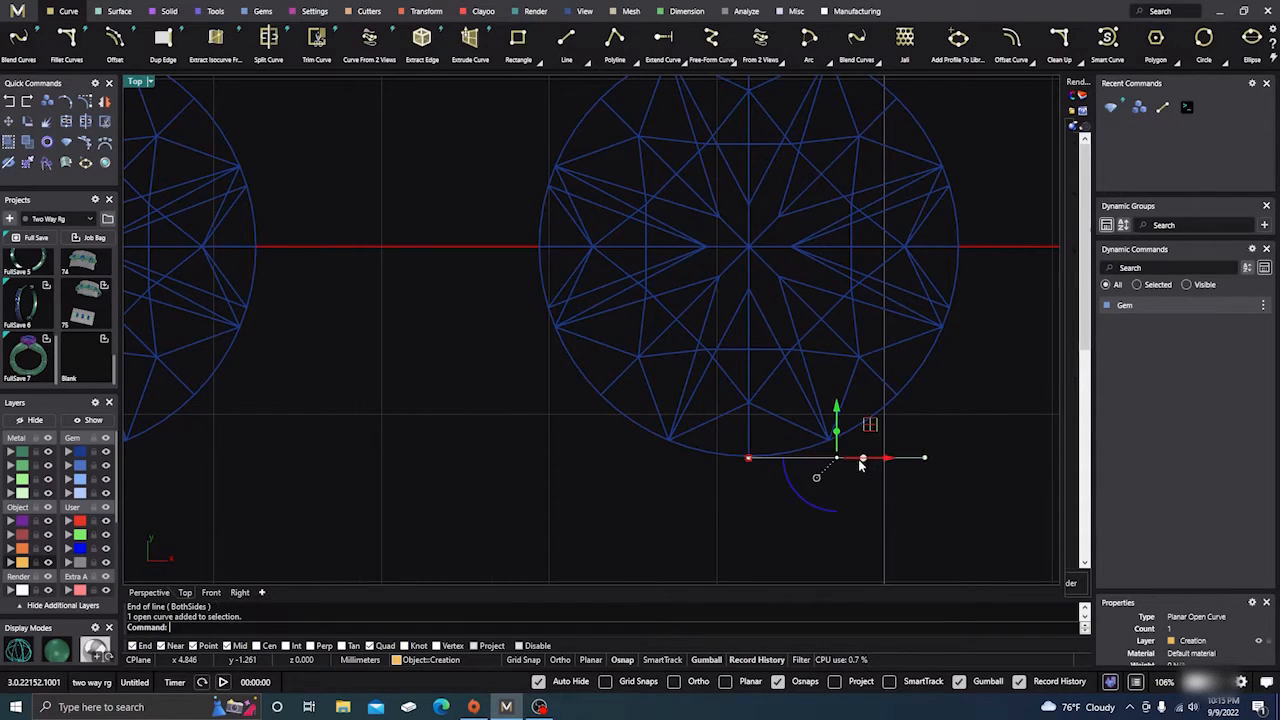
click(836, 410)
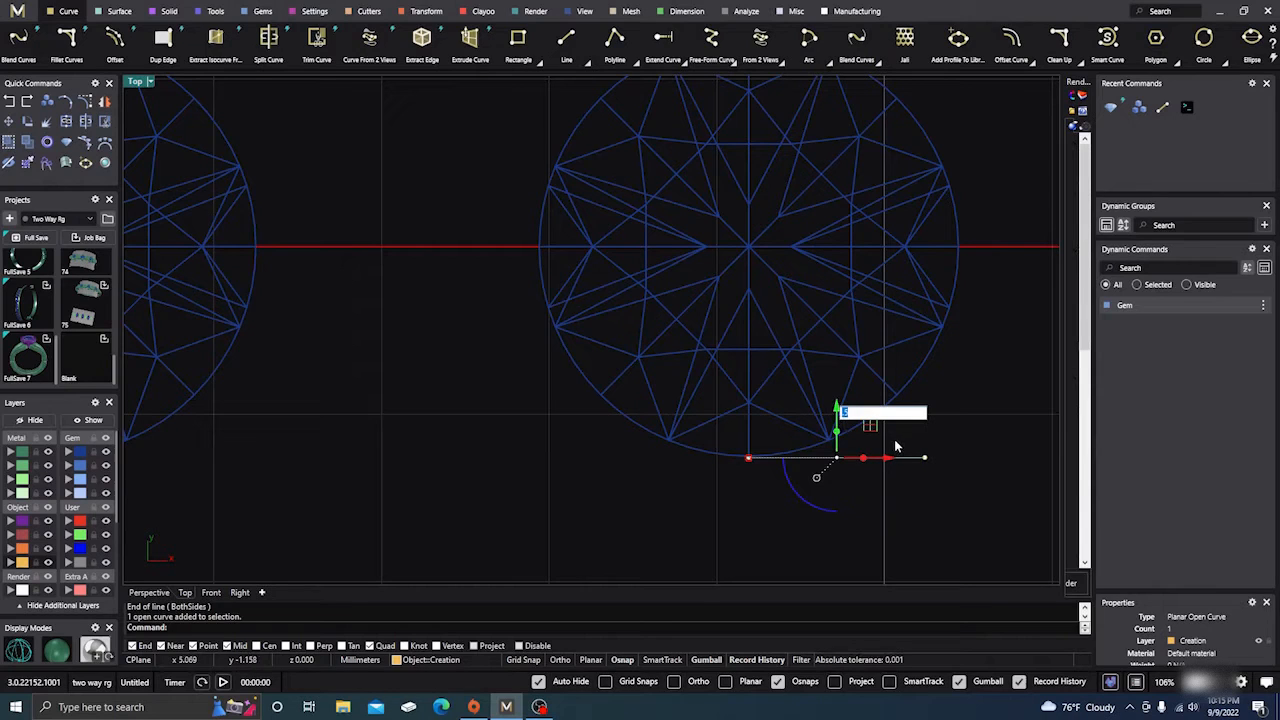
key(BackSpace)
text(-5)
key(Return)
key(Escape)
scroll(615, 400, down, 1)
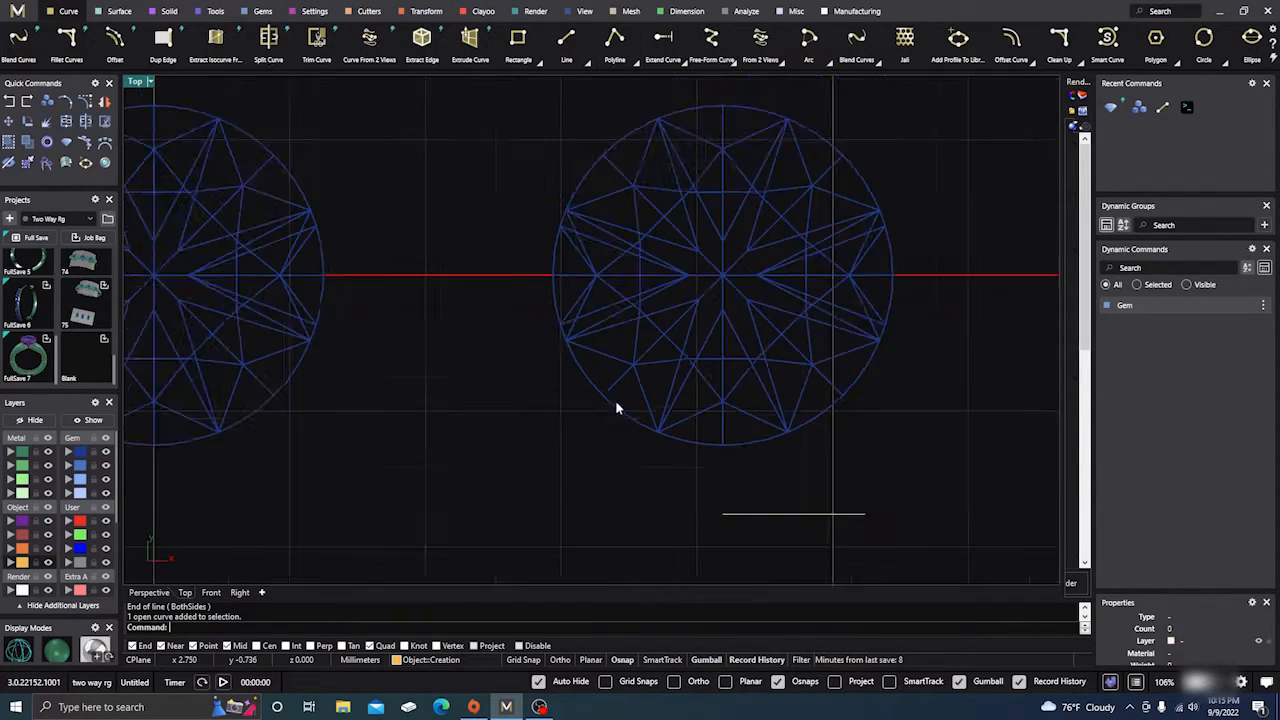
scroll(615, 408, down, 3)
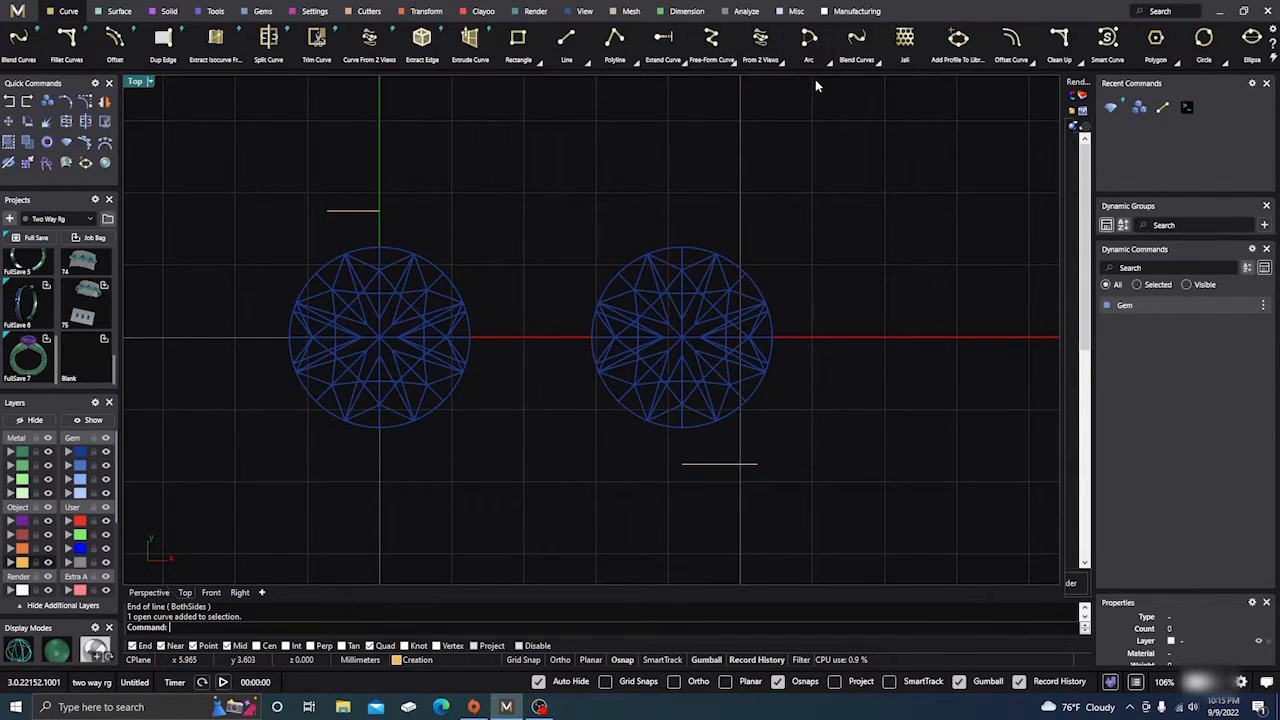
Create a blend curve between the upper and lower short lines, flipping both ends
click(17, 47)
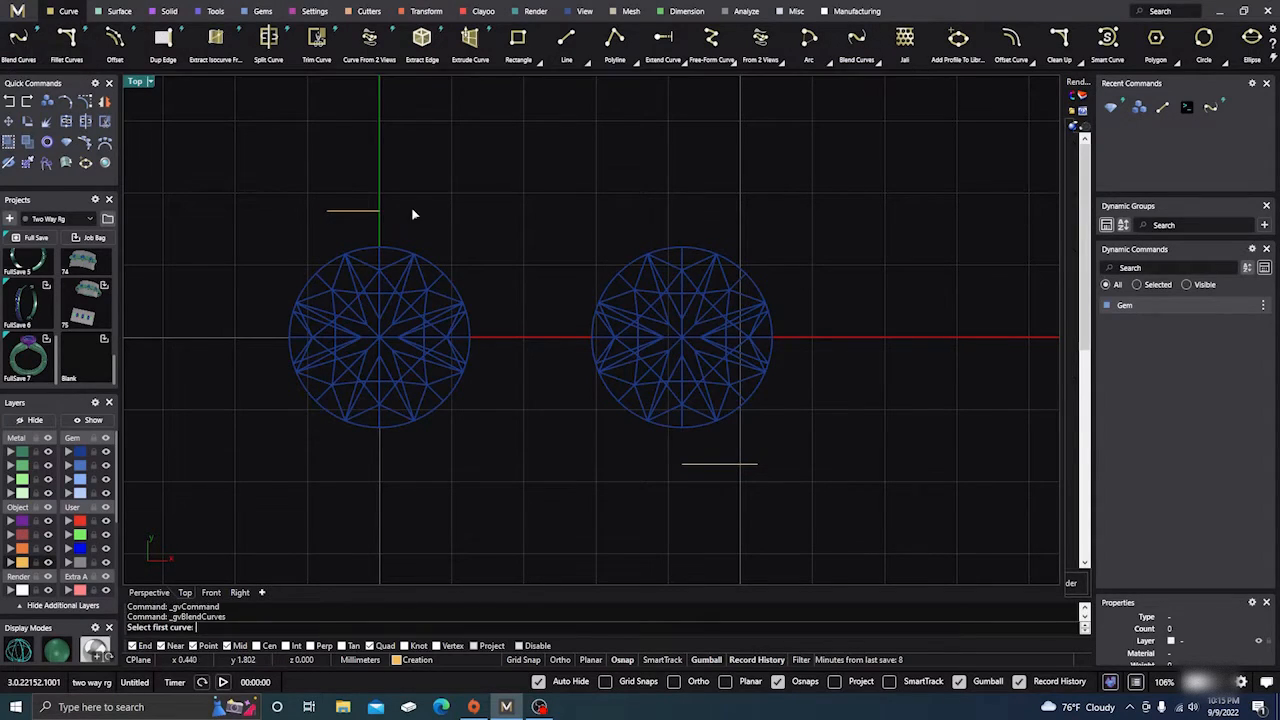
click(376, 211)
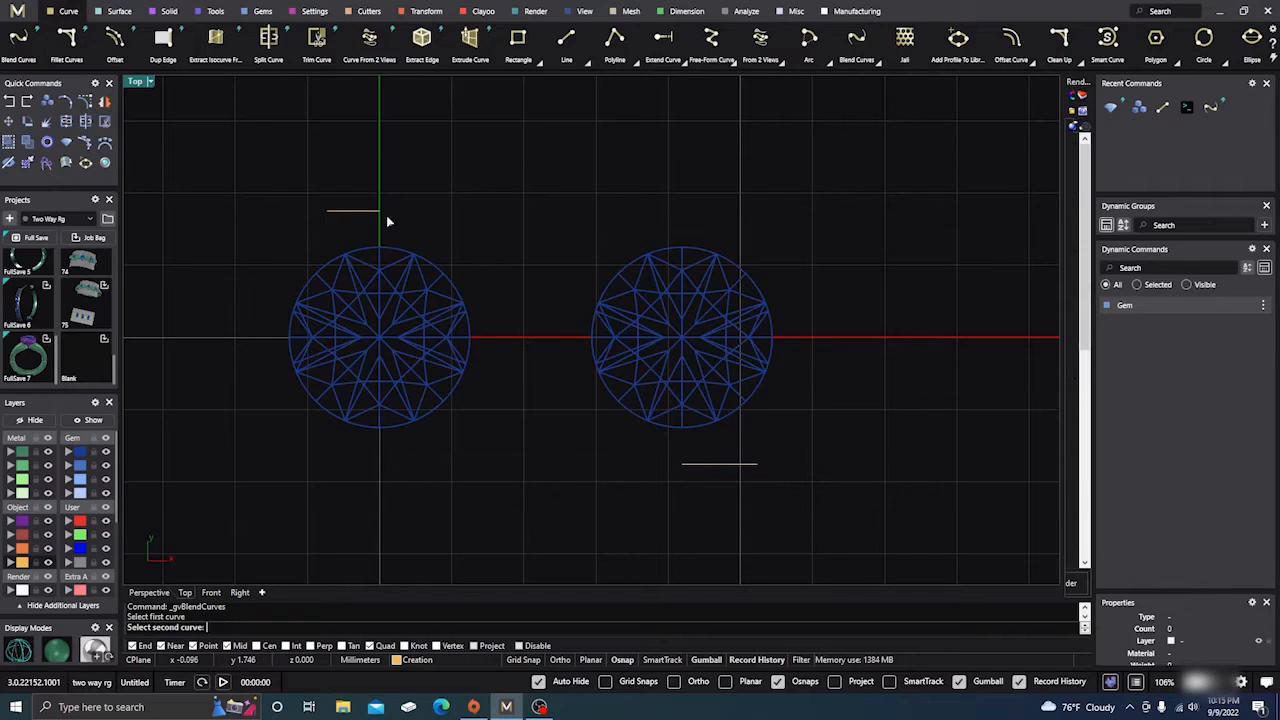
click(683, 466)
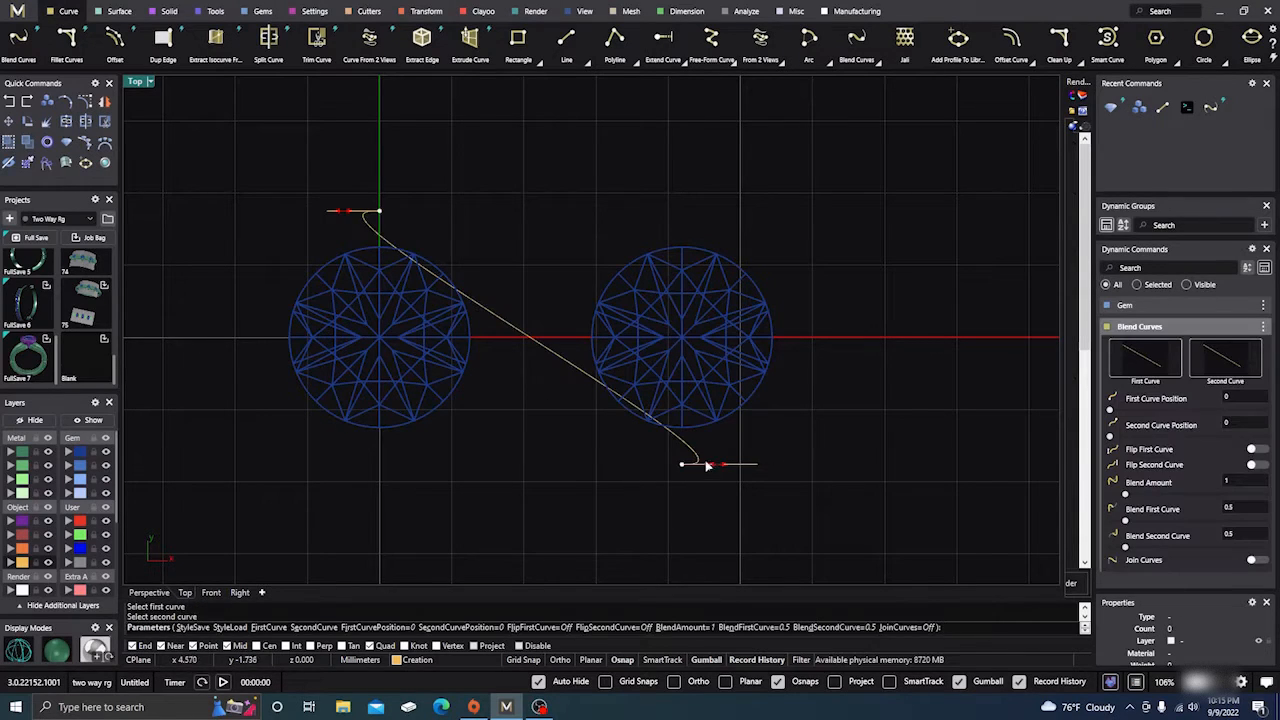
drag(666, 463, 702, 469)
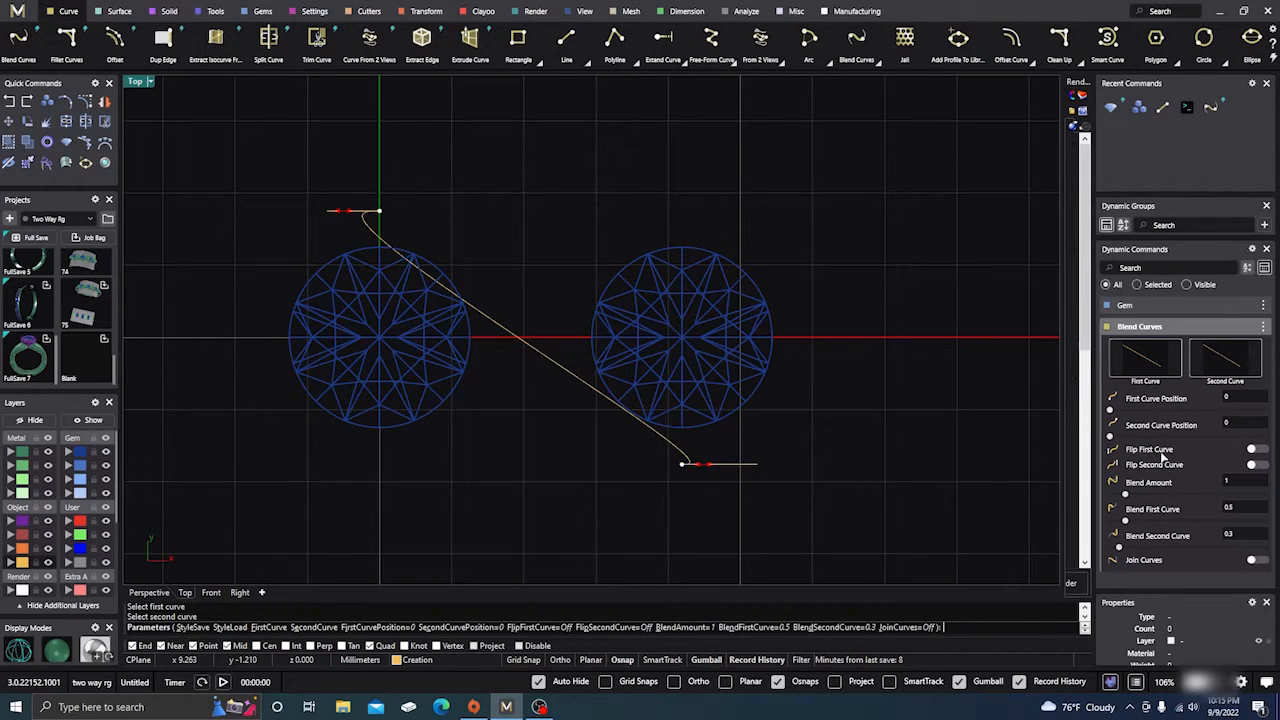
click(1254, 451)
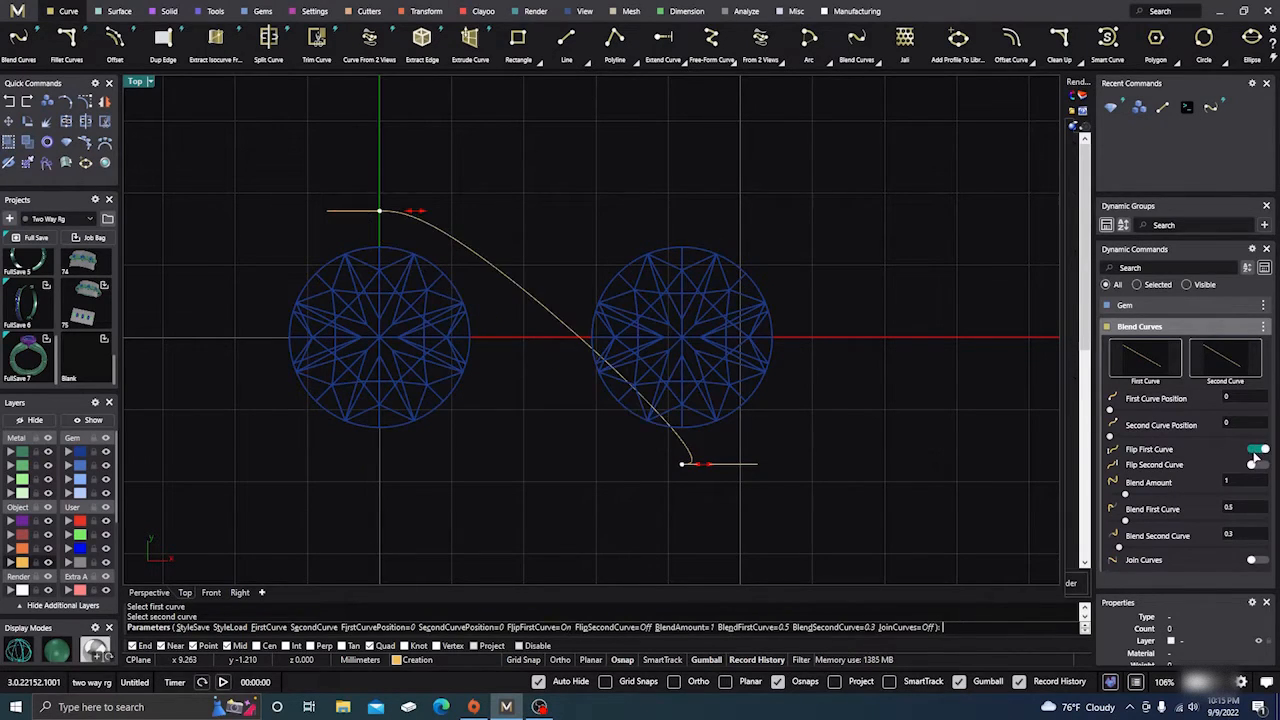
click(1255, 466)
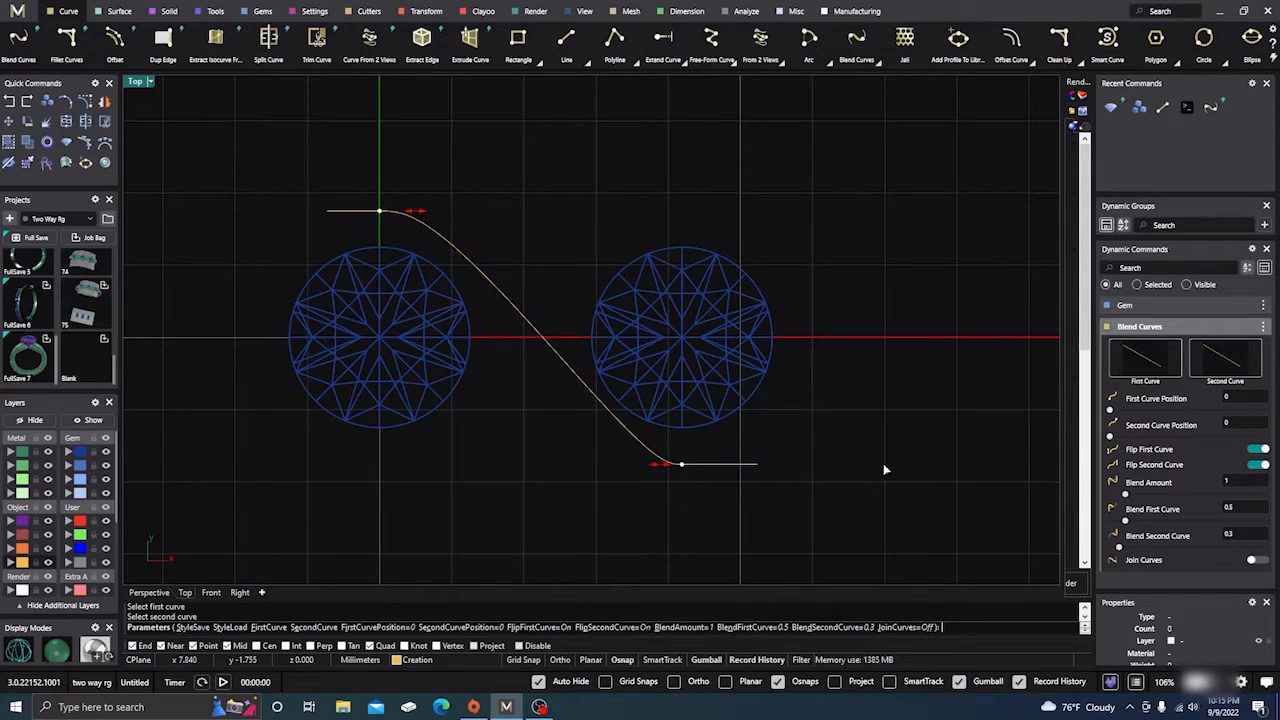
Set both blend handles to about 0.8 and accept the S-curve
drag(659, 470, 631, 463)
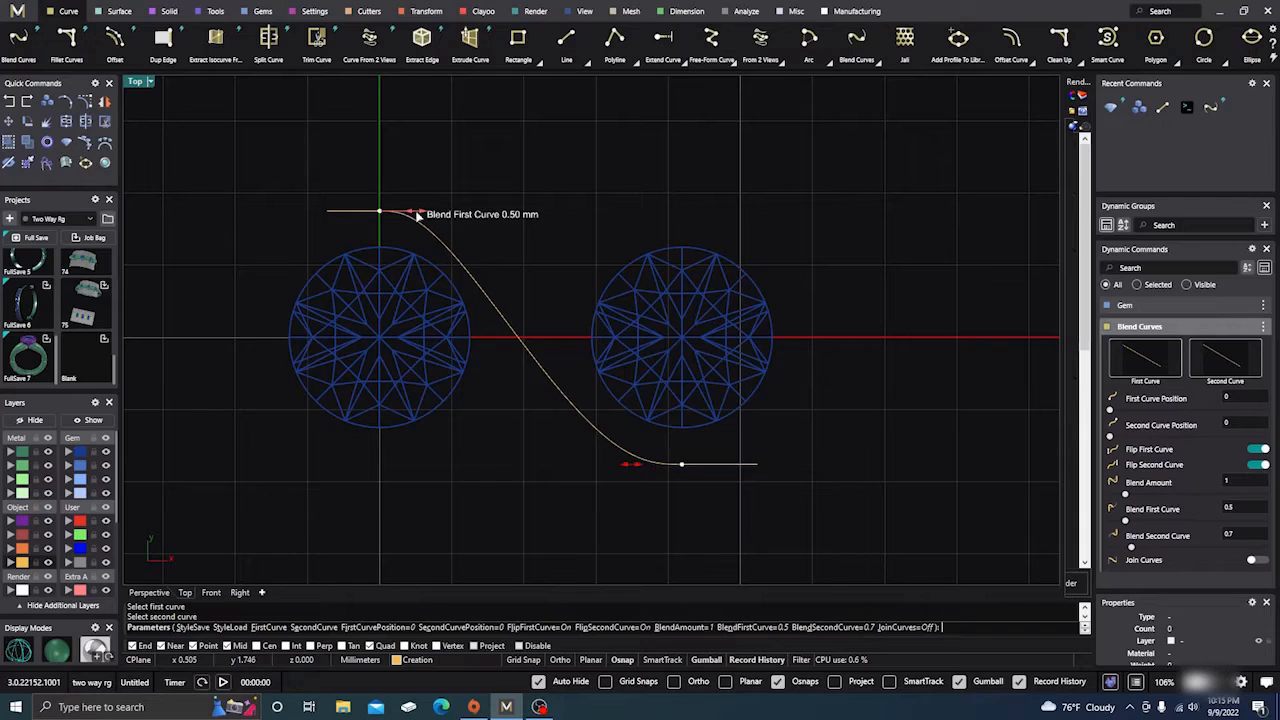
drag(420, 214, 443, 212)
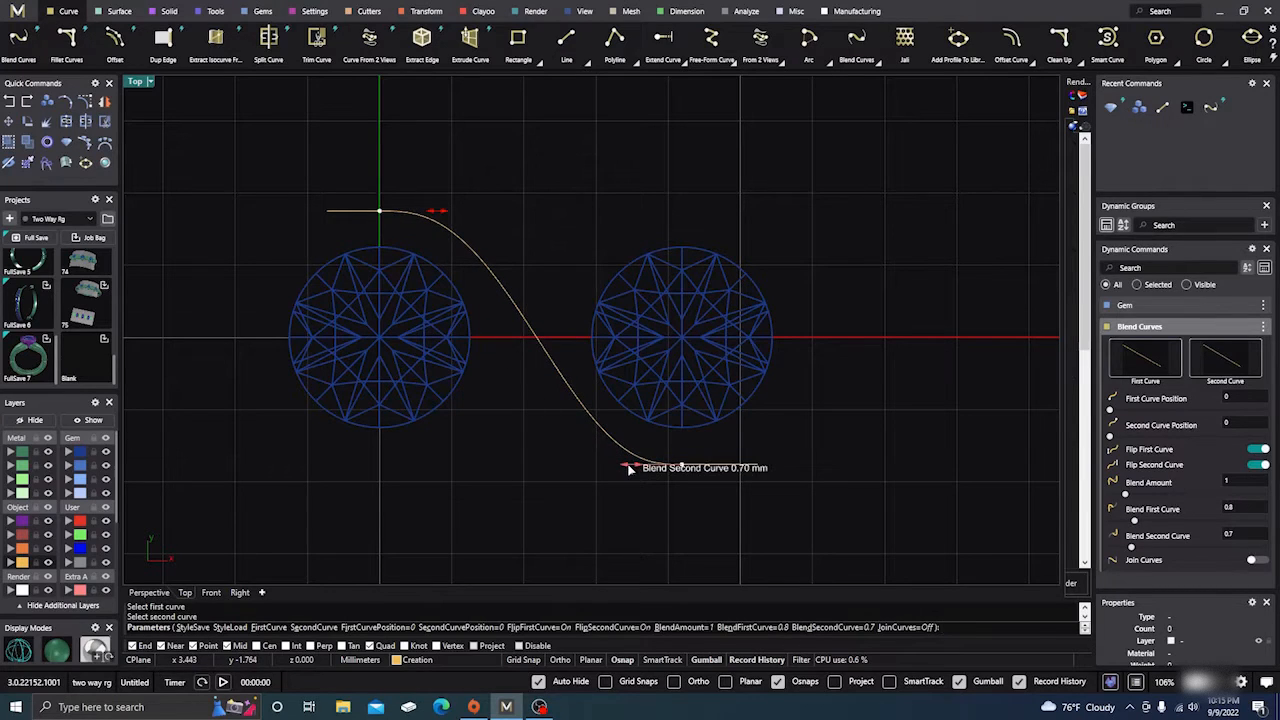
drag(626, 466, 621, 469)
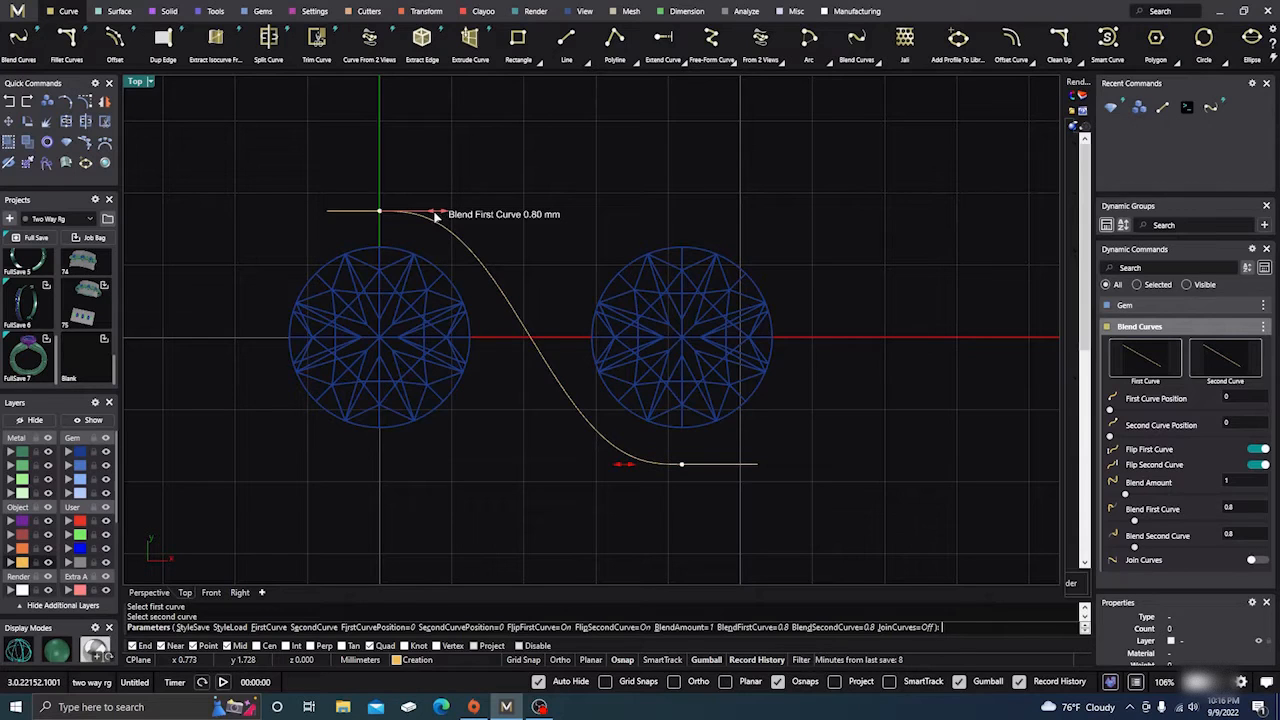
drag(436, 217, 434, 214)
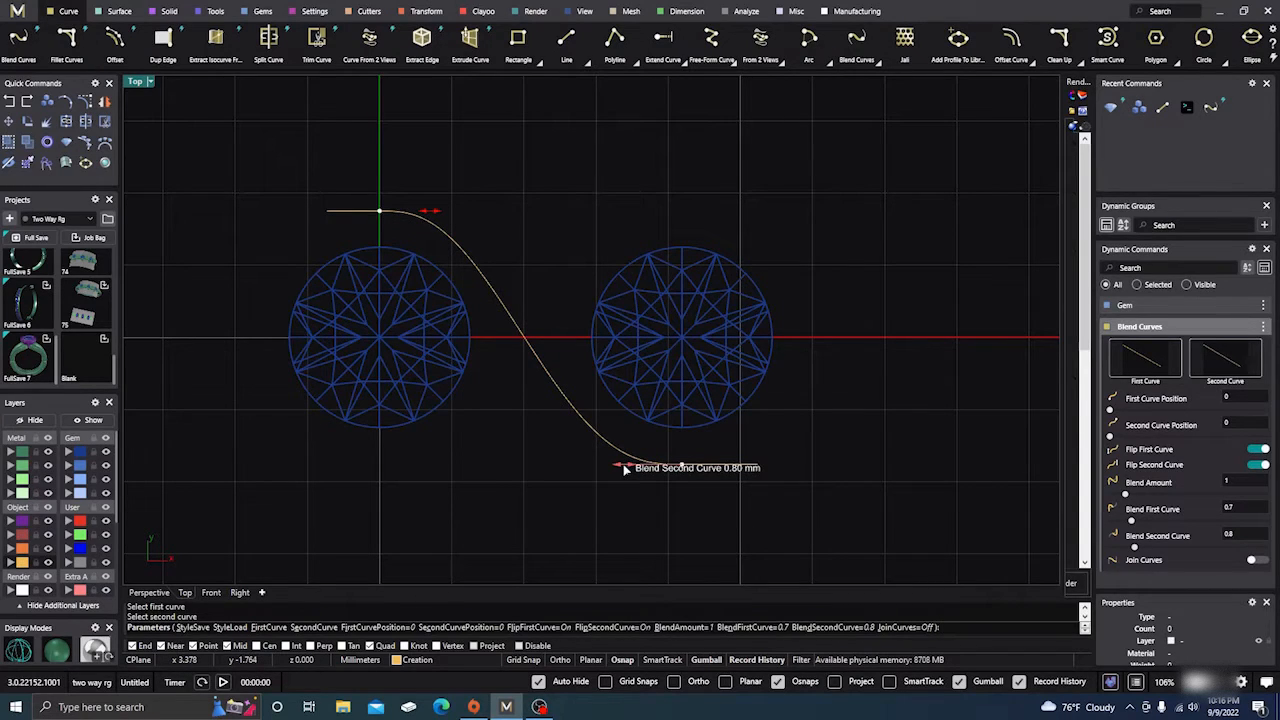
drag(626, 469, 623, 470)
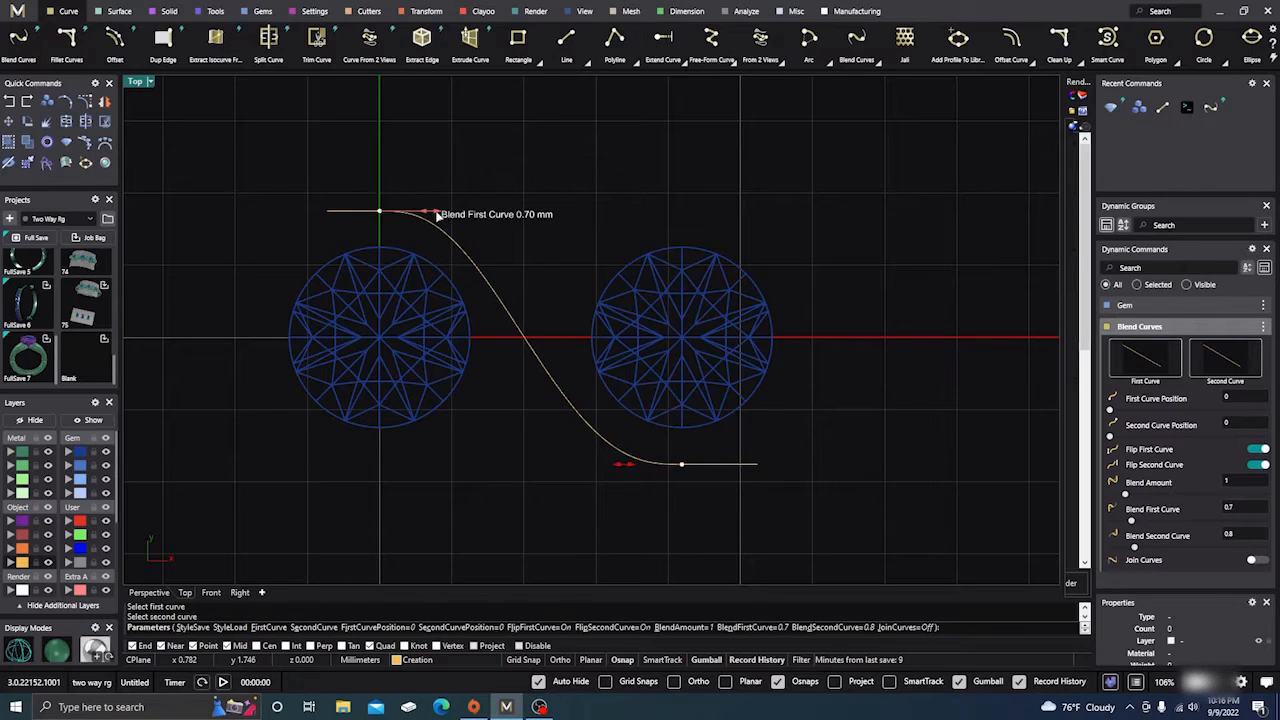
drag(432, 213, 440, 217)
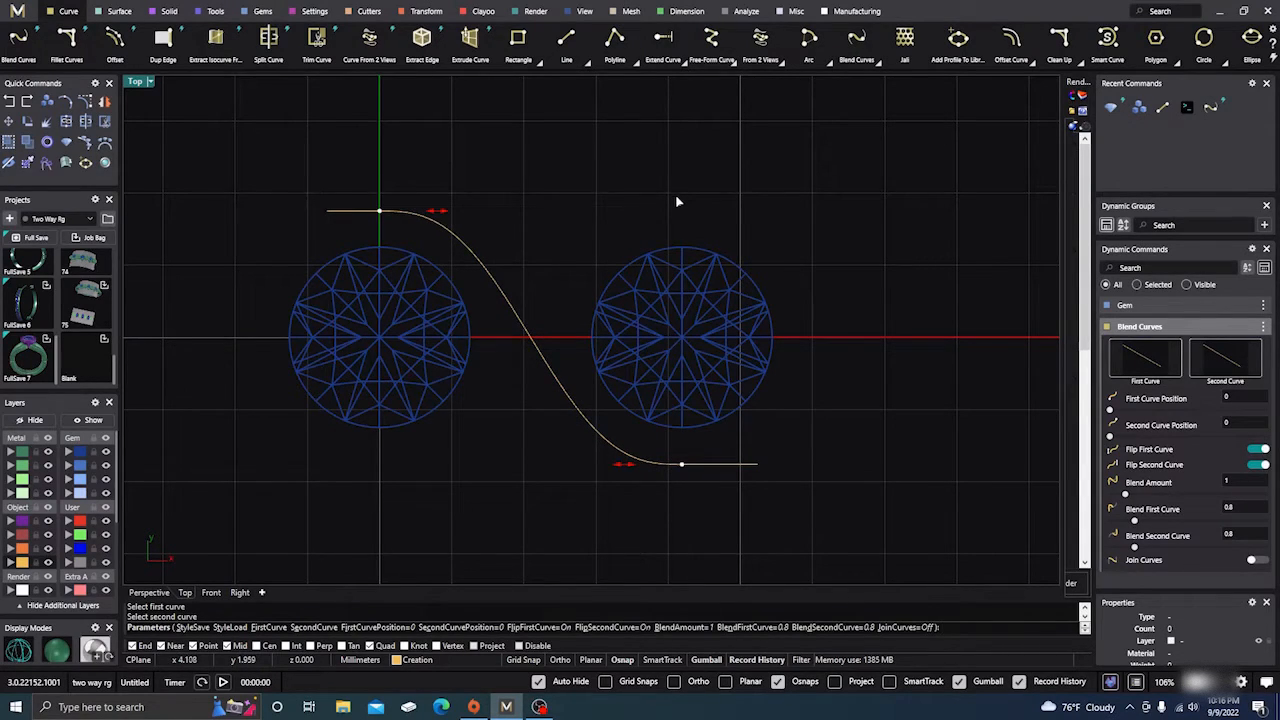
key(Return)
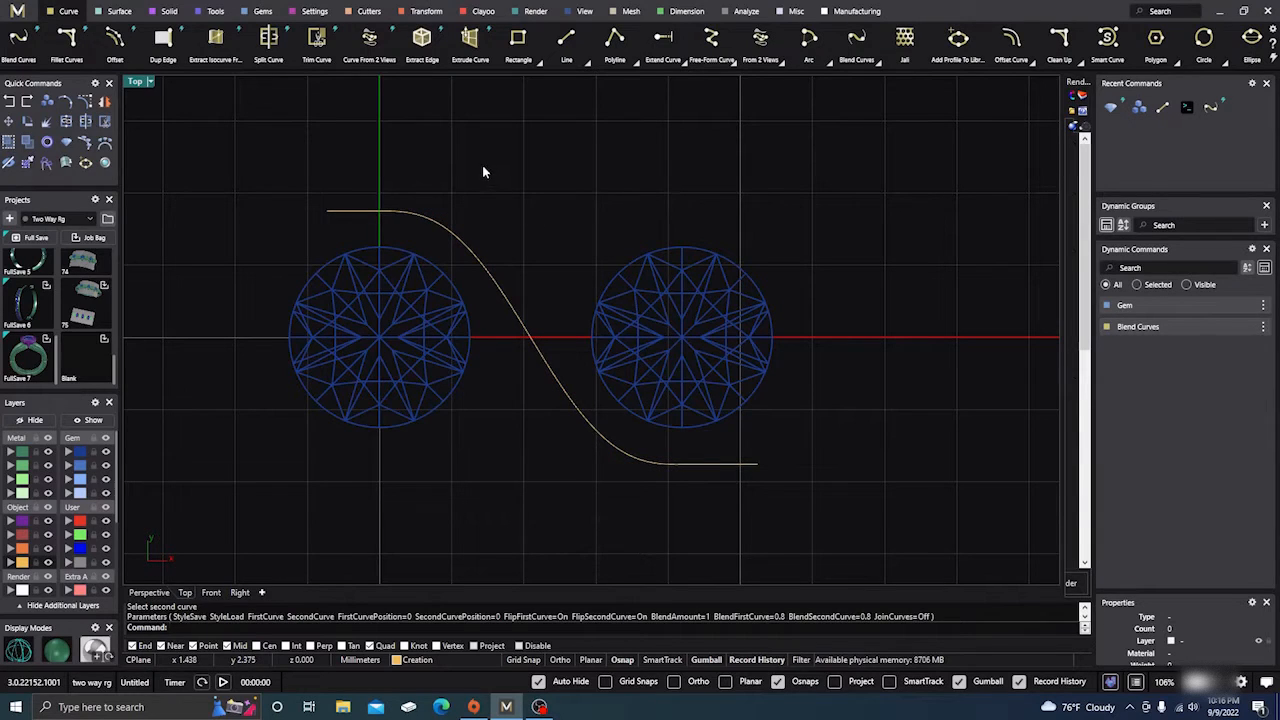
Mirror the S-curve about the vertical axis through the left gem's centre
scroll(640, 228, down, 3)
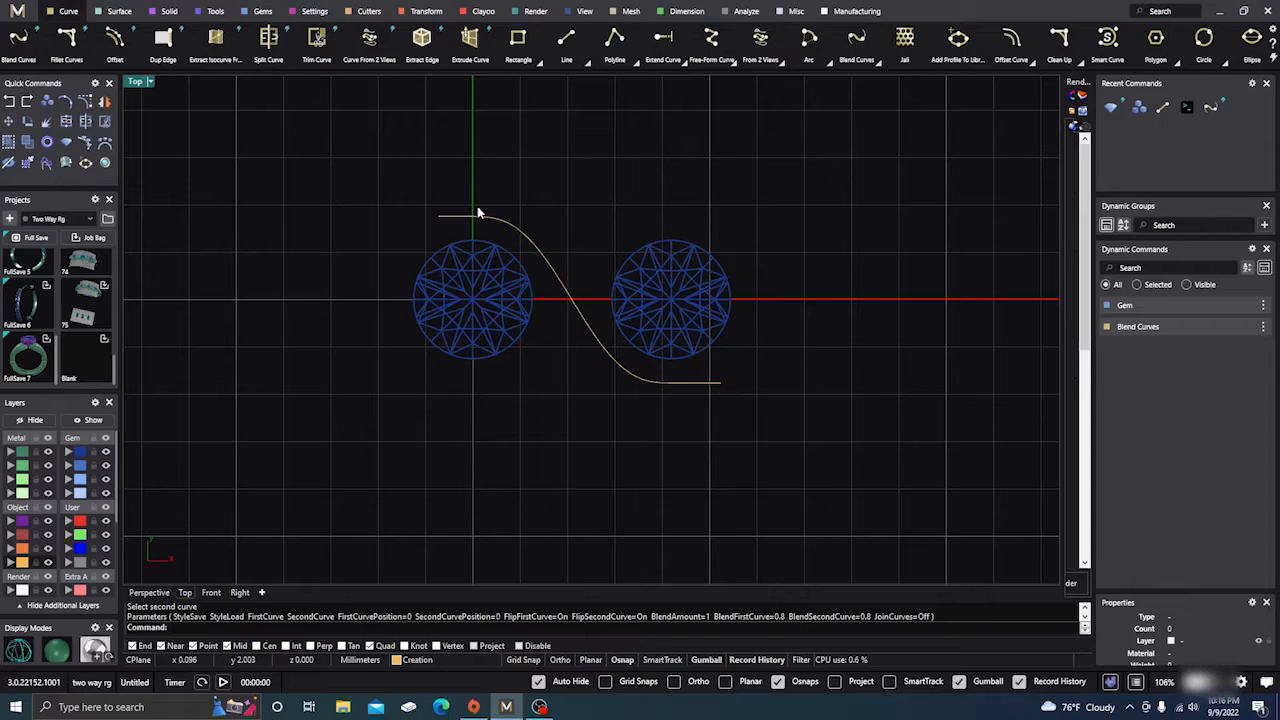
click(583, 320)
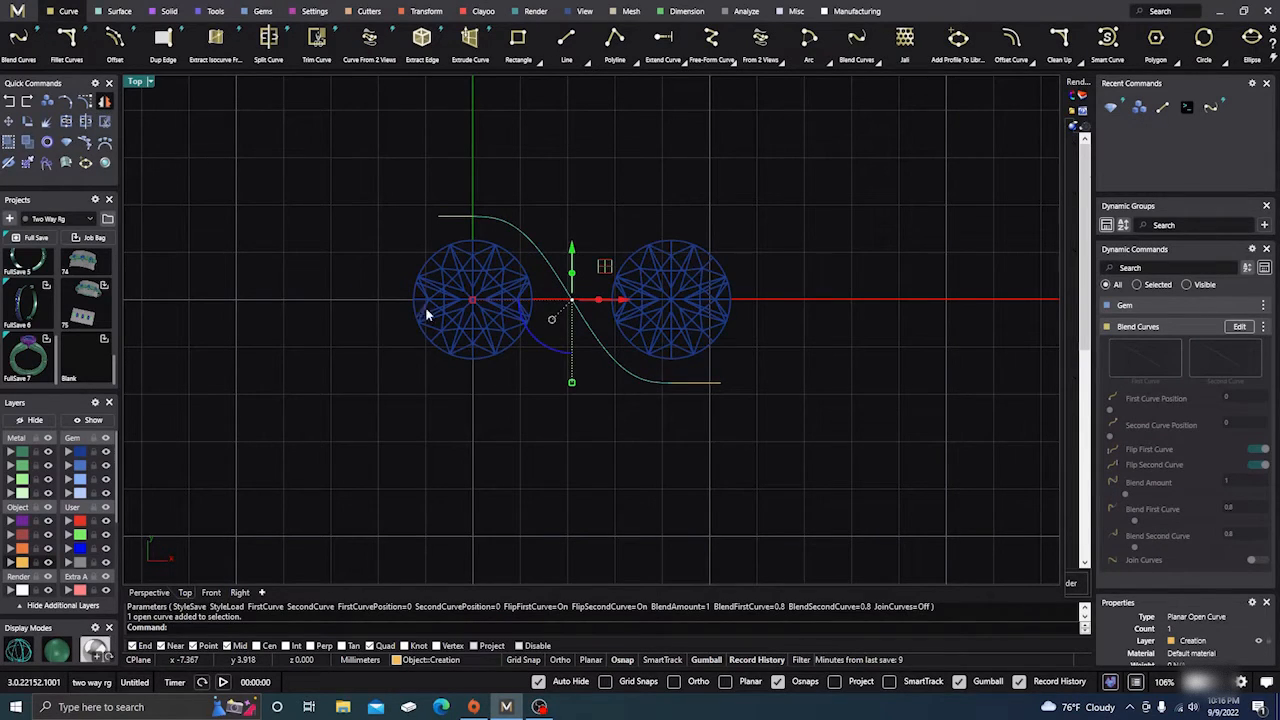
scroll(615, 492, down, 2)
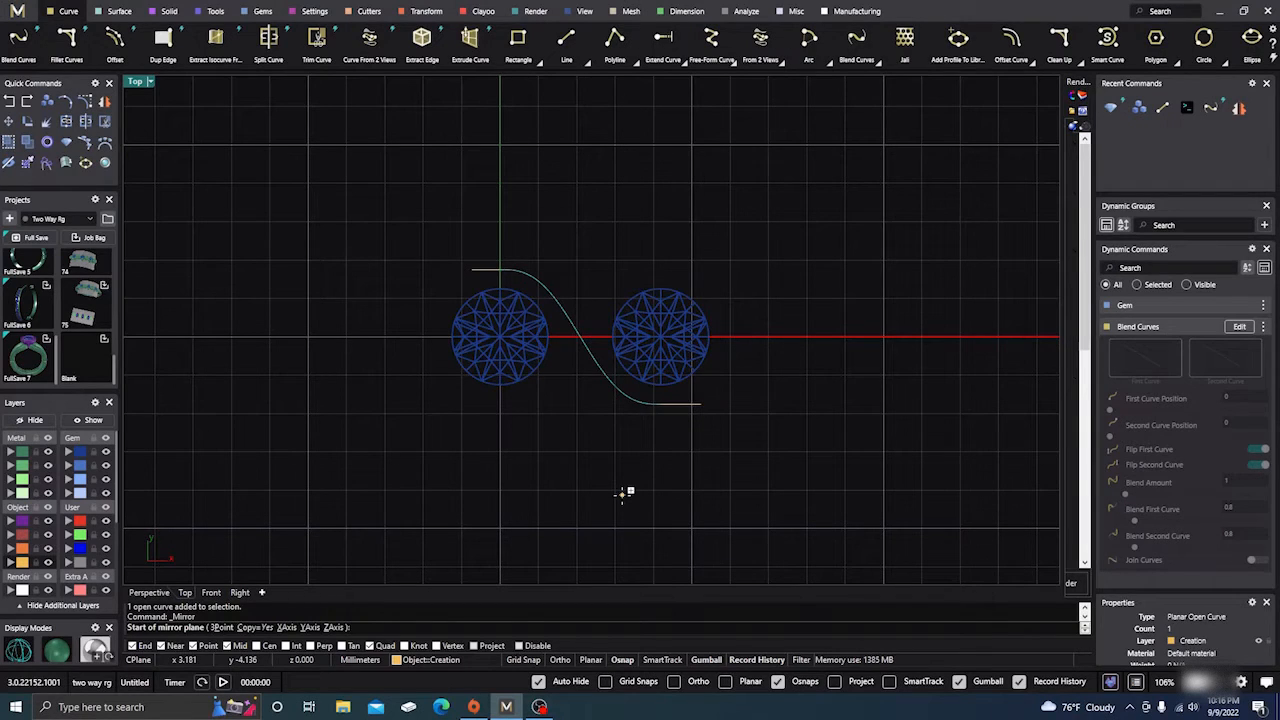
click(500, 336)
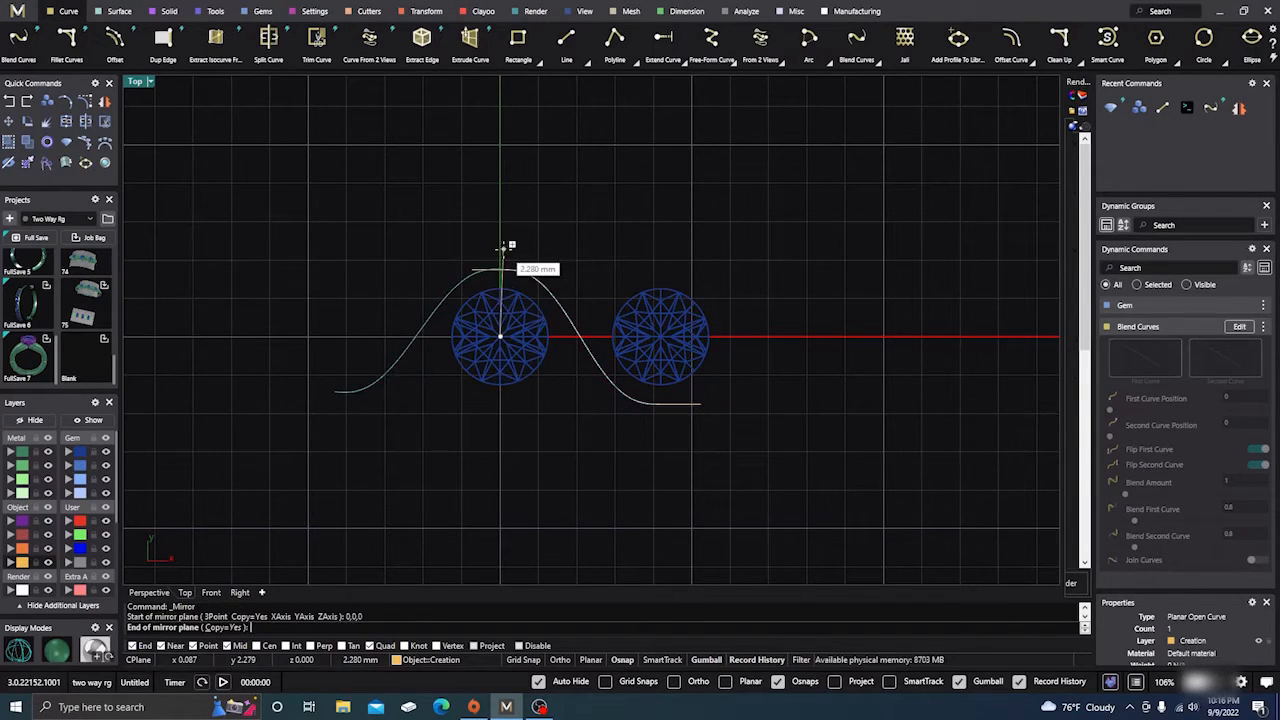
click(500, 198)
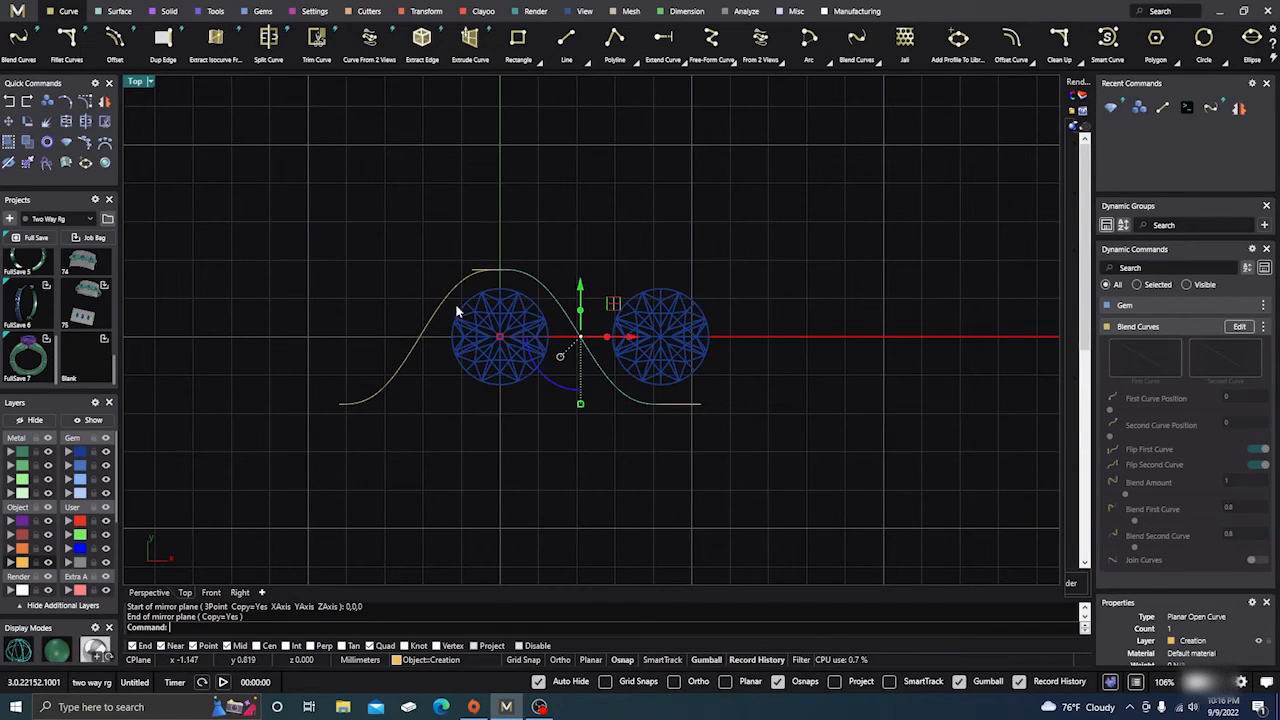
scroll(479, 255, up, 5)
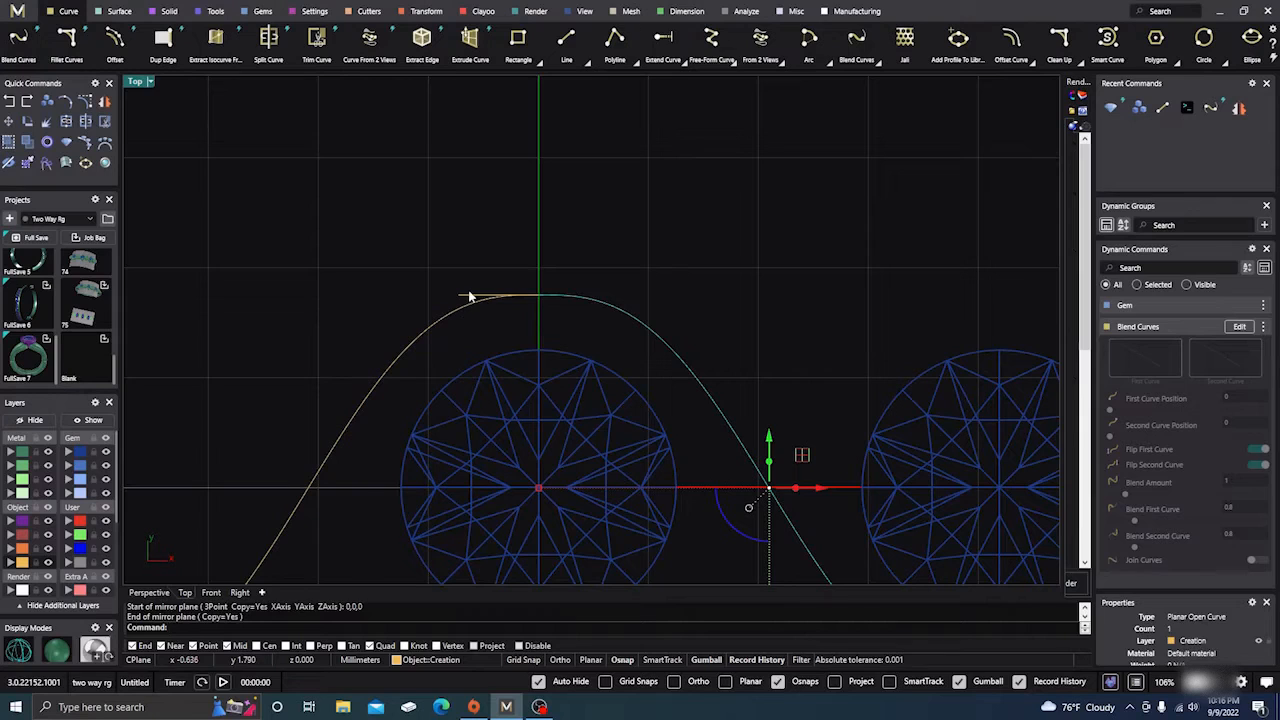
Move both short guide lines to layer User 04 and hide that layer
click(469, 296)
scroll(469, 296, down, 5)
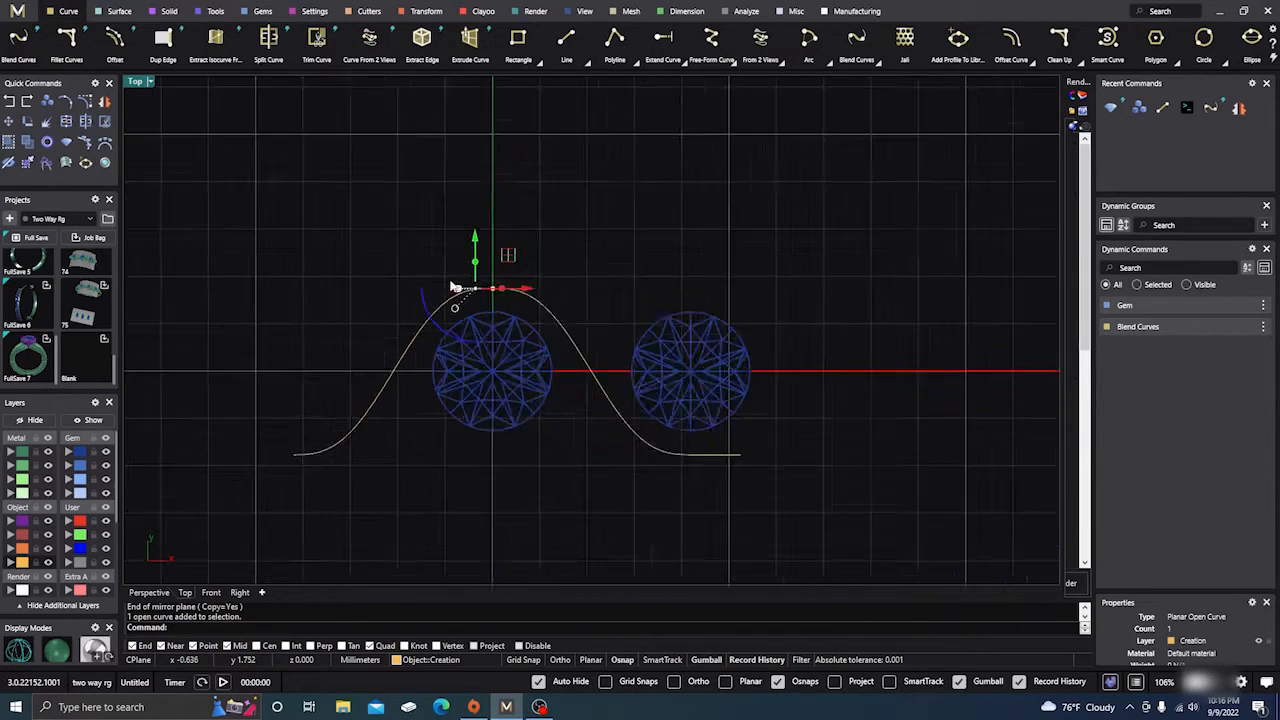
scroll(650, 440, up, 6)
shift+click(627, 397)
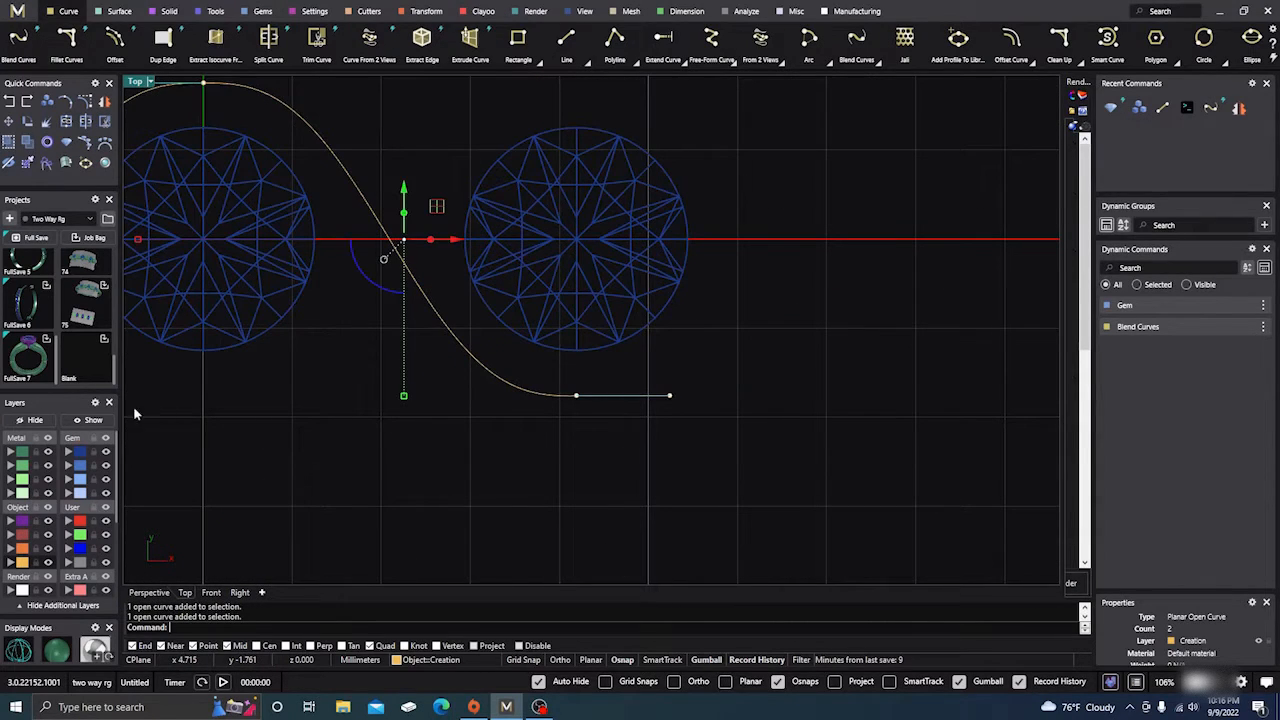
click(69, 562)
click(106, 563)
scroll(872, 413, down, 3)
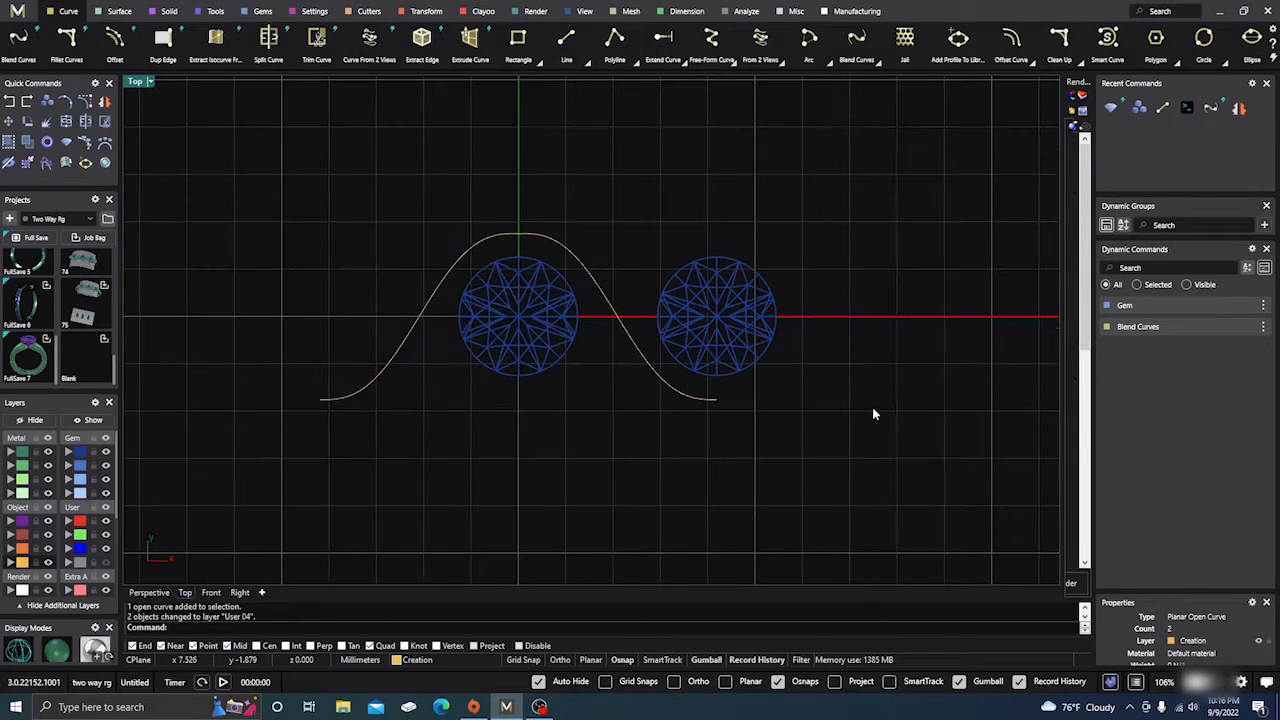
scroll(521, 234, up, 8)
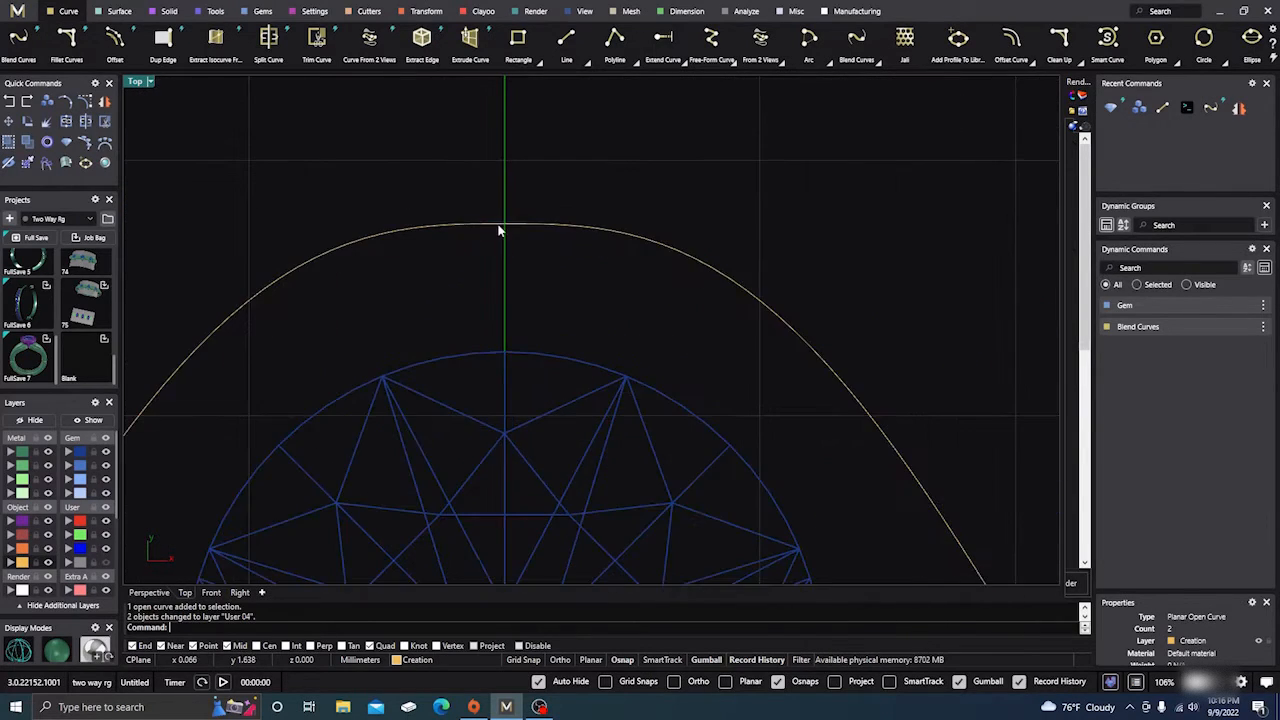
scroll(530, 232, down, 4)
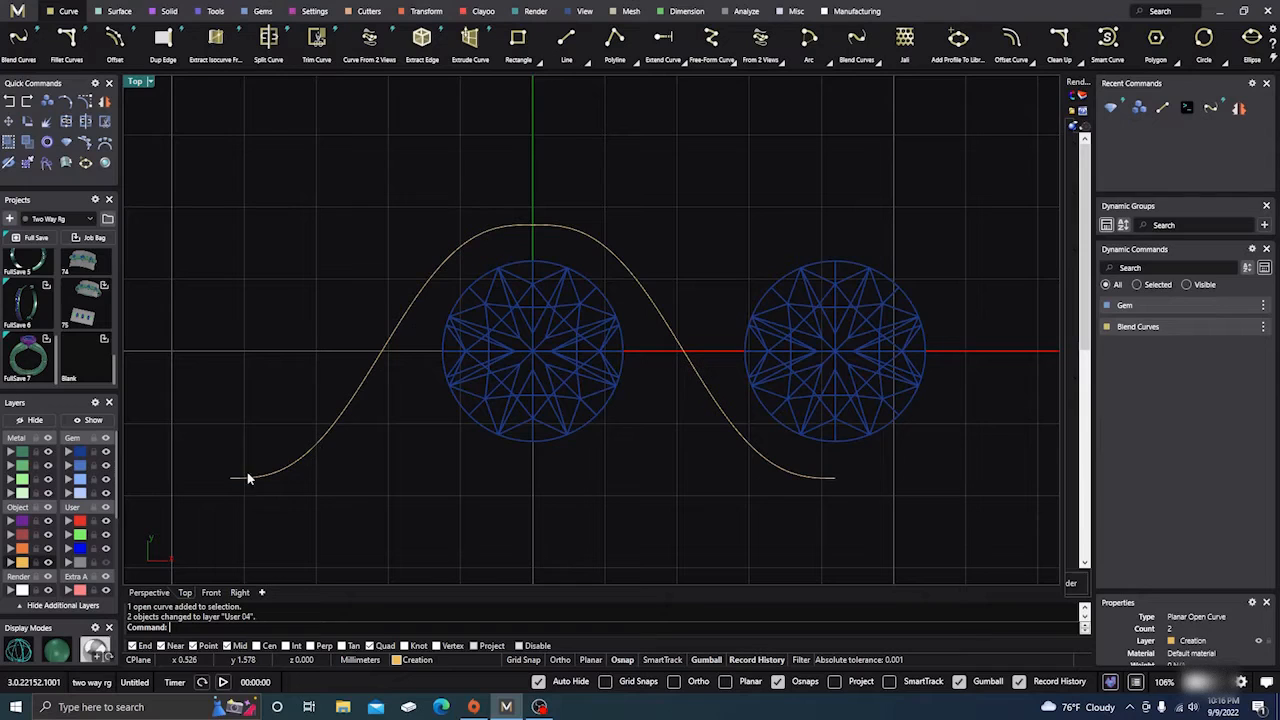
click(478, 240)
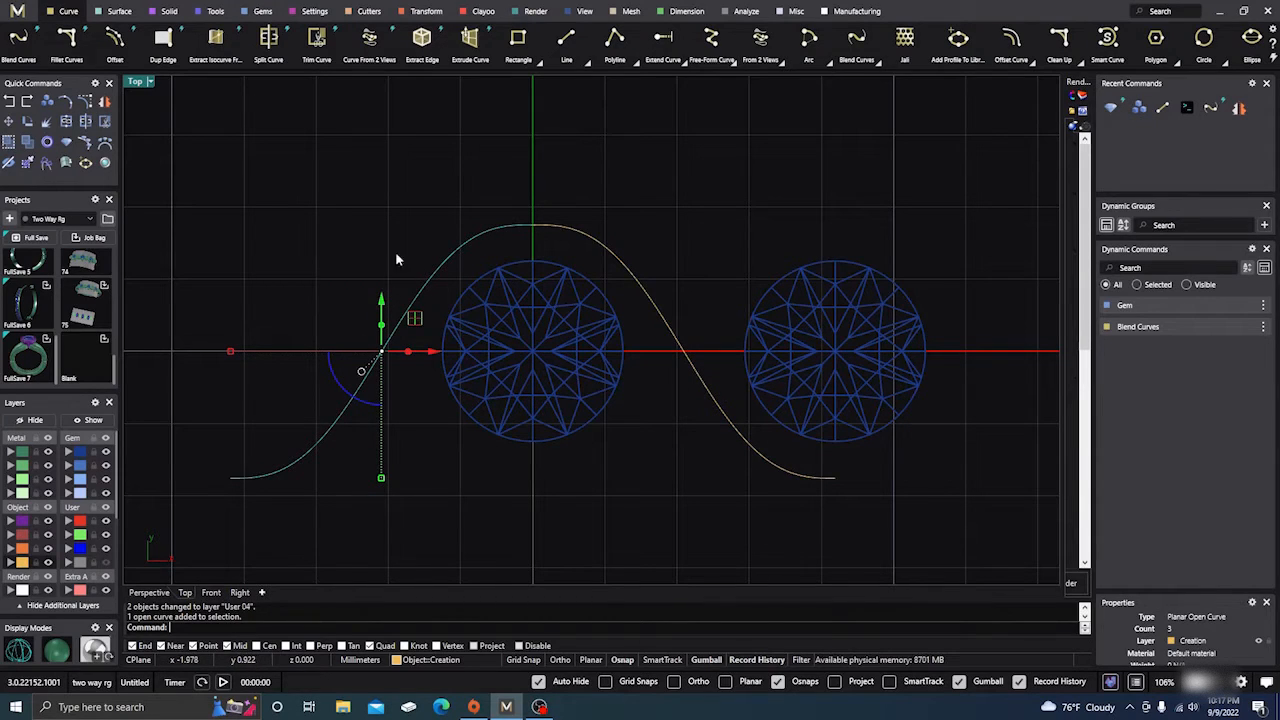
Start Profile Placer on the arch curve and orbit Perspective to a low angle
click(215, 11)
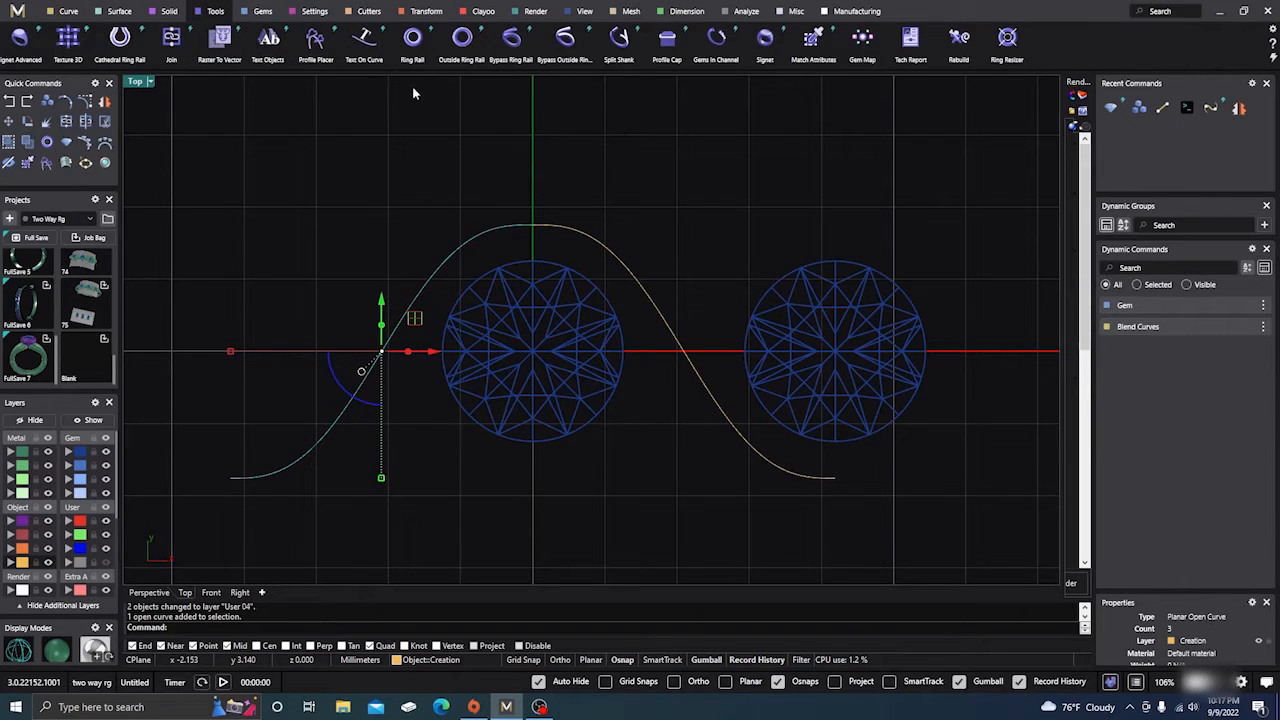
click(313, 42)
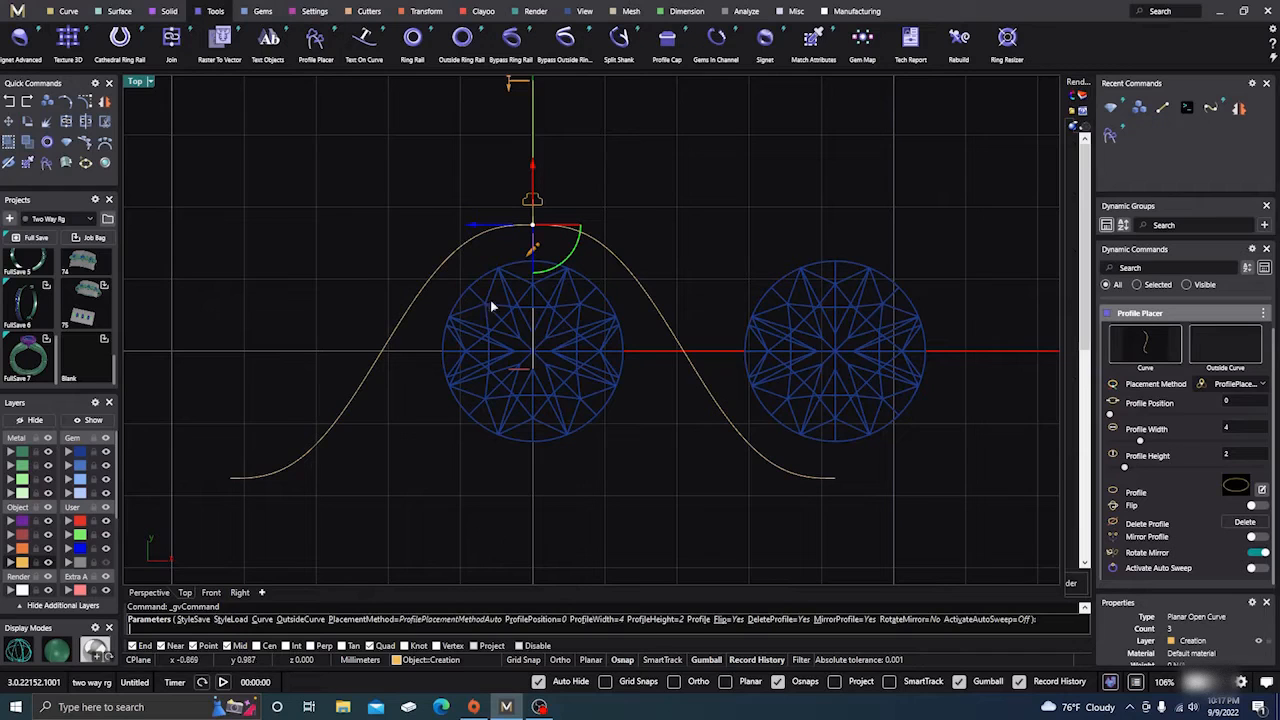
click(149, 592)
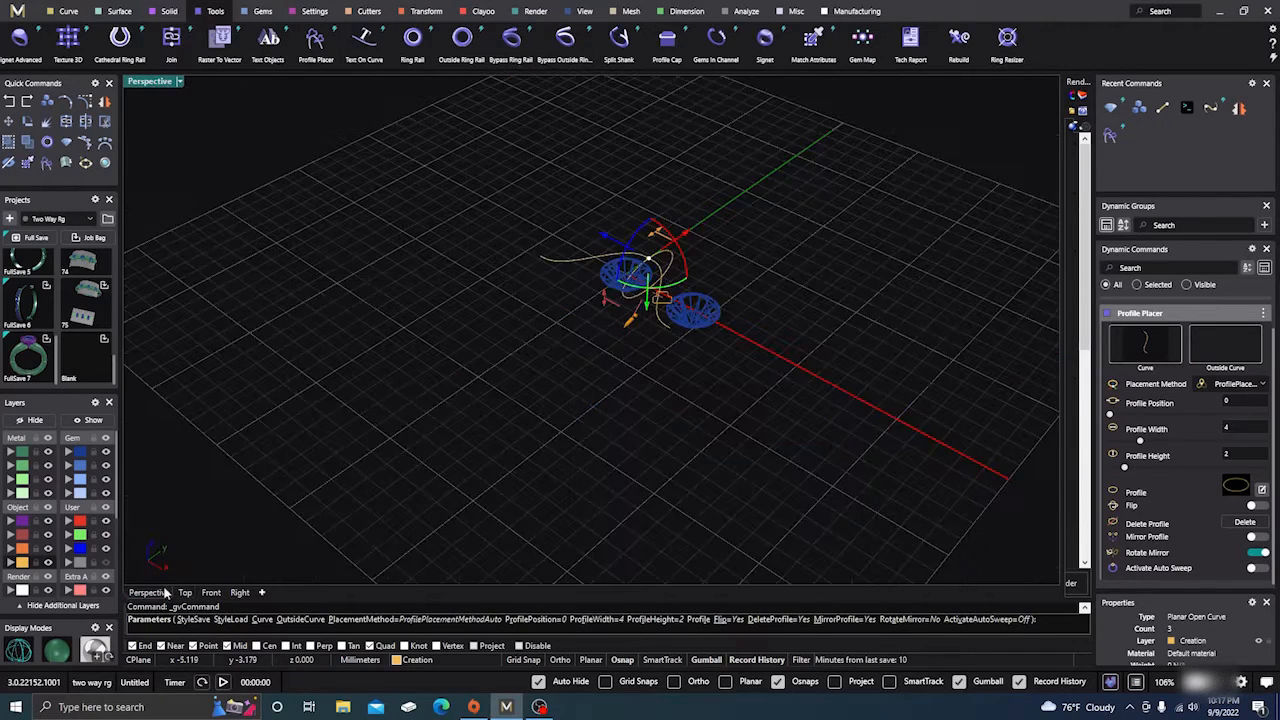
right_drag(632, 502, 585, 337)
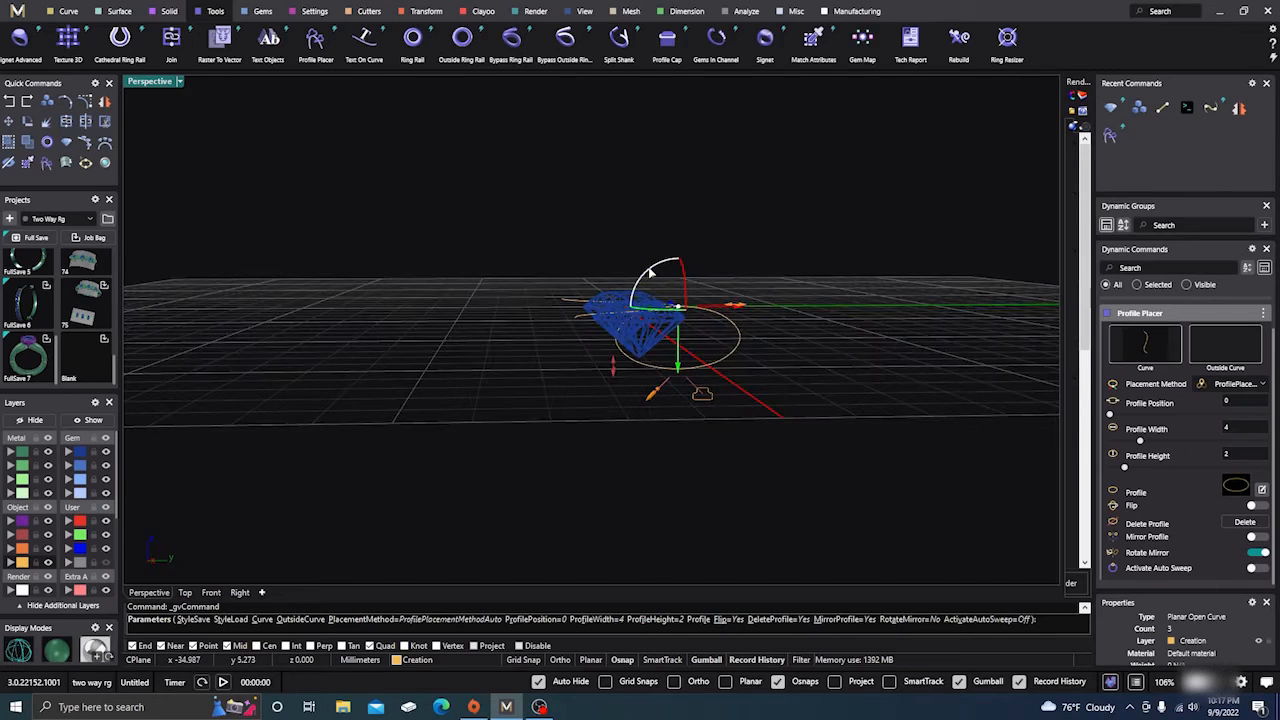
Rotate the oval profile 180 degrees and view it beside the gem from the Right
click(652, 274)
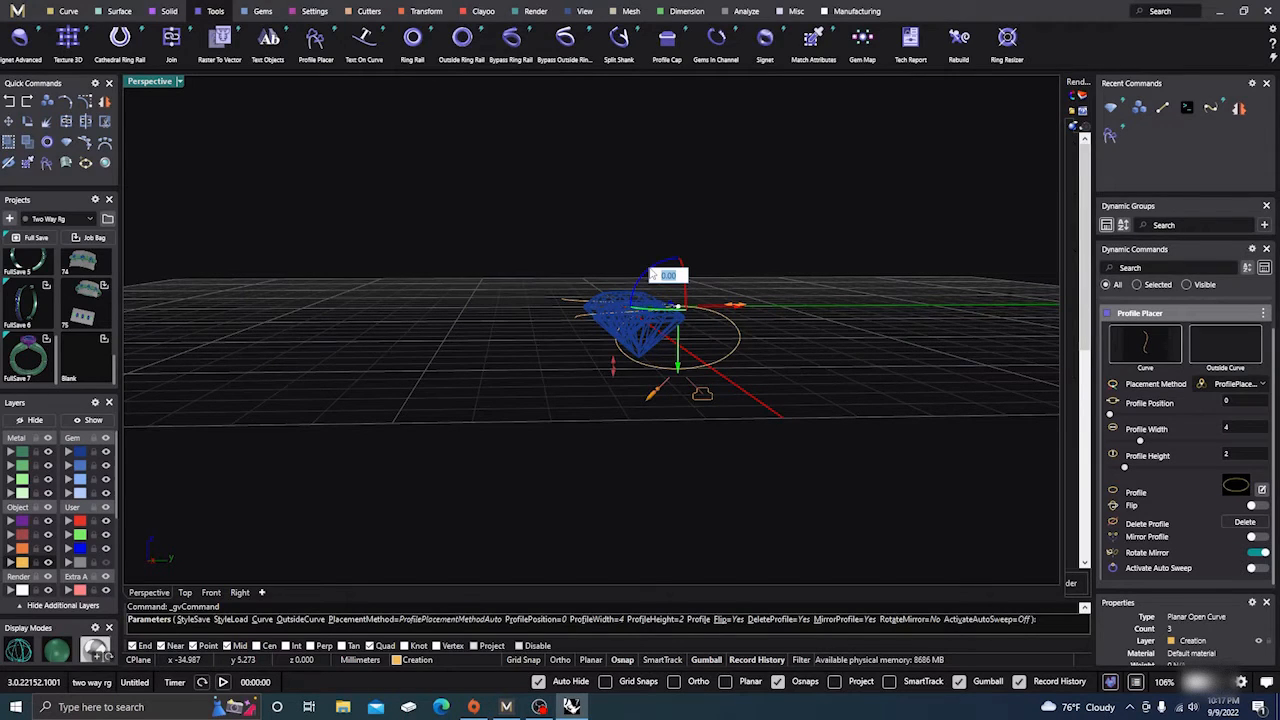
text(180)
key(Return)
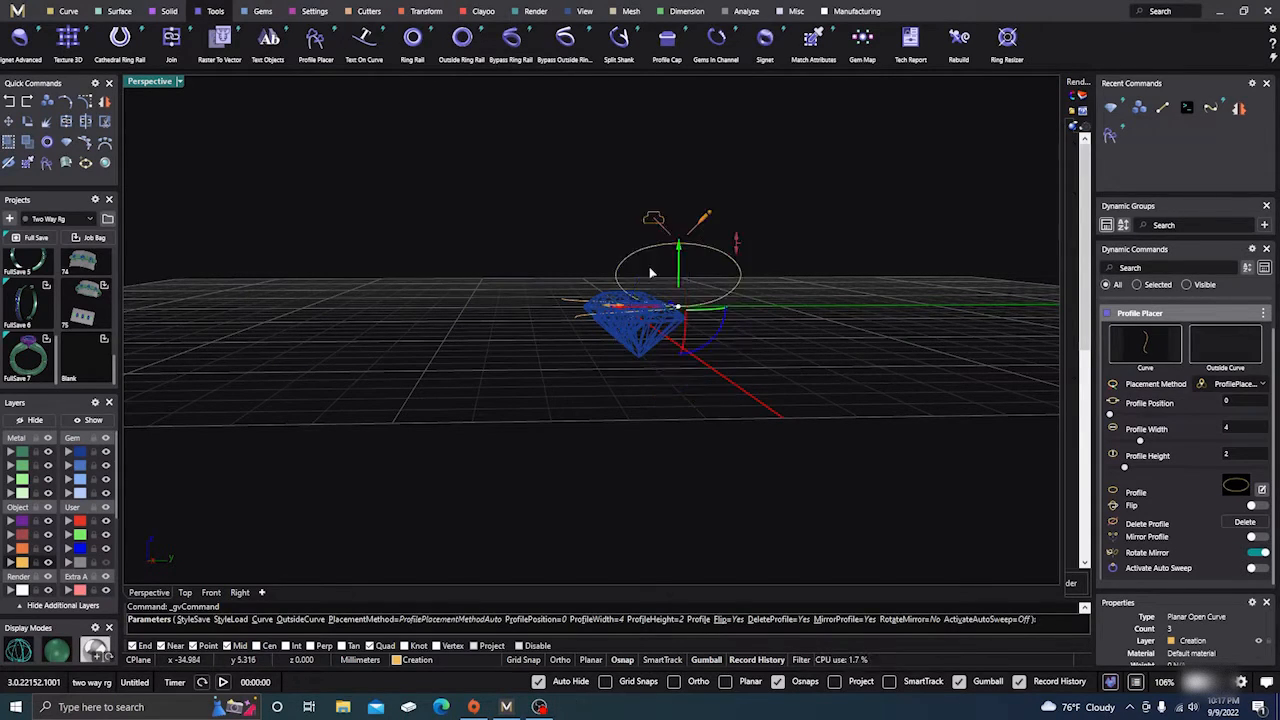
right_drag(676, 390, 737, 383)
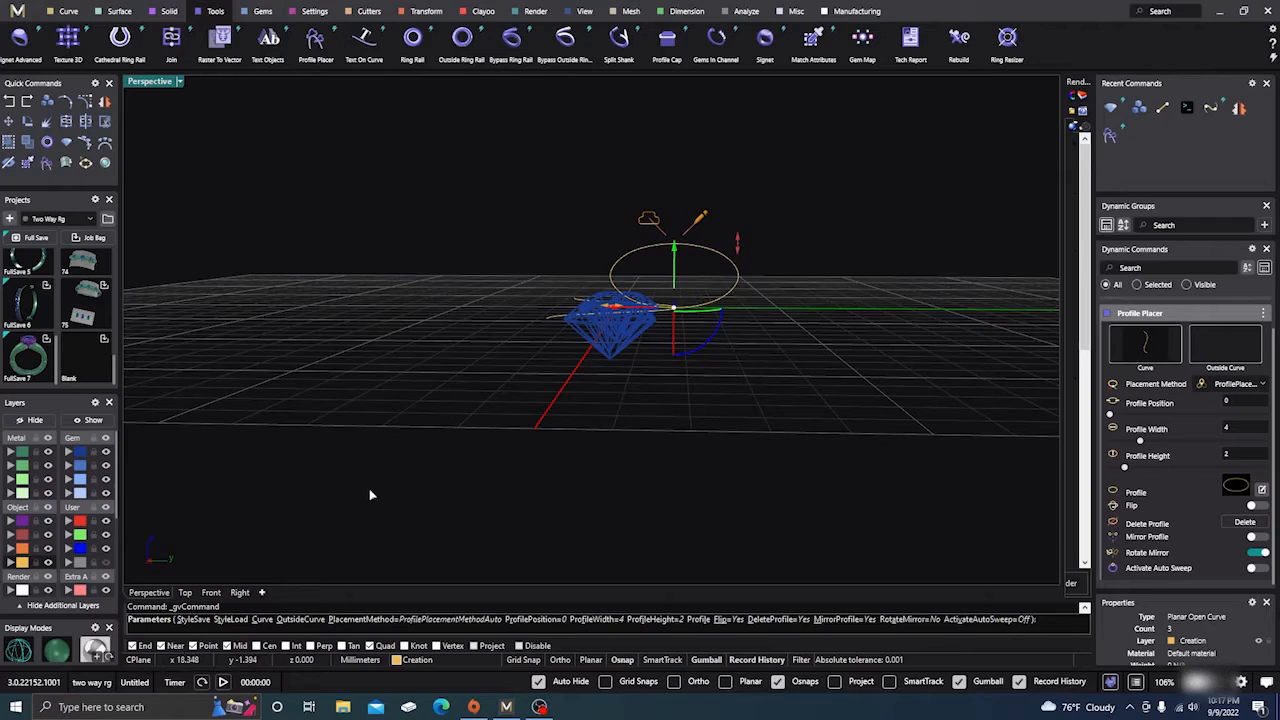
click(240, 592)
scroll(625, 309, up, 5)
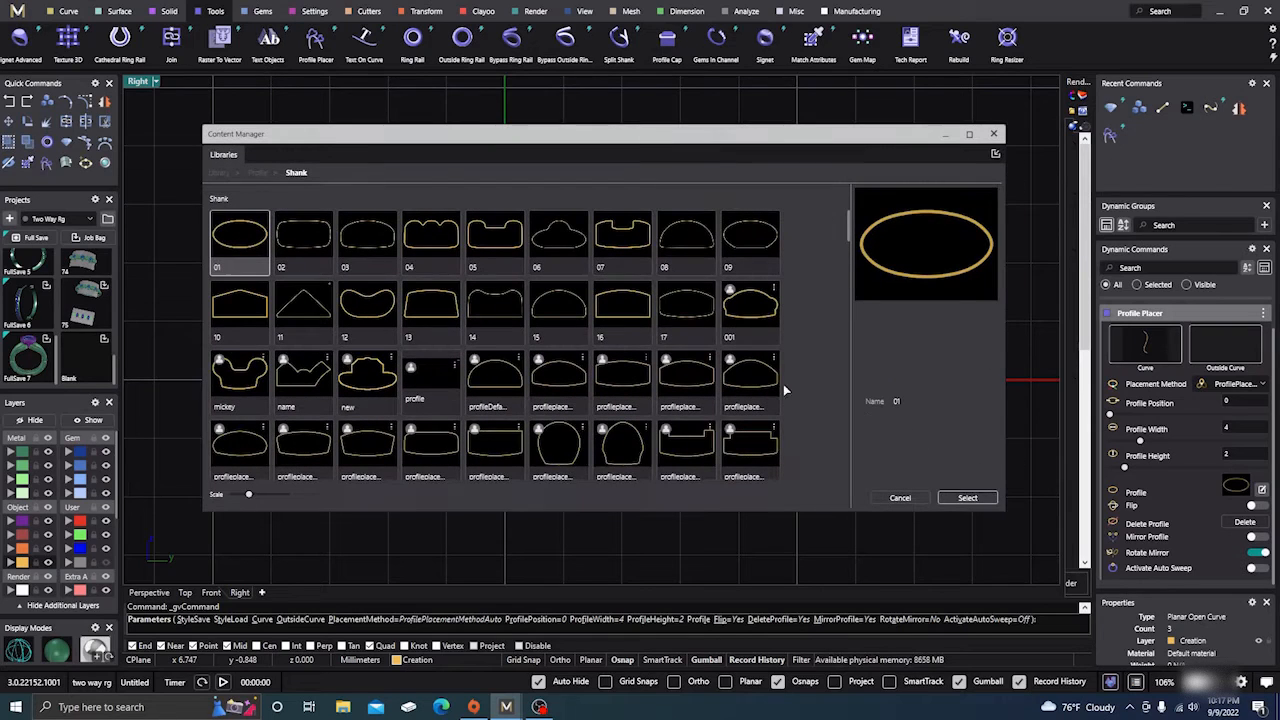
Swap in shank profile 02, sized 1.5 mm wide and 2.9 mm tall, below the girdle
click(301, 245)
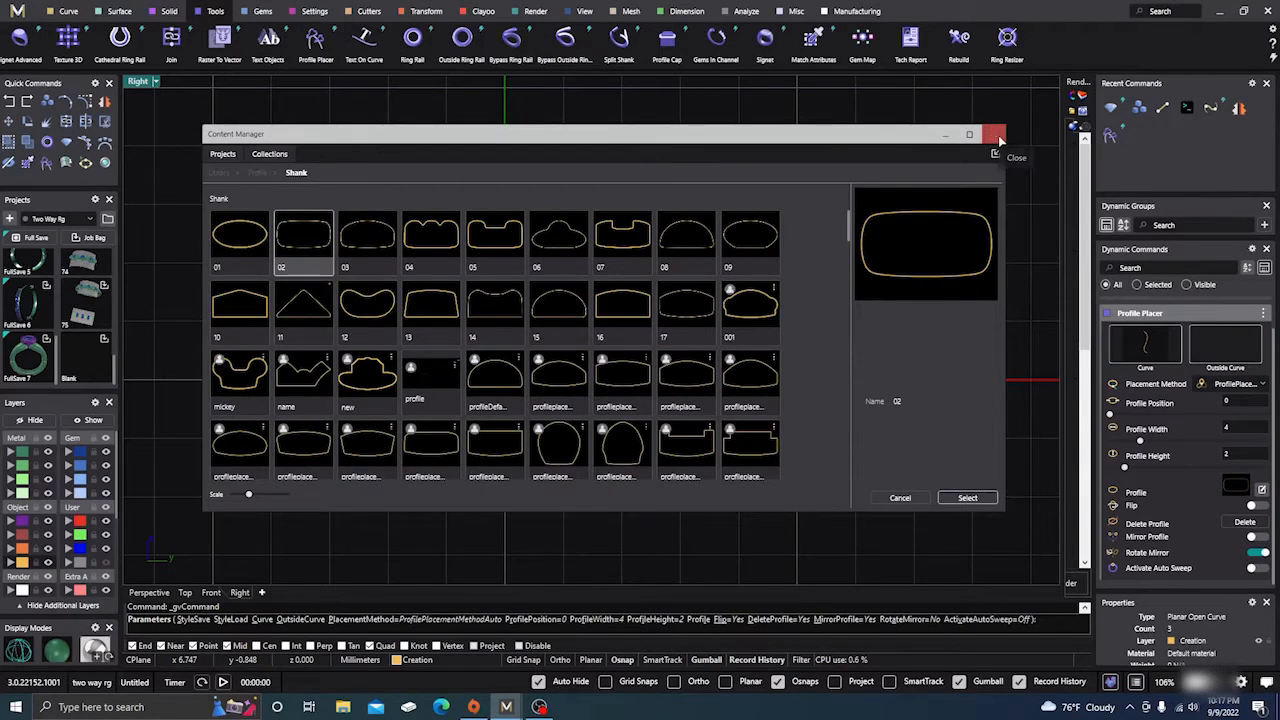
click(996, 135)
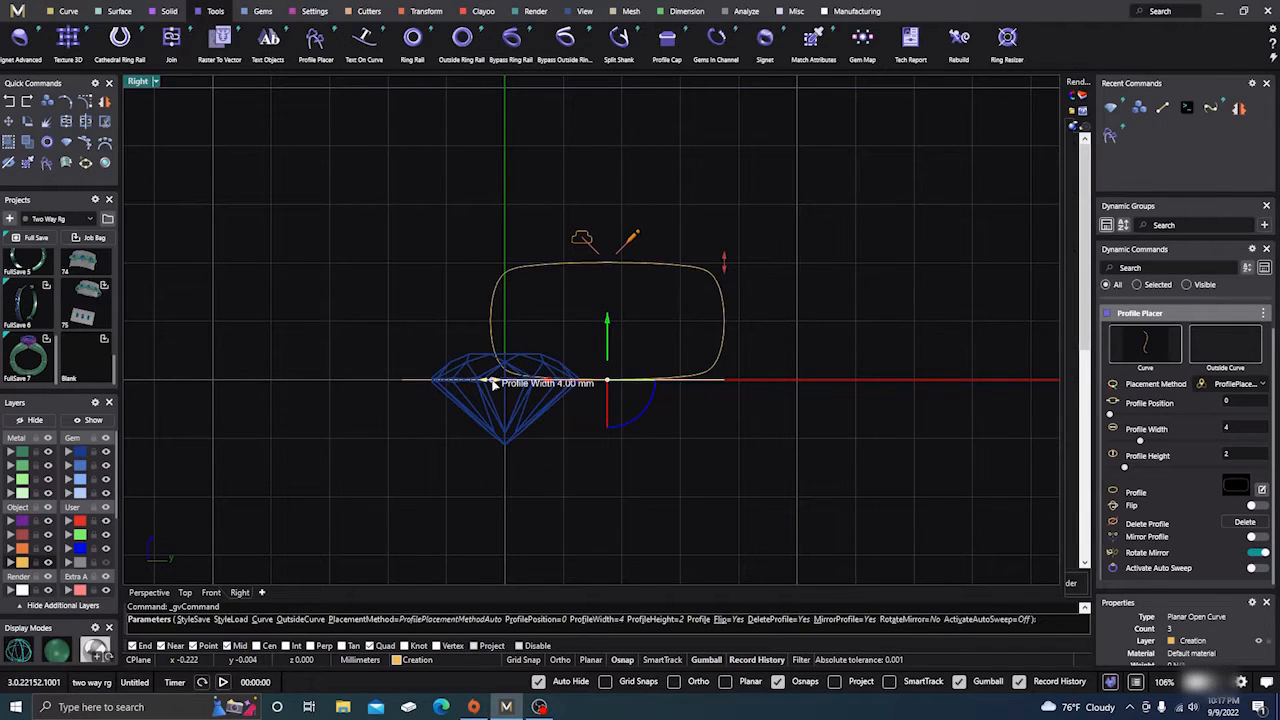
drag(492, 383, 638, 398)
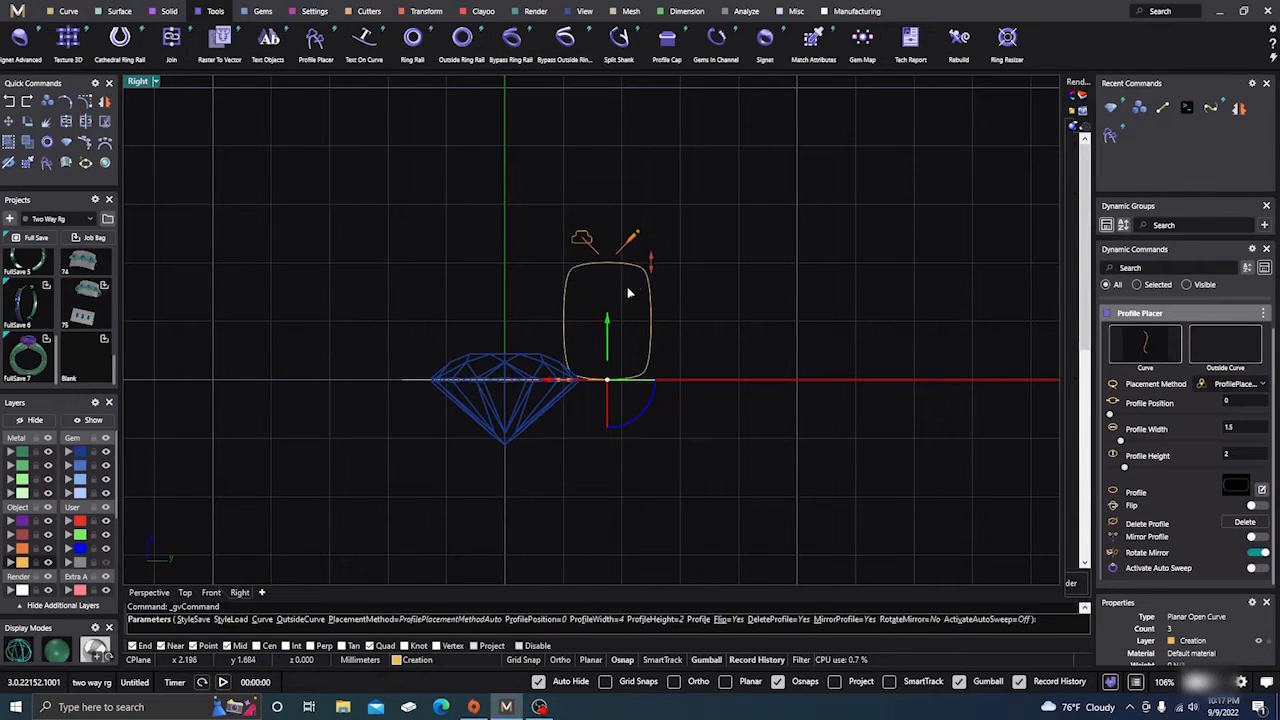
drag(607, 322, 610, 433)
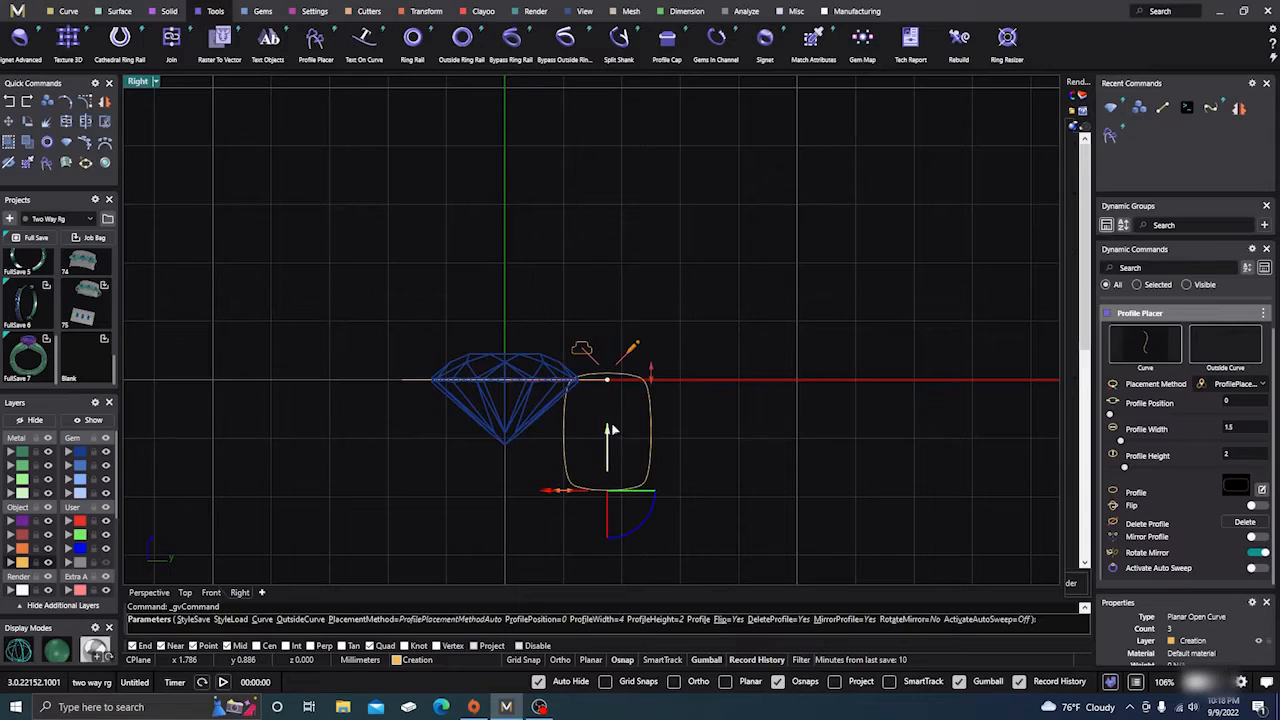
drag(650, 372, 651, 319)
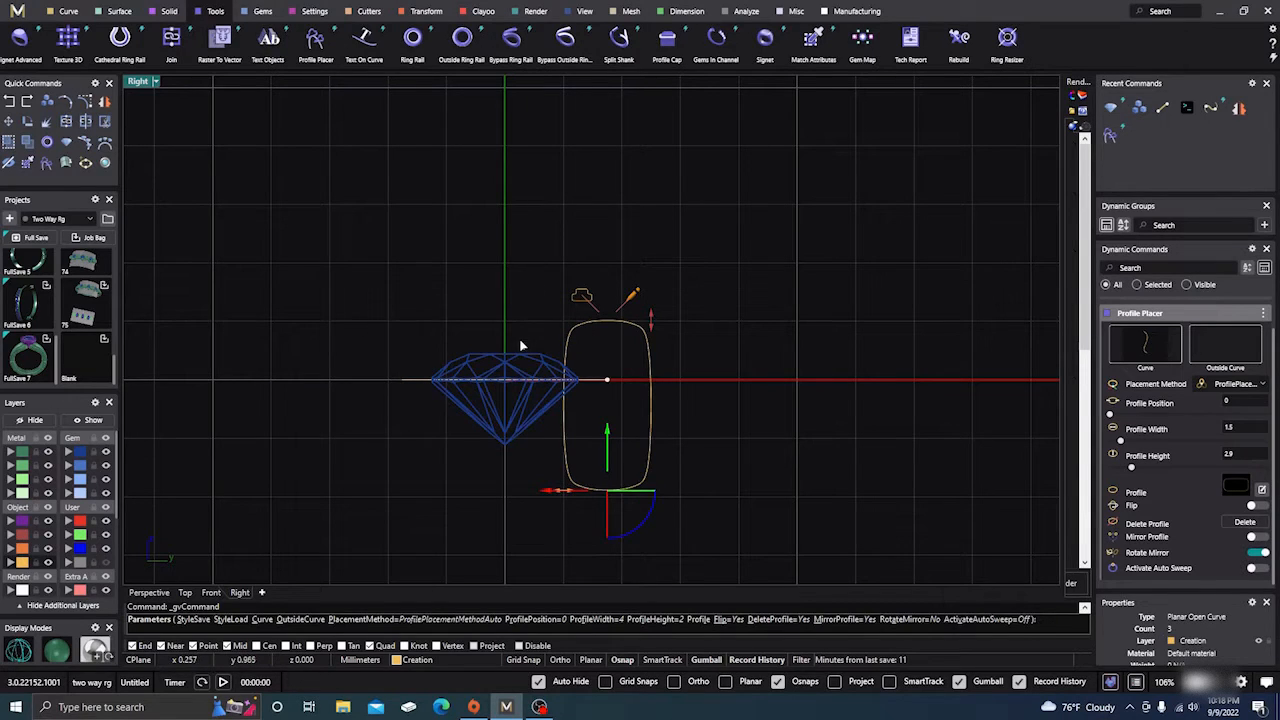
Commit the 1.5 × 2.9 mm profile, reopen it in Profile Placer, and view from Top
right_click(522, 278)
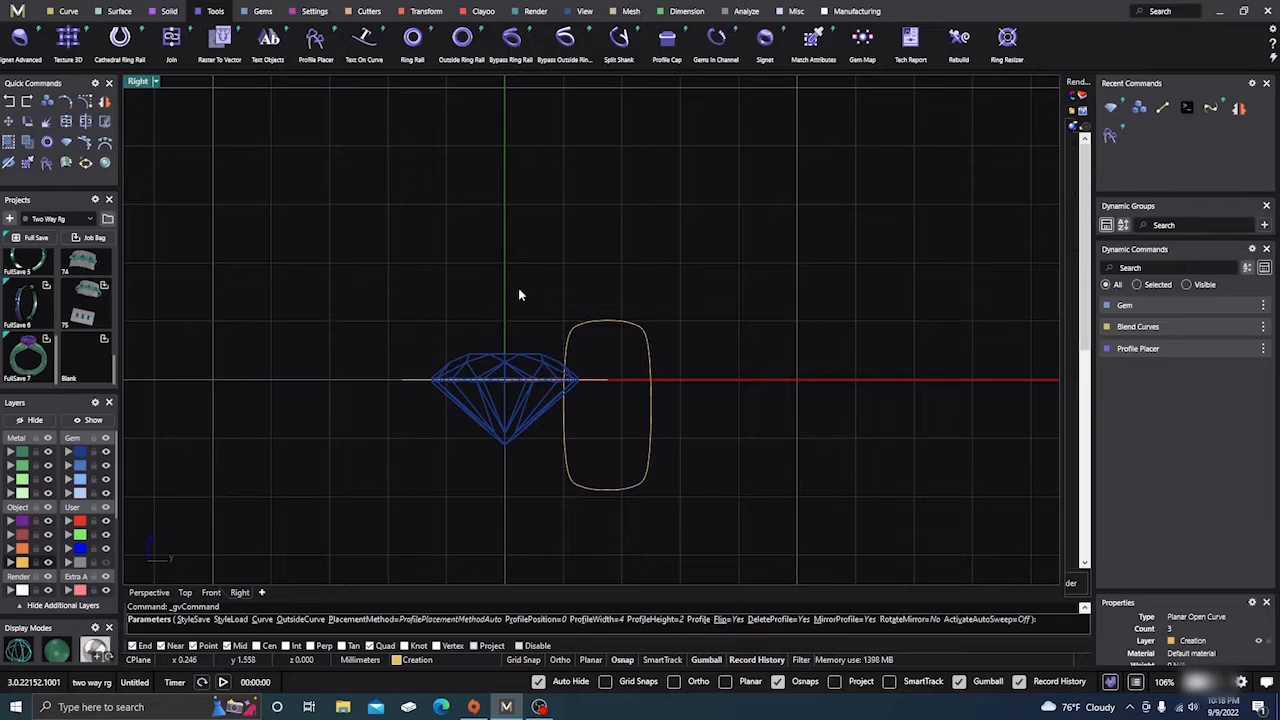
click(604, 325)
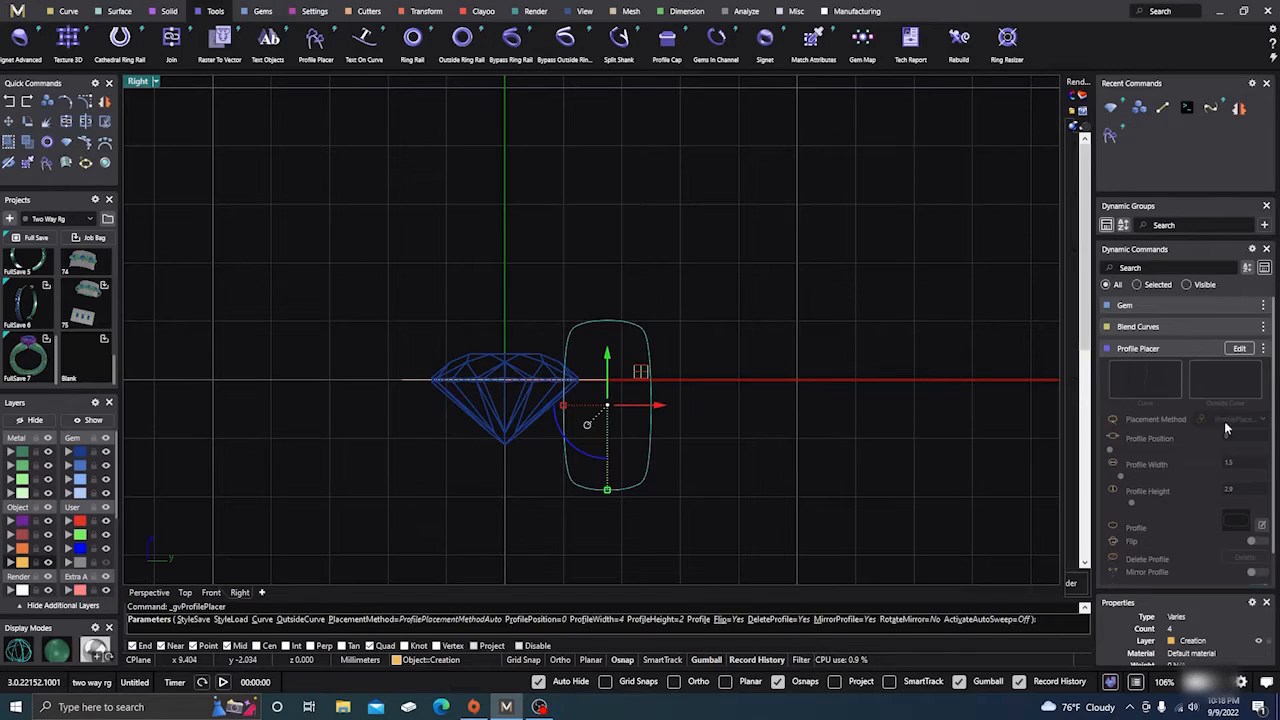
click(1237, 350)
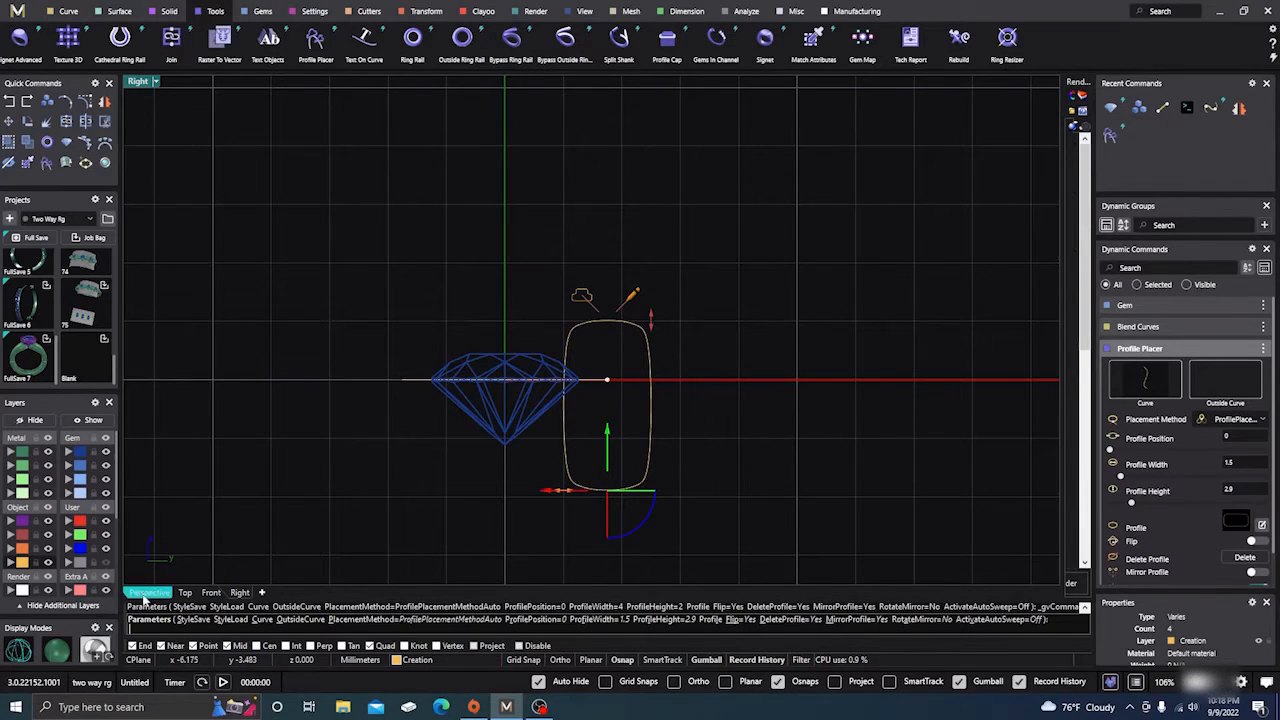
click(148, 594)
right_drag(205, 568, 652, 318)
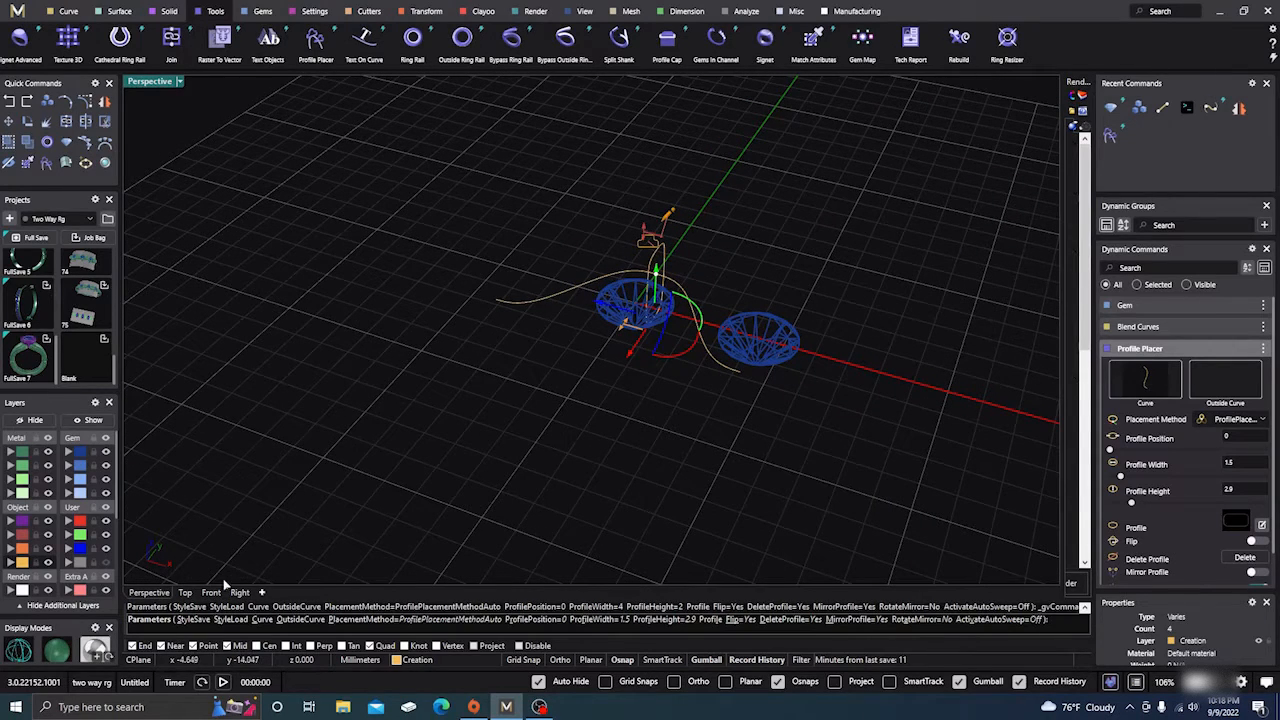
click(185, 592)
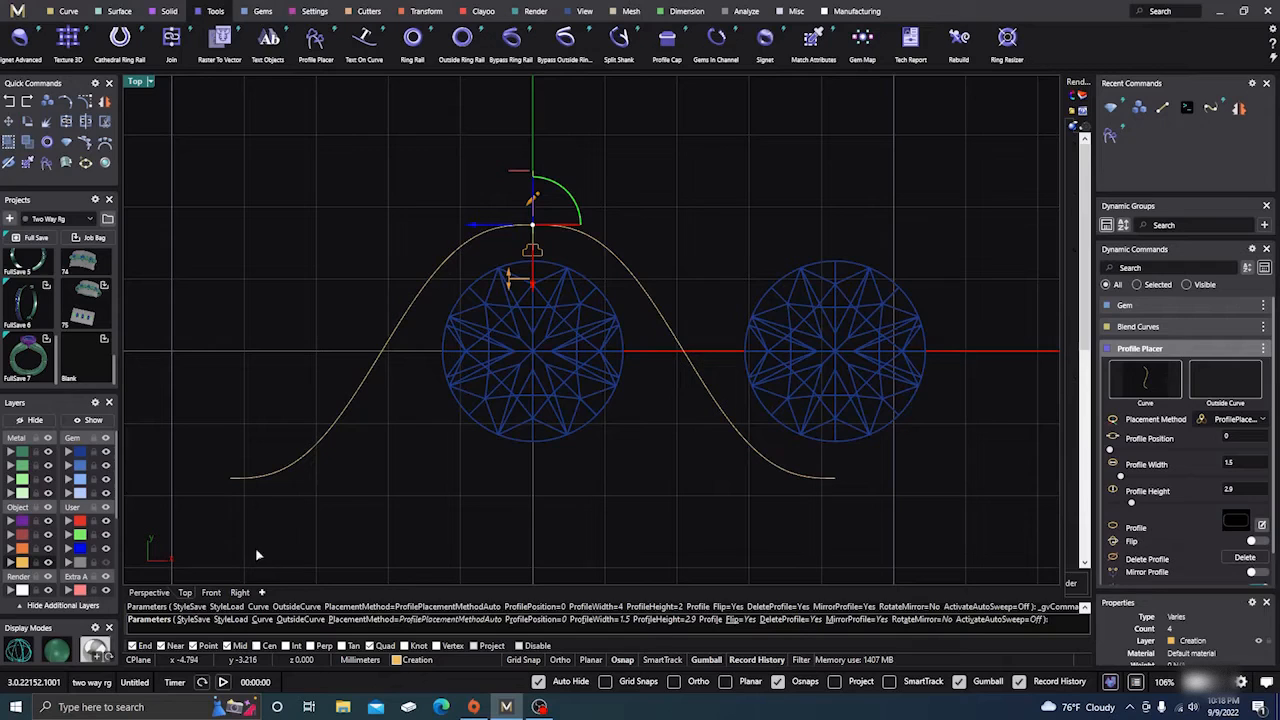
Add profiles on the curve's left slope and at its left end
click(384, 354)
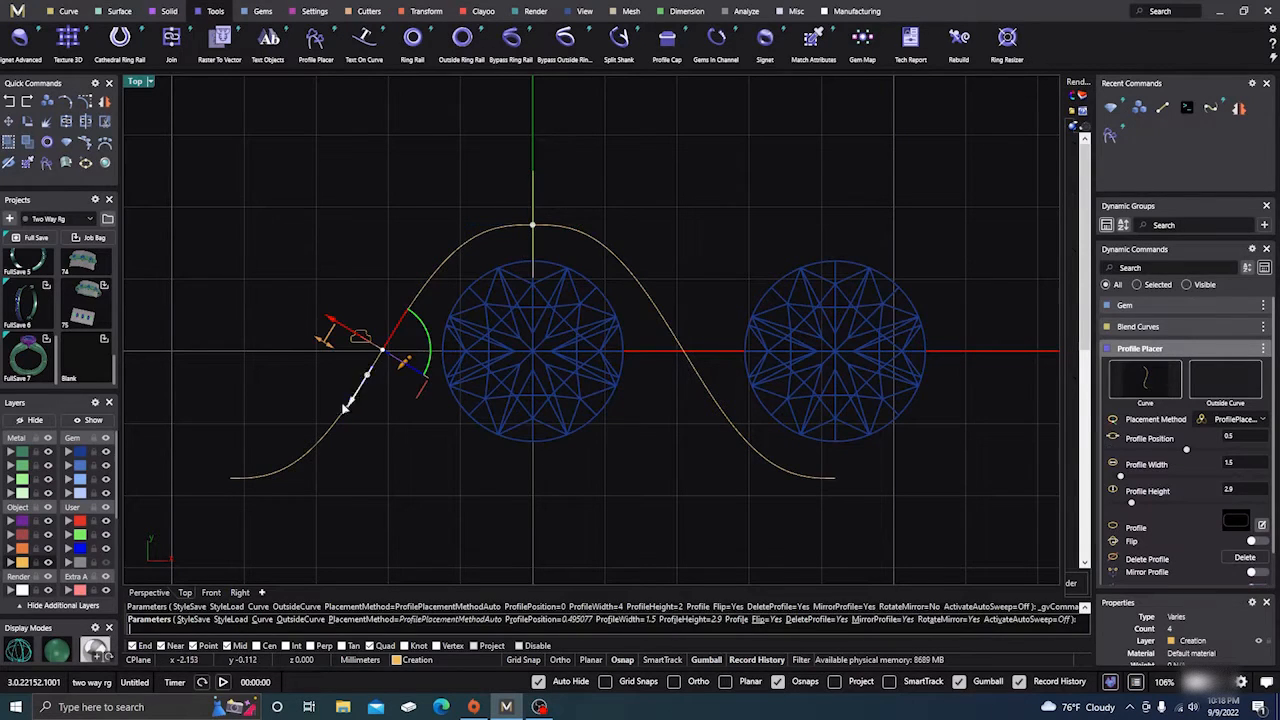
click(229, 480)
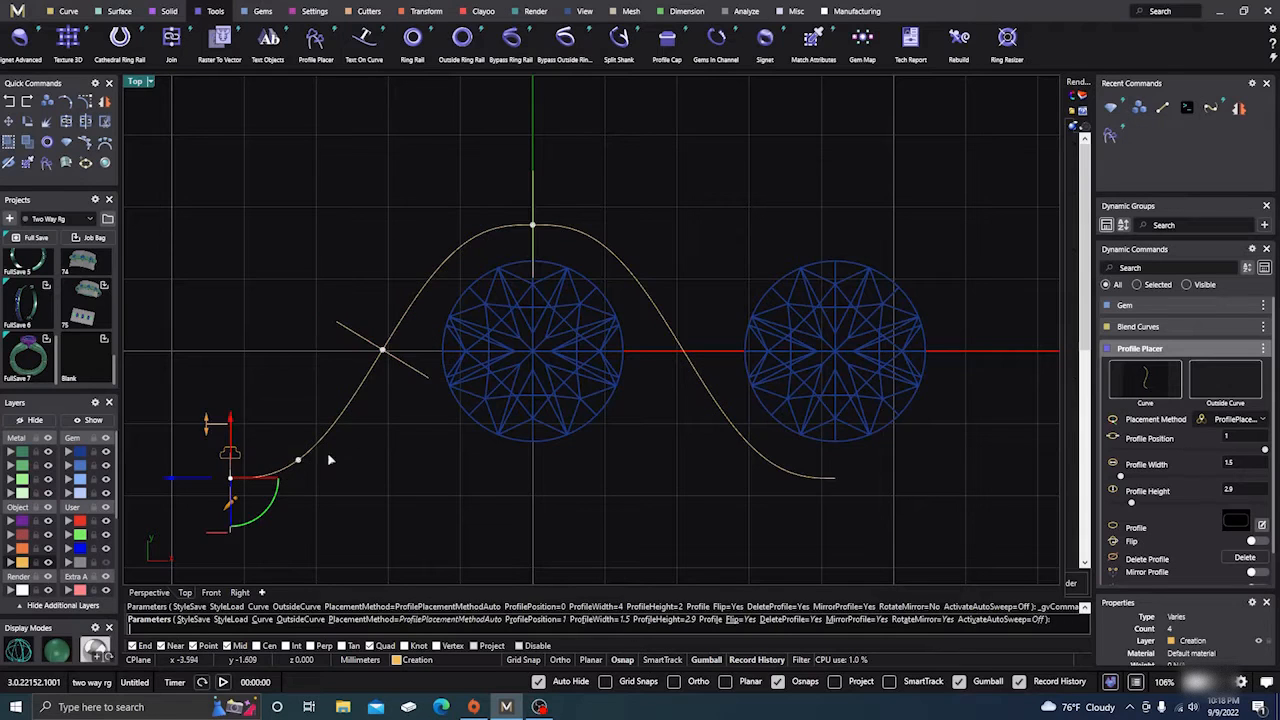
scroll(425, 453, down, 3)
right_drag(629, 534, 643, 506)
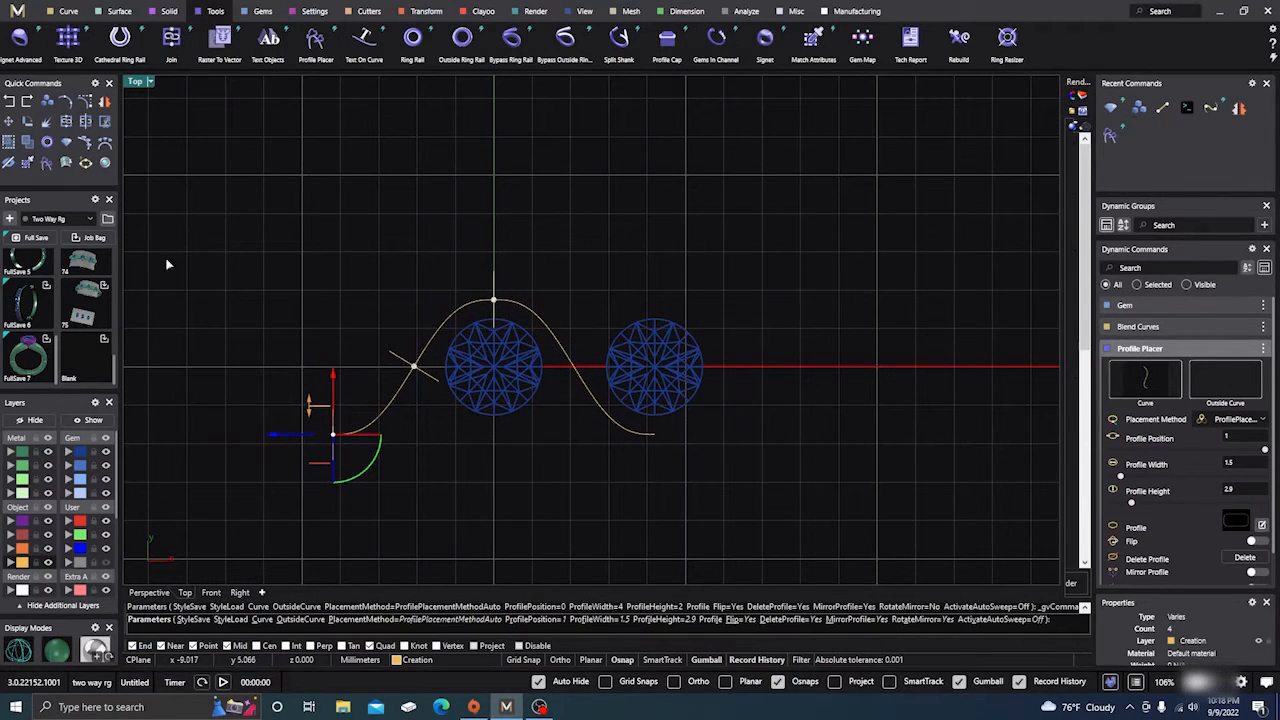
click(149, 592)
right_drag(600, 510, 519, 441)
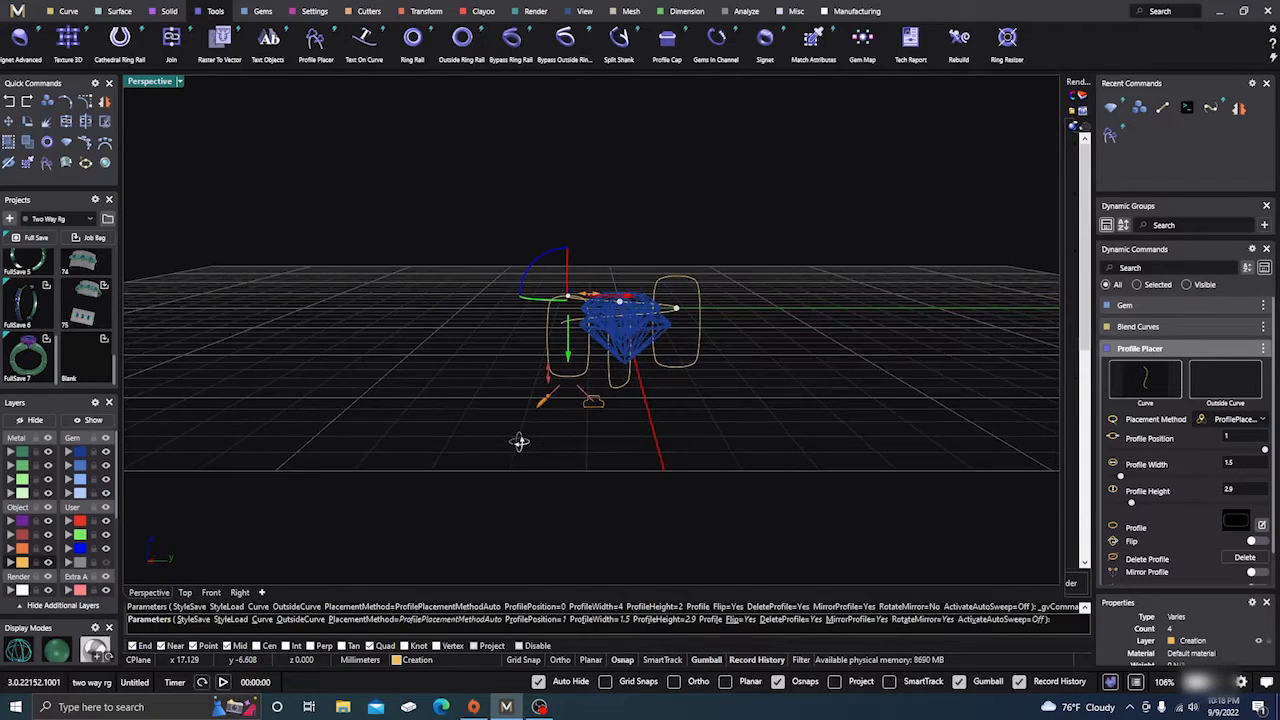
In Right view, raise the profiles into line and make the middle one 3.4 mm tall
click(240, 592)
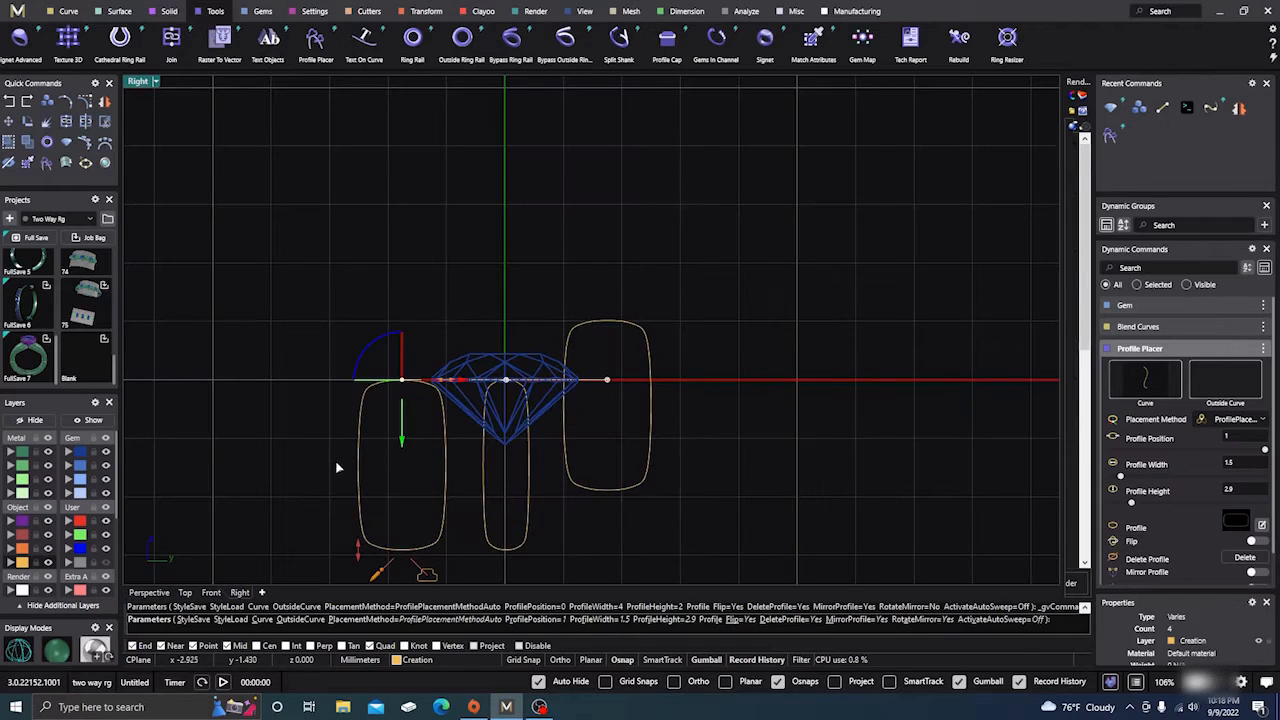
drag(401, 440, 412, 381)
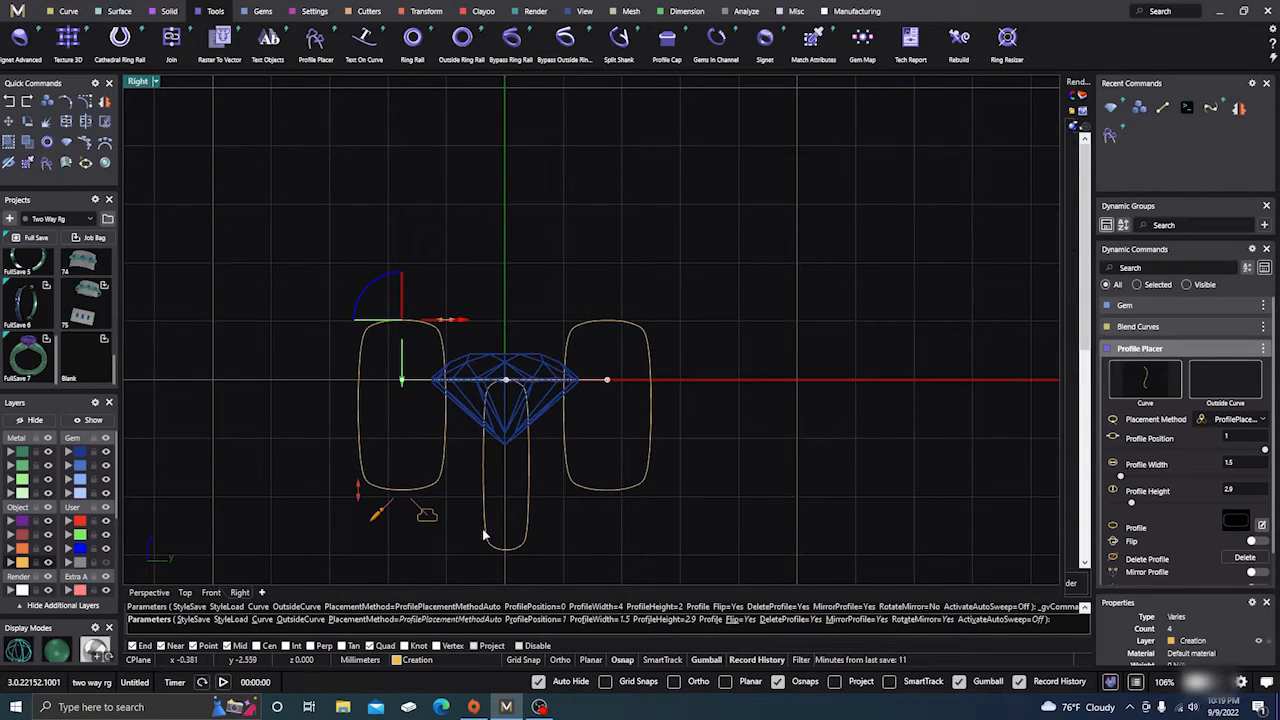
click(506, 381)
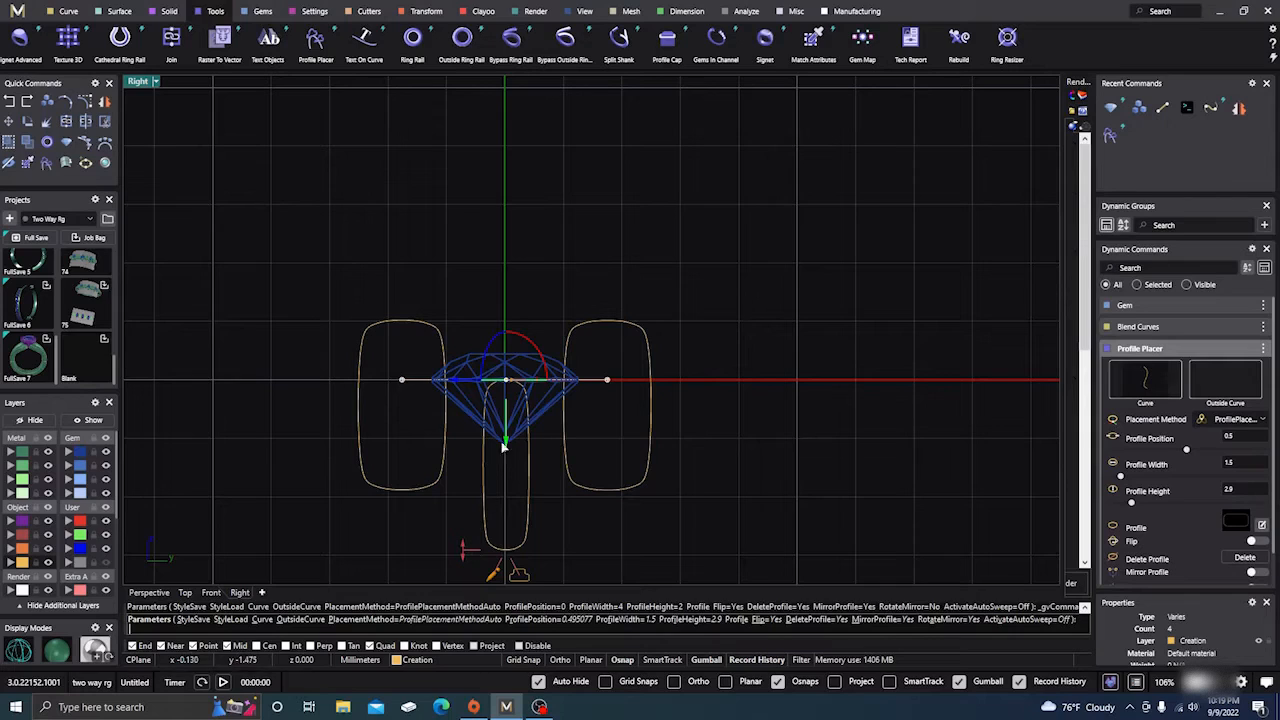
drag(507, 448, 507, 387)
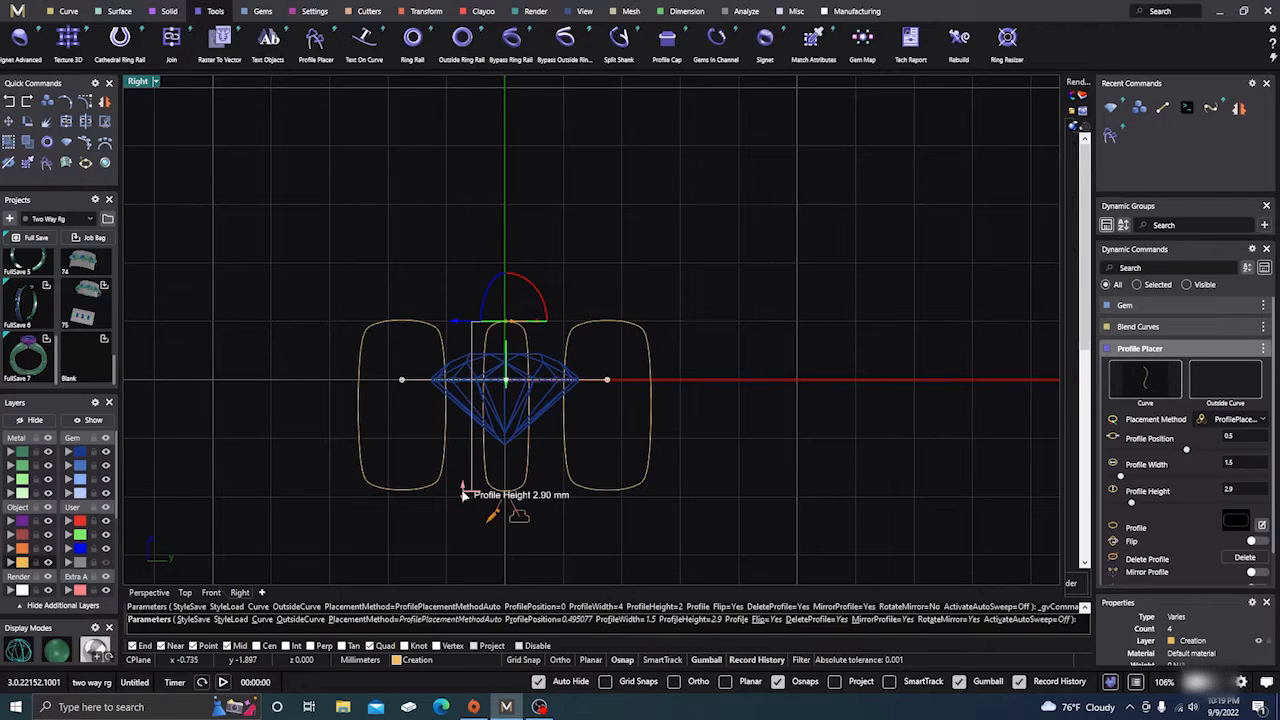
drag(464, 494, 467, 528)
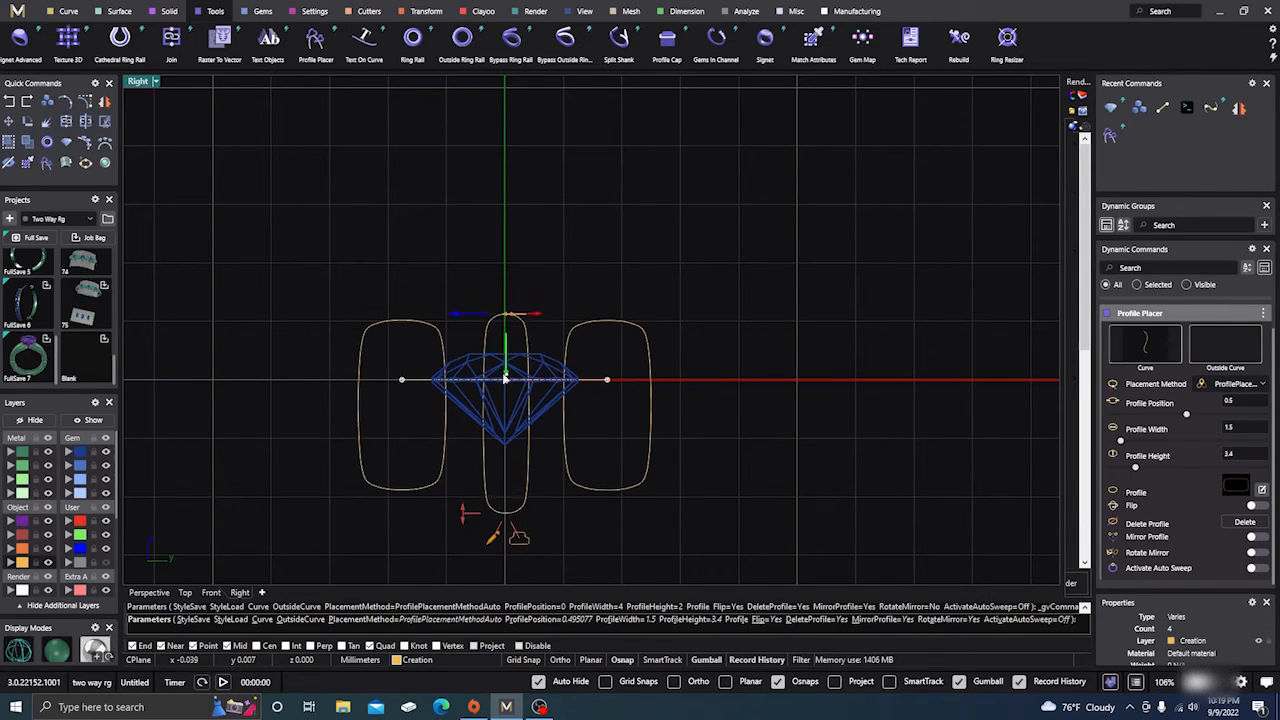
drag(505, 379, 508, 354)
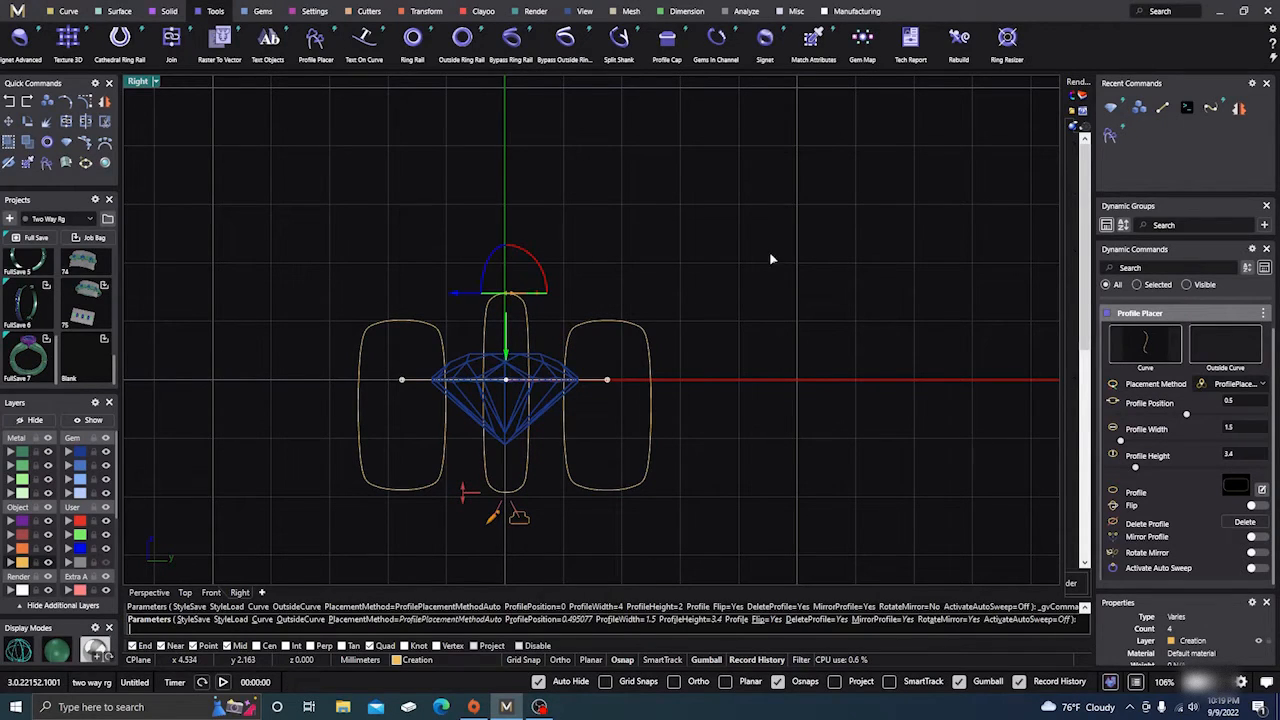
click(741, 279)
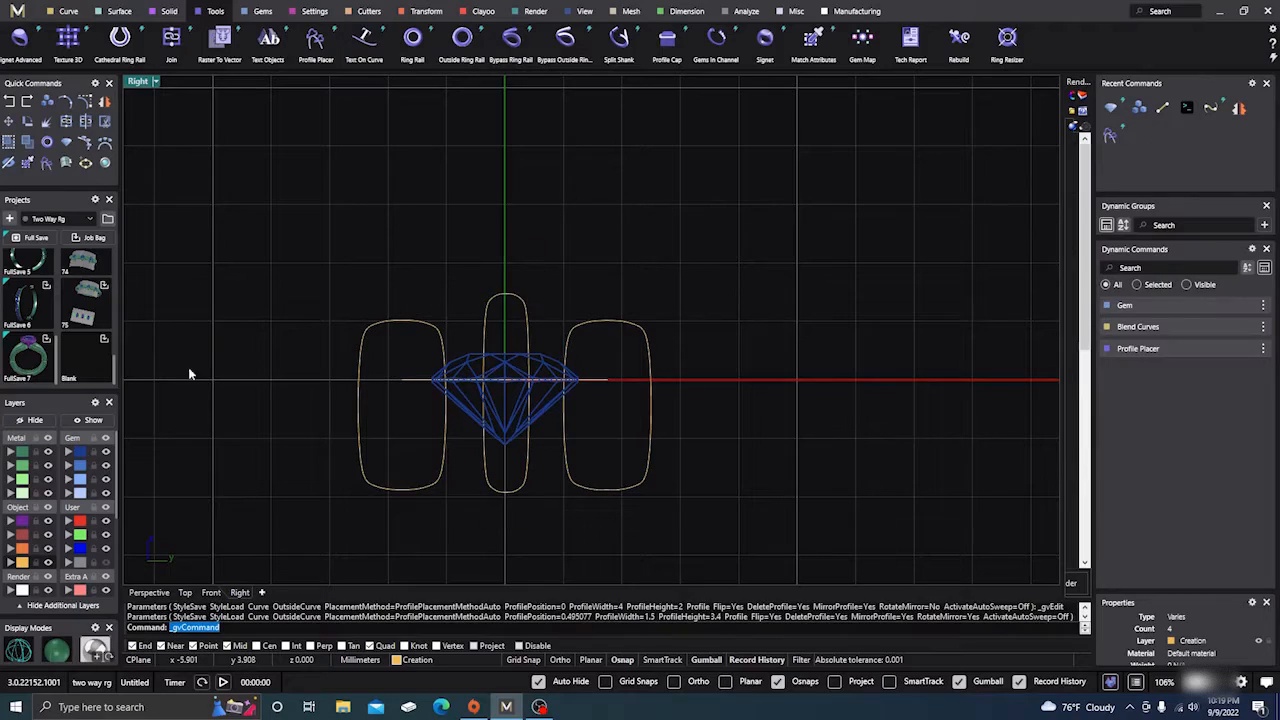
click(166, 592)
right_drag(350, 450, 493, 484)
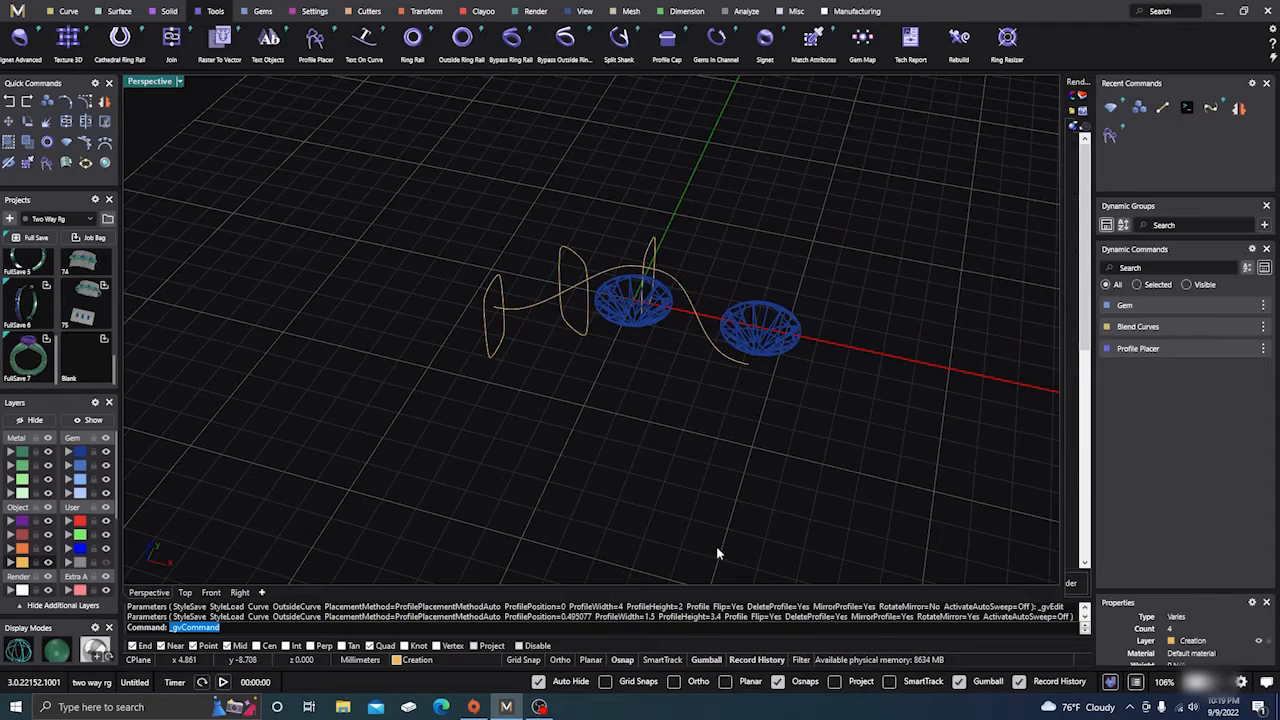
click(119, 11)
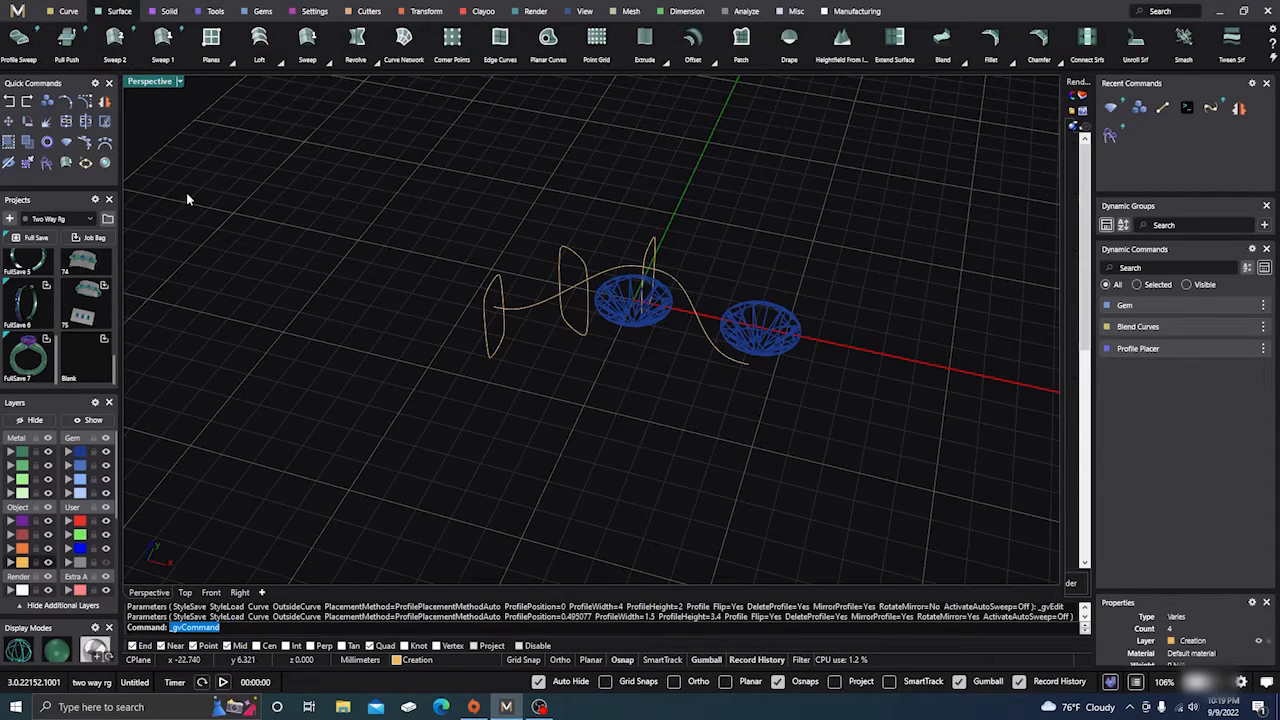
click(162, 40)
click(528, 309)
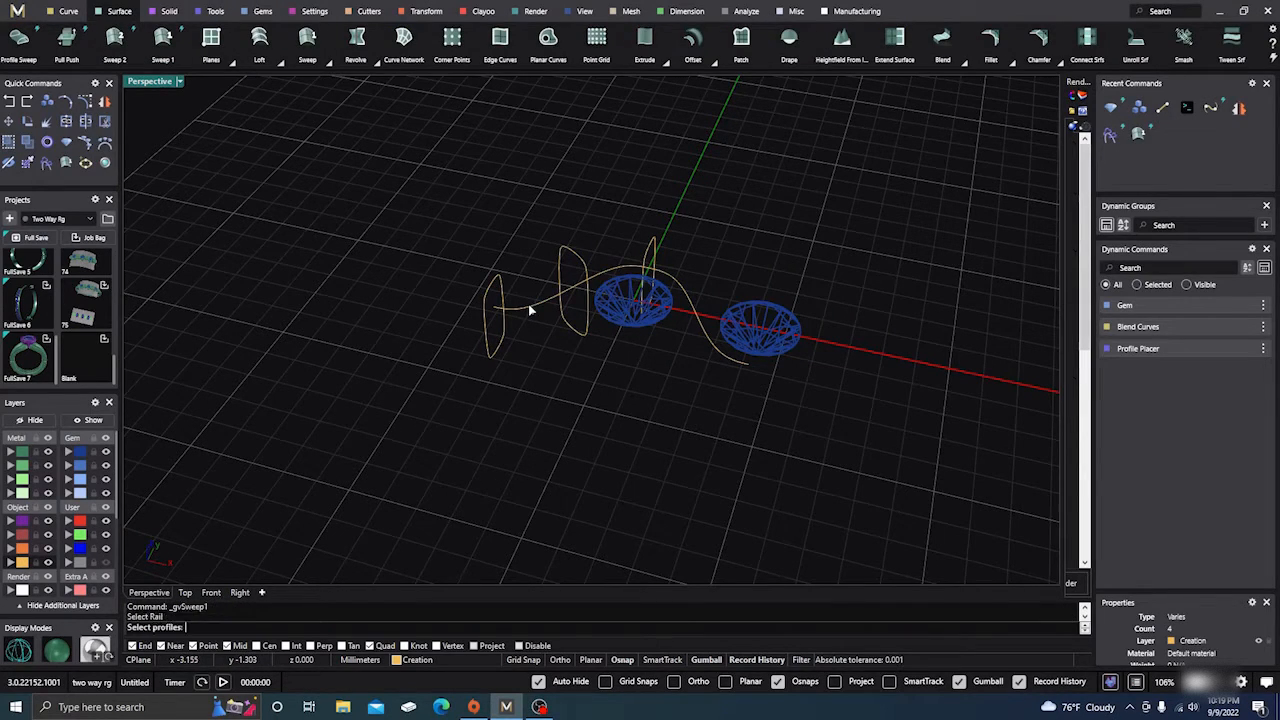
click(500, 343)
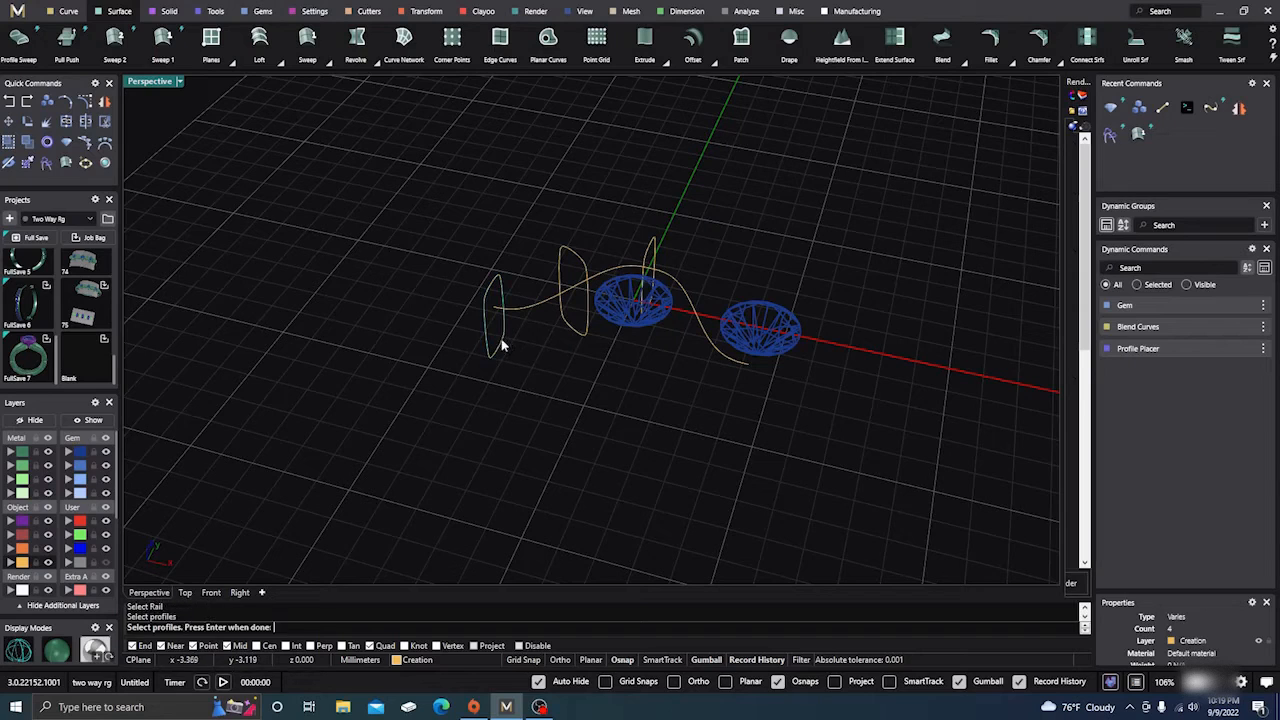
click(562, 323)
click(651, 255)
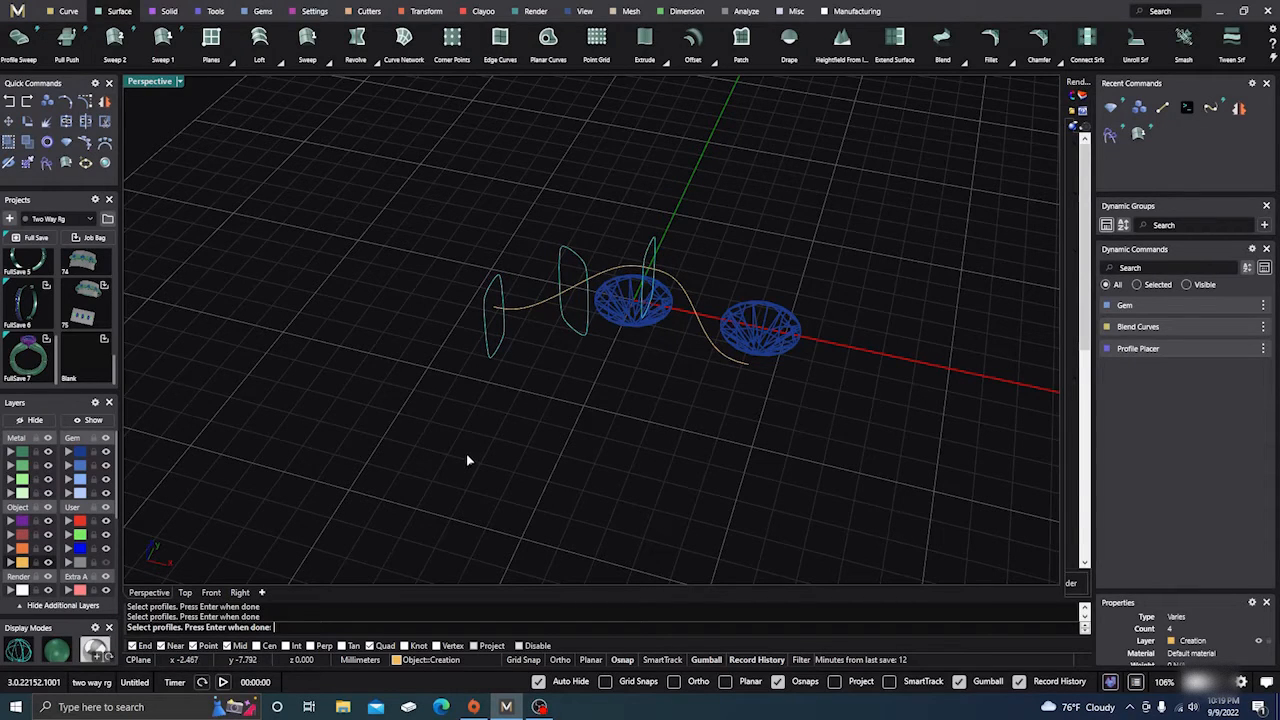
key(Return)
right_drag(529, 466, 492, 440)
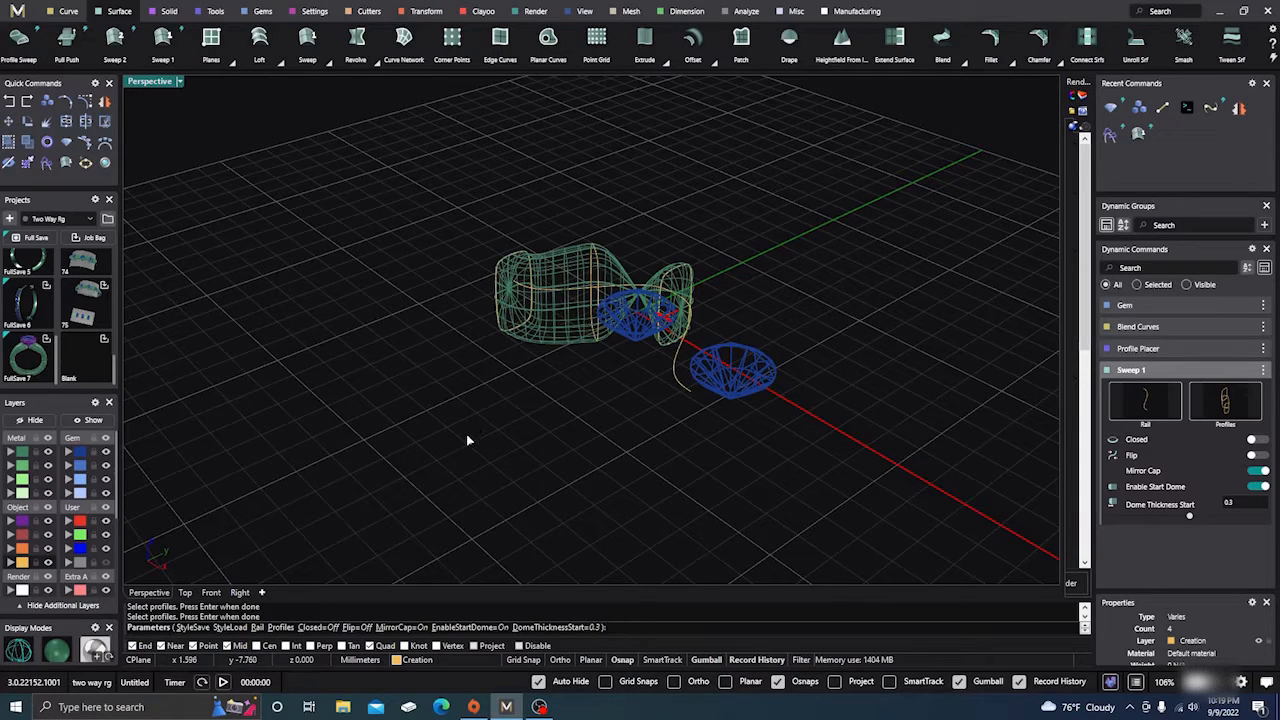
key(Escape)
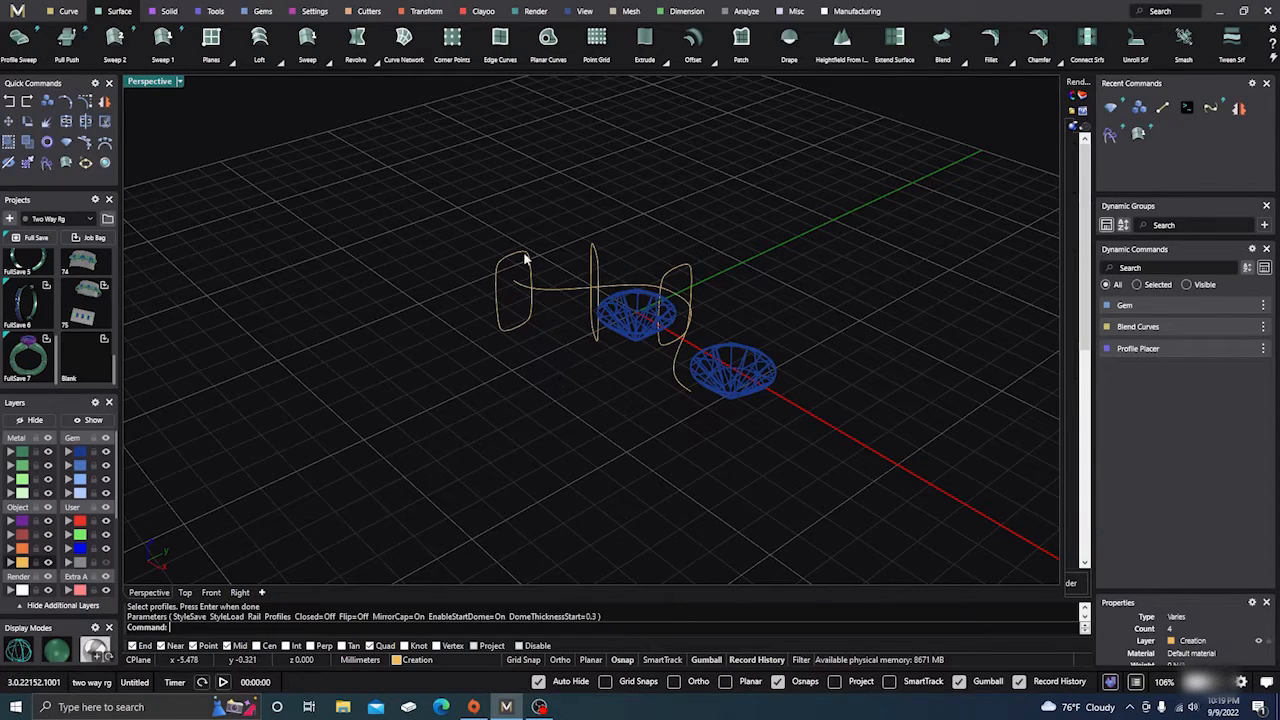
Select the three rounded-rectangle profiles and run Adjust Closed Curve Seam on them
click(526, 259)
click(595, 255)
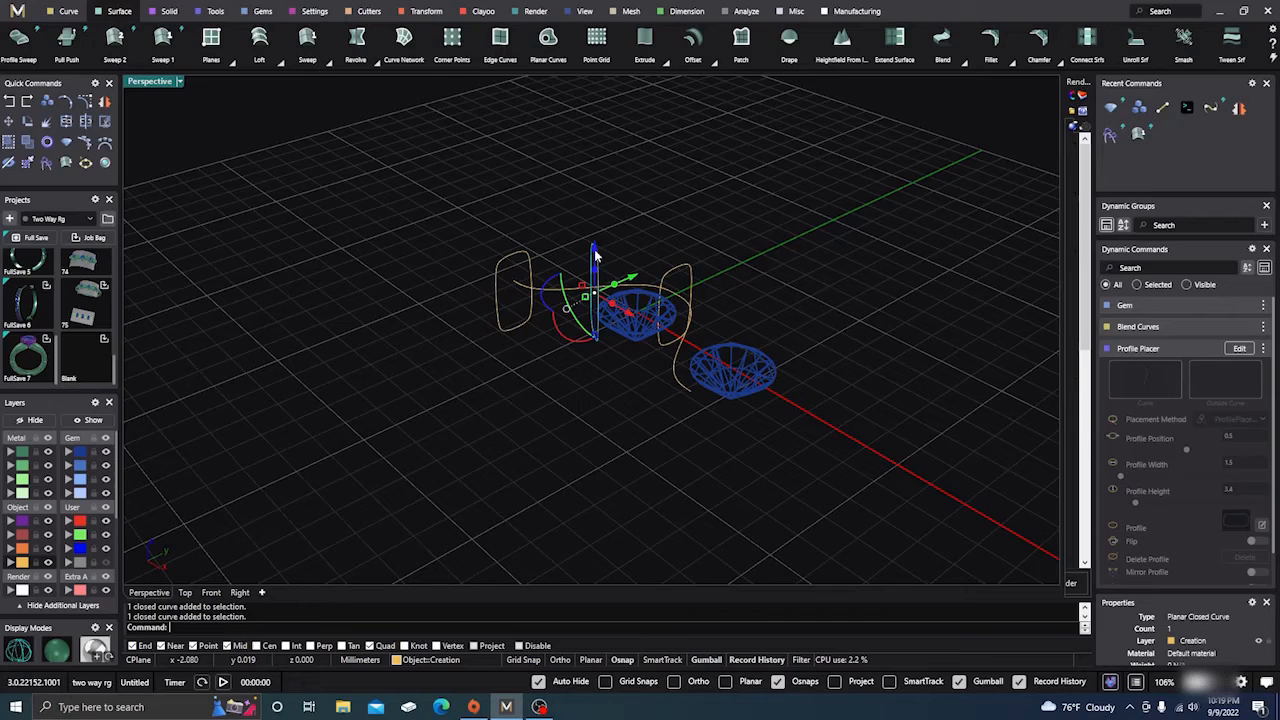
click(685, 270)
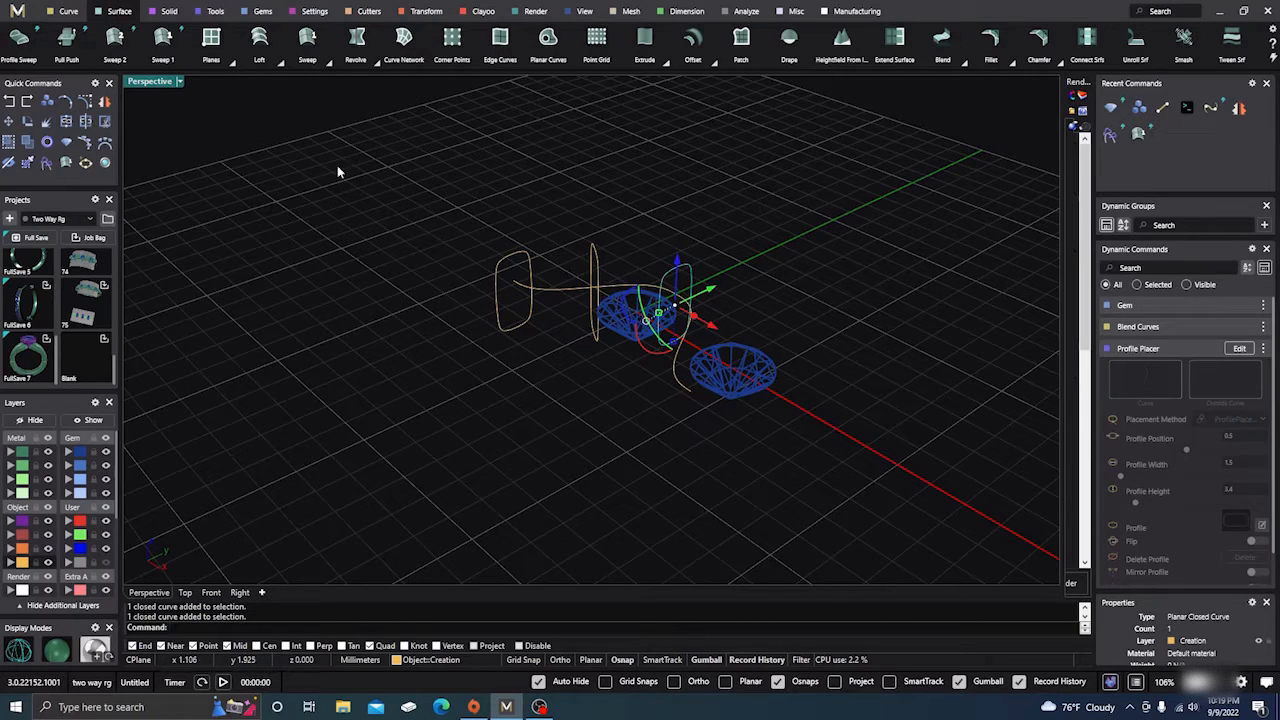
click(70, 11)
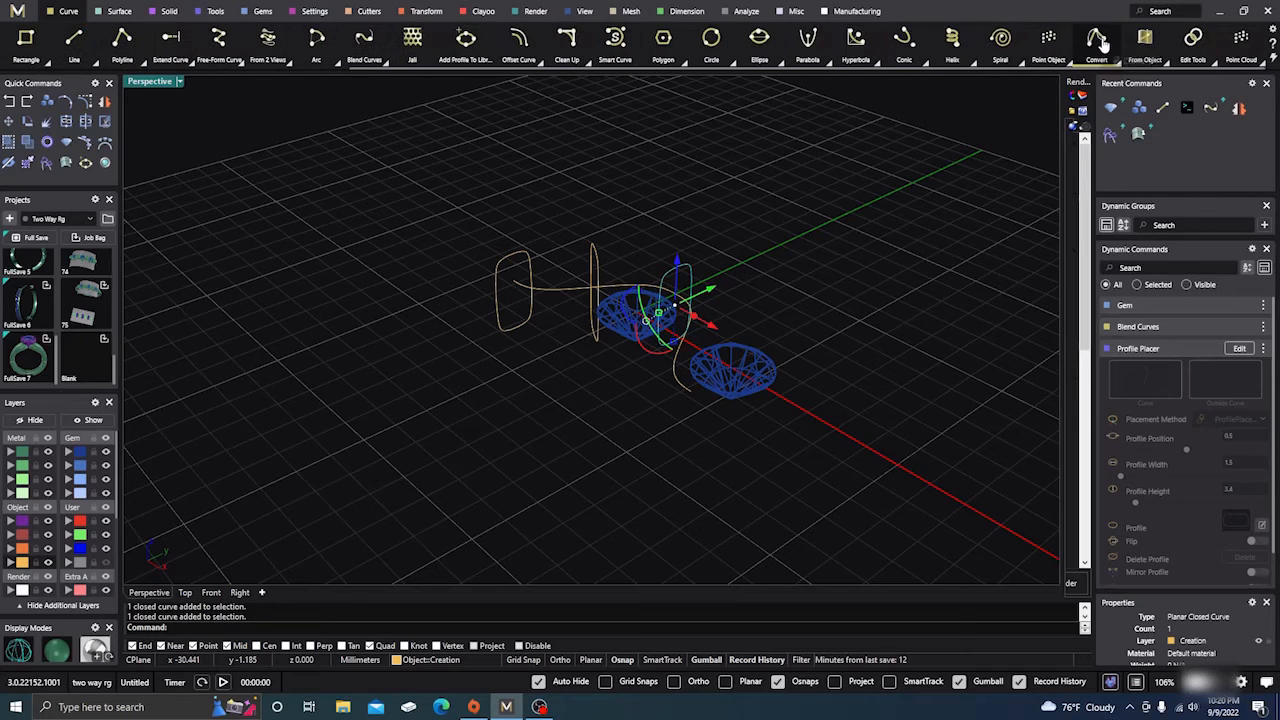
click(1214, 63)
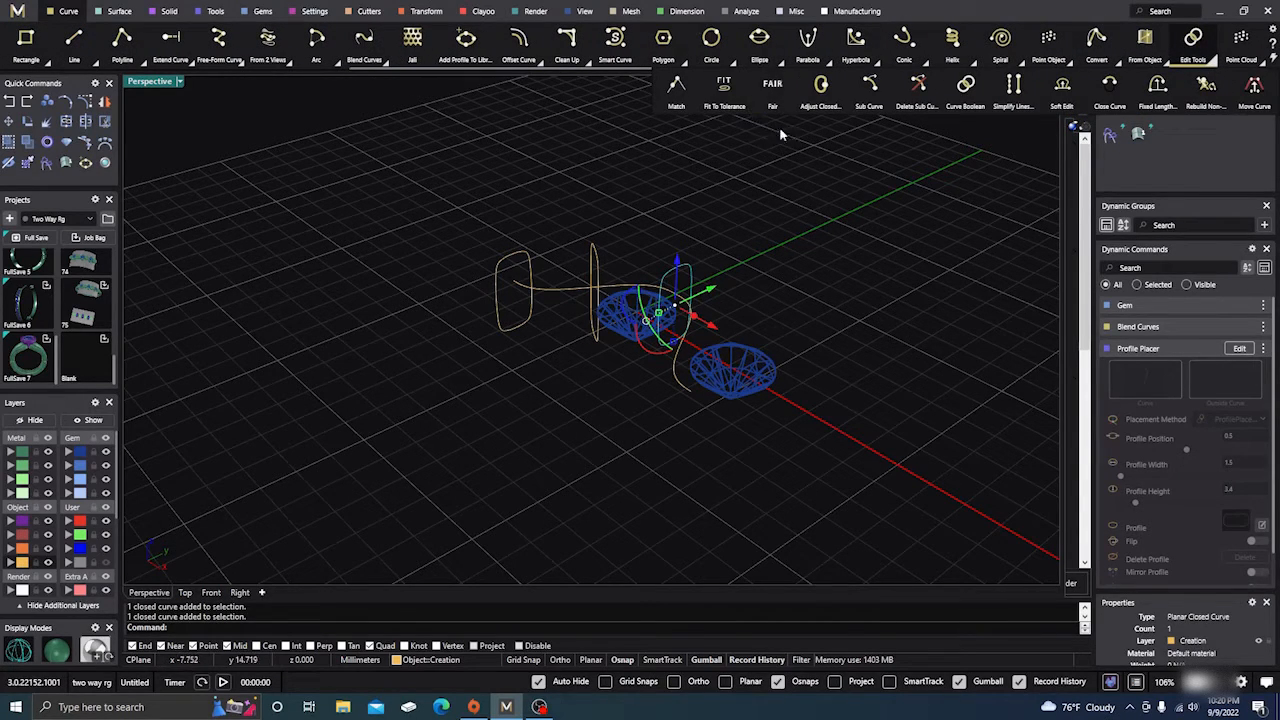
click(821, 92)
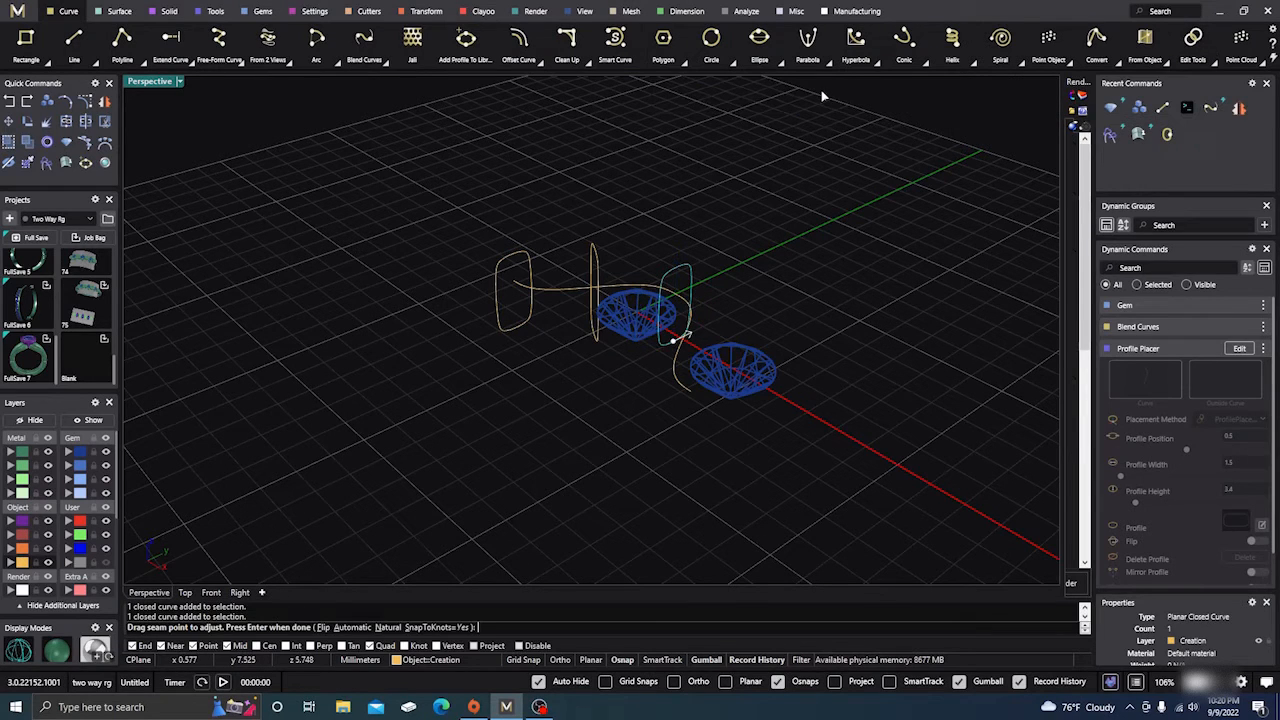
right_drag(785, 298, 771, 294)
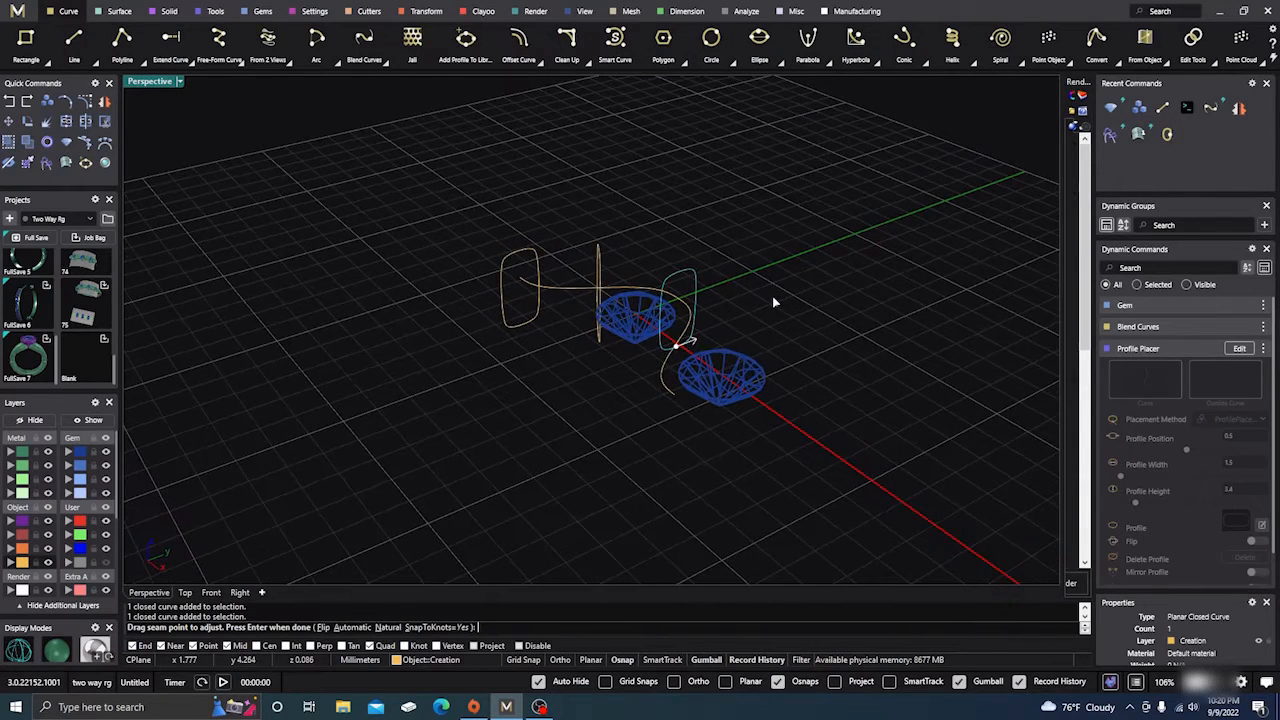
key(Return)
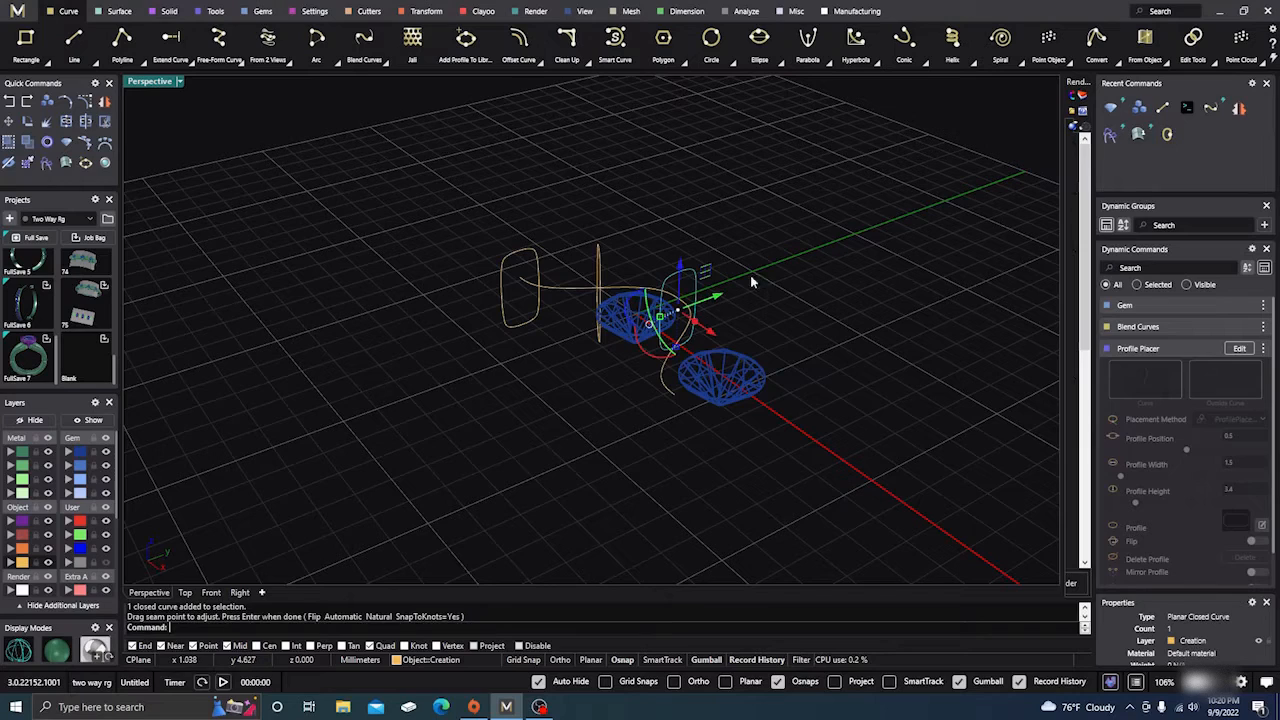
Move the middle profile's seam from its top down to the bottom, and accept the right profile's seam
click(597, 262)
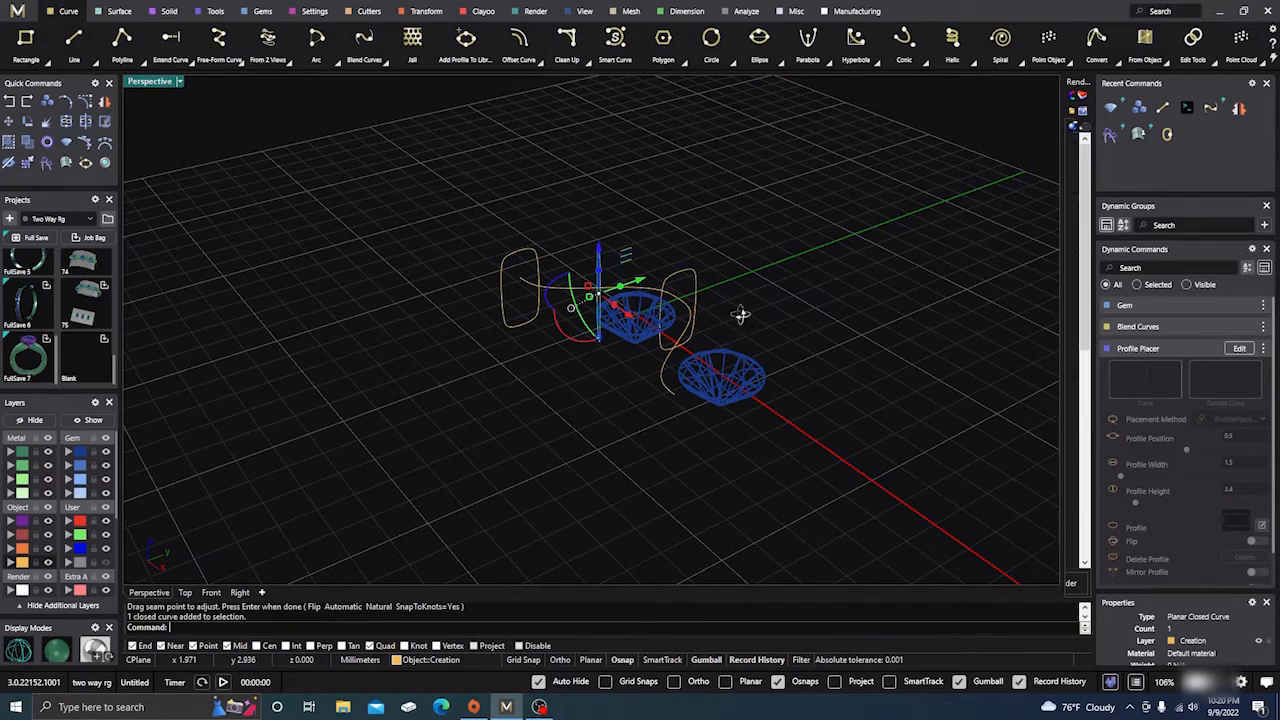
right_drag(740, 314, 652, 316)
right_click(688, 263)
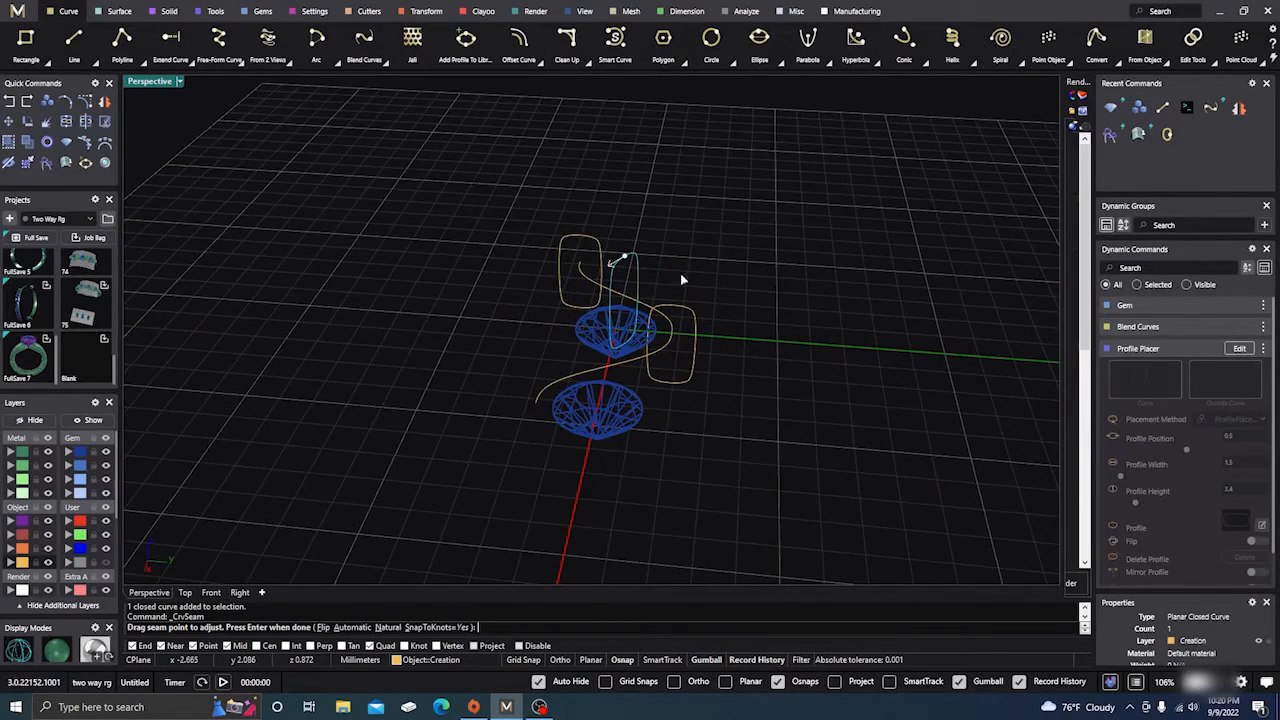
click(627, 257)
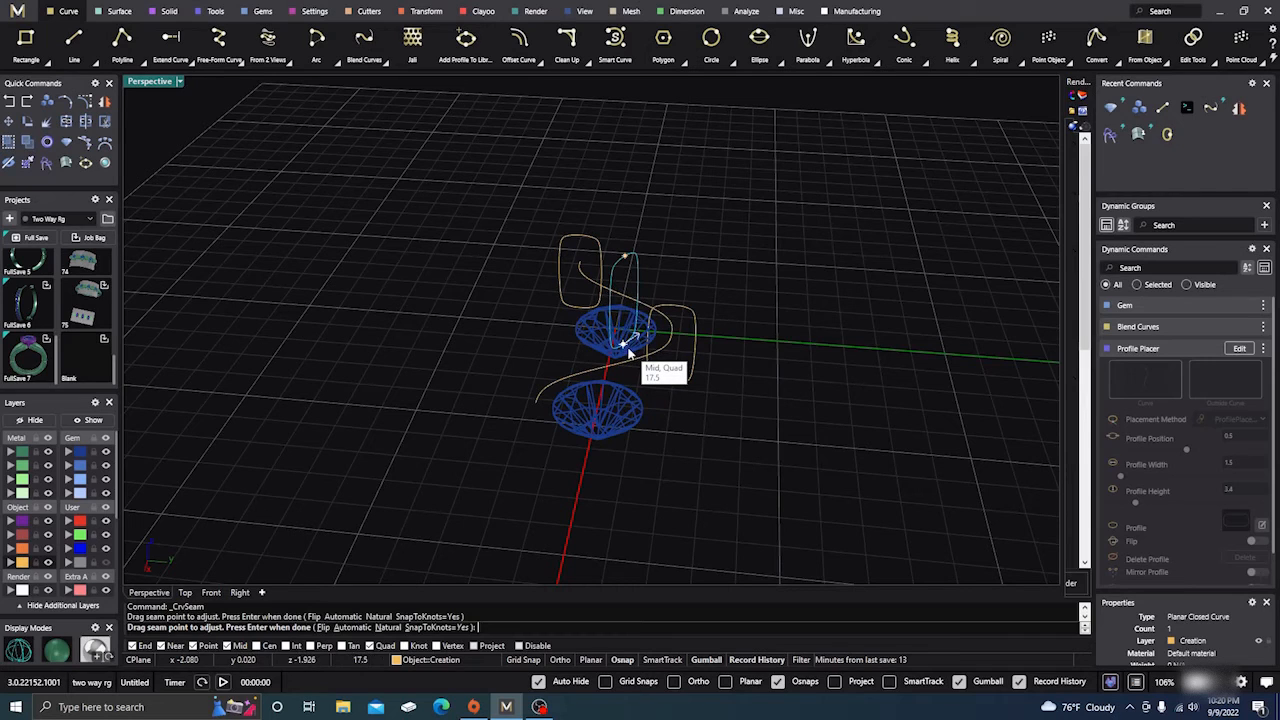
click(629, 352)
right_click(631, 352)
click(709, 373)
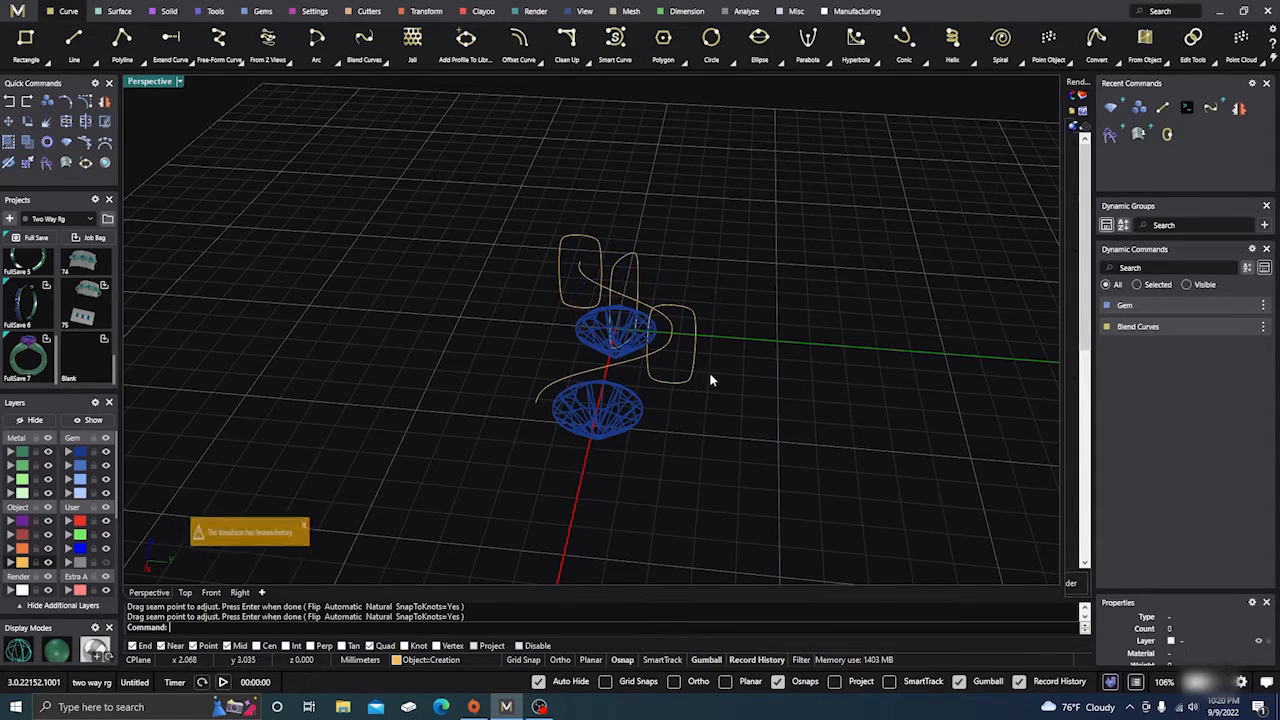
click(692, 370)
right_click(713, 392)
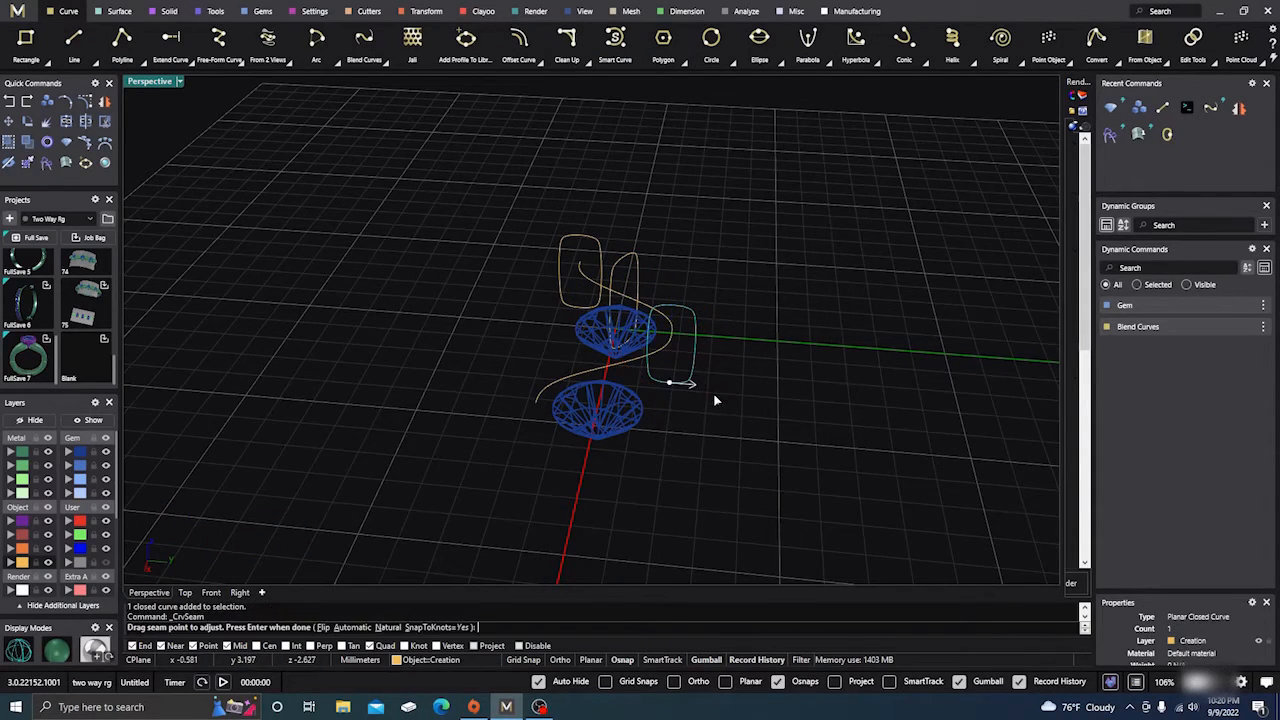
right_click(731, 356)
Relocate the upper profile's seam to the bottom of that curve
click(636, 257)
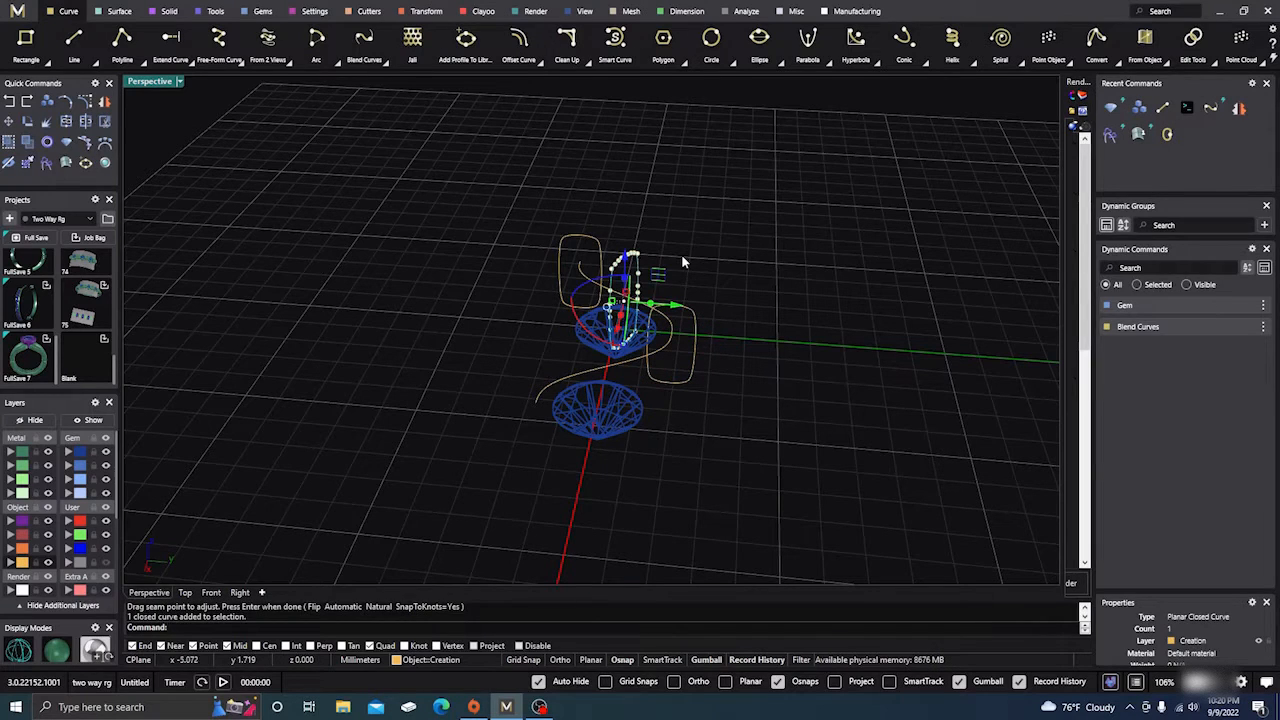
right_click(682, 256)
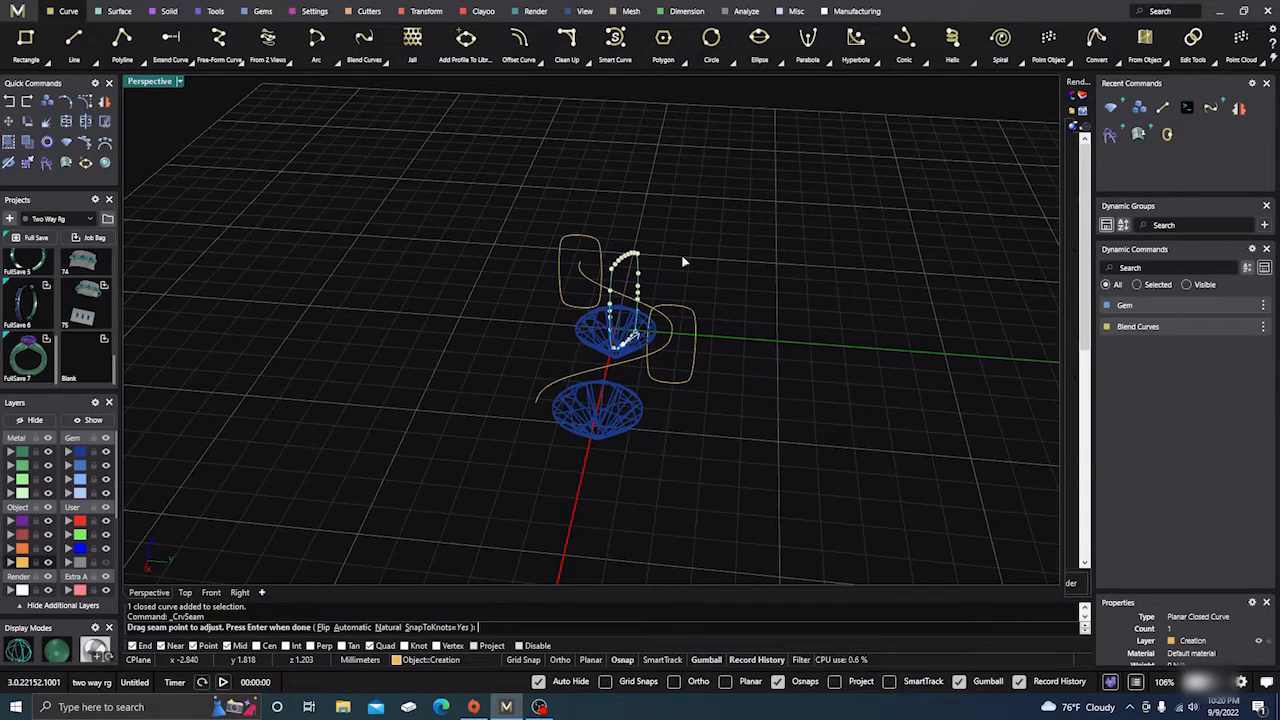
right_click(681, 256)
click(684, 258)
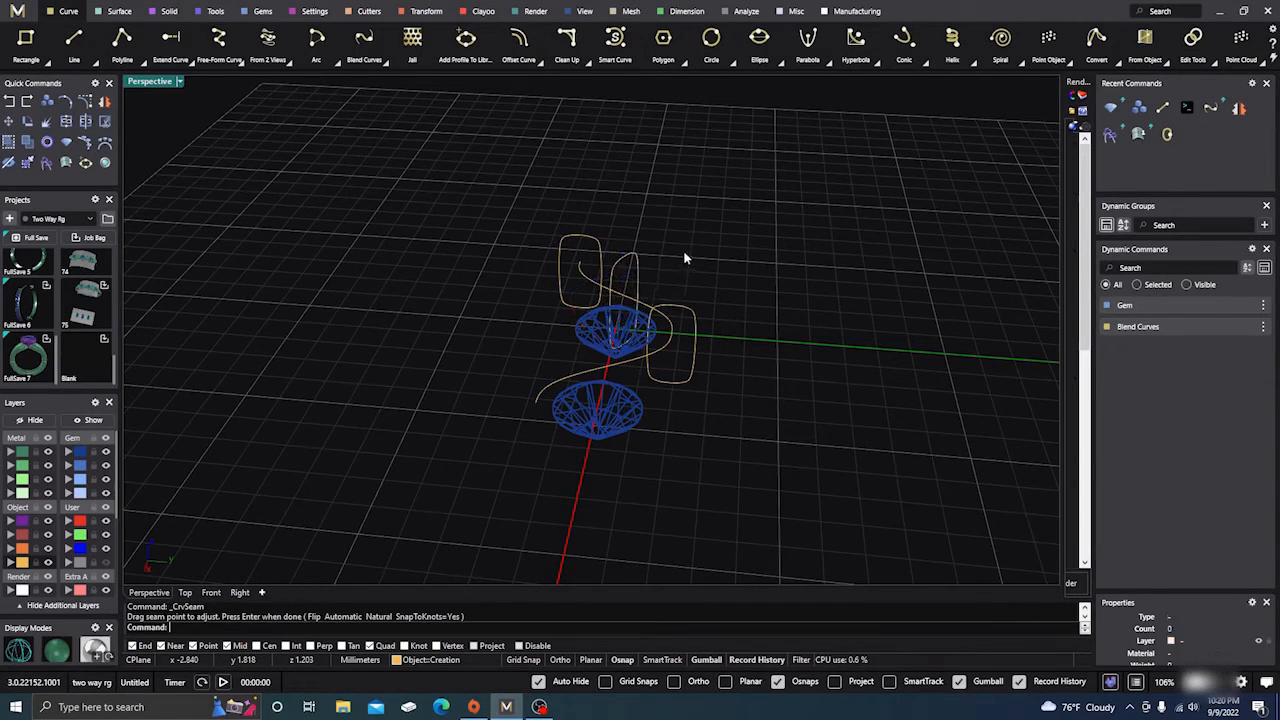
click(587, 238)
right_click(640, 214)
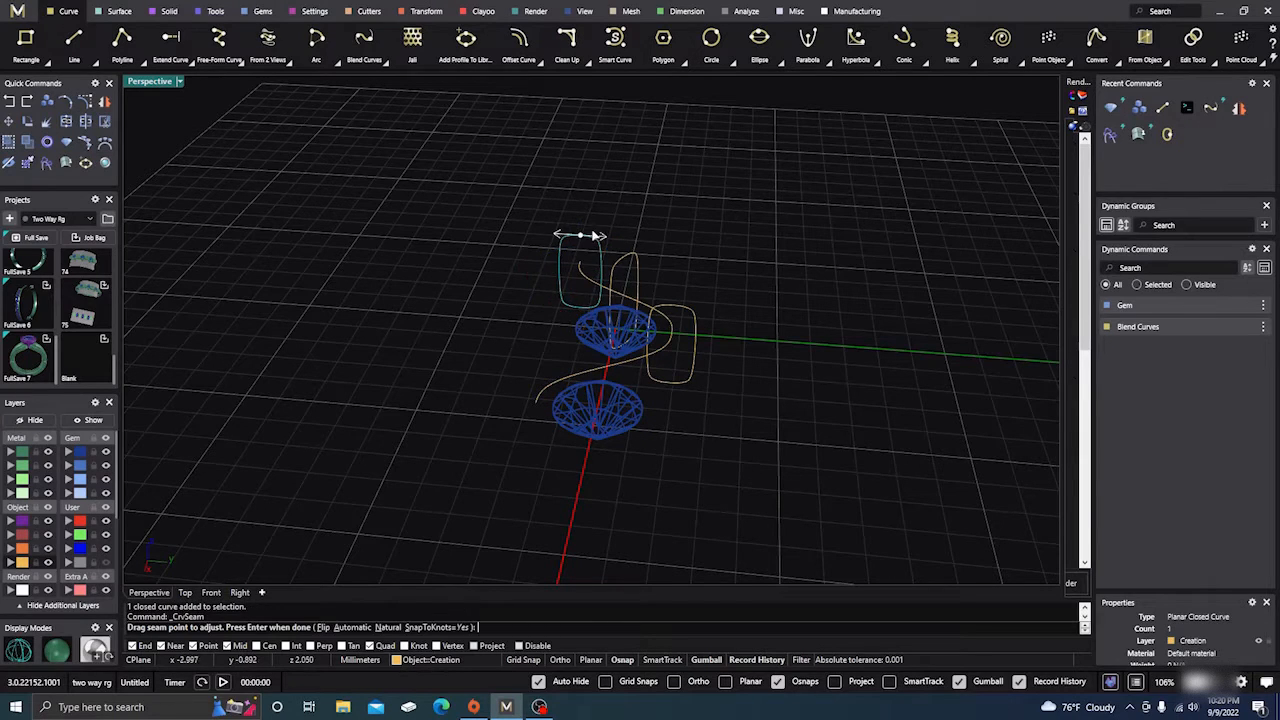
click(581, 237)
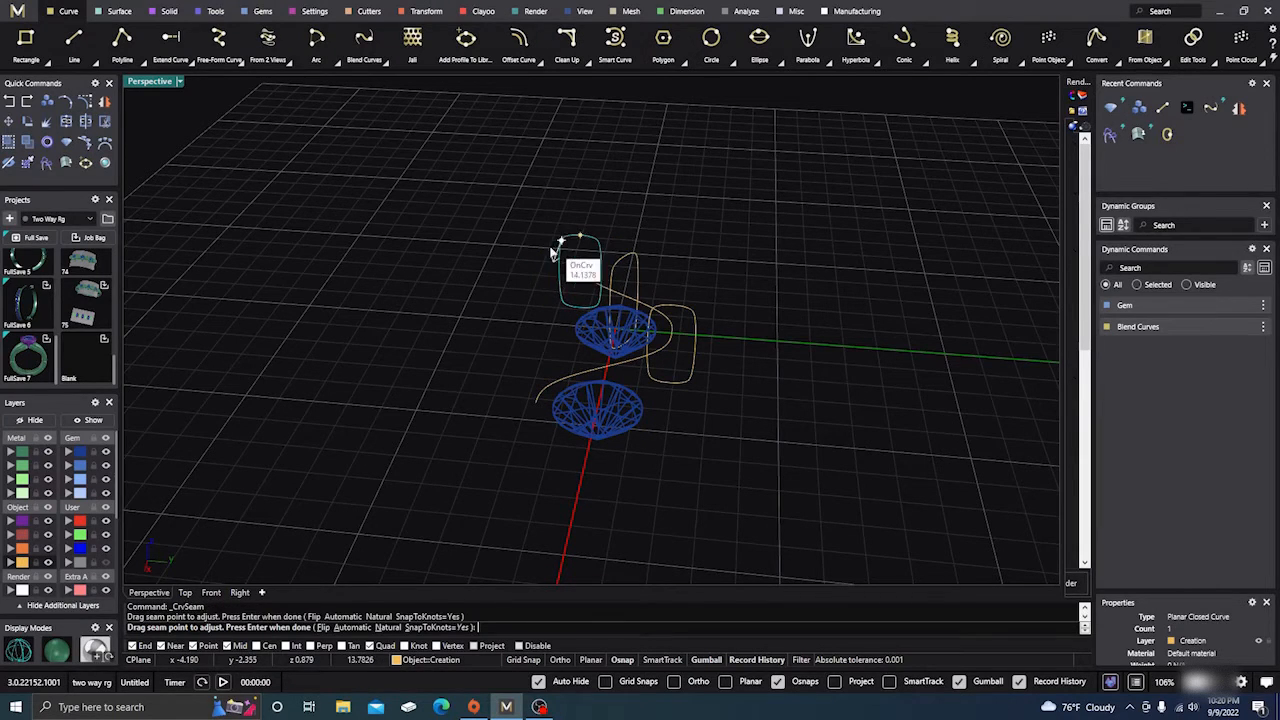
click(580, 304)
right_click(513, 165)
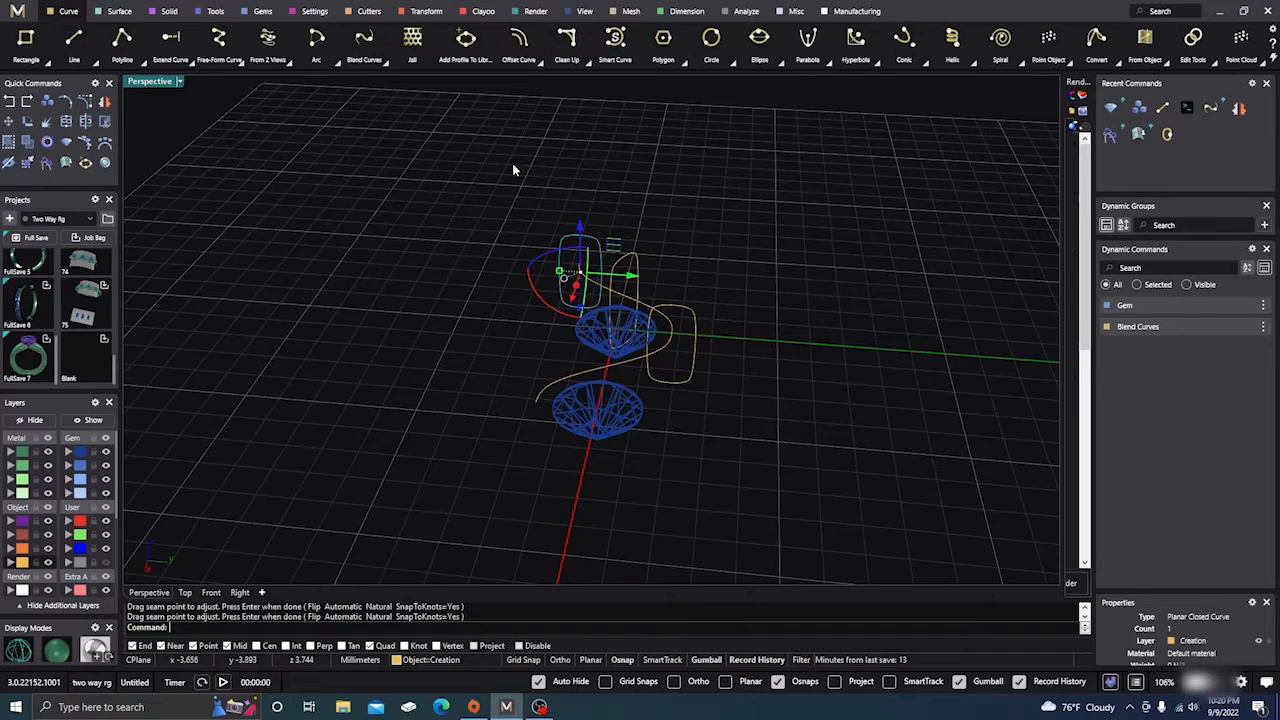
right_drag(512, 163, 614, 220)
key(Escape)
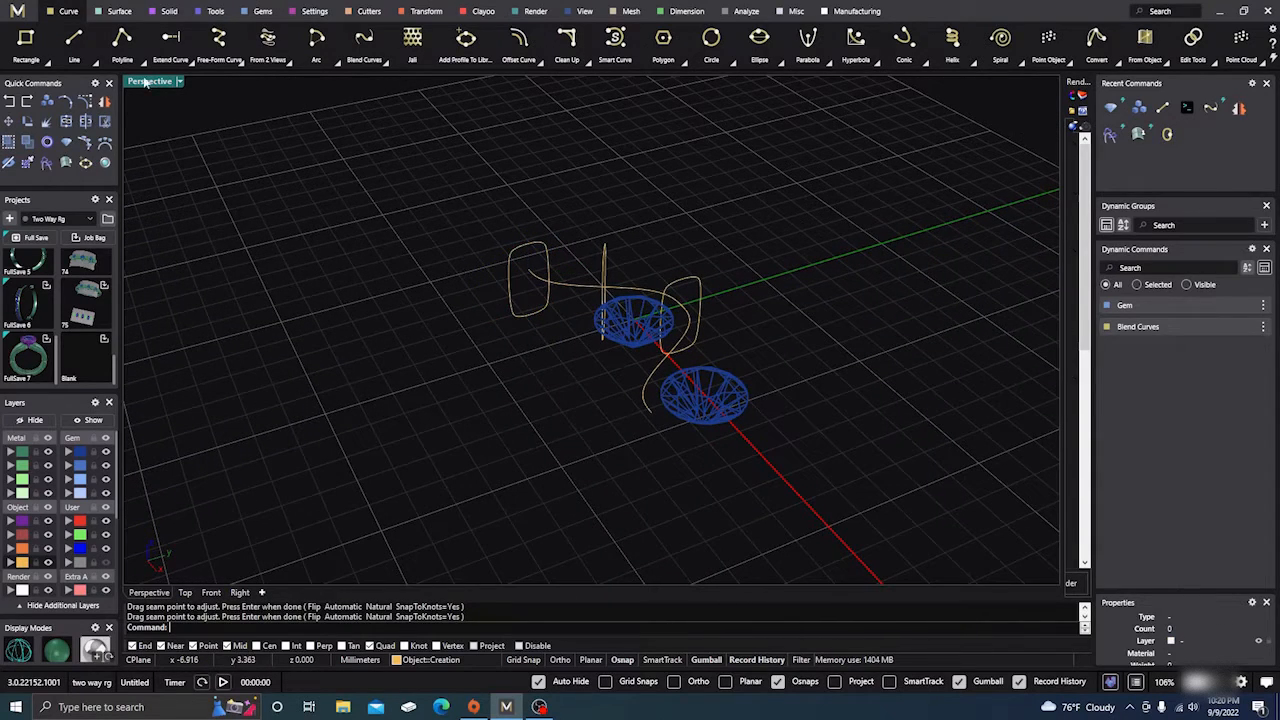
Preview a Sweep 1 surface using the S-curve rail and the left, middle and right profiles
click(120, 12)
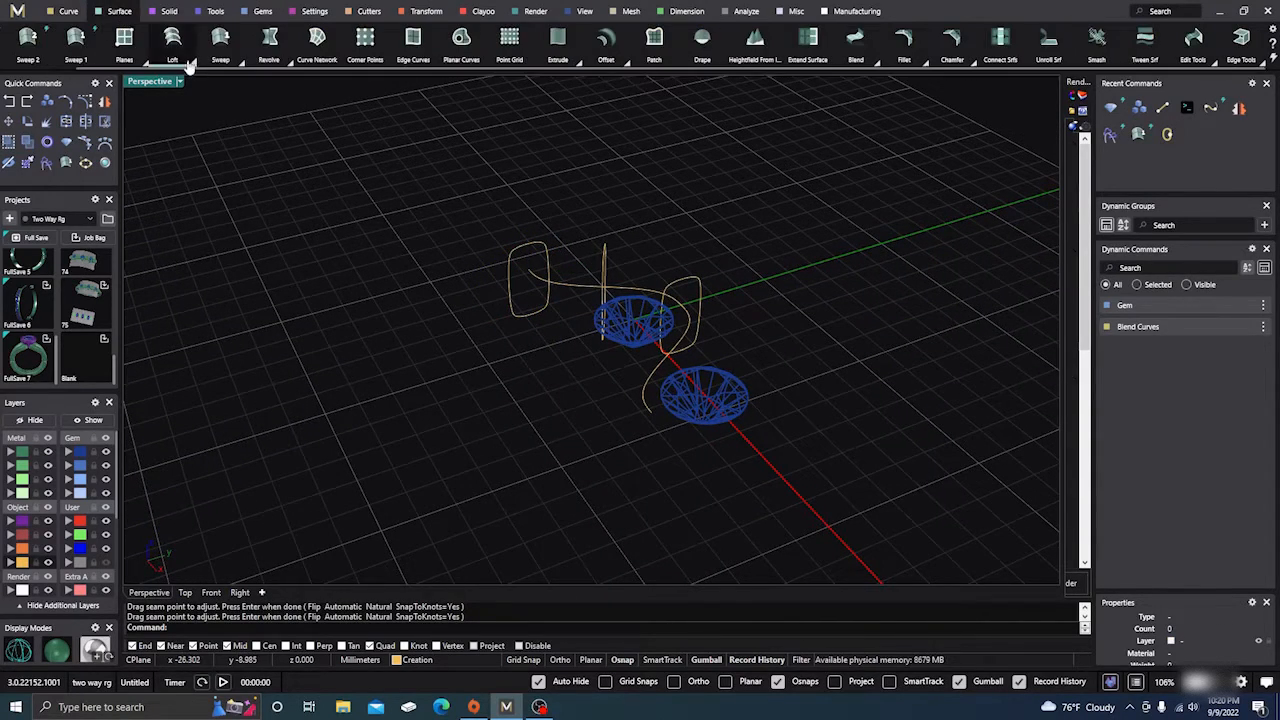
click(222, 45)
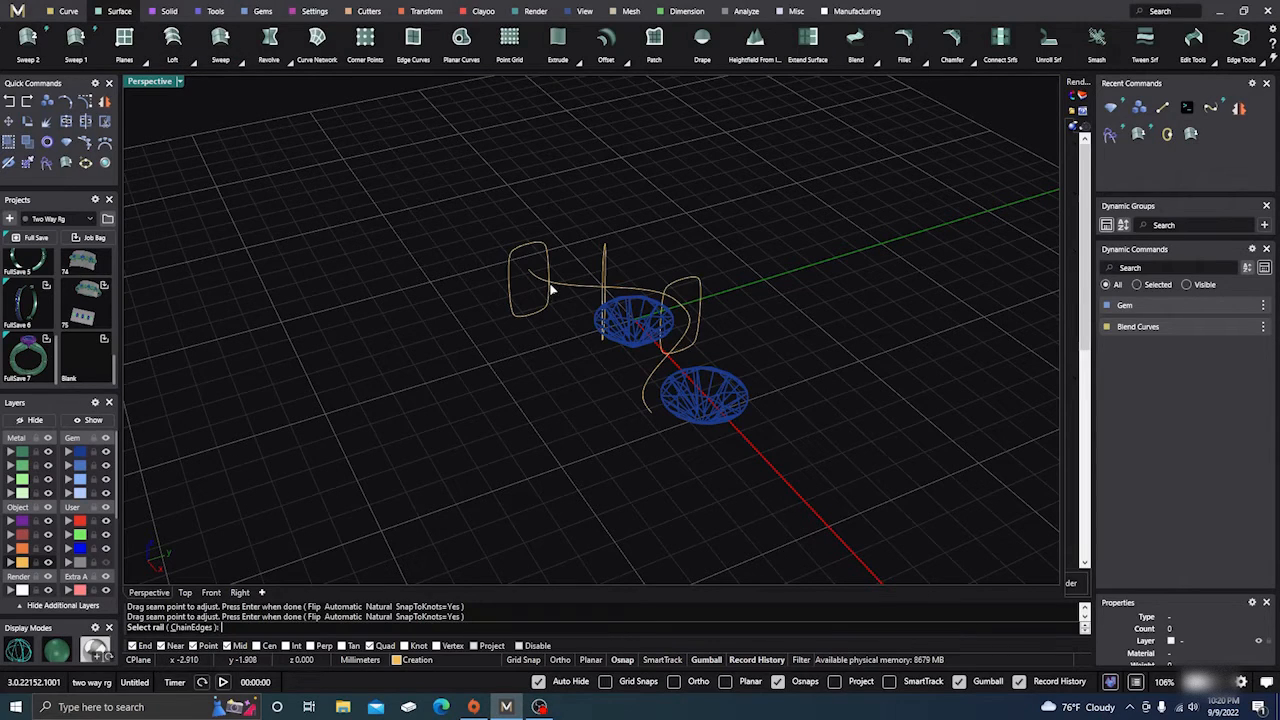
key(Escape)
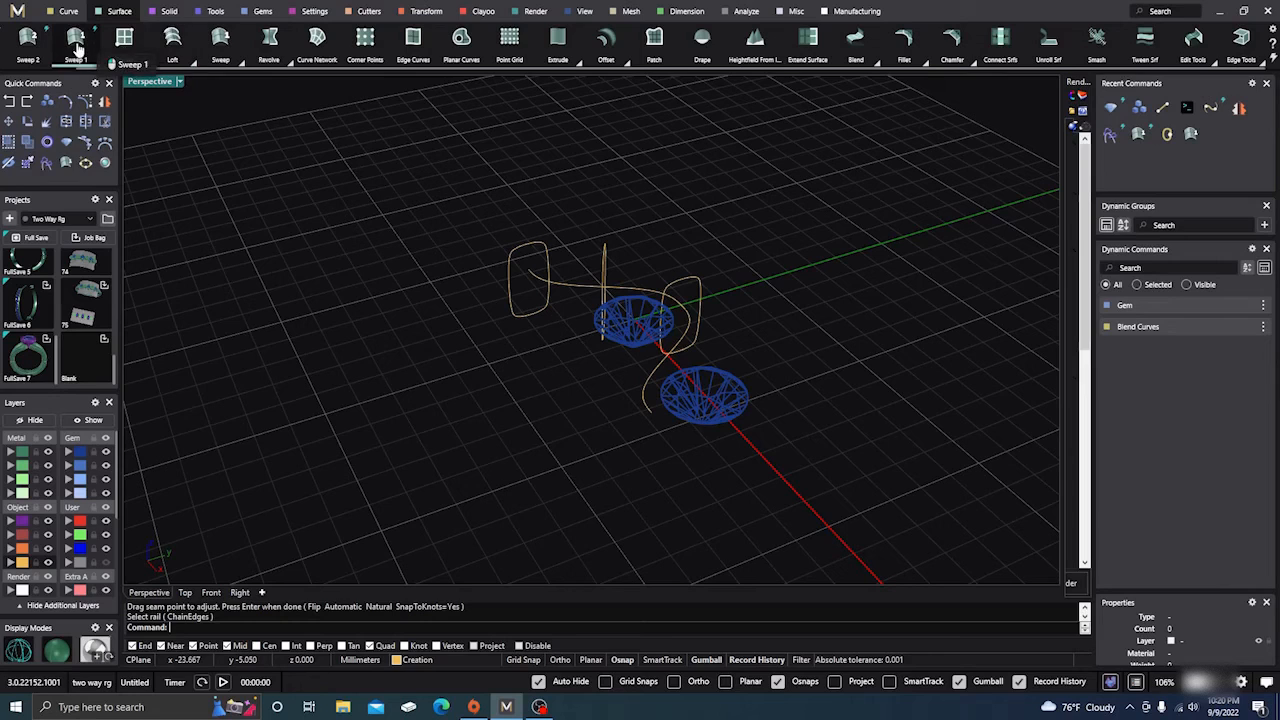
scroll(140, 50, up, 1)
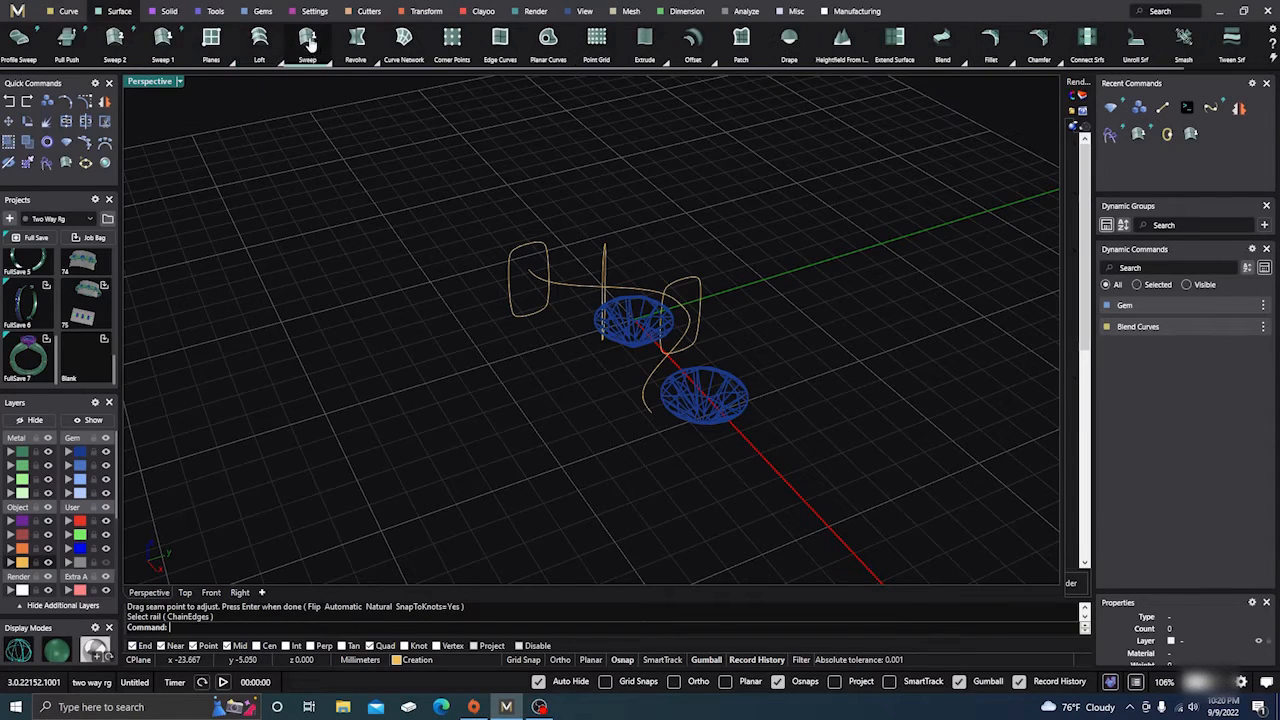
click(164, 42)
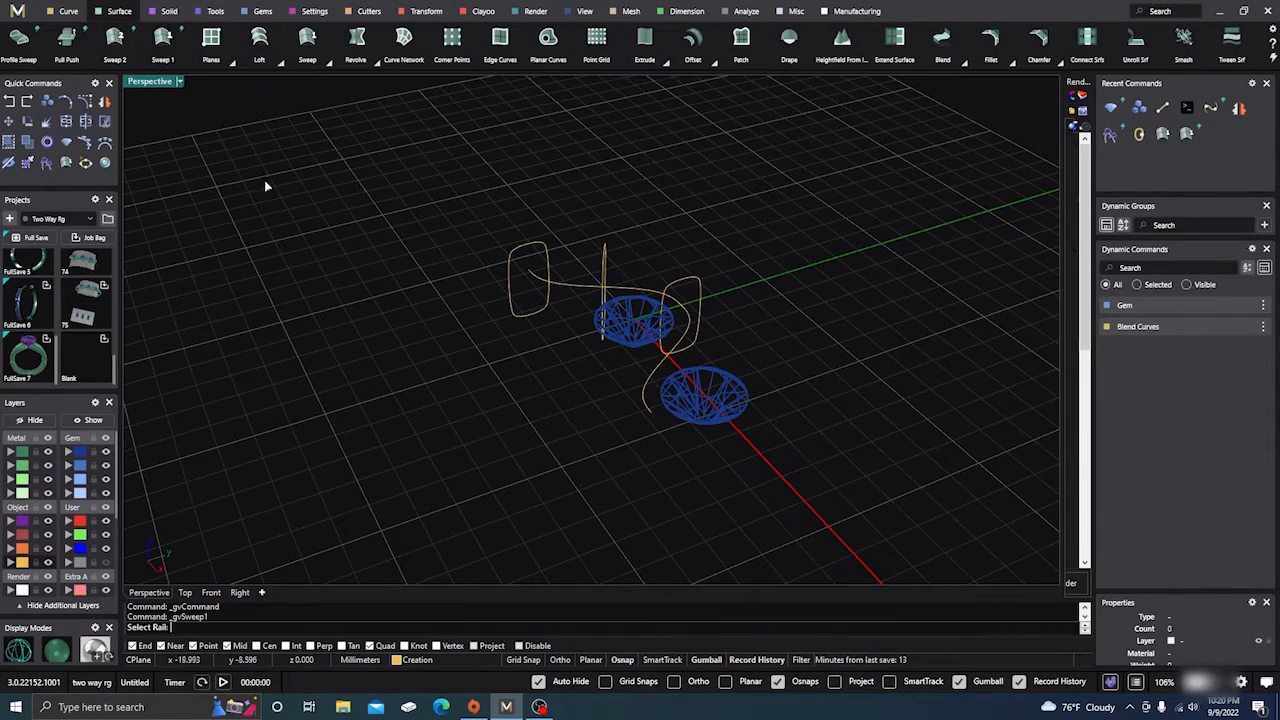
click(573, 289)
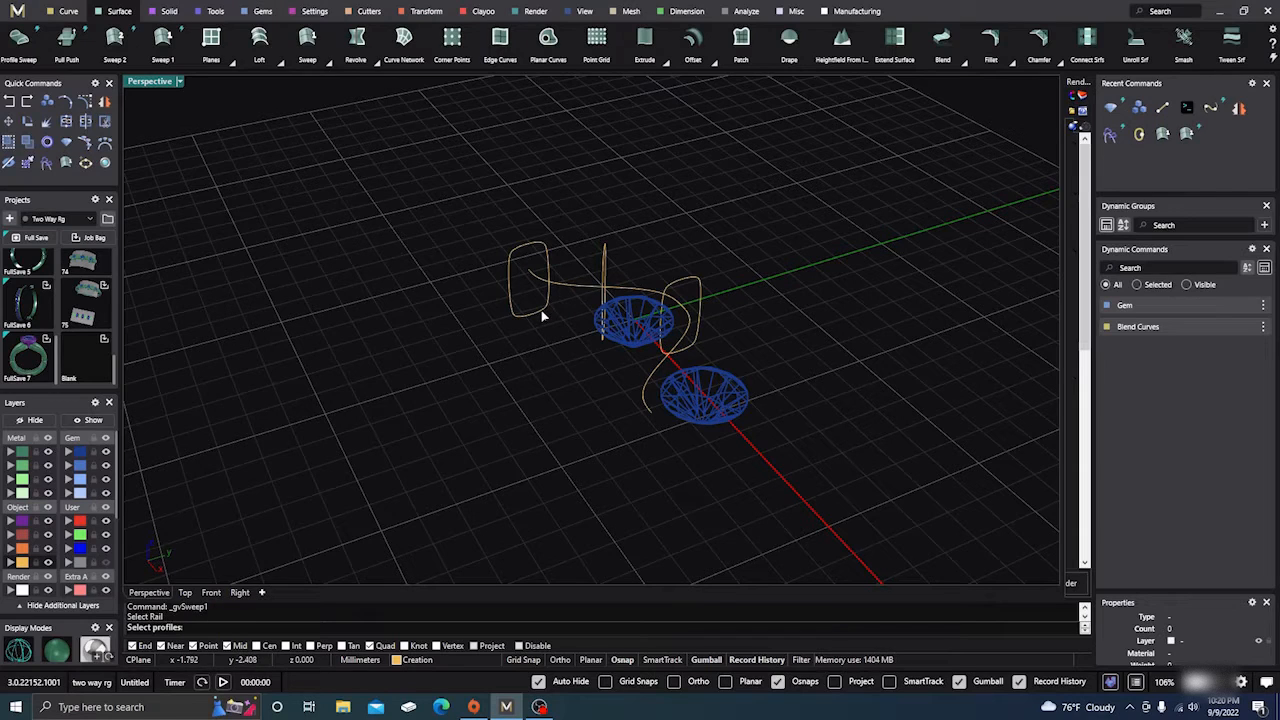
click(543, 316)
click(604, 268)
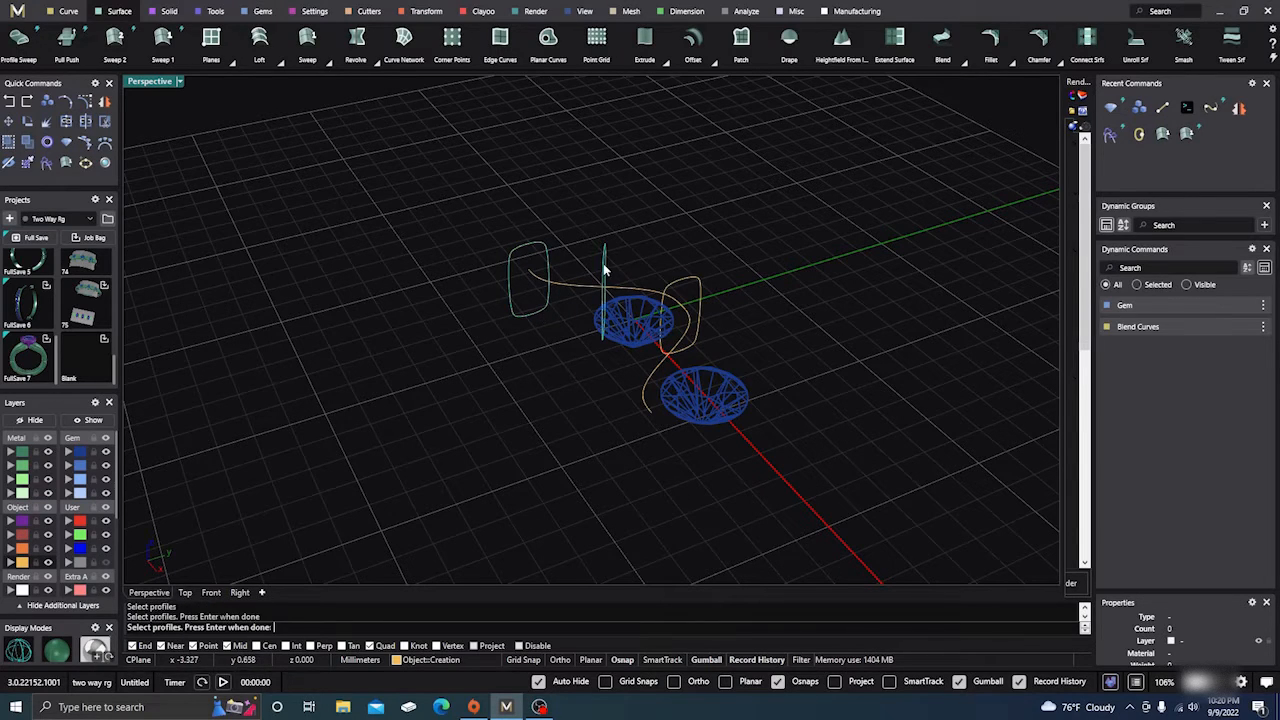
click(670, 290)
key(Return)
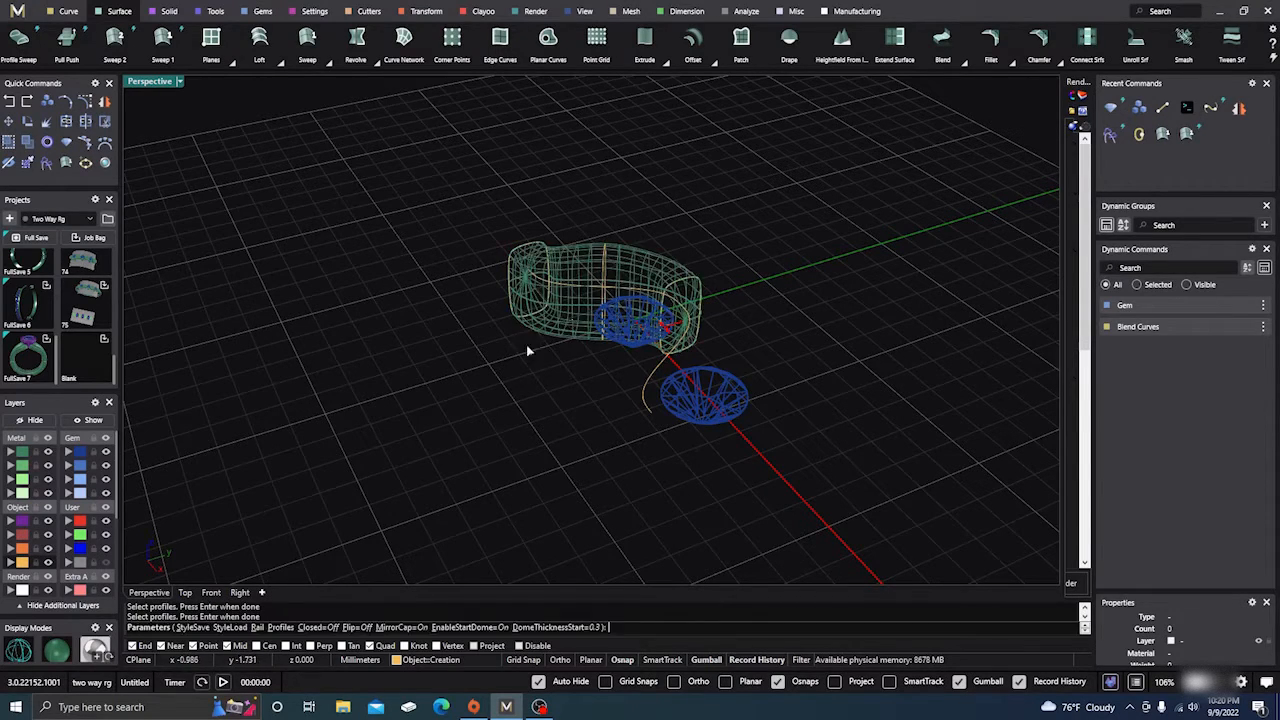
Inspect the sweep preview in Shaded display, cancel it, and select the middle vertical profile
right_drag(528, 349, 588, 533)
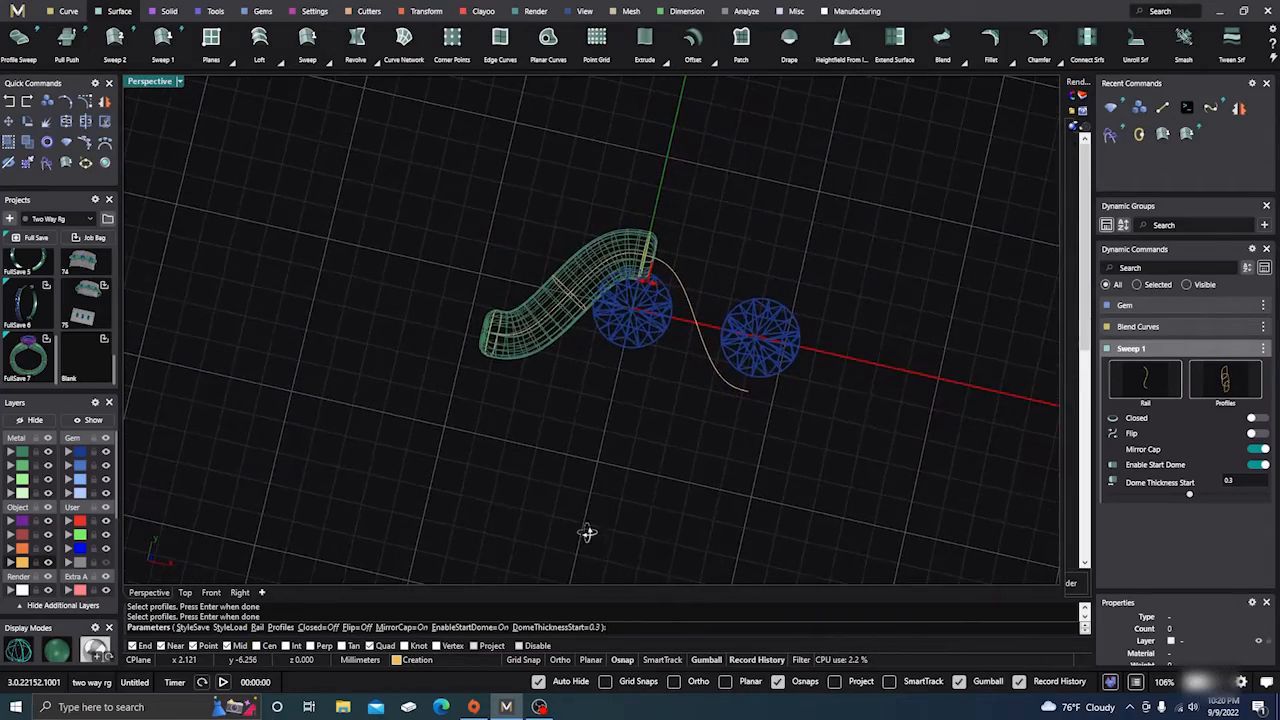
click(56, 651)
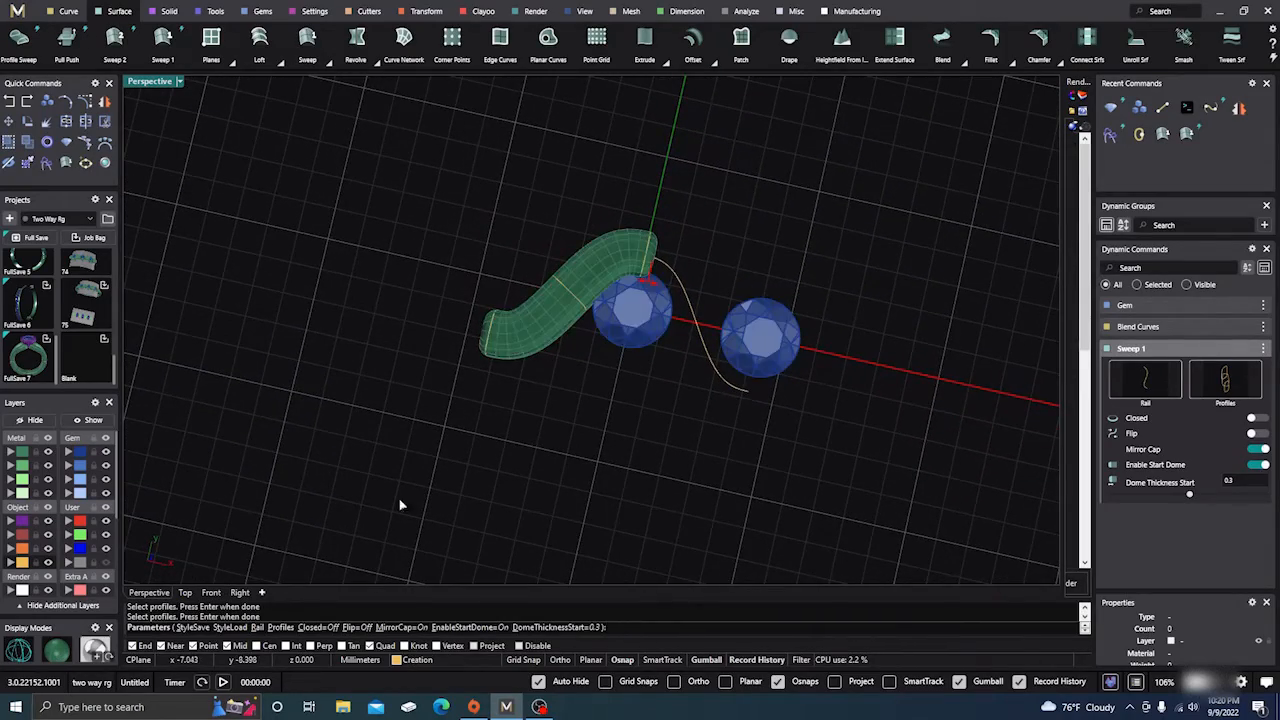
mouse_move(400, 503)
right_down()
mouse_move(454, 417)
mouse_move(411, 323)
mouse_move(383, 302)
mouse_move(366, 320)
mouse_move(391, 351)
mouse_move(371, 374)
mouse_move(455, 348)
right_up()
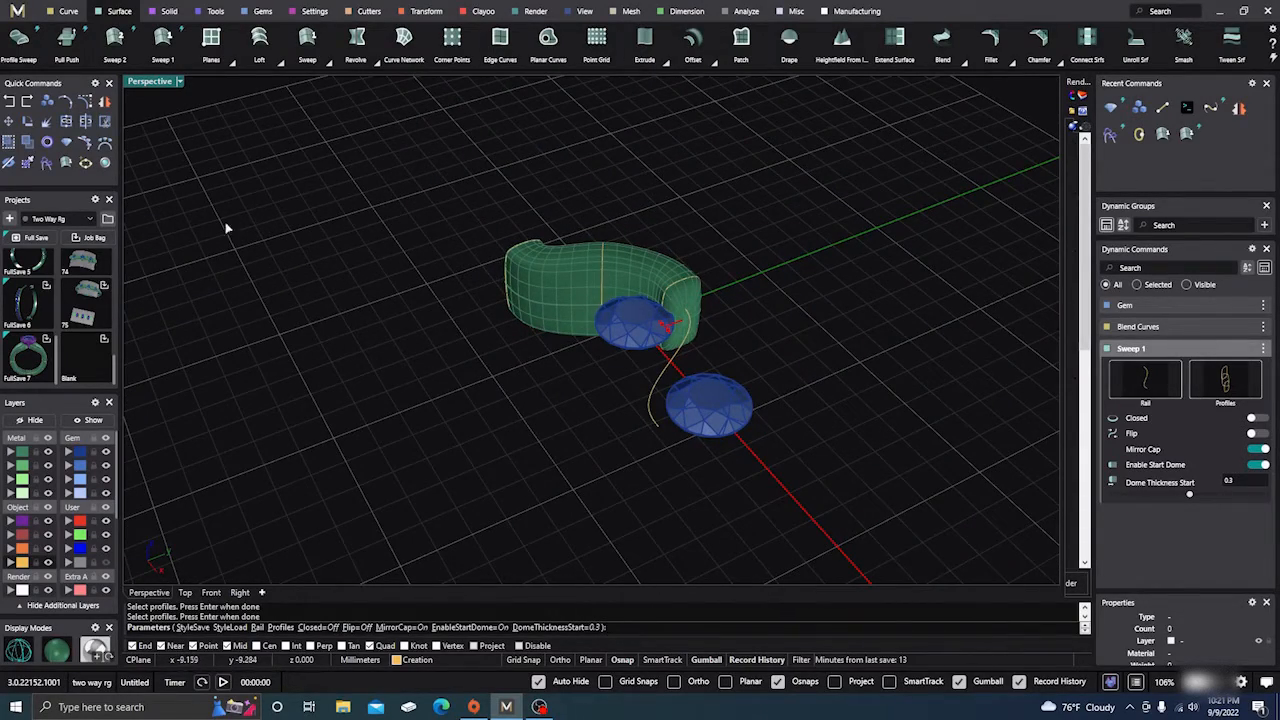
key(Escape)
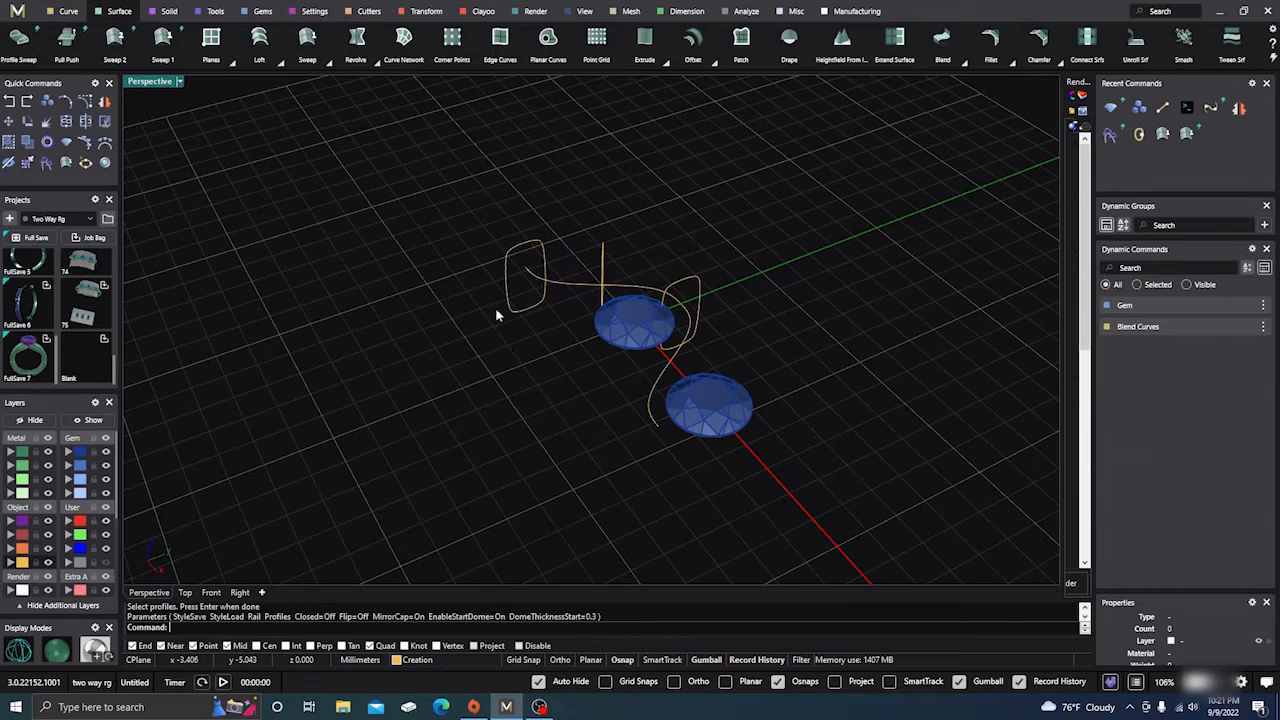
click(603, 265)
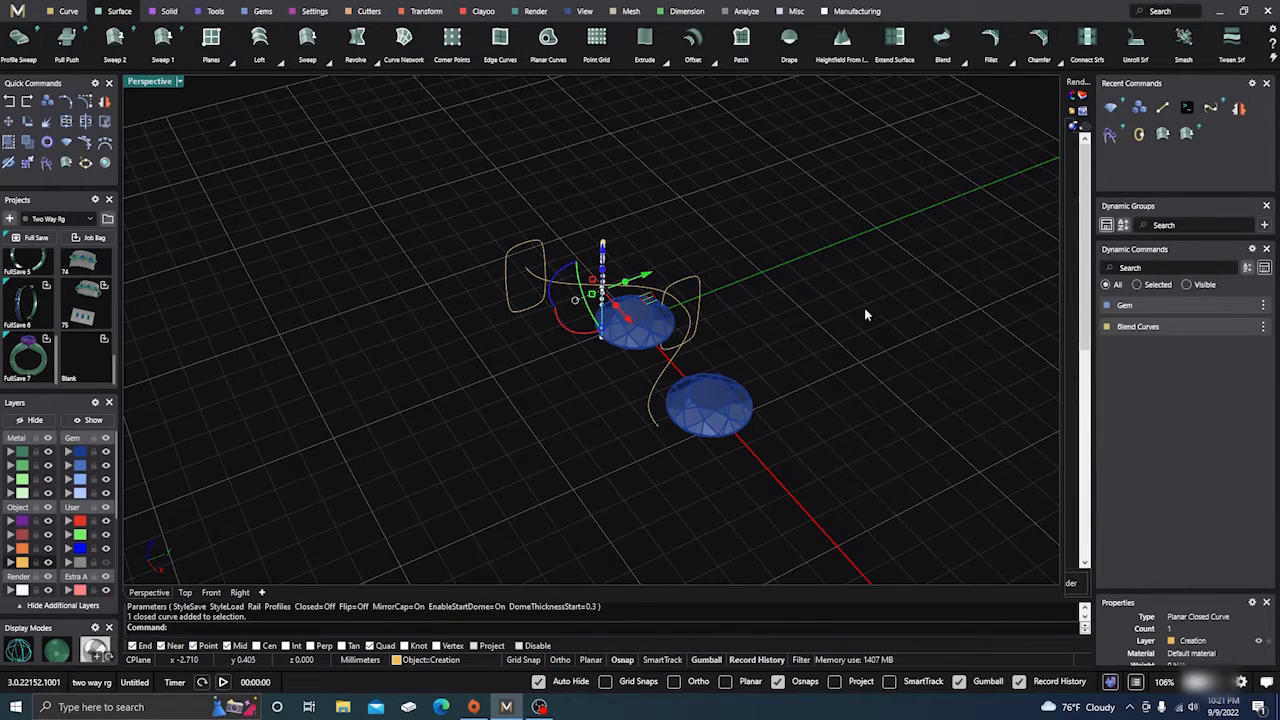
Delete the middle profile and sweep the two remaining profiles along the S-curve
right_drag(857, 323, 870, 408)
key(Delete)
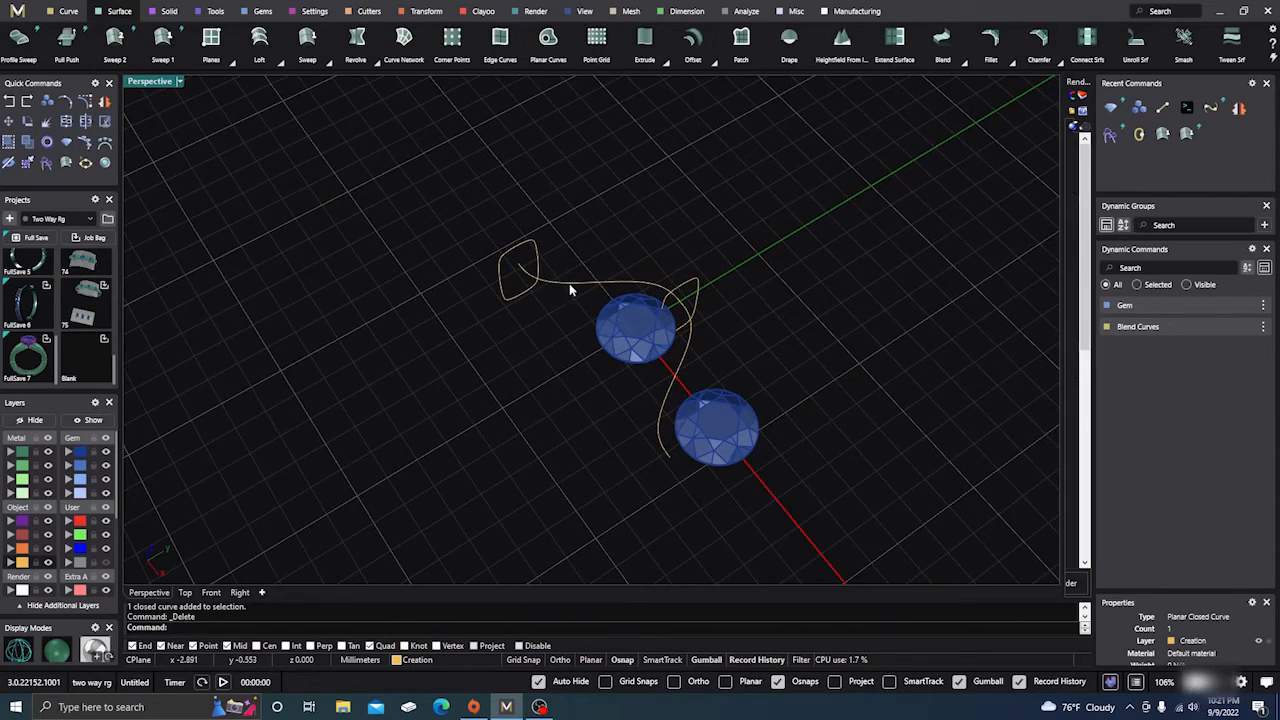
right_drag(551, 394, 502, 301)
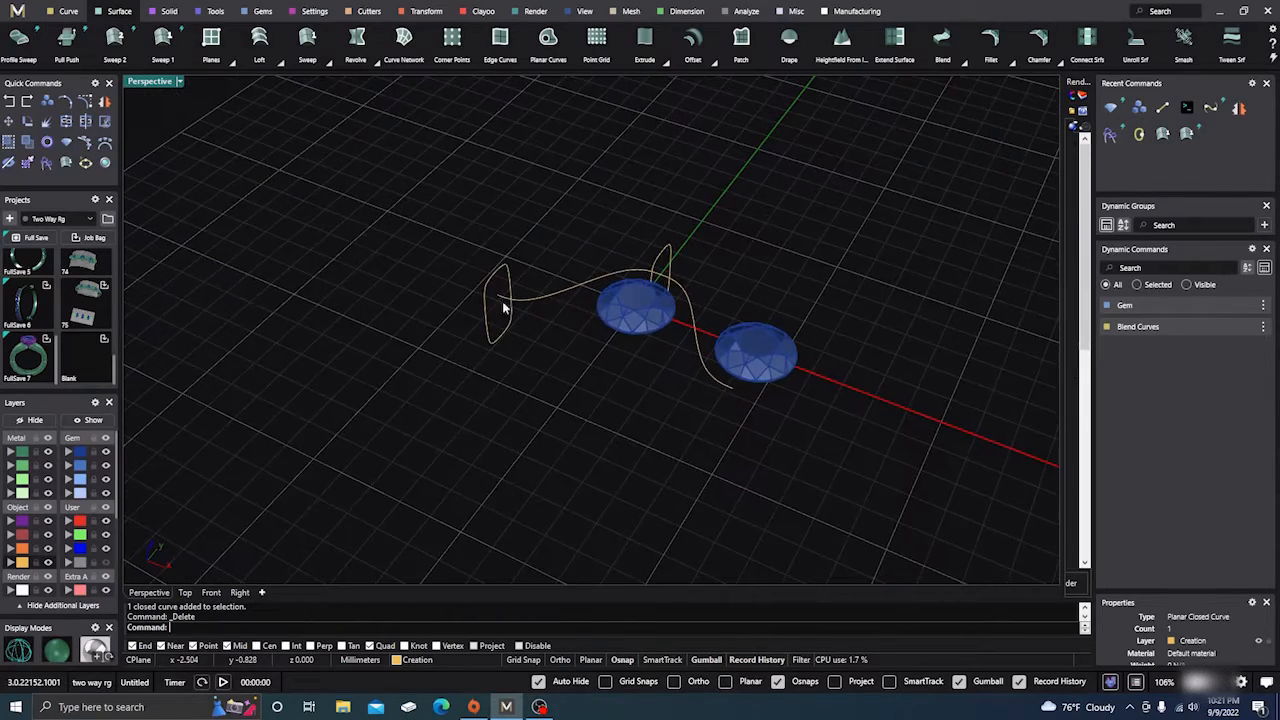
click(160, 48)
click(562, 296)
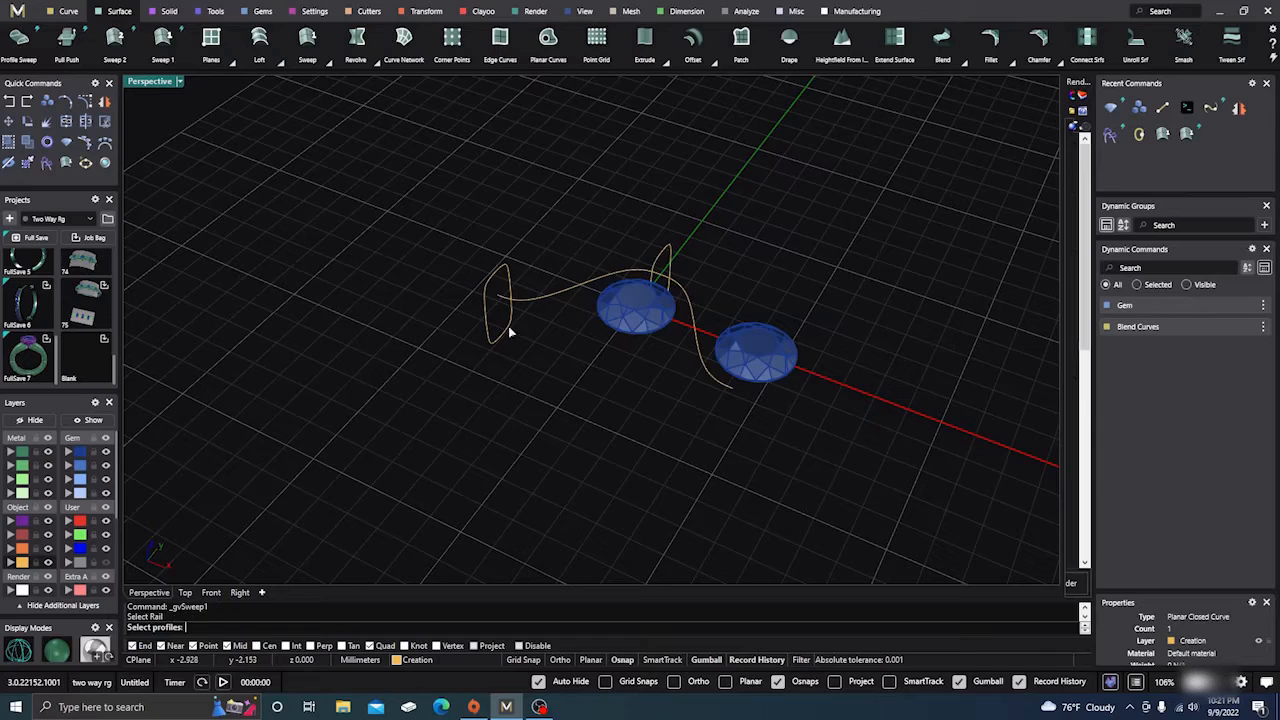
click(509, 331)
click(661, 253)
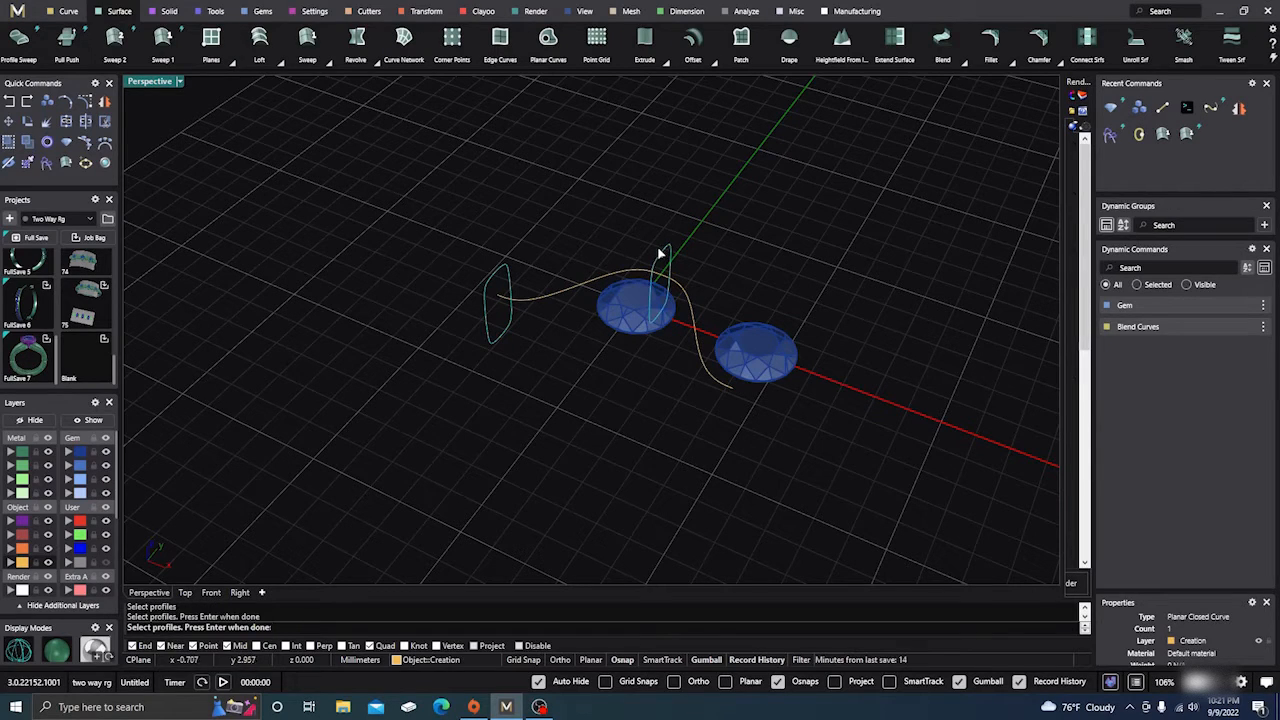
key(Return)
Increase the sweep's start dome thickness from 0.30 to 0.60 mm
right_drag(543, 449, 636, 290)
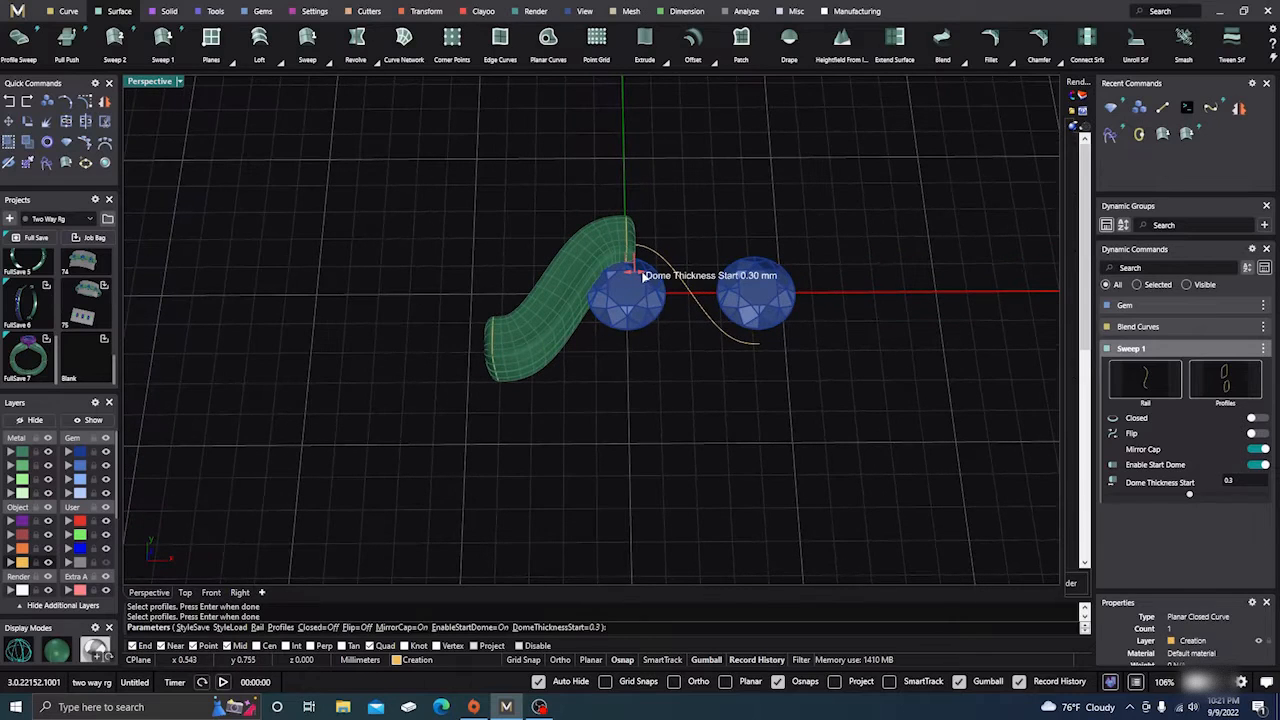
drag(636, 272, 643, 273)
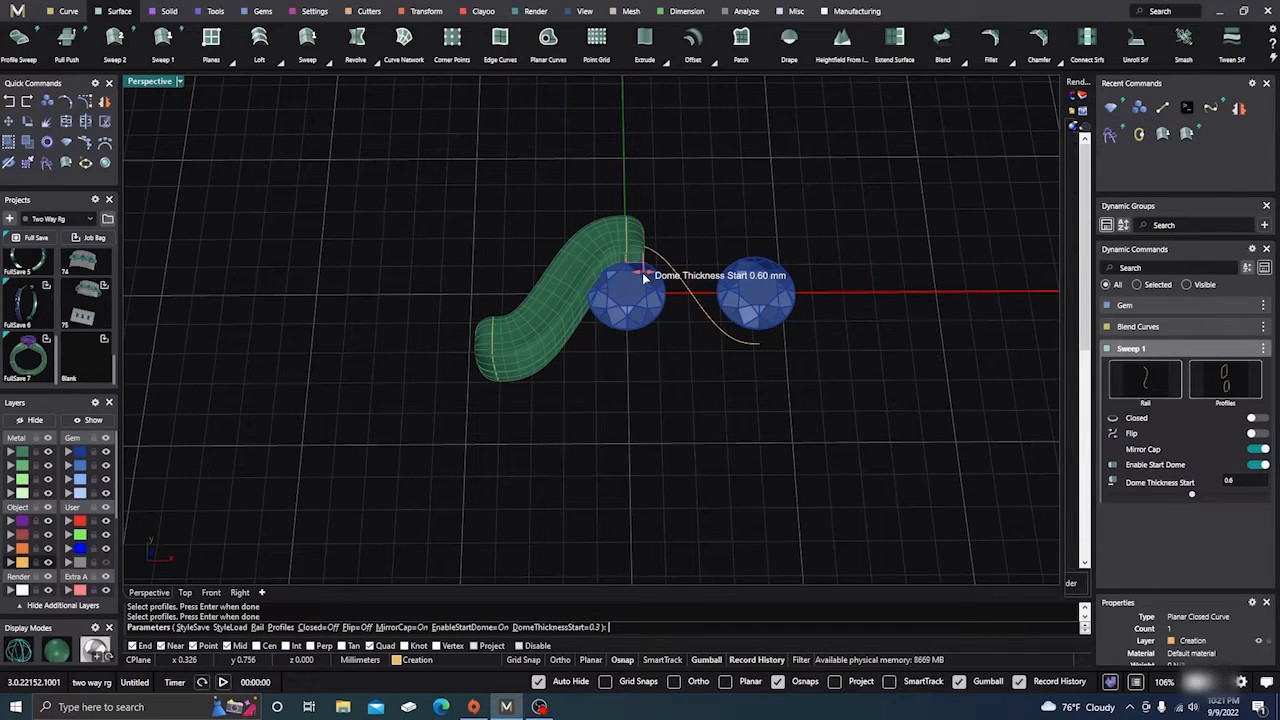
right_drag(631, 367, 622, 416)
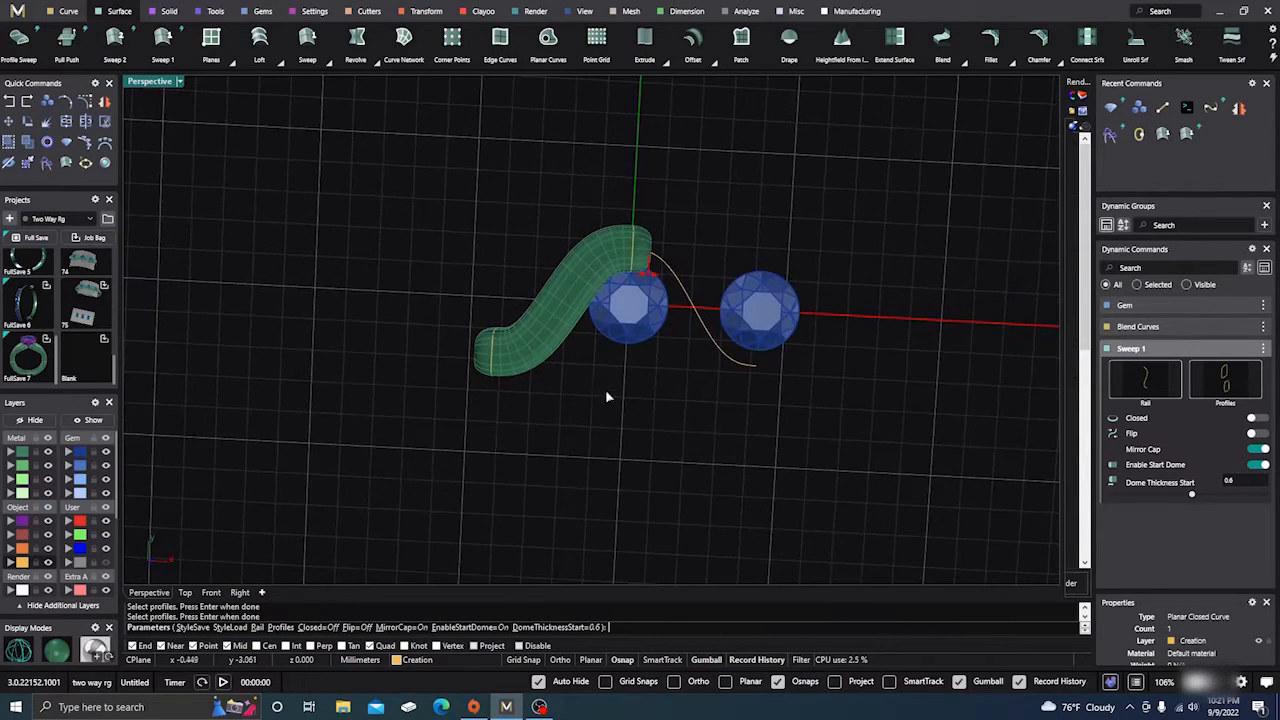
scroll(614, 271, up, 2)
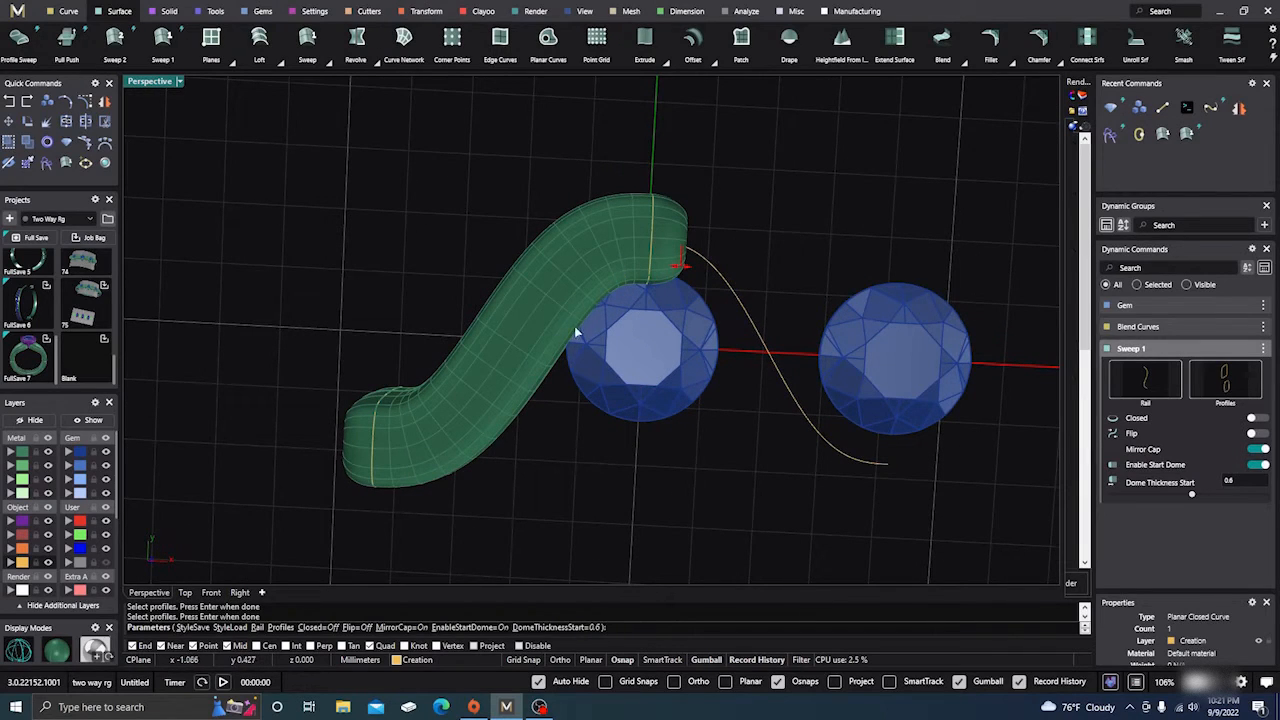
right_drag(615, 327, 515, 345)
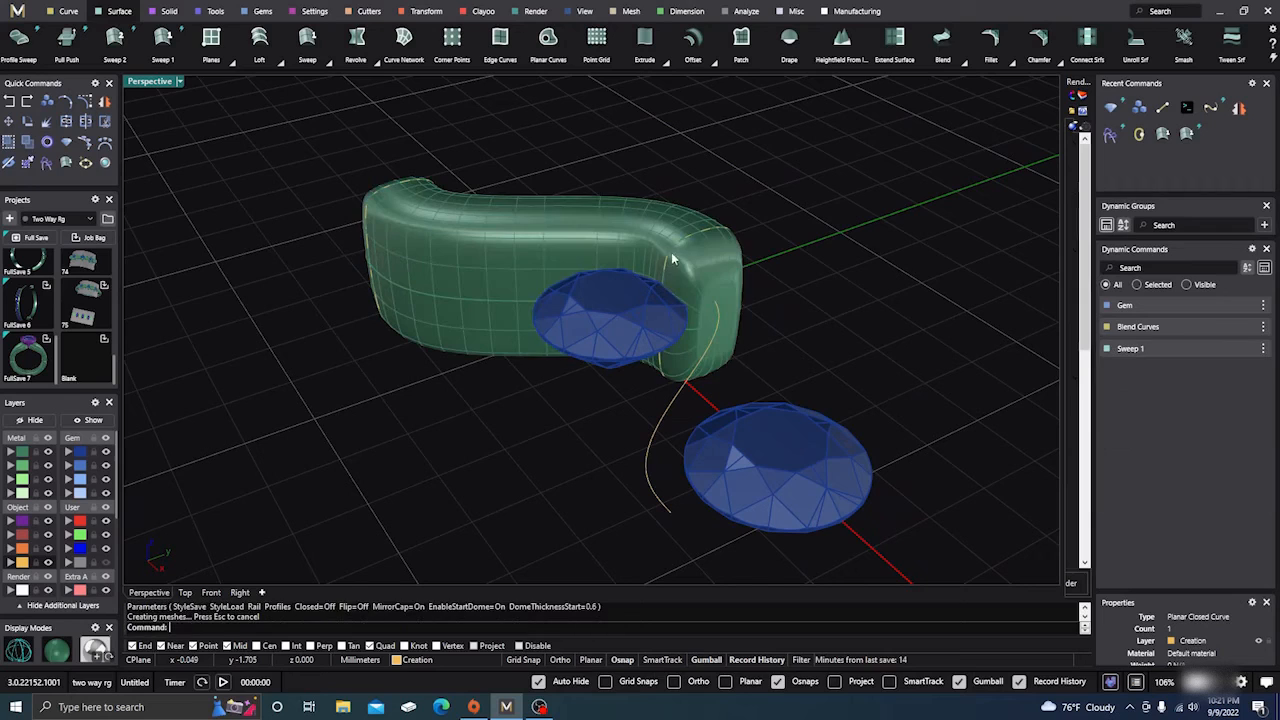
Select the end profile curve beside the gem, try scaling it to half size, then undo
click(687, 237)
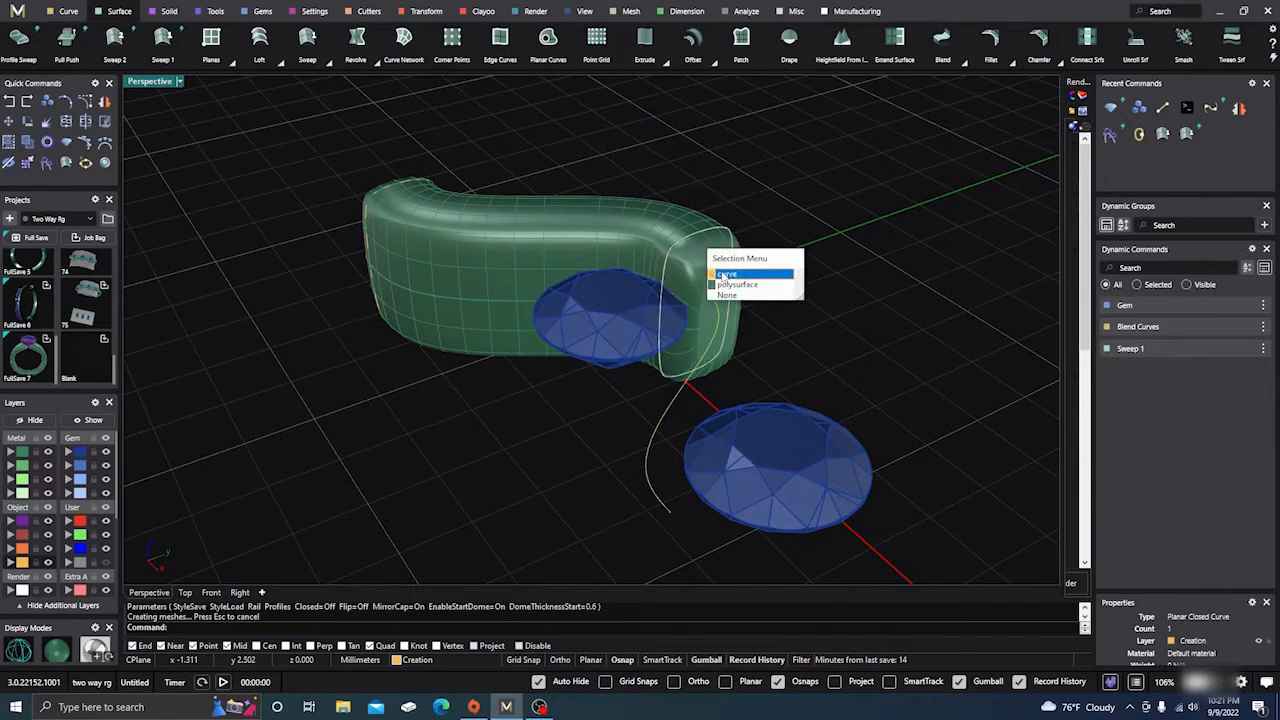
click(725, 272)
drag(660, 318, 667, 312)
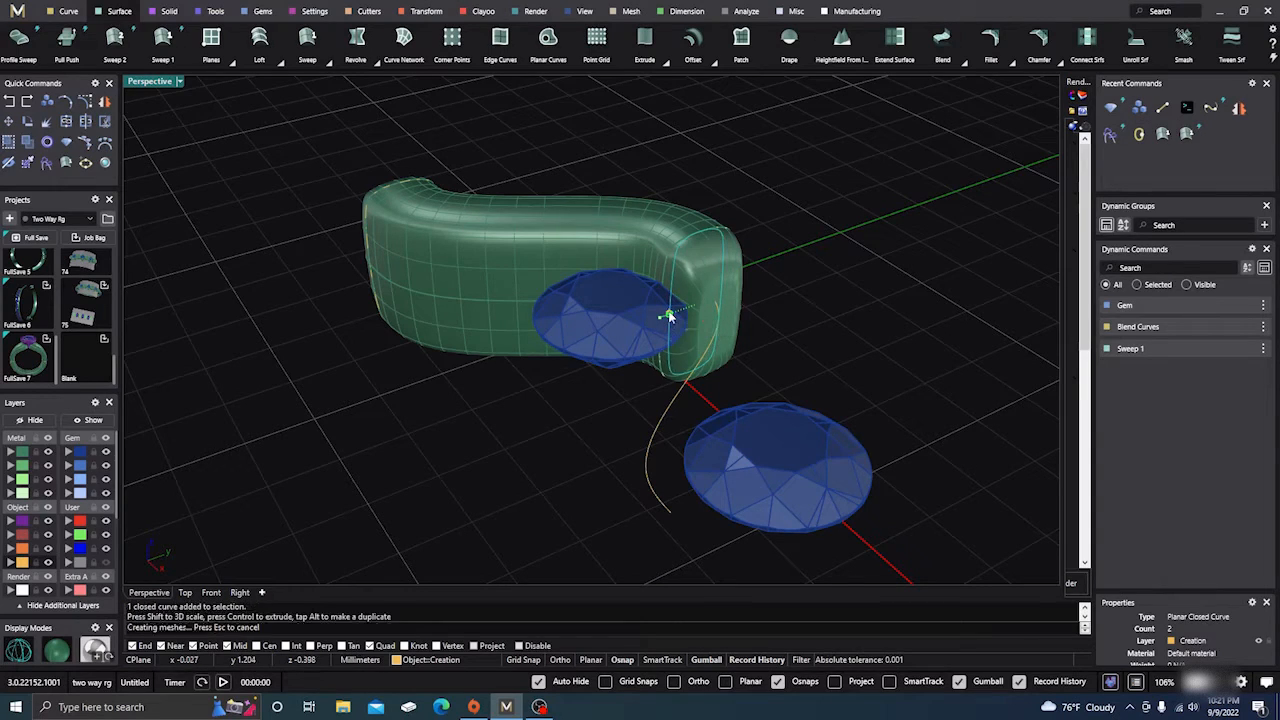
right_drag(349, 336, 366, 384)
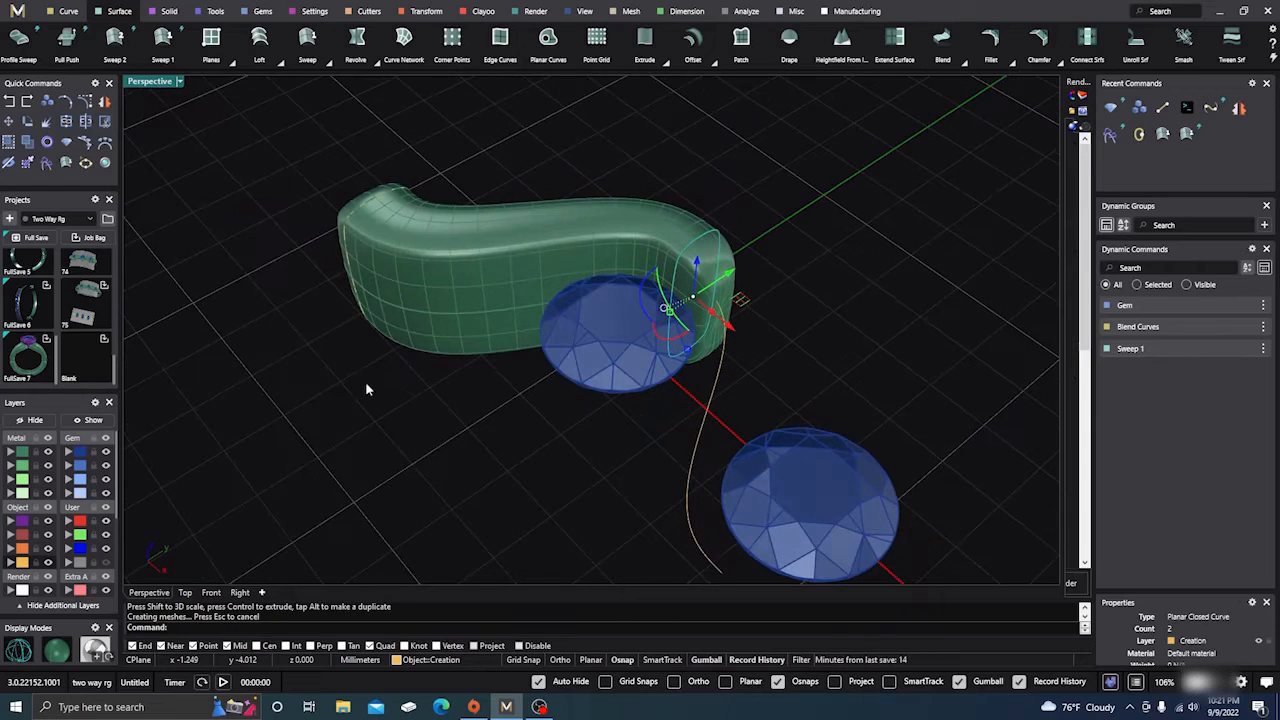
click(24, 102)
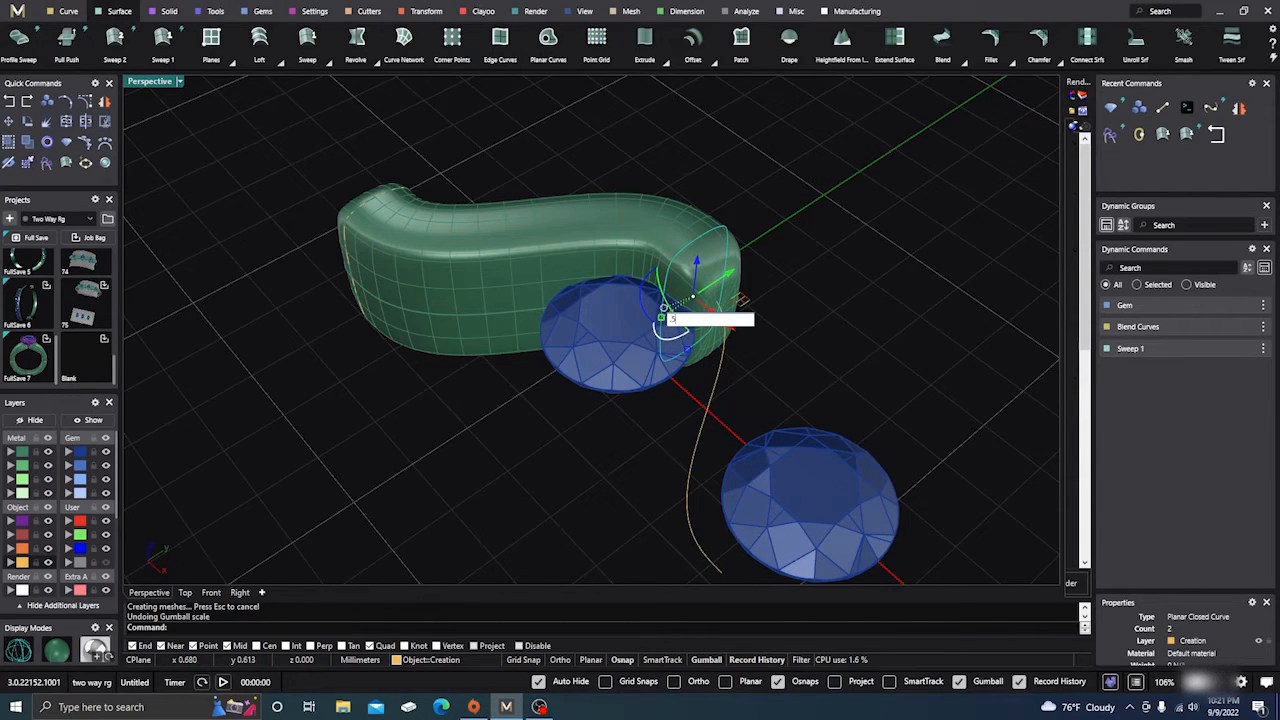
key(Return)
right_drag(755, 410, 766, 313)
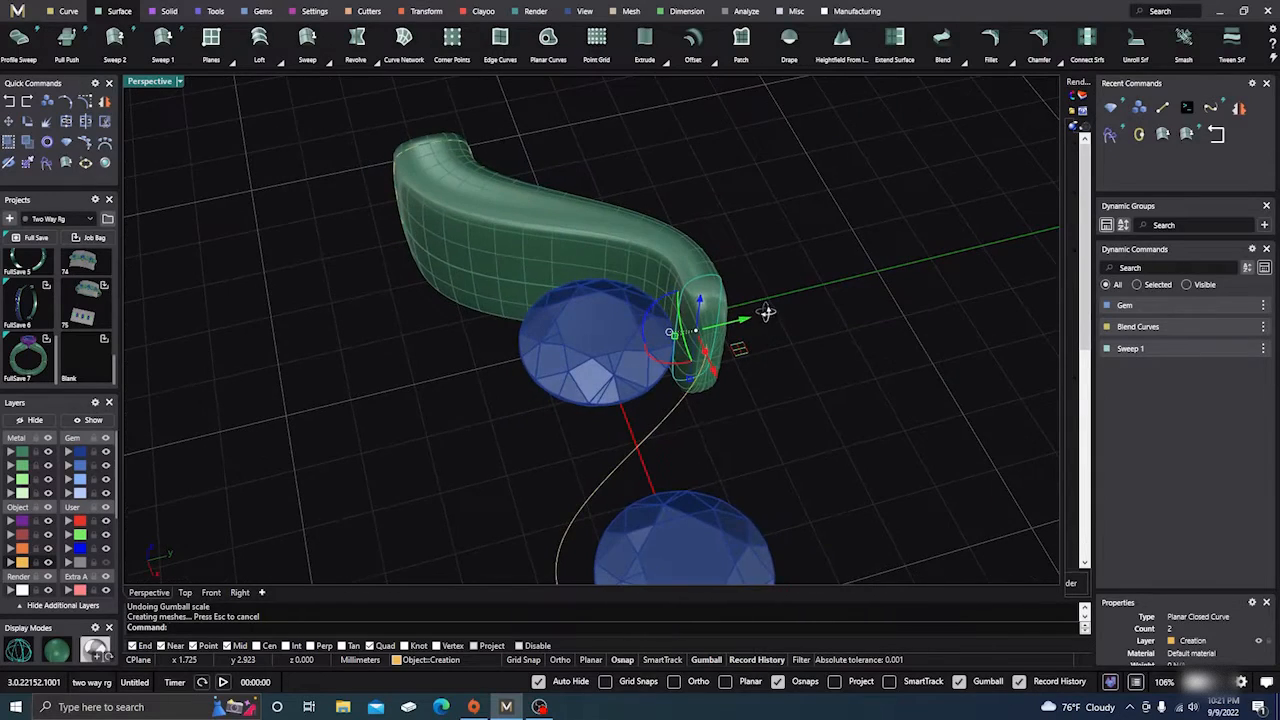
key(ctrl+z)
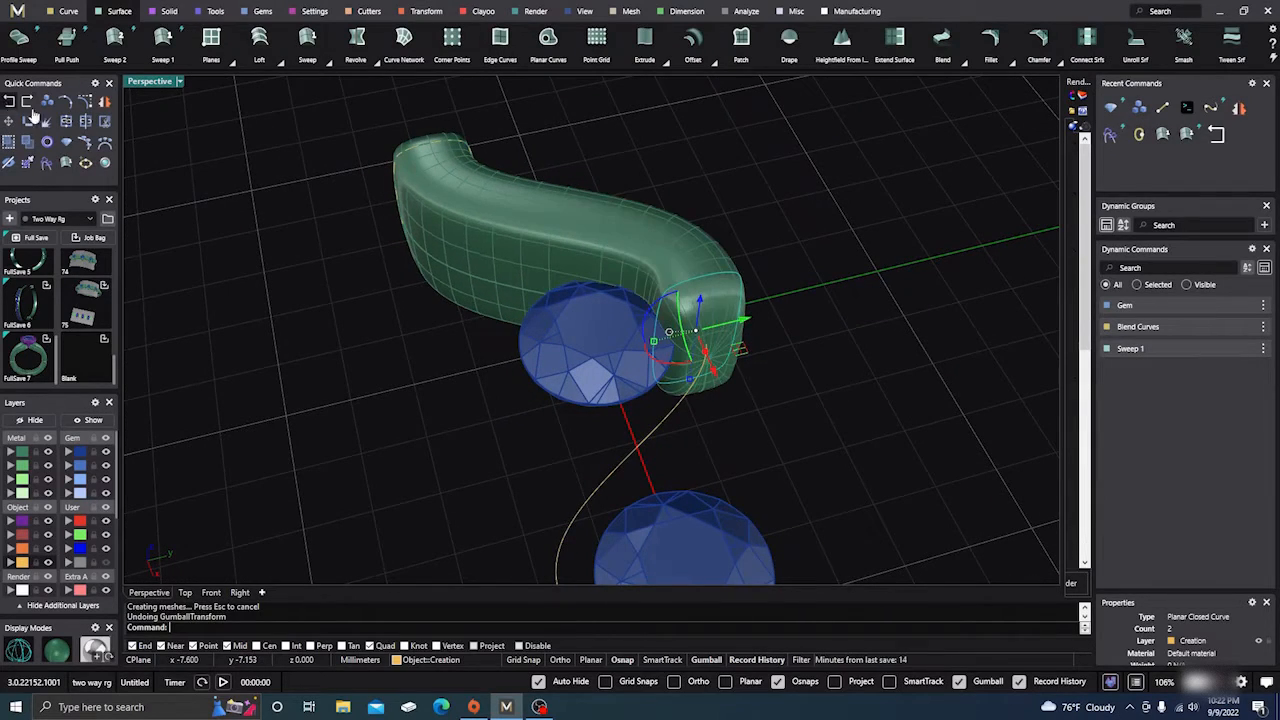
Try a 0.25 scale on the end profile, undo it, then shrink it by dragging the scale handle
click(653, 342)
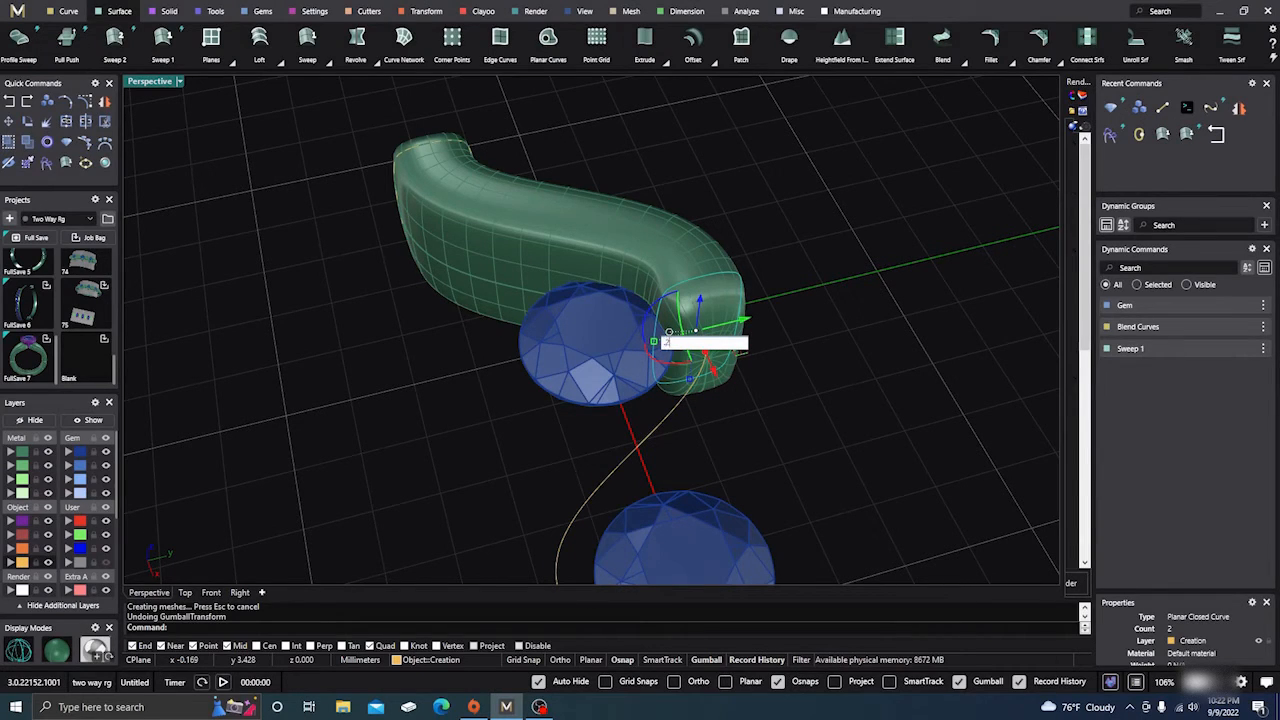
text(.25)
key(Return)
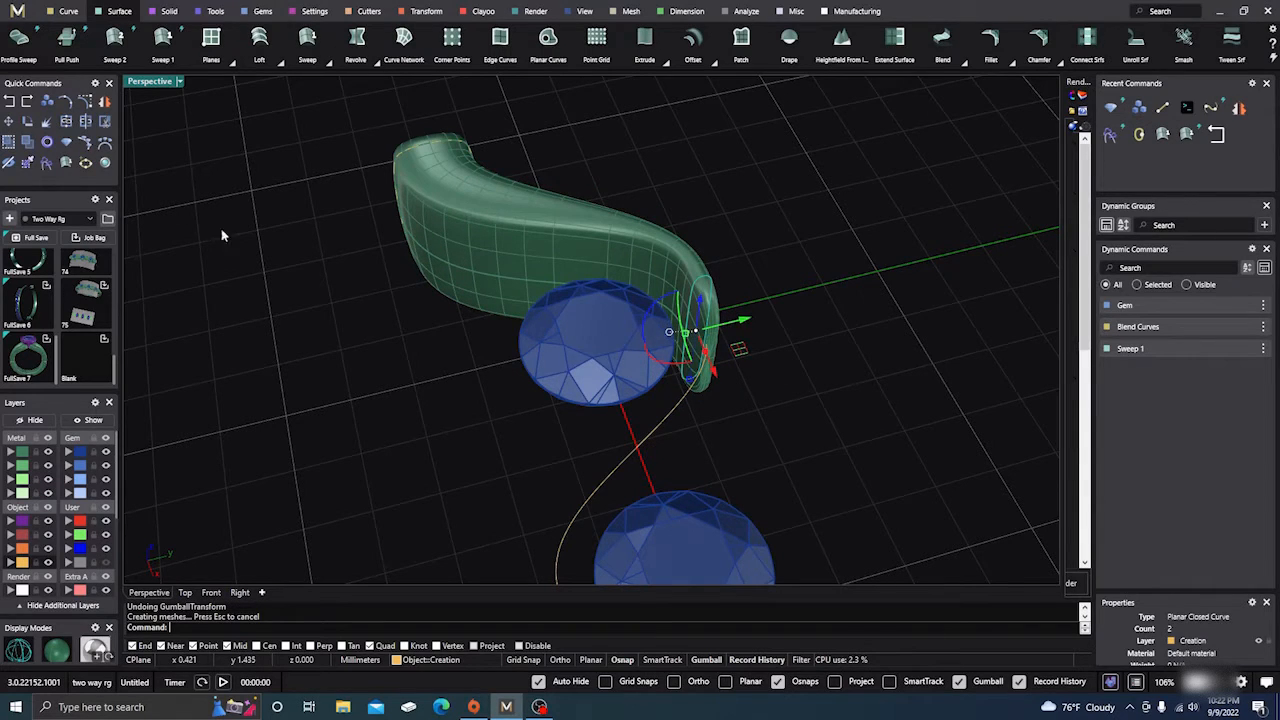
click(10, 103)
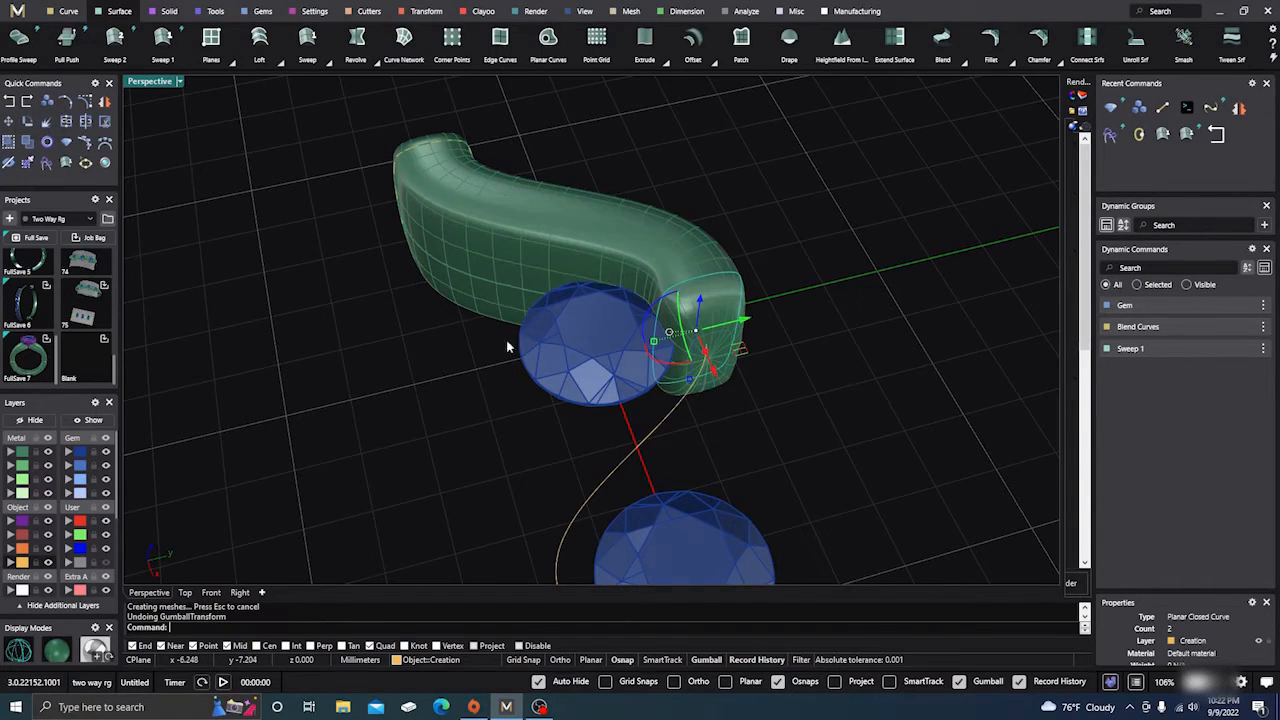
drag(656, 341, 666, 341)
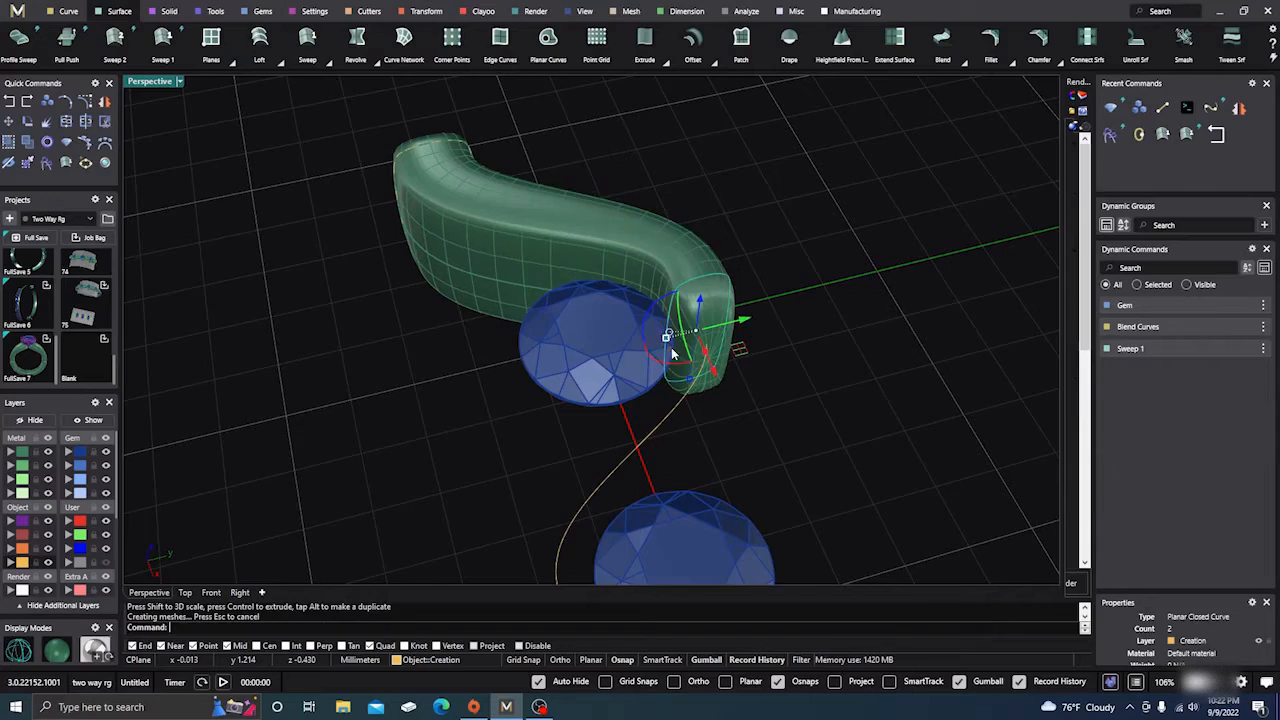
right_drag(748, 405, 634, 419)
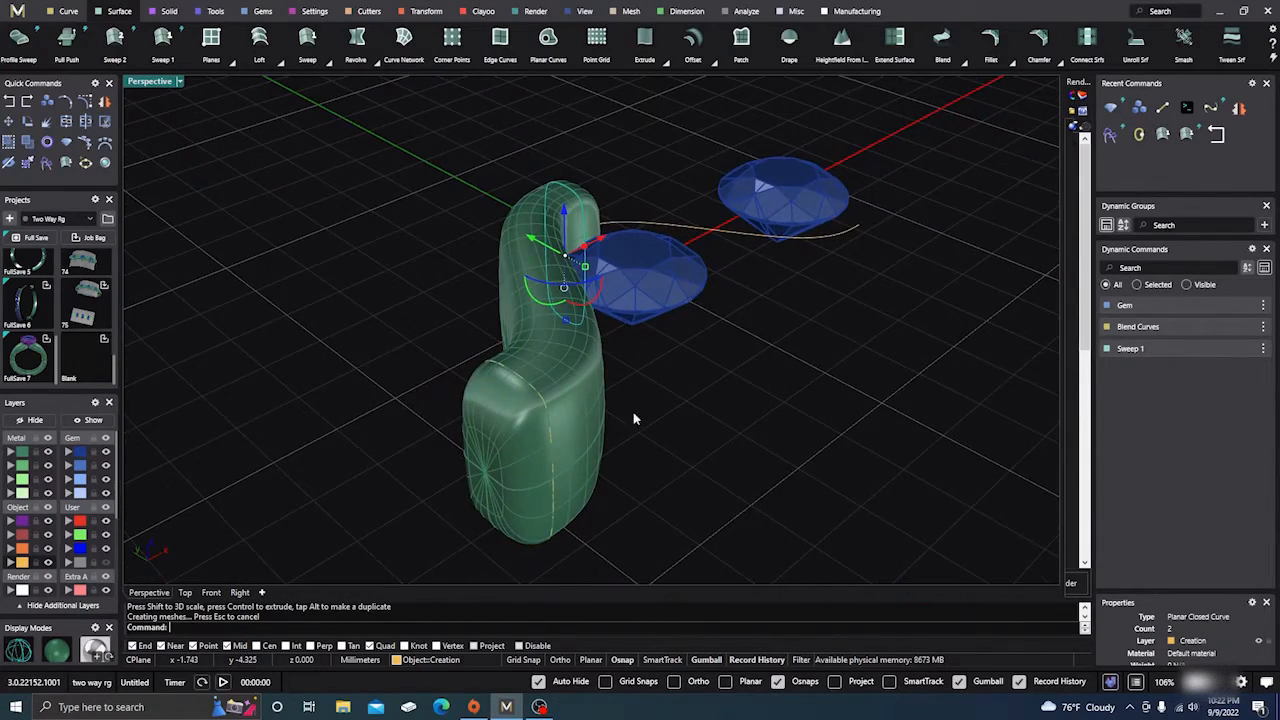
Select the far-end profile curve and scale it down with the gumball handle
click(553, 456)
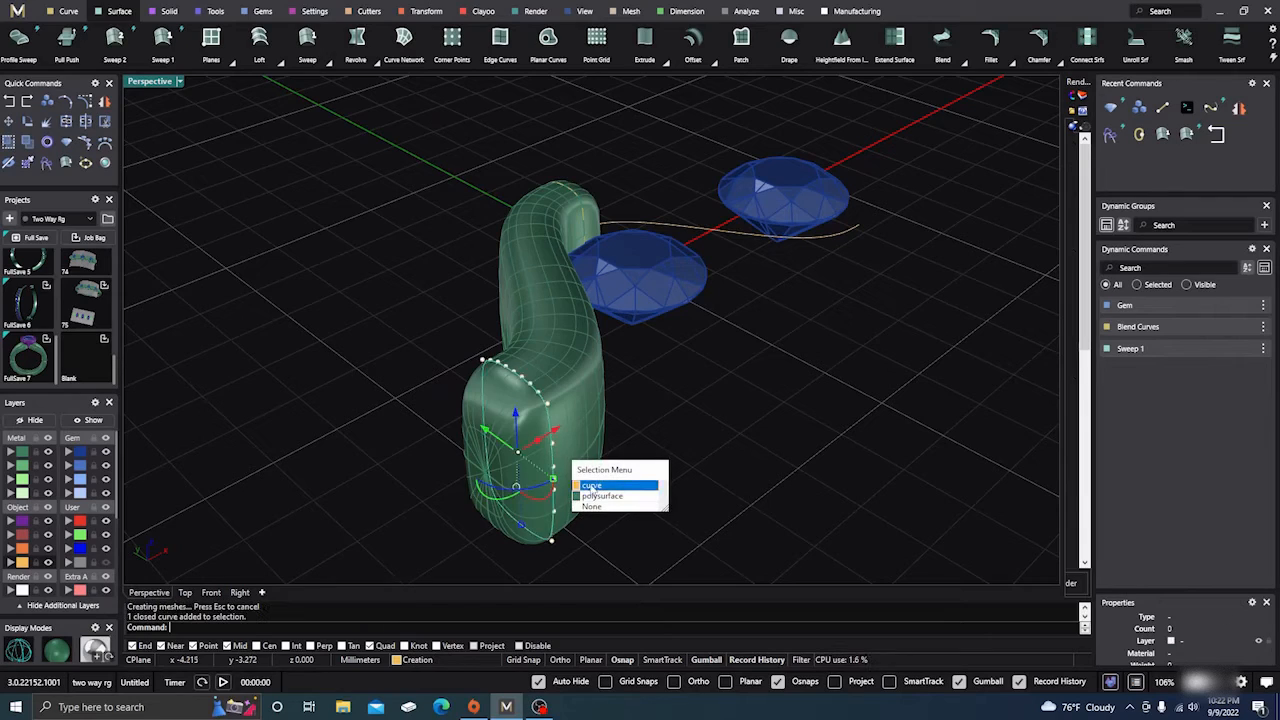
click(597, 485)
right_drag(660, 403, 735, 410)
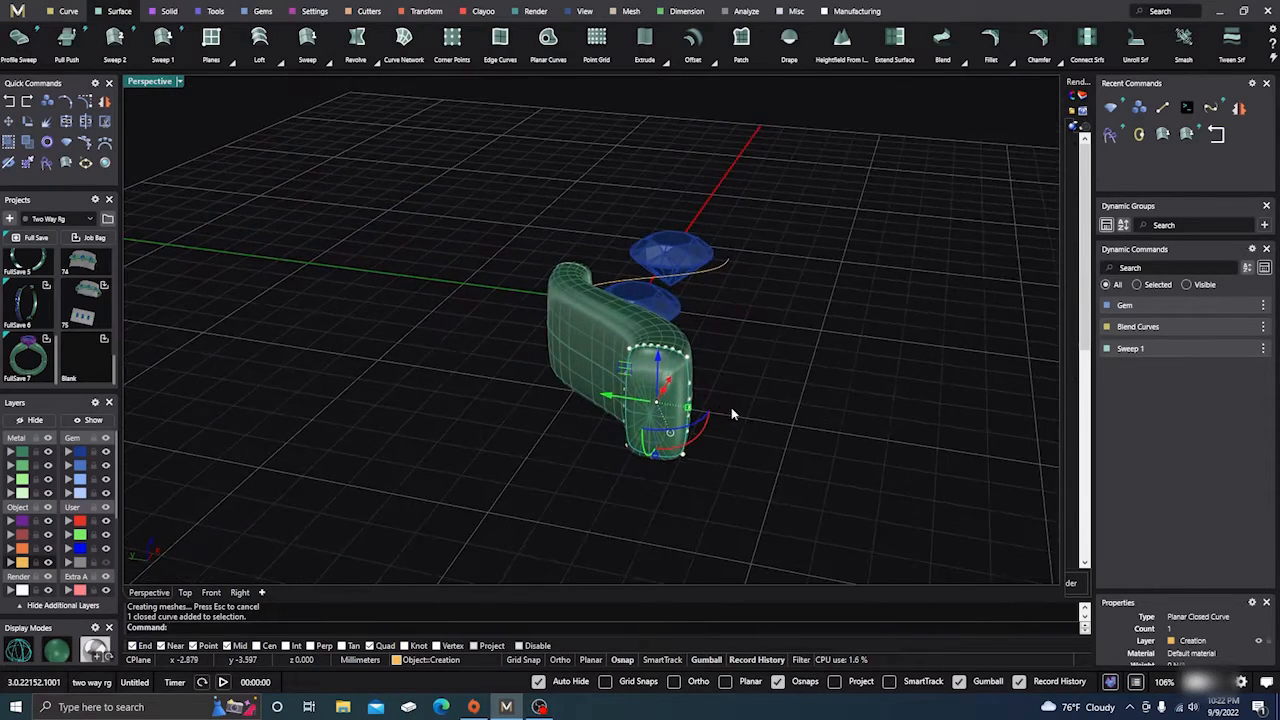
scroll(727, 395, up, 4)
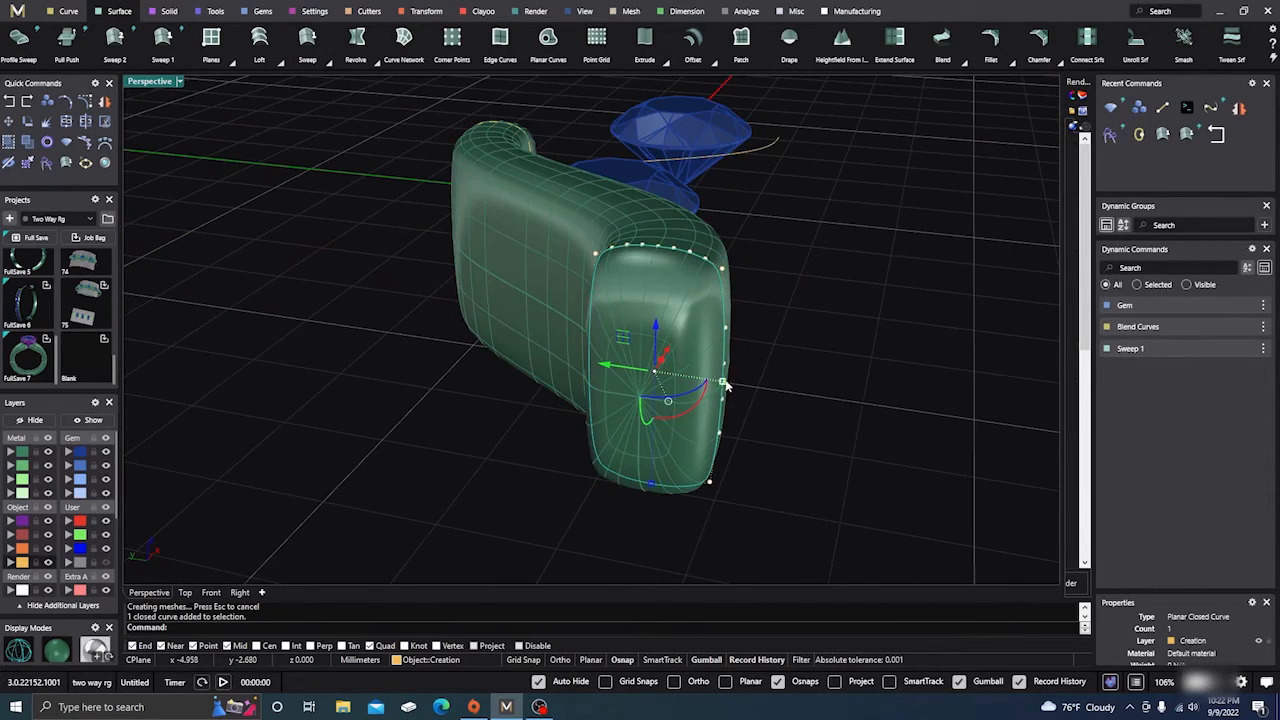
drag(721, 381, 703, 381)
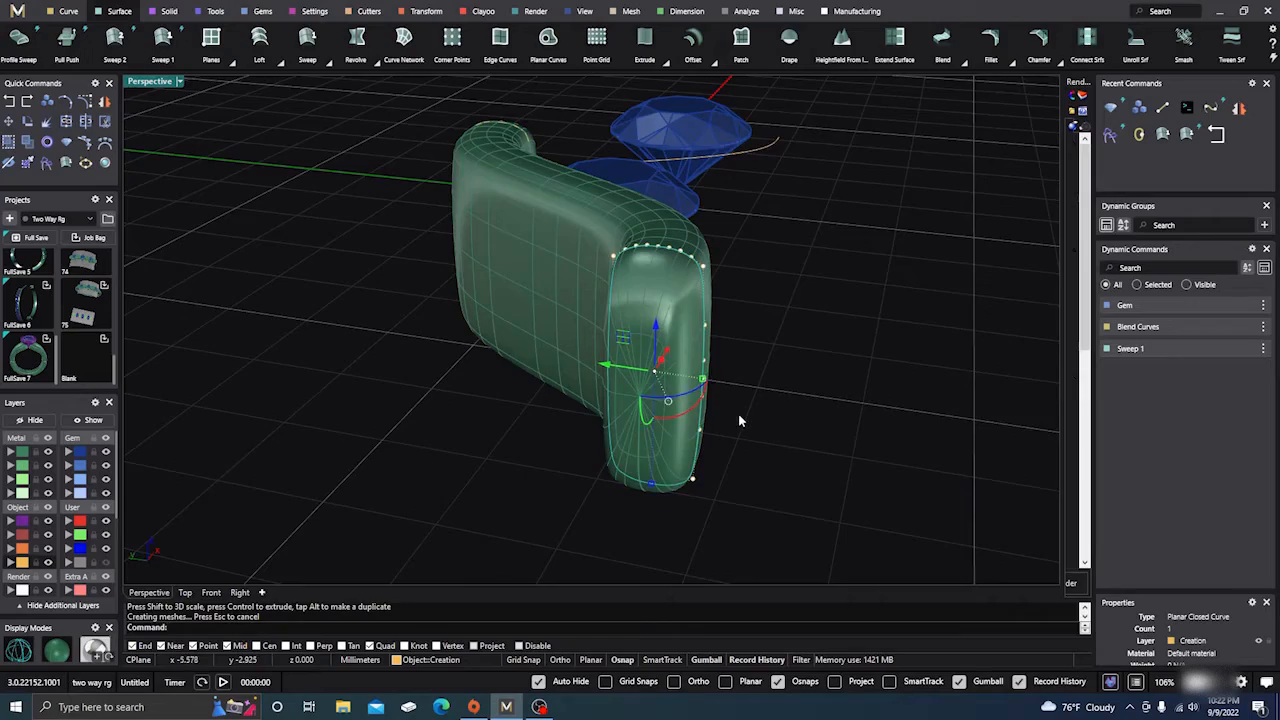
Inspect the reshaped shank, then start and cancel a repeated Sweep 1
scroll(741, 421, down, 6)
right_drag(743, 422, 653, 543)
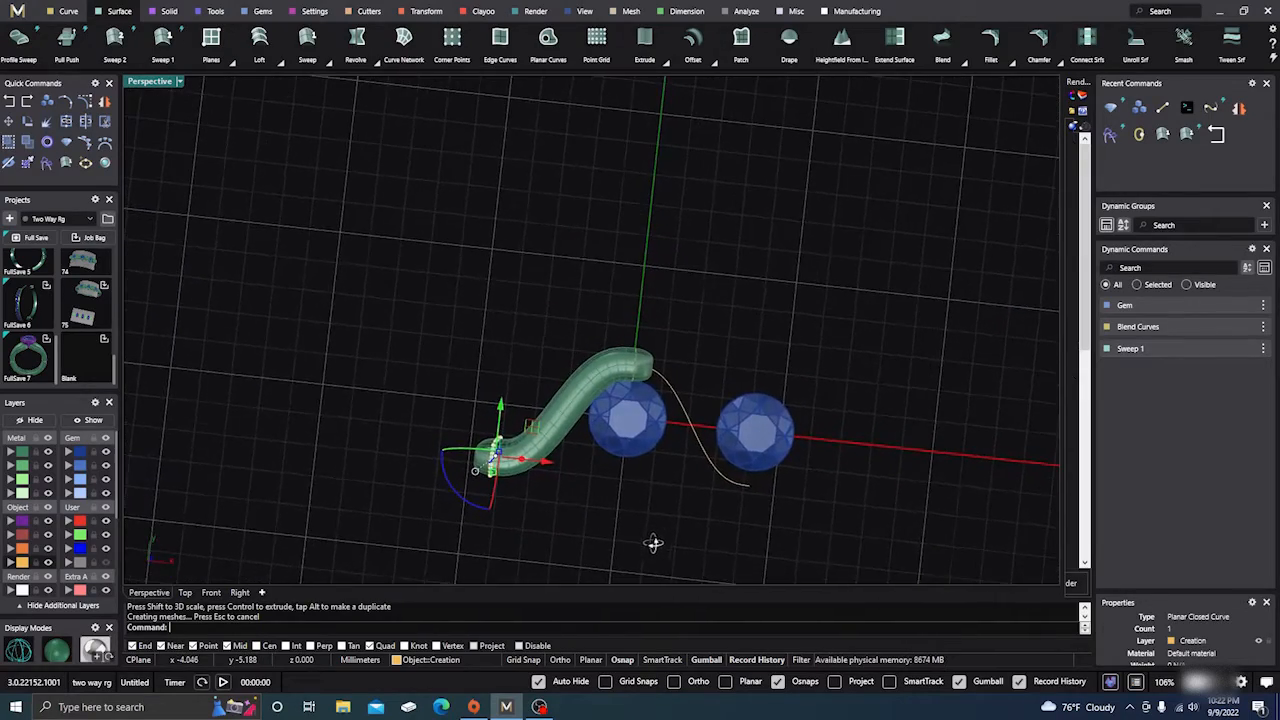
scroll(629, 402, up, 8)
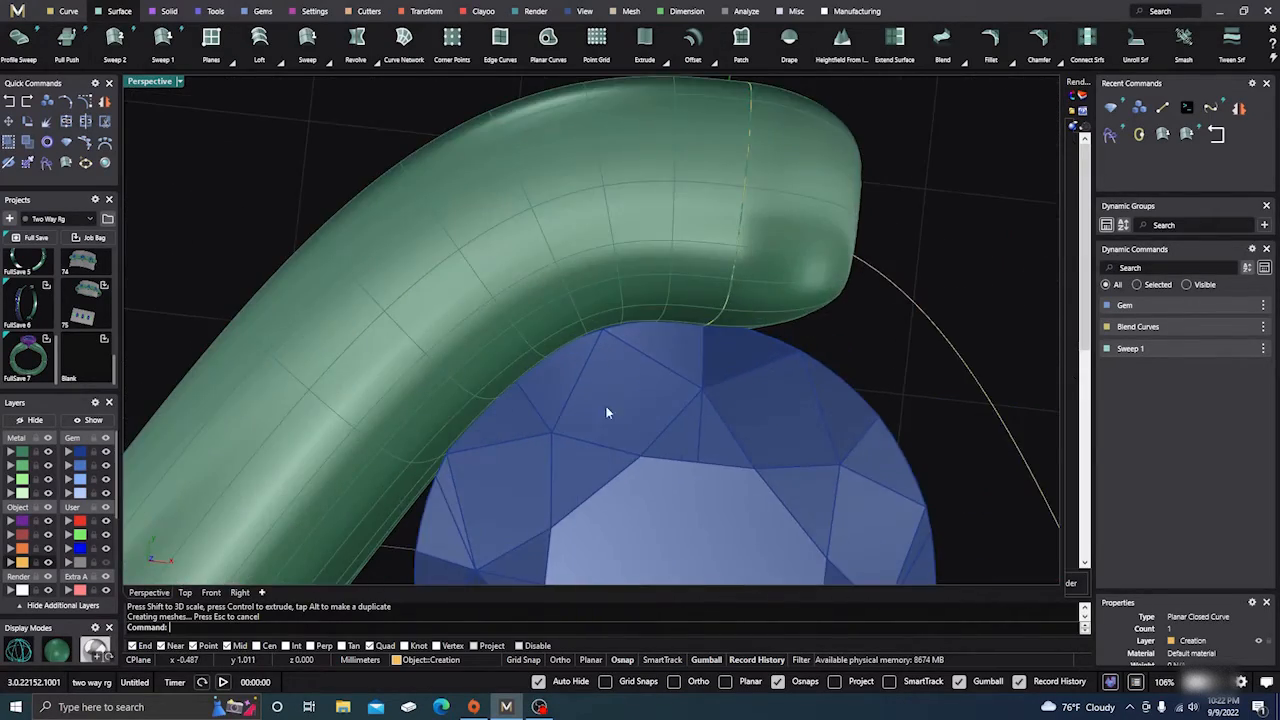
right_drag(612, 337, 554, 342)
scroll(558, 262, down, 5)
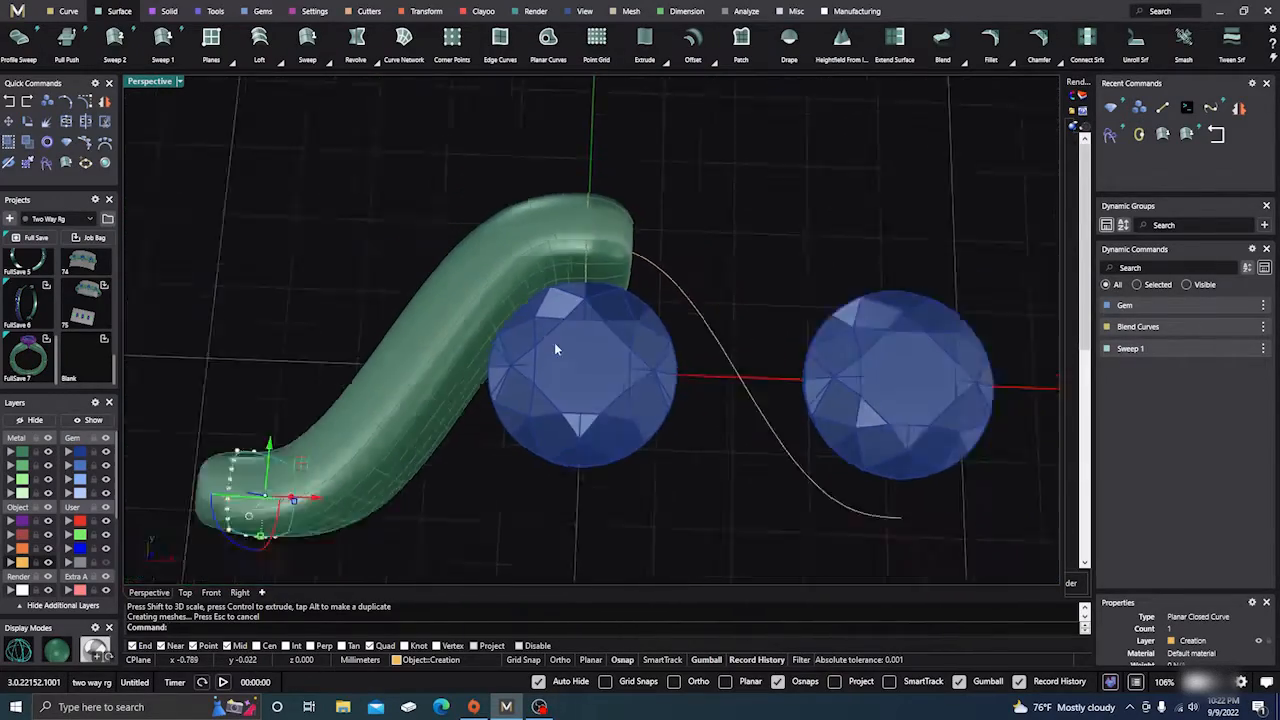
scroll(554, 342, down, 5)
mouse_move(541, 415)
right_down()
mouse_move(545, 460)
mouse_move(546, 428)
right_up()
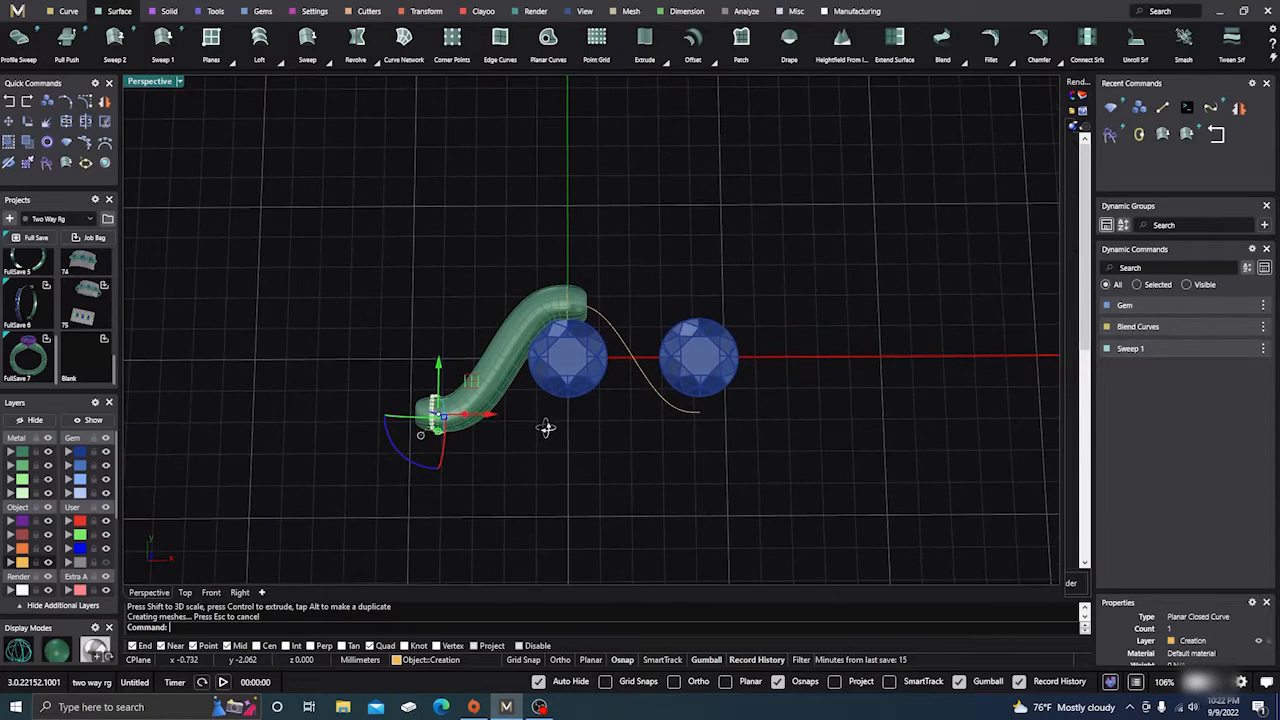
right_click(546, 427)
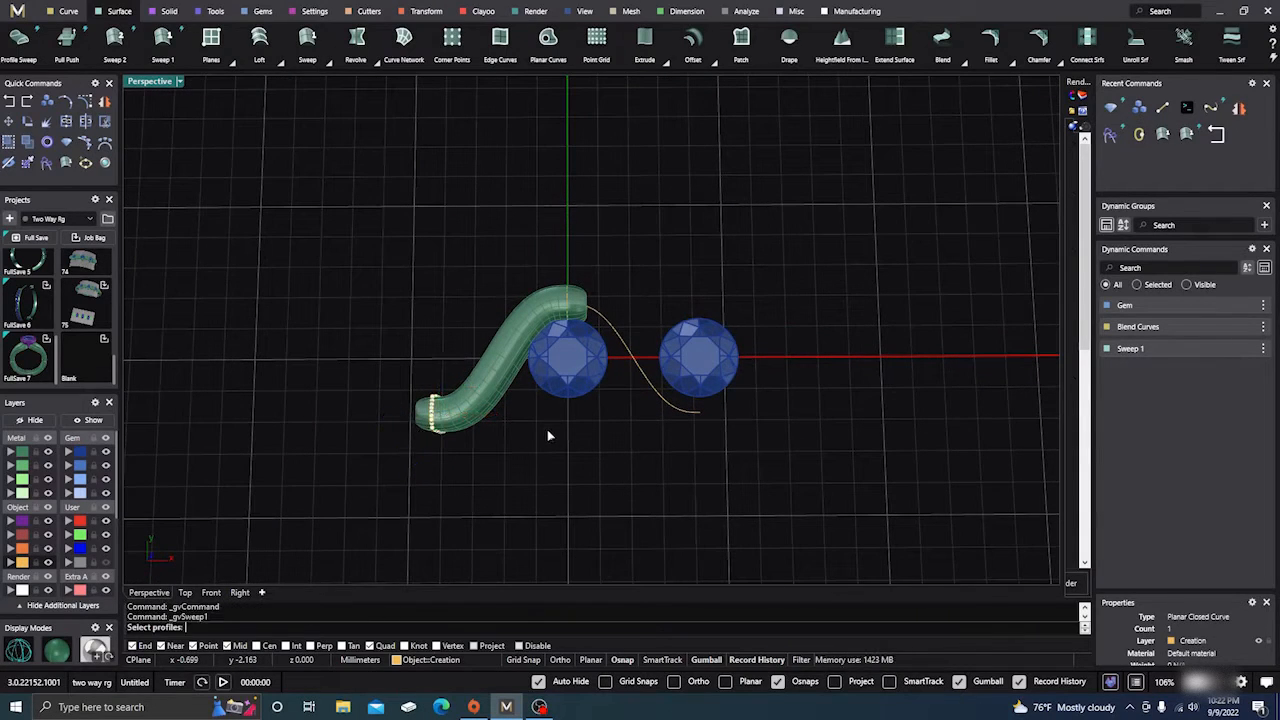
key(Escape)
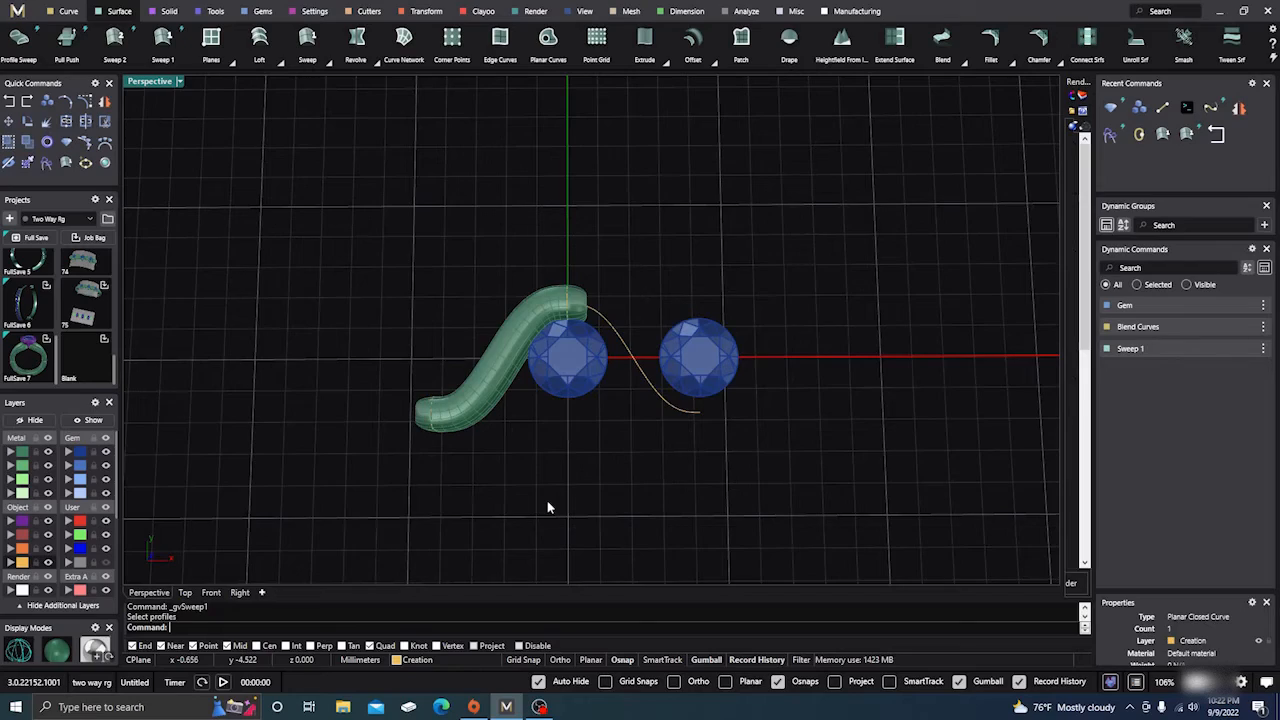
right_drag(547, 507, 548, 398)
Add an Under Bezel to the left gem and tilt its profile angle to -3
click(578, 342)
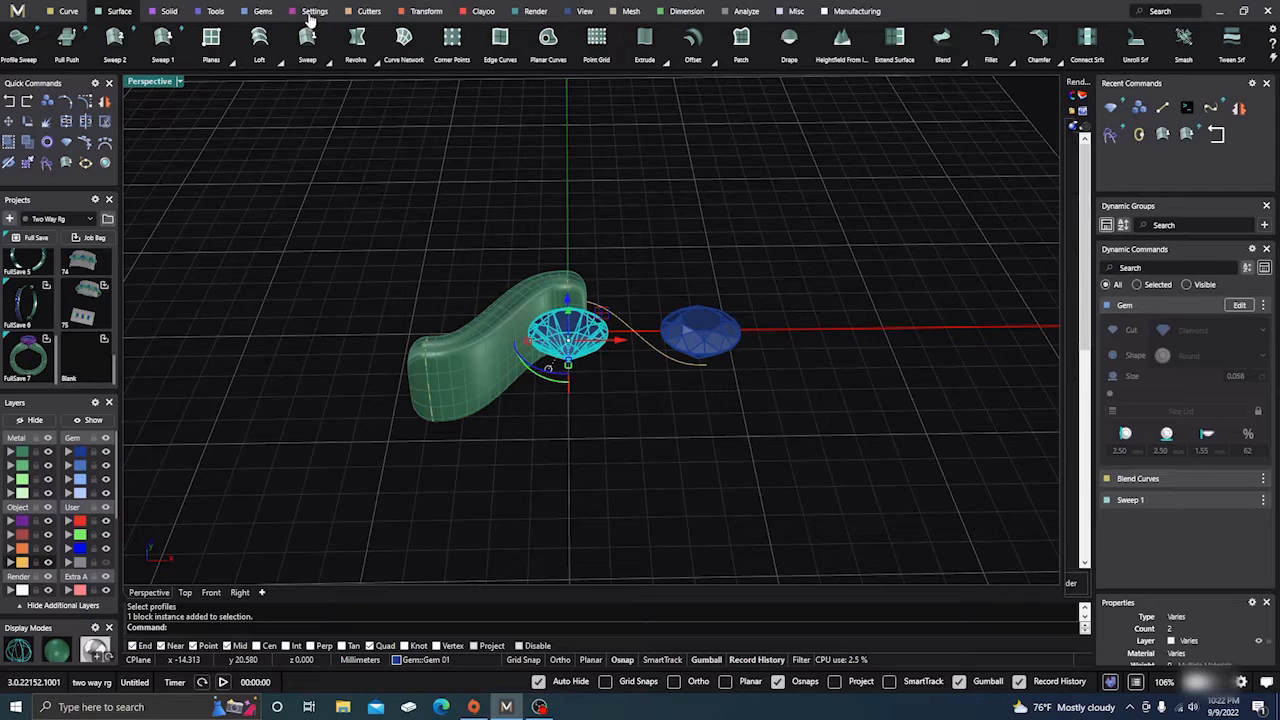
click(312, 12)
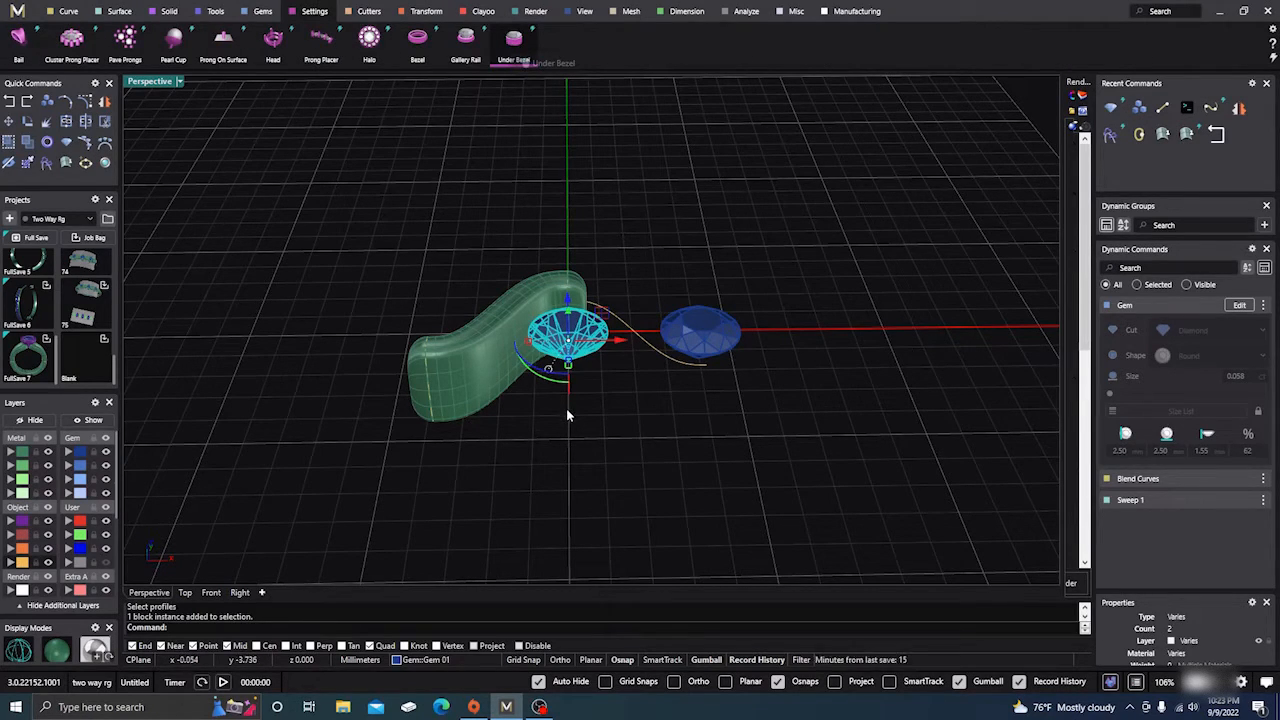
right_drag(576, 452, 632, 388)
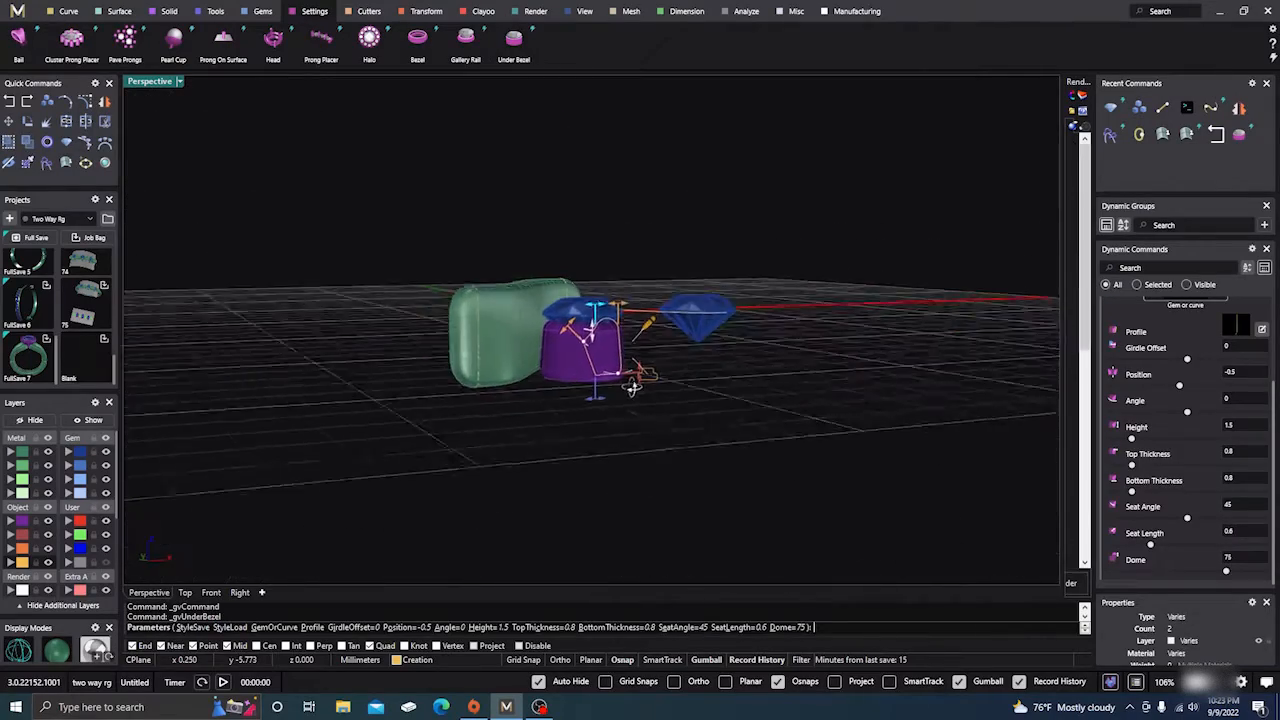
scroll(551, 337, up, 5)
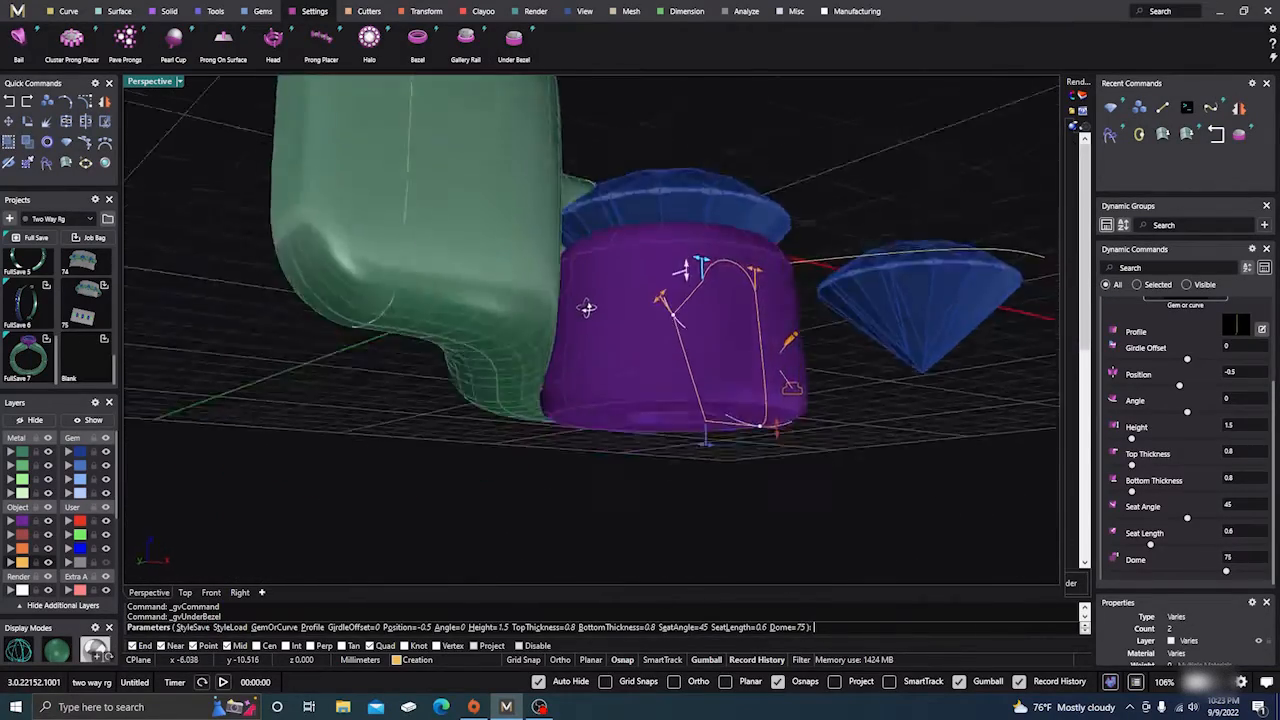
right_drag(587, 307, 557, 386)
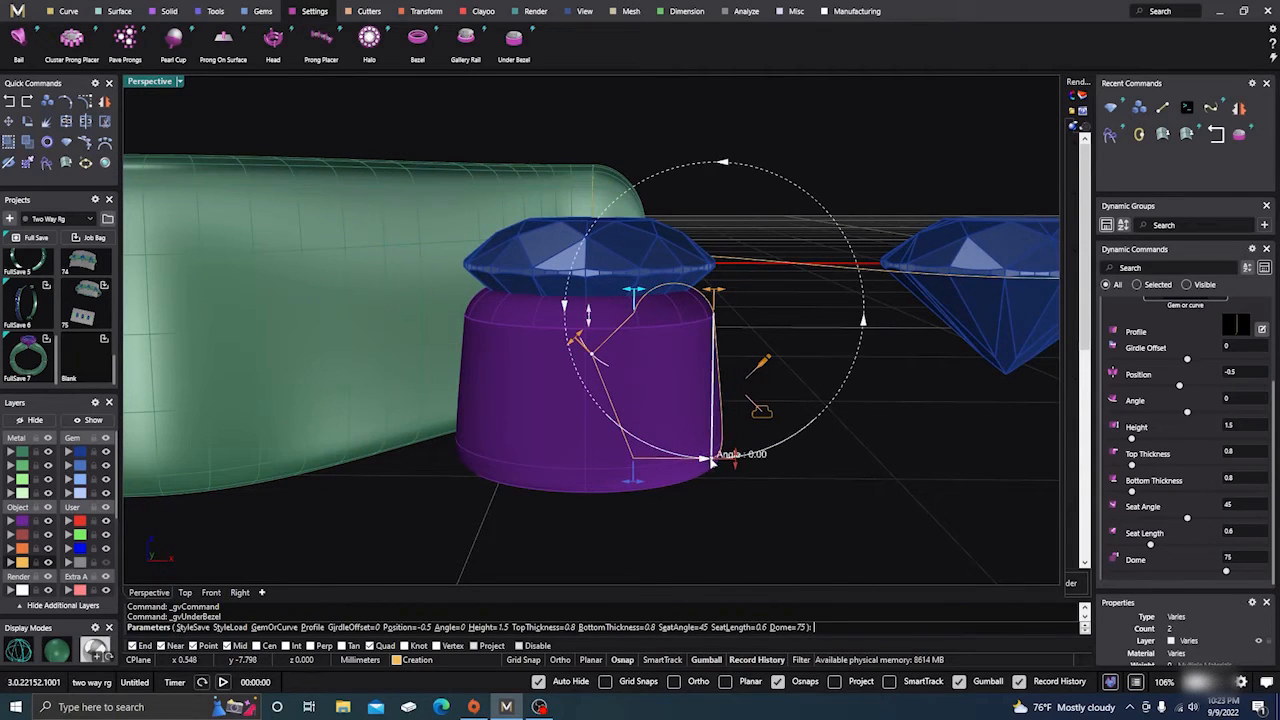
drag(712, 461, 713, 469)
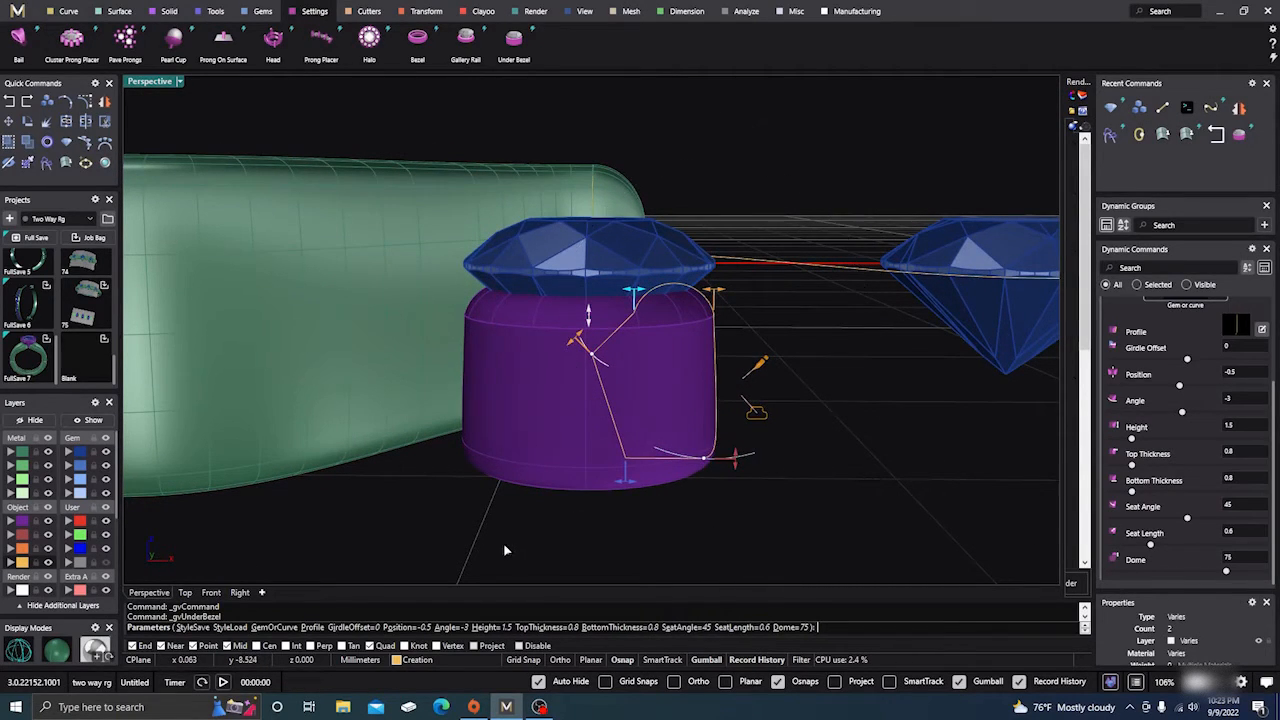
Check the bezel in wireframe and shaded views, then accept it
right_drag(505, 550, 573, 536)
scroll(535, 343, up, 6)
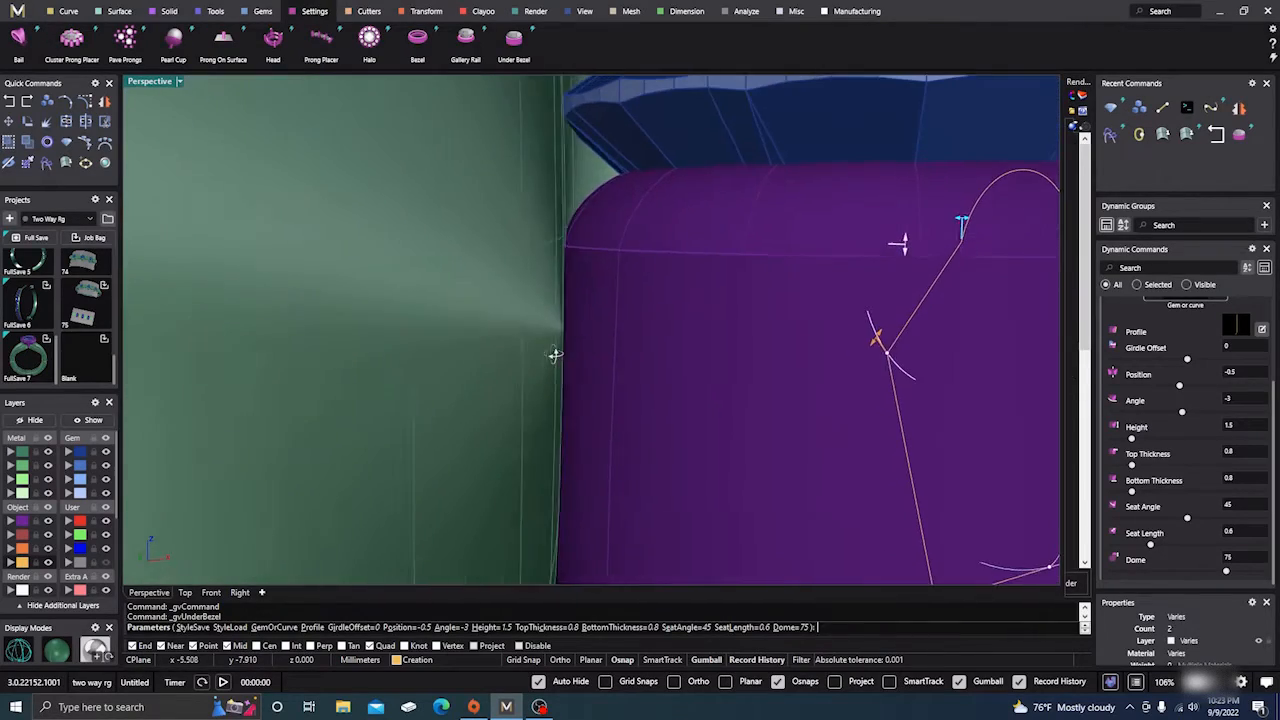
right_drag(555, 355, 590, 221)
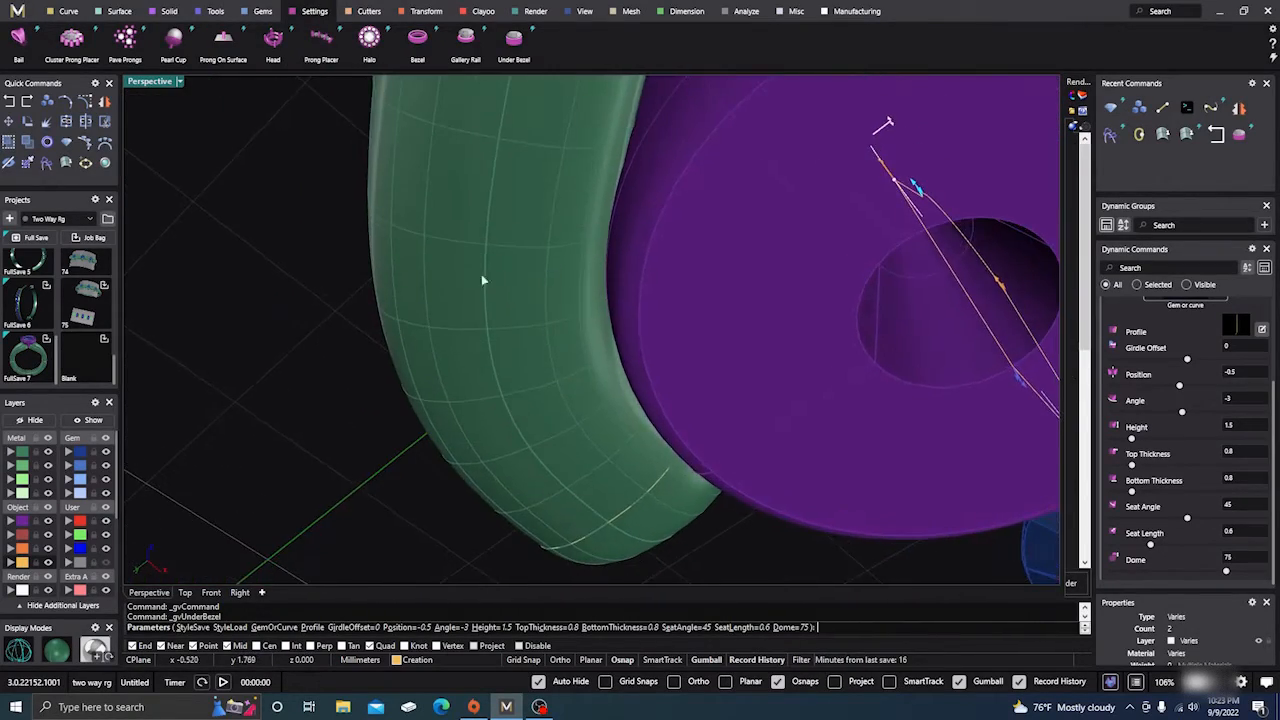
click(18, 650)
mouse_move(257, 506)
right_down()
mouse_move(271, 514)
mouse_move(249, 523)
mouse_move(354, 497)
mouse_move(320, 490)
right_up()
click(57, 651)
mouse_move(420, 300)
right_down()
mouse_move(486, 349)
mouse_move(402, 471)
mouse_move(590, 425)
right_up()
right_drag(822, 416, 790, 525)
right_drag(799, 385, 793, 436)
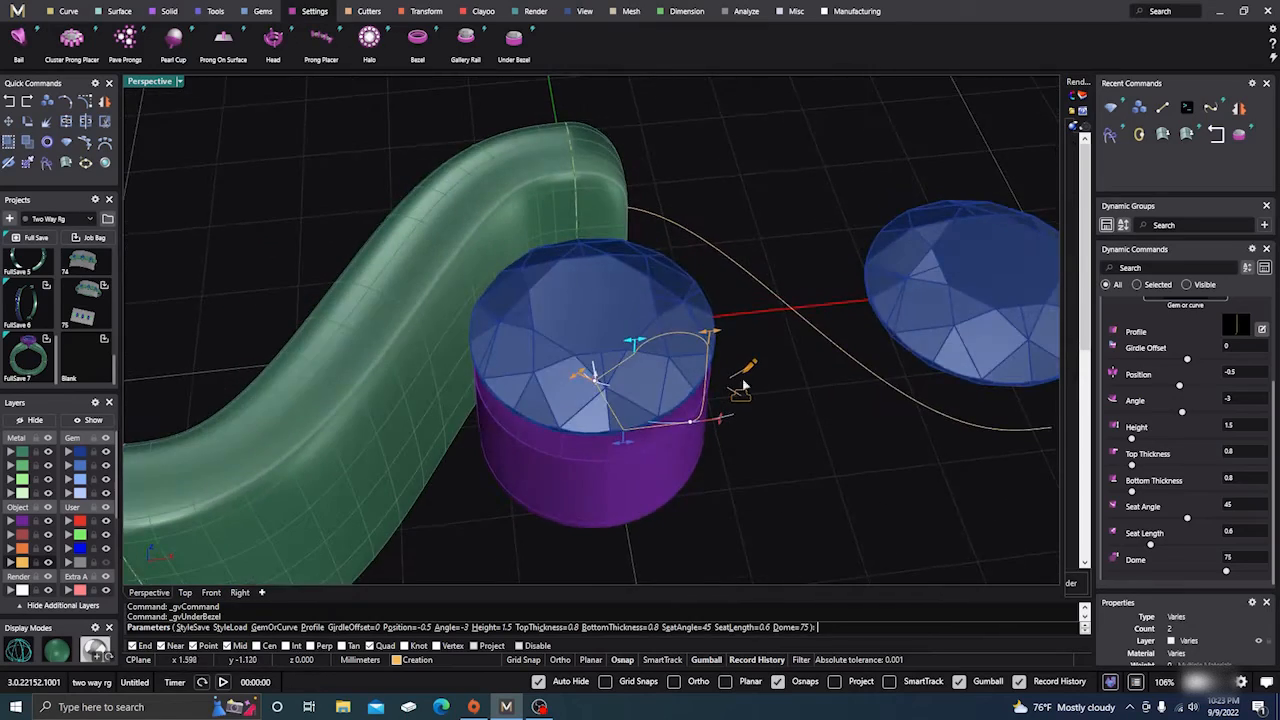
scroll(515, 272, down, 10)
right_drag(514, 275, 504, 381)
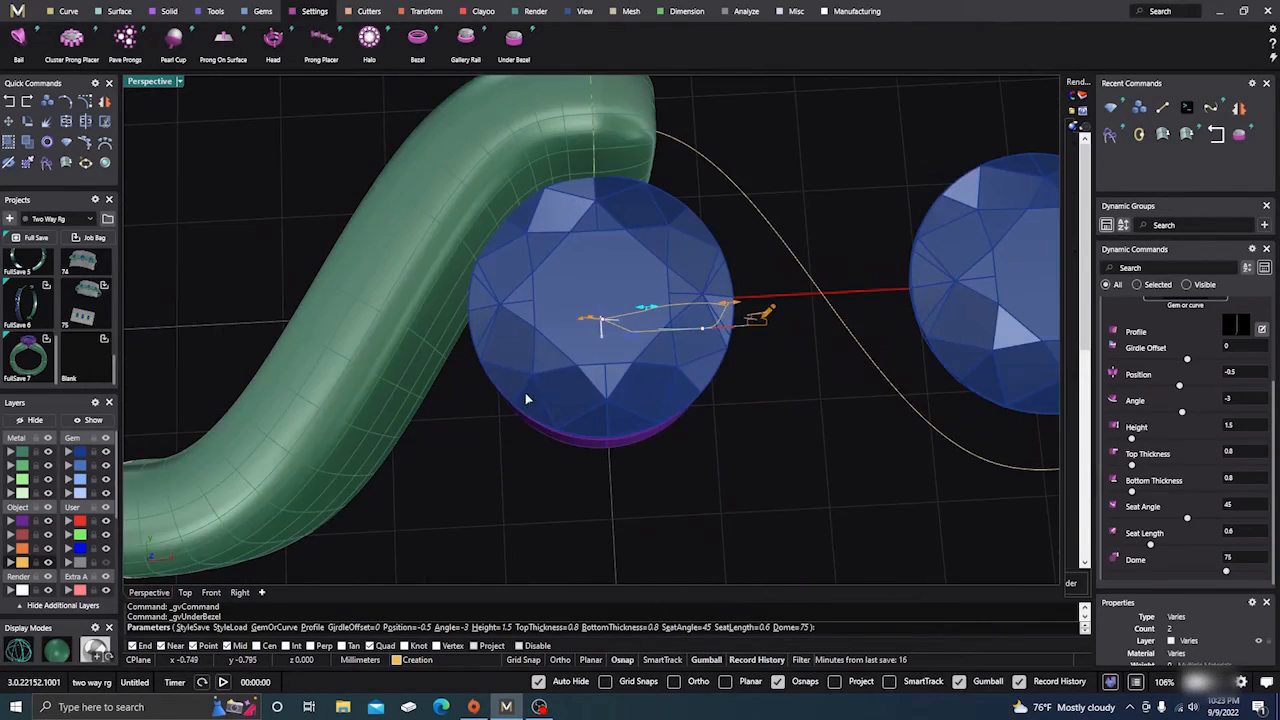
mouse_move(525, 393)
right_down()
mouse_move(525, 363)
mouse_move(531, 437)
mouse_move(531, 357)
mouse_move(560, 283)
mouse_move(514, 394)
right_up()
scroll(525, 411, down, 6)
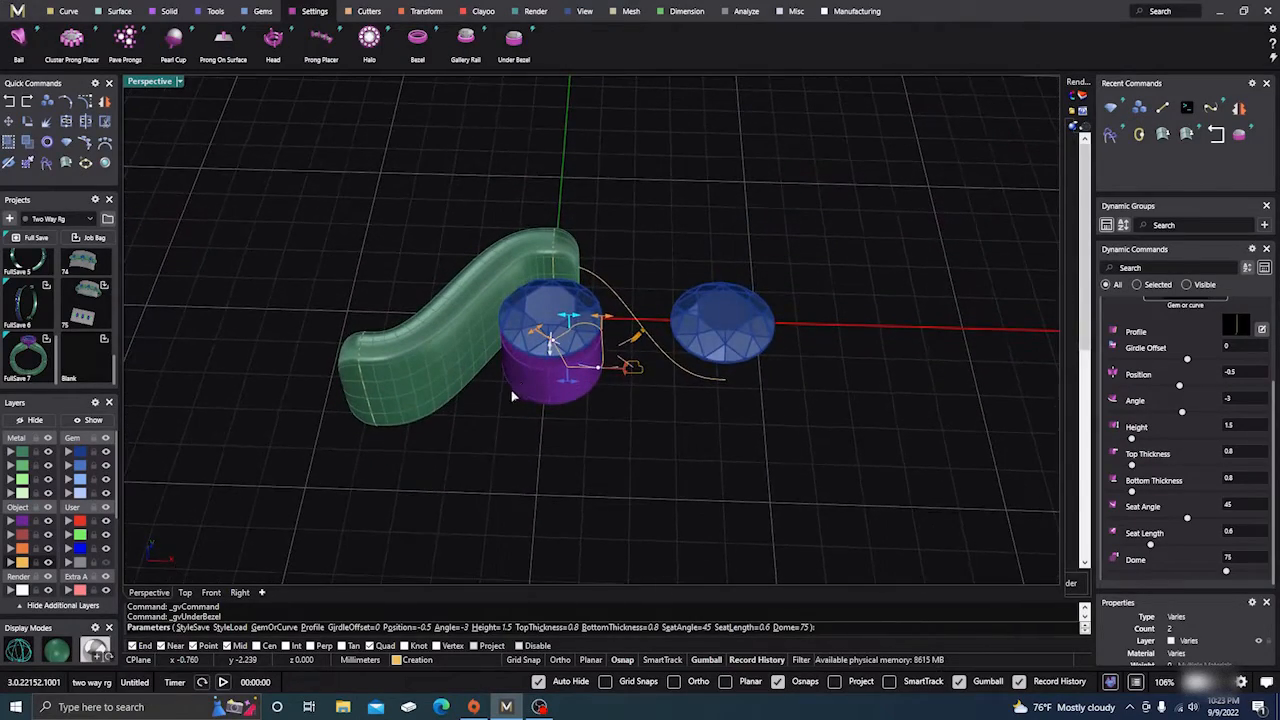
right_click(486, 474)
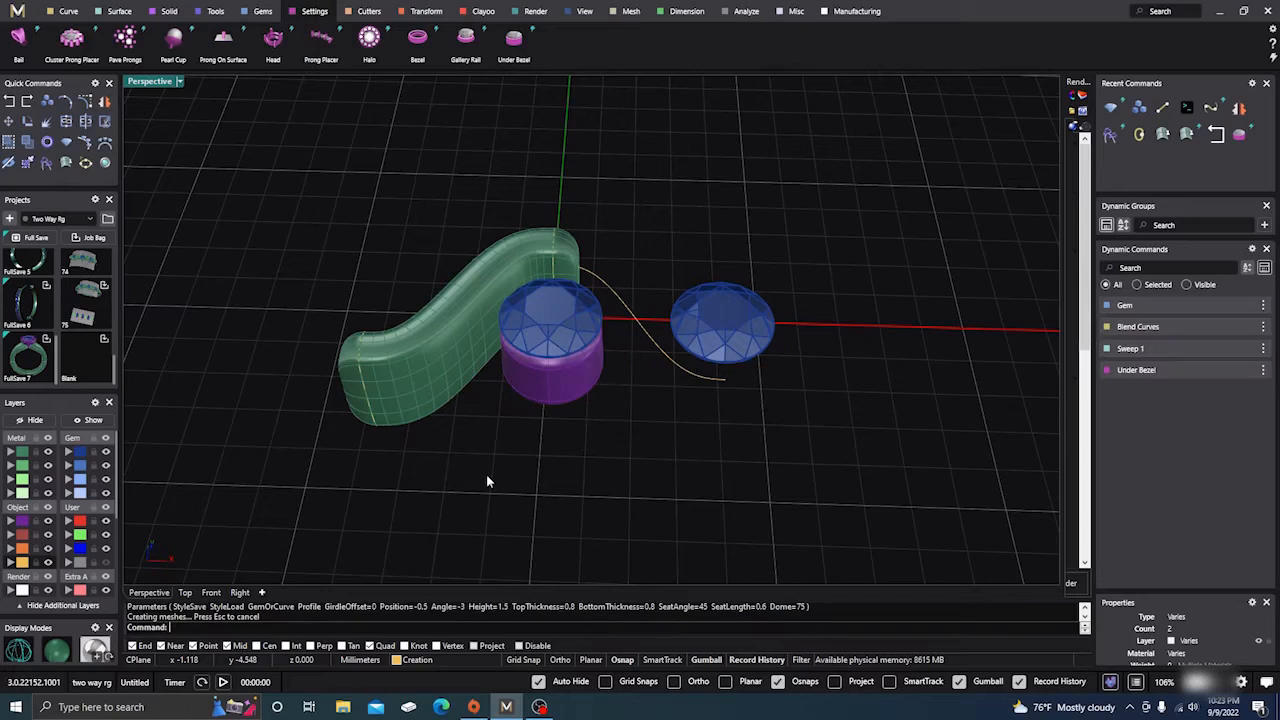
scroll(565, 453, down, 2)
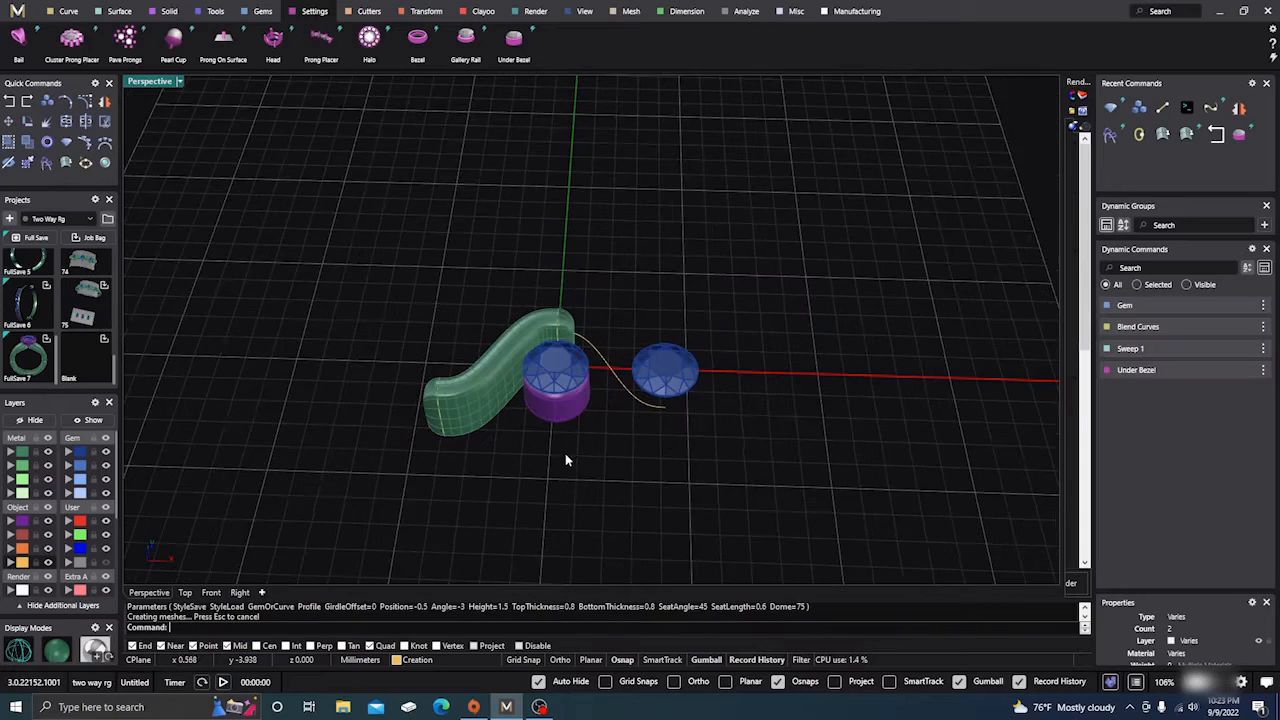
Create a new project named 'simple design' in the Projects panel
click(10, 219)
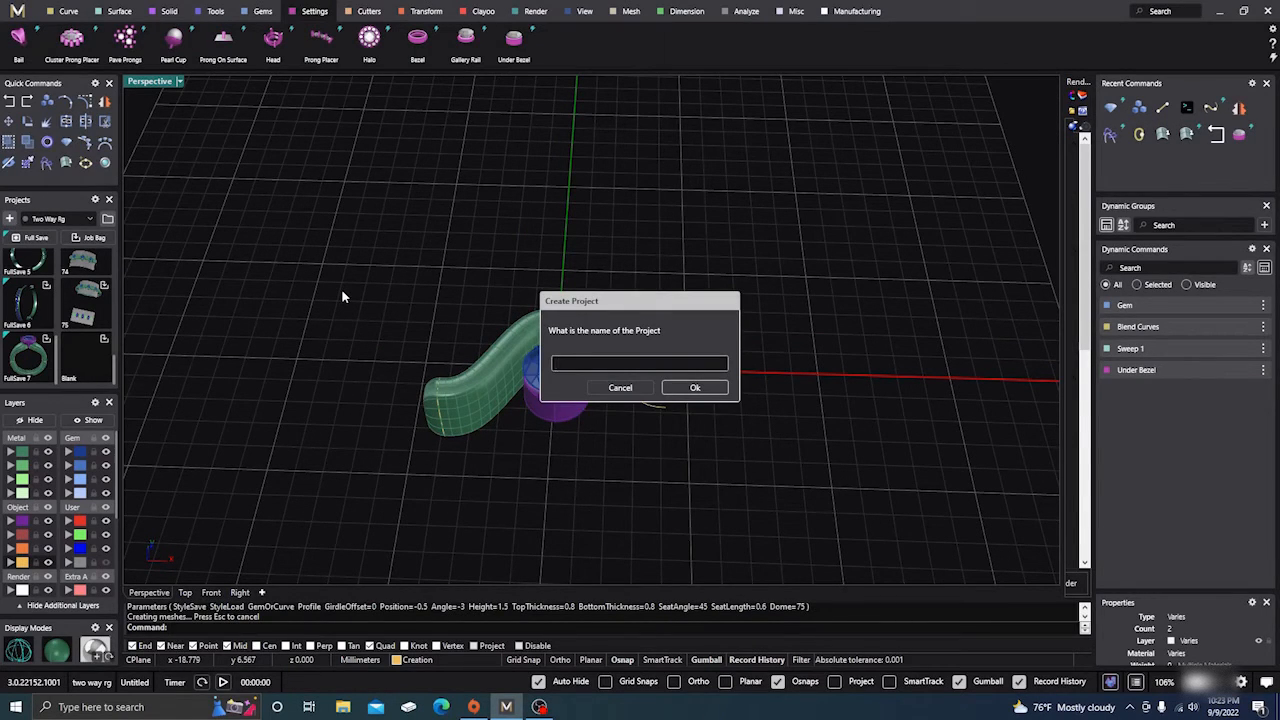
text(simple design)
key(Return)
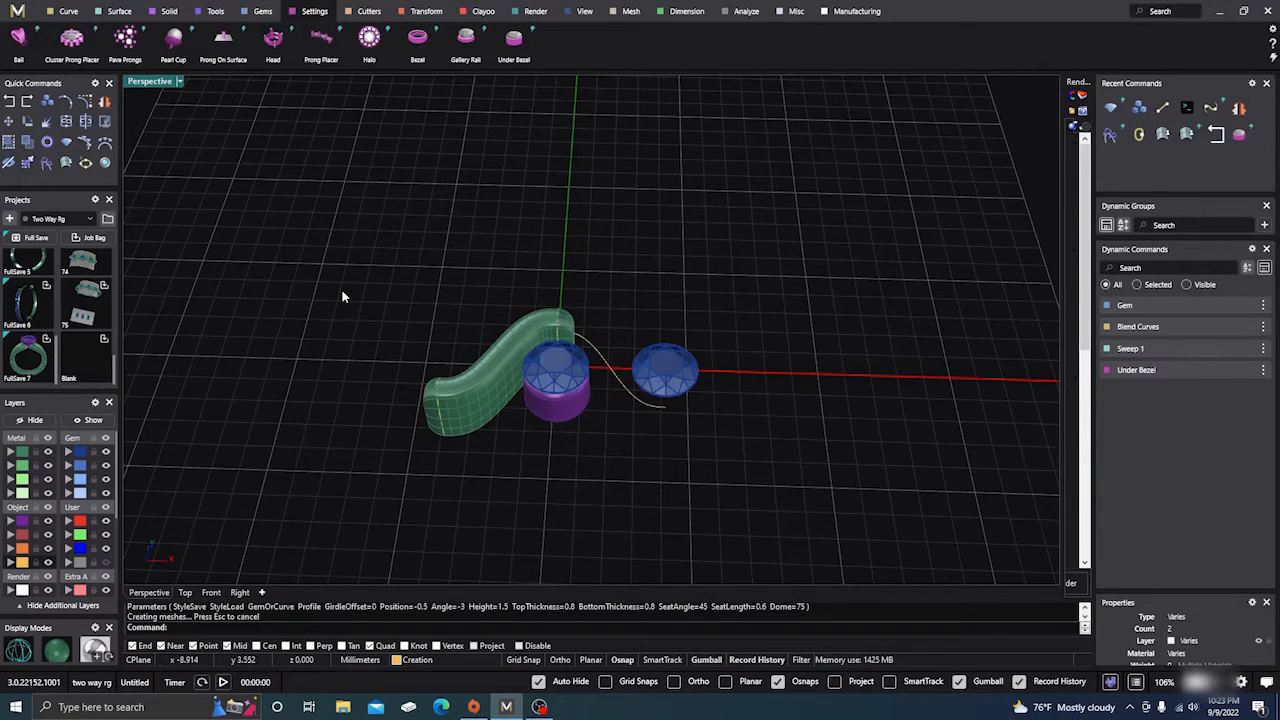
Select the entire model and export it into the project as Export_1_Blank.3dm
drag(348, 250, 663, 446)
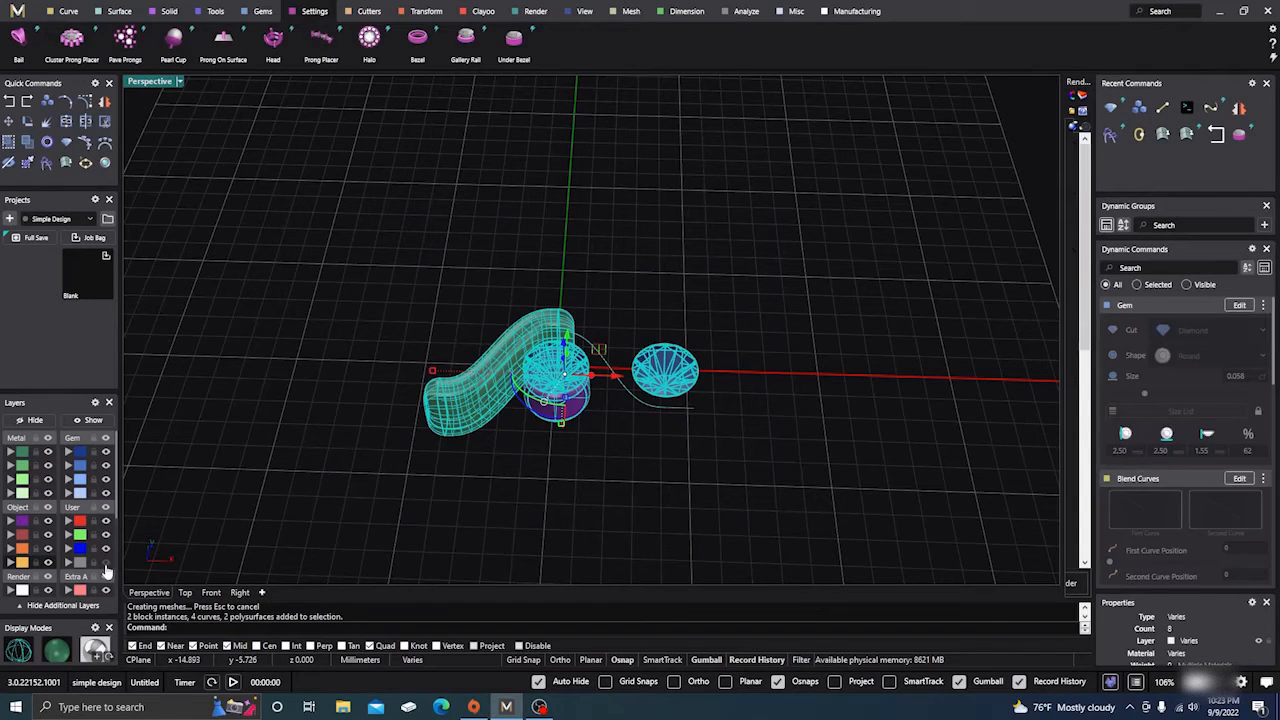
scroll(526, 166, down, 3)
click(399, 163)
drag(336, 114, 739, 508)
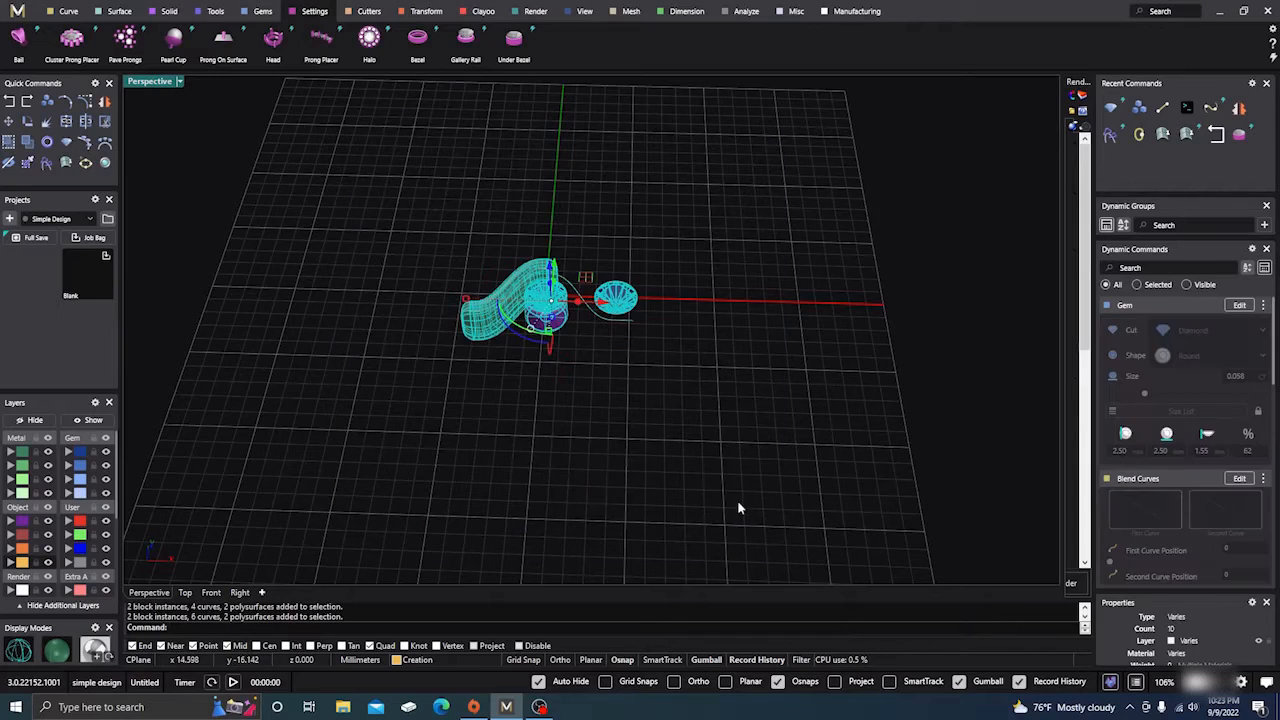
click(105, 256)
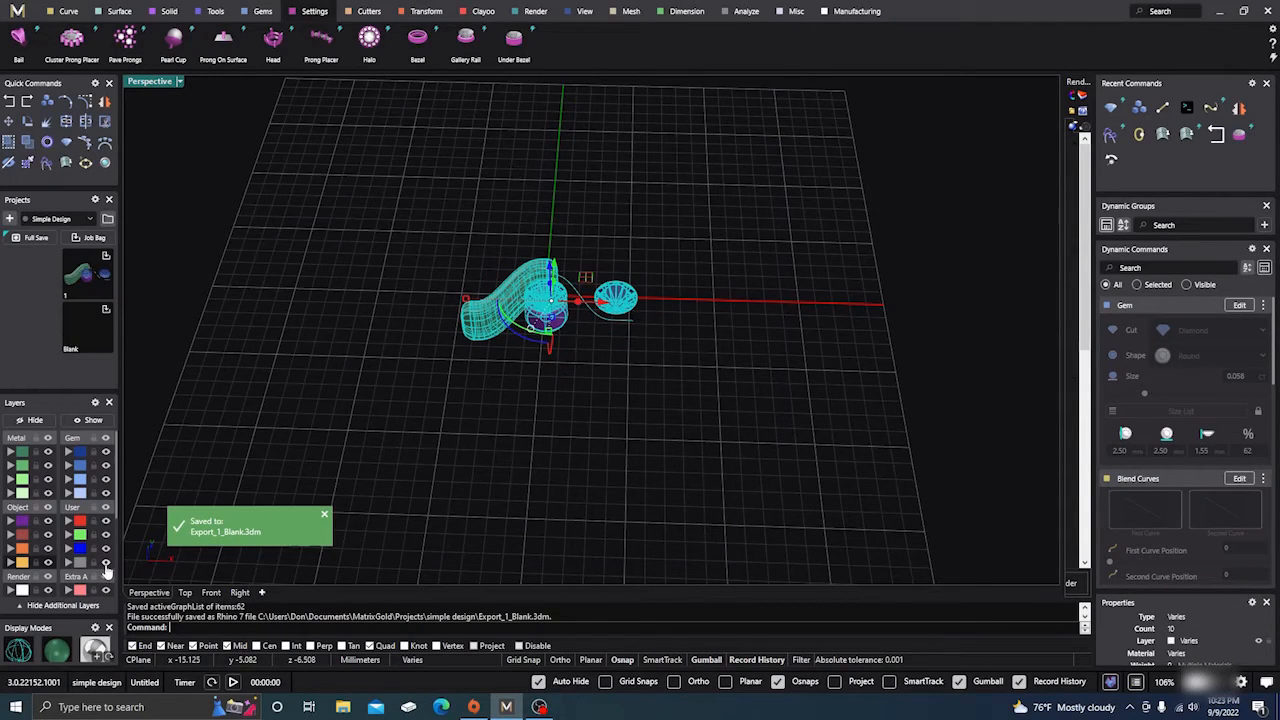
click(268, 391)
mouse_move(268, 391)
right_down()
mouse_move(423, 366)
mouse_move(417, 399)
right_up()
scroll(558, 306, up, 8)
scroll(586, 408, down, 7)
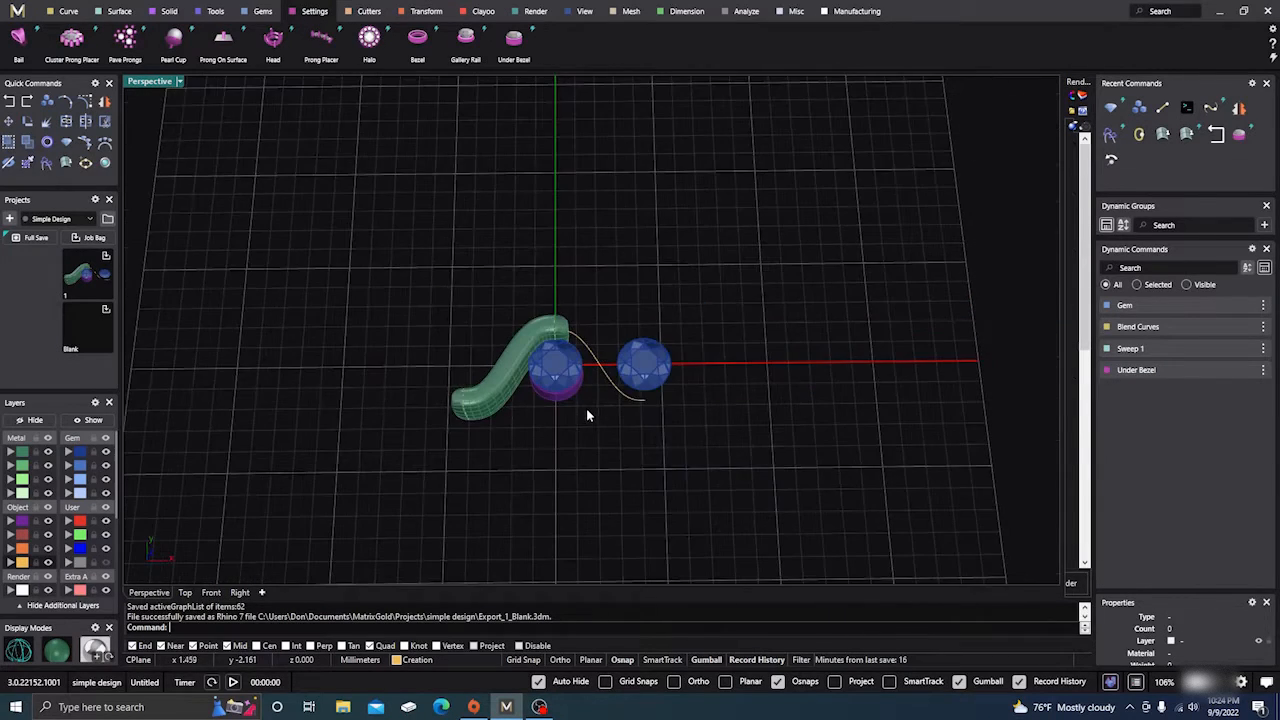
scroll(539, 437, down, 6)
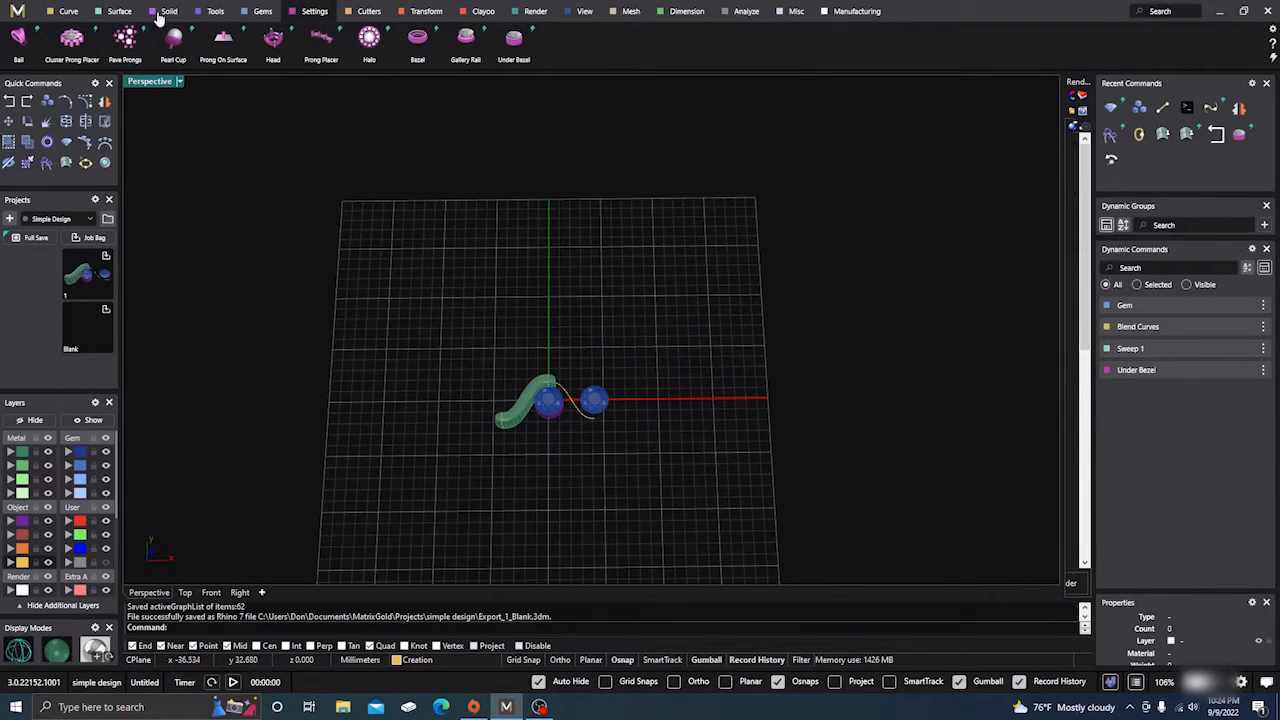
Add a 17.34 Ring Rail circle at the origin
click(218, 12)
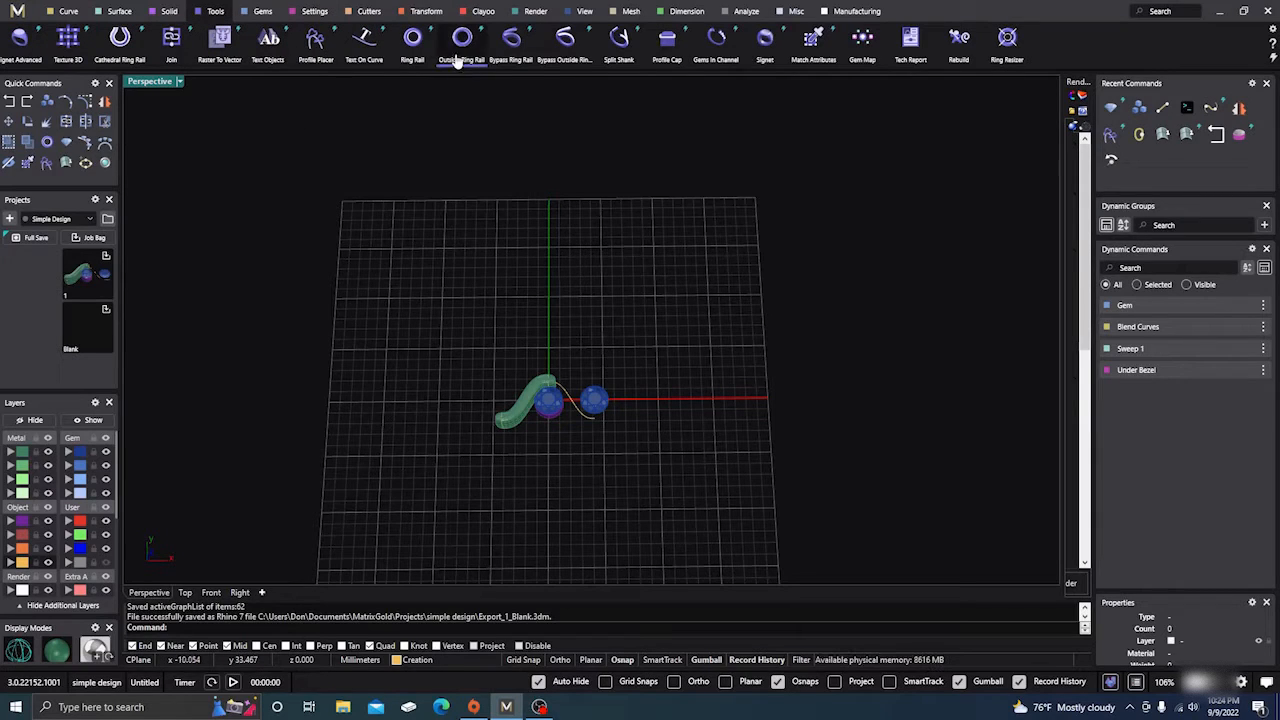
click(413, 38)
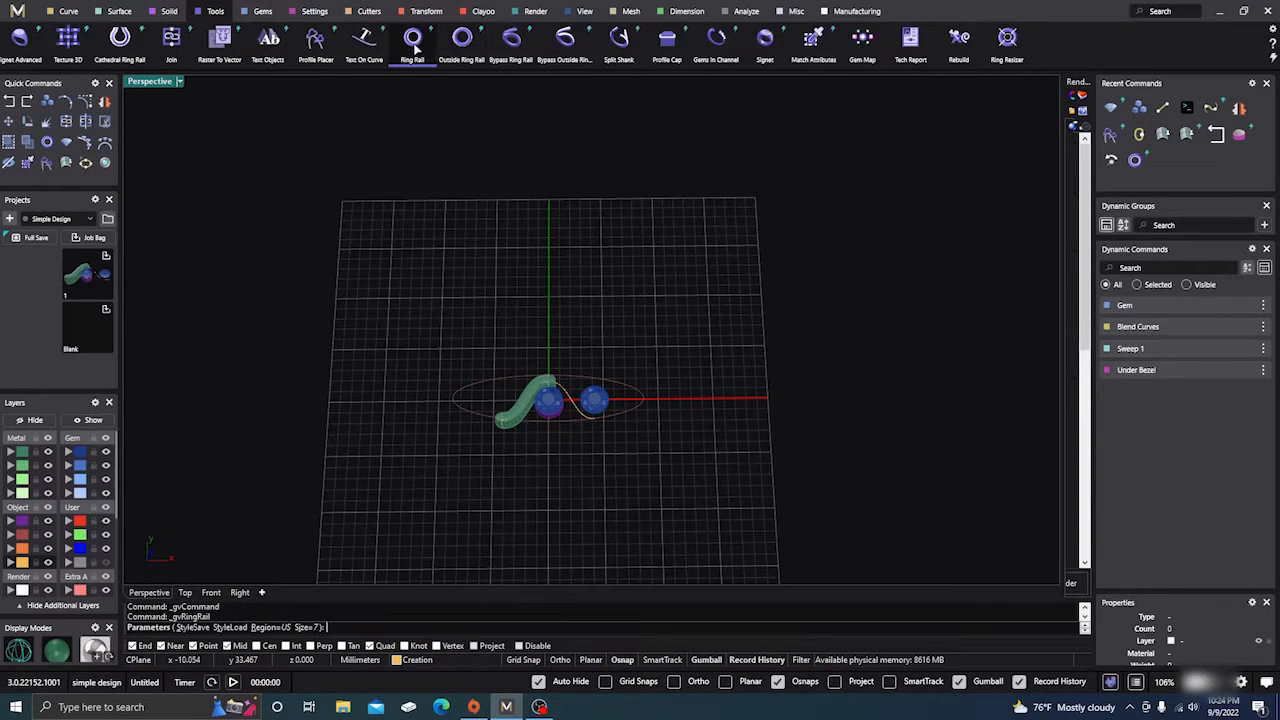
right_click(479, 294)
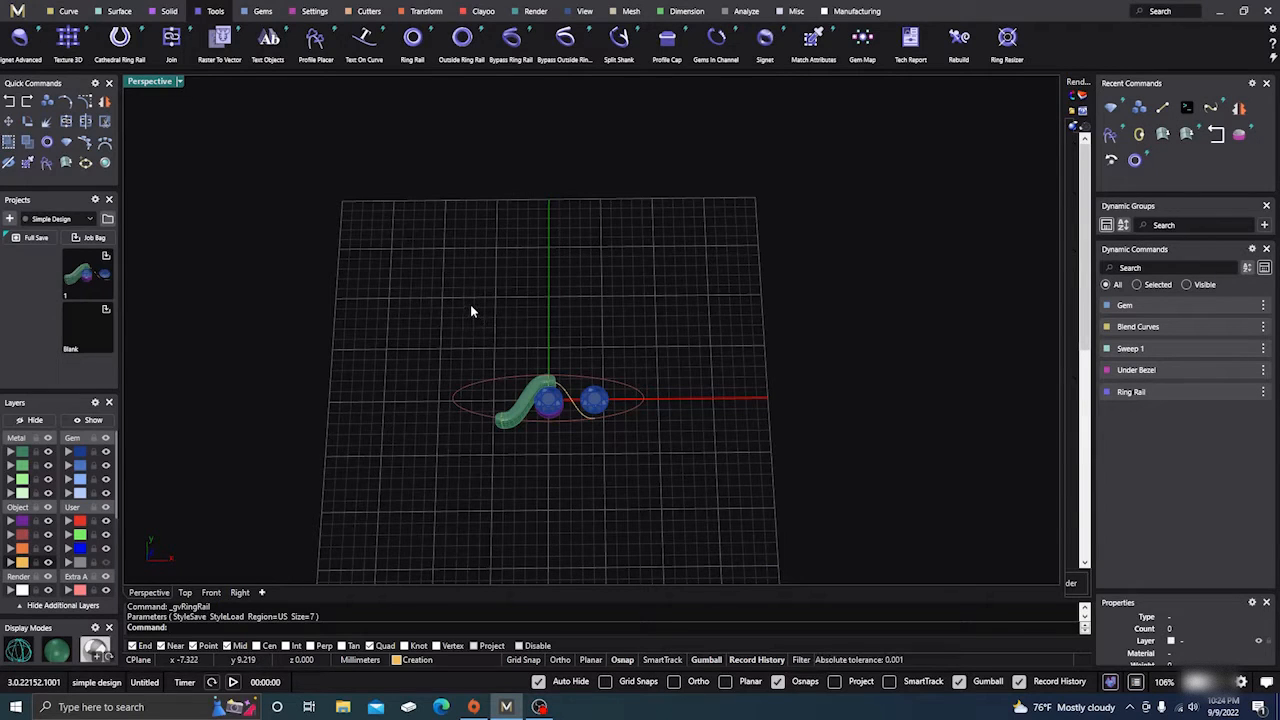
Try moving the shank, bezel and gems down out of the ring, then undo that move
right_drag(480, 349, 460, 300)
click(484, 311)
click(449, 244)
drag(478, 342, 621, 477)
drag(552, 356, 525, 504)
click(571, 260)
right_drag(633, 366, 634, 310)
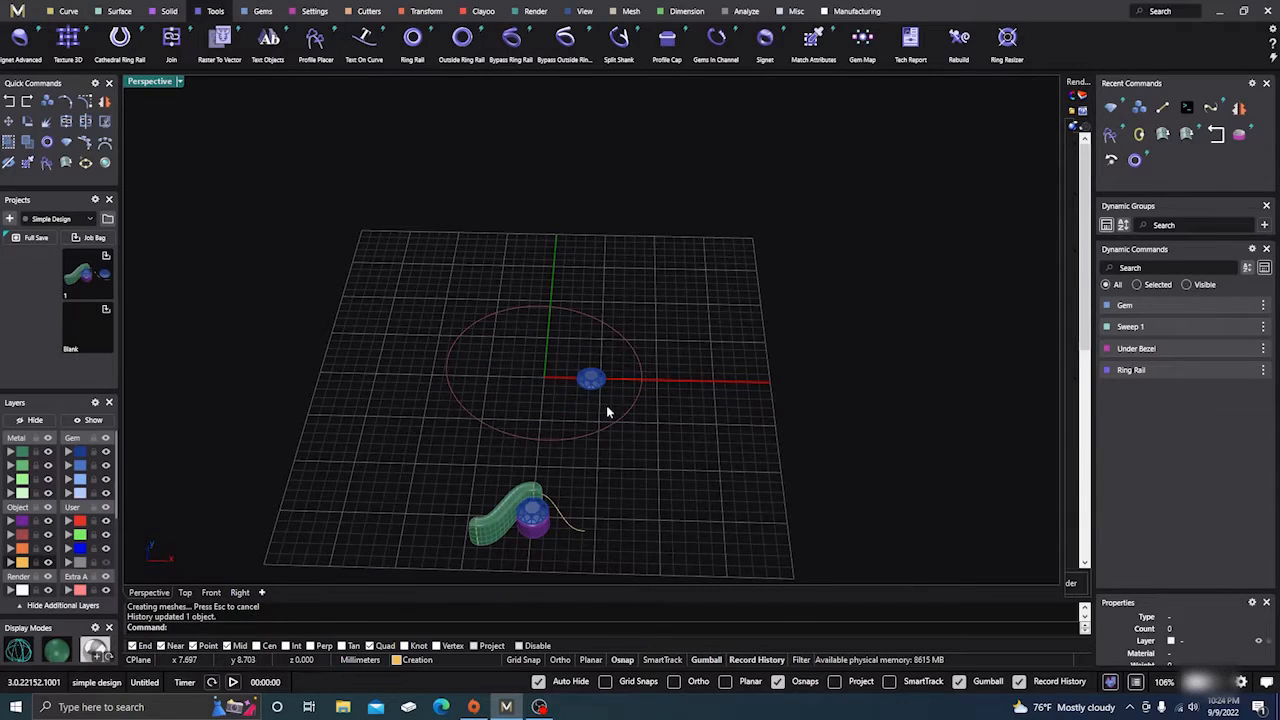
click(591, 380)
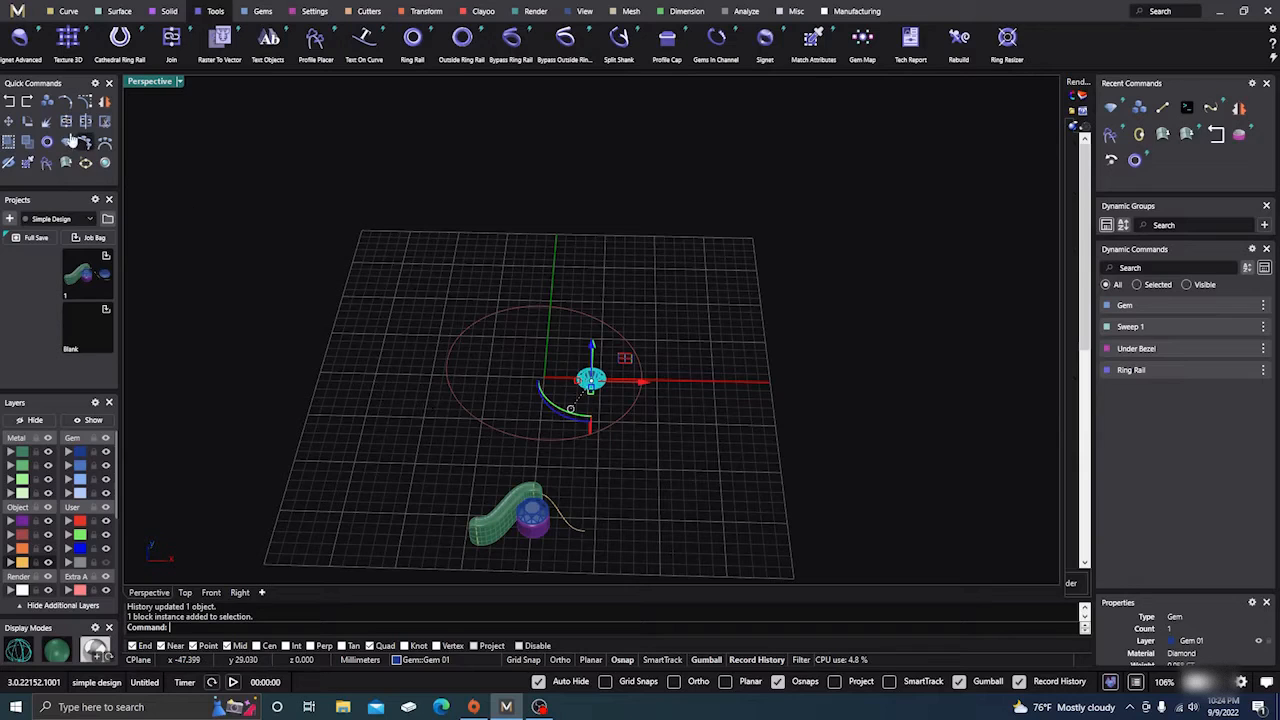
click(9, 103)
Window-select the shank, bezel, gems and curves and move them out in front of the ring rail
click(496, 236)
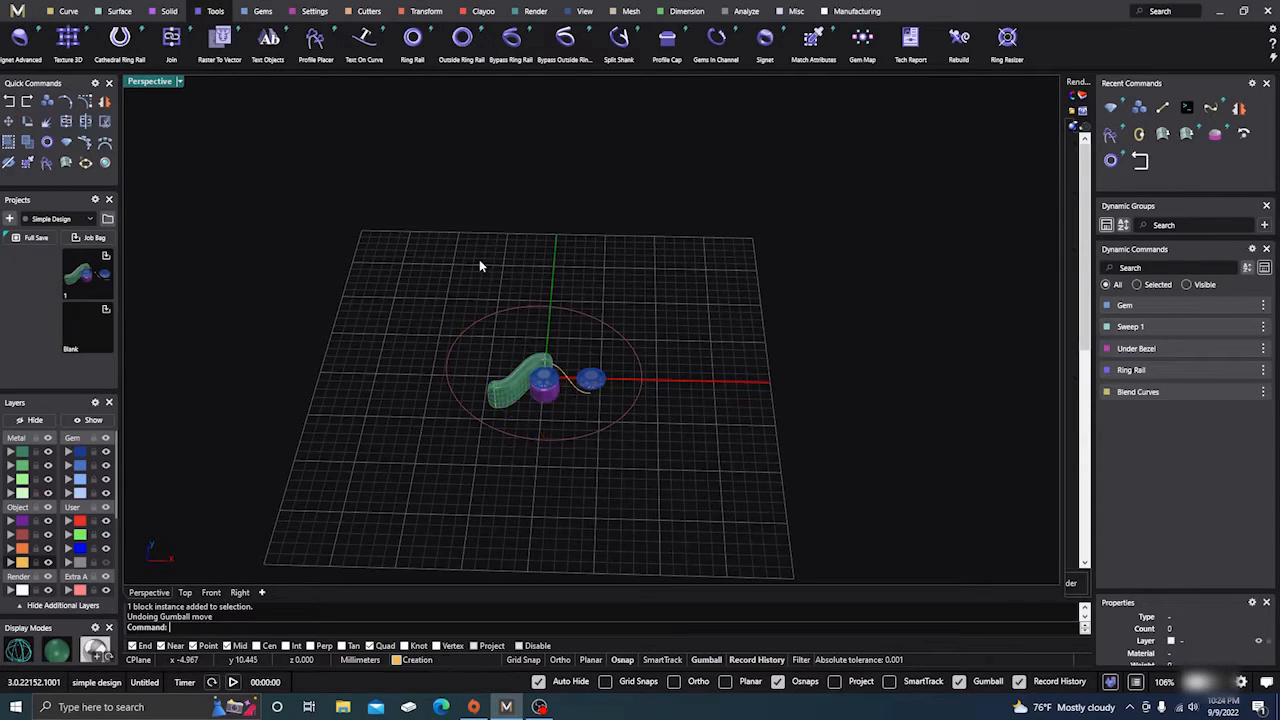
drag(472, 248, 620, 470)
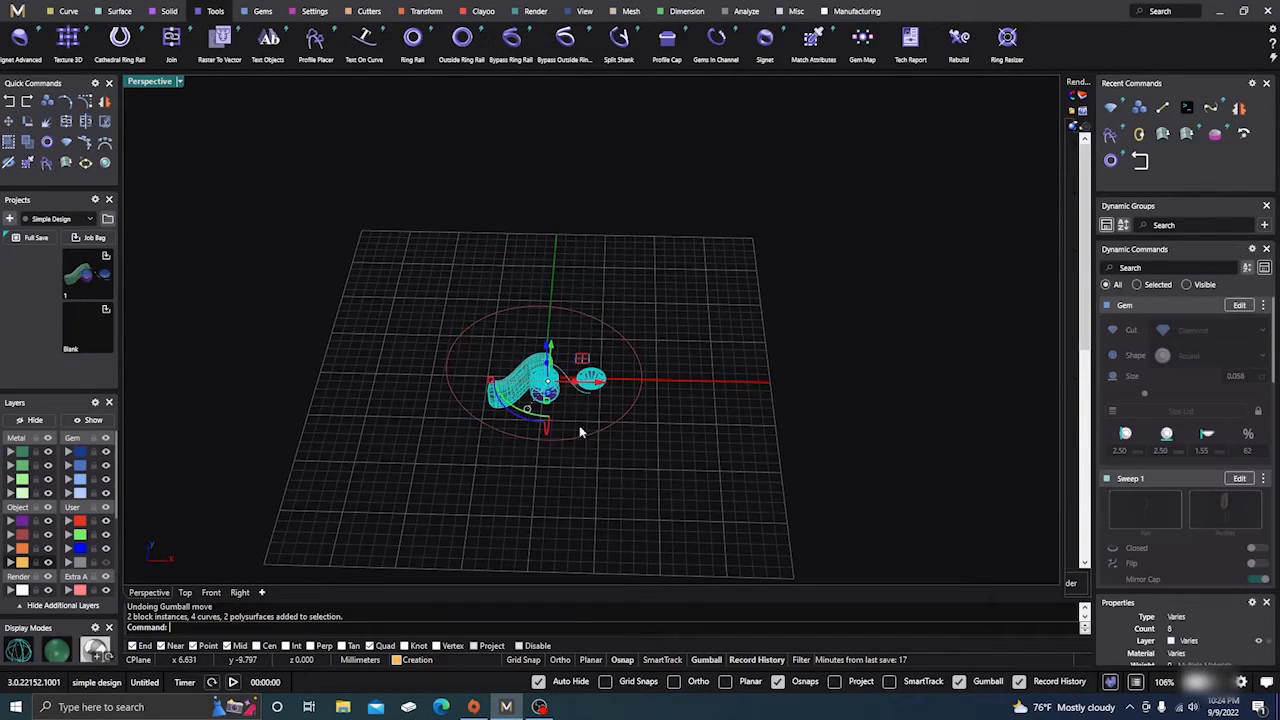
drag(549, 347, 537, 490)
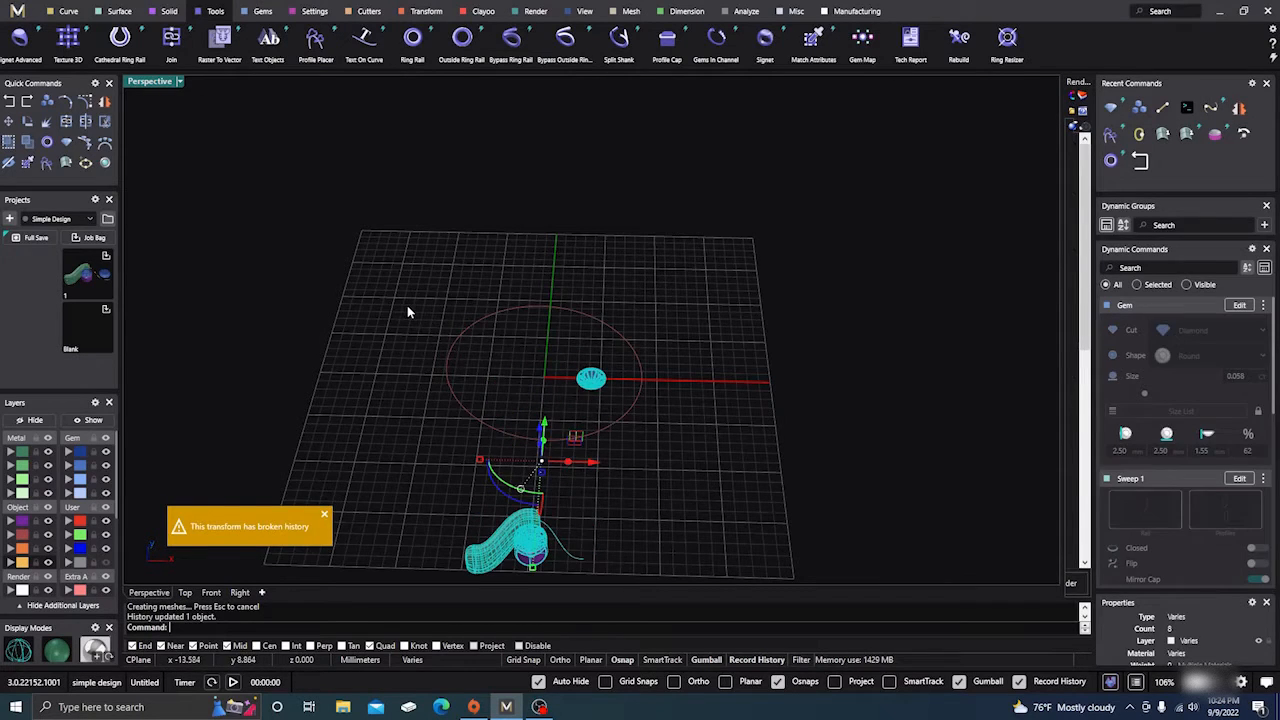
click(402, 305)
right_drag(397, 306, 415, 345)
right_drag(507, 228, 583, 314)
Delete the leftover gem at the circle's centre and select the ring rail circle
click(580, 318)
key(Delete)
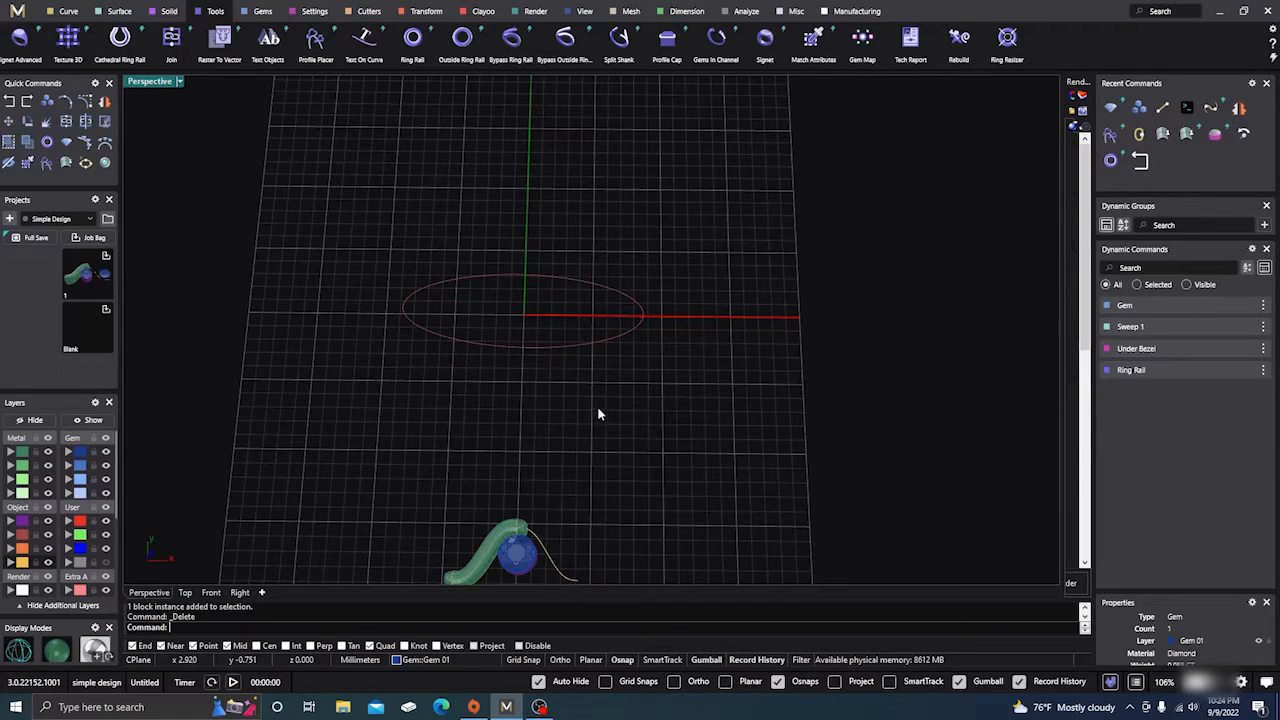
scroll(634, 386, down, 3)
right_drag(634, 386, 641, 340)
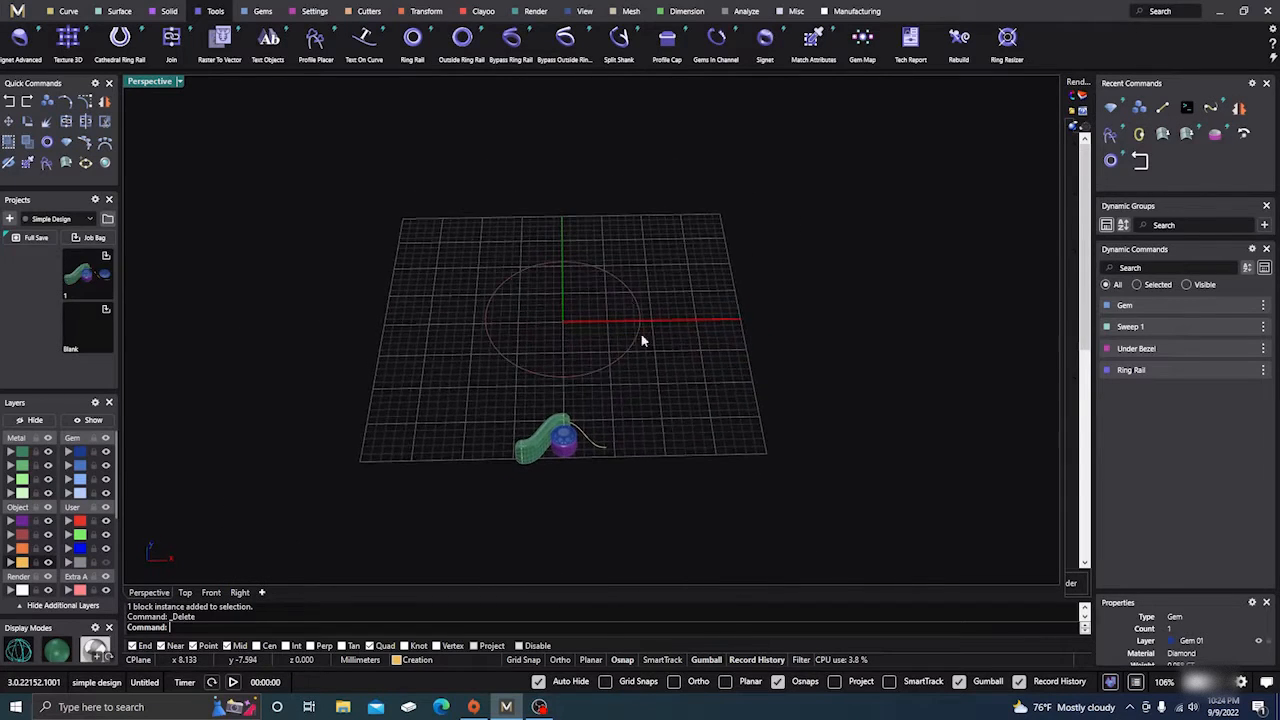
click(579, 260)
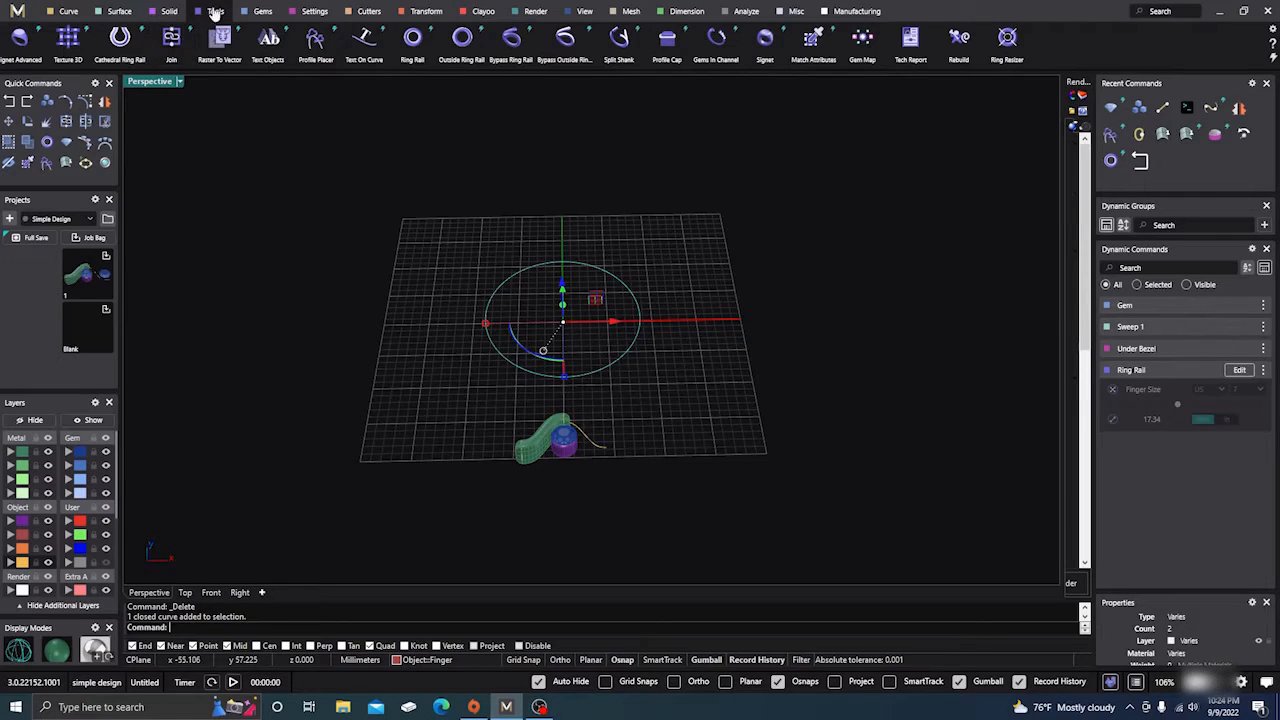
click(258, 13)
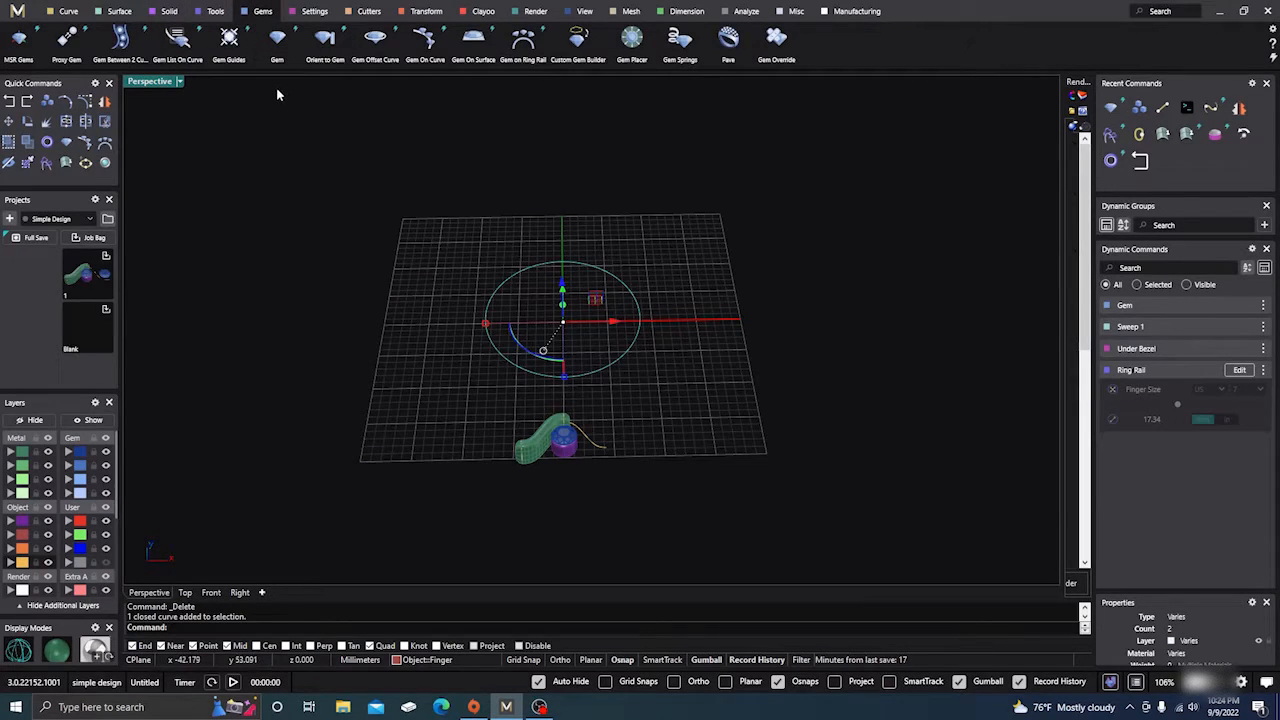
Start Gem On Curve along the ring rail circle and inspect the gem row preview
click(425, 40)
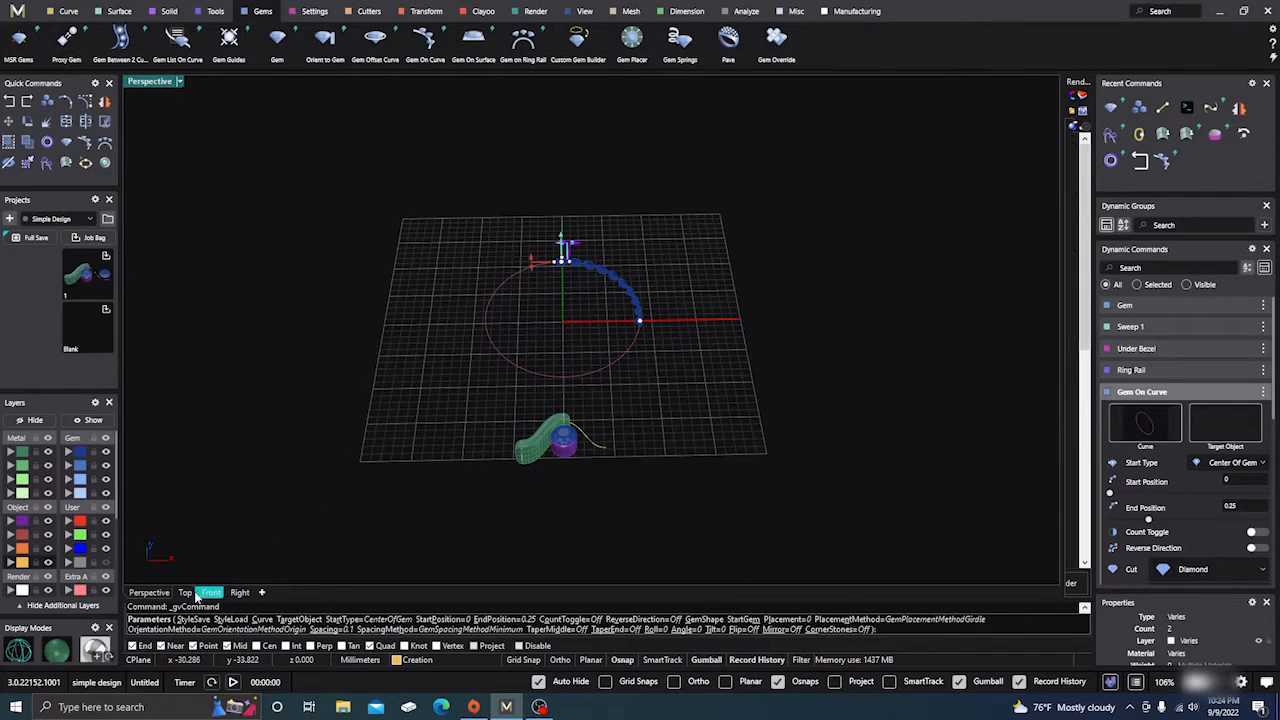
click(185, 592)
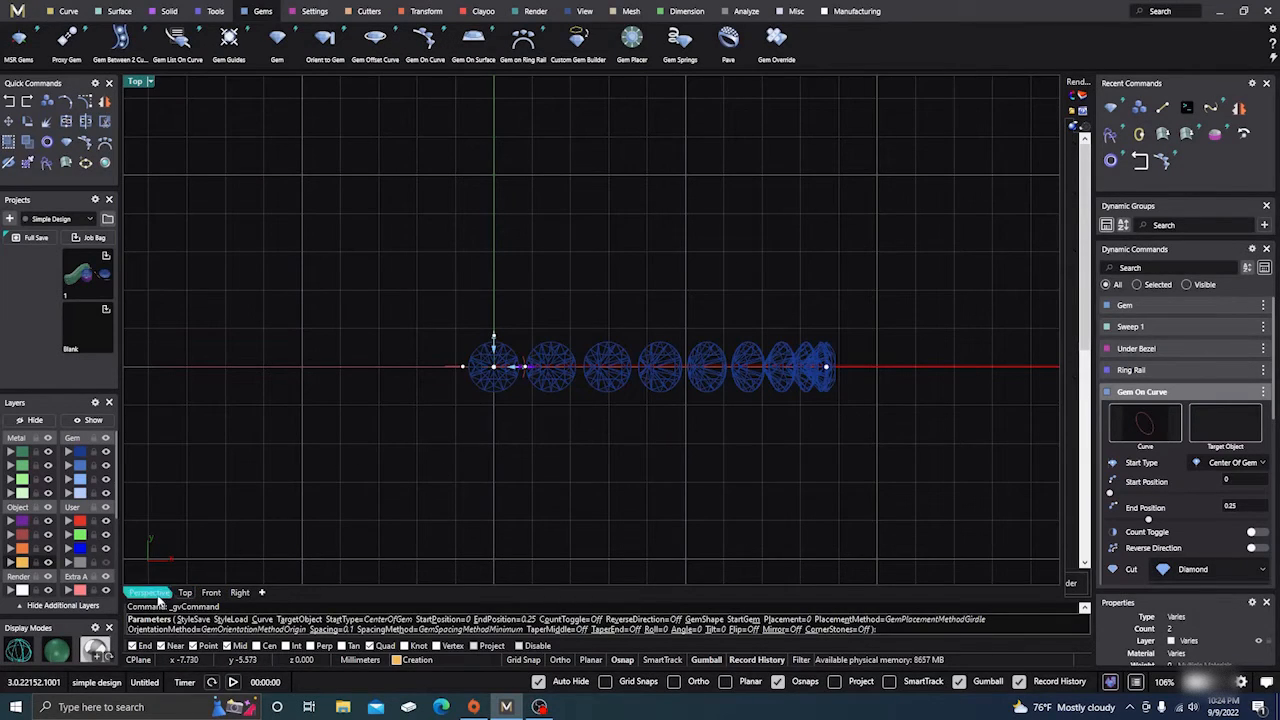
click(149, 592)
right_drag(368, 478, 846, 372)
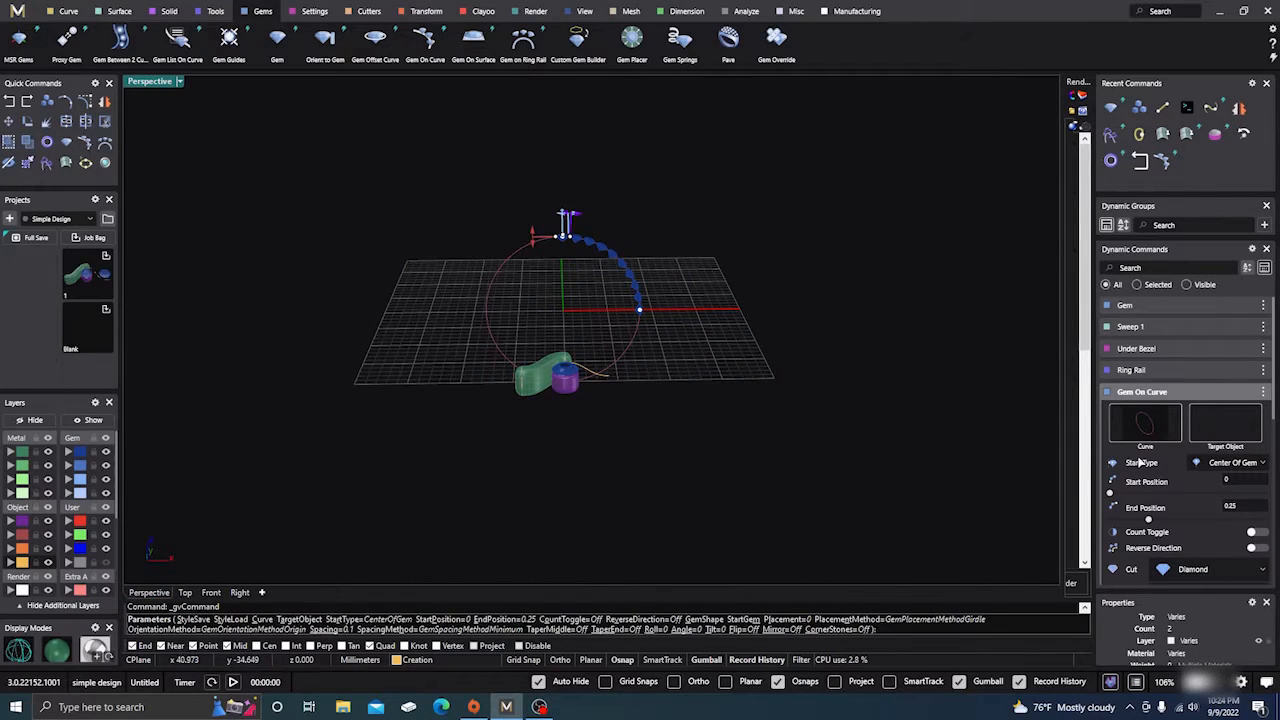
scroll(1150, 462, down, 2)
scroll(1150, 462, down, 2)
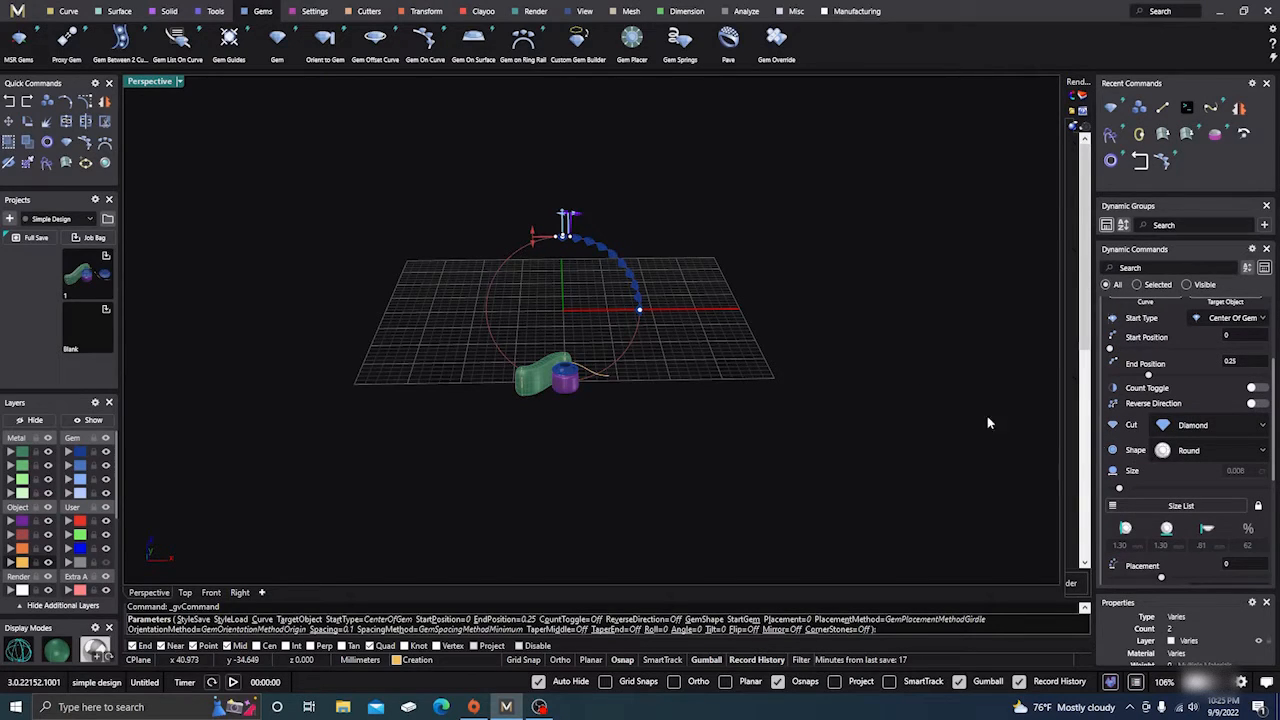
scroll(547, 270, up, 3)
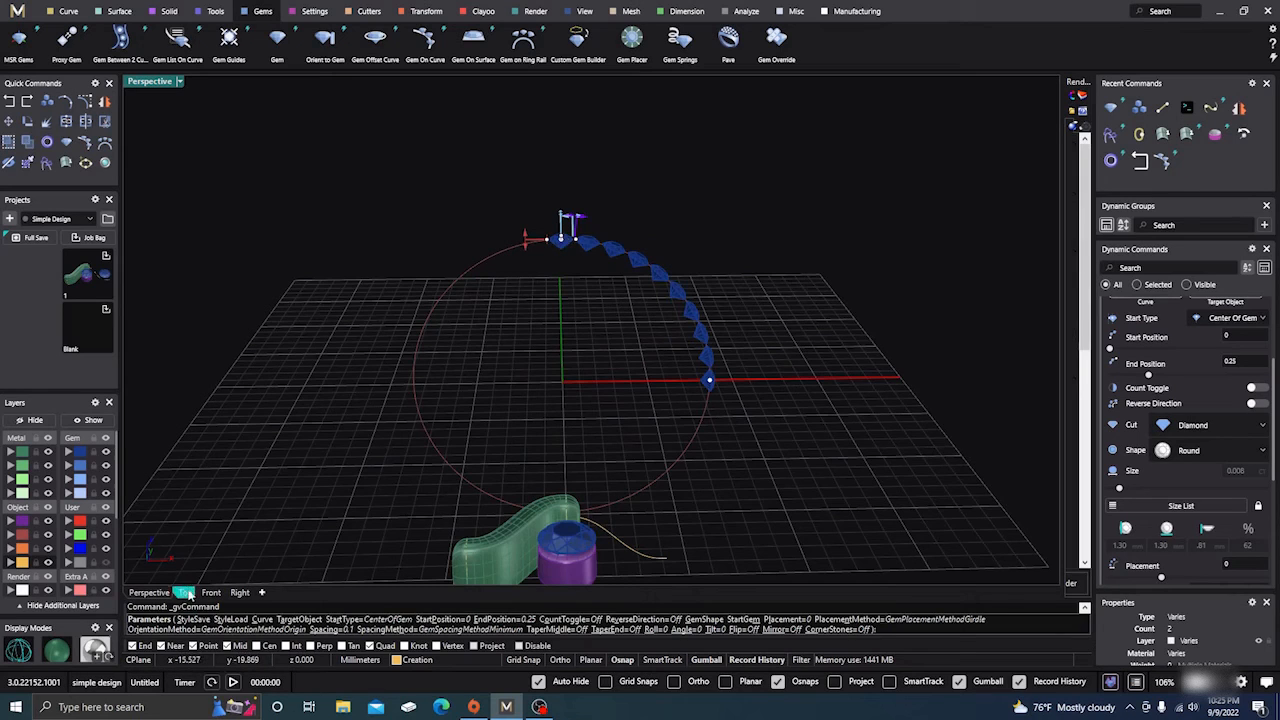
In Front view, set the gem row's start position to 0.856 and end position to 0.144
click(208, 594)
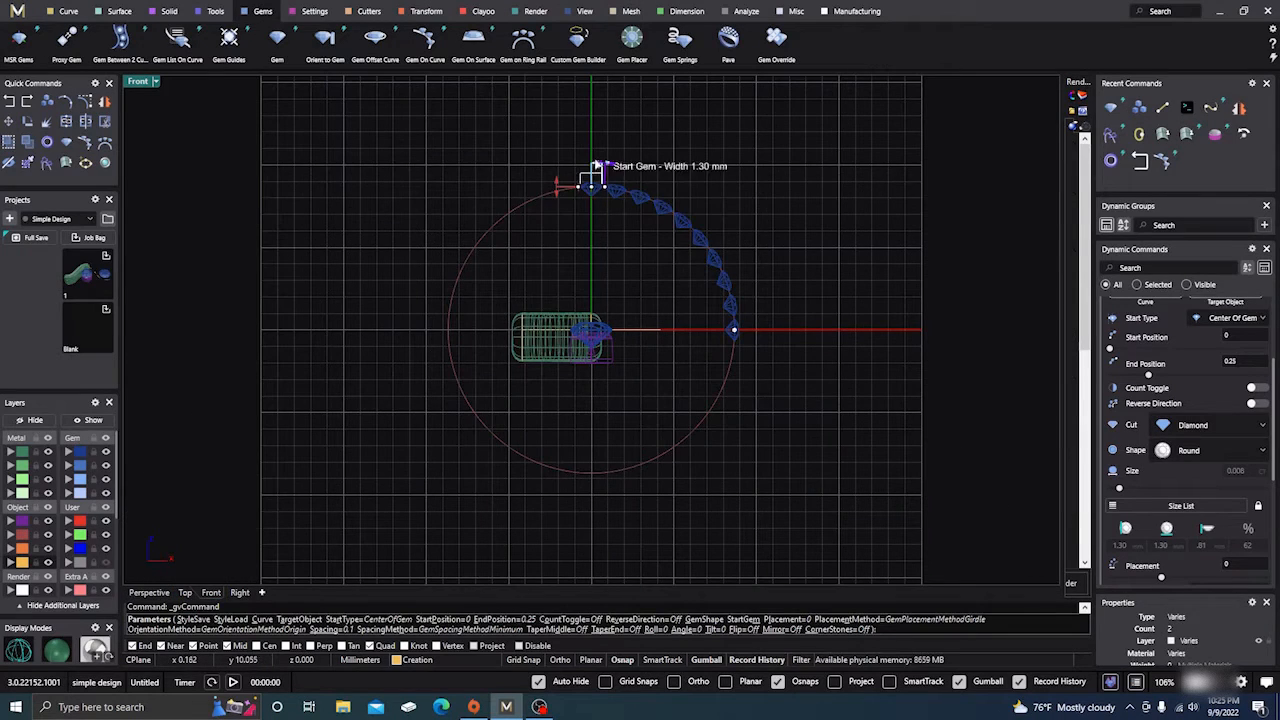
scroll(617, 132, up, 4)
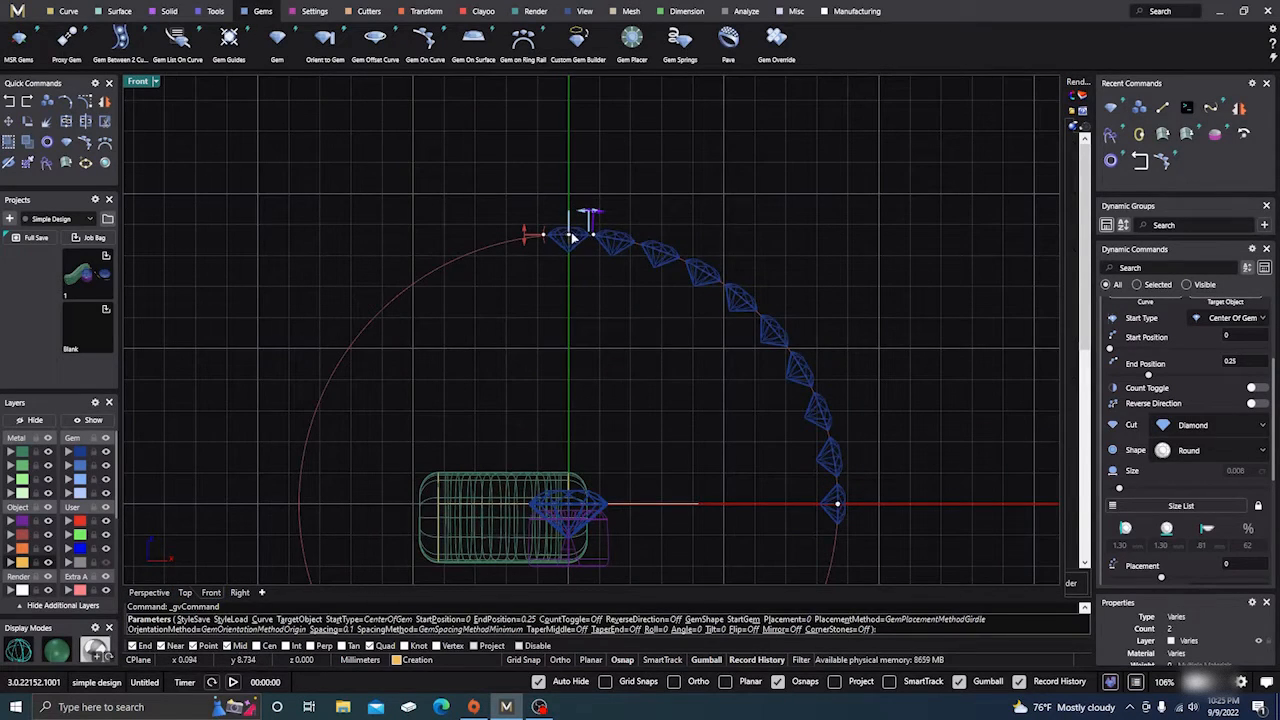
drag(566, 238, 363, 357)
scroll(364, 356, up, 5)
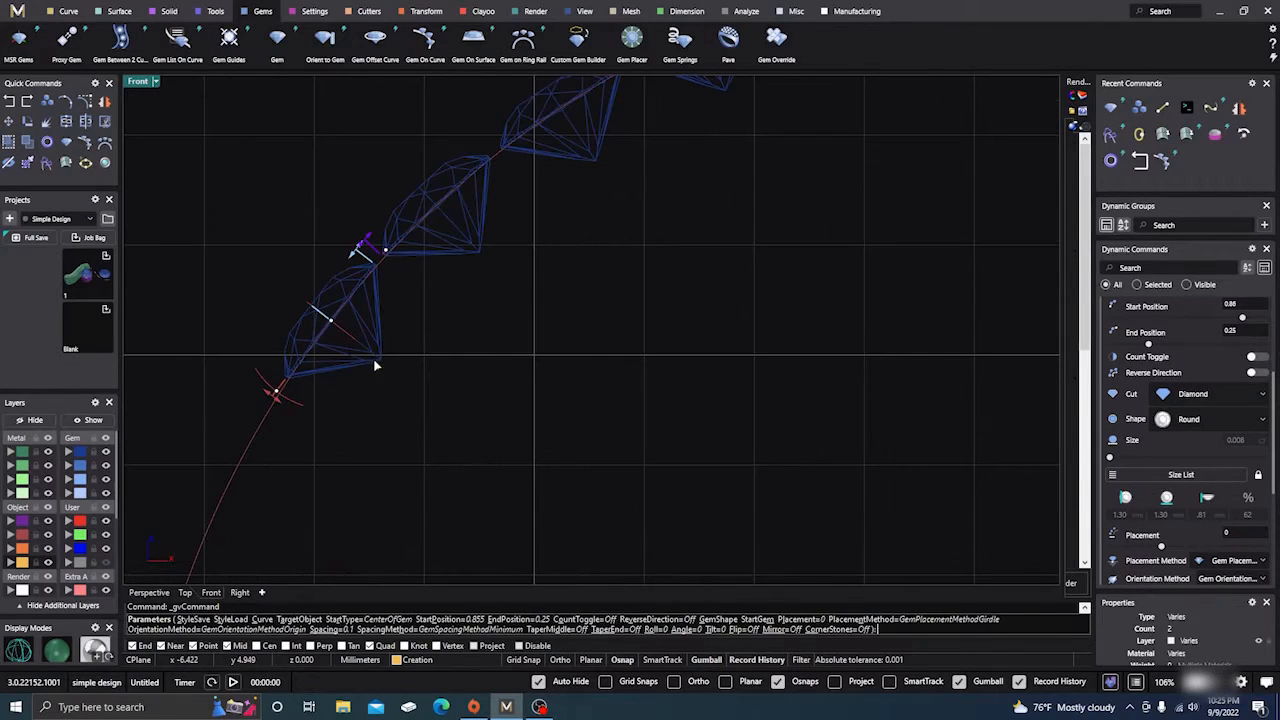
drag(331, 324, 335, 319)
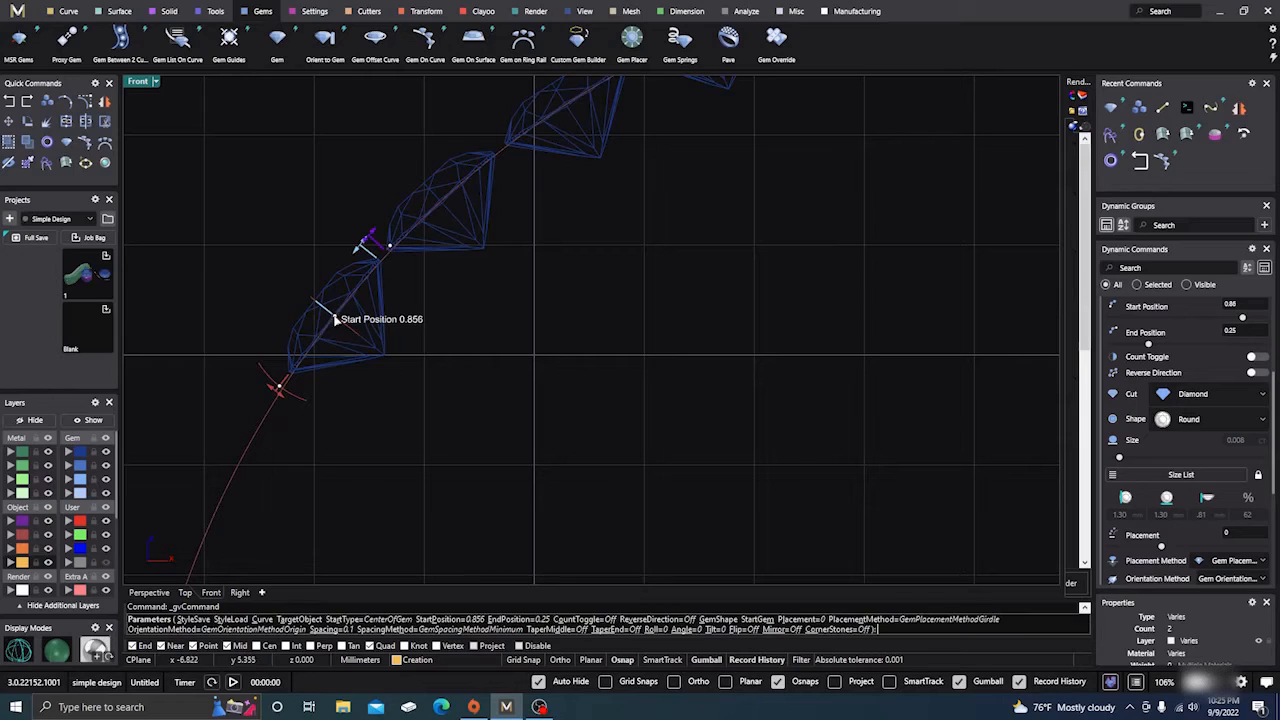
scroll(335, 319, down, 6)
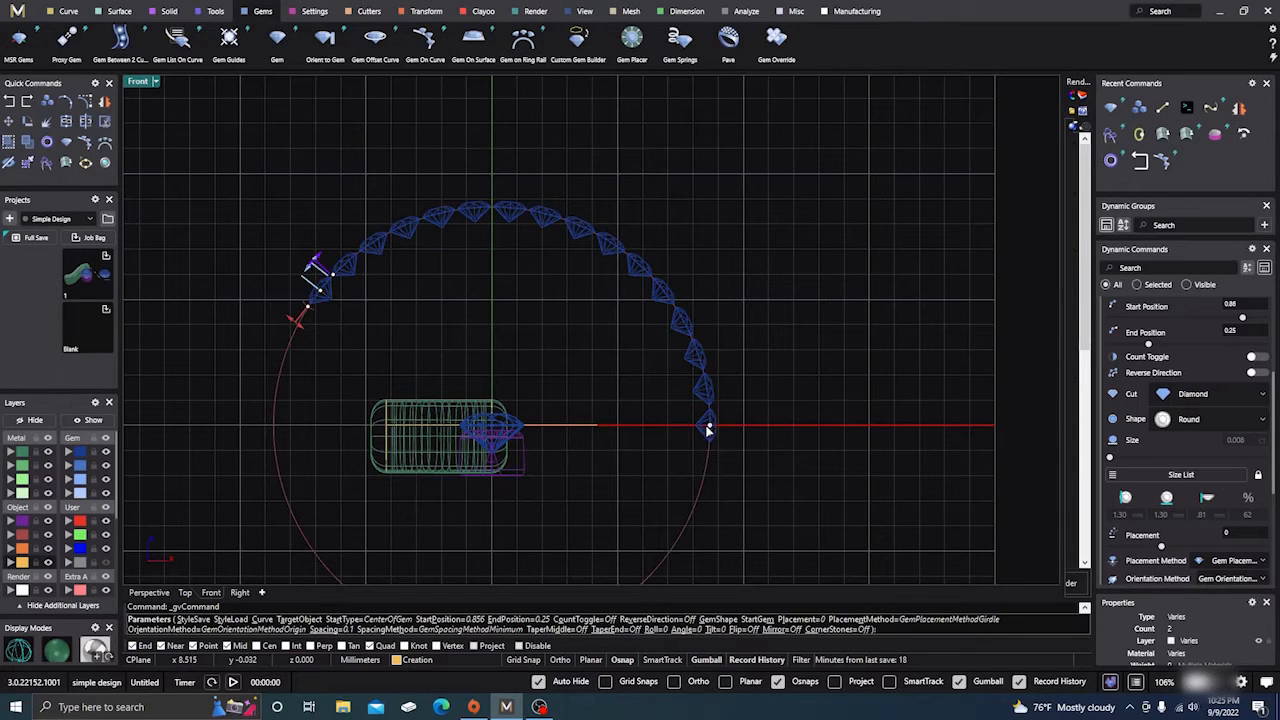
drag(712, 428, 679, 285)
scroll(663, 292, up, 4)
scroll(661, 295, up, 2)
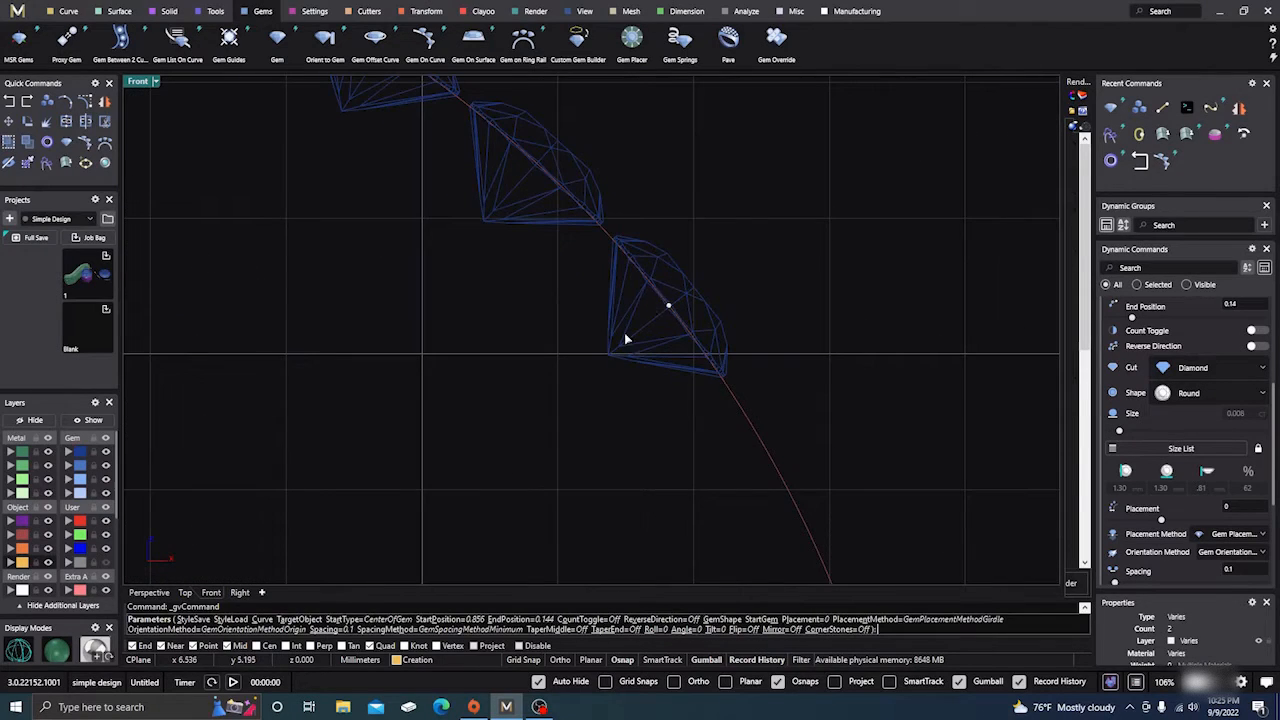
scroll(731, 334, down, 7)
scroll(492, 300, up, 6)
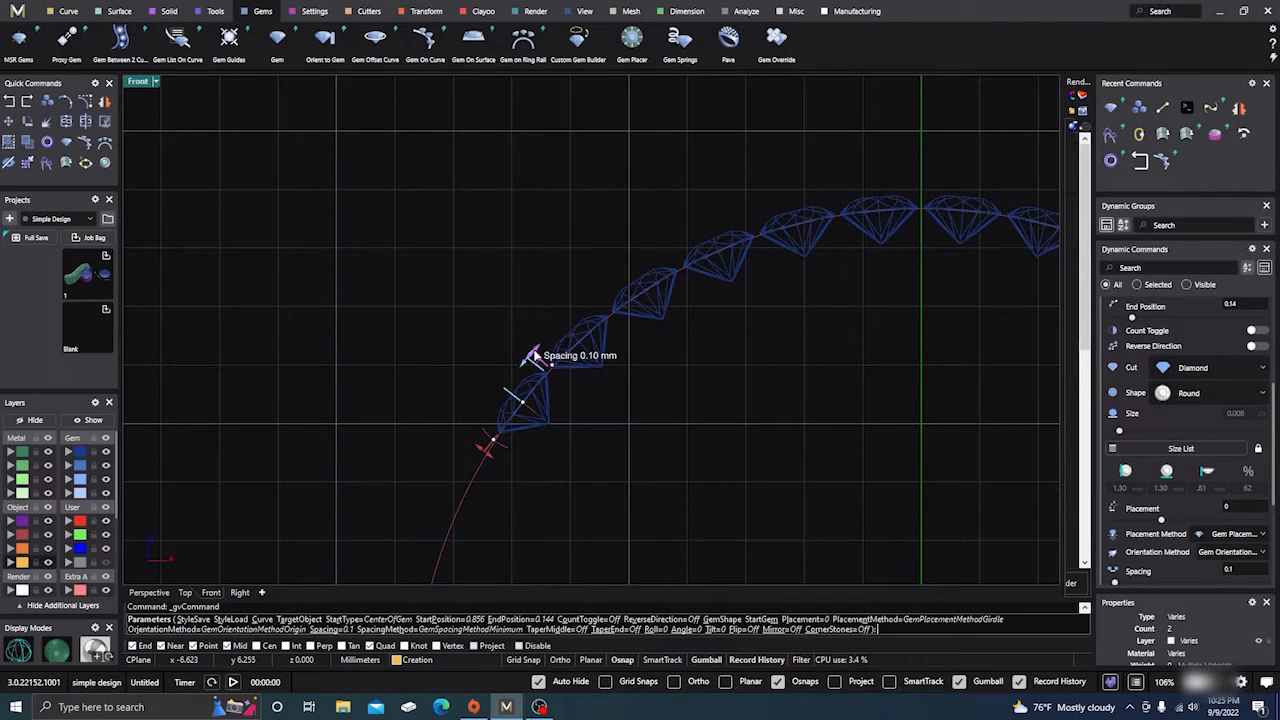
Increase the gem spacing to 1 and enlarge the gems to about 2.5 mm wide
drag(534, 357, 573, 317)
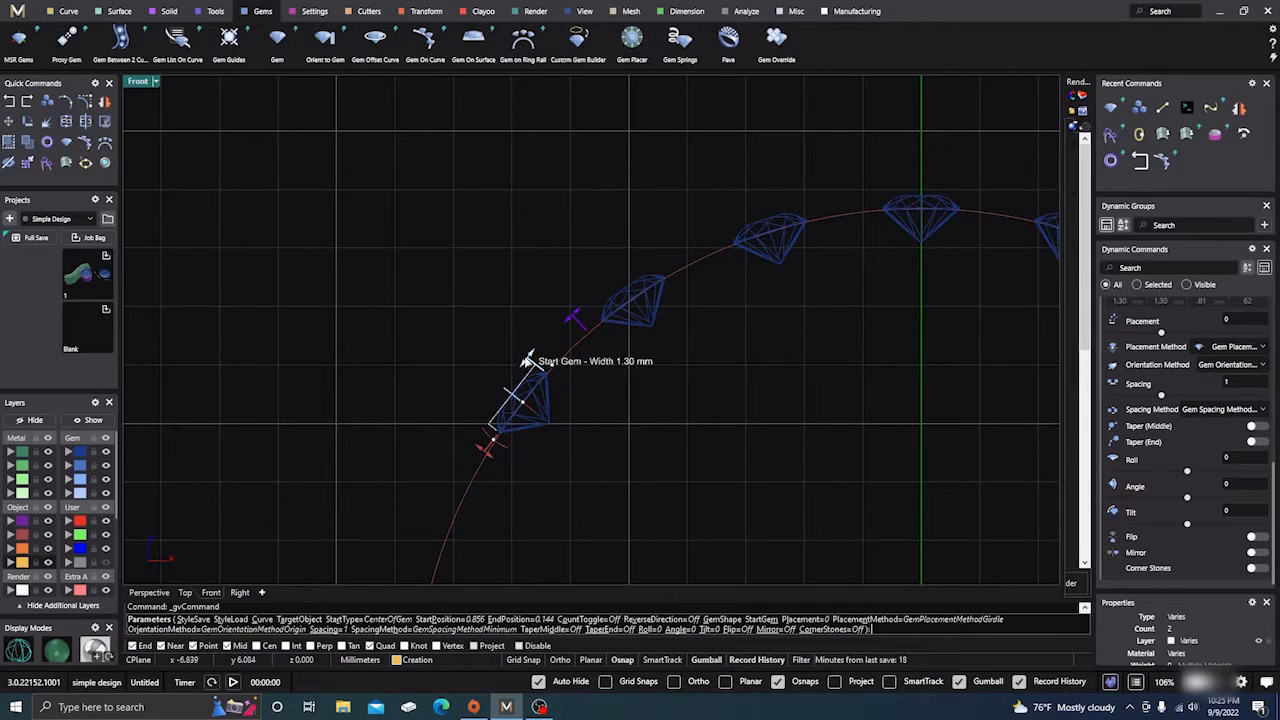
drag(525, 358, 546, 337)
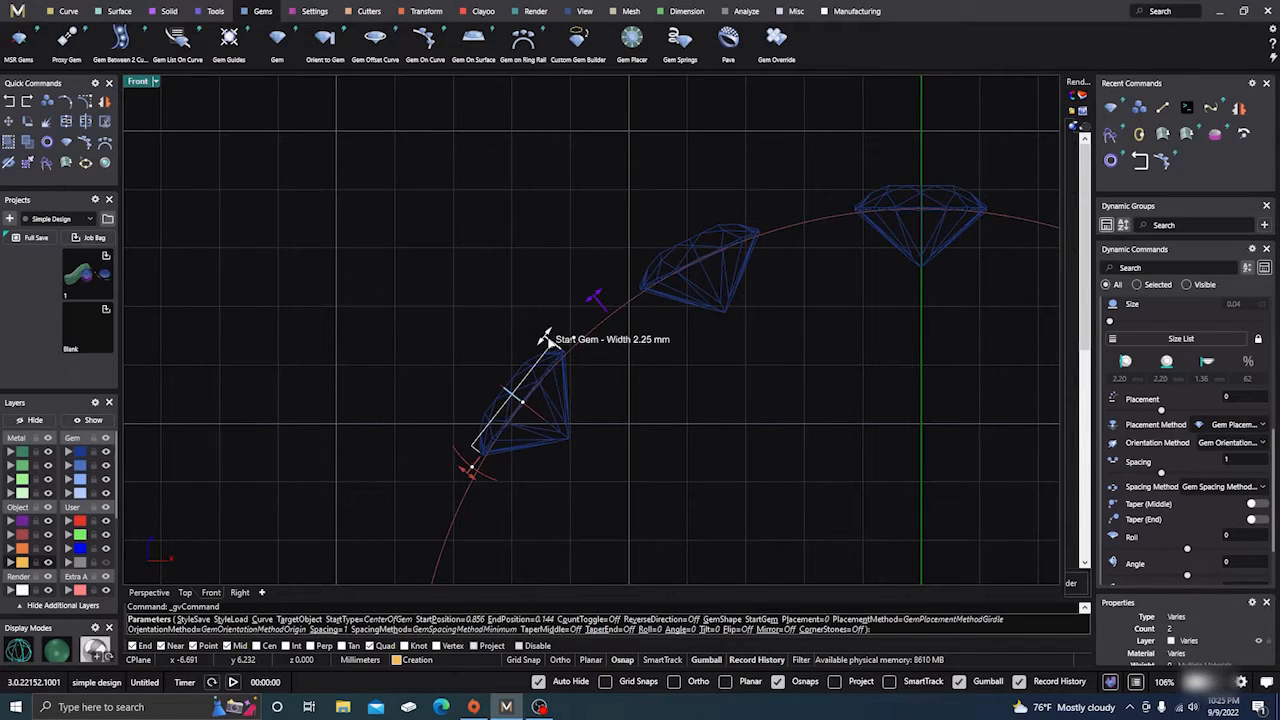
drag(546, 337, 556, 330)
scroll(524, 325, down, 4)
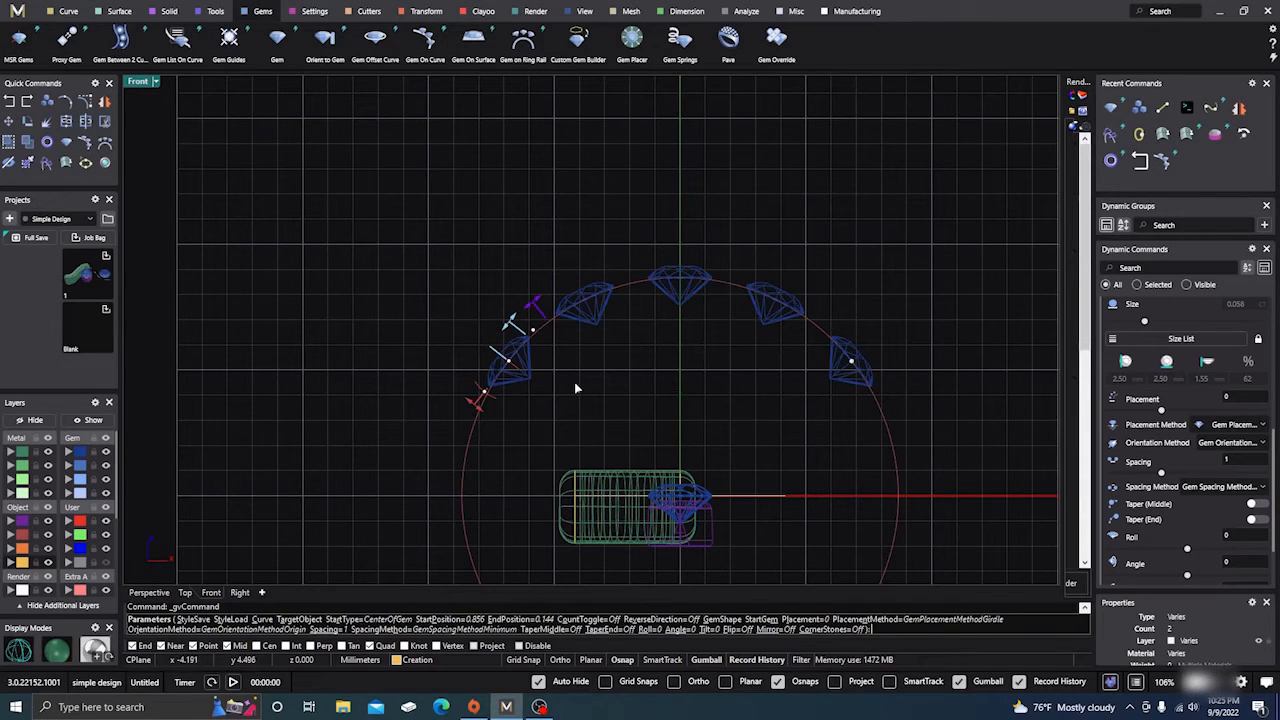
Lift the gems off the ring curve, trying placement 3 then settling on 2.5
mouse_move(478, 406)
drag(477, 405, 440, 366)
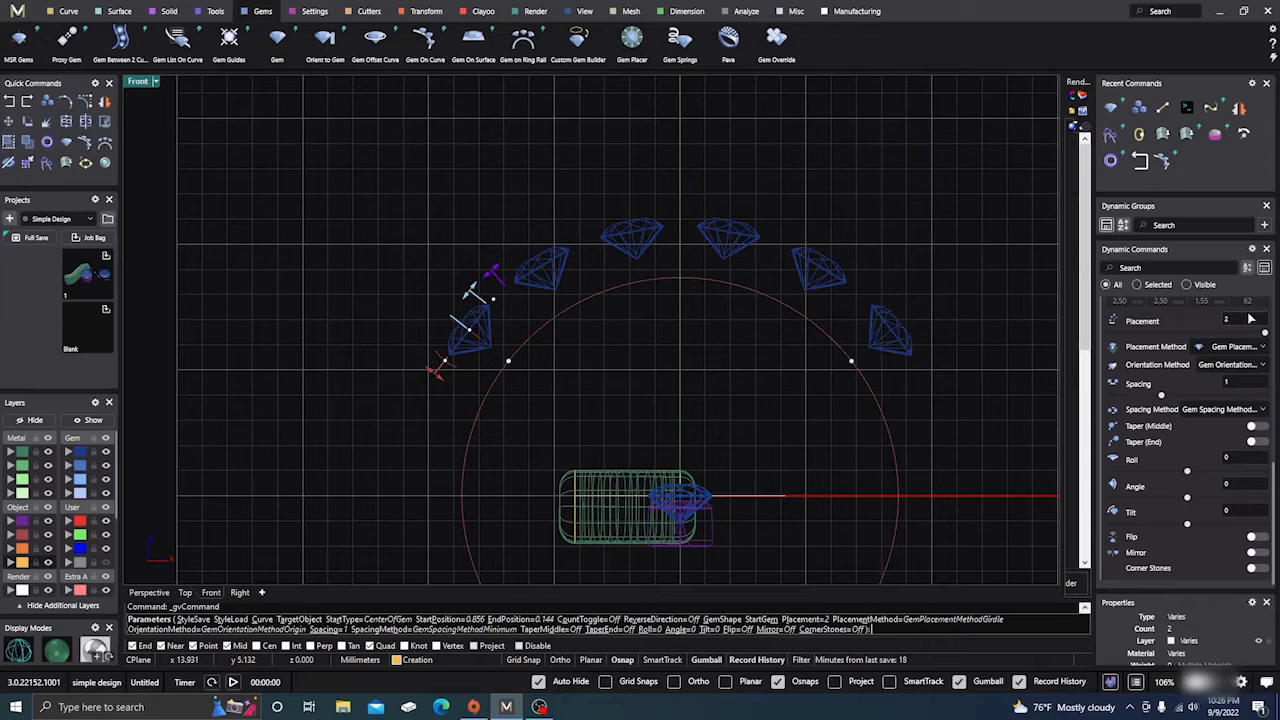
click(1230, 321)
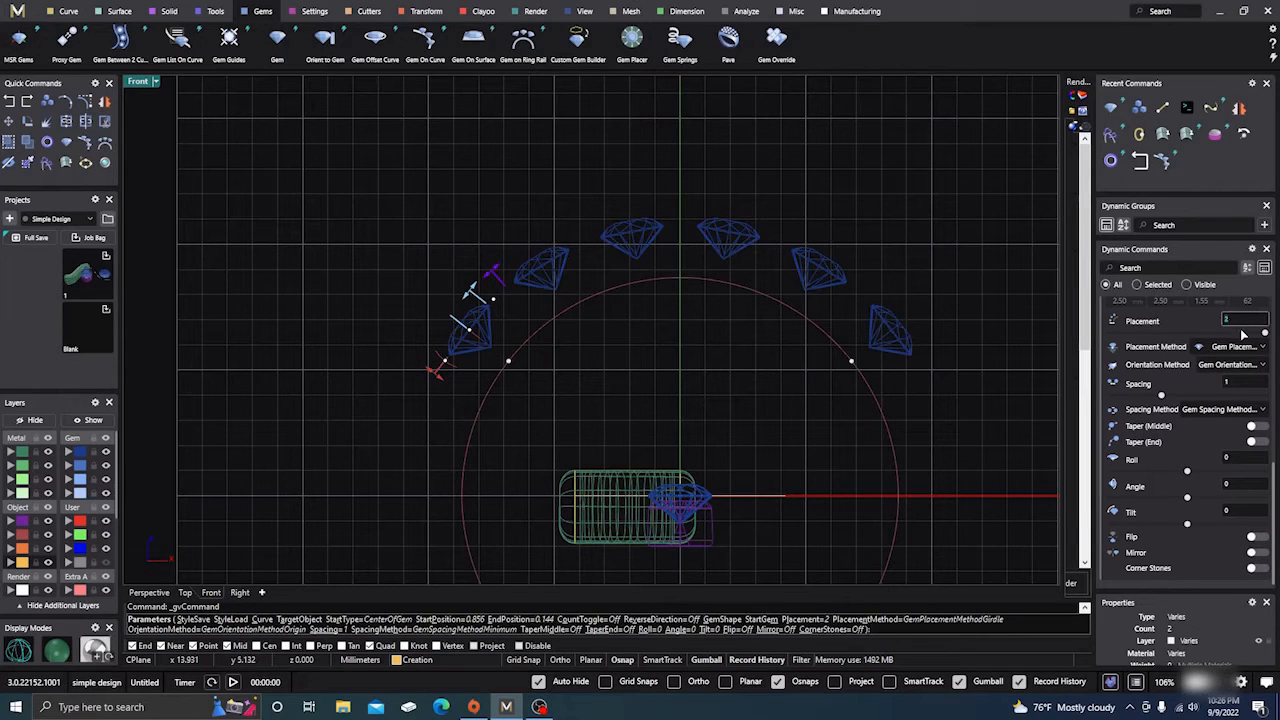
text(3)
key(Return)
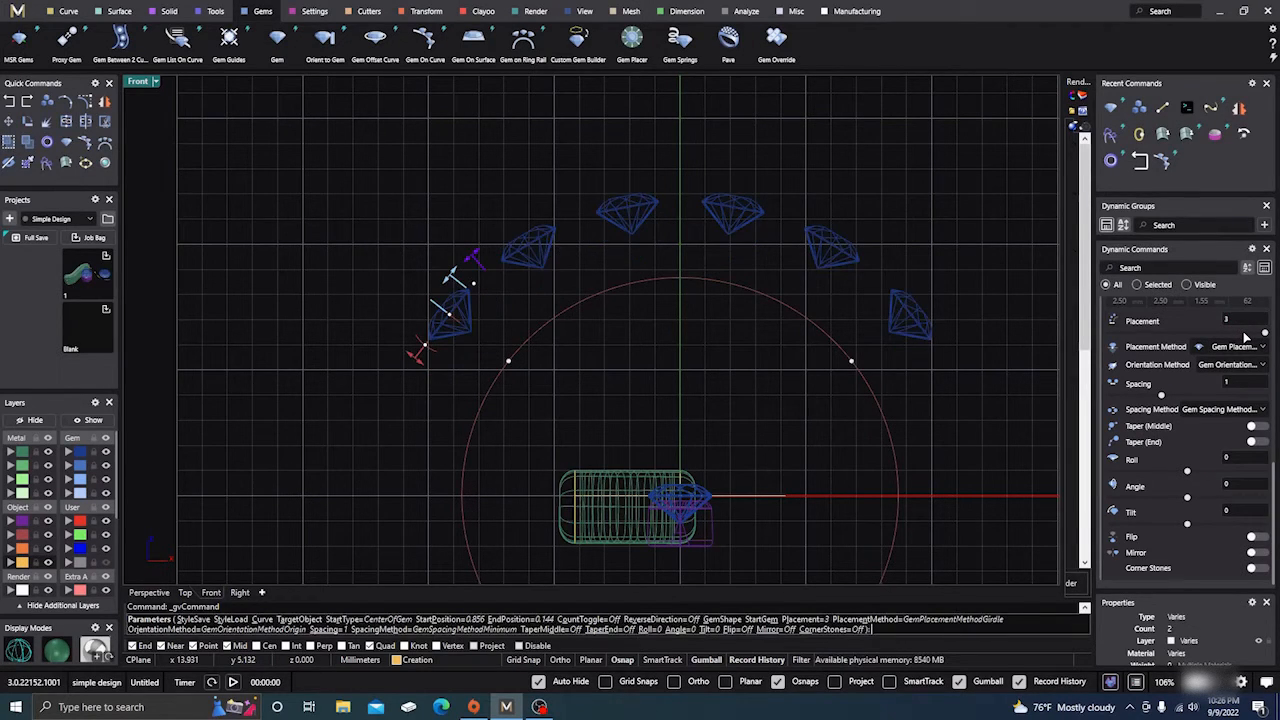
click(1233, 322)
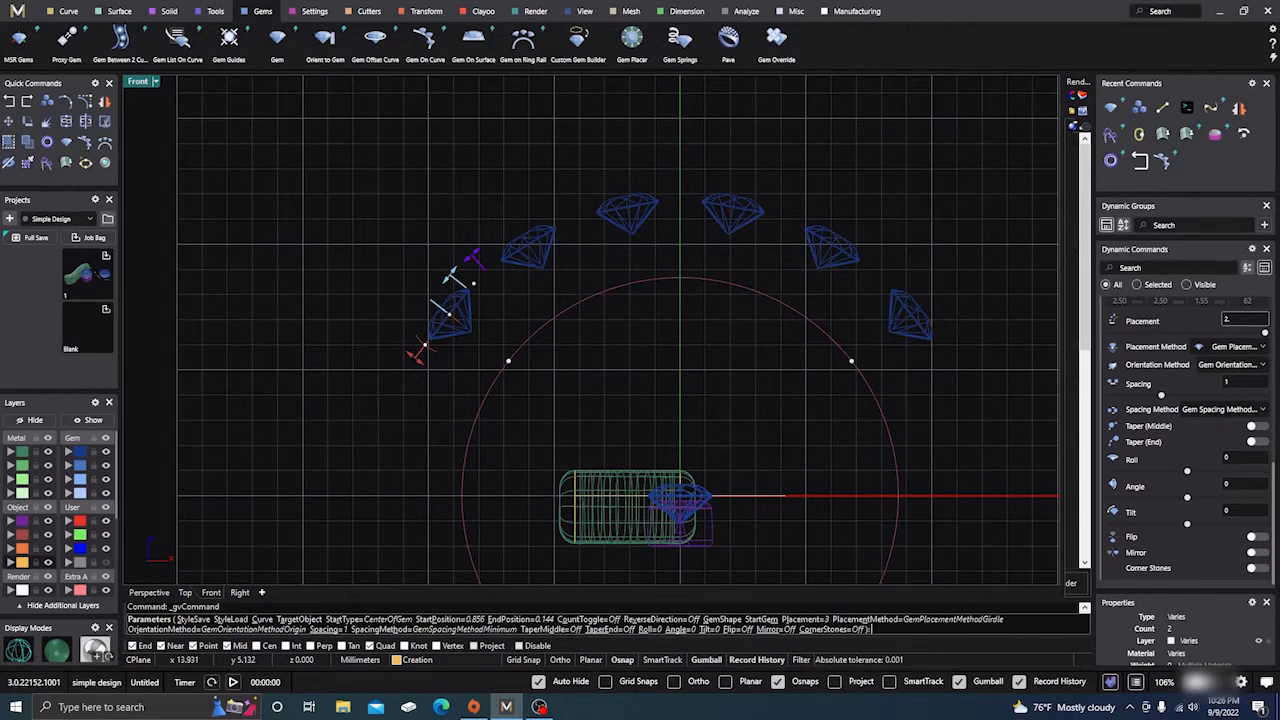
text(2.5)
key(Return)
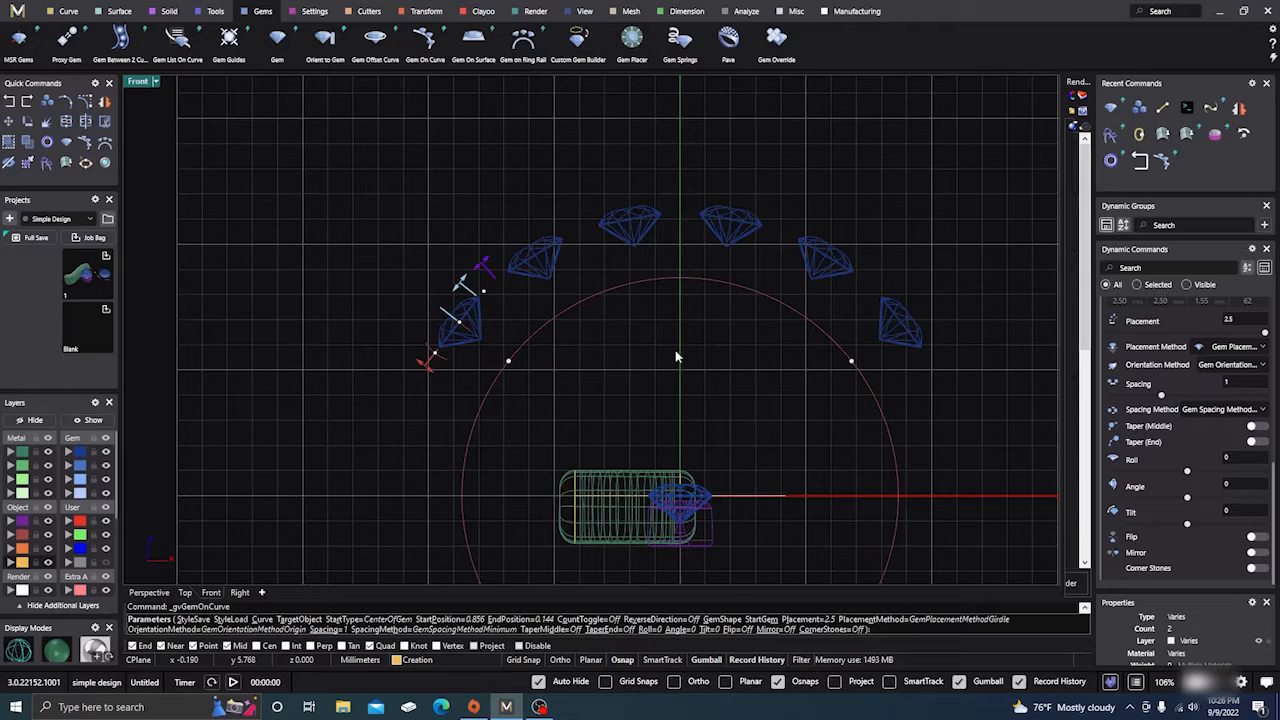
Commit the Gem On Curve row and orbit the perspective view to review the arching diamonds
key(Return)
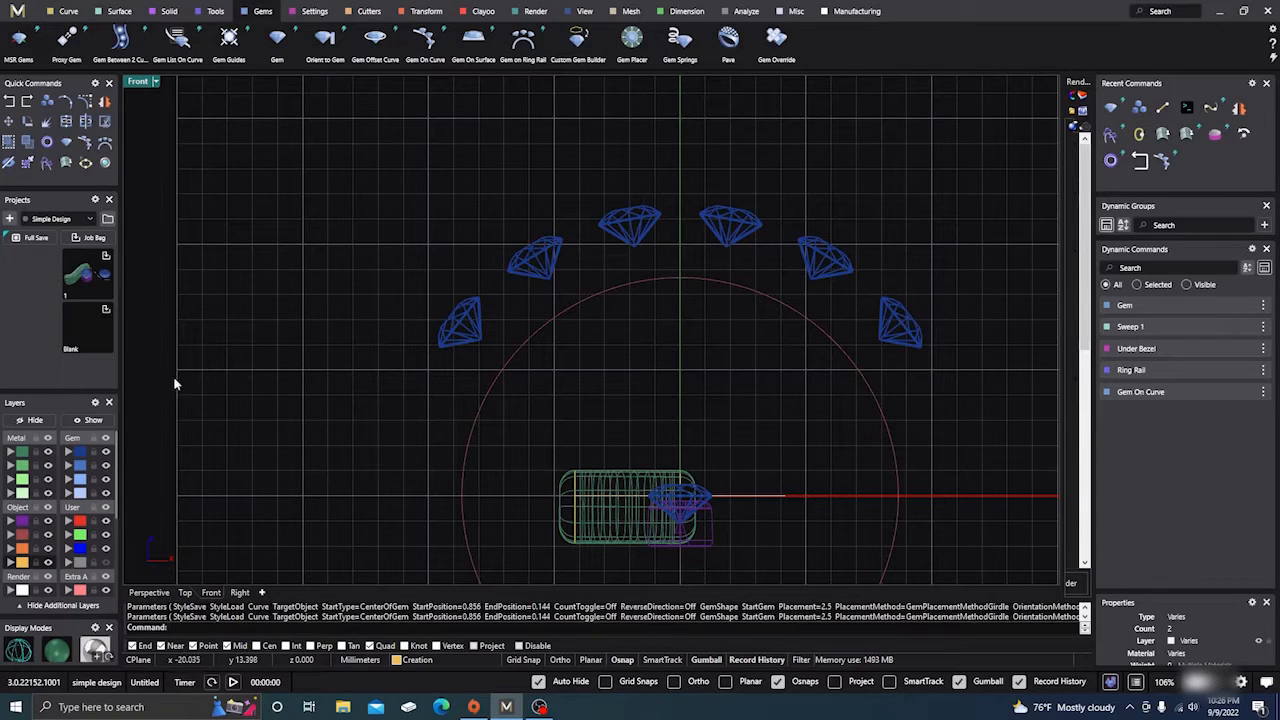
click(150, 592)
right_drag(608, 328, 596, 420)
scroll(613, 329, down, 5)
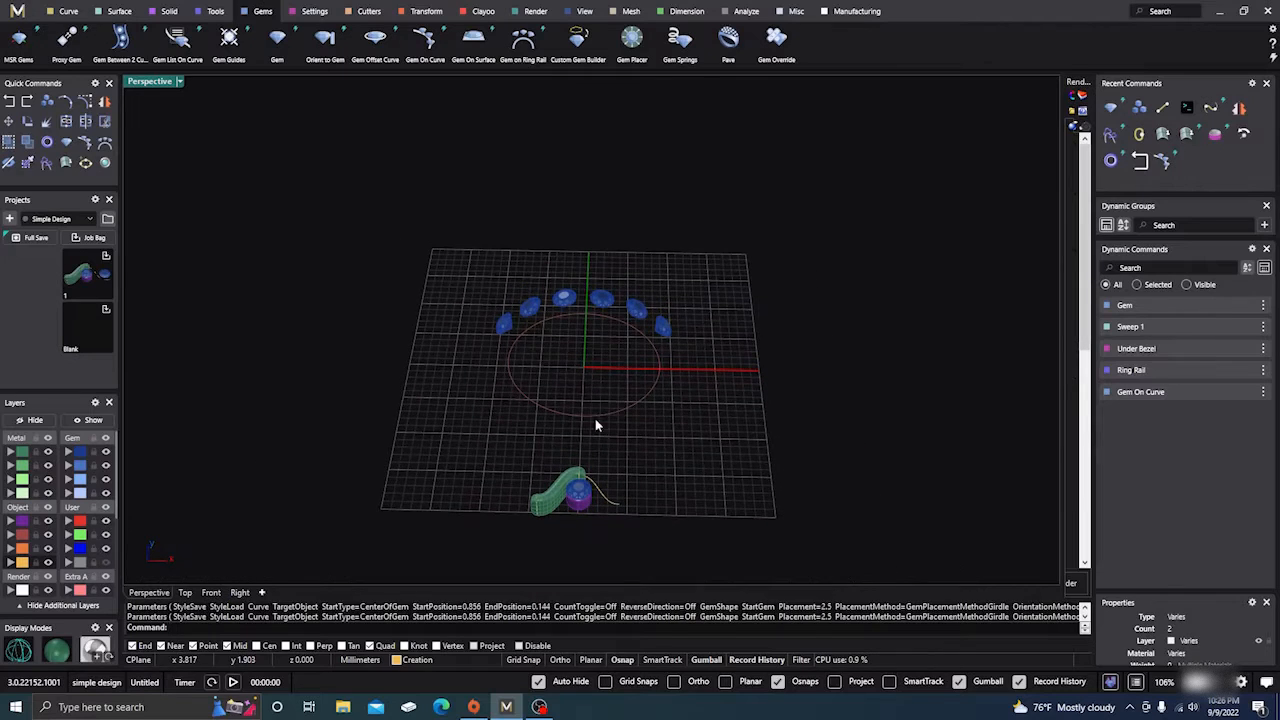
scroll(596, 426, up, 4)
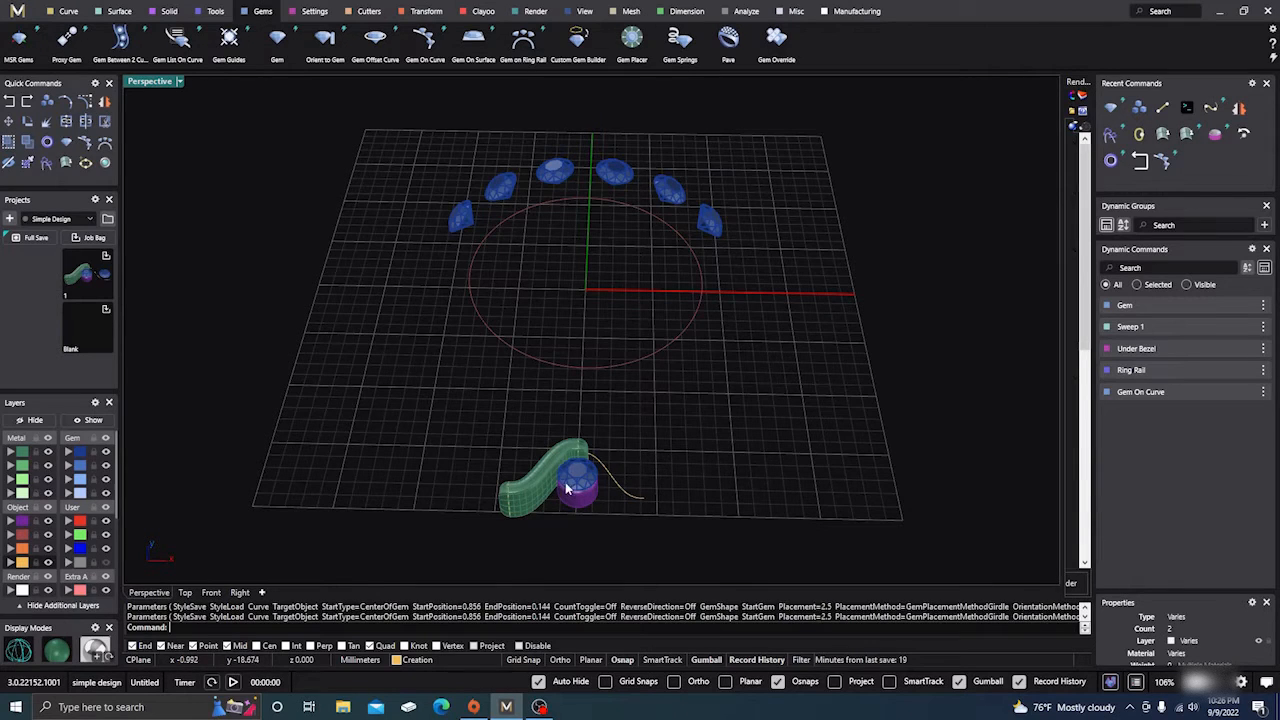
right_drag(704, 418, 651, 443)
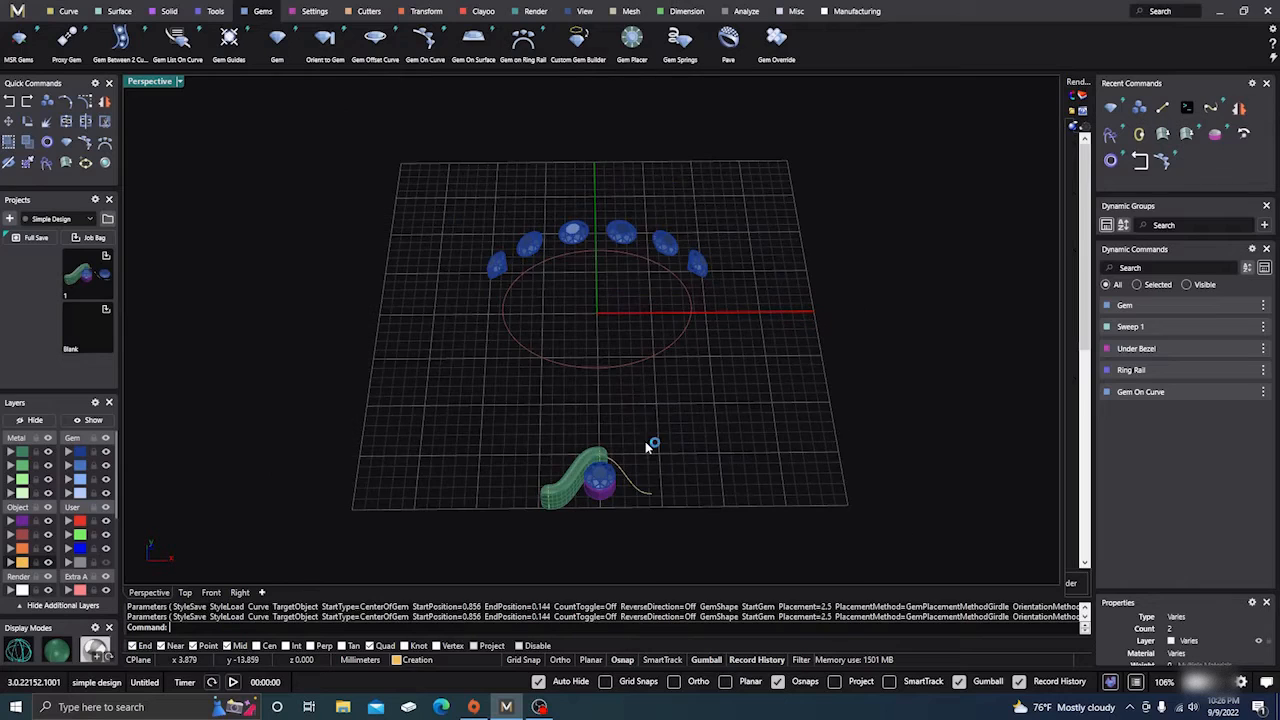
scroll(645, 425, down, 2)
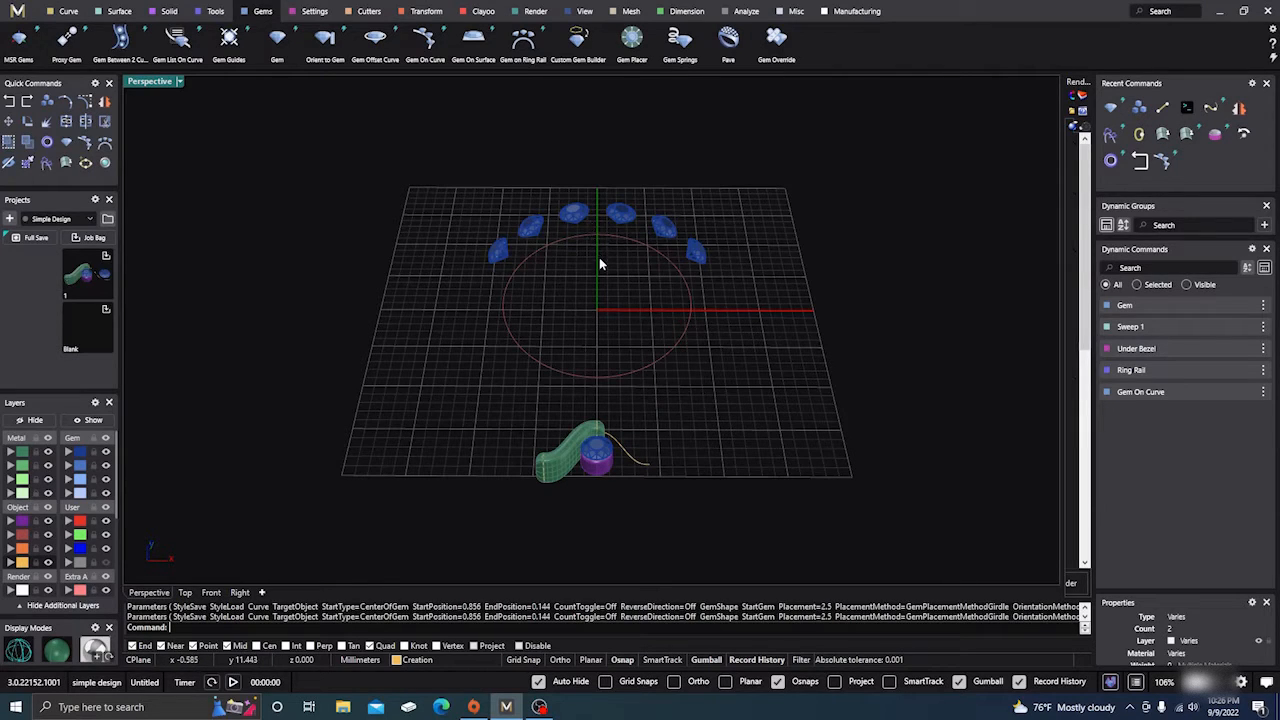
right_drag(597, 290, 589, 306)
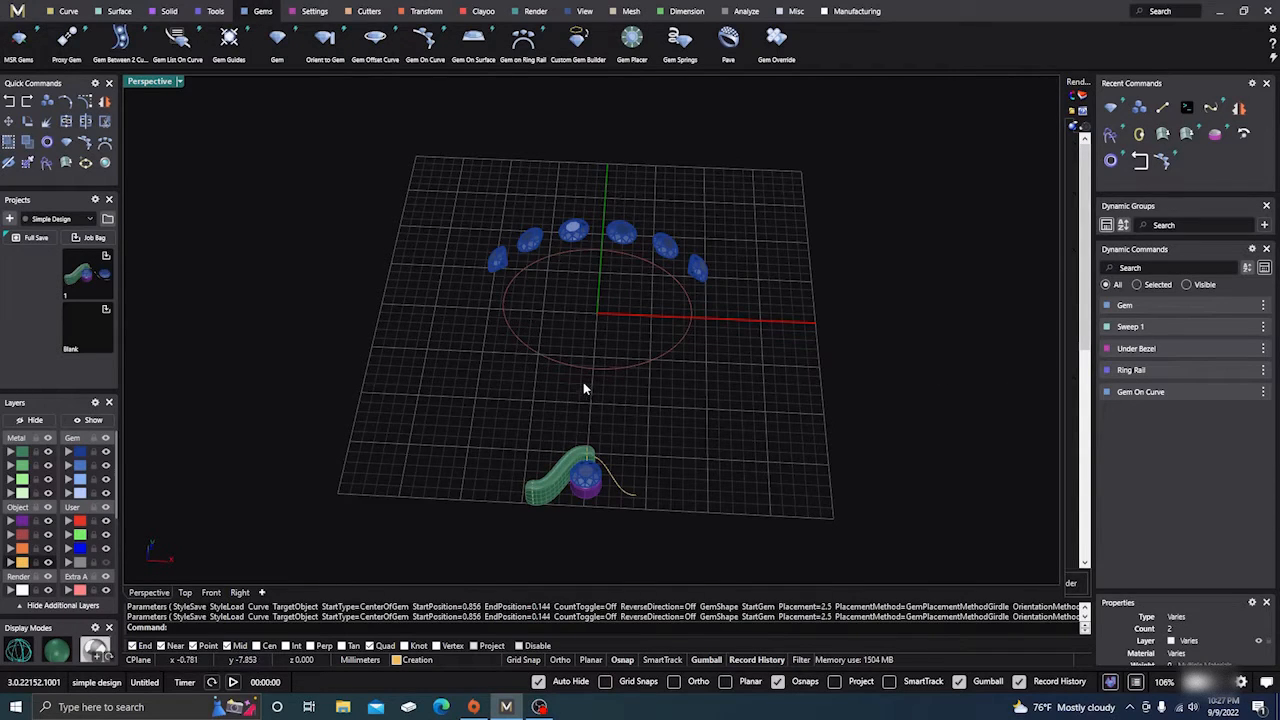
mouse_move(524, 432)
right_down()
mouse_move(526, 397)
mouse_move(530, 422)
right_up()
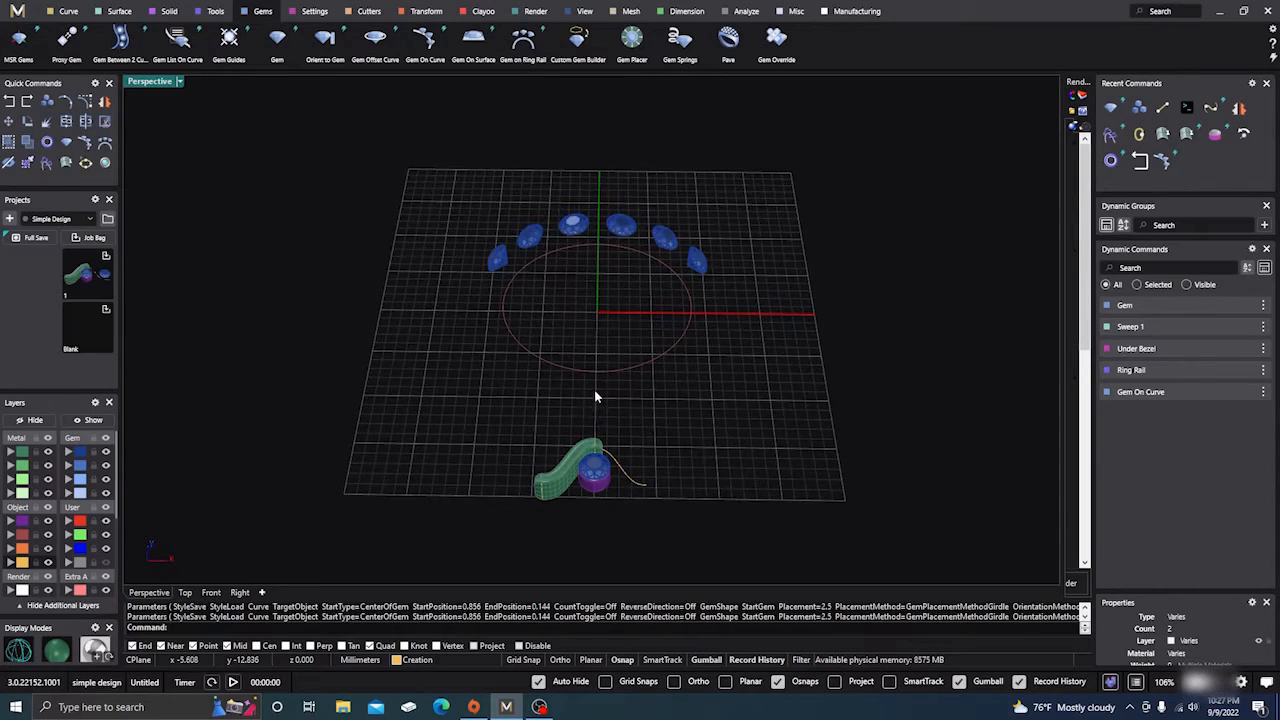
right_drag(594, 397, 613, 411)
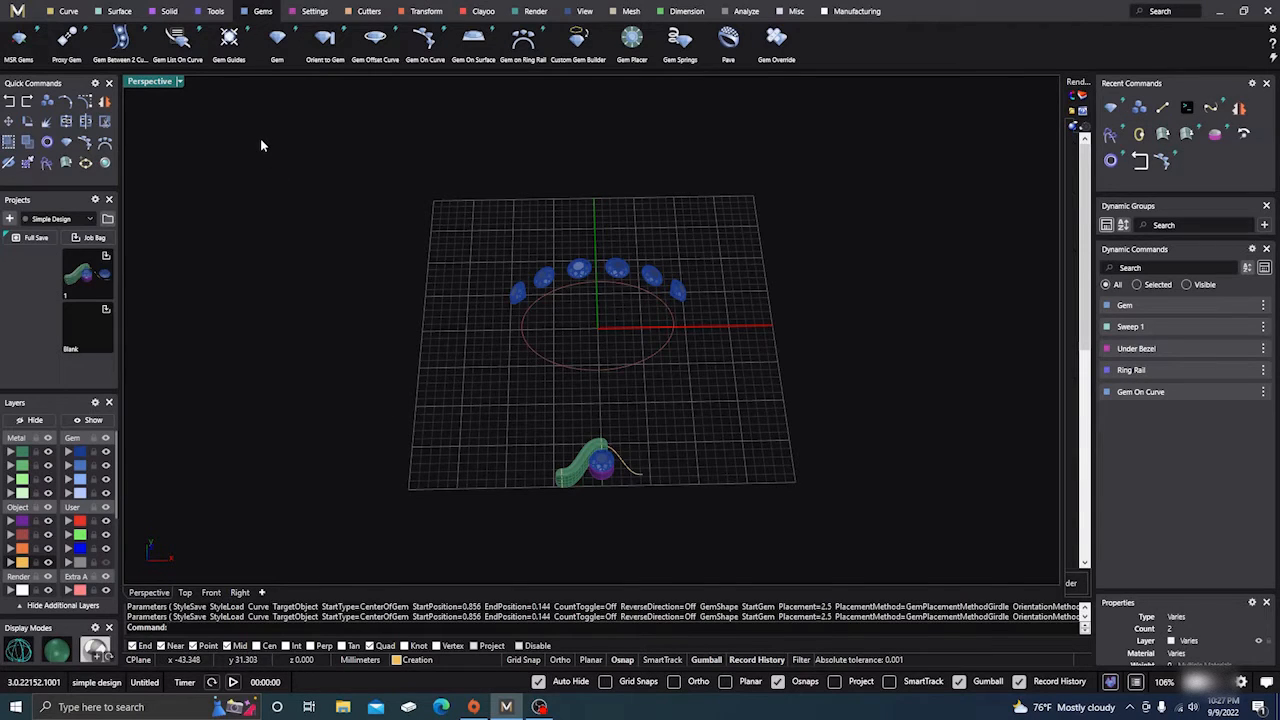
mouse_move(260, 143)
right_down()
mouse_move(271, 157)
mouse_move(256, 128)
right_up()
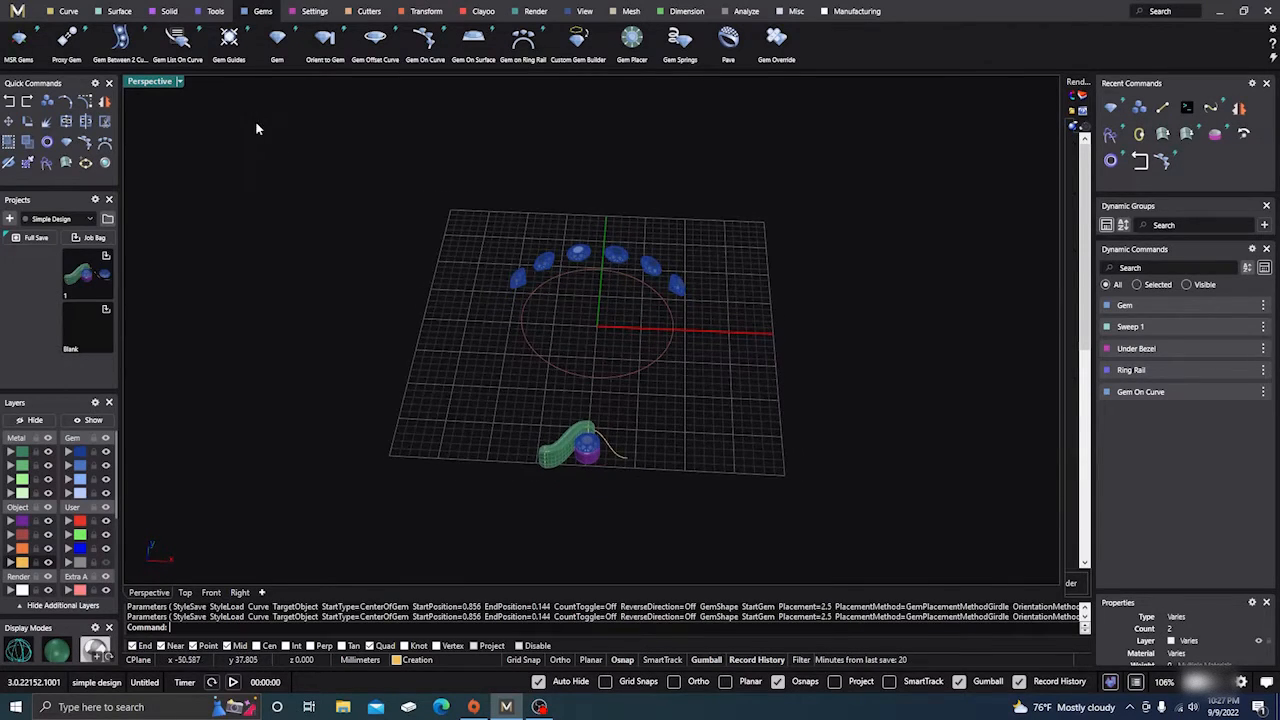
Run Orient to Gem with the under-bezel gem as base, the sweep as object, and the six curve gems as targets
click(326, 42)
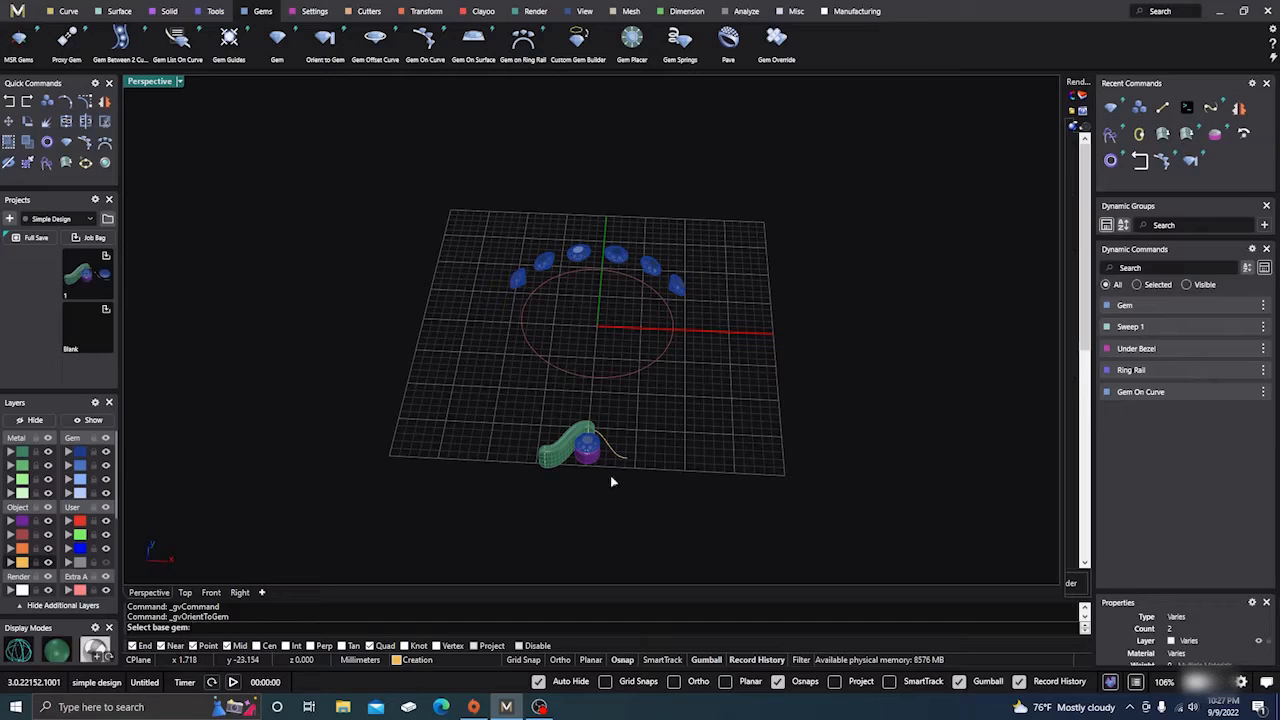
click(590, 452)
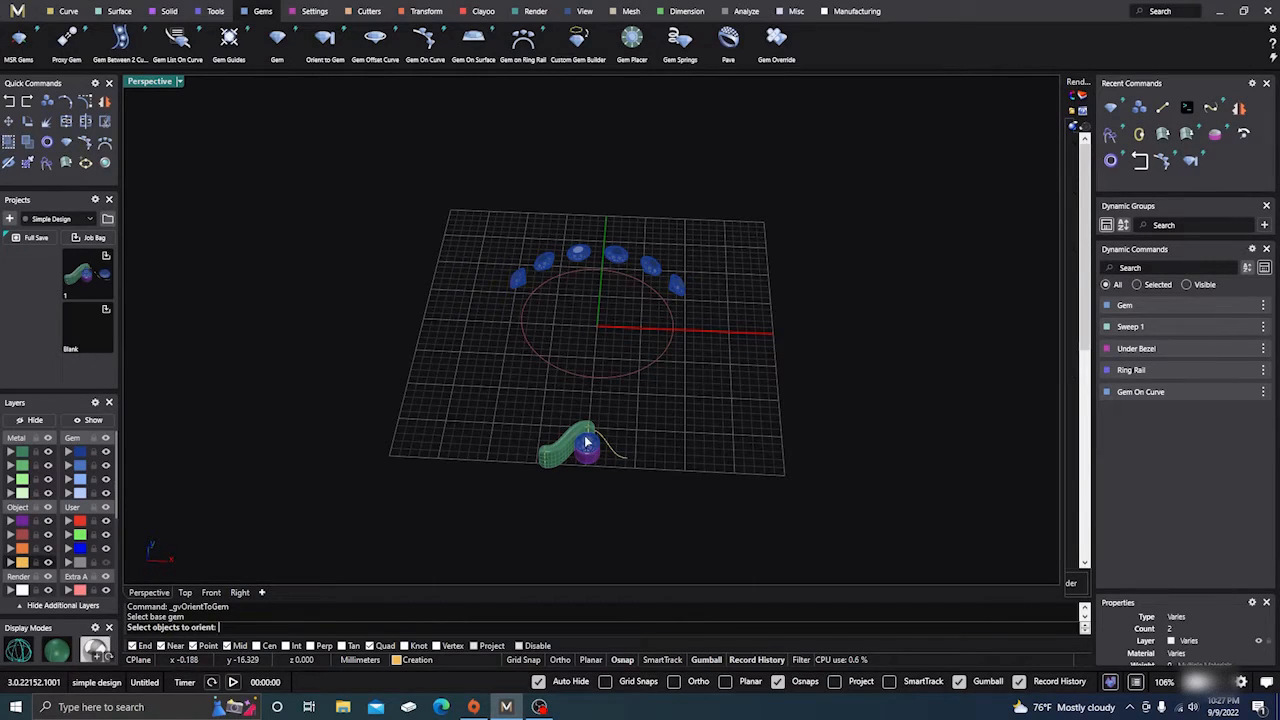
click(567, 456)
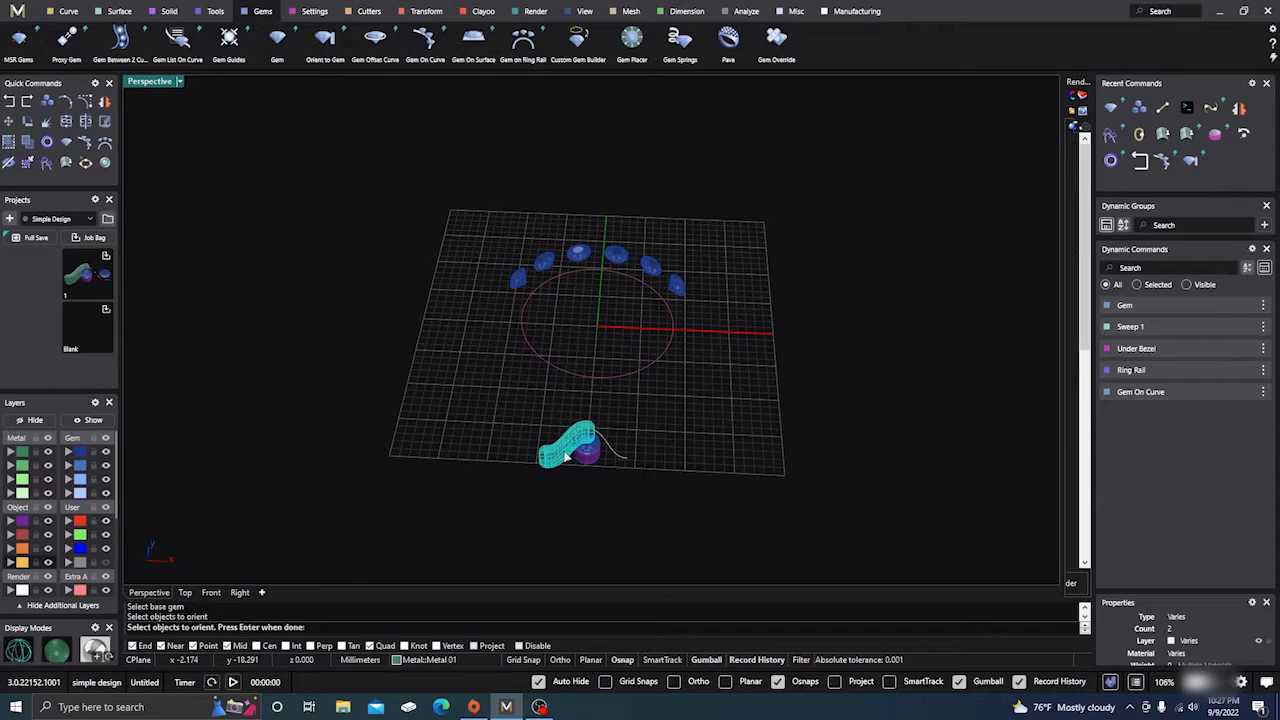
key(Return)
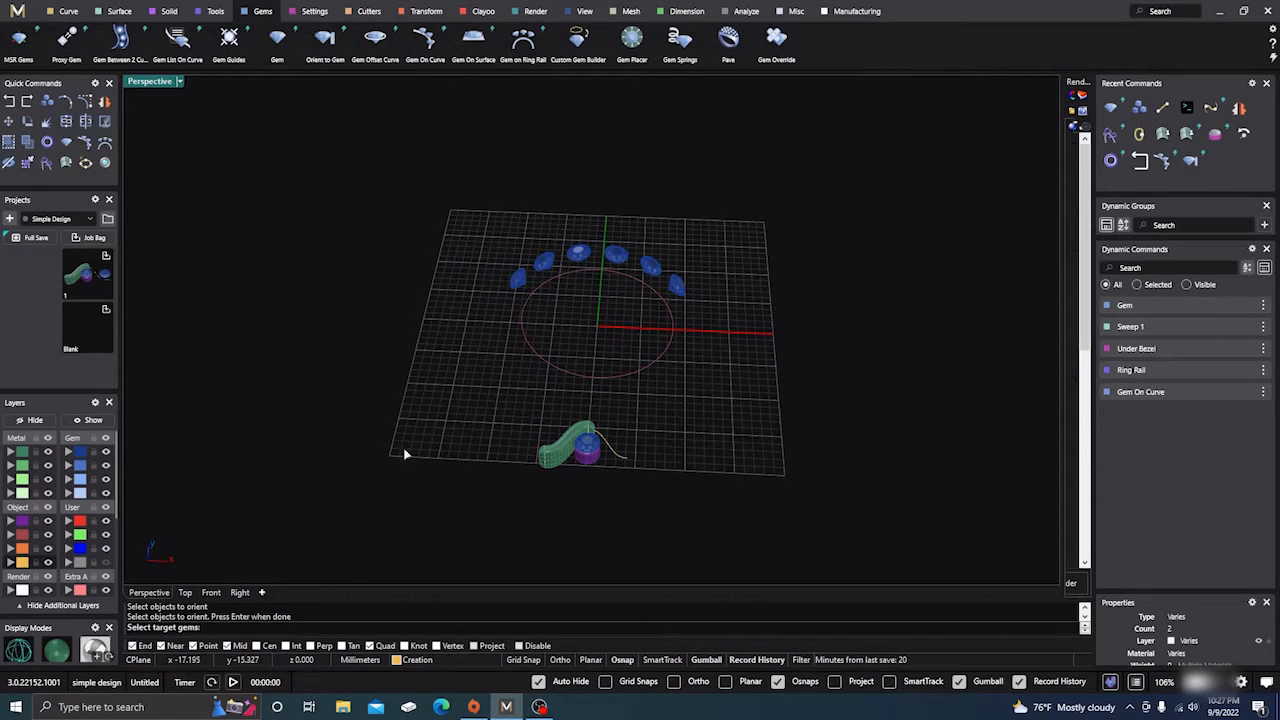
click(516, 280)
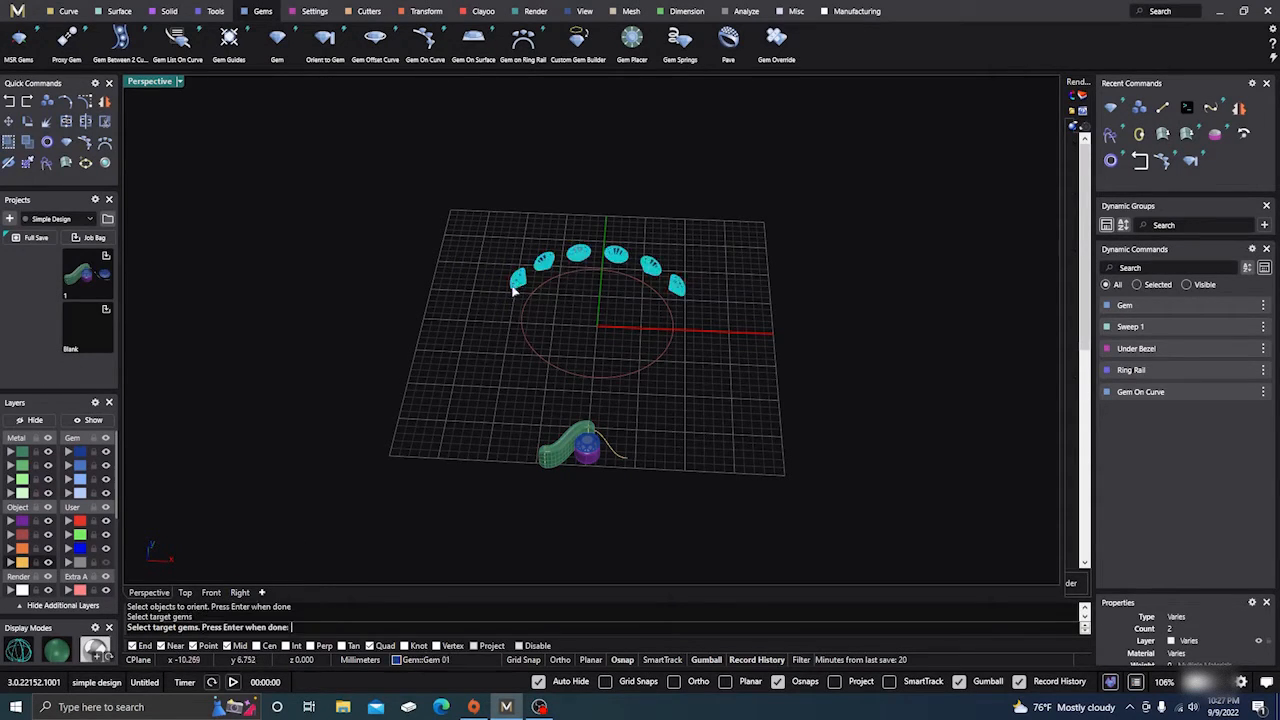
key(Return)
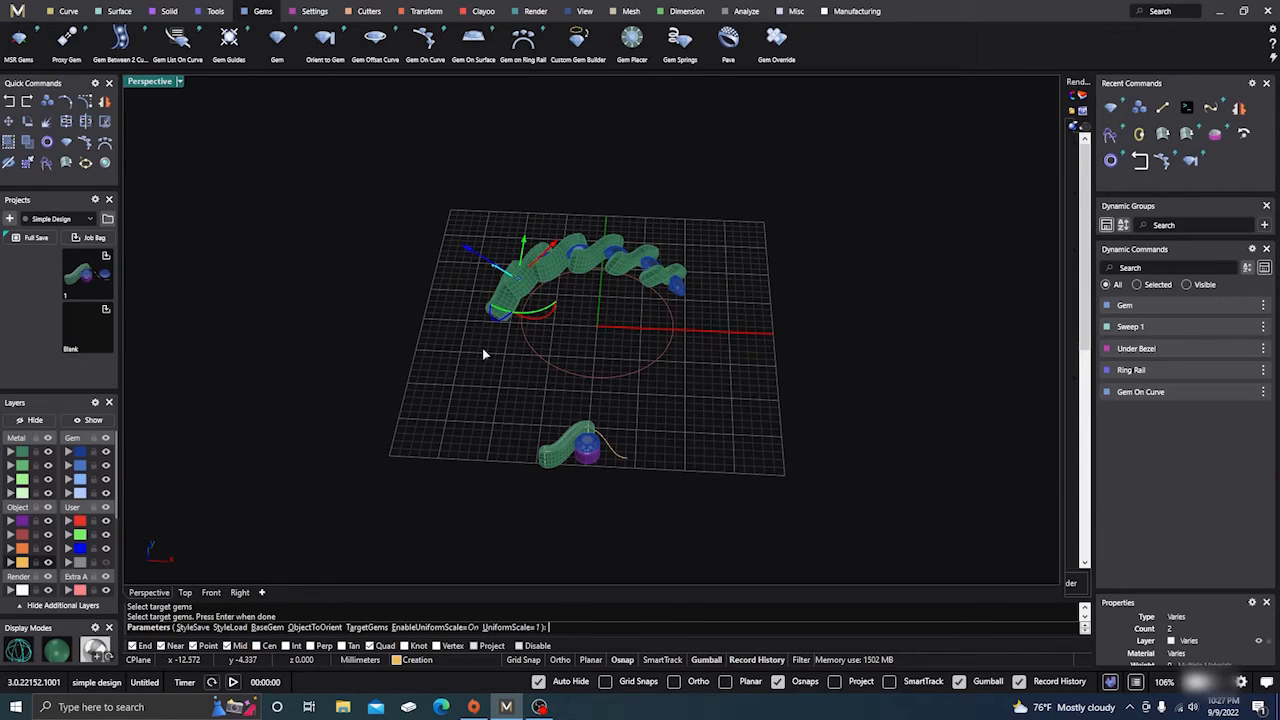
Inspect the arch of oriented shank-and-bezel copies and confirm them
right_drag(599, 329, 594, 251)
scroll(566, 249, up, 3)
scroll(566, 249, up, 2)
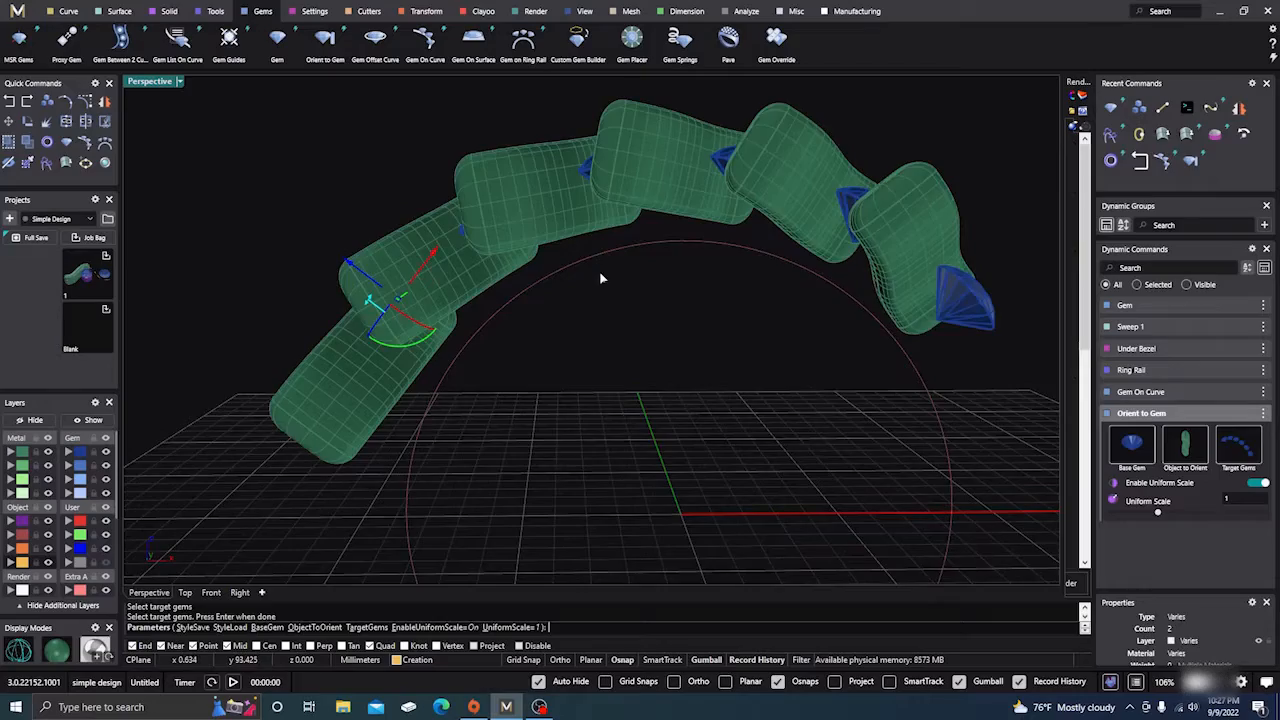
scroll(597, 300, down, 3)
right_drag(597, 306, 580, 280)
scroll(600, 290, down, 3)
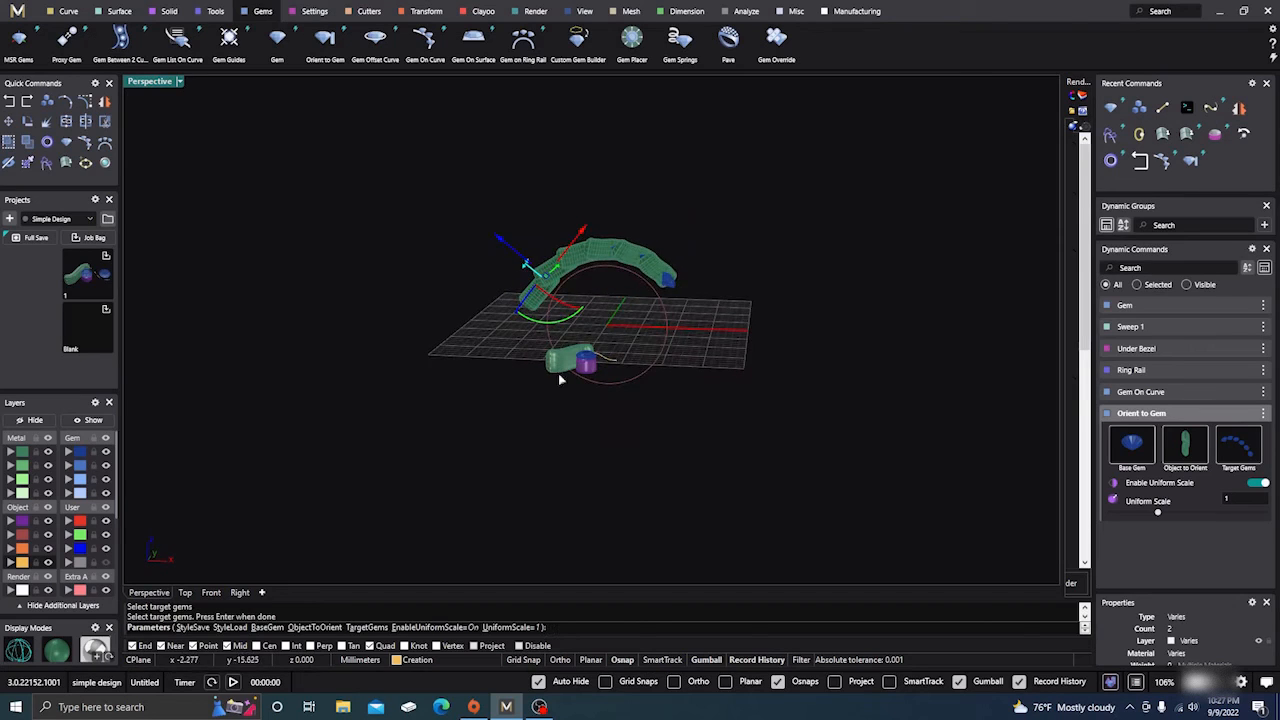
scroll(558, 375, up, 4)
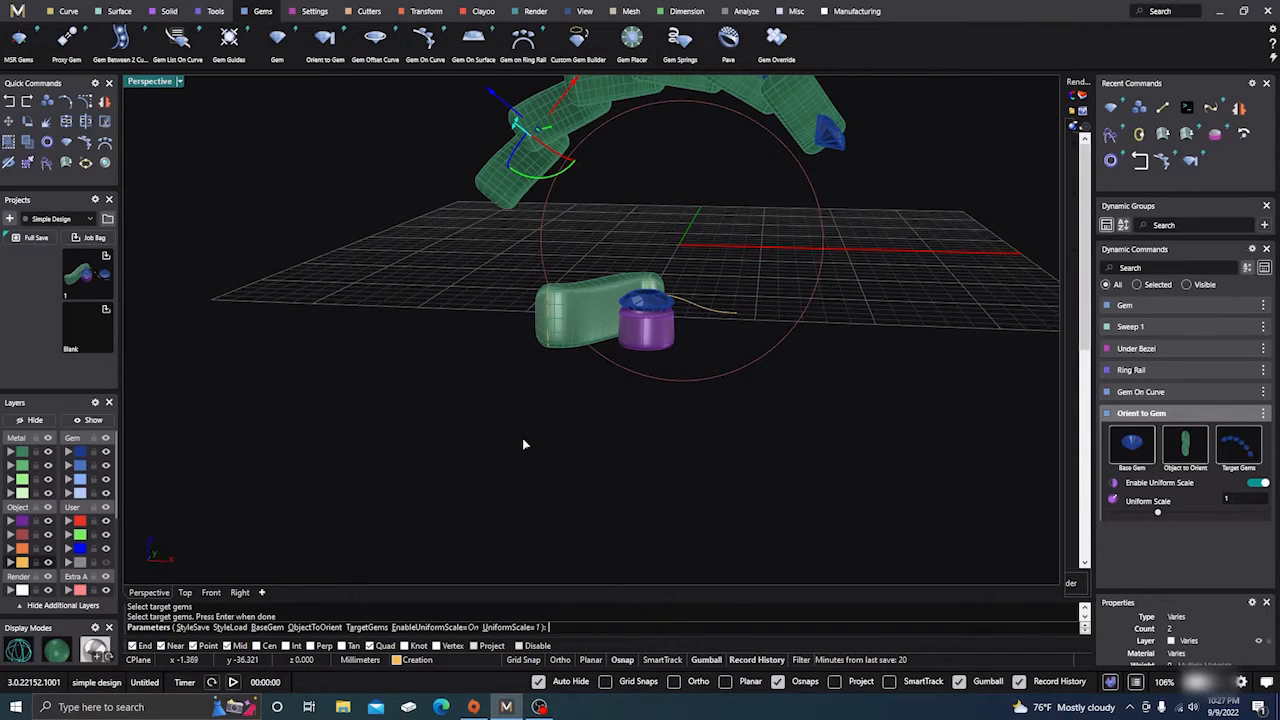
key(Return)
Stretch the original sweep shank taller and move it lower with the gumball
click(584, 335)
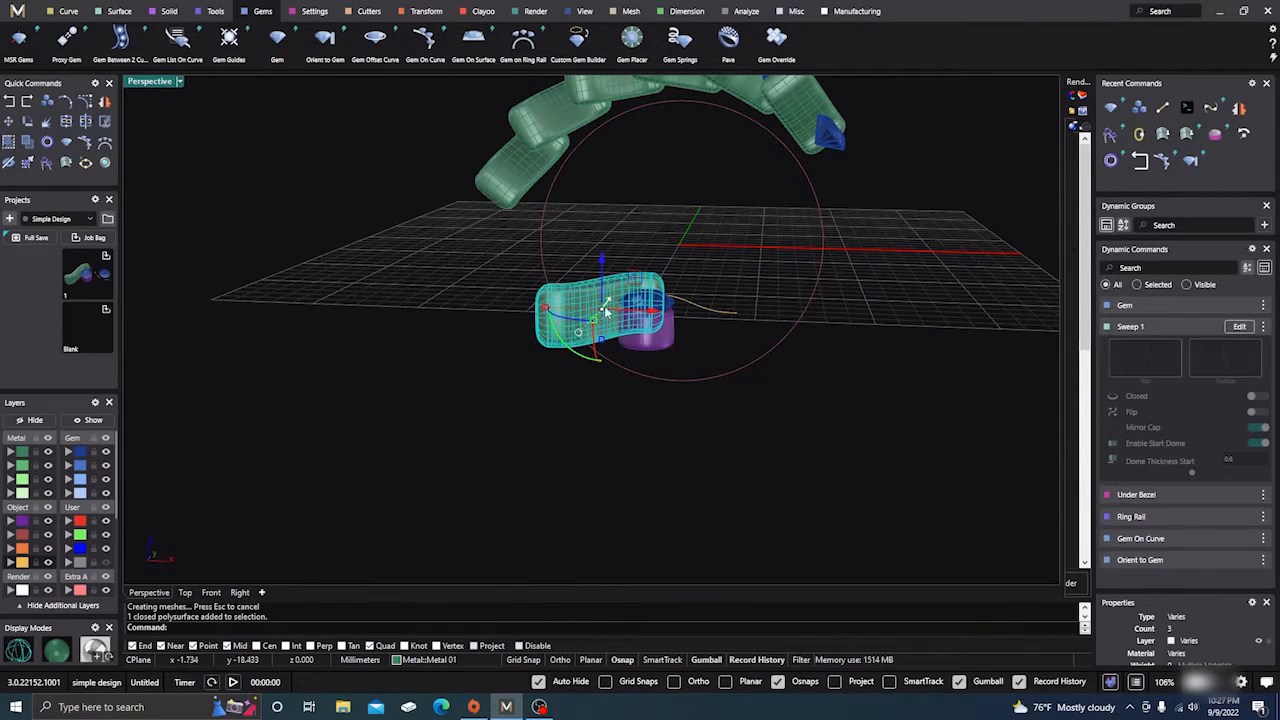
scroll(605, 350, up, 4)
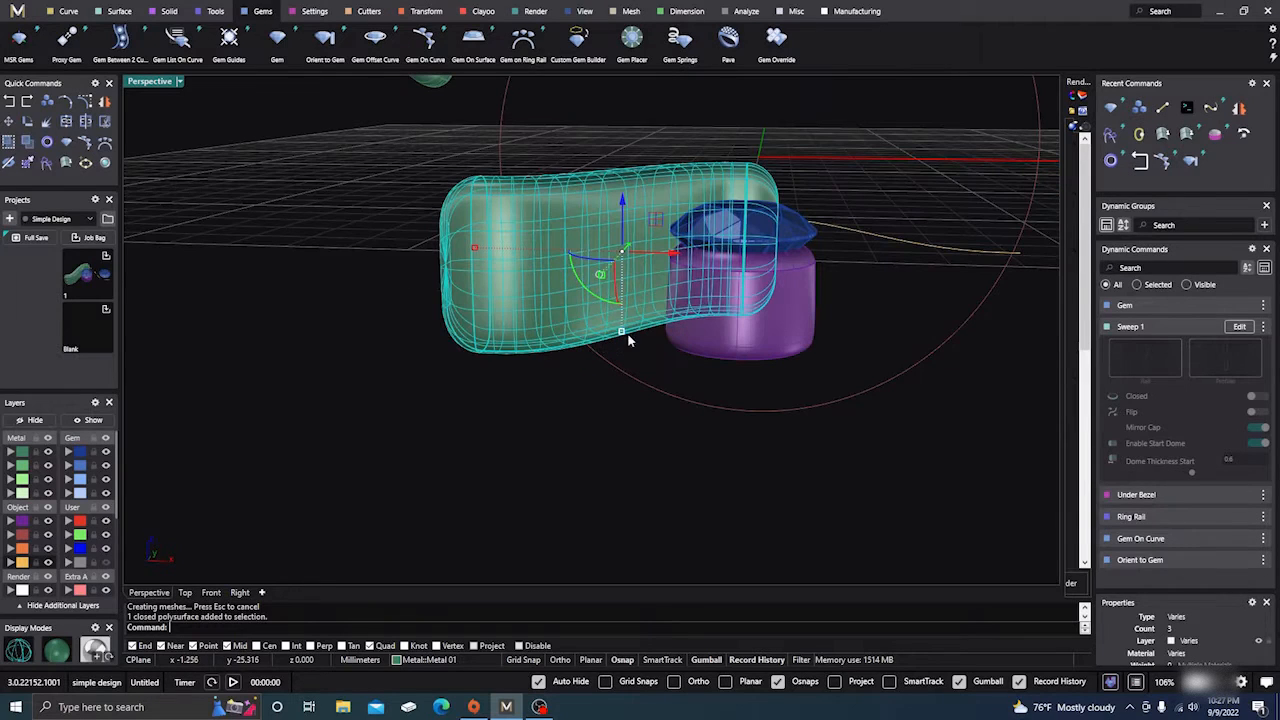
drag(622, 336, 627, 371)
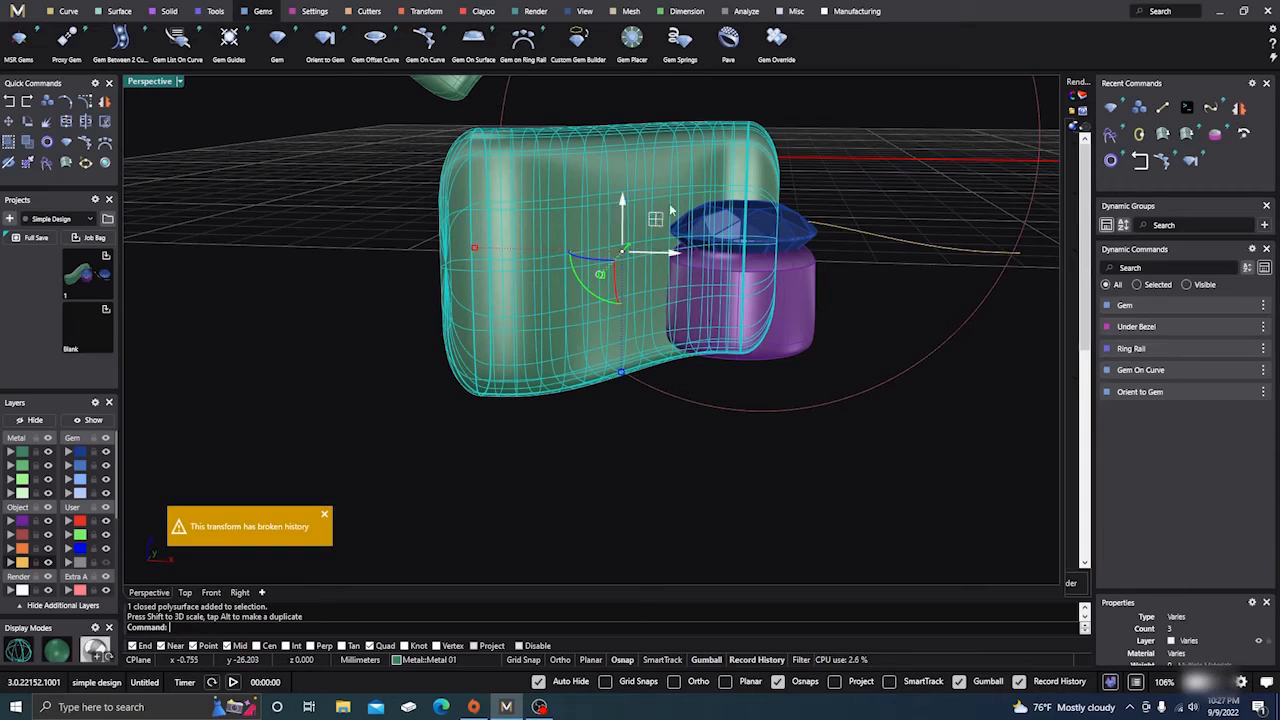
drag(623, 206, 614, 241)
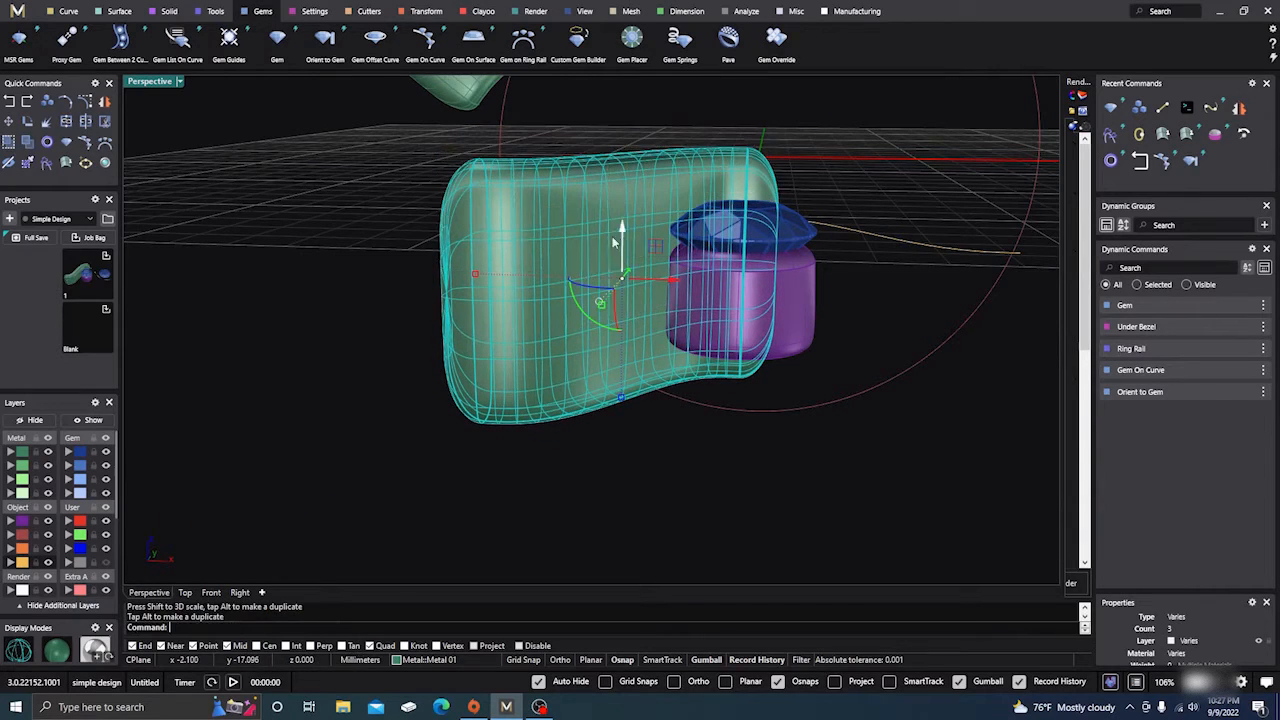
In Front view, stretch the sweep further down, lower it about 0.7 mm, and rerun Orient to Gem
click(211, 592)
scroll(590, 514, up, 4)
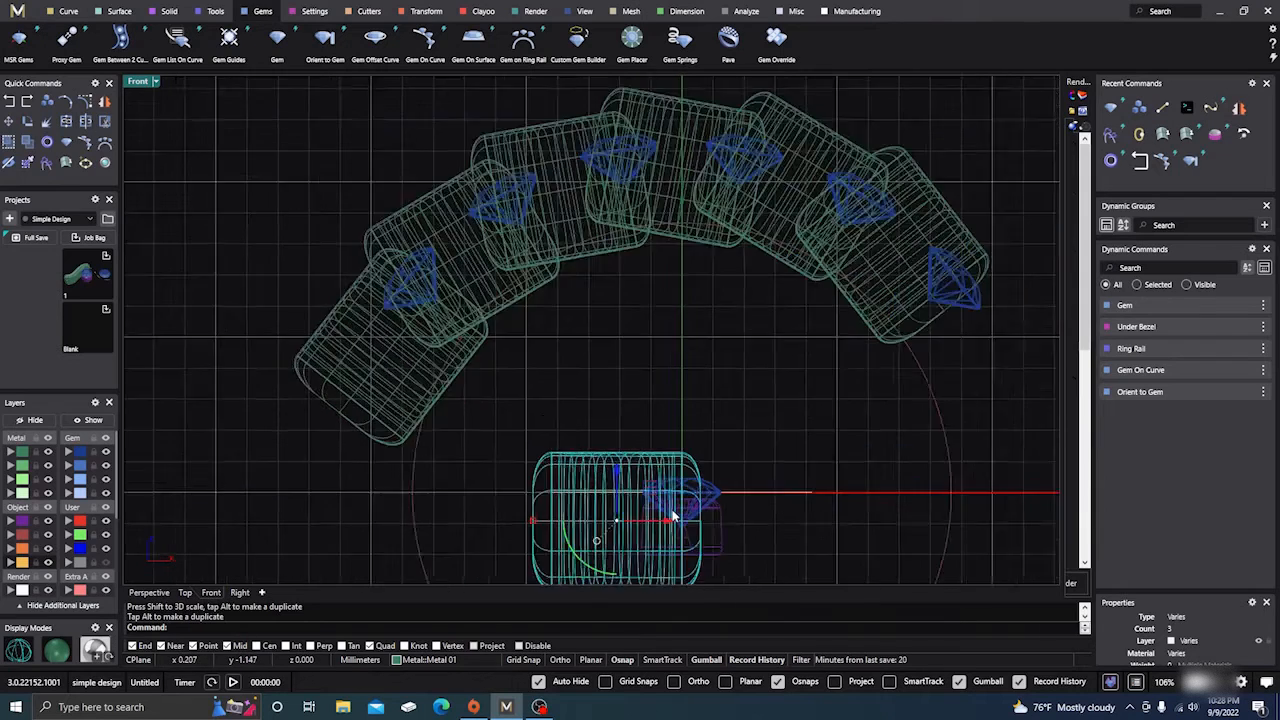
right_drag(611, 363, 588, 292)
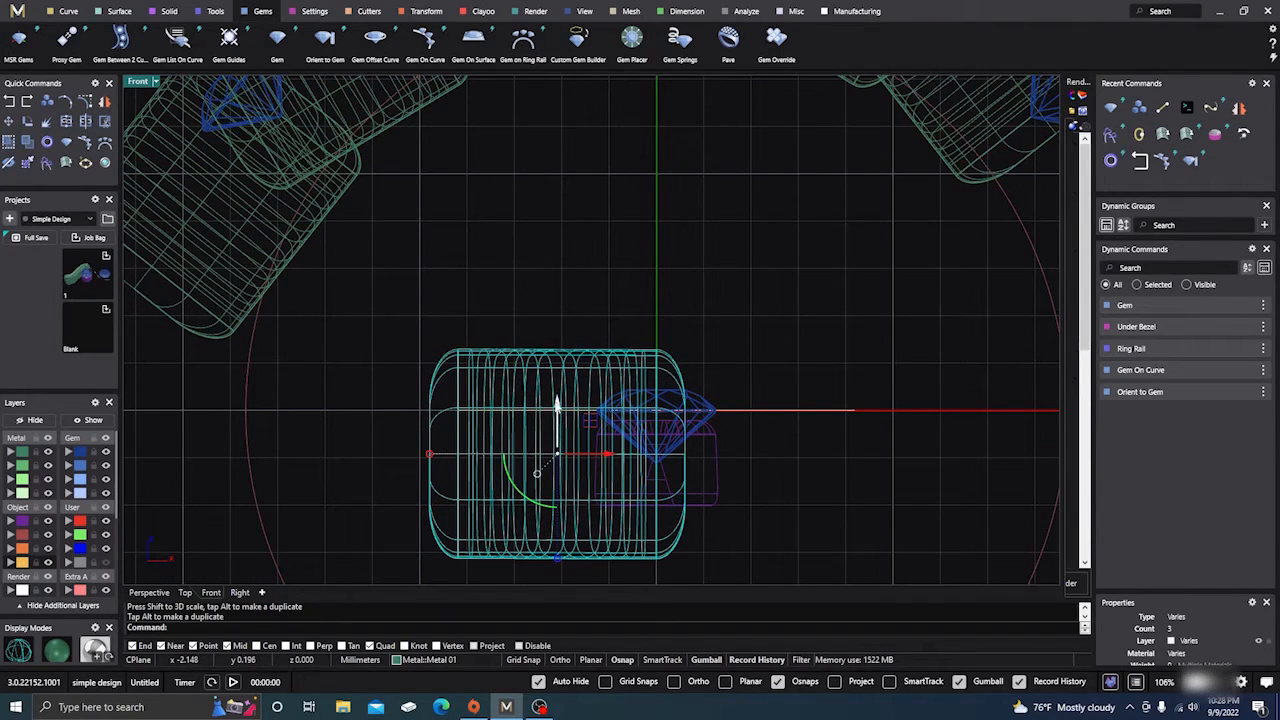
drag(556, 405, 556, 416)
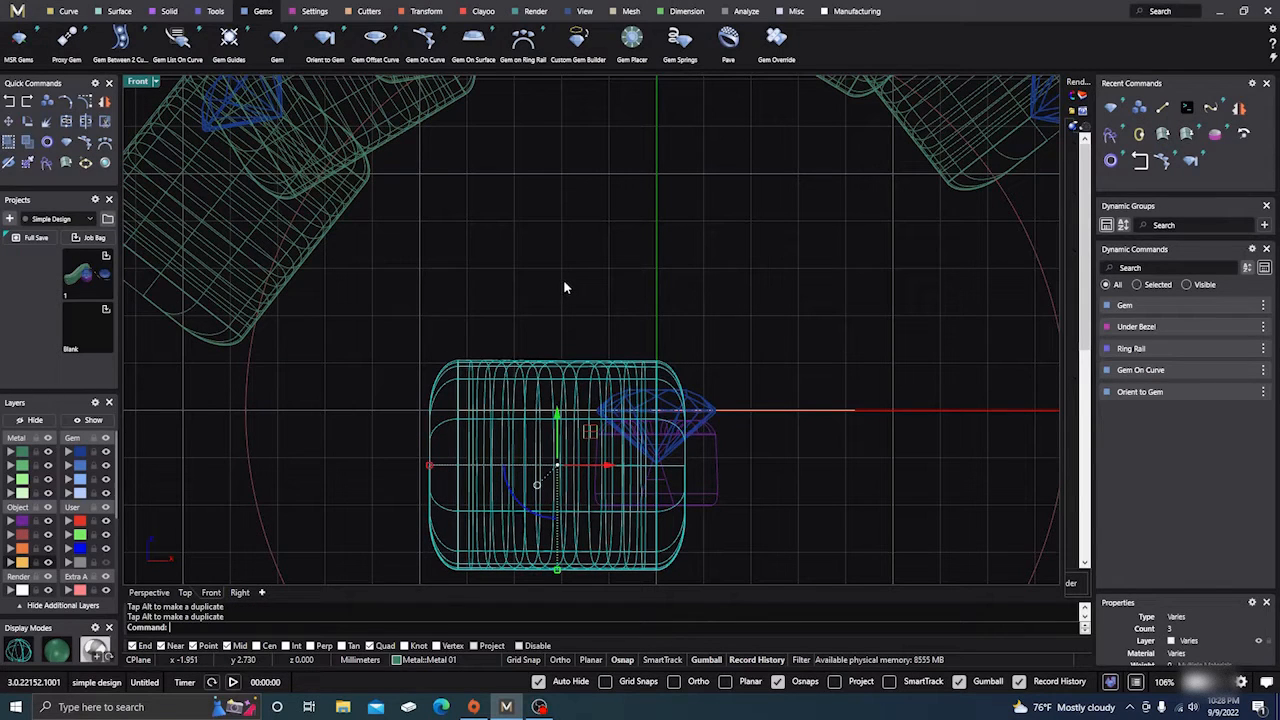
scroll(594, 249, down, 2)
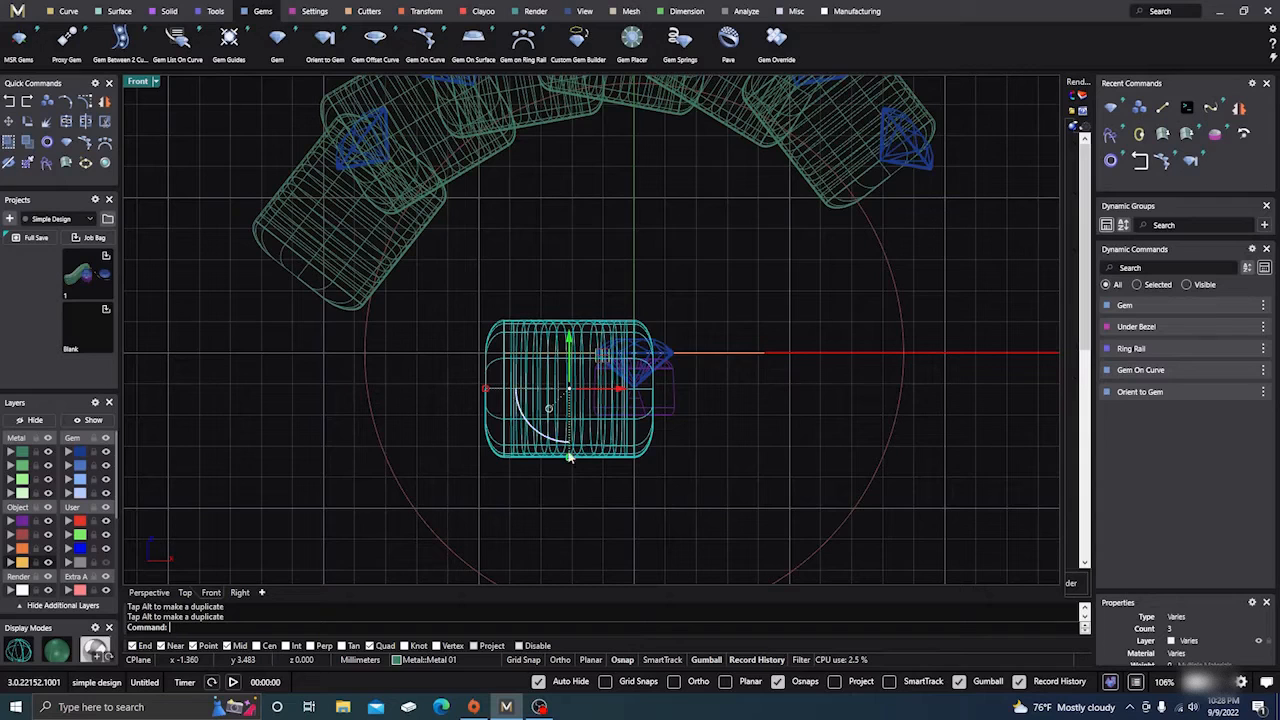
drag(569, 457, 566, 487)
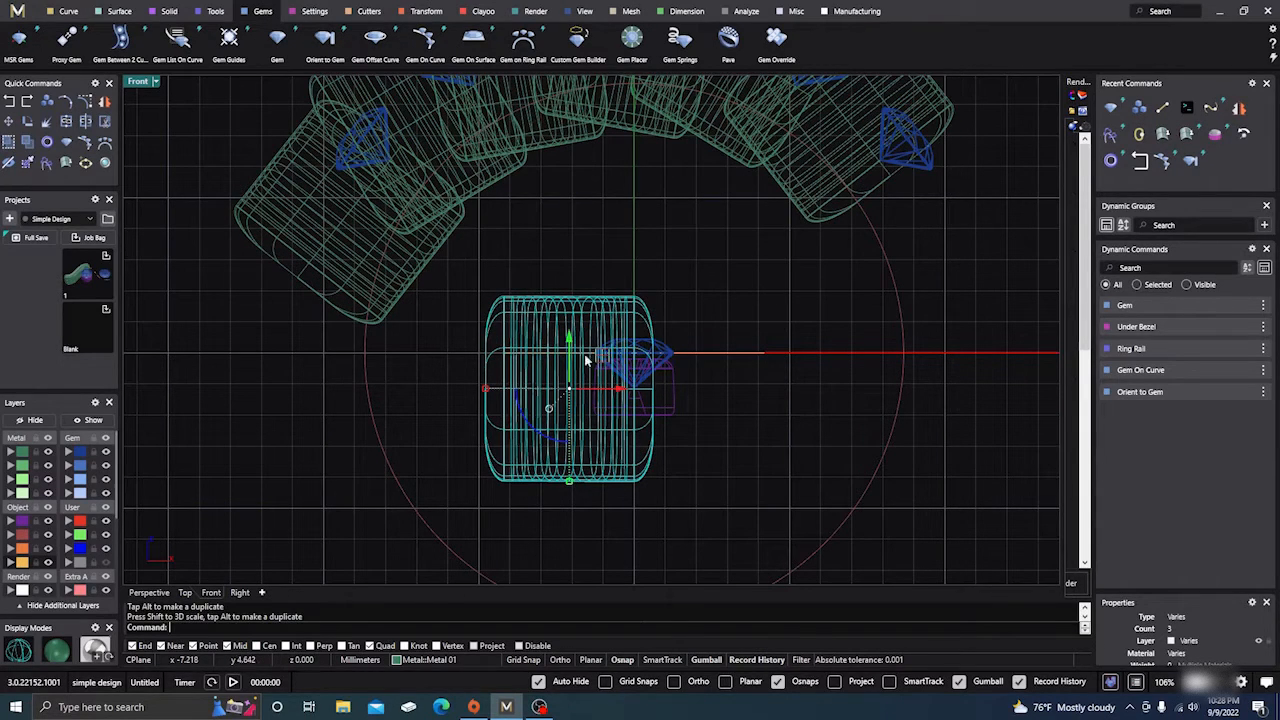
drag(567, 340, 570, 366)
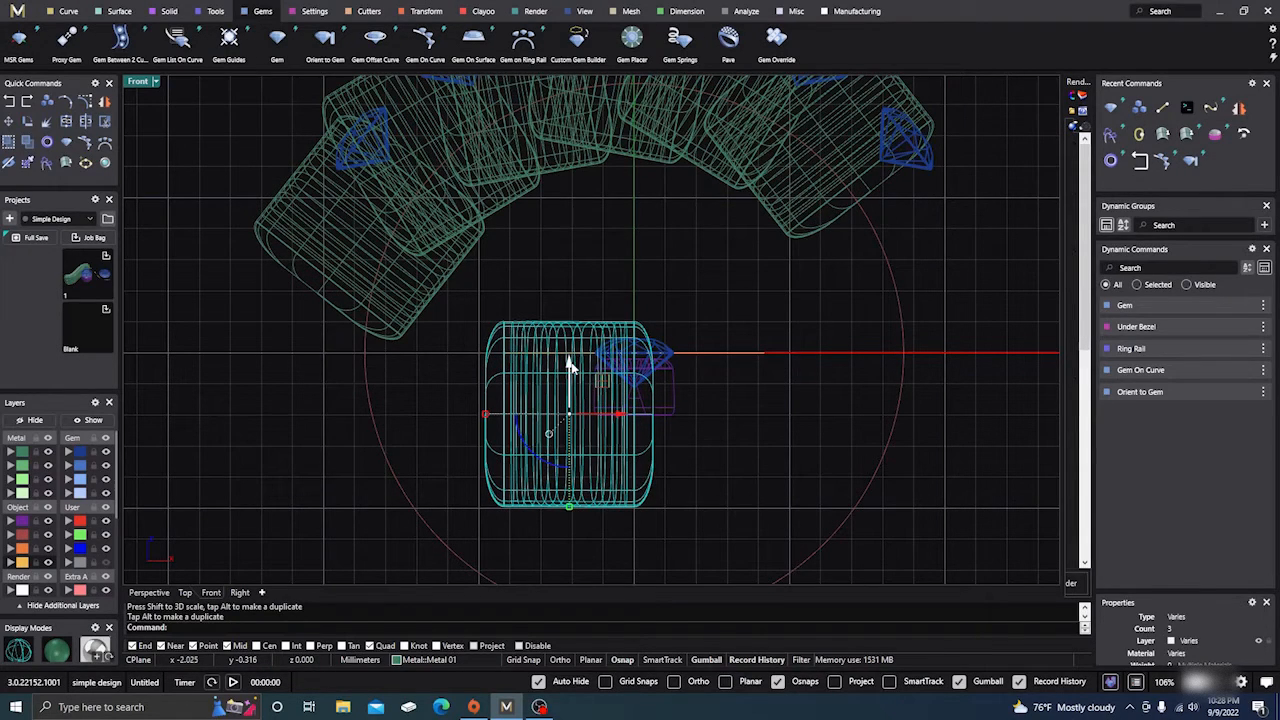
right_click(621, 281)
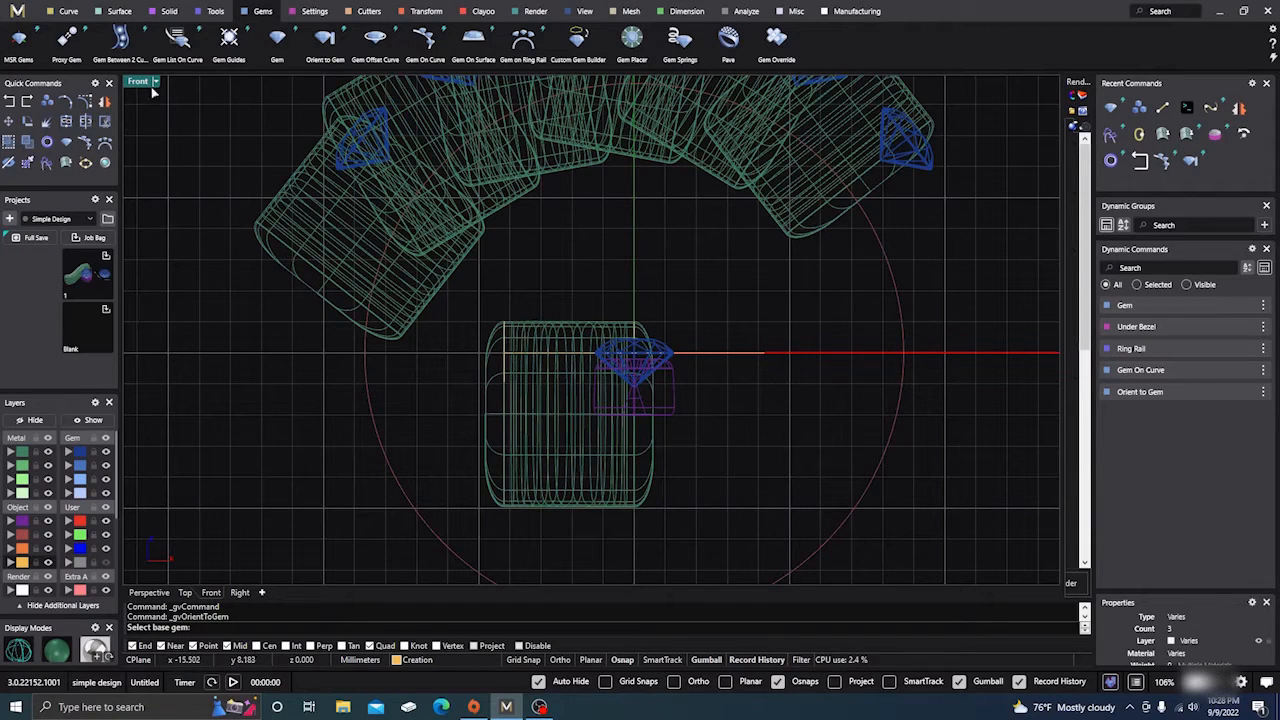
Compare the lowered shank and oriented copies in the perspective and front views
click(149, 593)
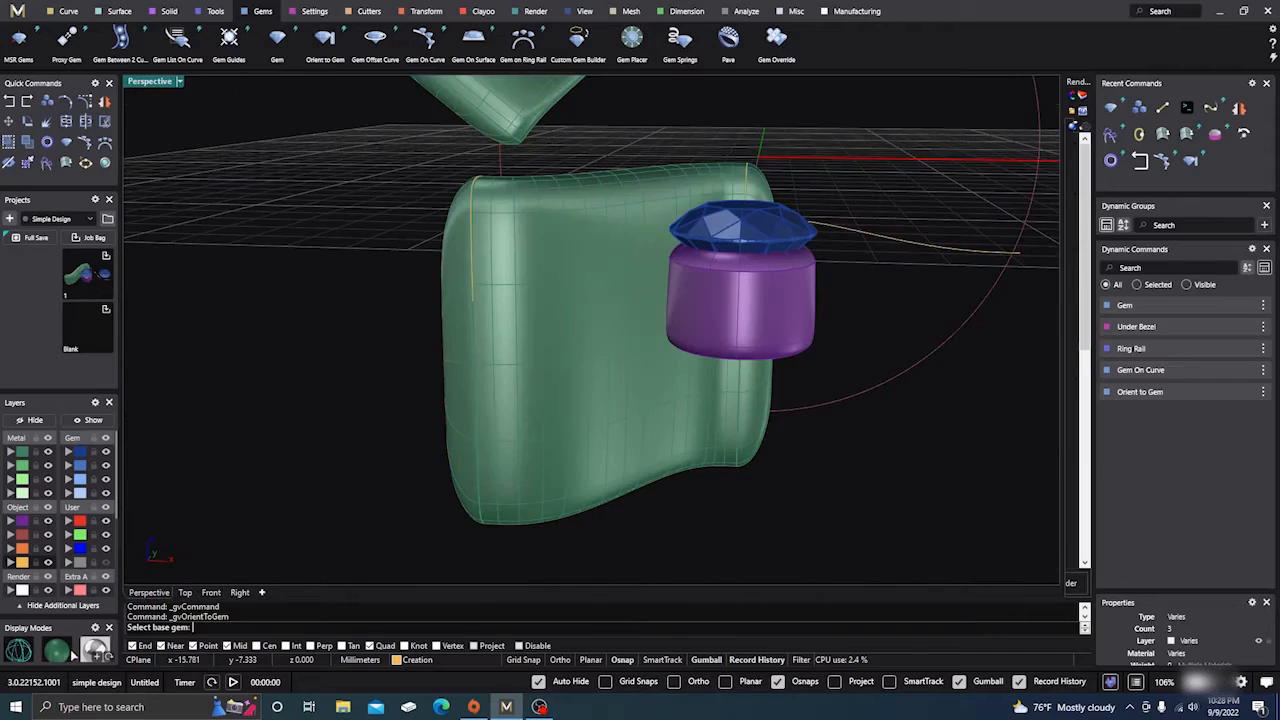
scroll(540, 313, down, 9)
right_drag(606, 240, 612, 295)
right_drag(222, 525, 252, 445)
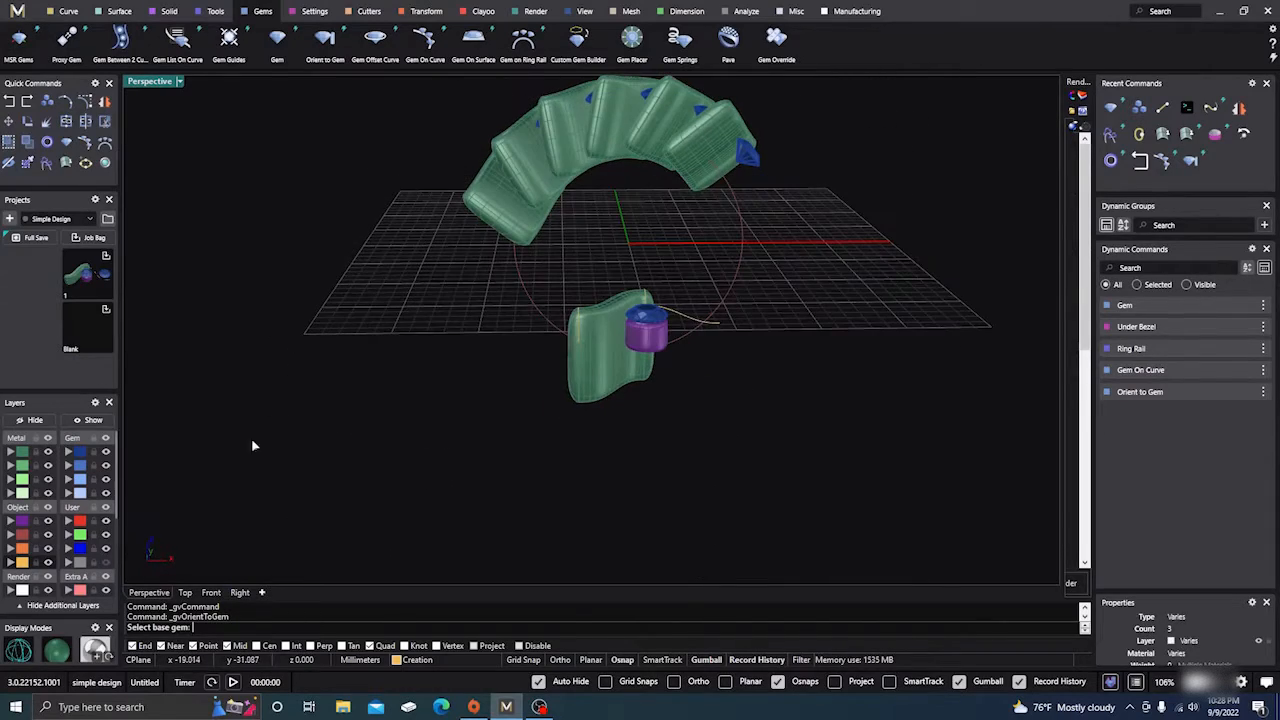
click(211, 592)
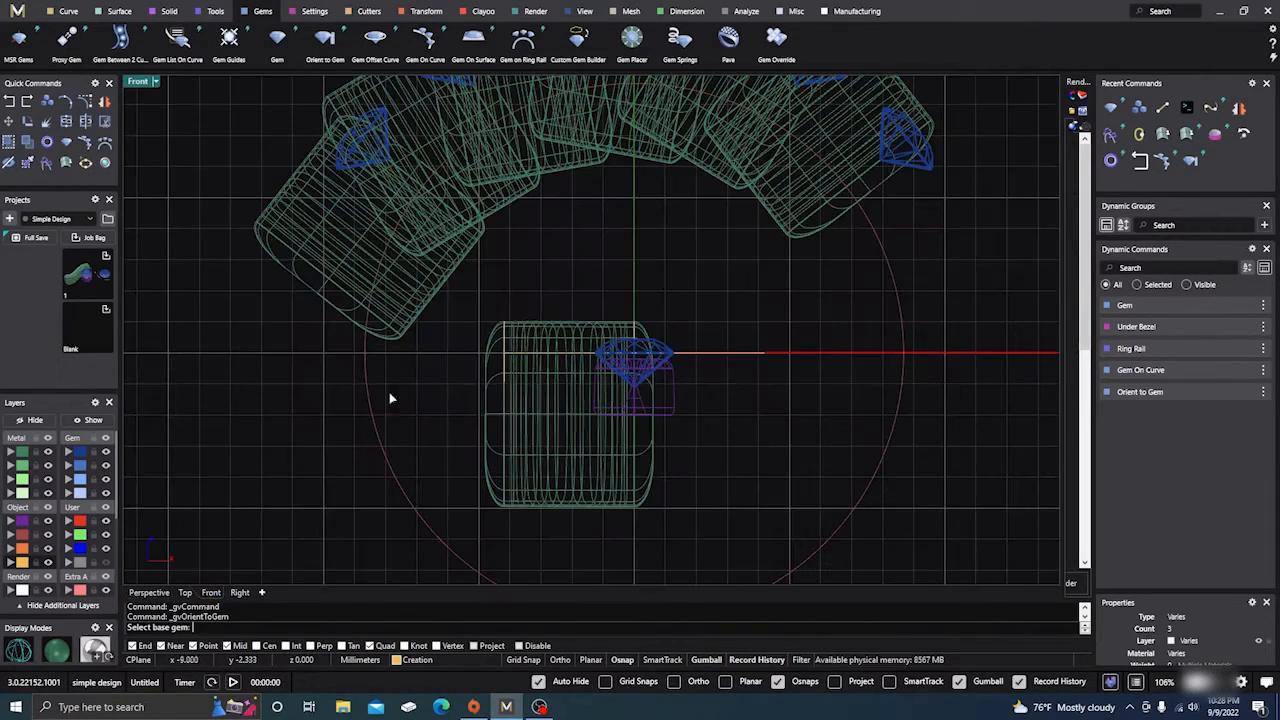
scroll(716, 346, down, 5)
right_drag(774, 354, 769, 380)
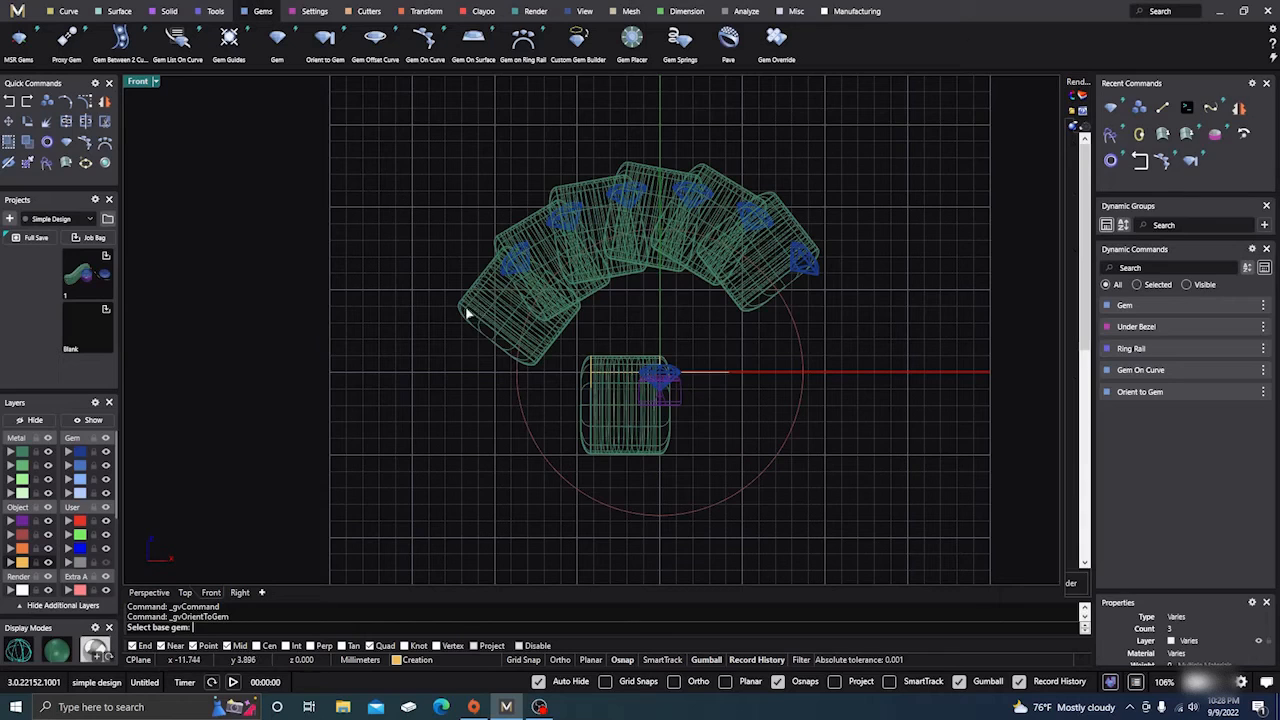
Cancel the rerun of Orient to Gem and return to the shaded perspective view
key(Escape)
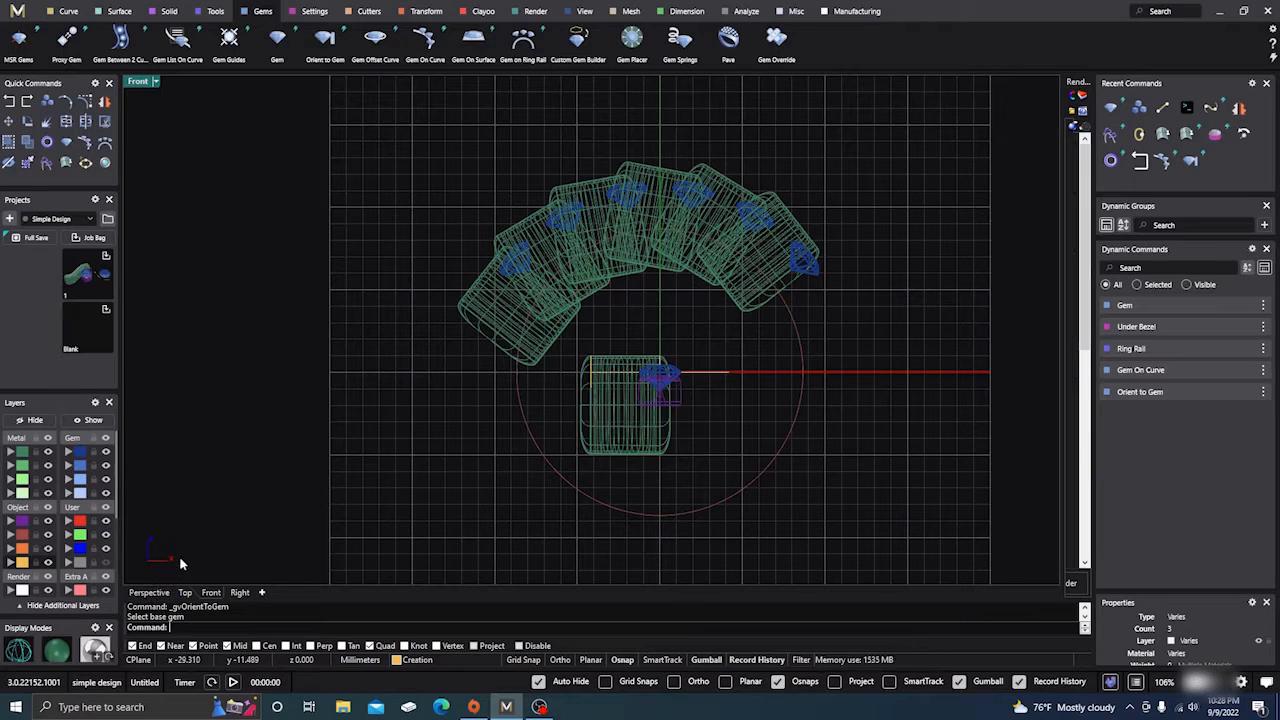
right_drag(349, 342, 346, 420)
click(150, 592)
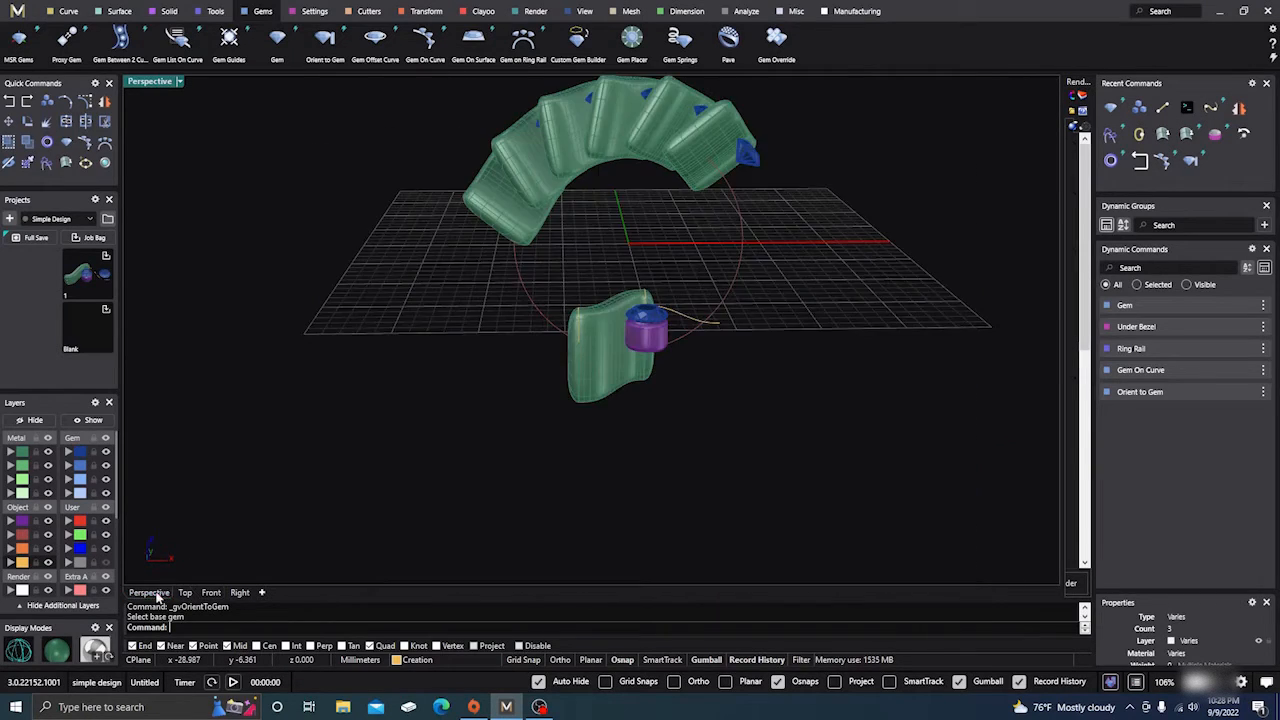
mouse_move(461, 295)
right_down()
mouse_move(434, 397)
mouse_move(447, 391)
right_up()
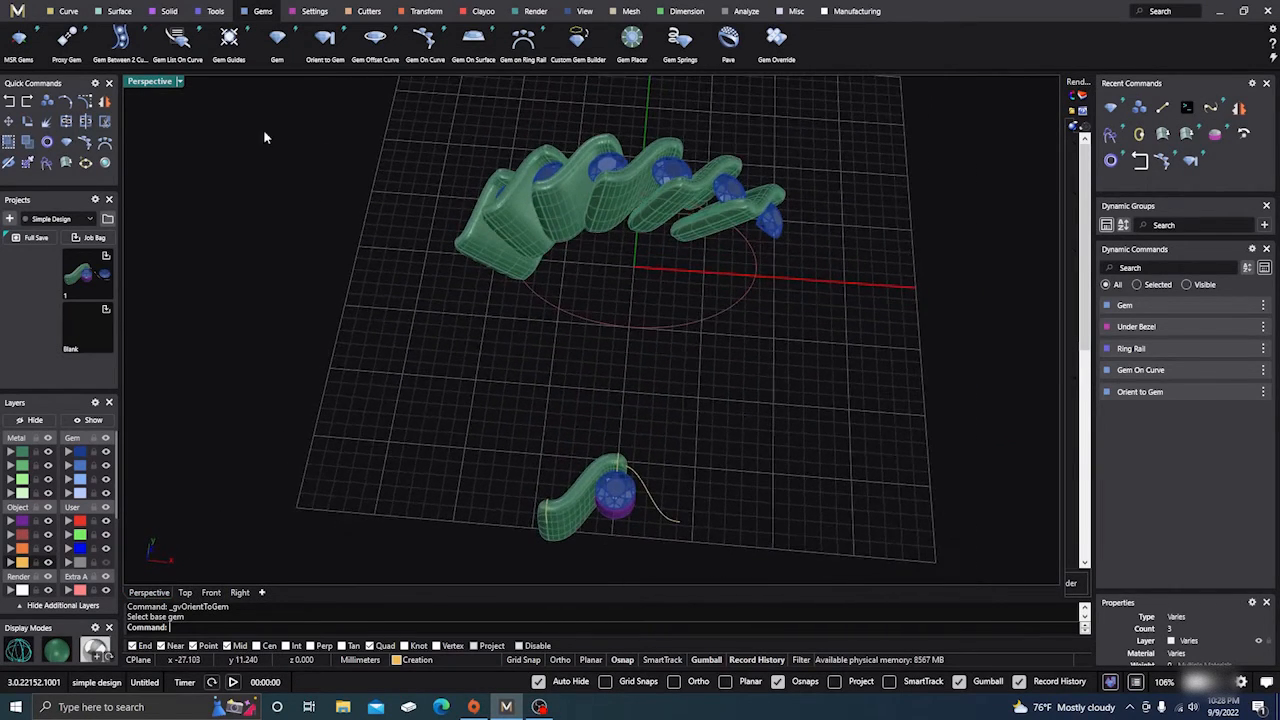
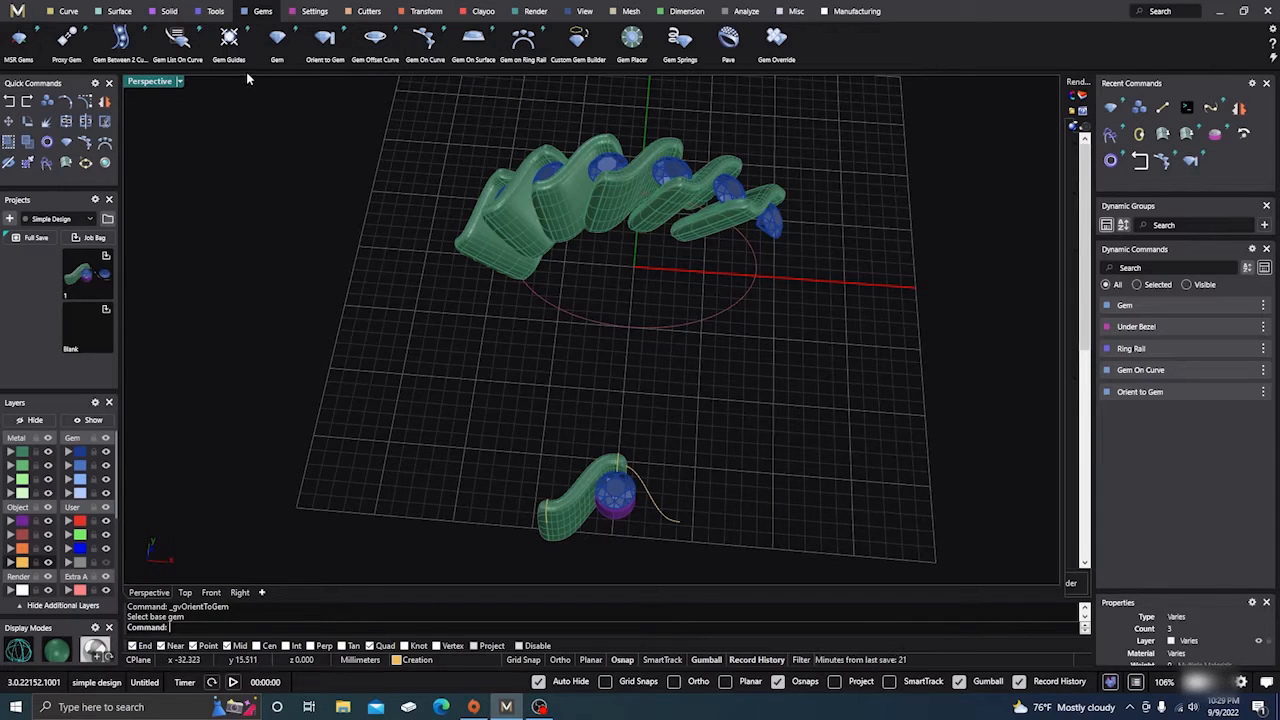
Use Orient to Gem to copy the lower sample gem's purple under-bezel onto each wave-band gem
click(326, 42)
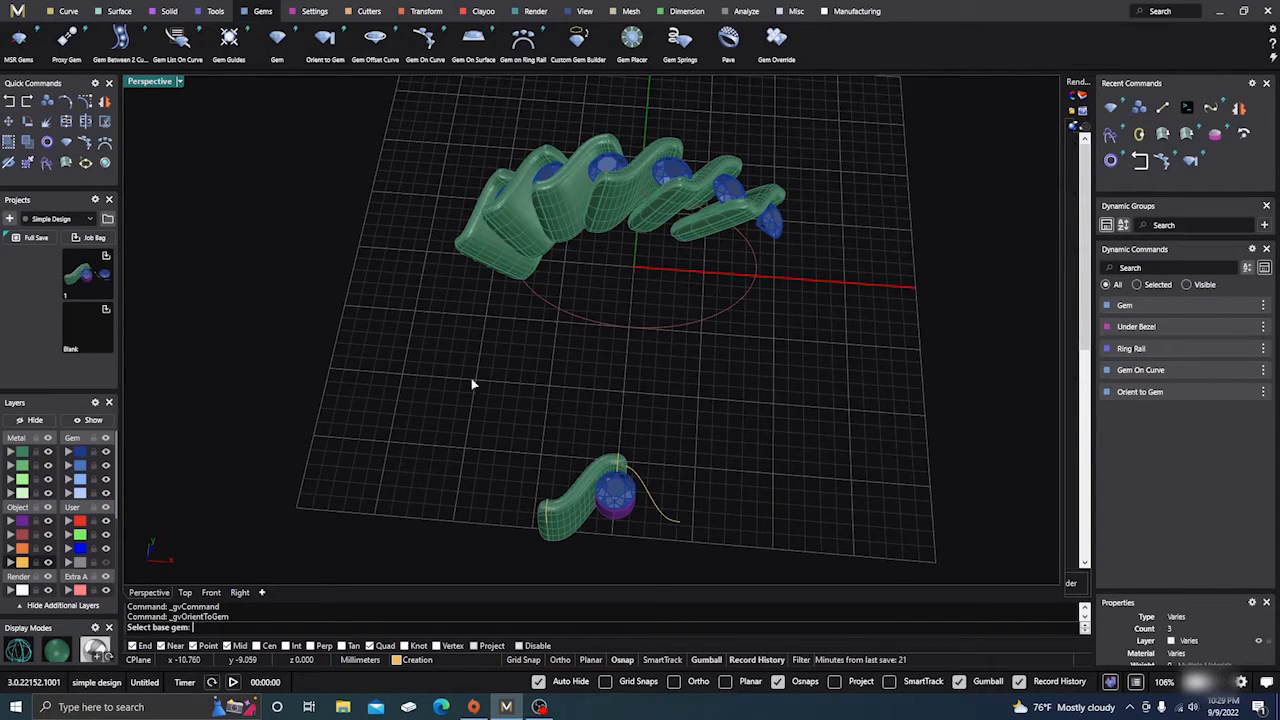
right_drag(471, 378, 474, 323)
click(622, 389)
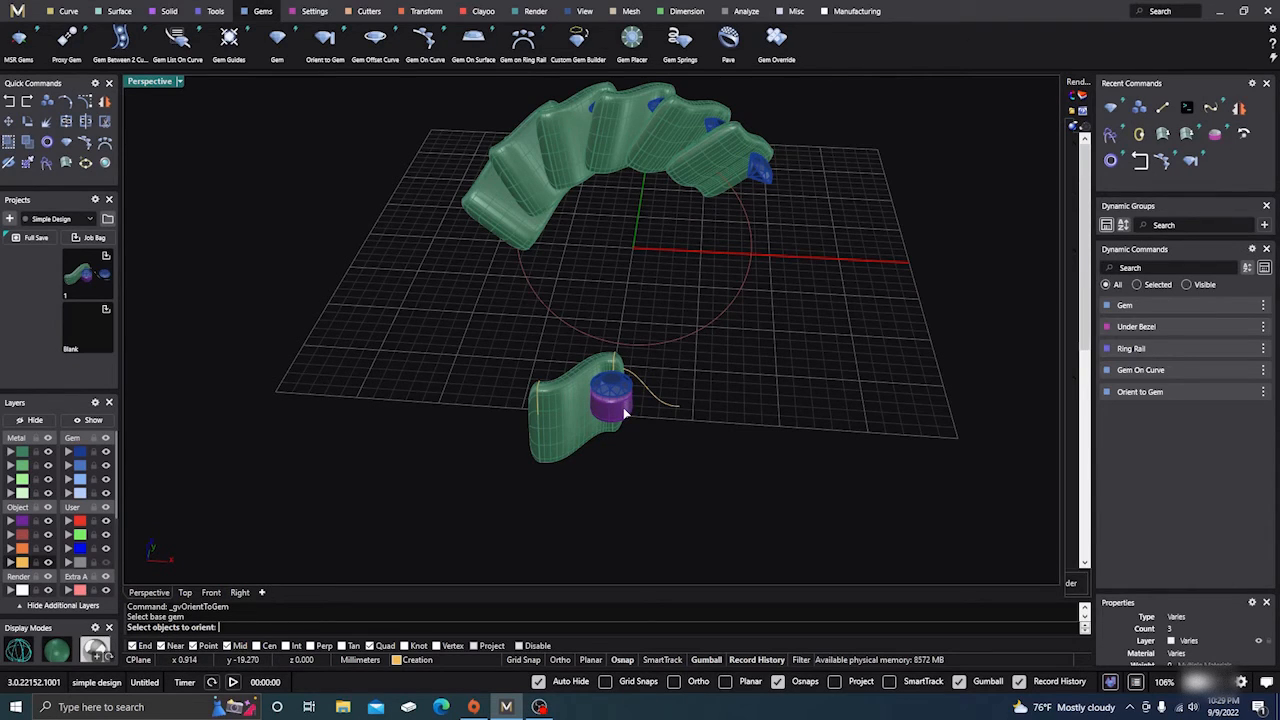
click(624, 410)
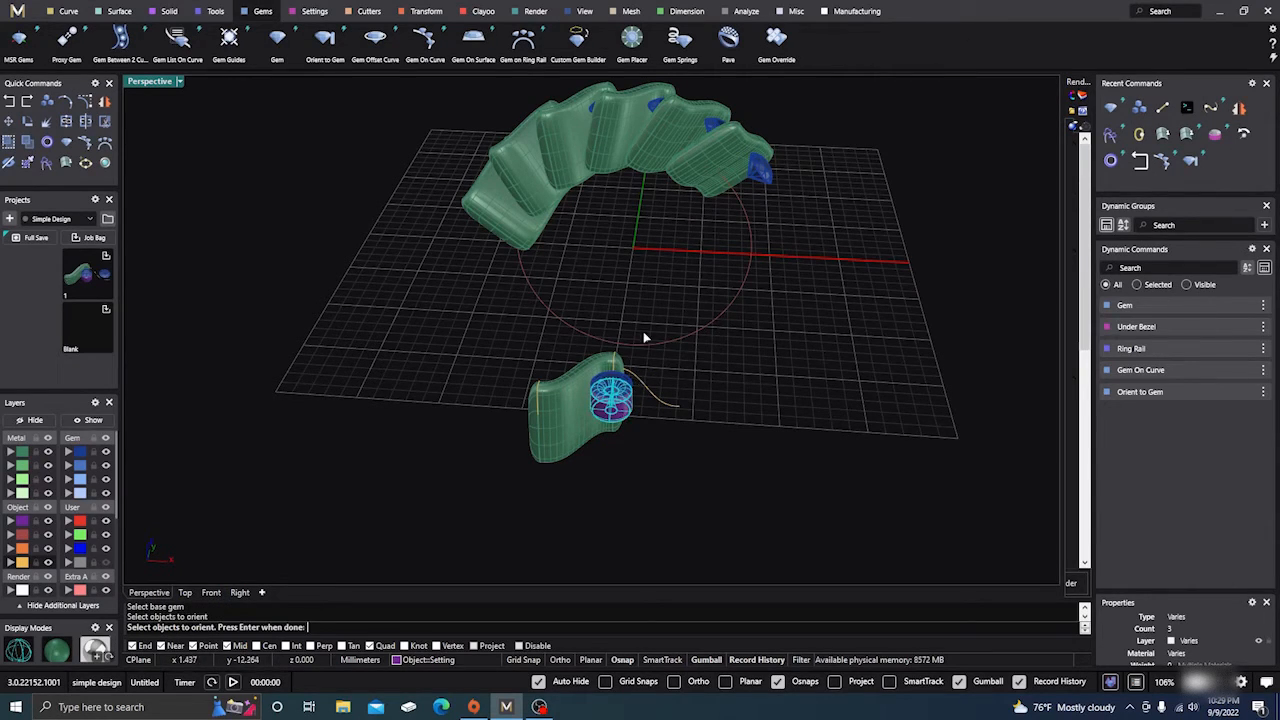
key(Return)
click(758, 168)
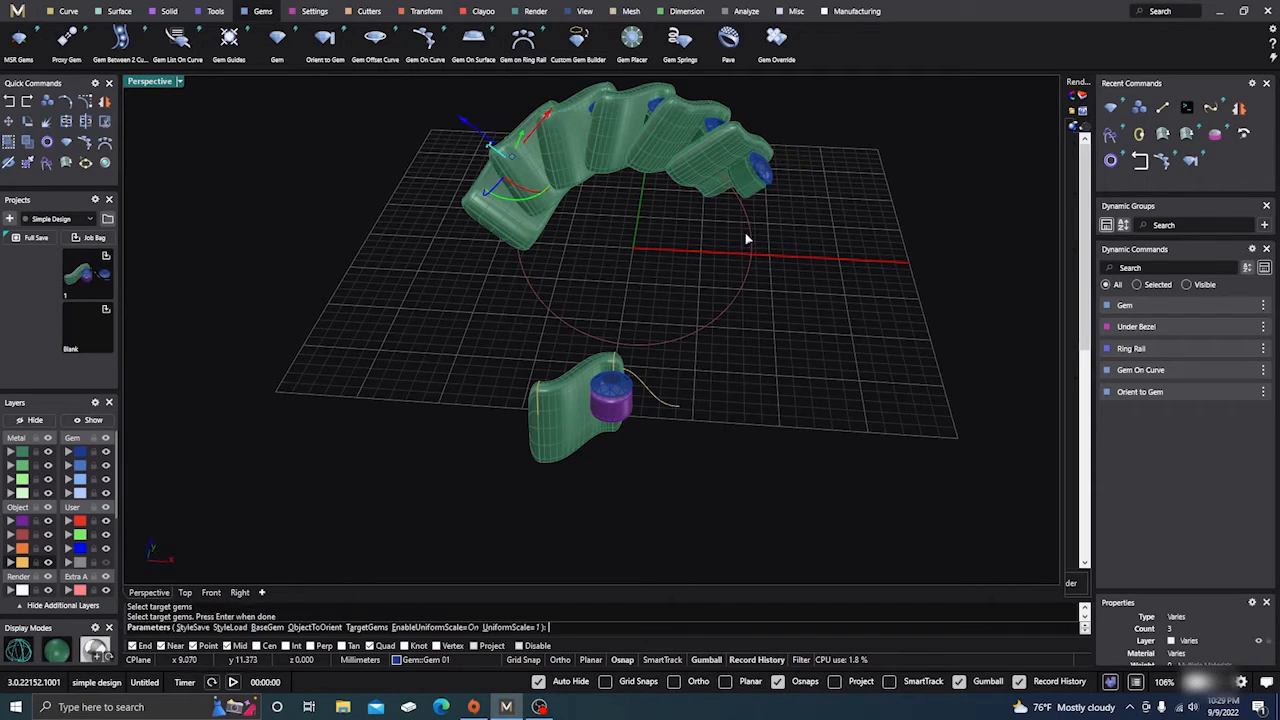
right_drag(666, 403, 660, 348)
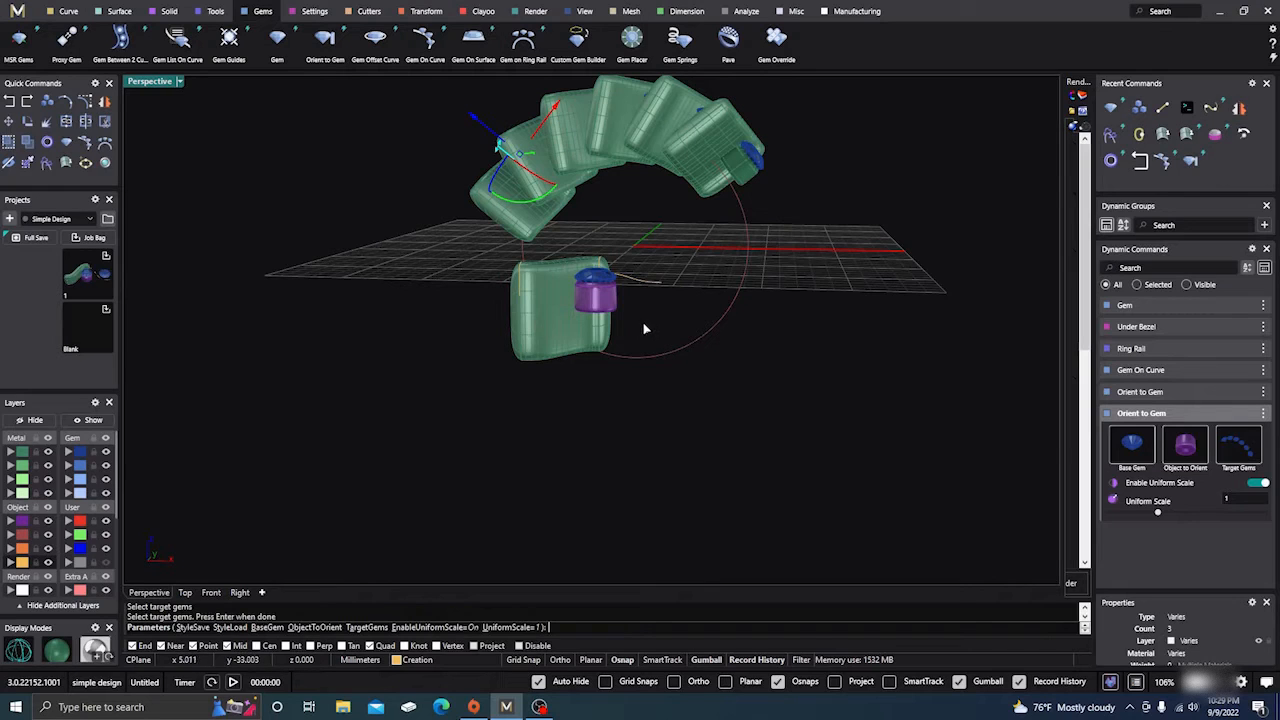
key(Return)
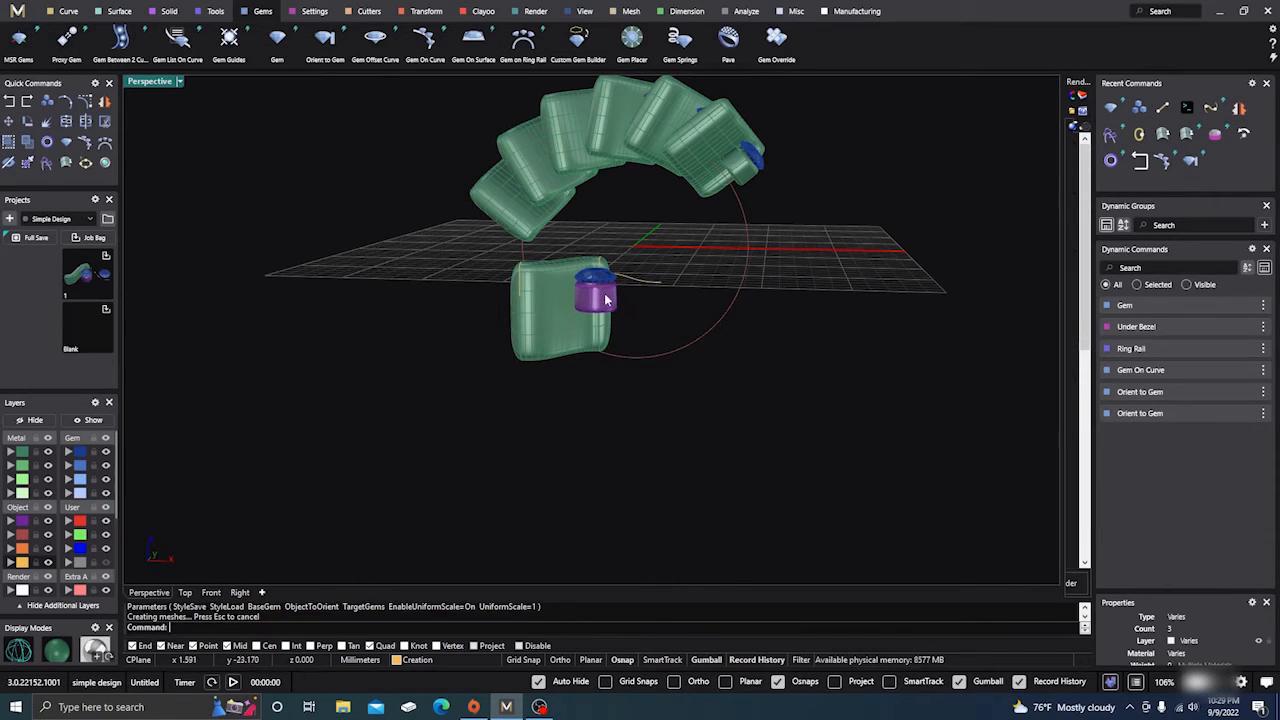
click(605, 300)
Edit the under-bezel's height from 1.5 mm up to 4.66 mm and accept the change
click(1239, 326)
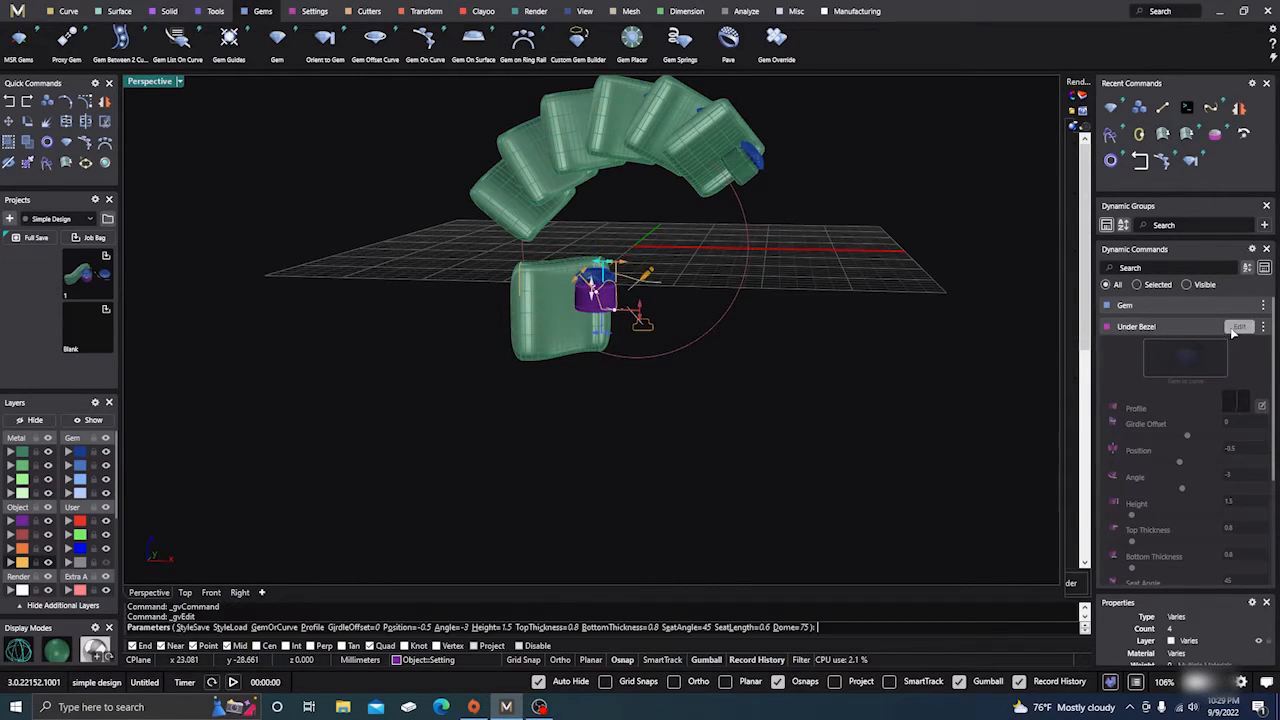
mouse_move(639, 318)
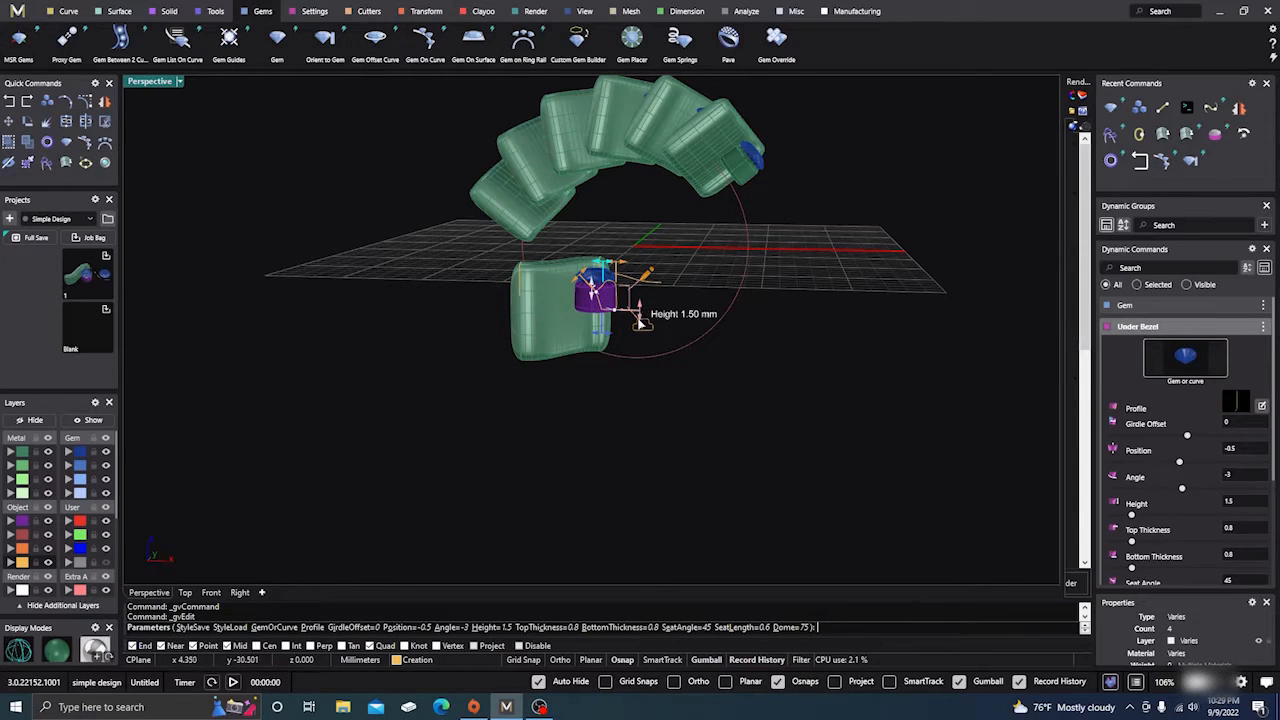
drag(639, 318, 663, 349)
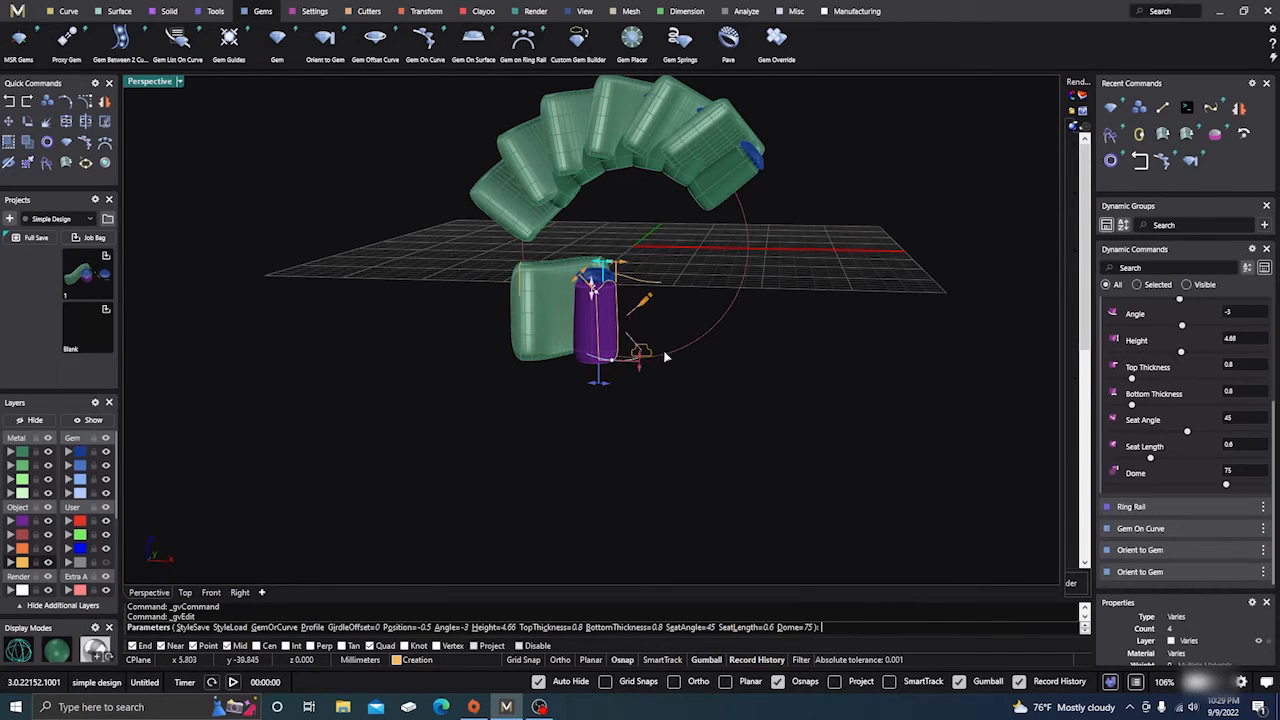
right_drag(749, 380, 773, 402)
right_click(767, 392)
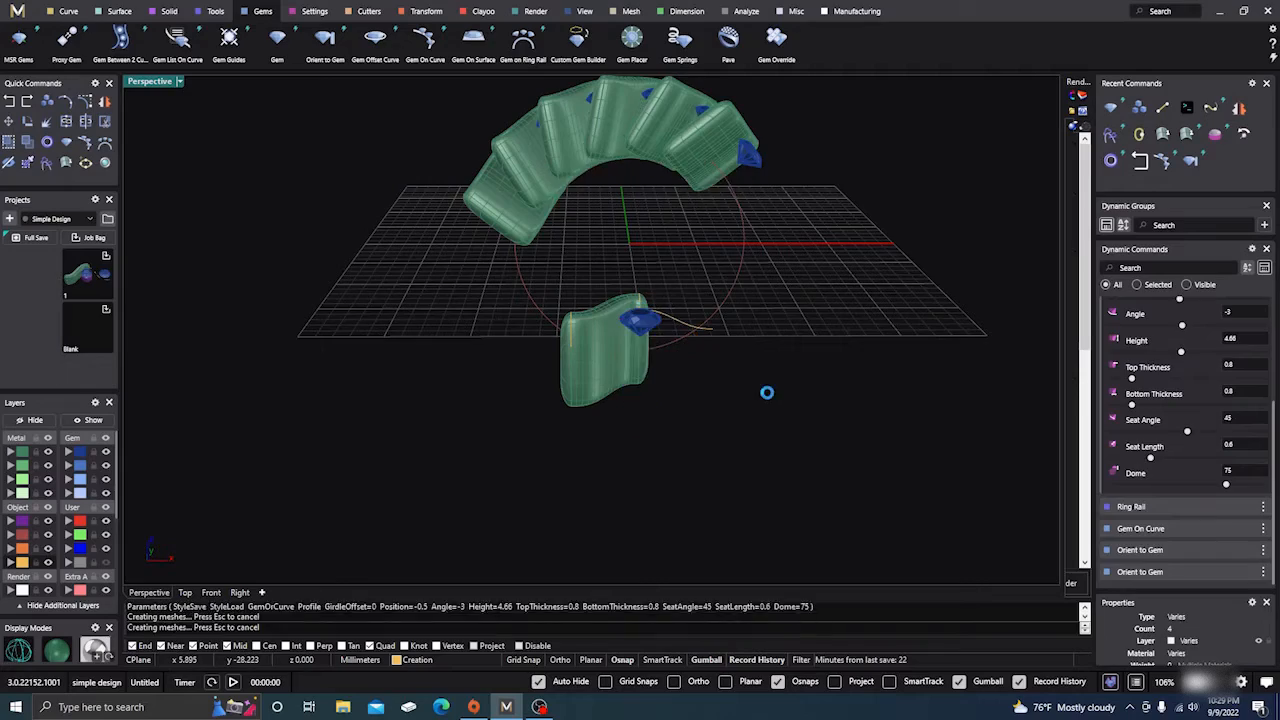
right_drag(740, 354, 599, 287)
click(491, 225)
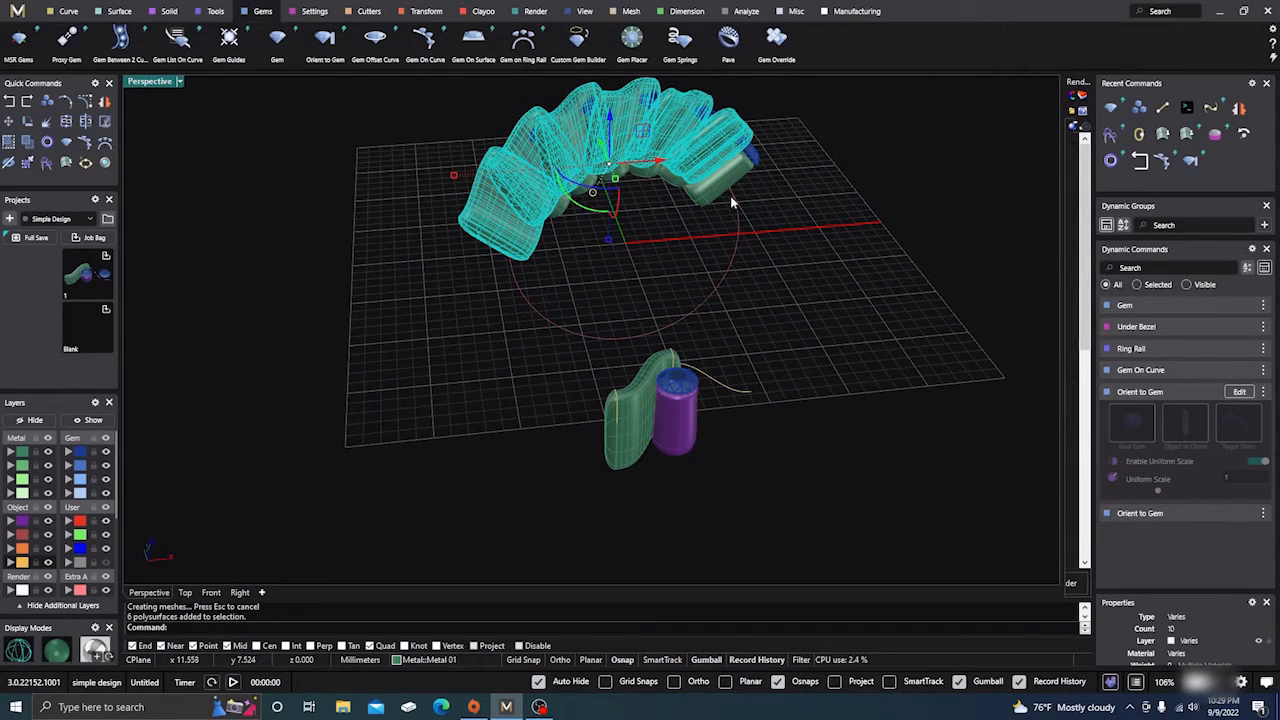
Ungroup the wave band and select its leftmost piece
click(28, 145)
click(158, 172)
click(477, 224)
scroll(381, 398, down, 4)
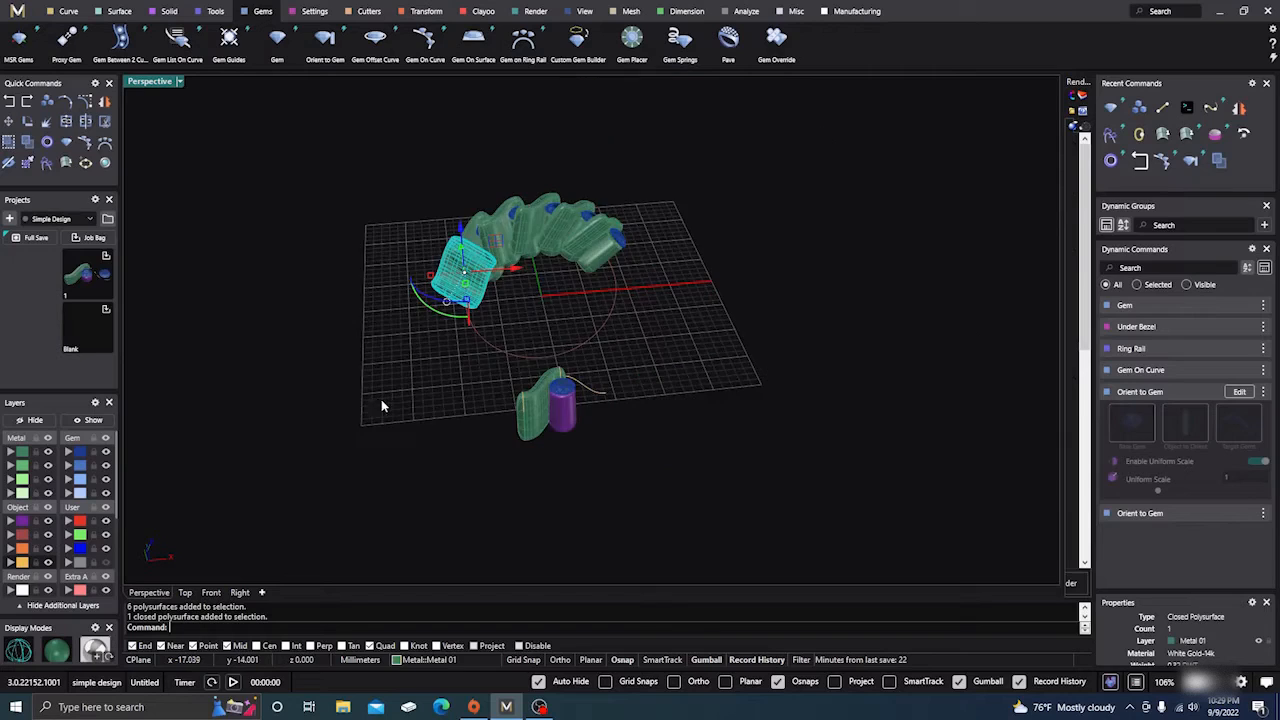
mouse_move(378, 398)
right_down()
mouse_move(344, 414)
mouse_move(360, 402)
right_up()
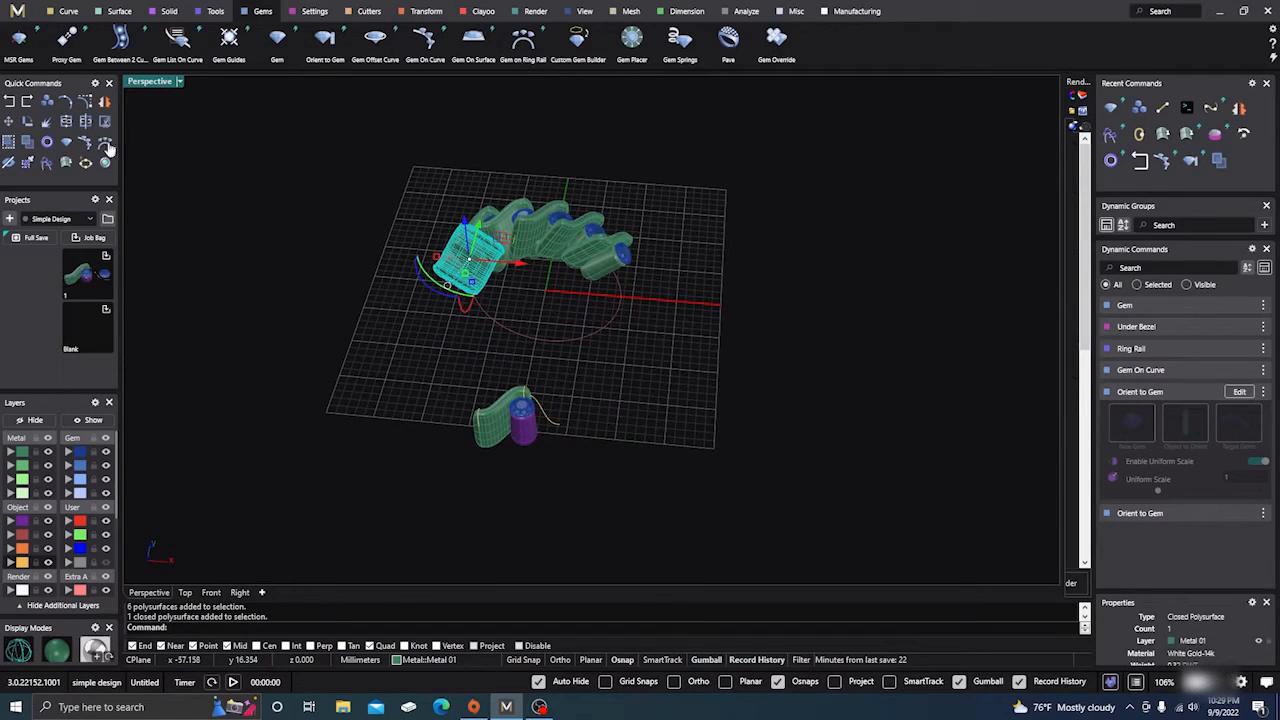
Rotate a copy of the piece 180° about the origin 0,0,0 to the opposite end
click(28, 123)
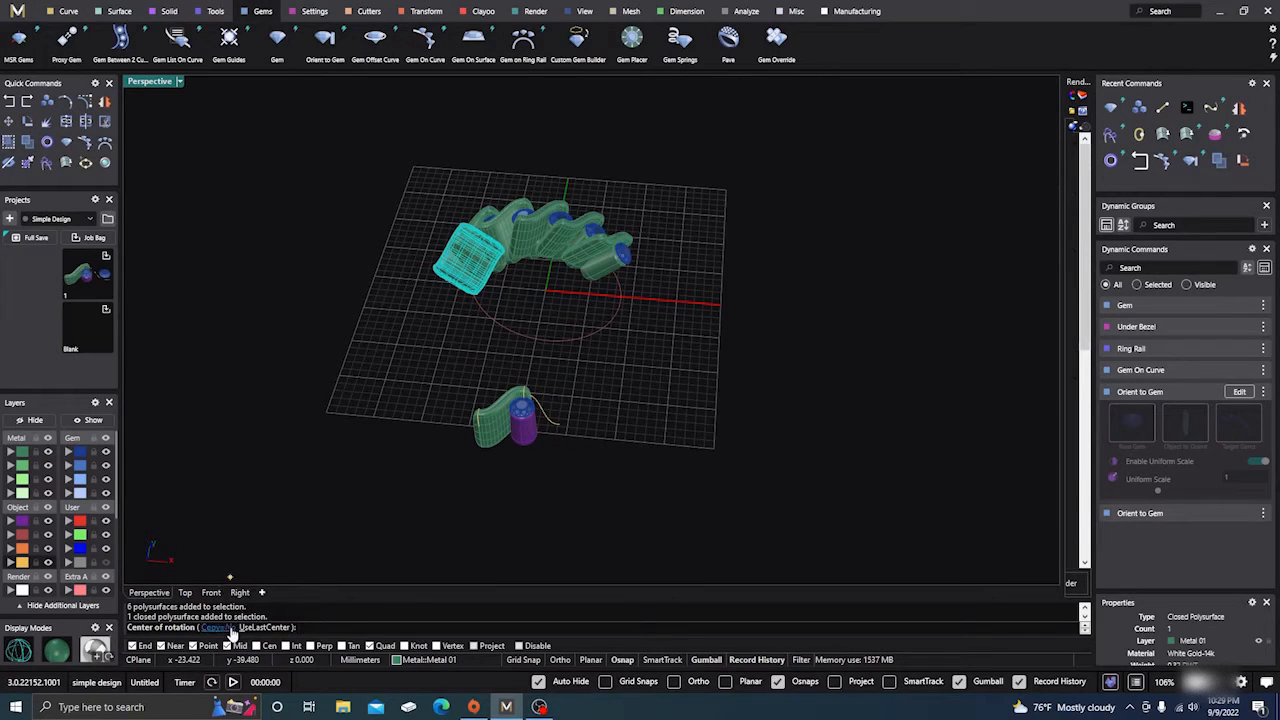
click(226, 629)
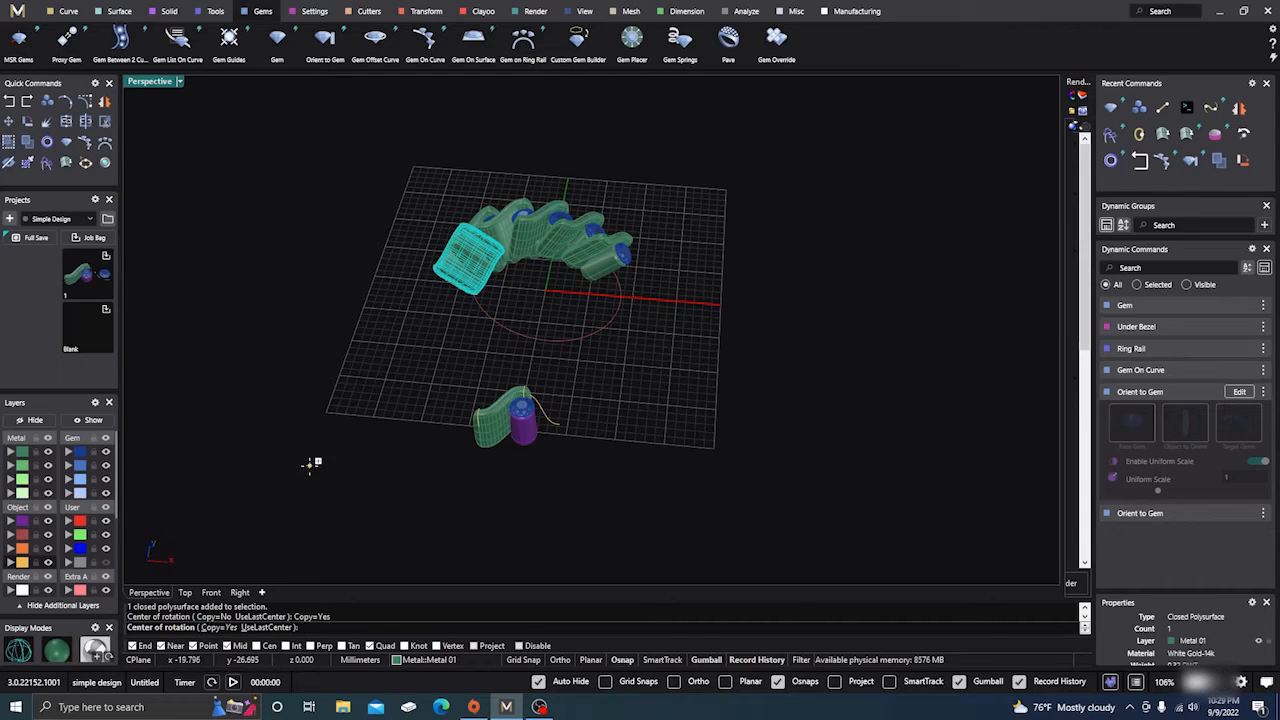
text(0,0,0)
key(Return)
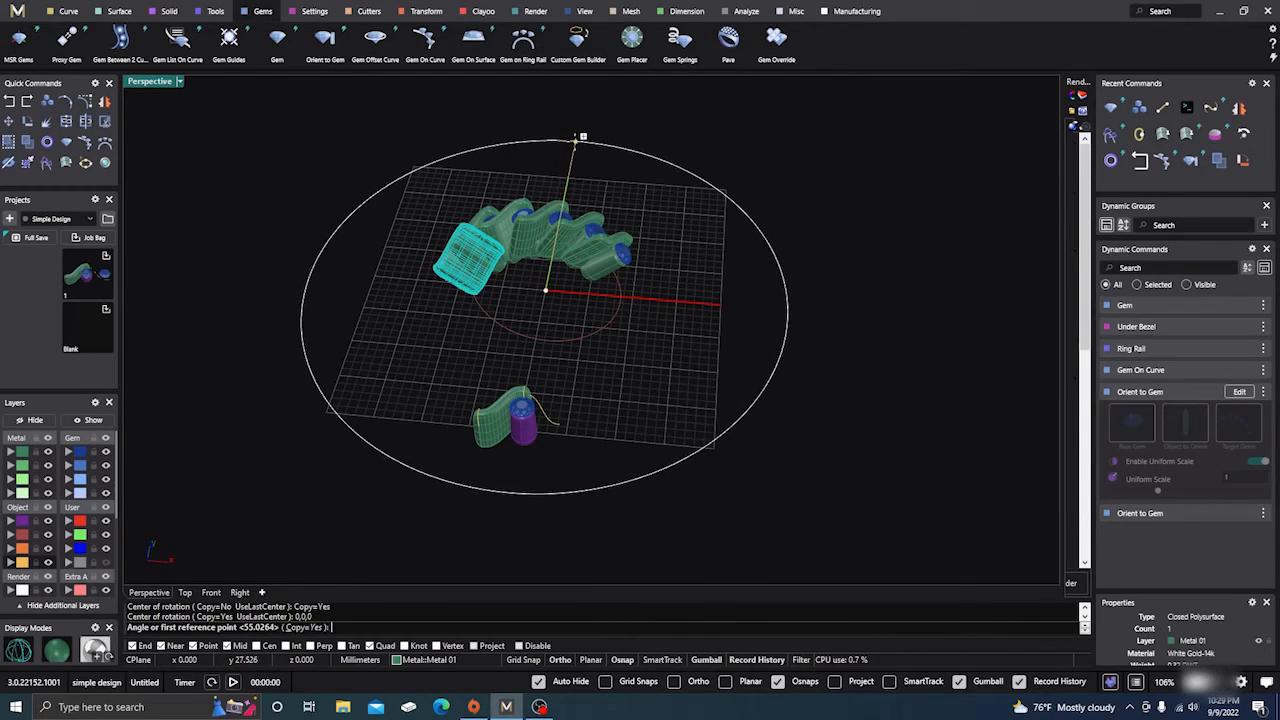
click(577, 140)
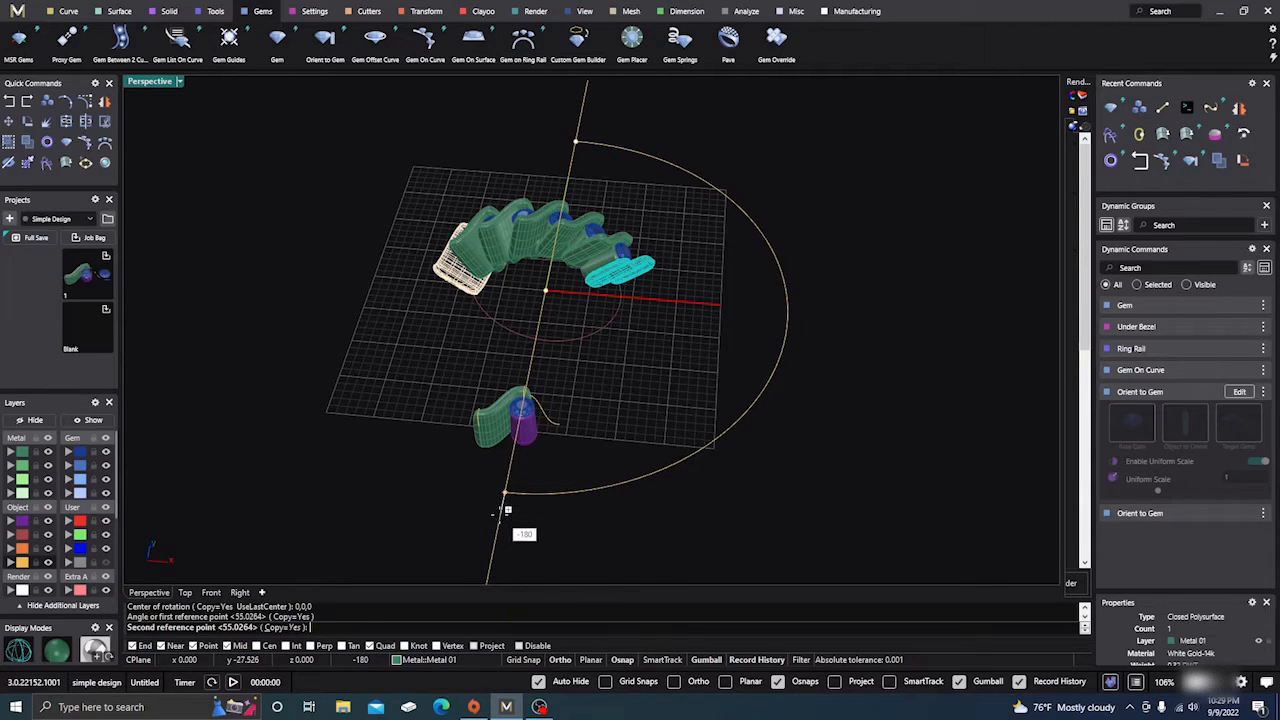
click(505, 510)
key(Return)
Window-select the whole lower sample model
click(684, 447)
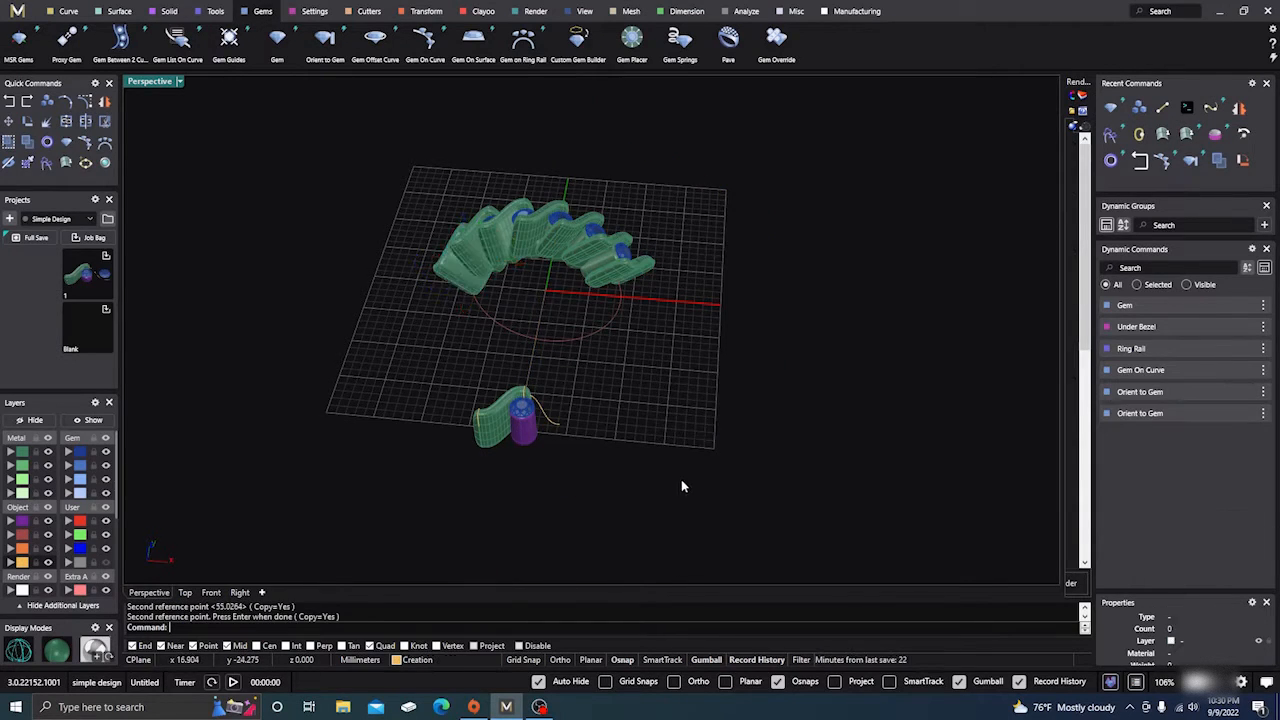
right_drag(681, 481, 671, 520)
drag(415, 381, 597, 514)
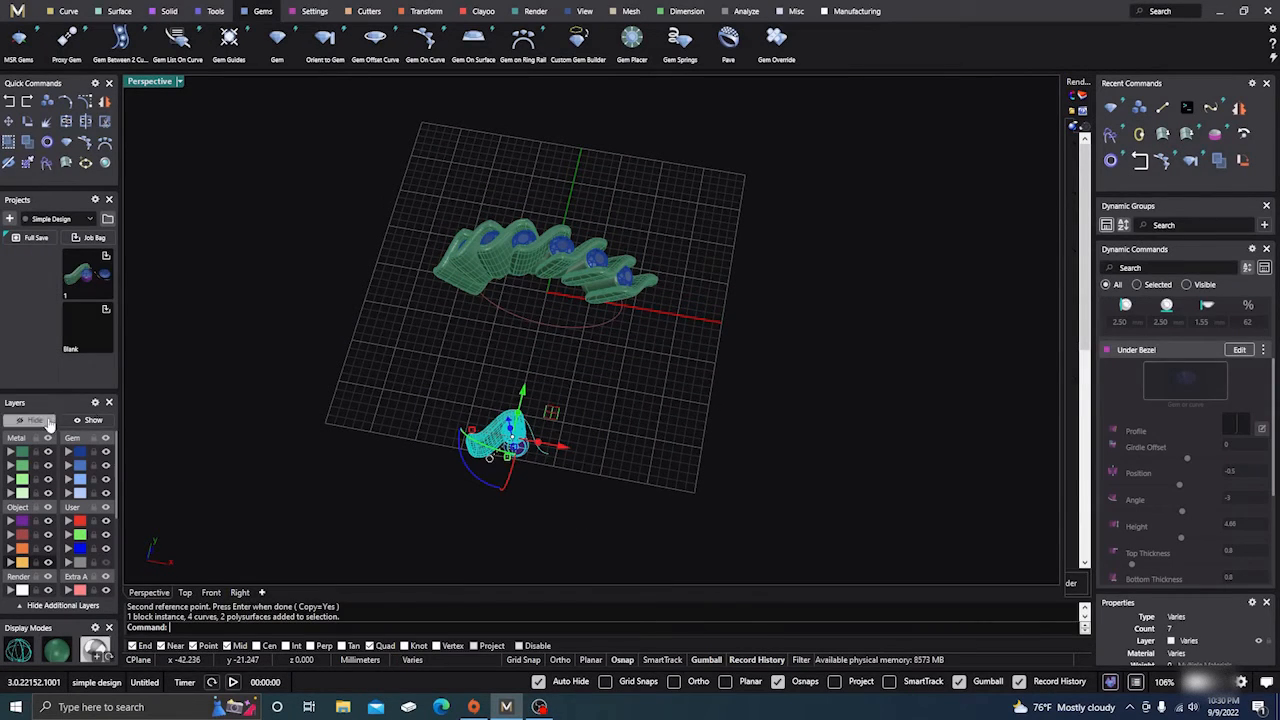
Hide the lower sample model, inspect the remaining wave band, and search commands for 'cut'
click(47, 424)
right_drag(440, 312, 457, 369)
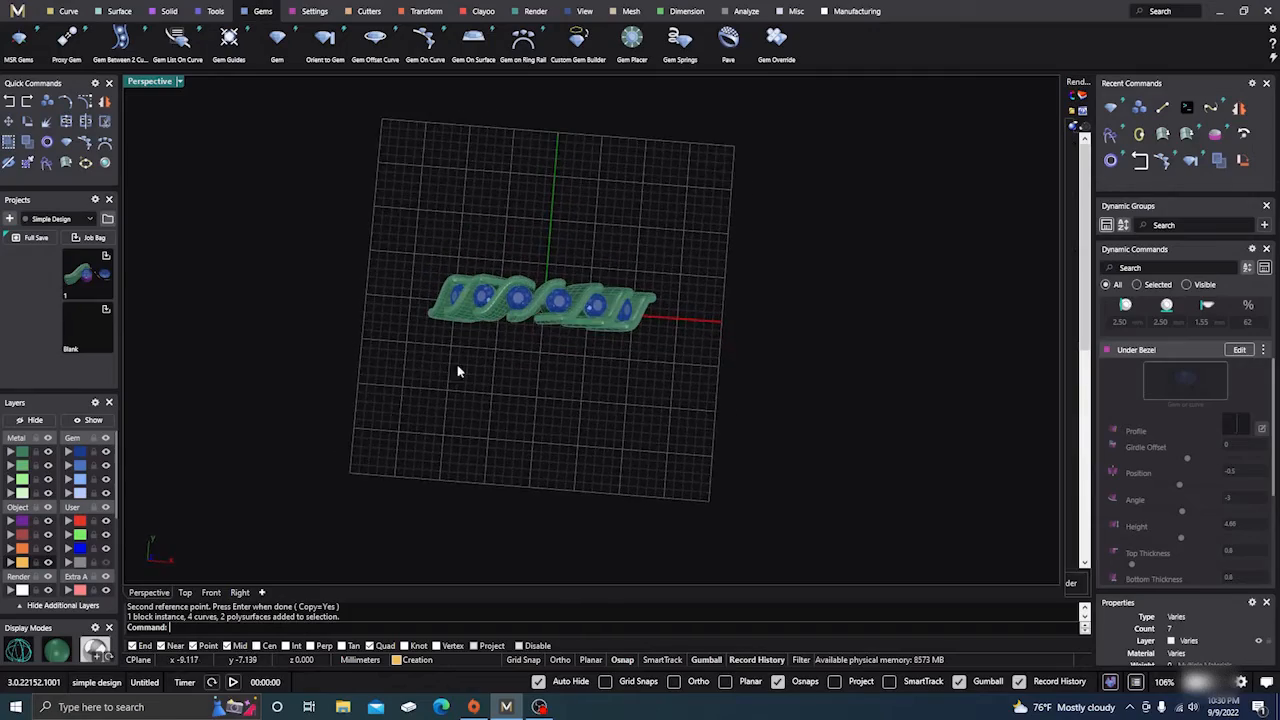
scroll(527, 302, up, 5)
right_drag(604, 380, 552, 278)
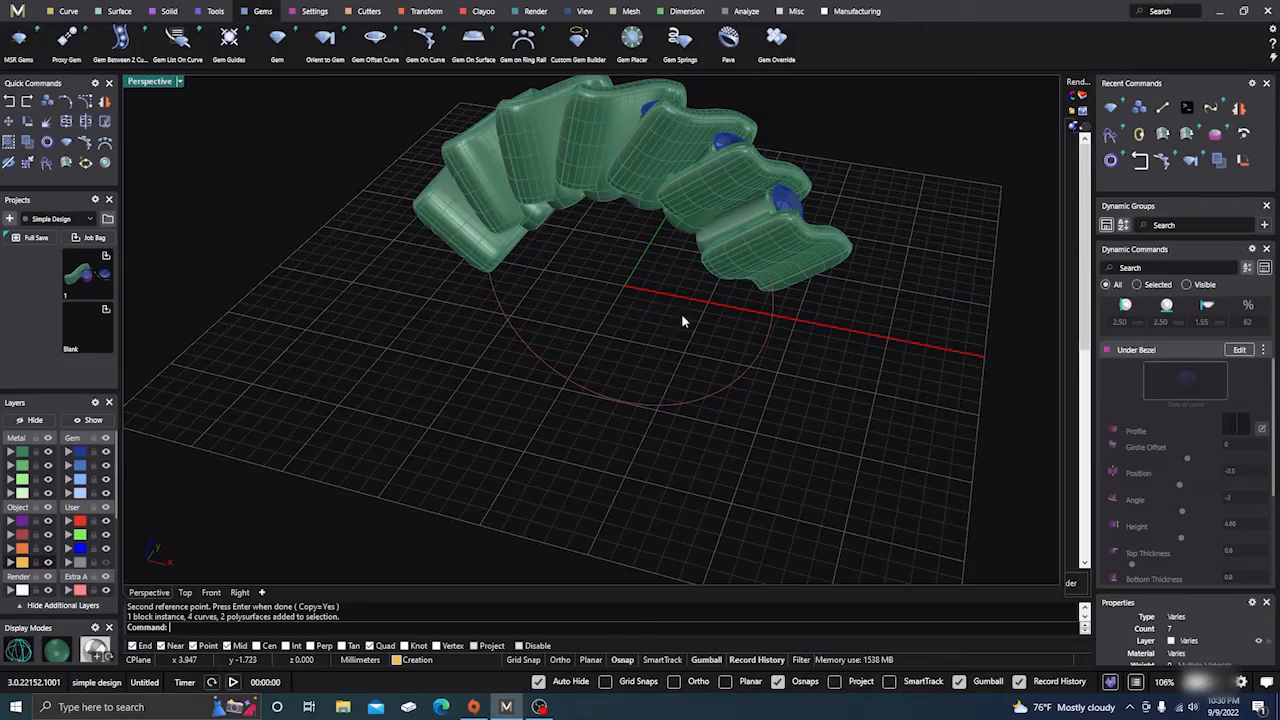
right_drag(681, 321, 745, 302)
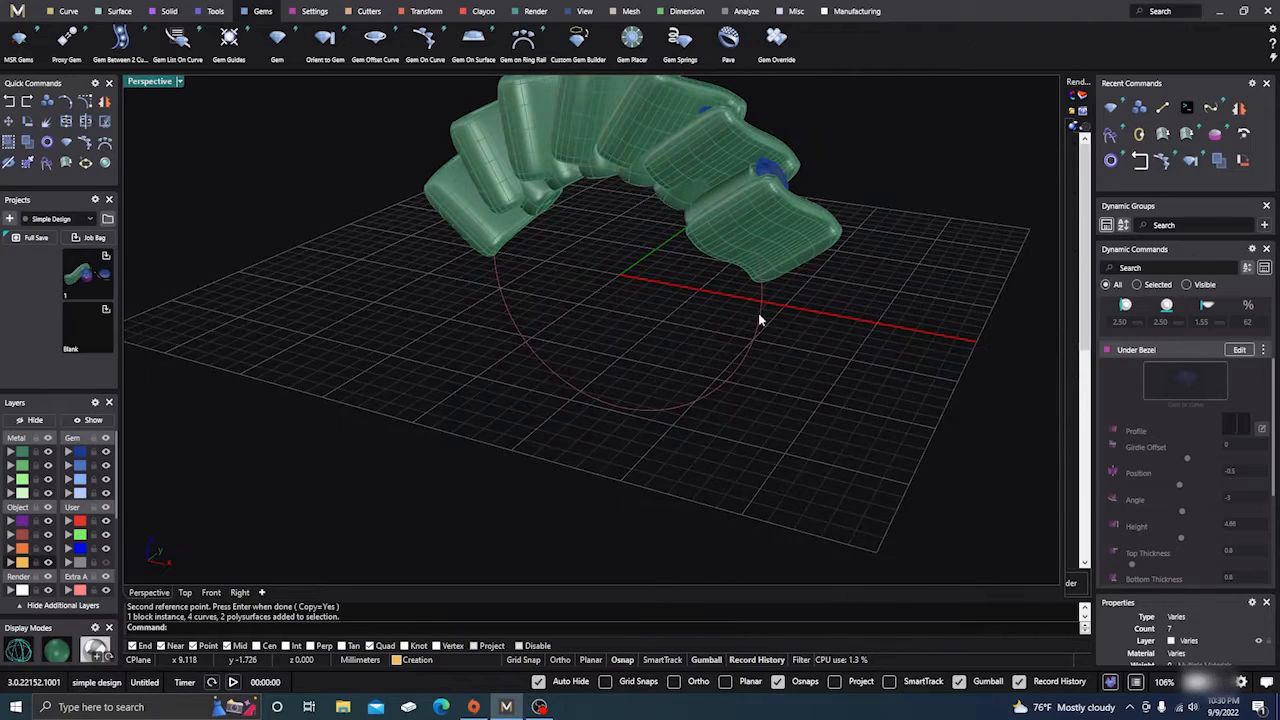
scroll(514, 430, down, 4)
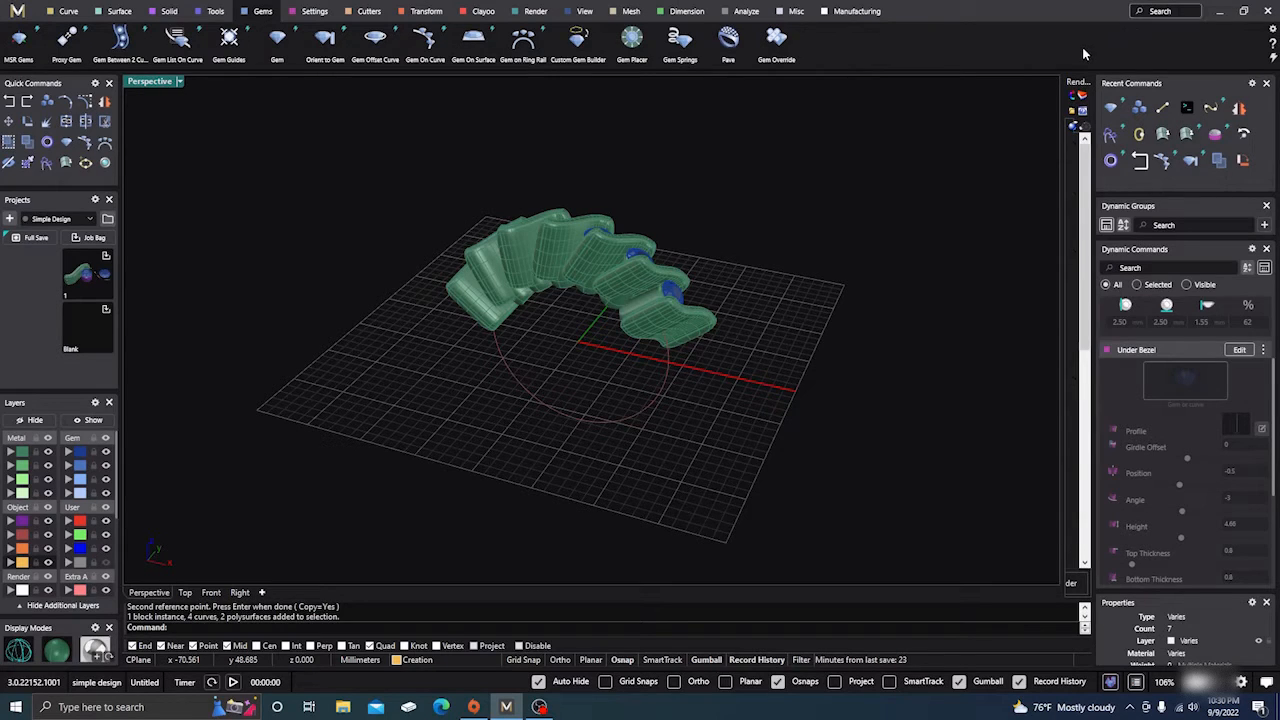
text(cut)
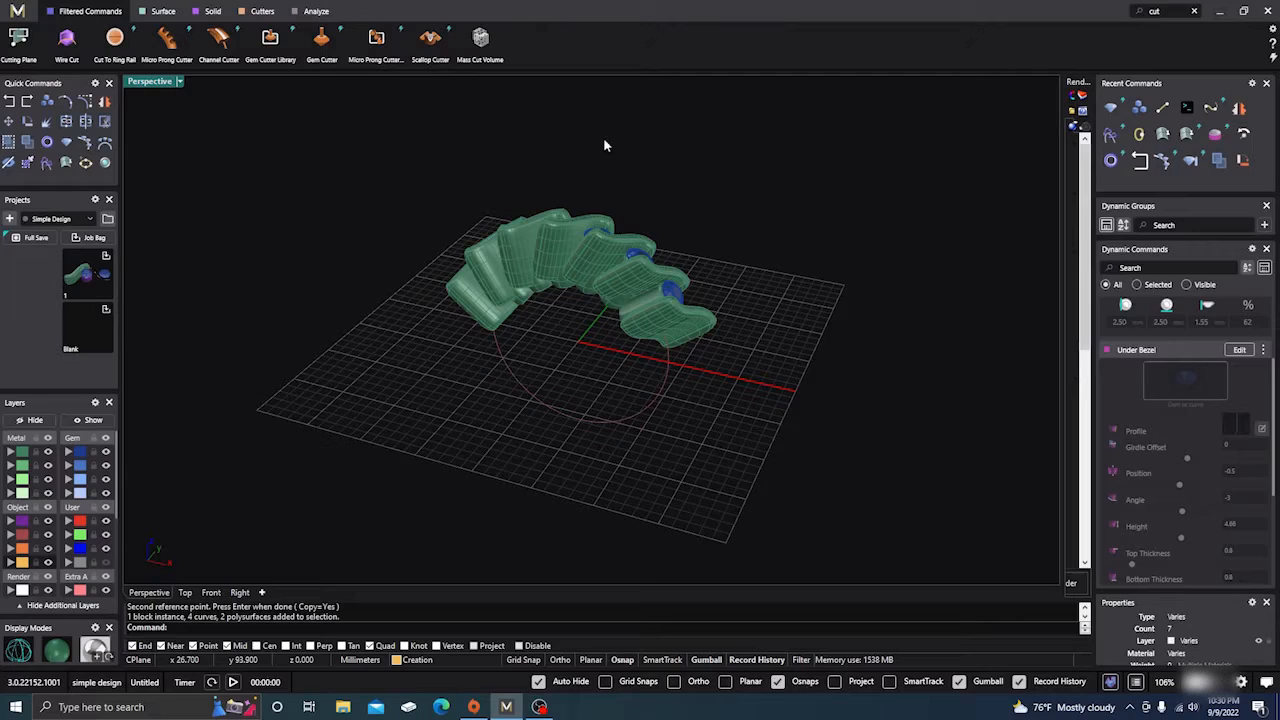
Run Cut To Ring Rail on all 13 wave-band pieces with a 180° angle
click(114, 40)
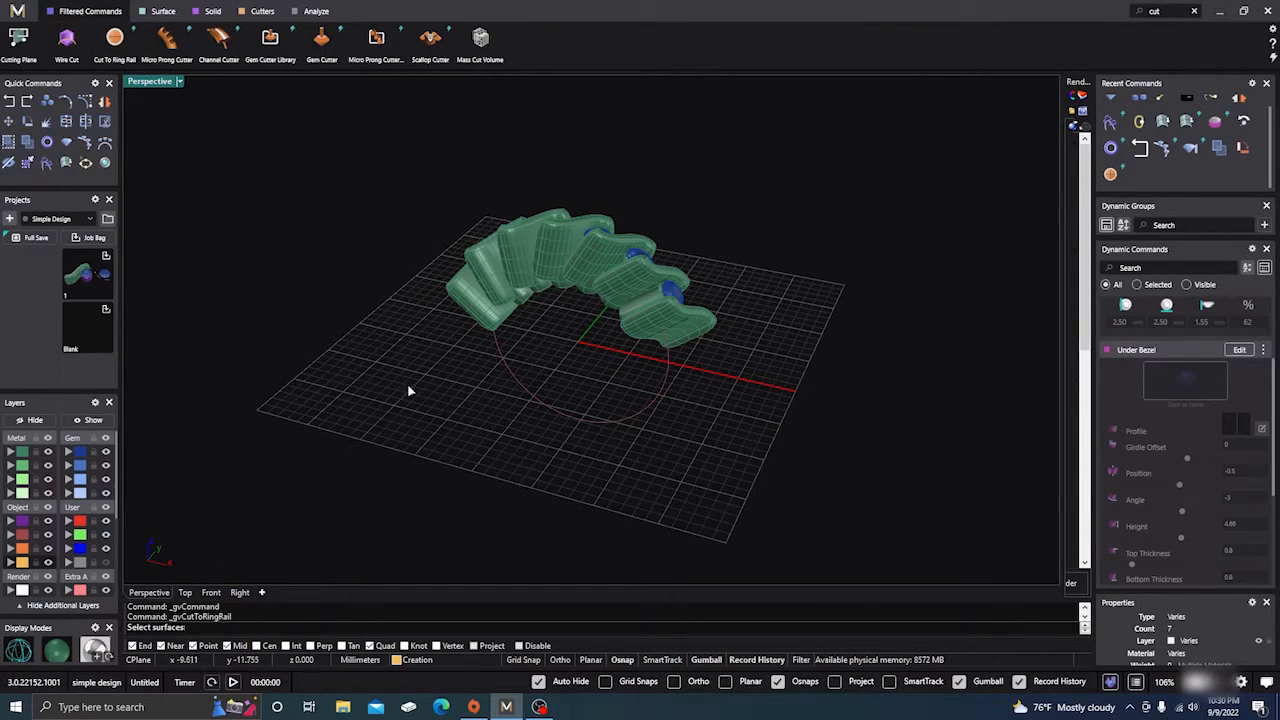
click(24, 451)
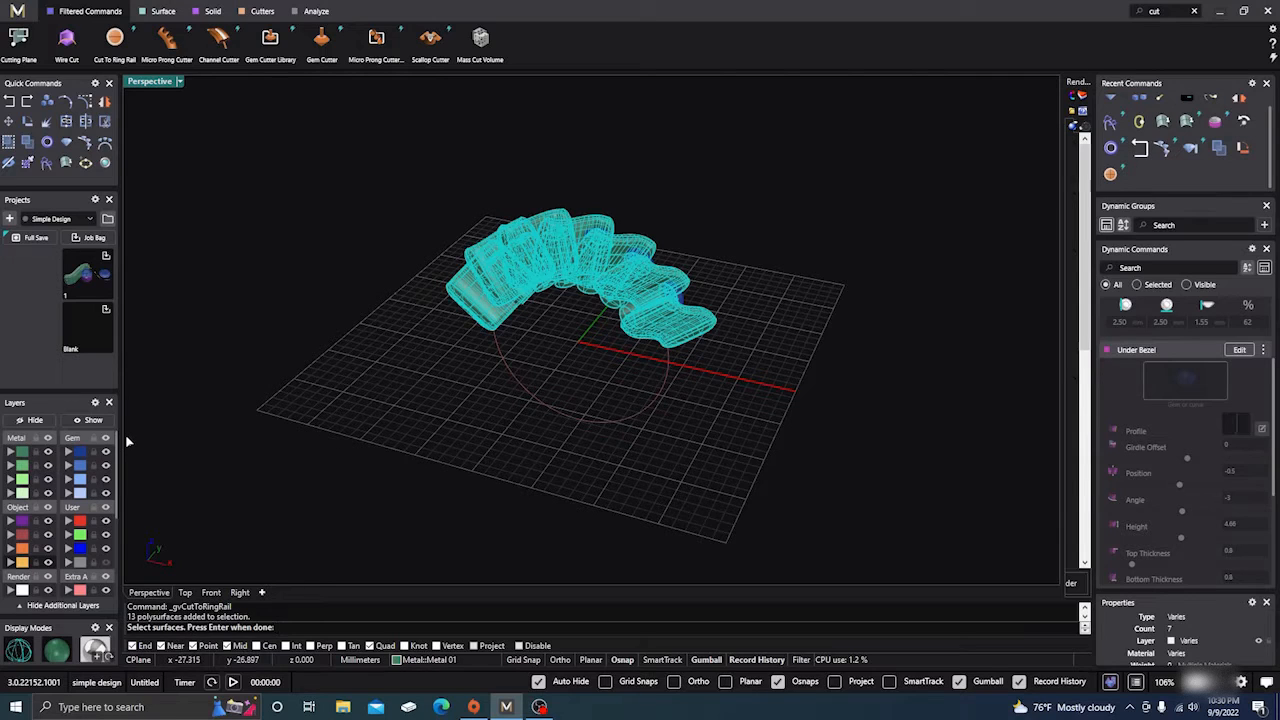
key(Return)
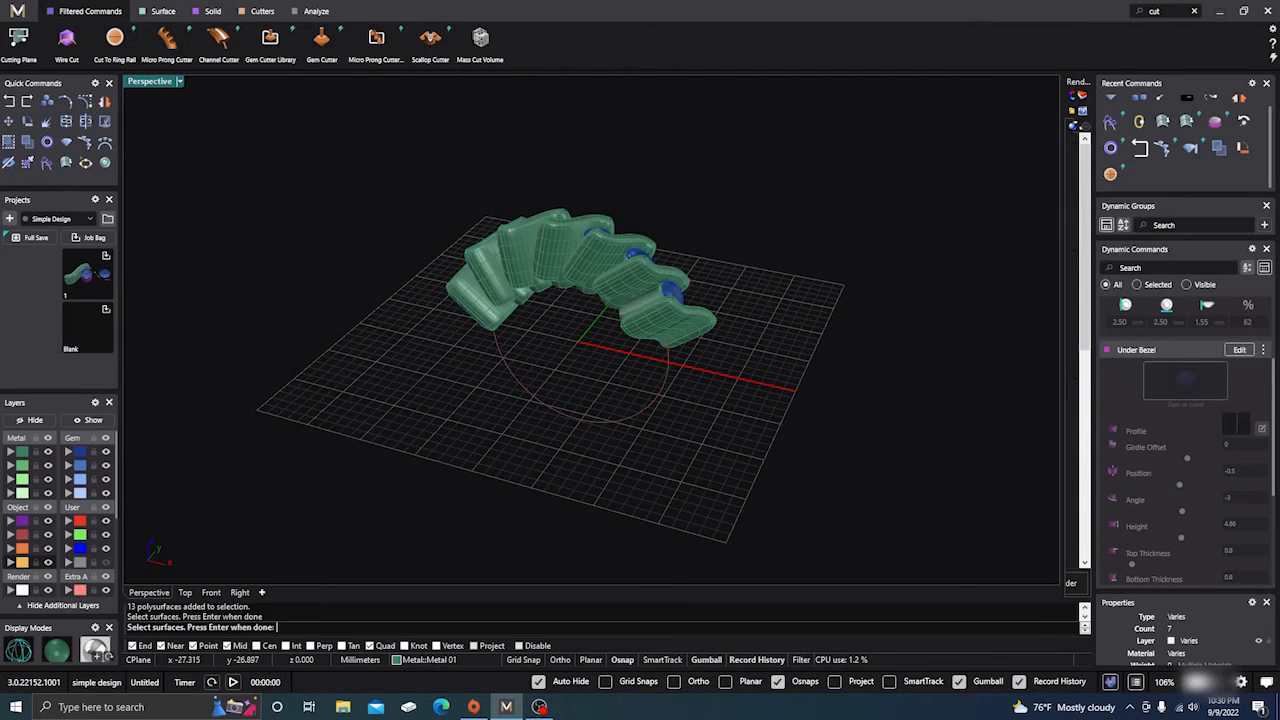
key(Return)
right_drag(366, 451, 515, 395)
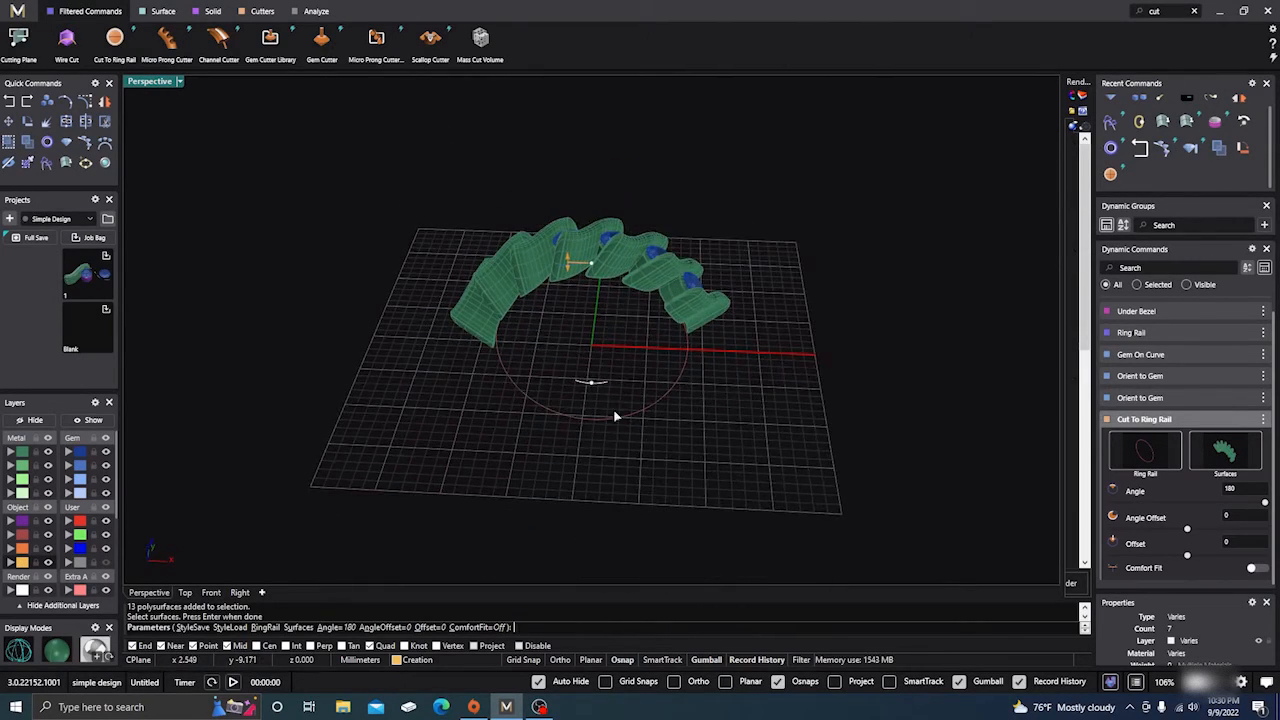
right_drag(615, 416, 711, 434)
right_click(471, 400)
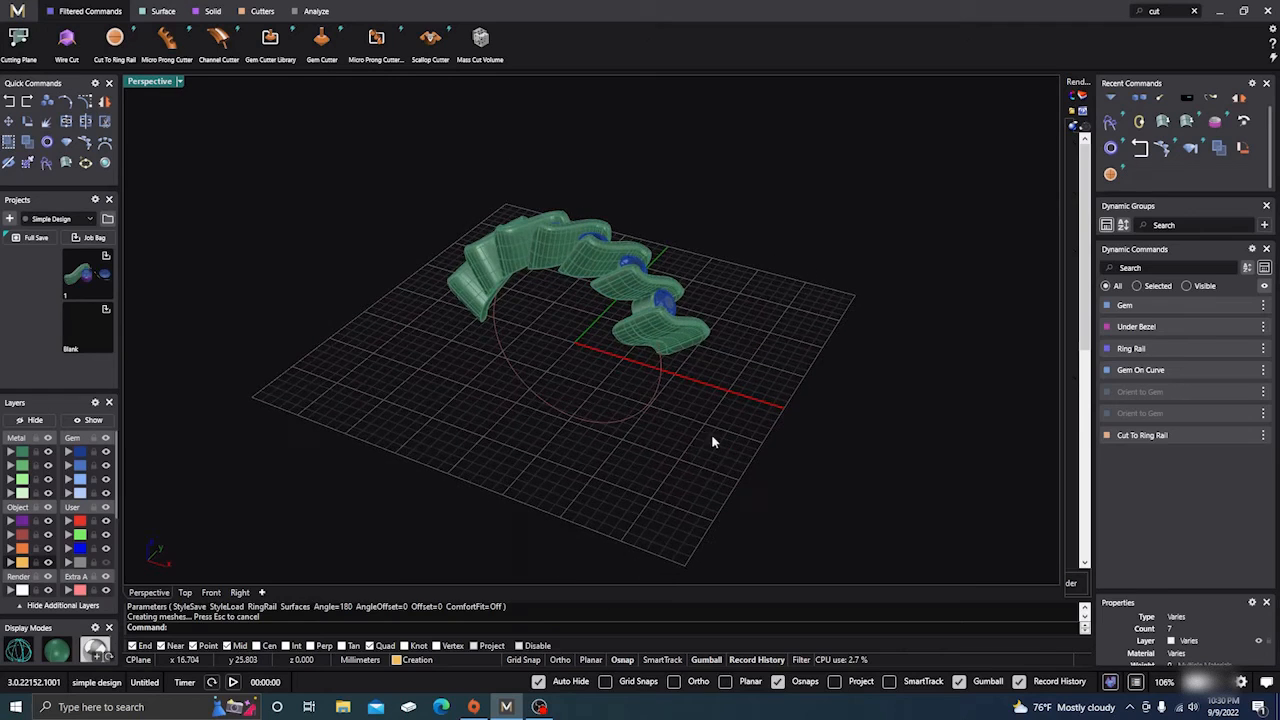
click(656, 382)
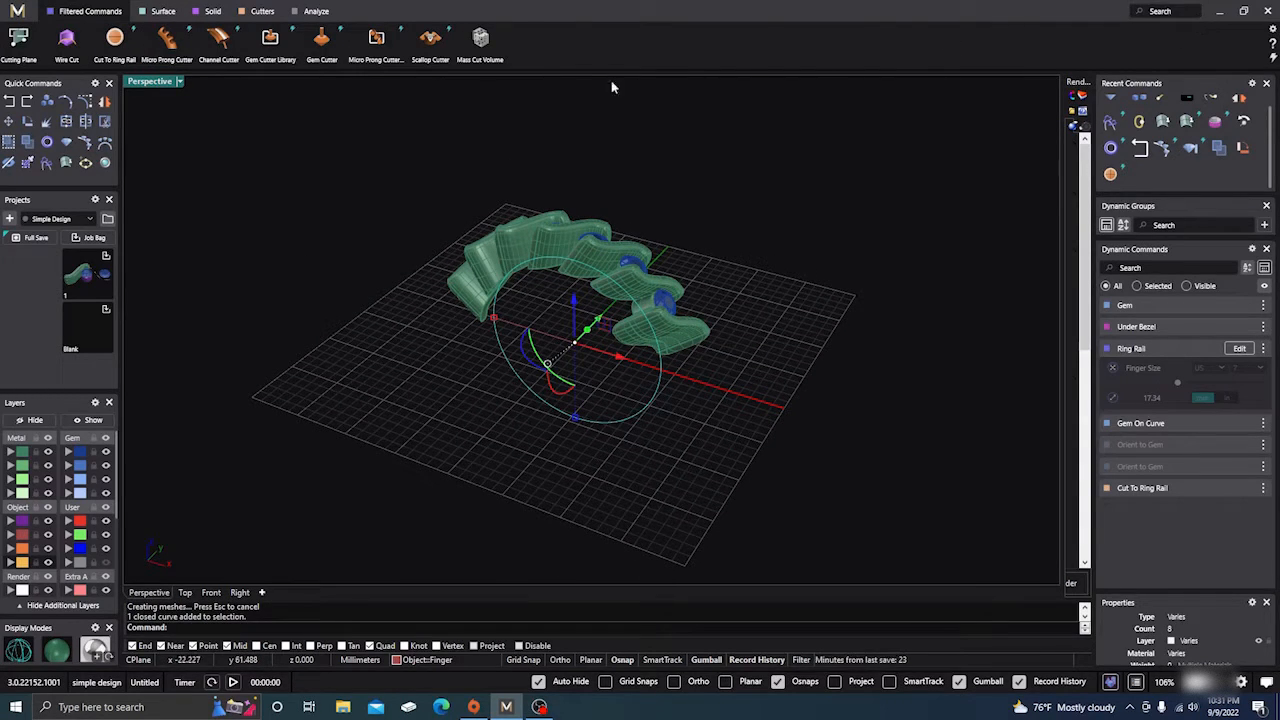
Use Profile Placer to put a 4 × 2 mm oval profile on the ring circle at 0.16
click(215, 11)
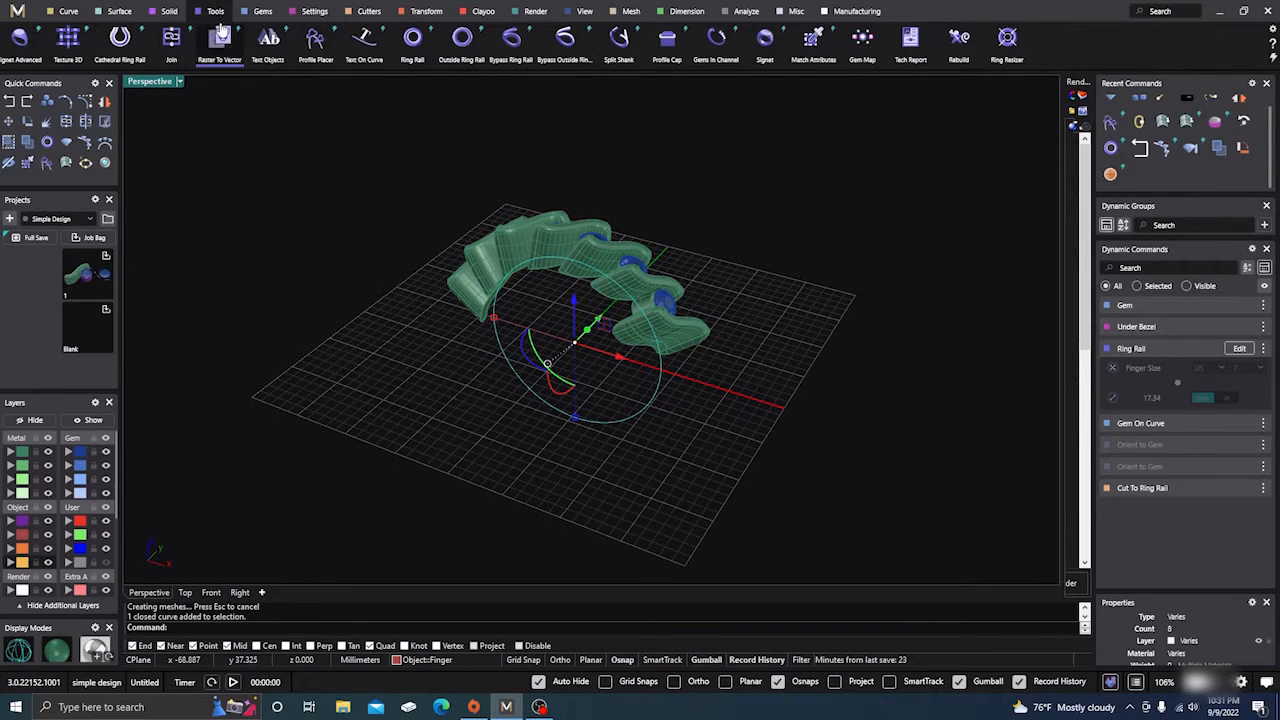
click(315, 44)
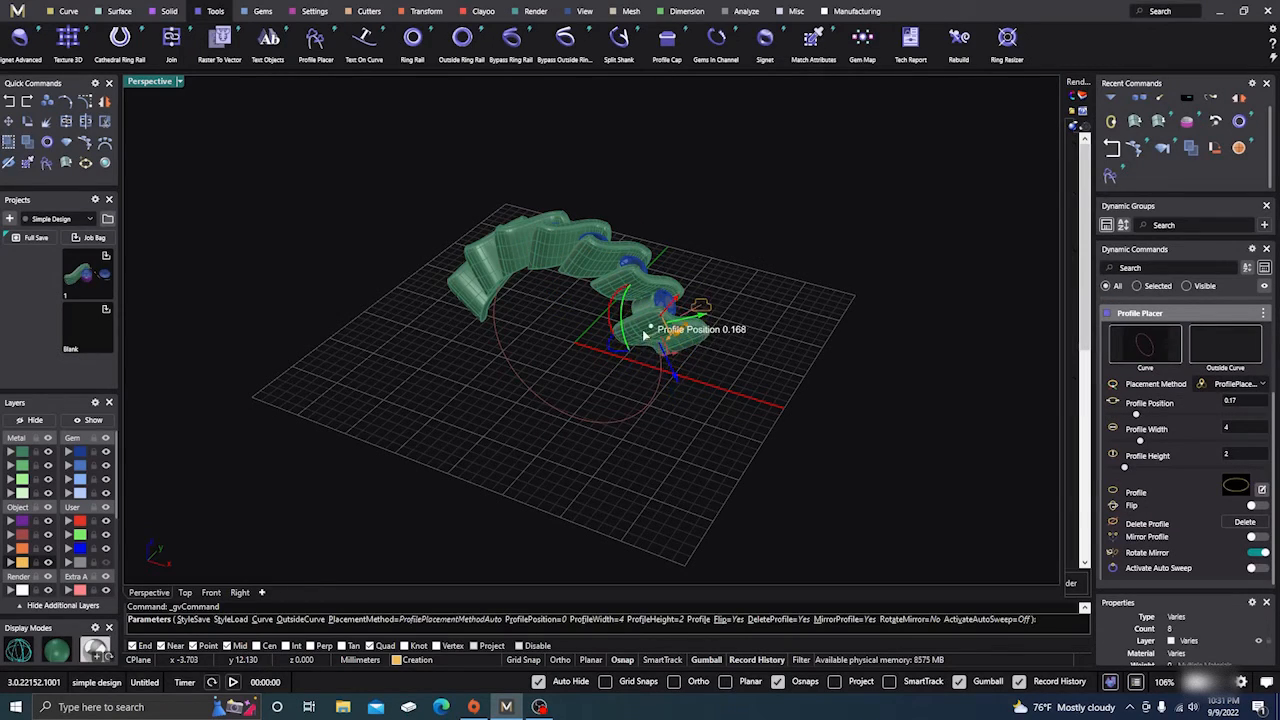
click(645, 335)
scroll(637, 368, up, 5)
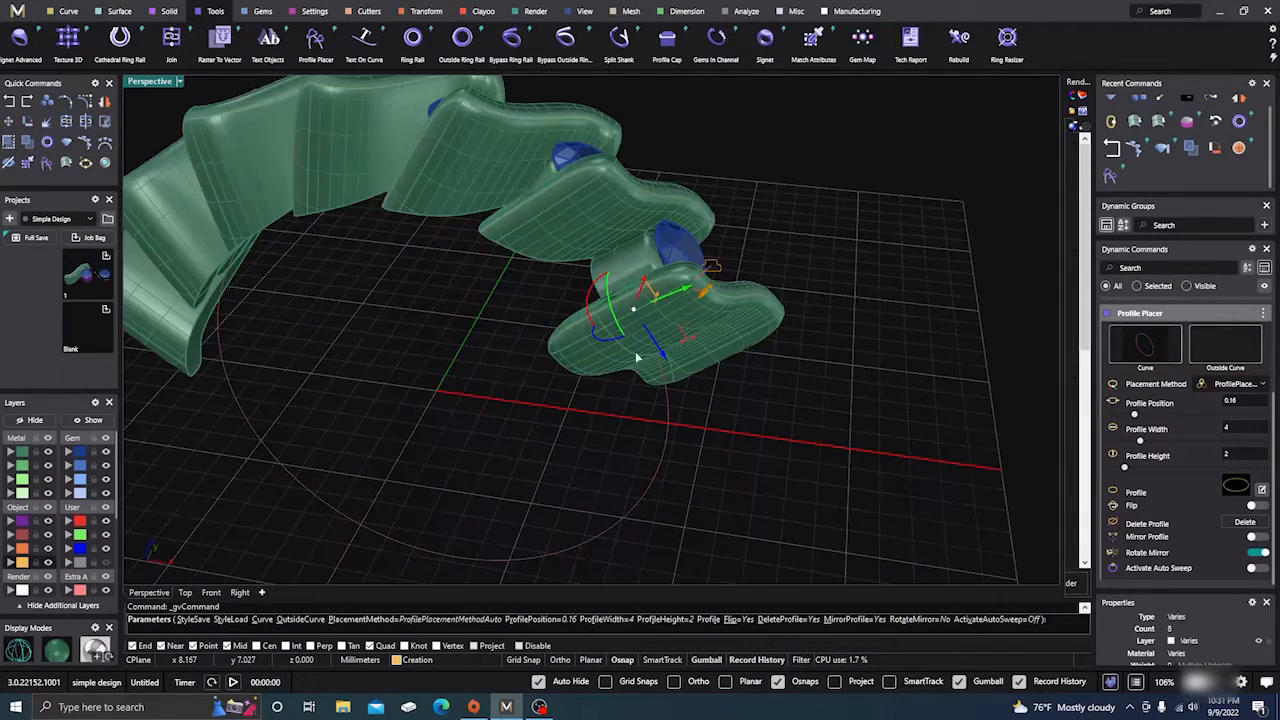
right_drag(635, 351, 422, 353)
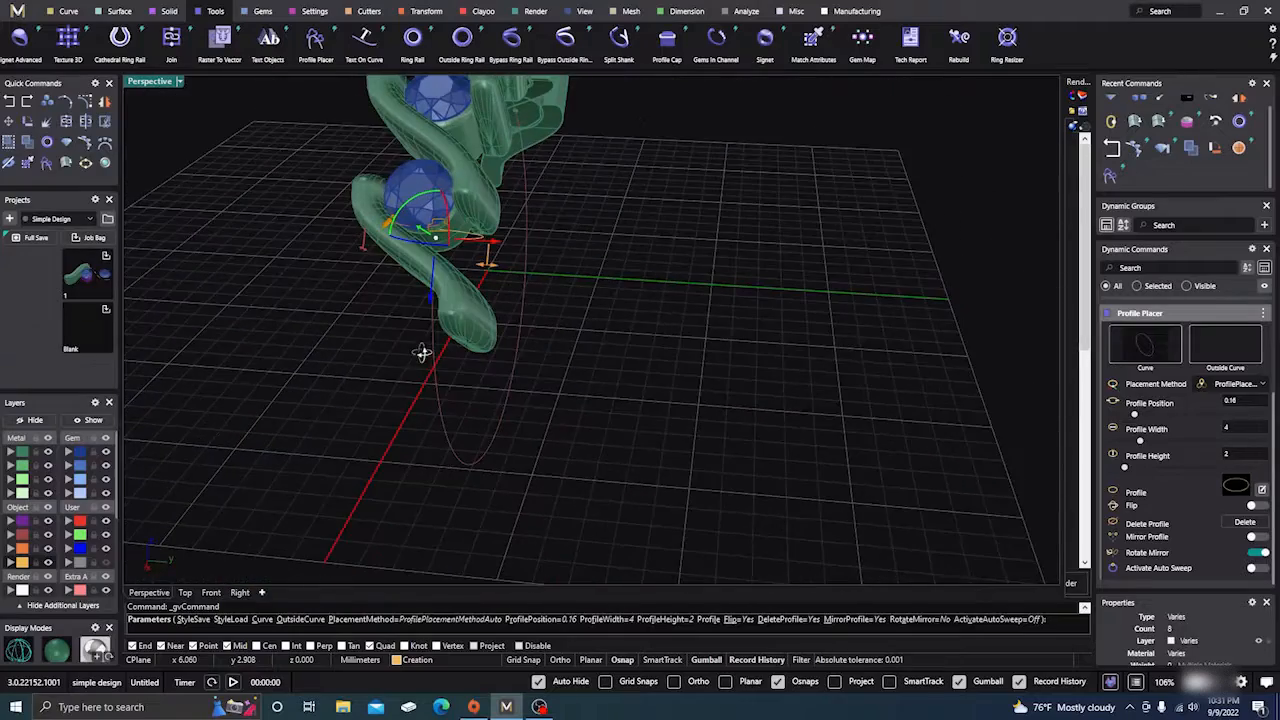
scroll(617, 368, down, 4)
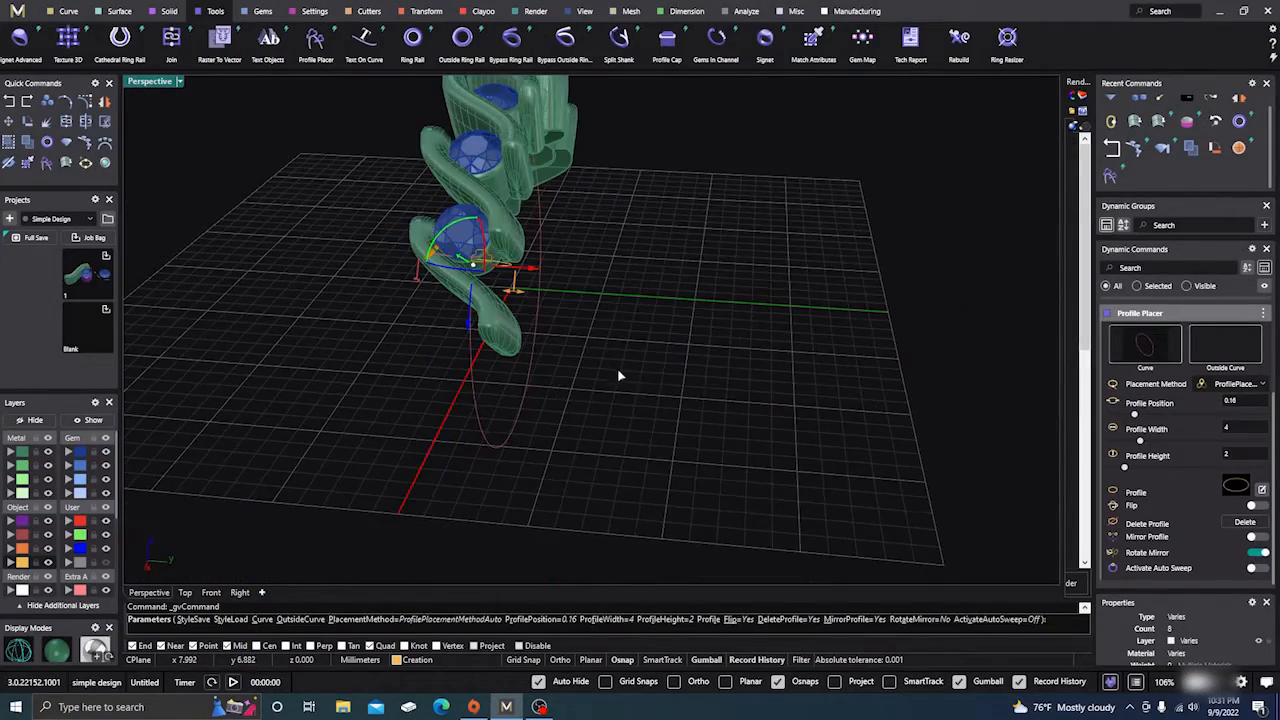
right_drag(617, 368, 559, 291)
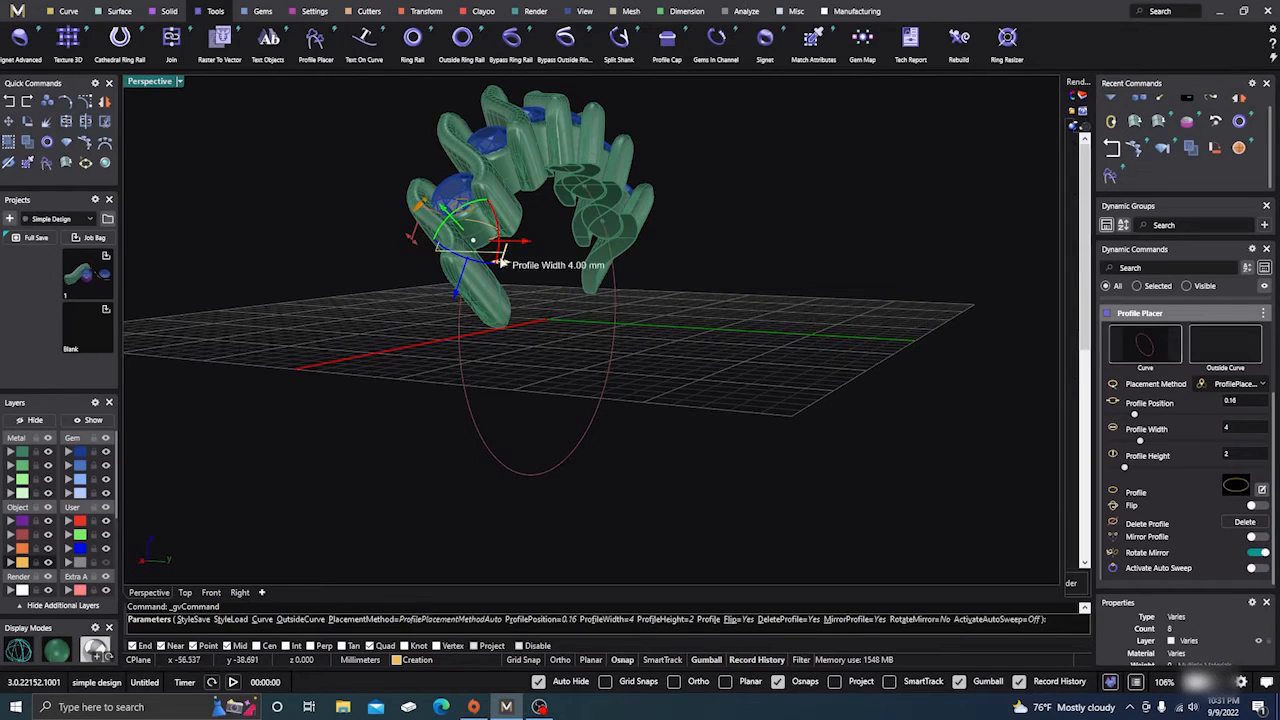
right_drag(517, 300, 435, 421)
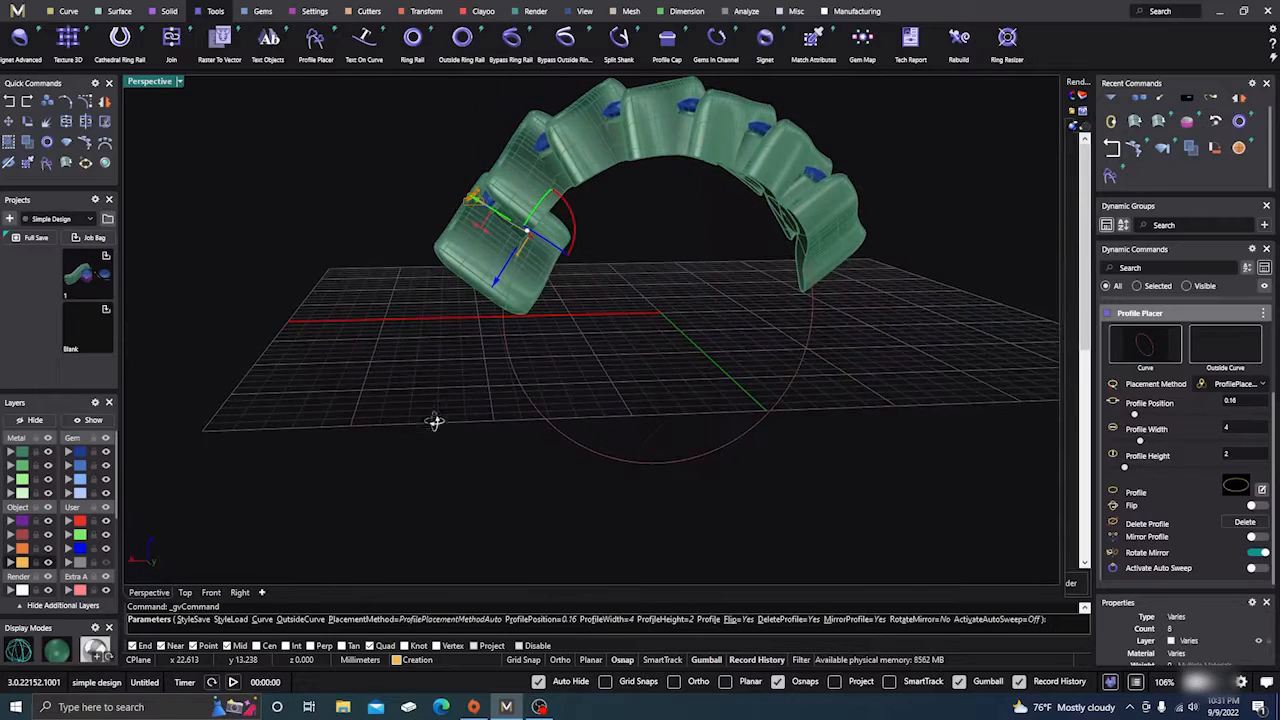
In Front view, move the oval profile to the bottom of the circle at position 0.5
click(187, 593)
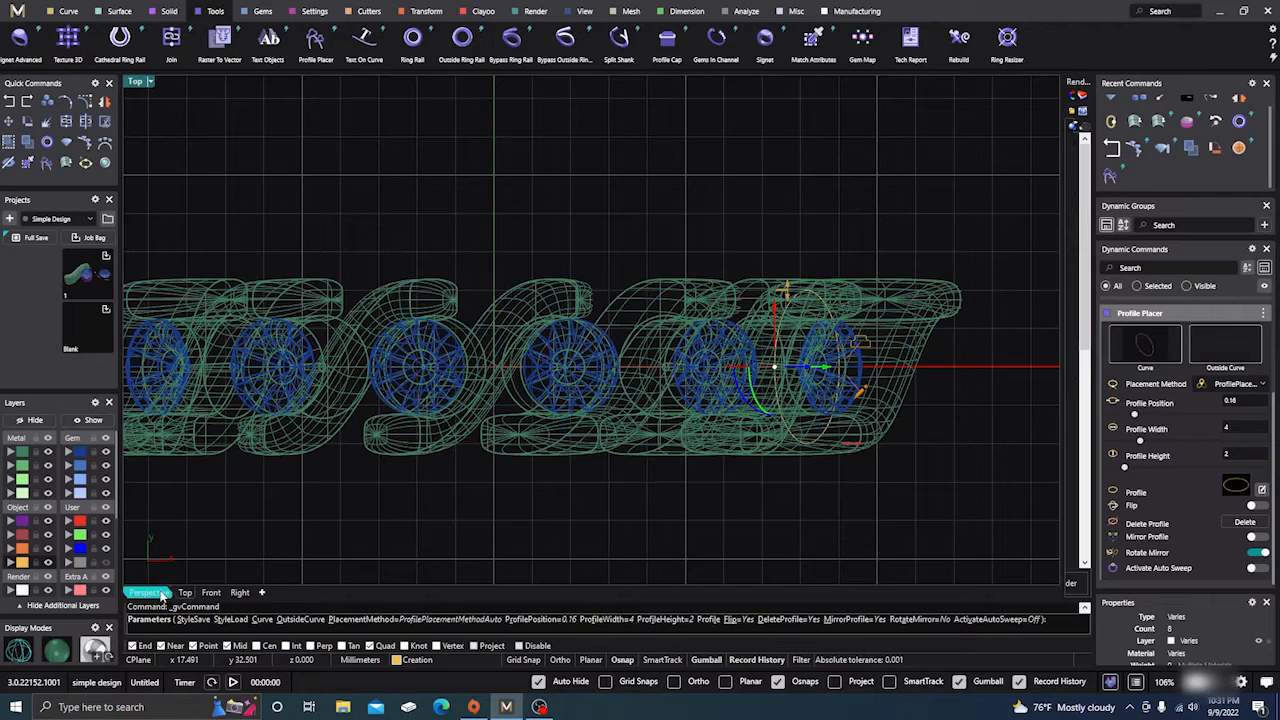
click(211, 592)
scroll(507, 211, down, 5)
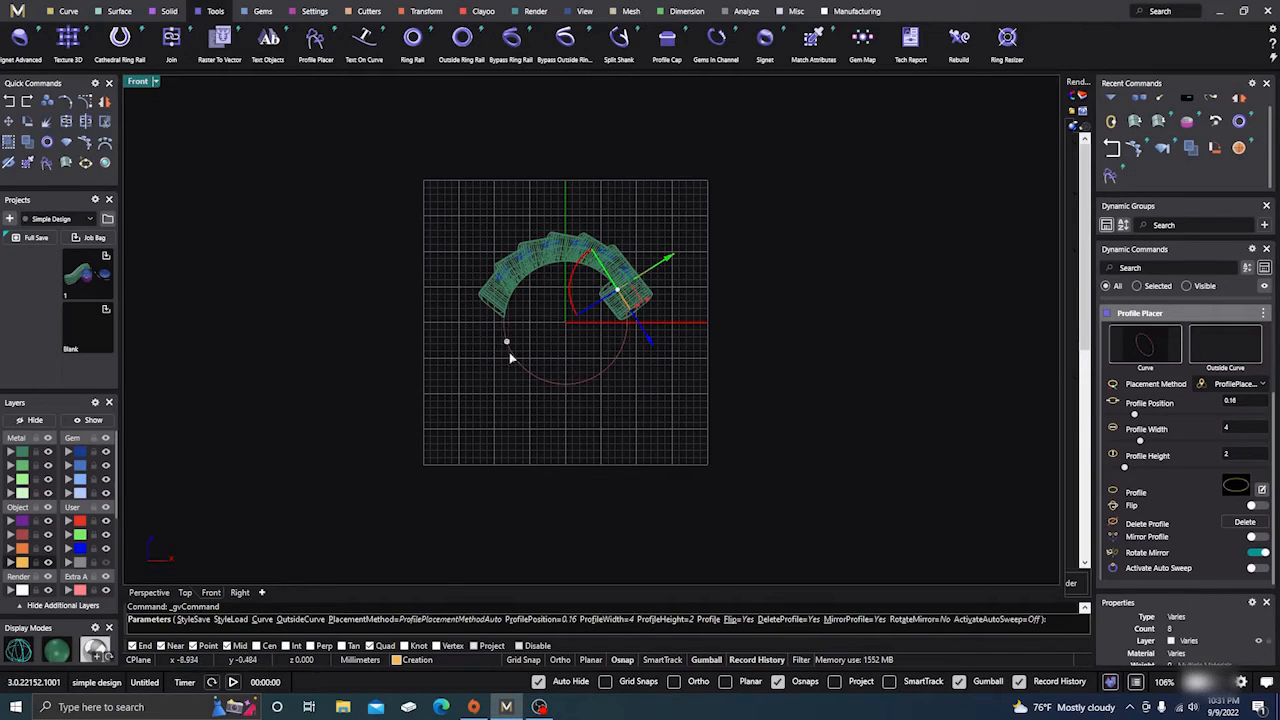
click(563, 382)
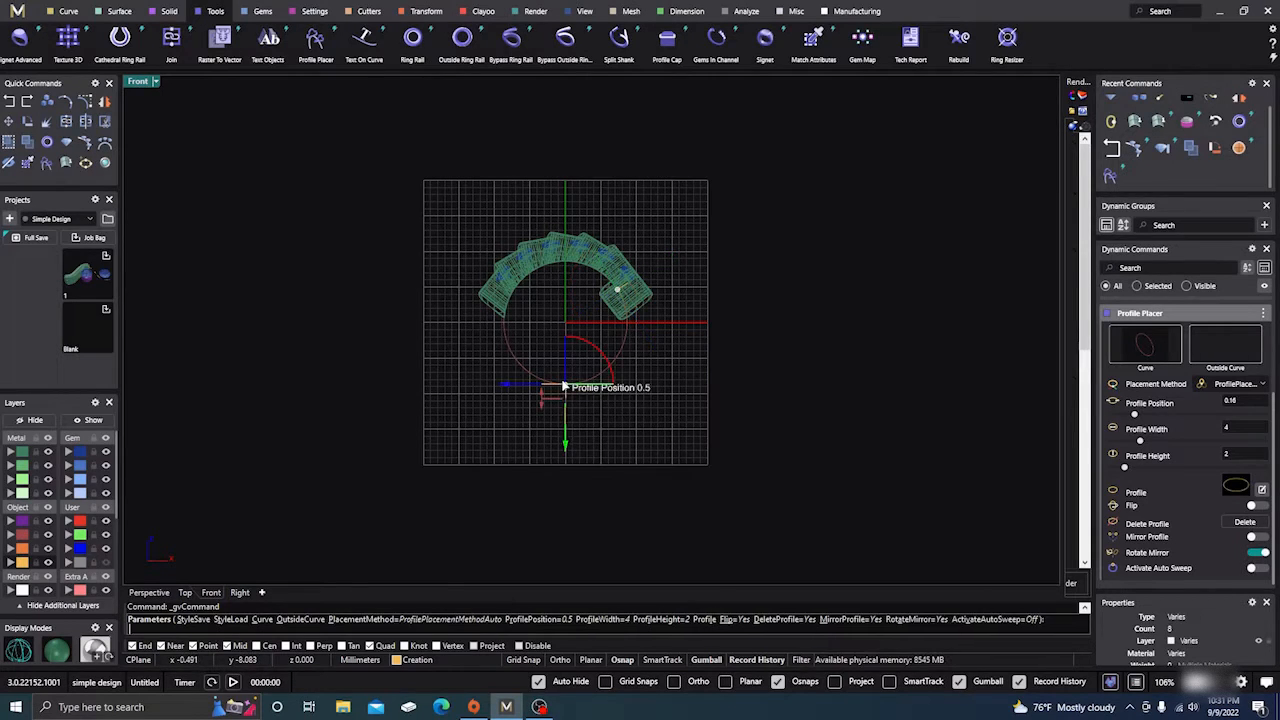
right_drag(717, 400, 629, 441)
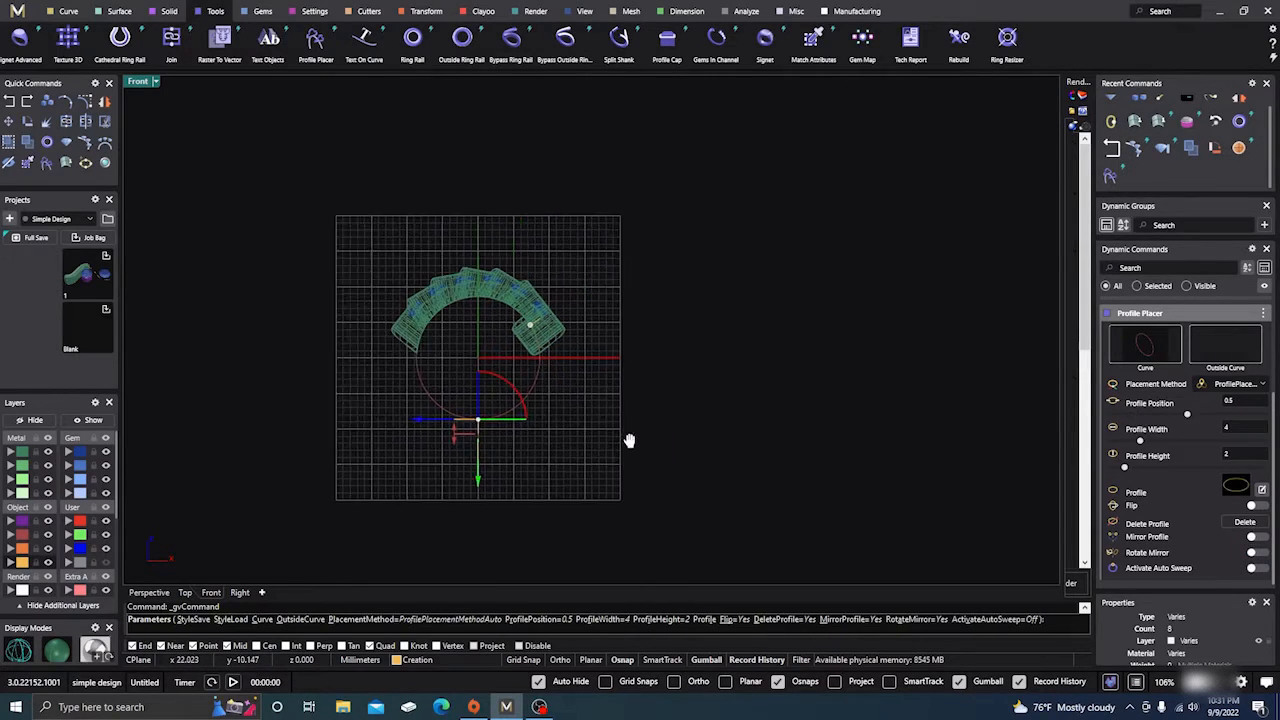
Narrow the bottom profile to 3.2 mm wide and finish placing it
double_click(141, 84)
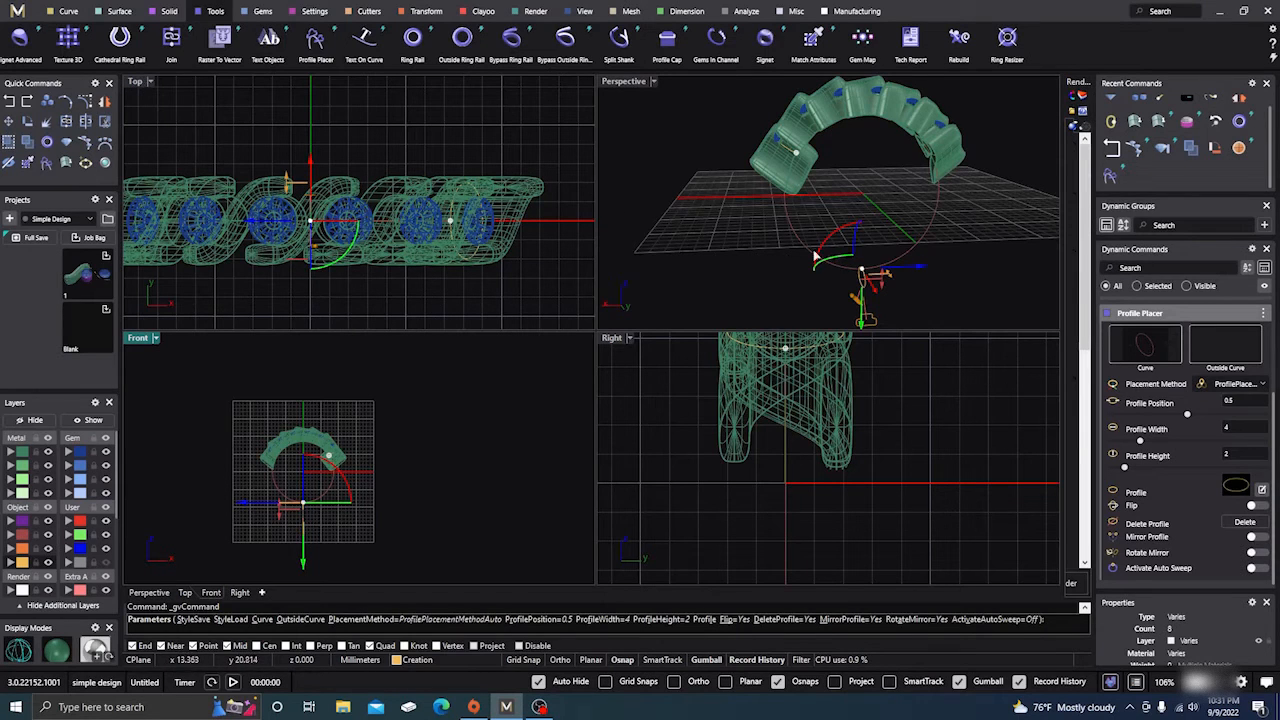
double_click(630, 86)
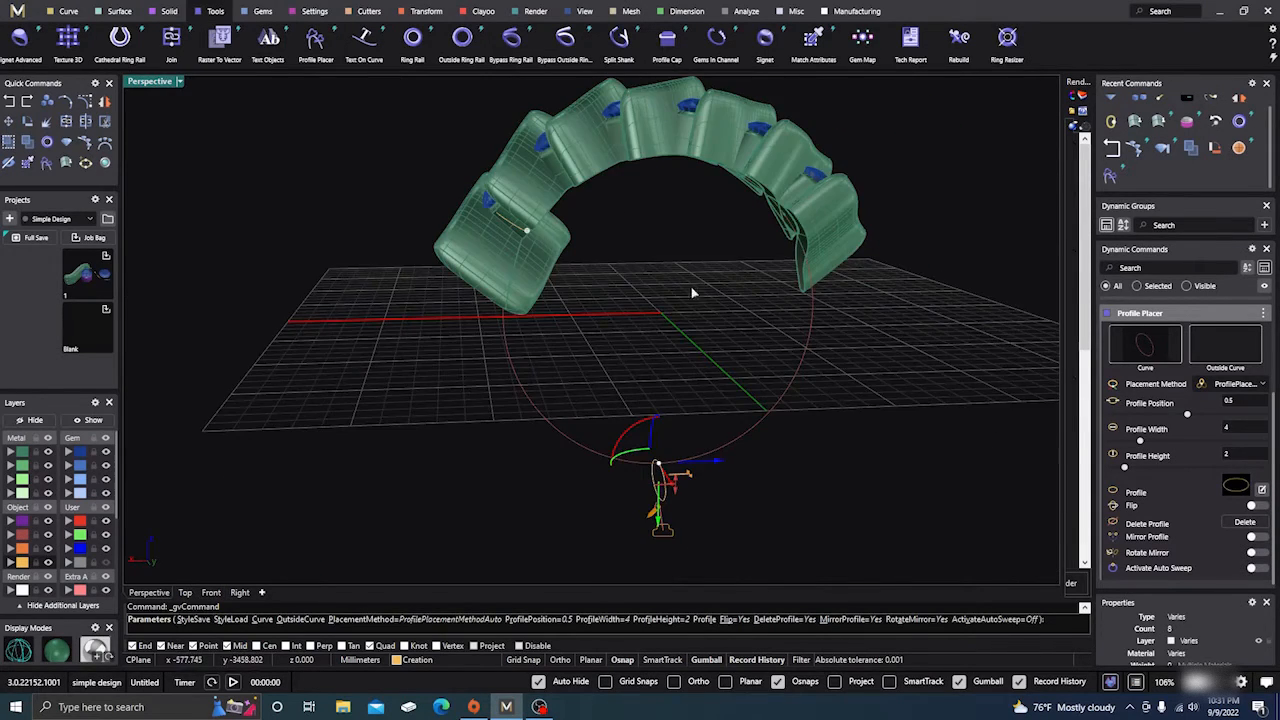
right_drag(691, 290, 557, 352)
scroll(559, 370, down, 5)
right_drag(562, 408, 512, 423)
scroll(627, 421, up, 8)
drag(586, 411, 598, 411)
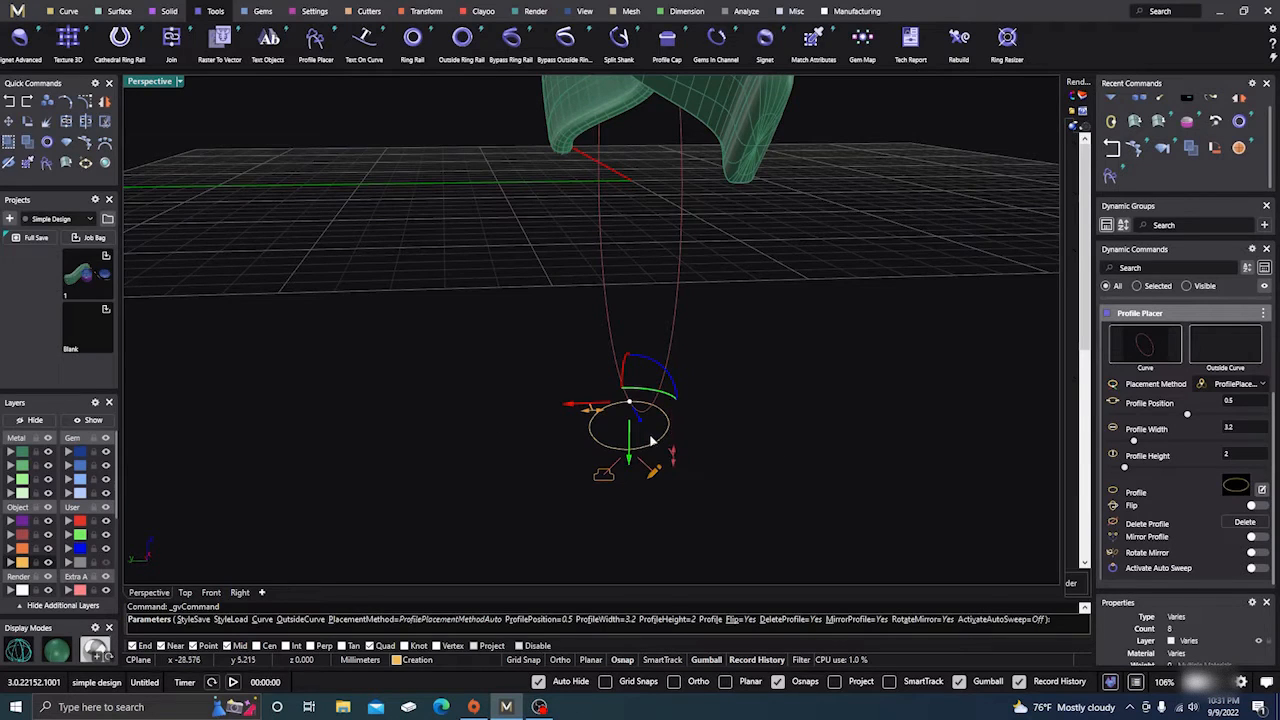
right_click(432, 352)
Zoom out to the whole ring and switch to wireframe display
scroll(434, 349, down, 7)
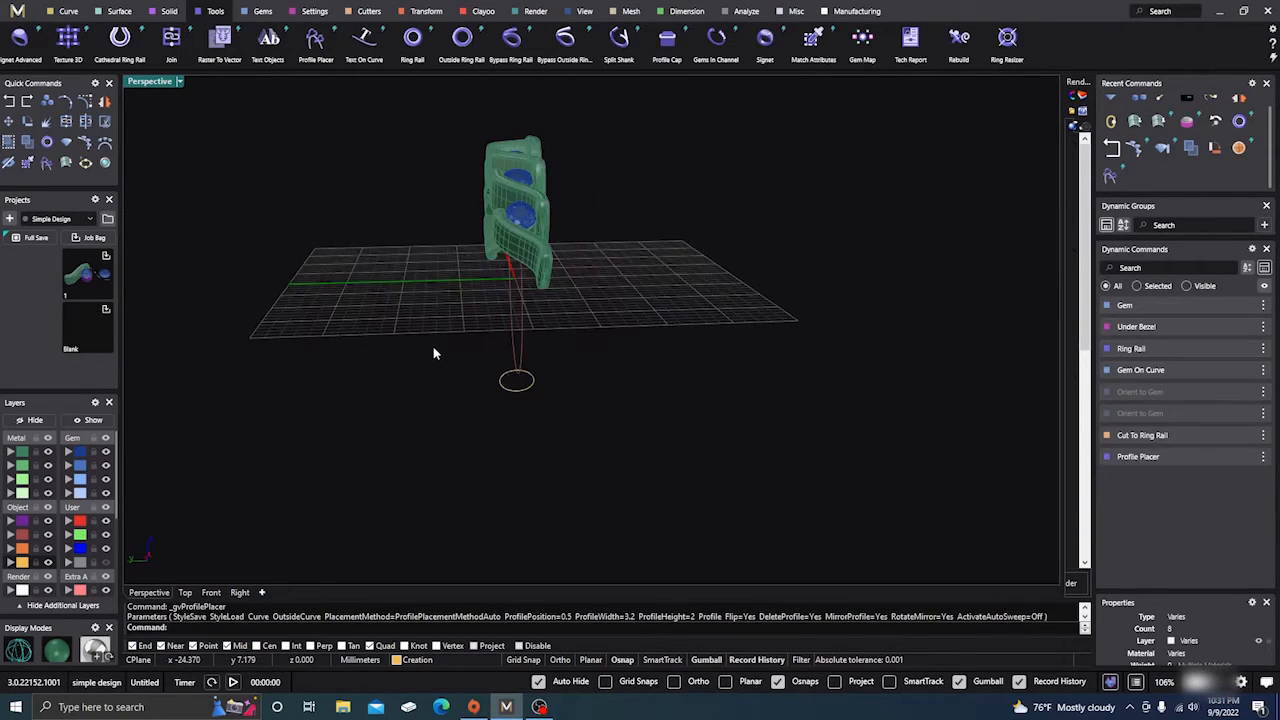
right_drag(434, 349, 530, 432)
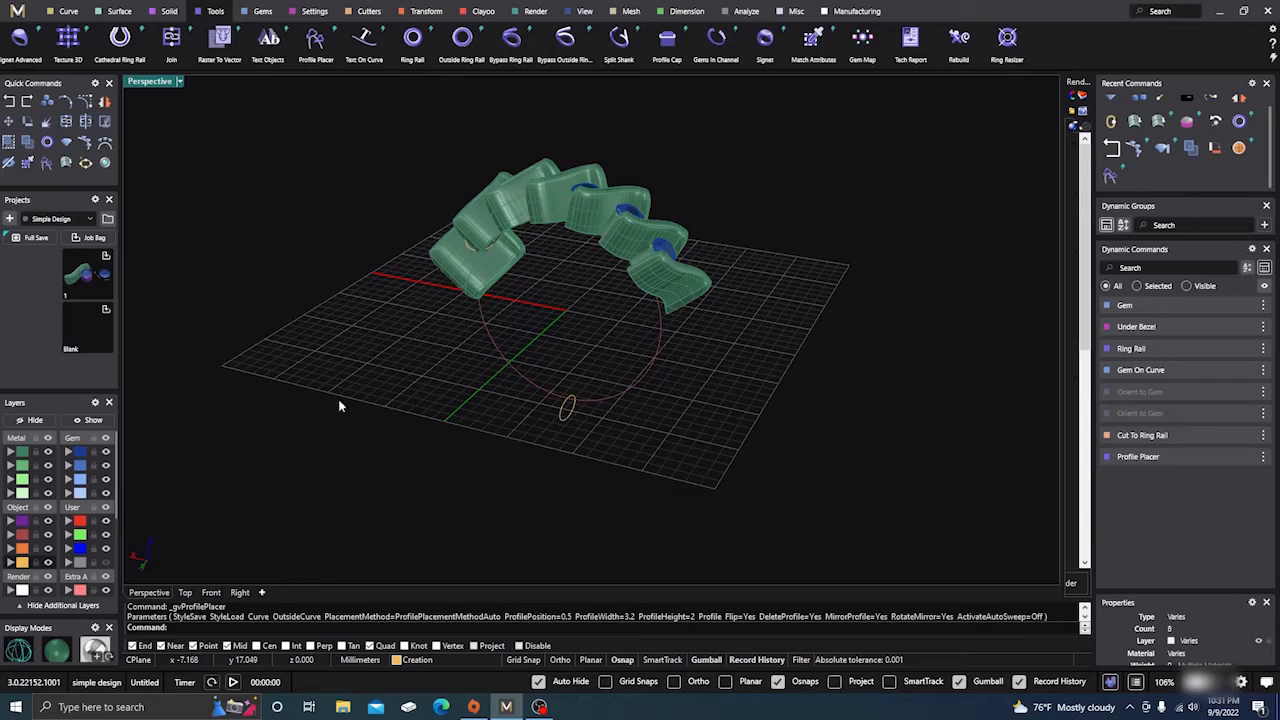
click(19, 650)
click(119, 12)
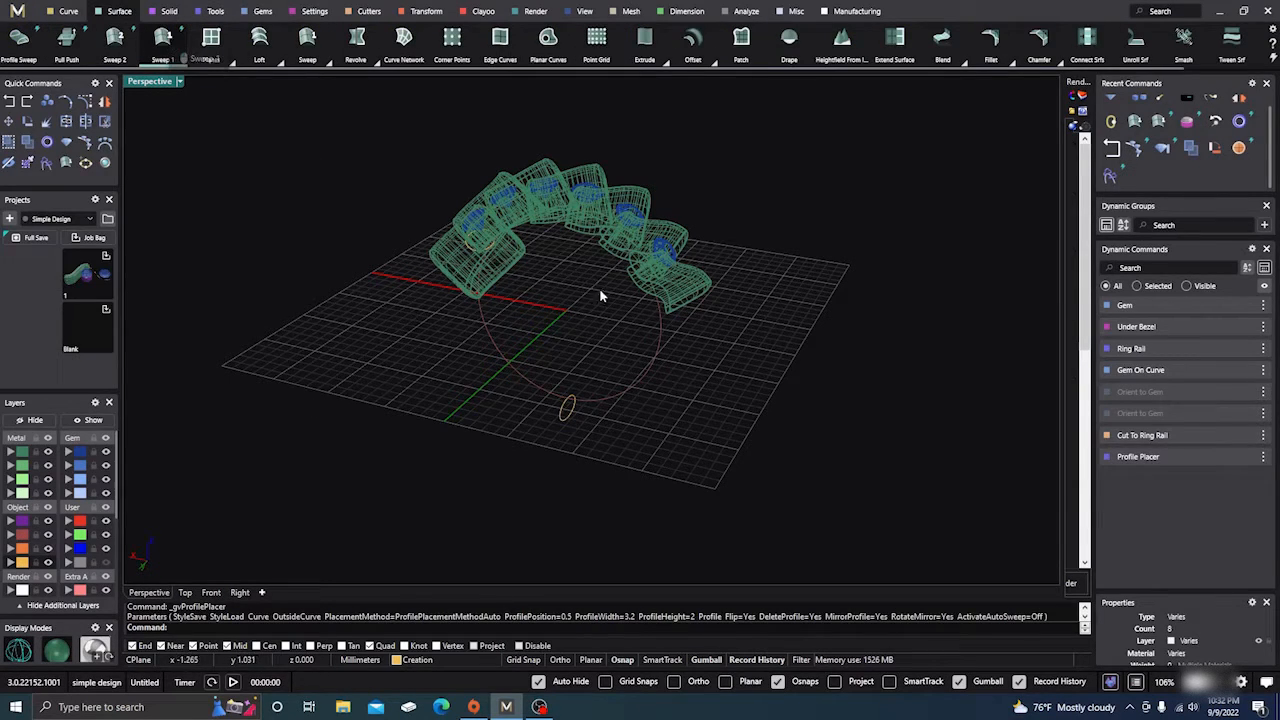
Sweep 1 the end-setting and bottom oval profiles along the ring circle, then return to shaded display
click(498, 356)
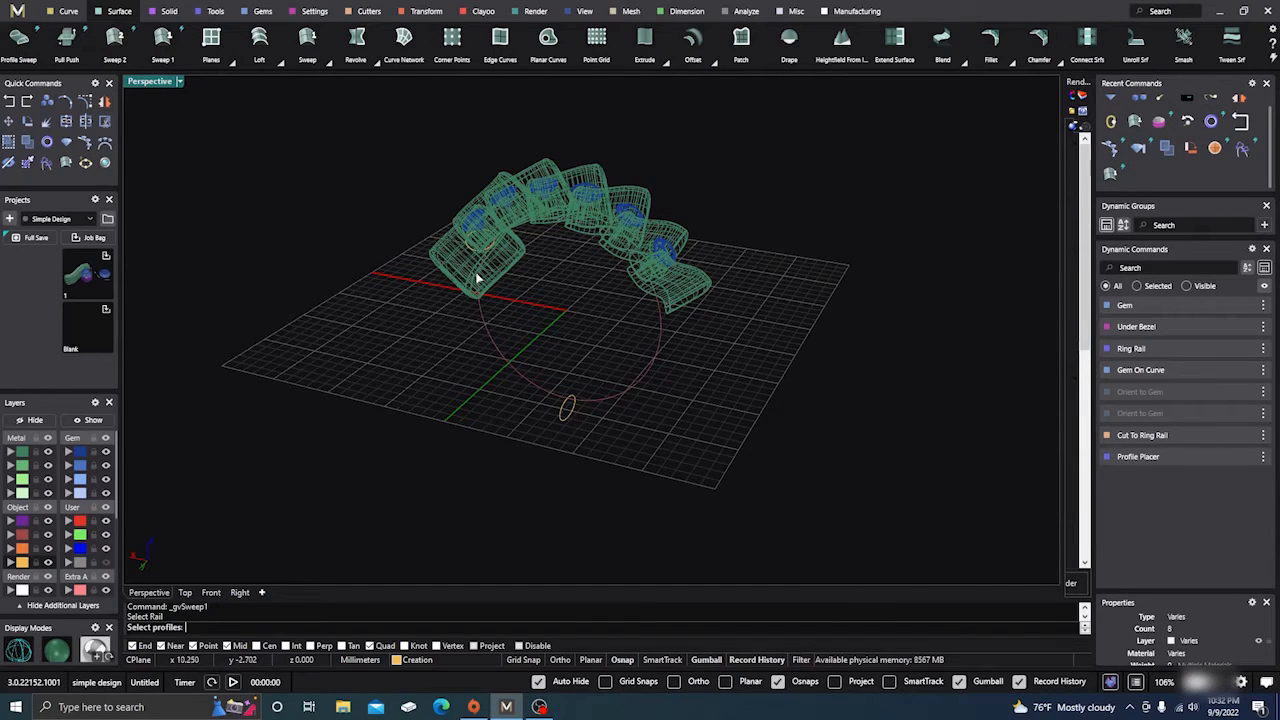
scroll(466, 262, up, 4)
click(478, 242)
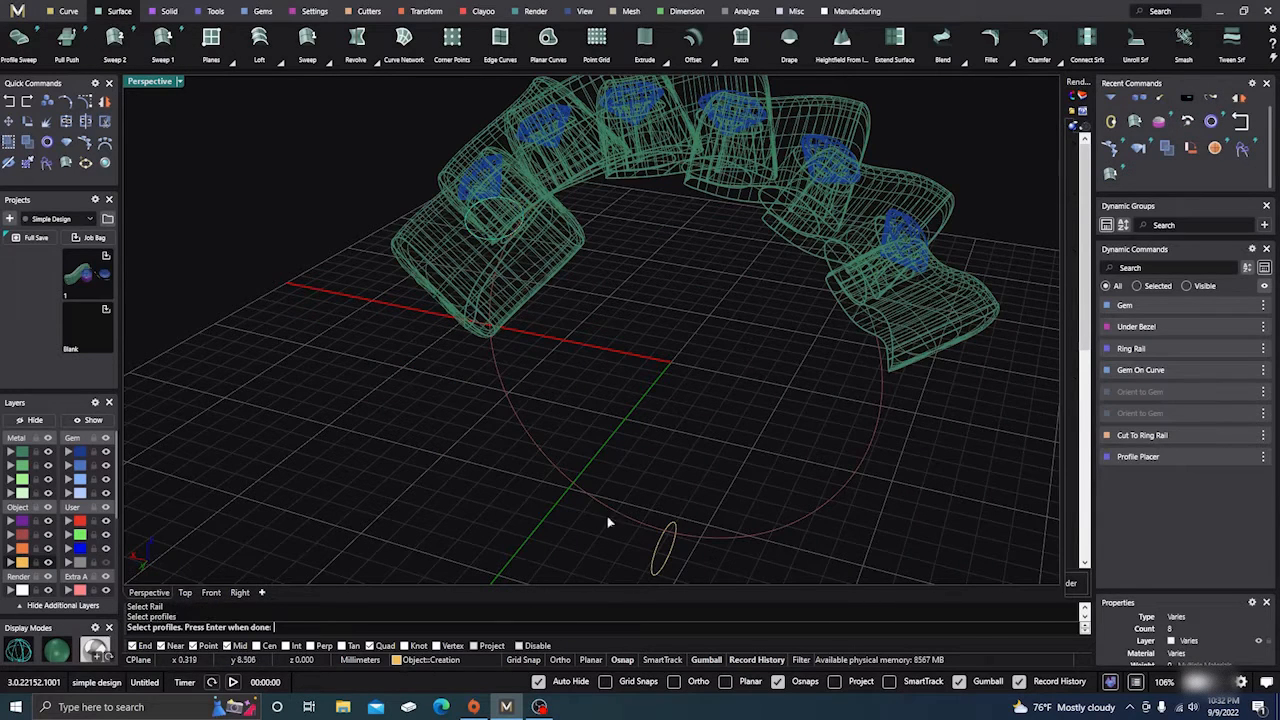
click(653, 563)
key(Return)
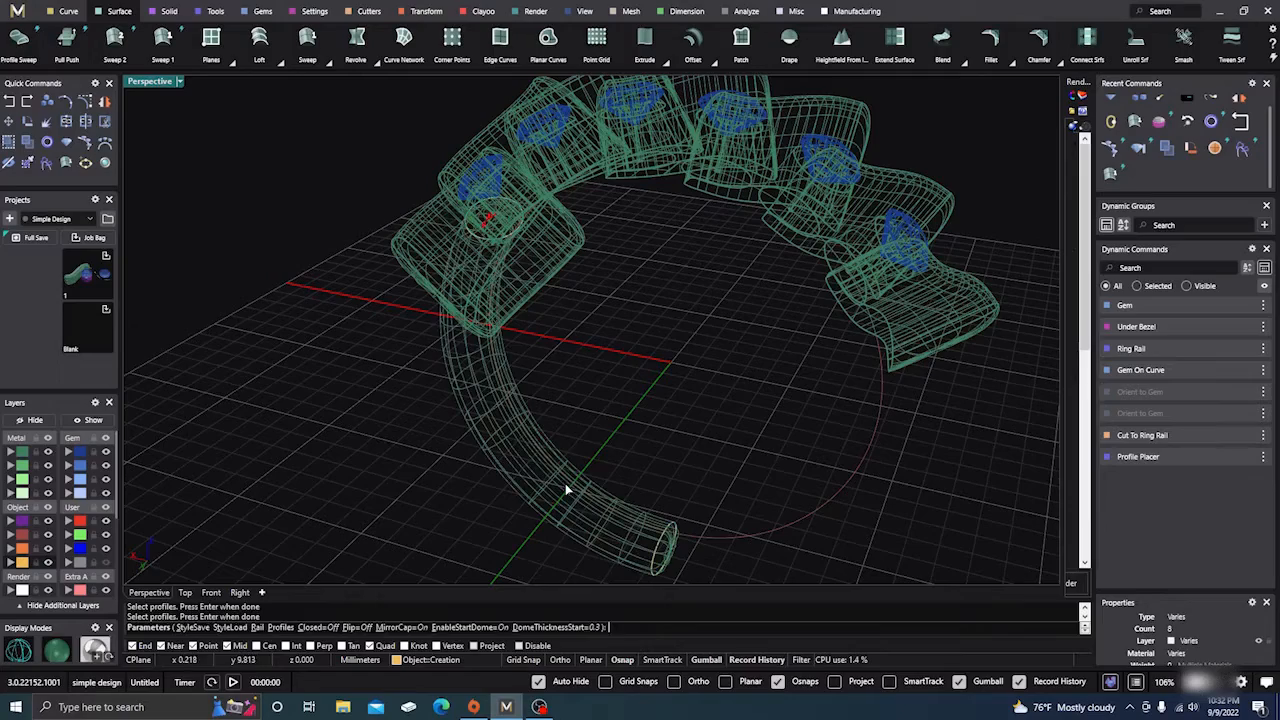
right_drag(426, 521, 453, 482)
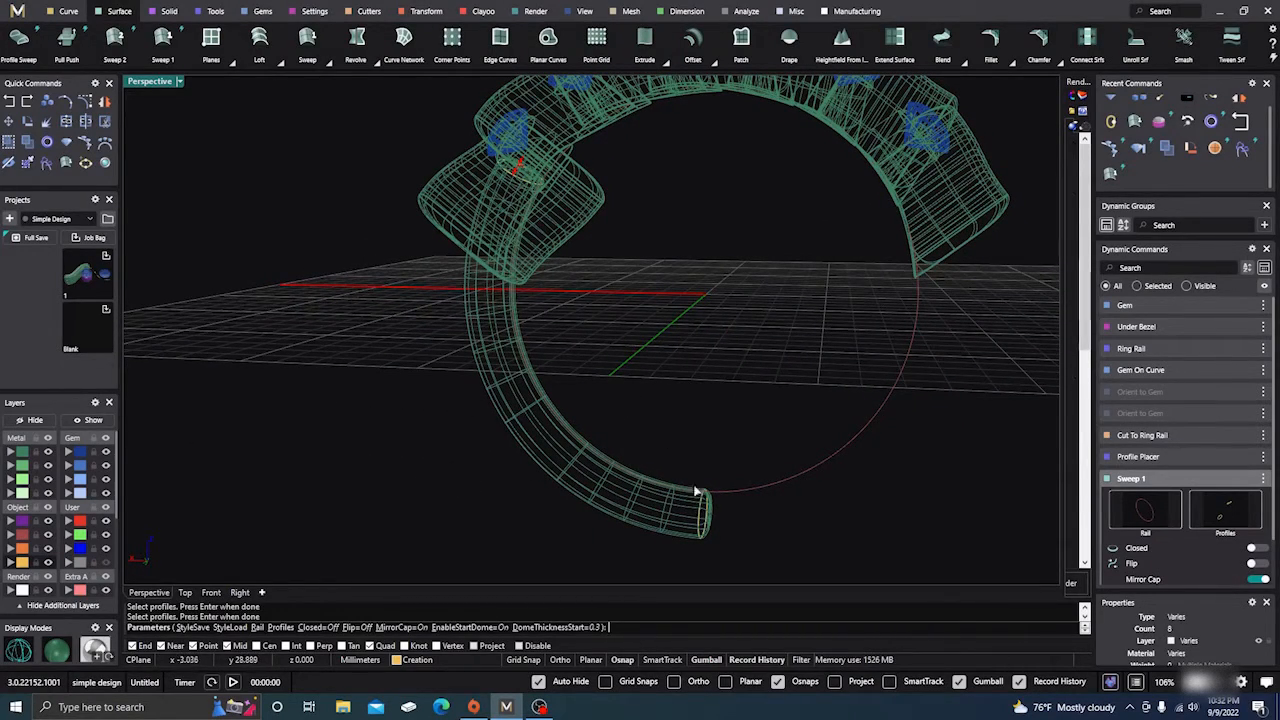
right_drag(709, 519, 771, 449)
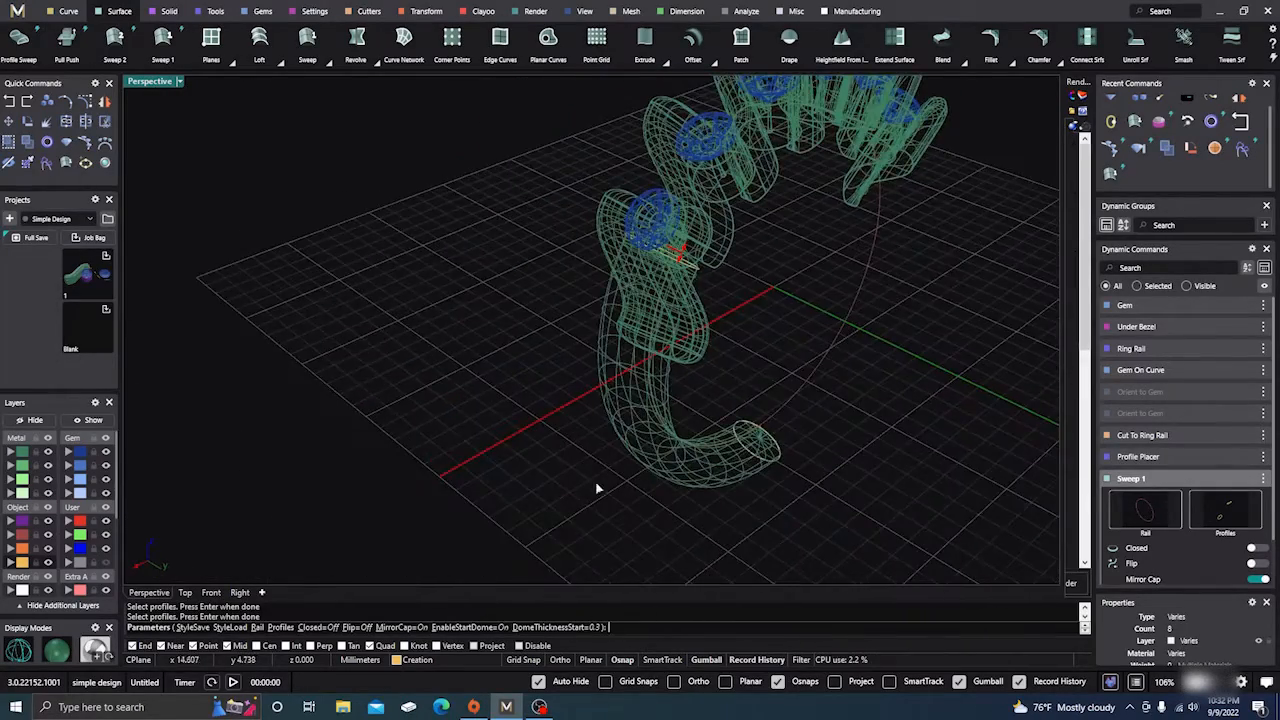
right_drag(597, 488, 651, 484)
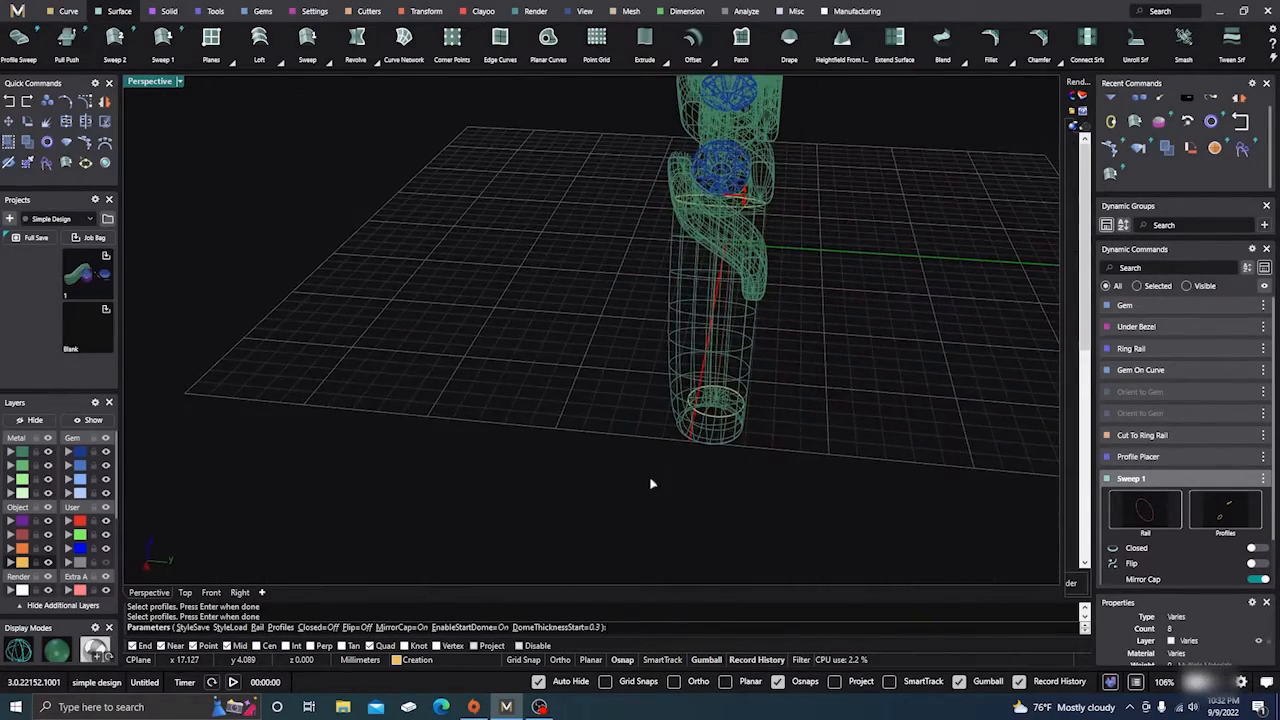
click(60, 651)
right_drag(421, 469, 445, 445)
scroll(760, 243, up, 3)
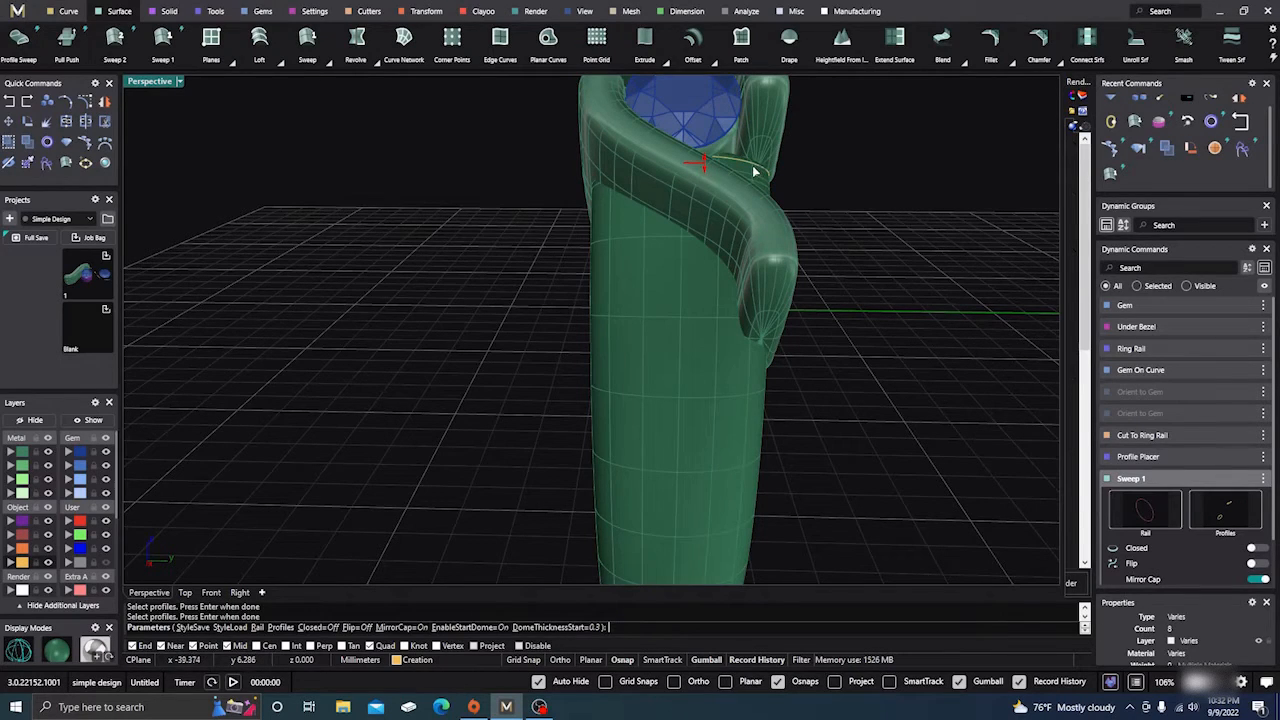
Accept the sweep, then narrow the top profile at position 0.16 to 2.5 mm wide
key(Return)
click(747, 159)
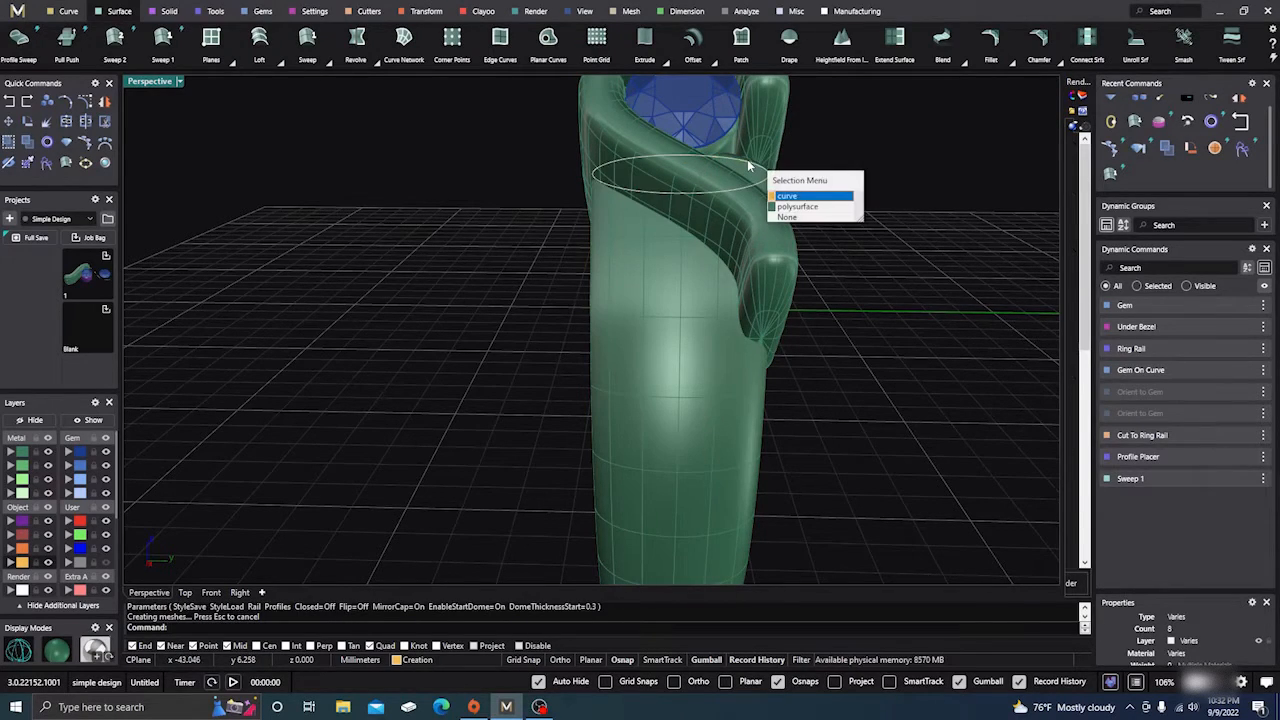
click(789, 195)
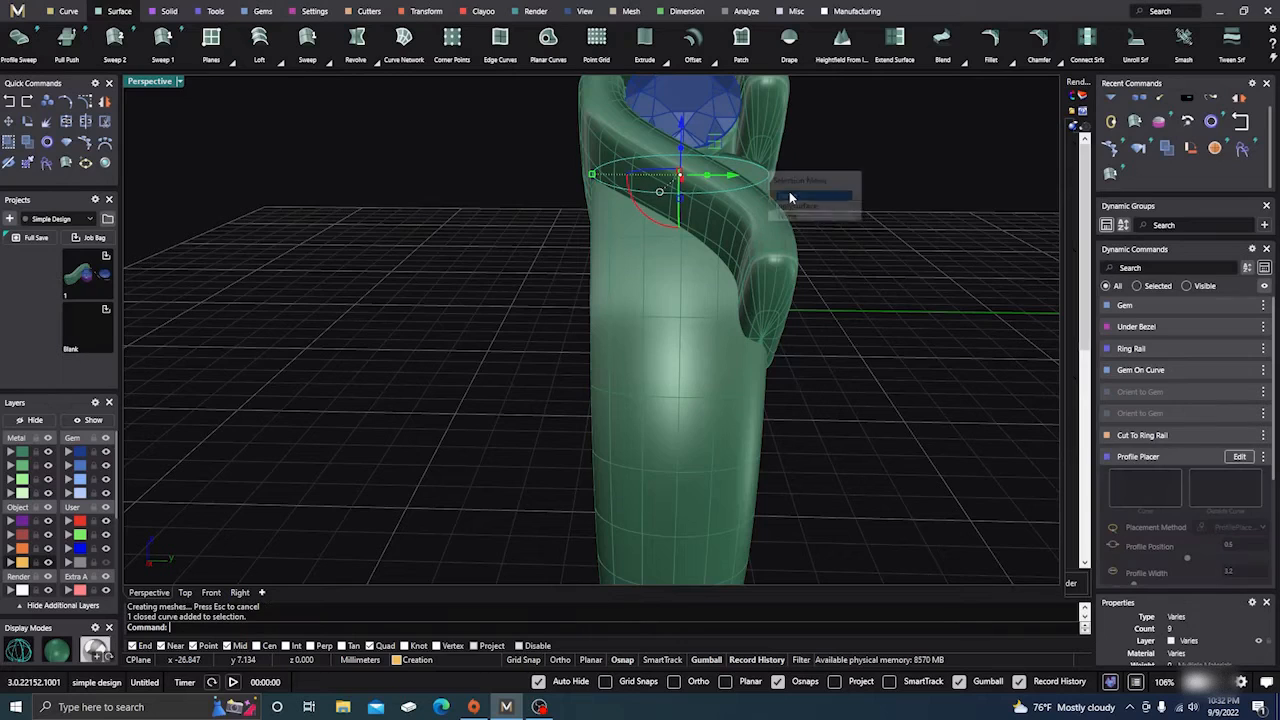
click(1240, 457)
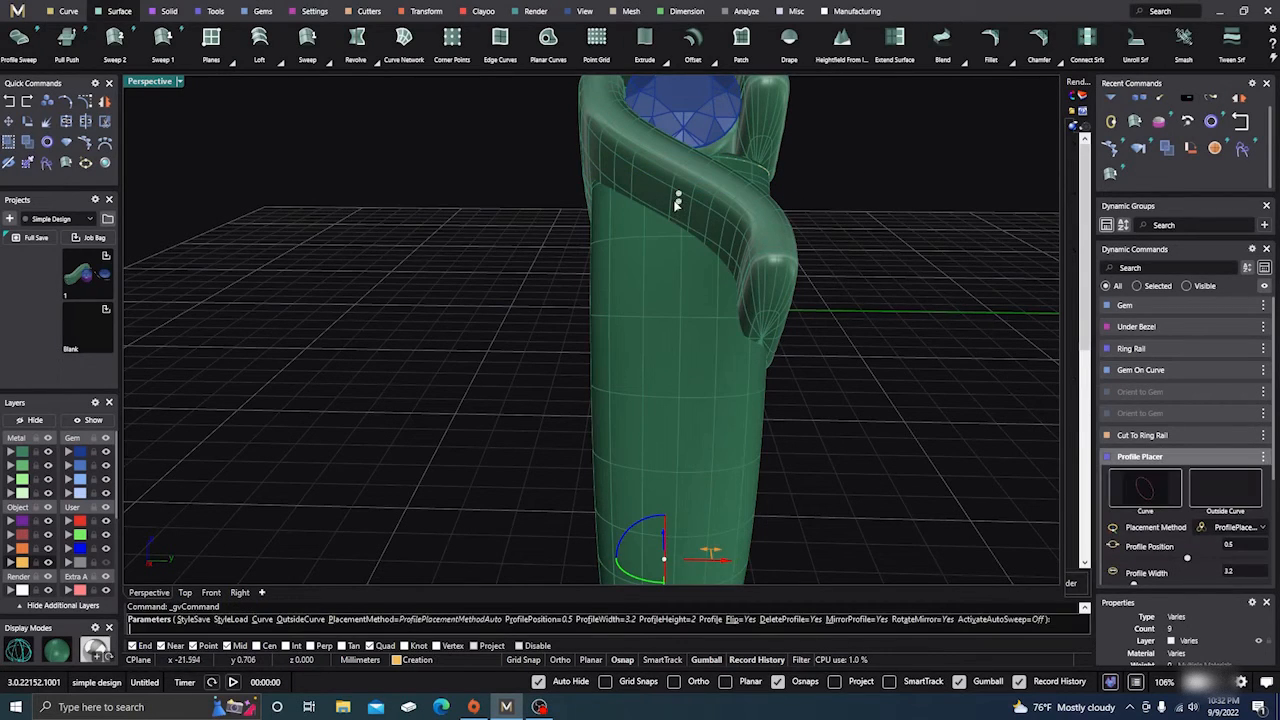
click(678, 195)
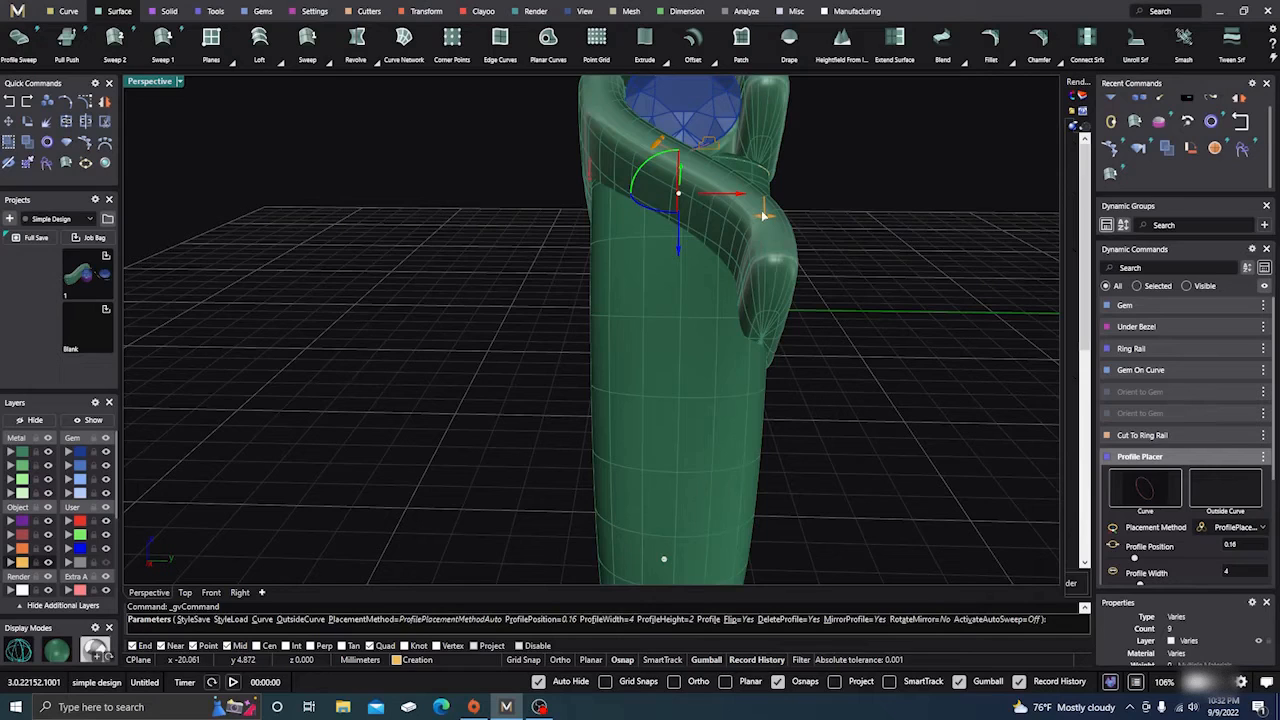
drag(763, 215, 701, 211)
right_drag(826, 388, 593, 350)
scroll(630, 382, down, 5)
key(Return)
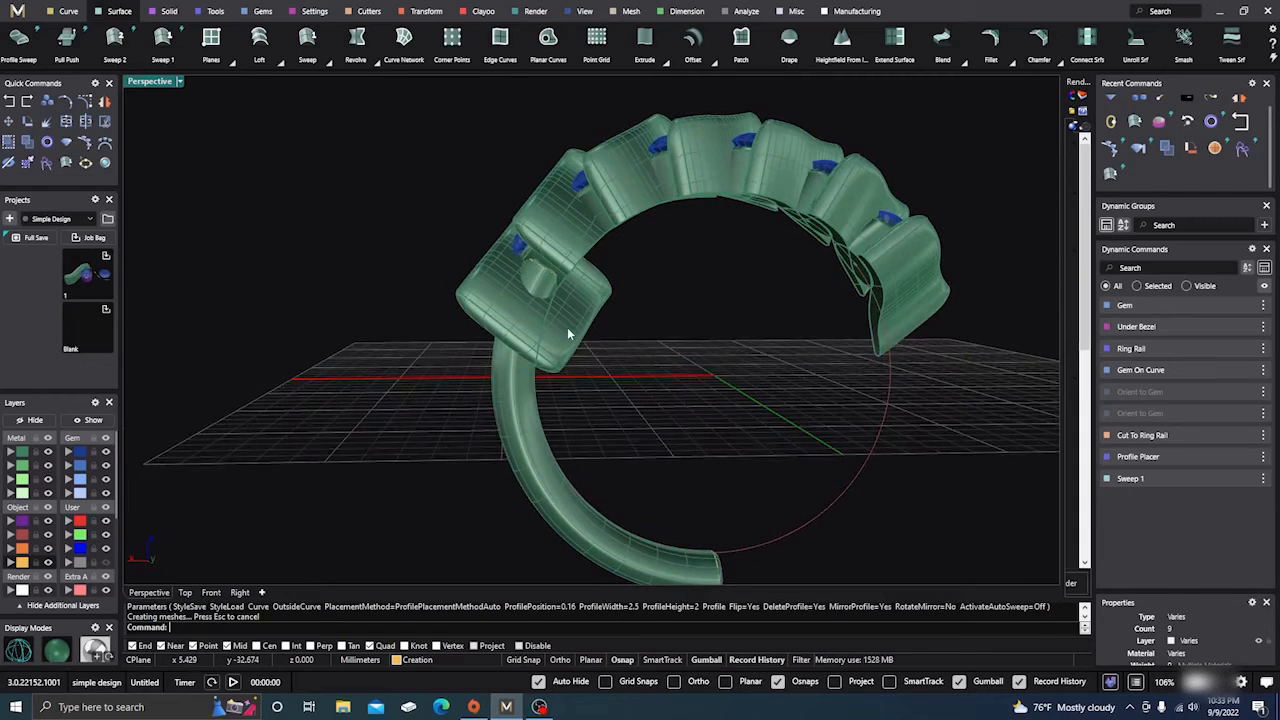
Select the extra front bezel setting and delete it
click(567, 333)
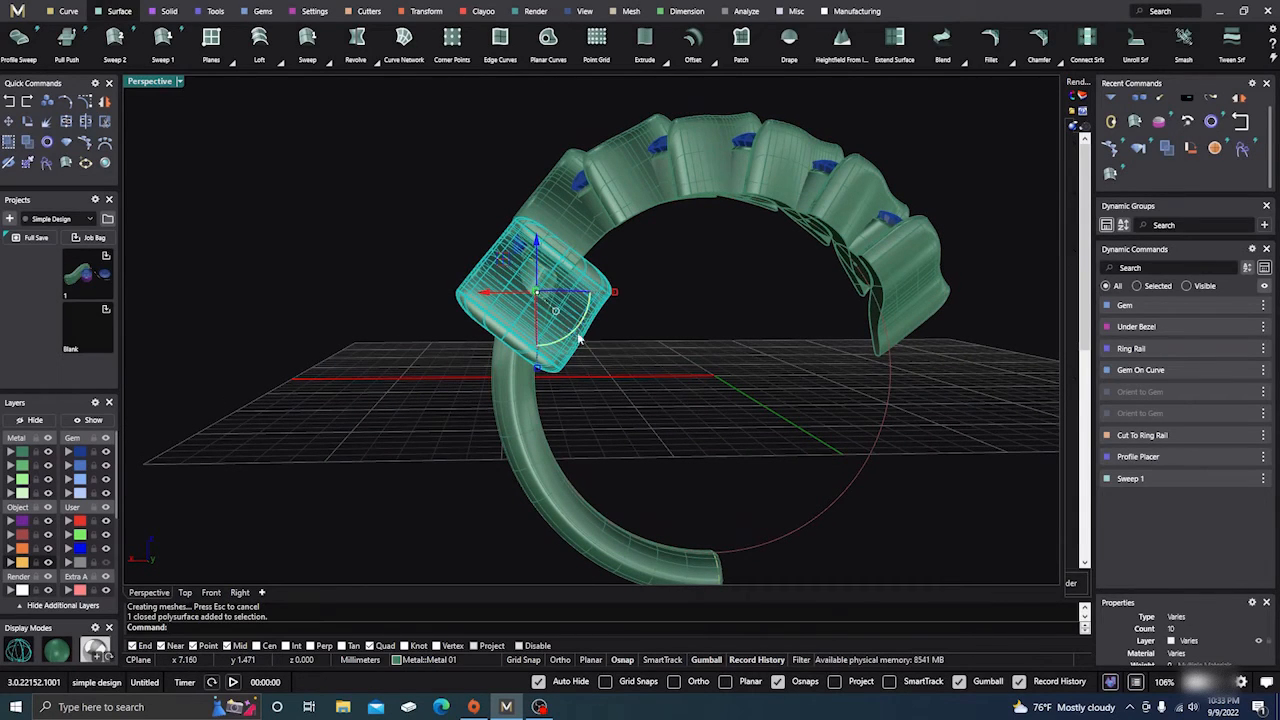
click(635, 356)
right_drag(657, 331, 571, 329)
click(577, 291)
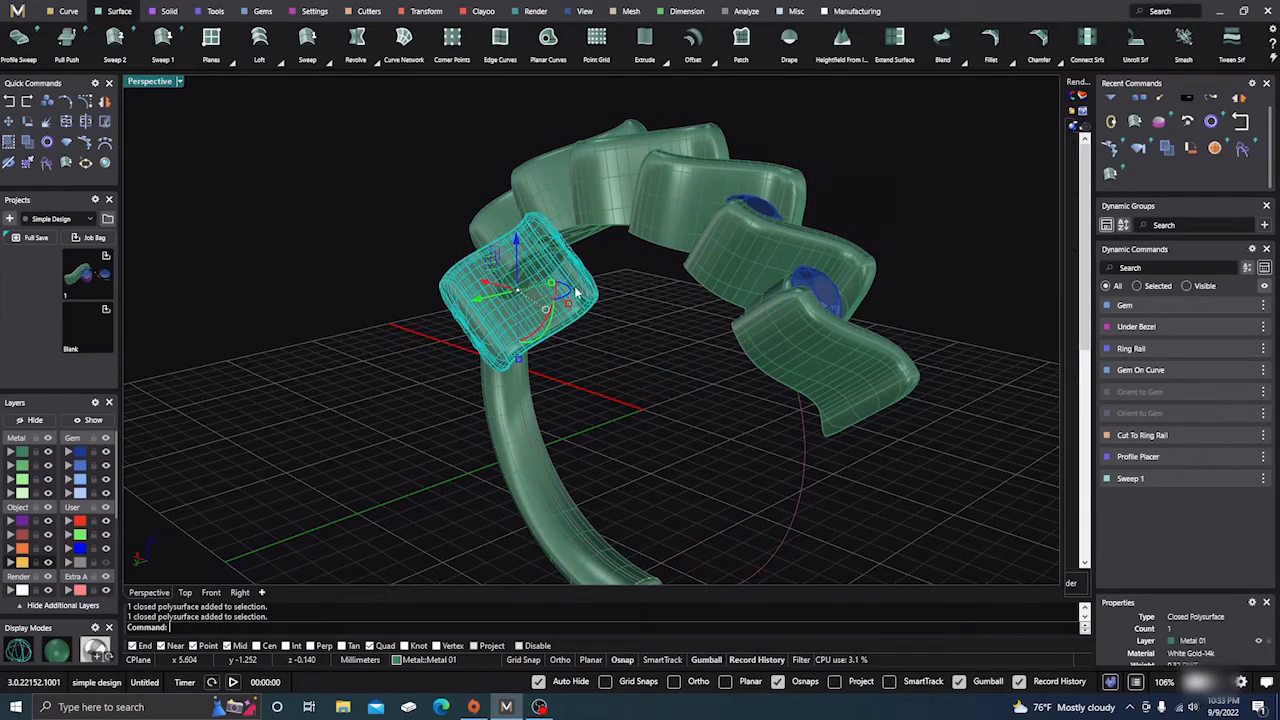
click(447, 350)
right_drag(394, 434, 825, 462)
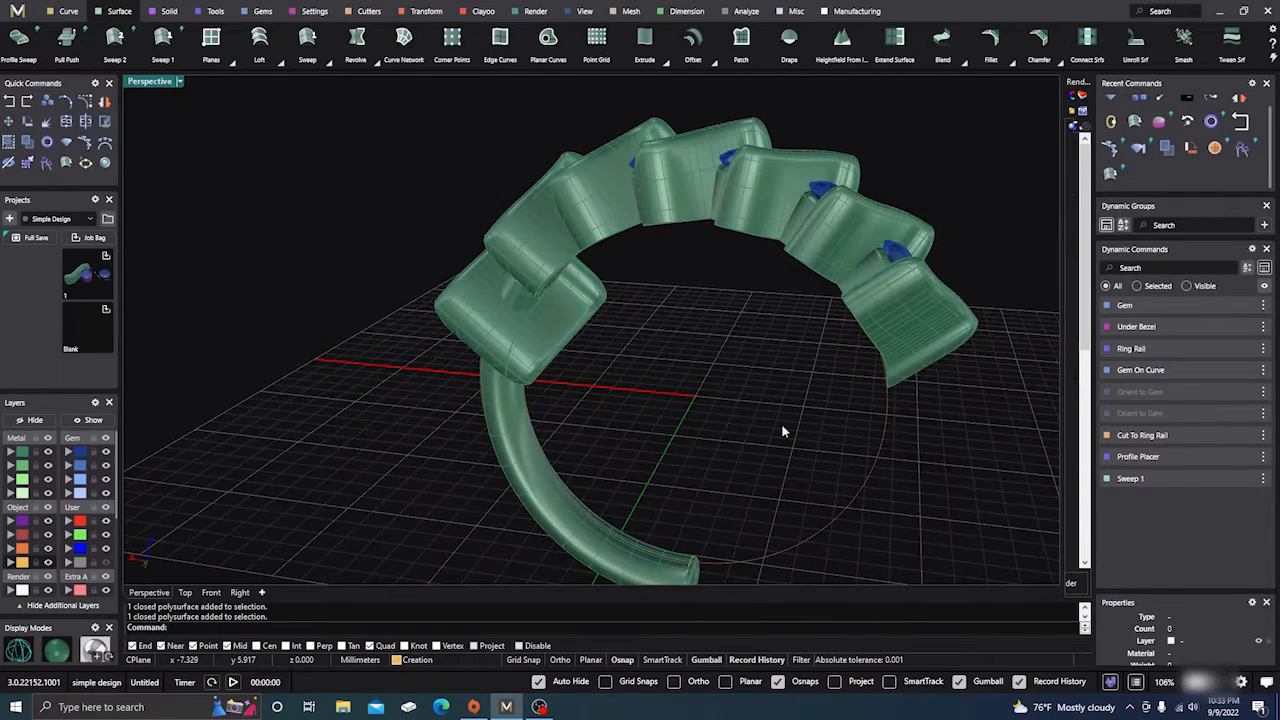
click(558, 343)
key(Delete)
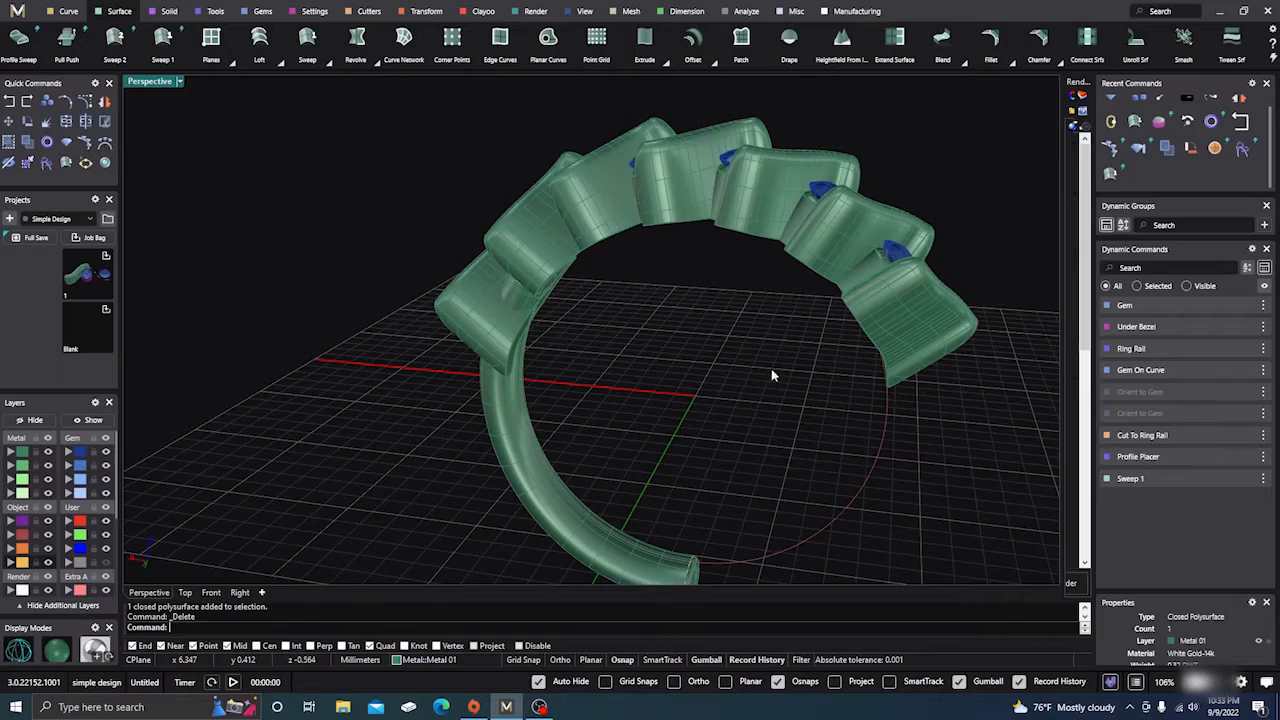
Reopen the Cut To Ring Rail operation and accept it again
double_click(925, 338)
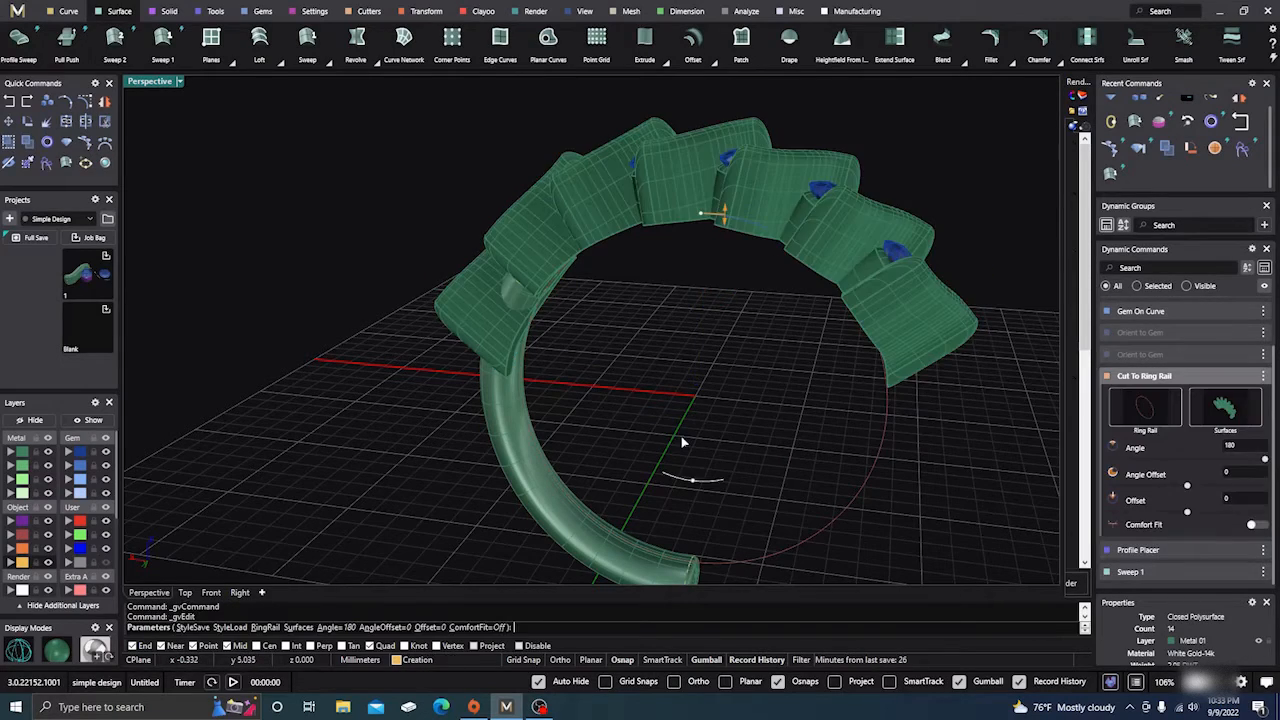
right_drag(683, 441, 689, 406)
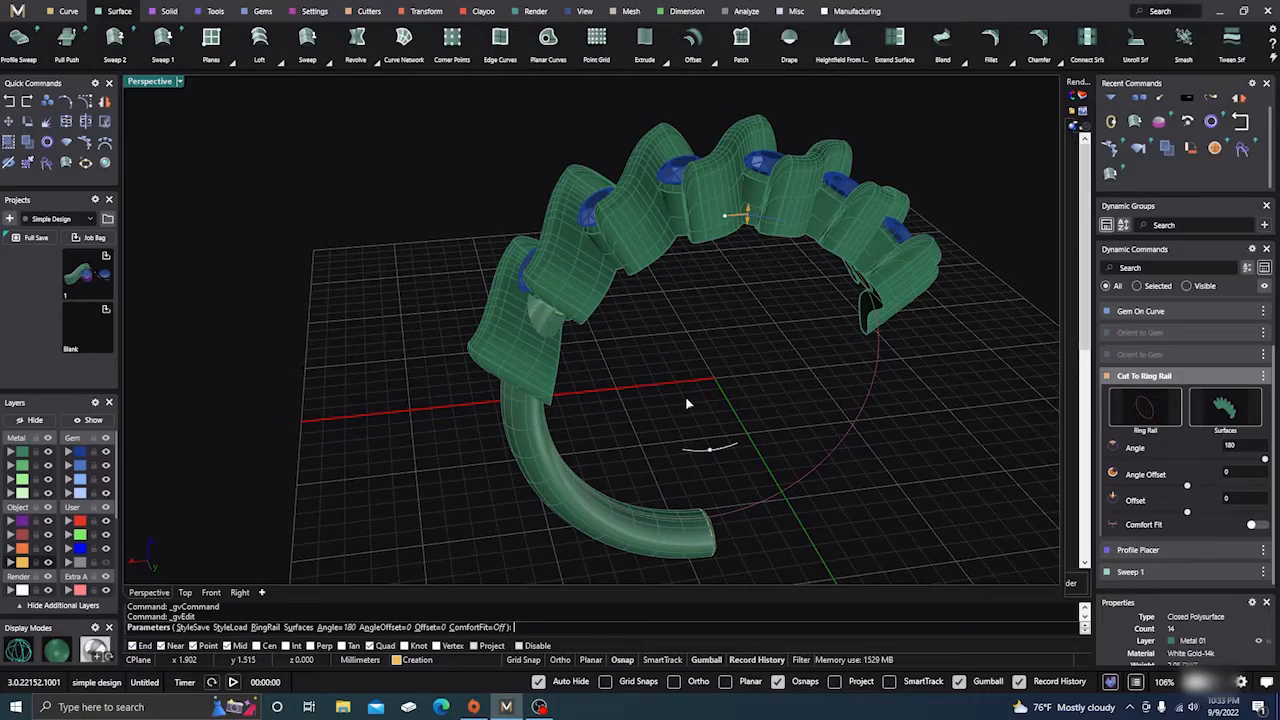
right_click(685, 396)
Inspect the ring from a low angle, selecting the shank and head pieces in turn
right_drag(683, 405, 754, 393)
click(594, 425)
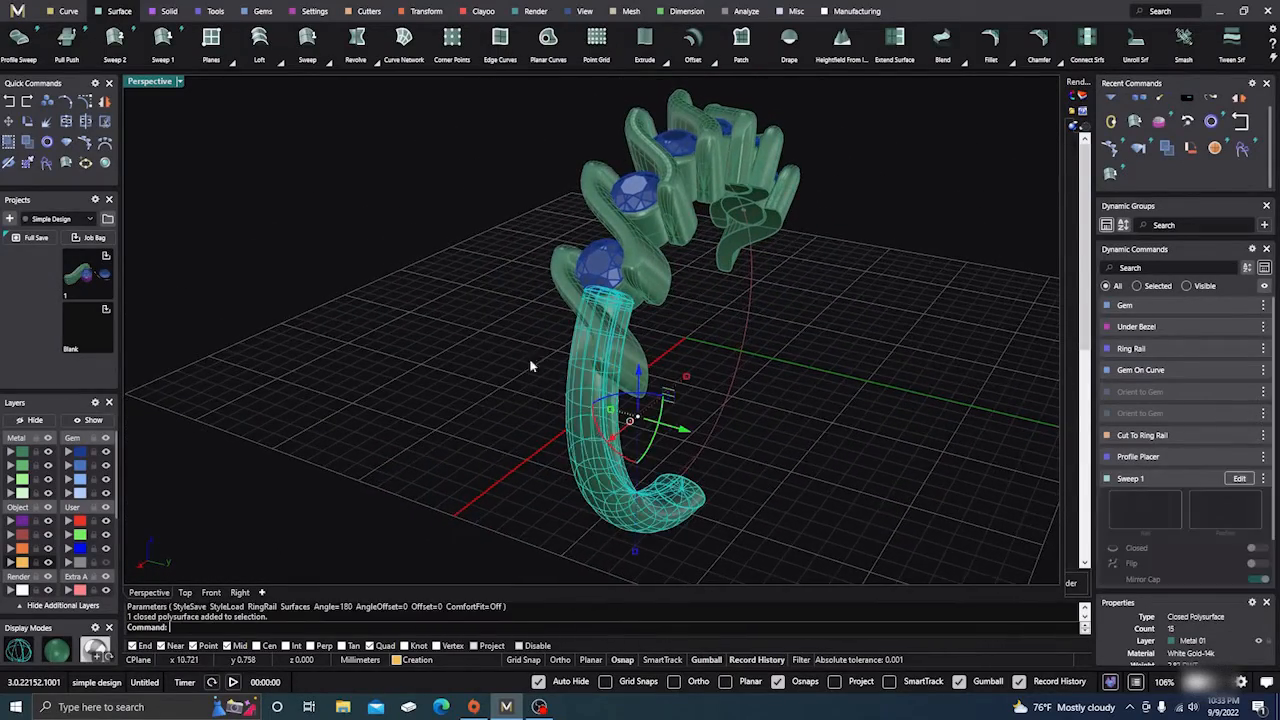
key(Escape)
click(587, 437)
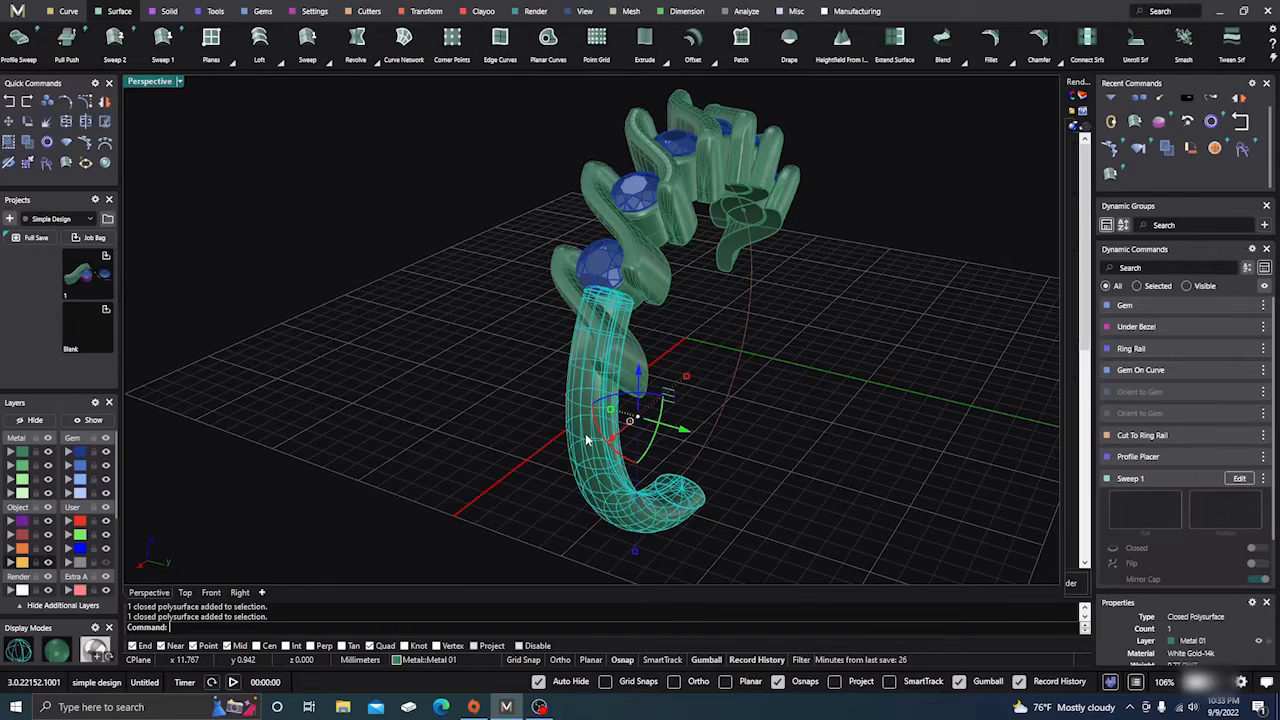
click(640, 360)
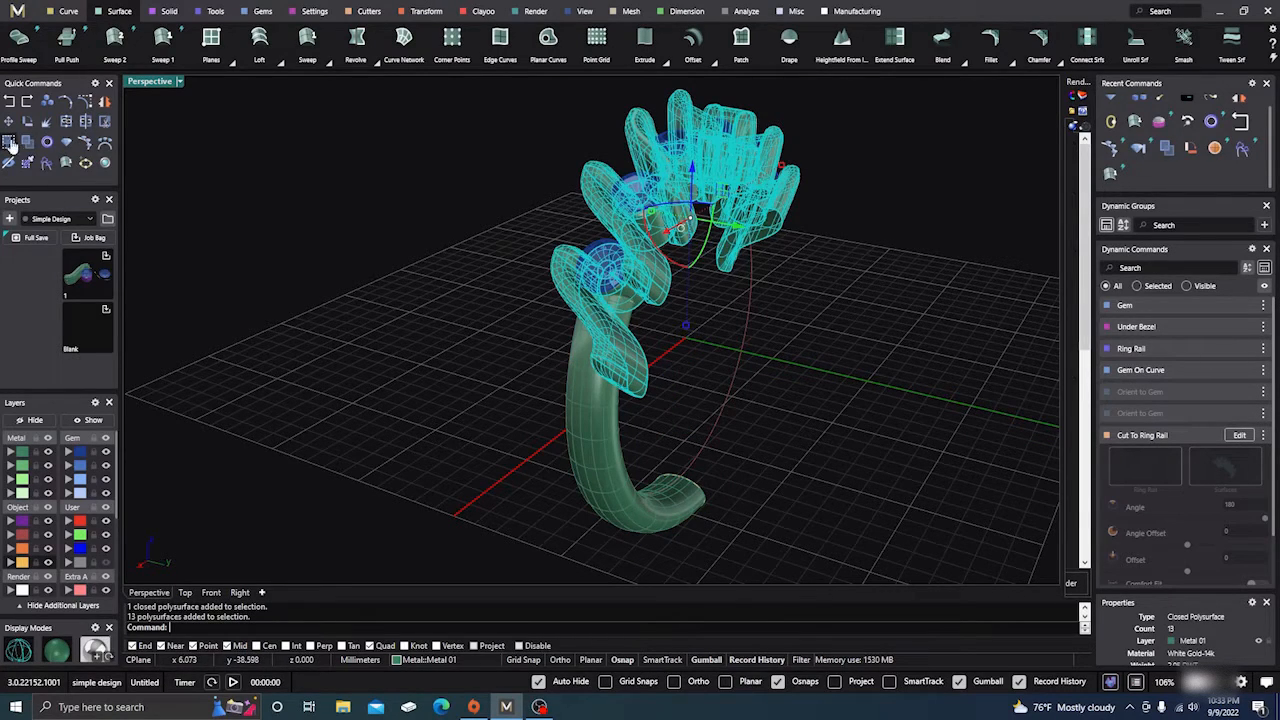
click(366, 353)
click(620, 366)
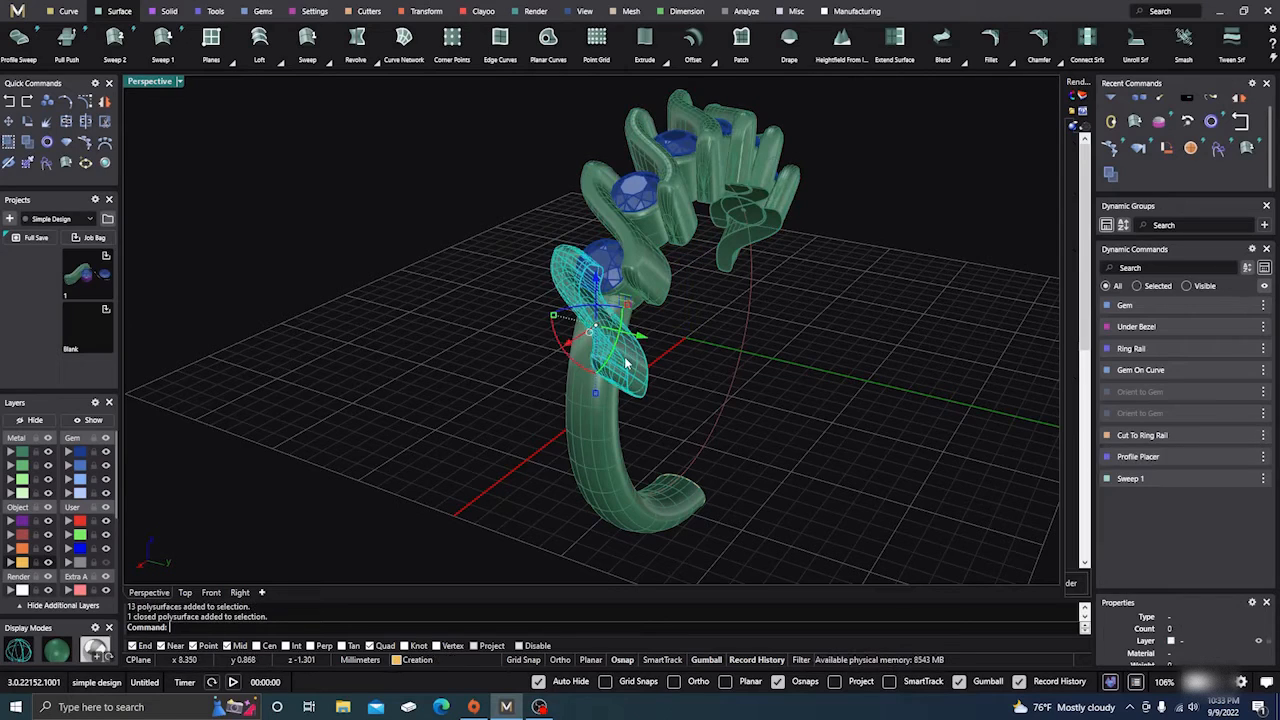
click(470, 310)
right_drag(505, 391, 475, 372)
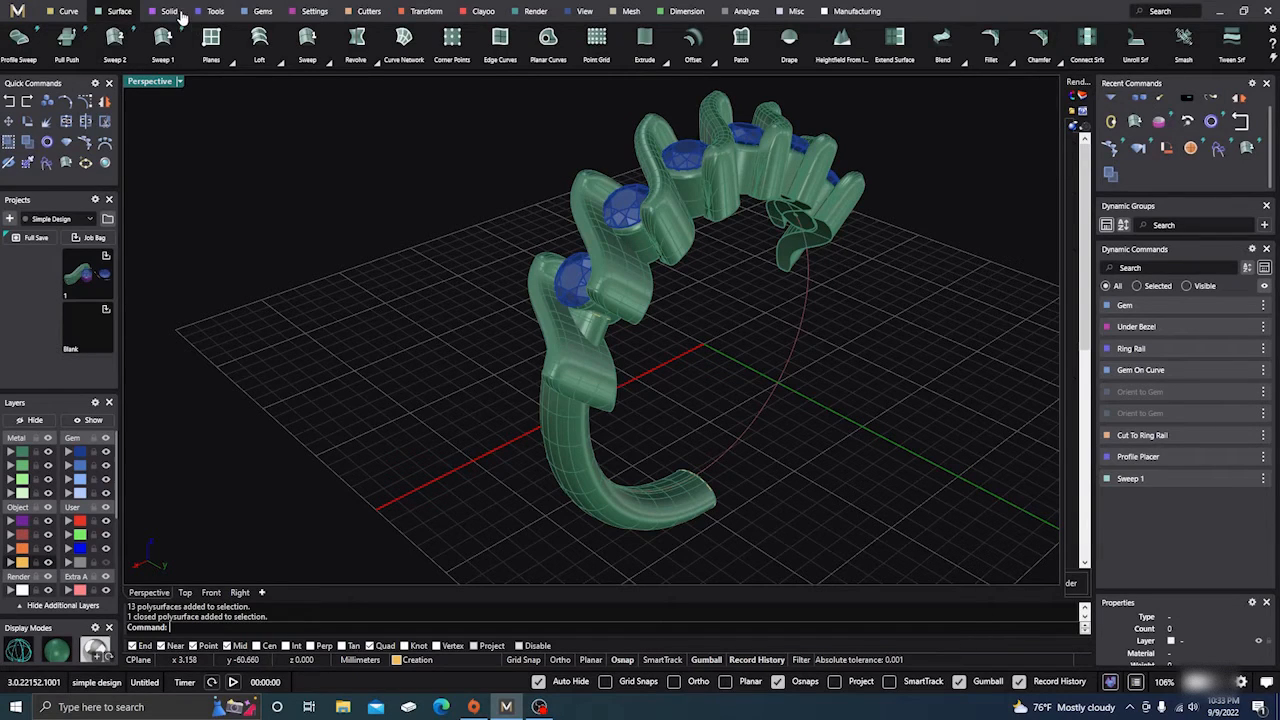
Switch to the Solid tools, start and cancel Boolean Difference on the shank, then window-select the ring
click(215, 12)
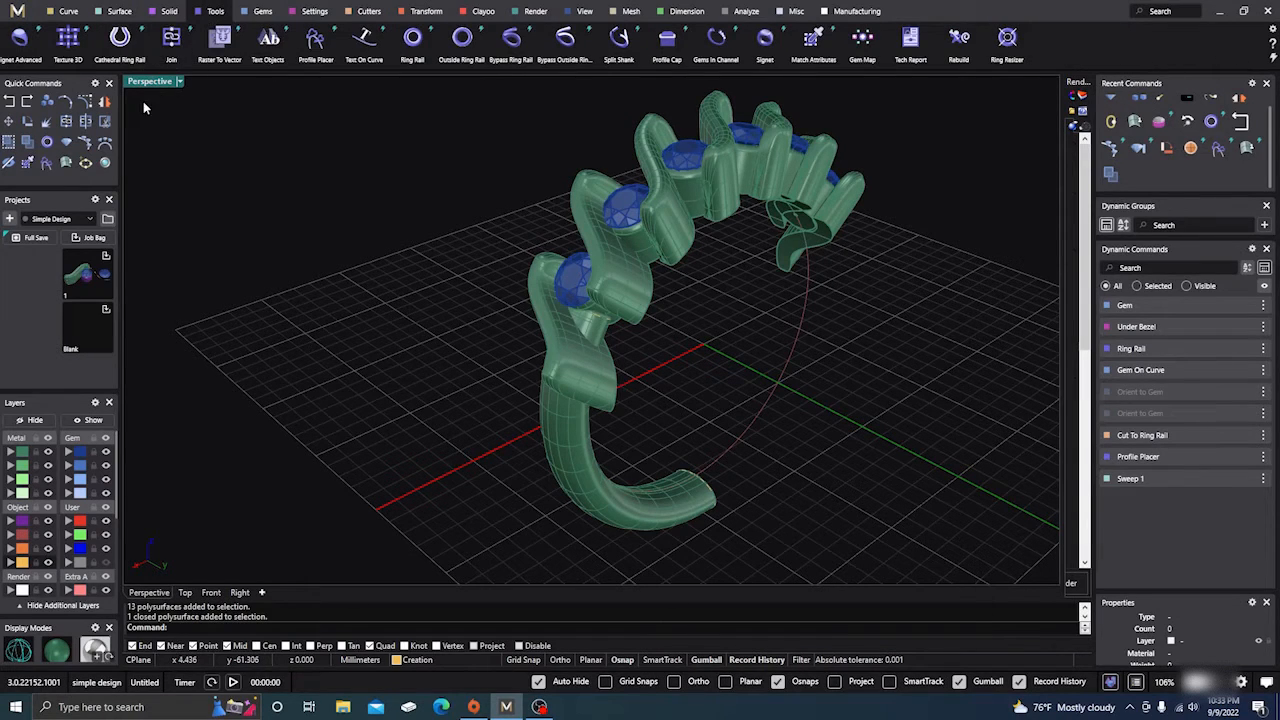
click(168, 11)
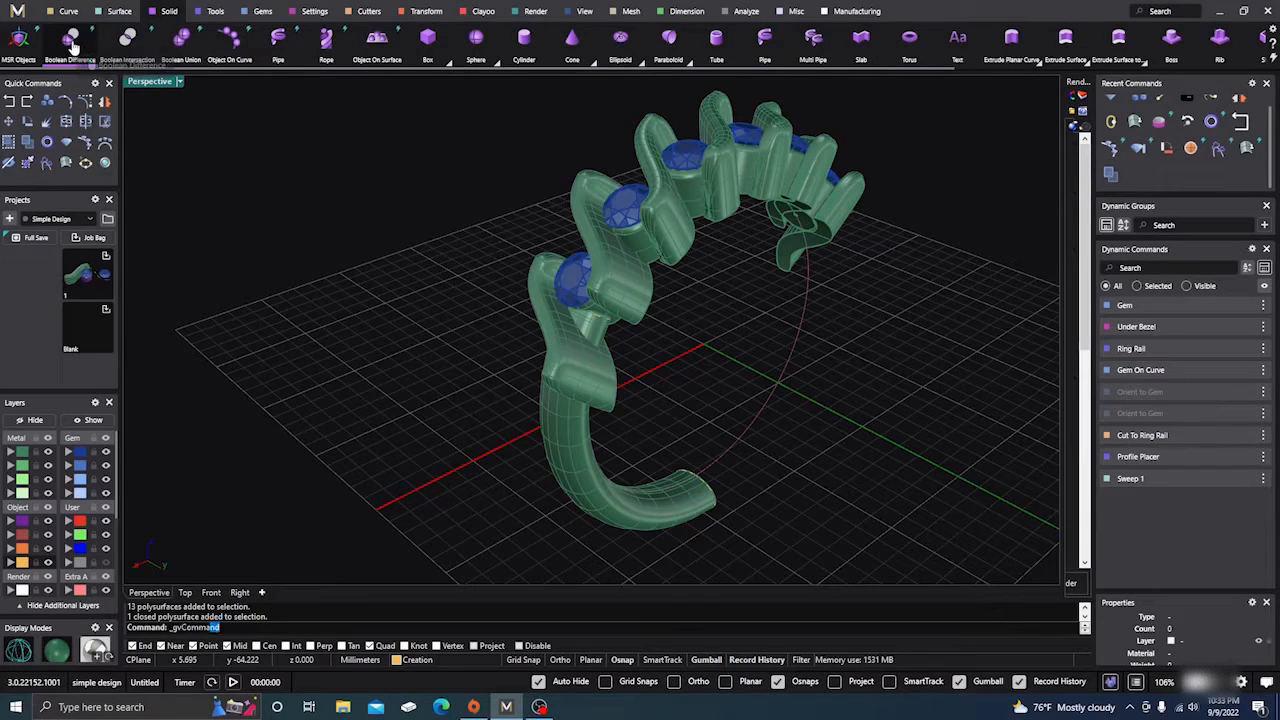
click(77, 42)
click(573, 441)
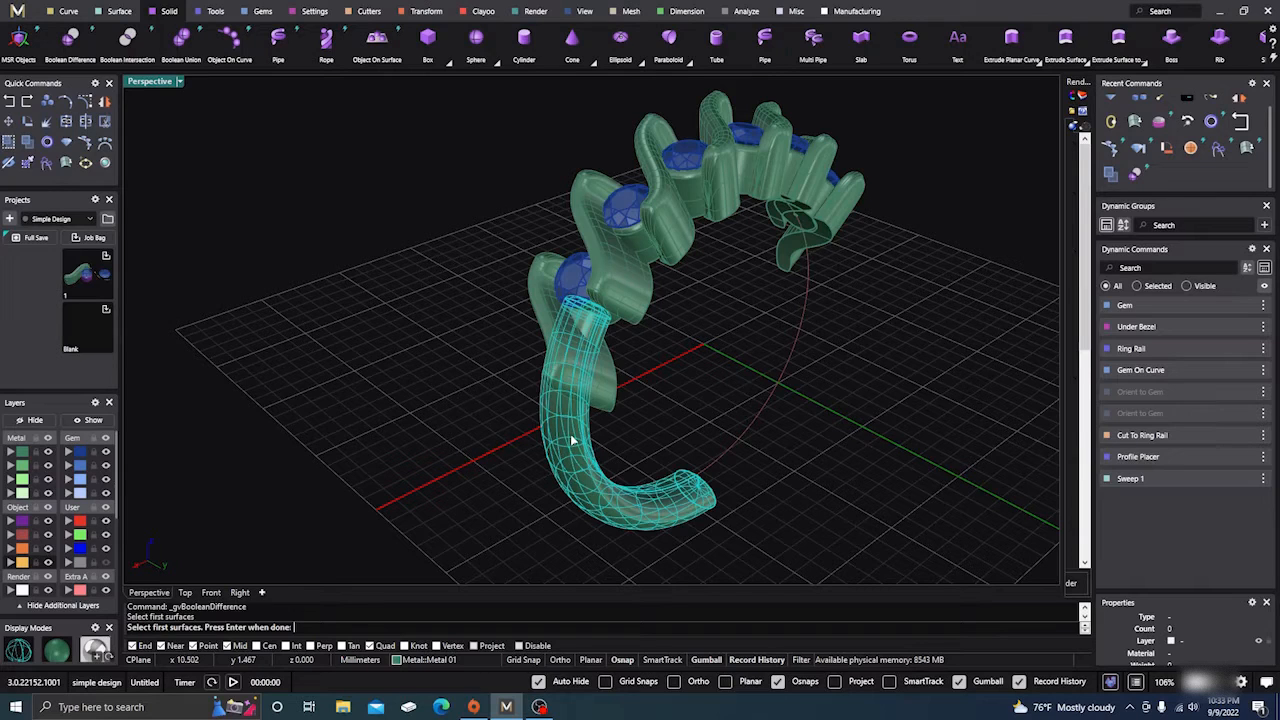
key(Return)
key(Escape)
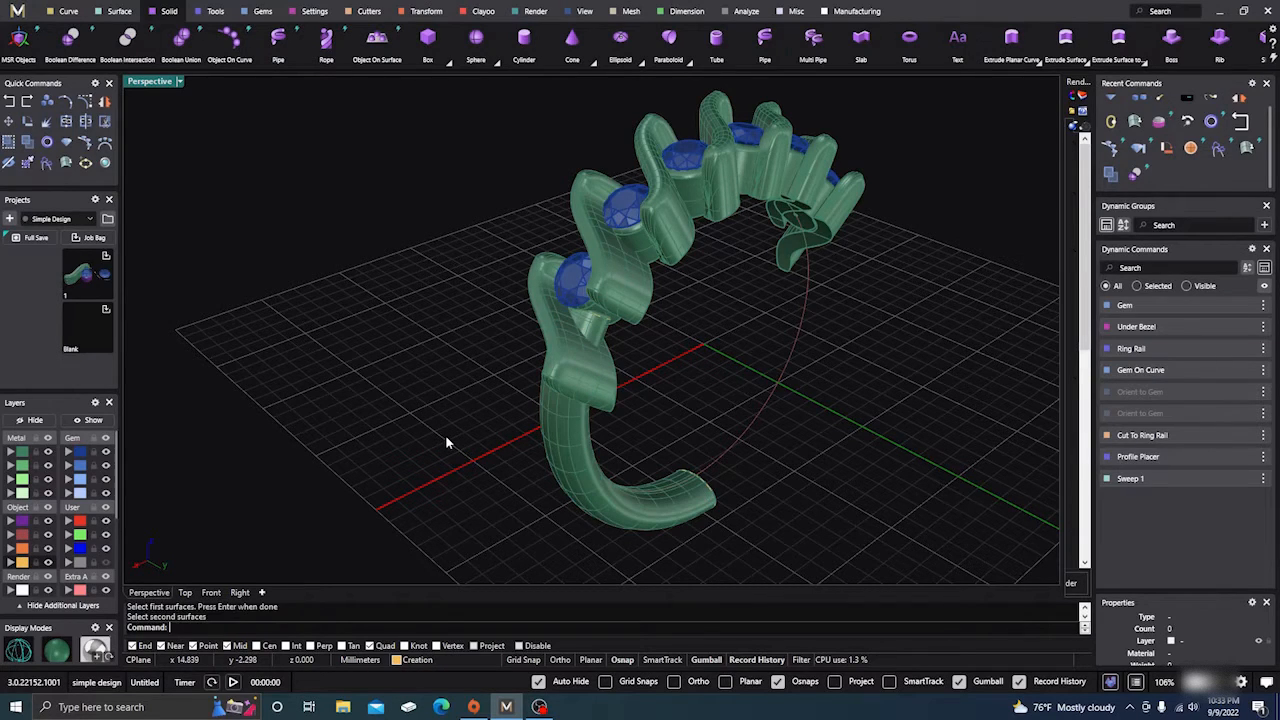
scroll(442, 440, down, 3)
drag(364, 150, 671, 514)
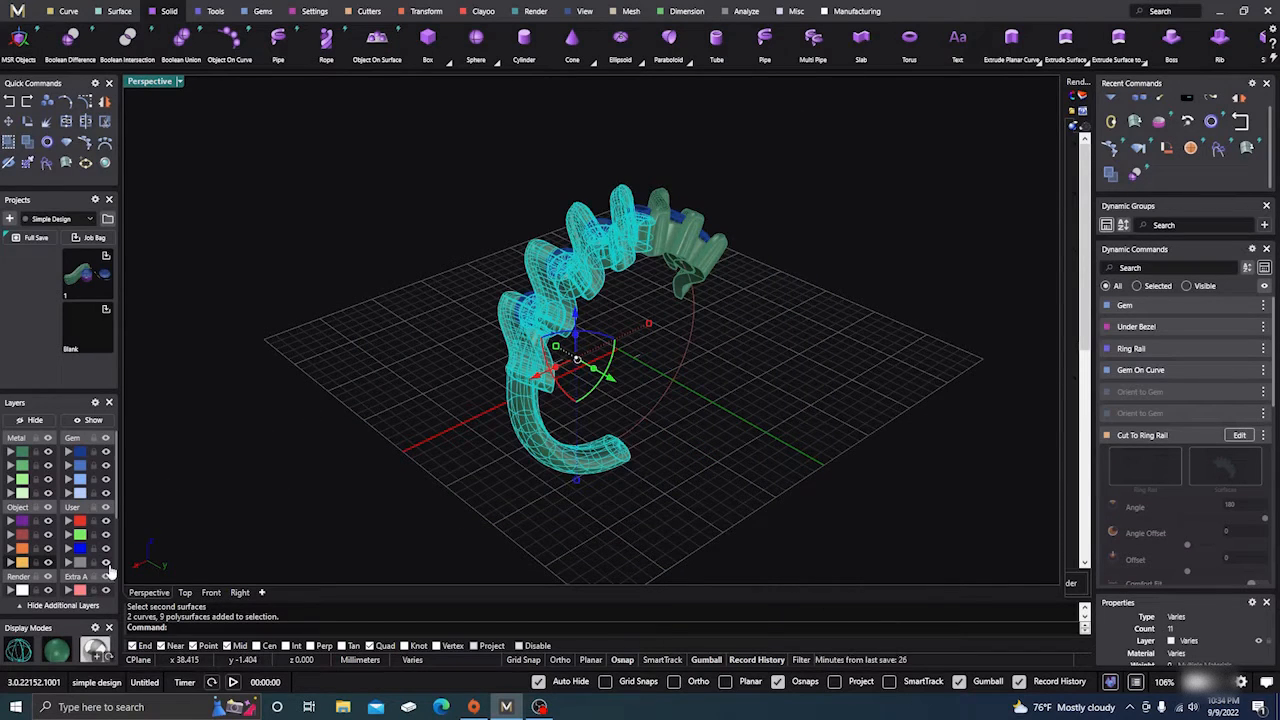
Show the hidden objects, select everything and save it as project snapshot Export_2_Blank
click(318, 445)
click(88, 420)
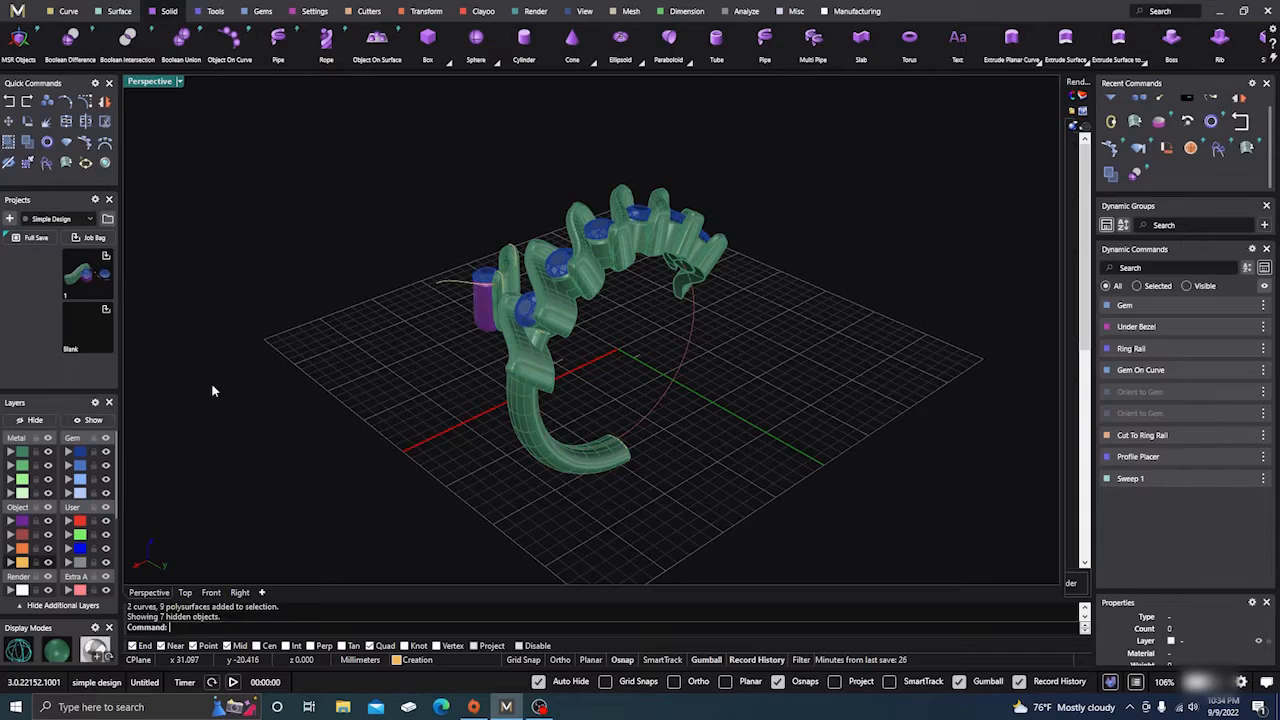
drag(314, 146, 880, 562)
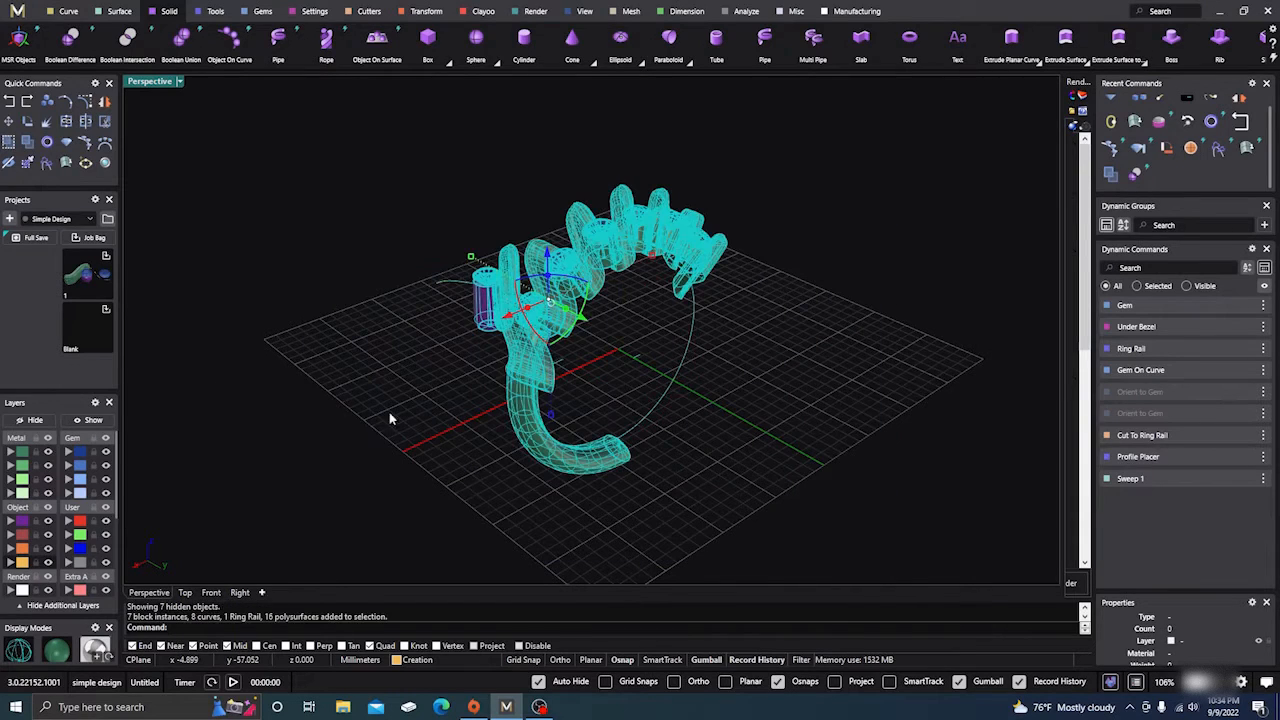
click(106, 310)
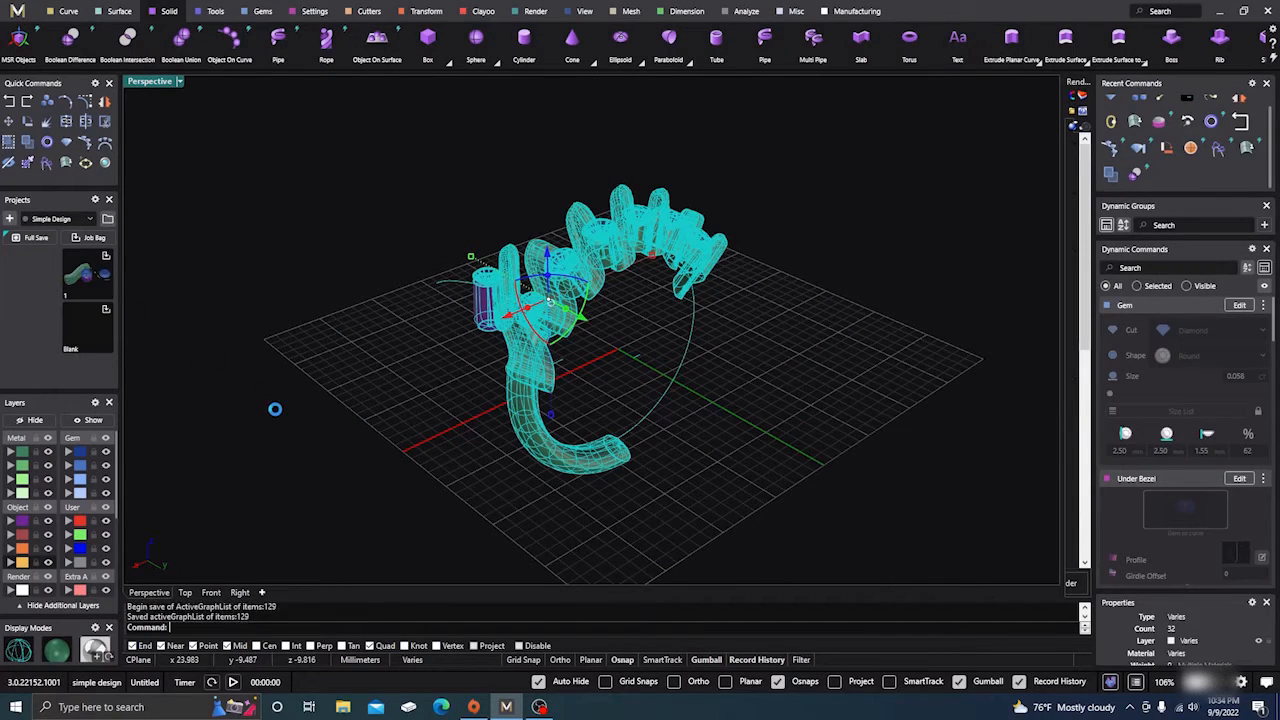
Hide the spare cylinder and its curves again, leaving just the ring
click(277, 411)
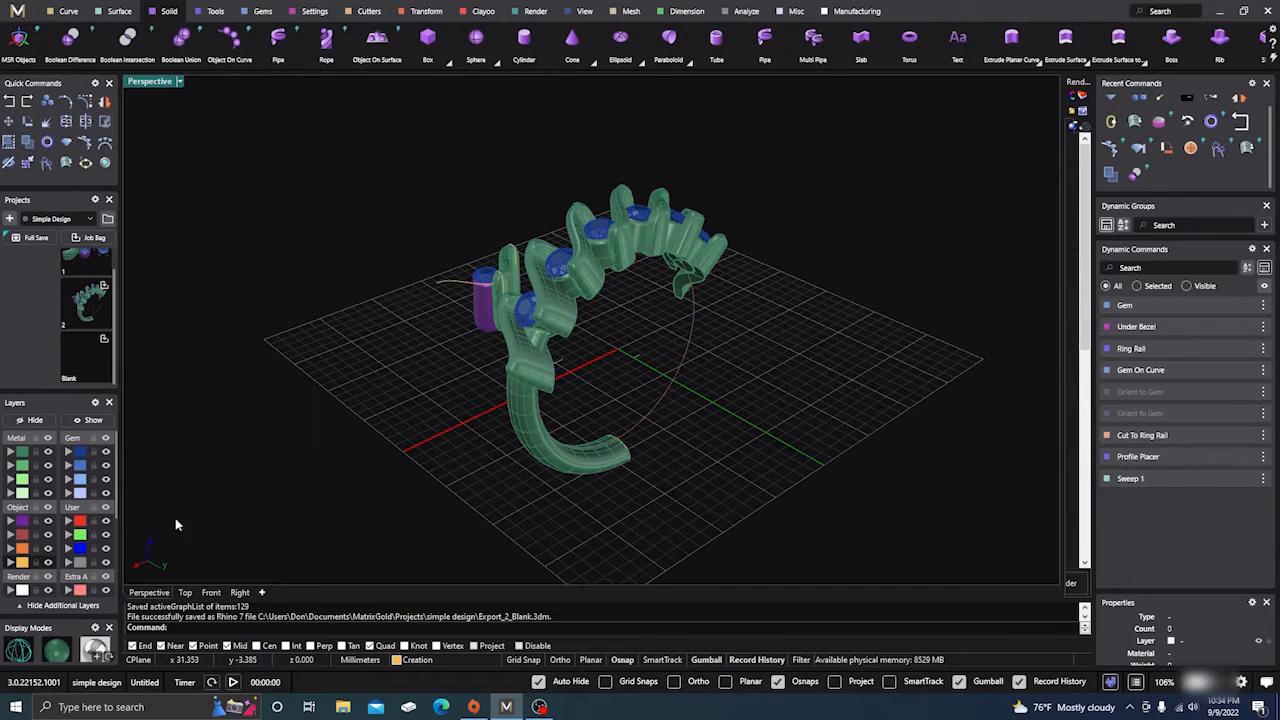
right_drag(200, 520, 423, 503)
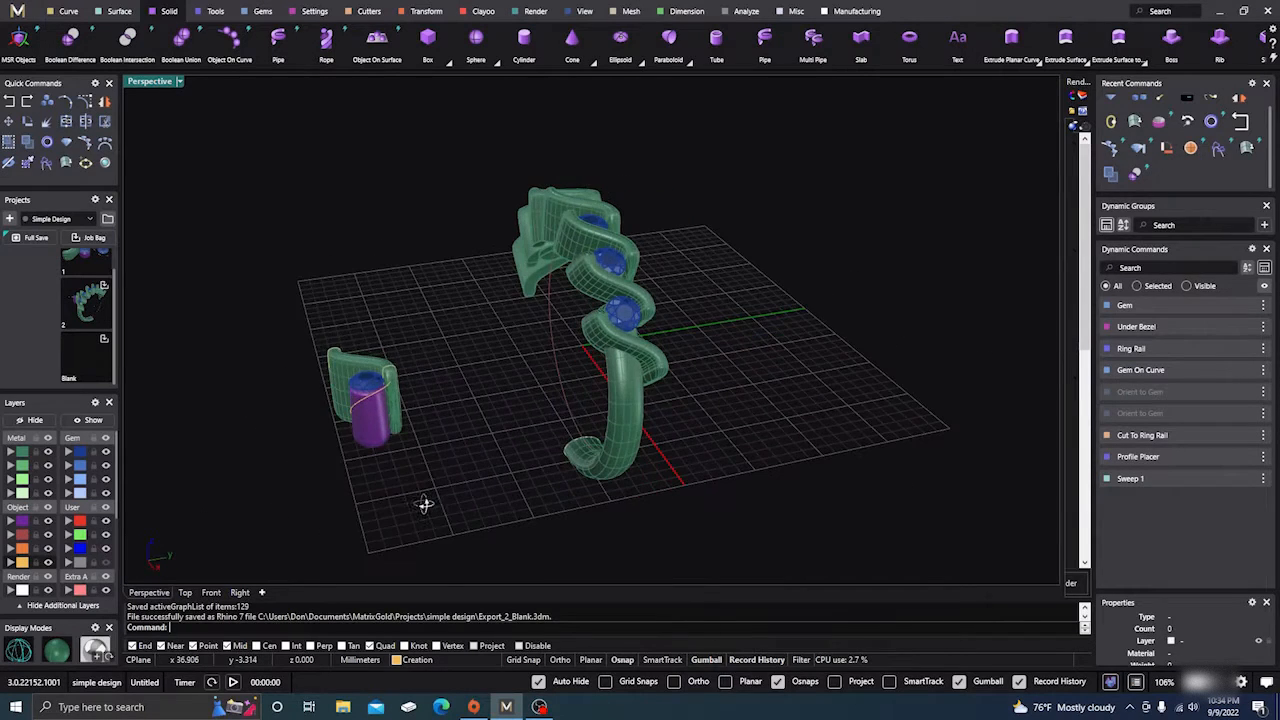
drag(271, 286, 450, 517)
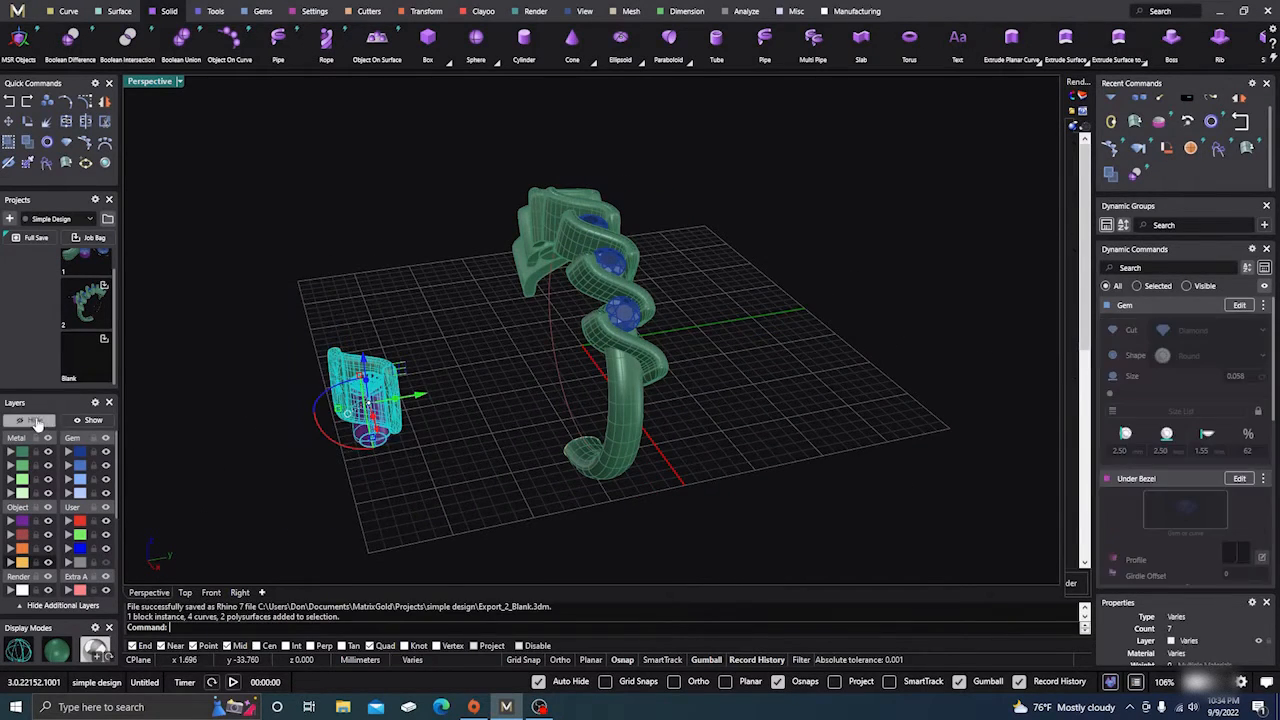
click(31, 420)
right_drag(793, 393, 512, 368)
scroll(510, 368, up, 5)
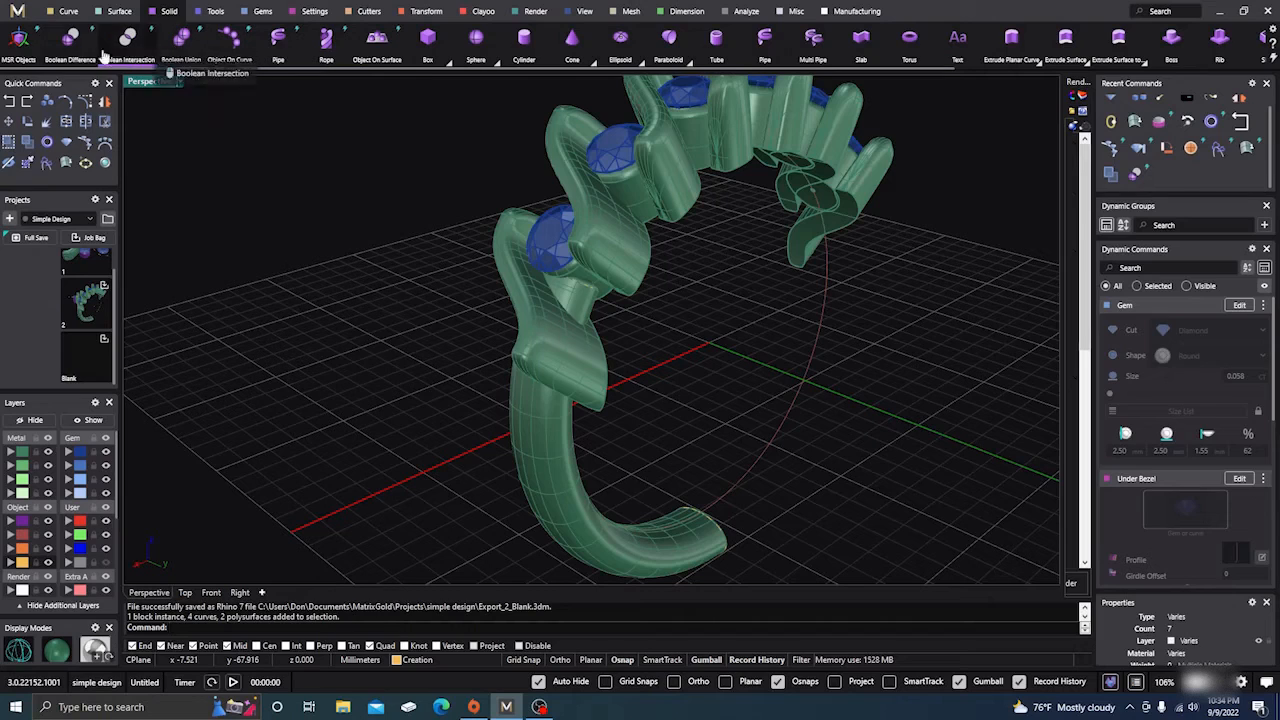
Boolean-subtract the lowest wavy setting from the shank's top end and inspect the cut
click(70, 40)
click(535, 408)
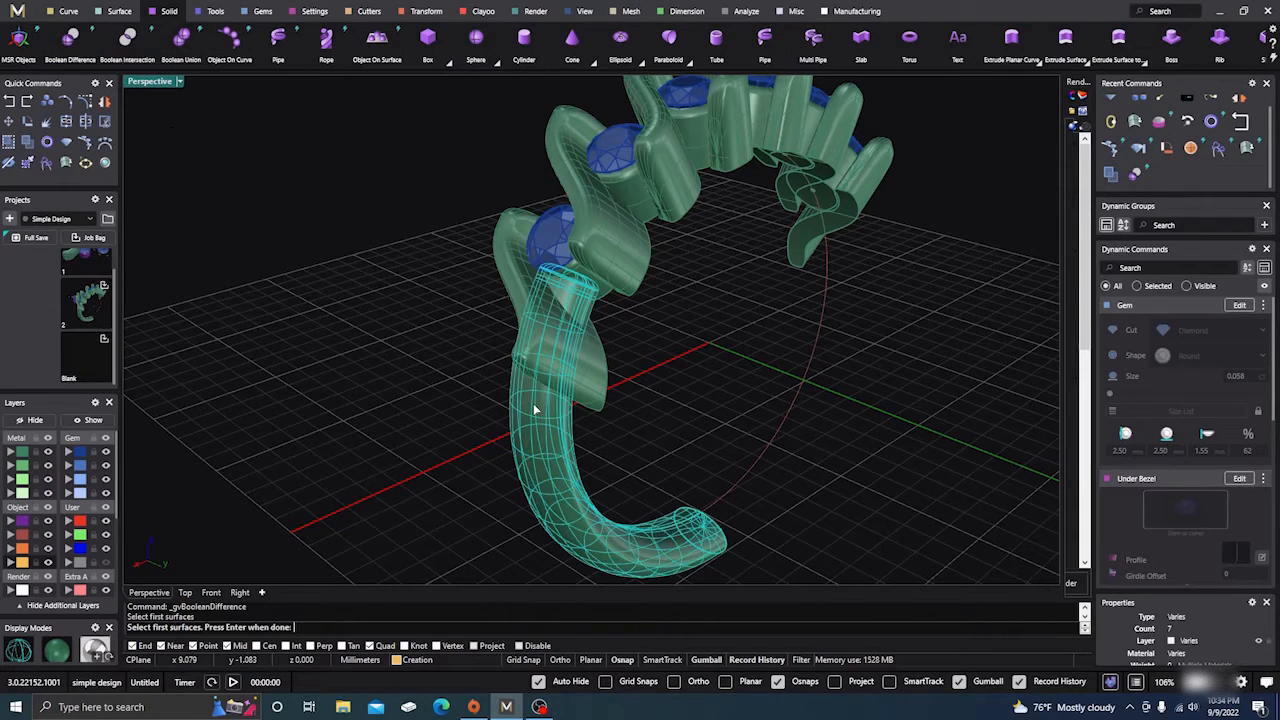
key(Return)
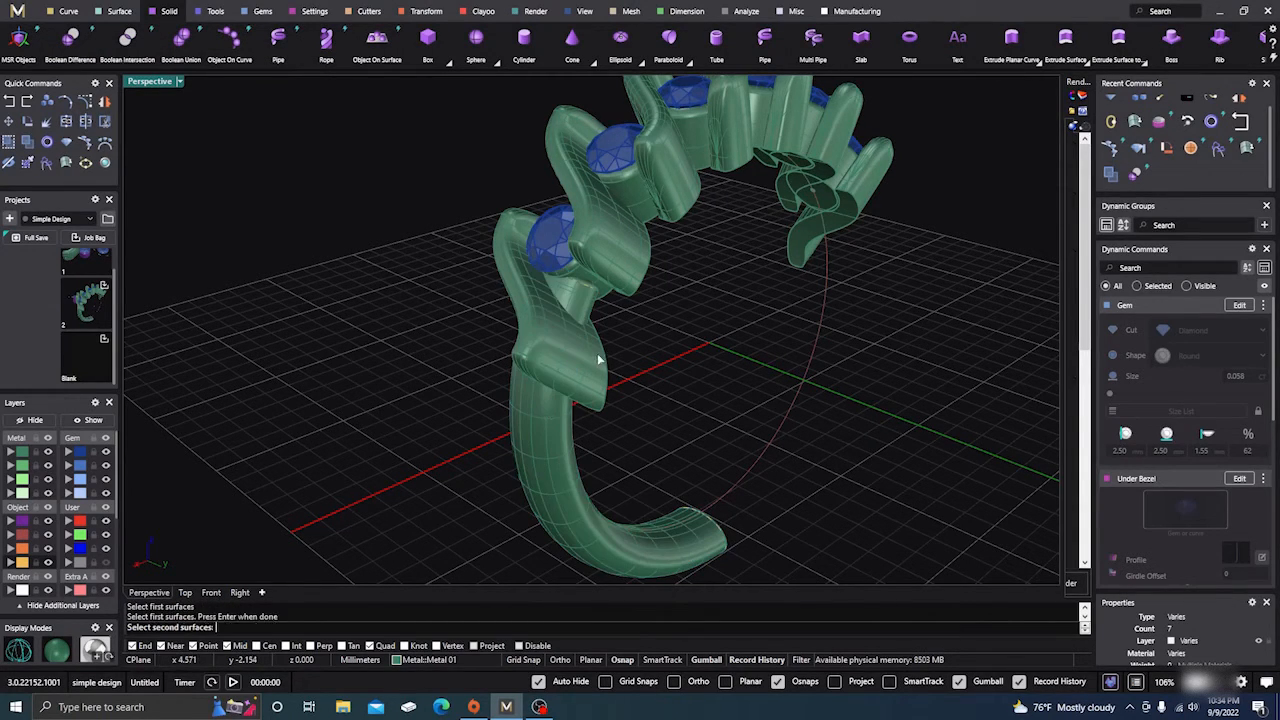
click(597, 358)
key(Return)
right_drag(594, 406, 626, 375)
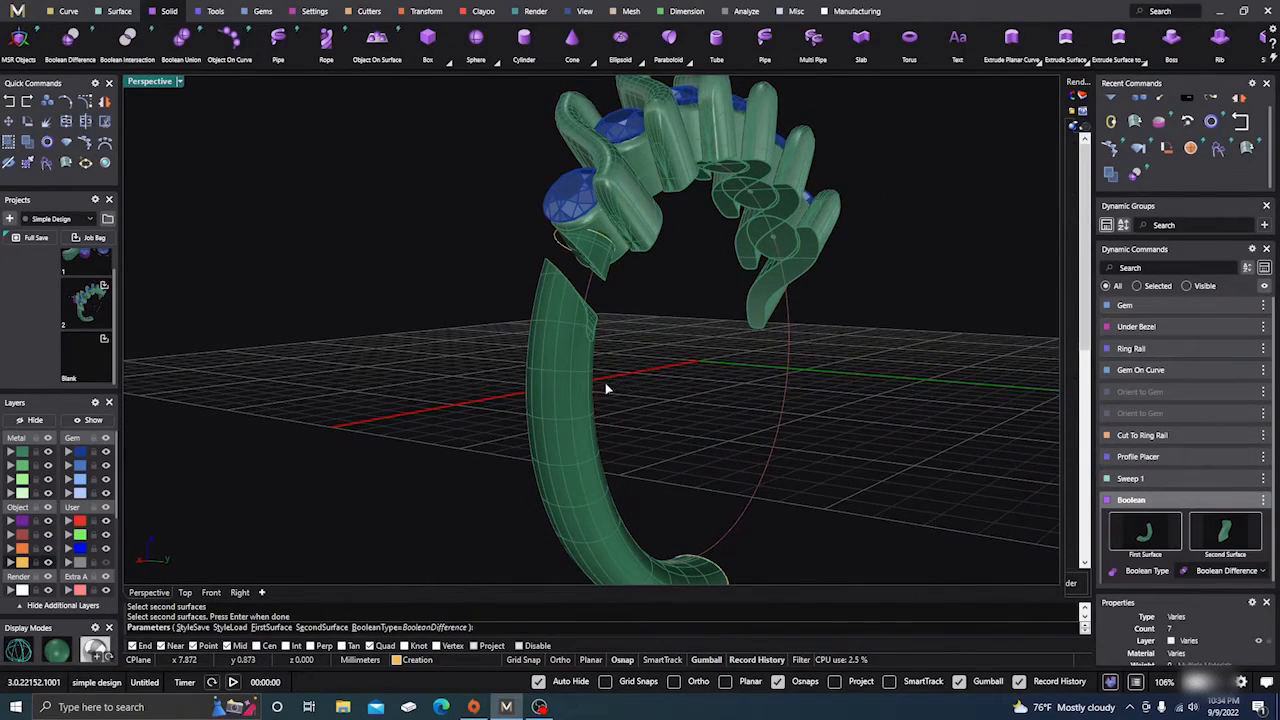
key(Return)
mouse_move(449, 431)
right_down()
mouse_move(446, 454)
mouse_move(456, 450)
right_up()
click(506, 366)
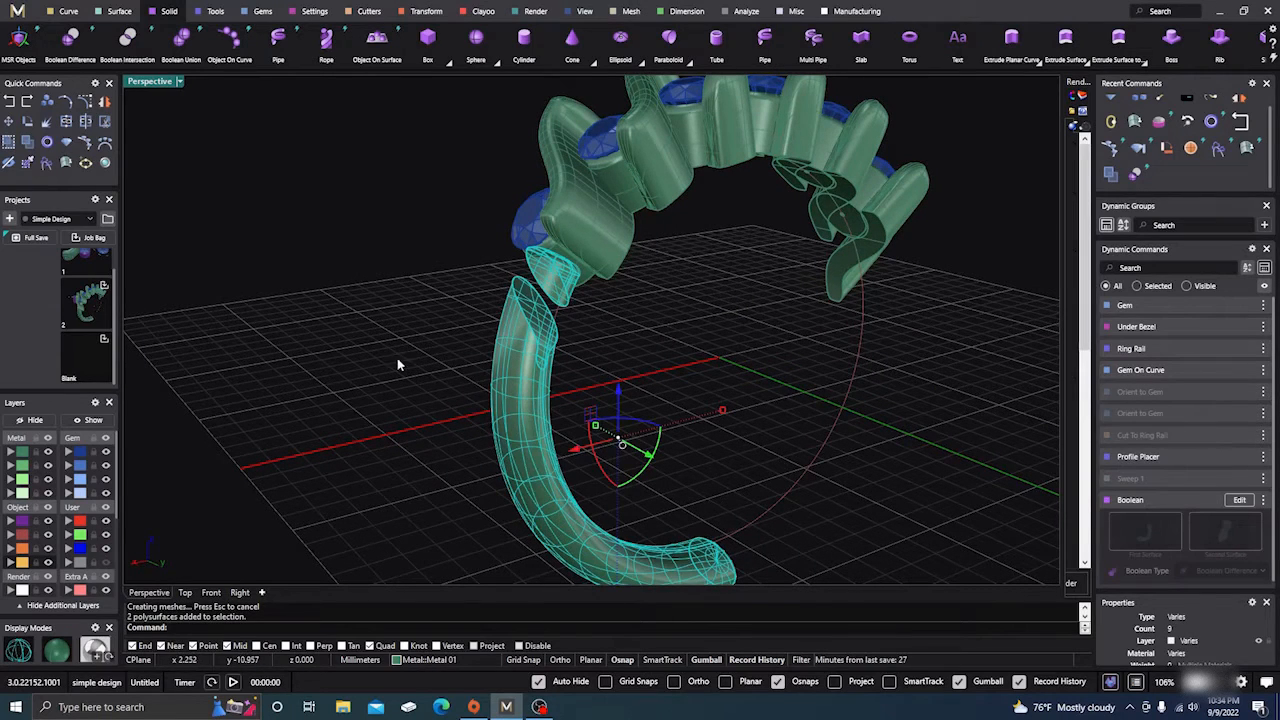
click(236, 342)
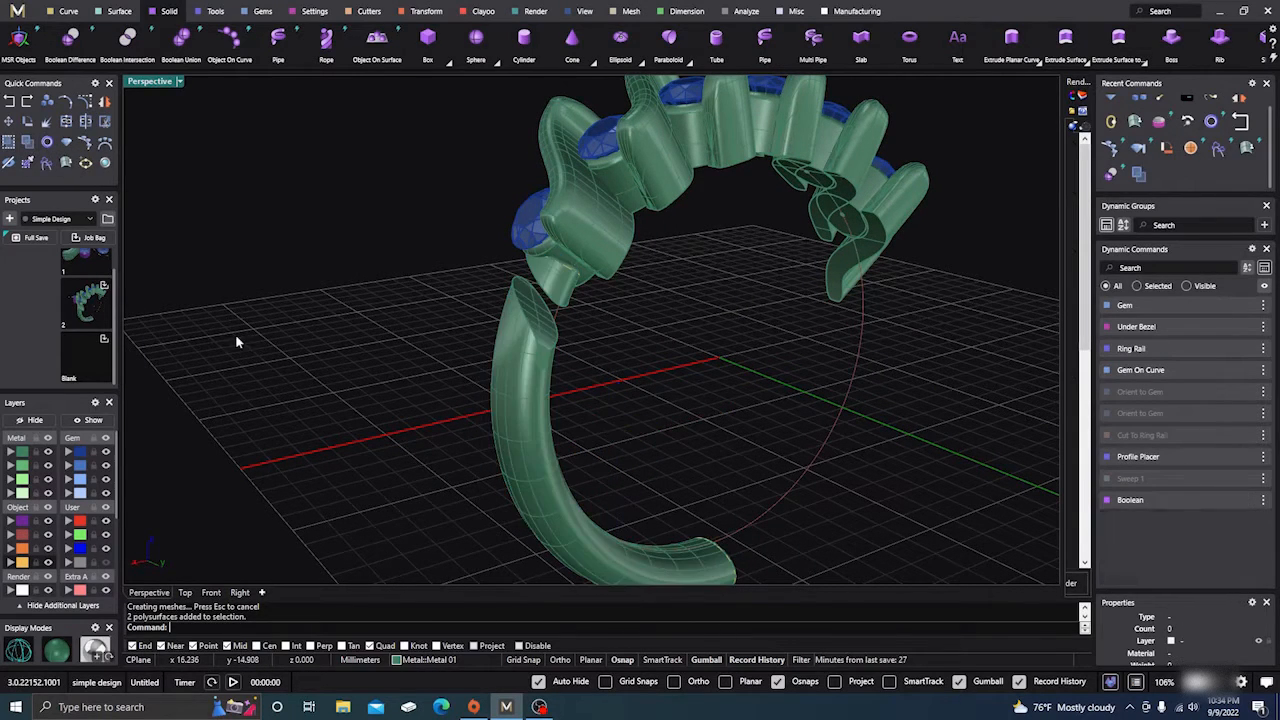
Delete the small leftover piece atop the shank and select the end setting, abandoning a Mirror attempt
click(556, 296)
key(Delete)
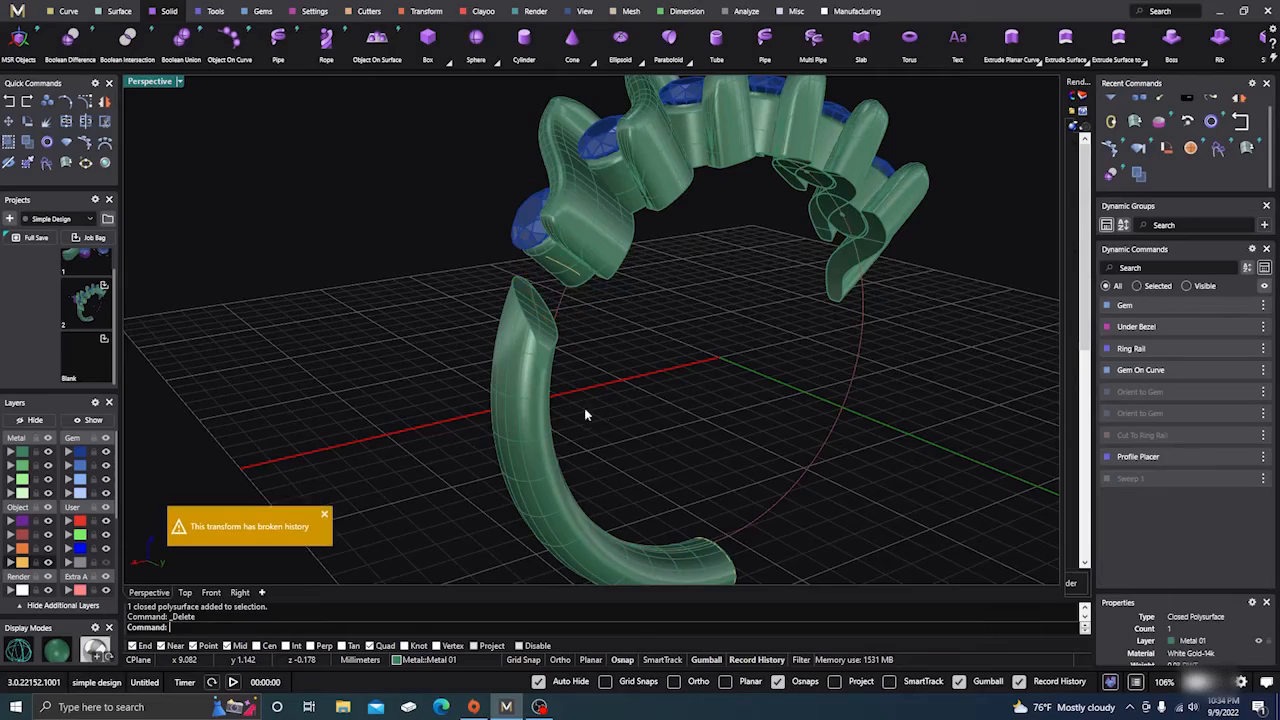
right_drag(586, 414, 536, 426)
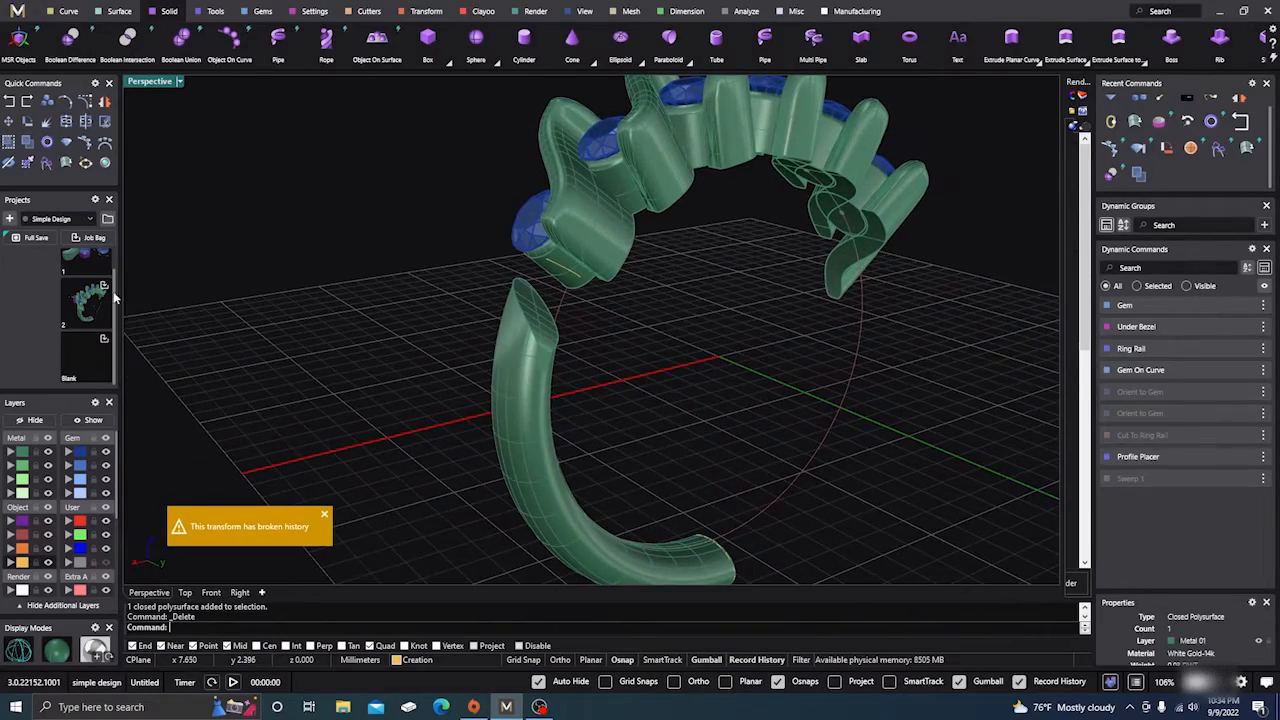
right_drag(849, 350, 869, 357)
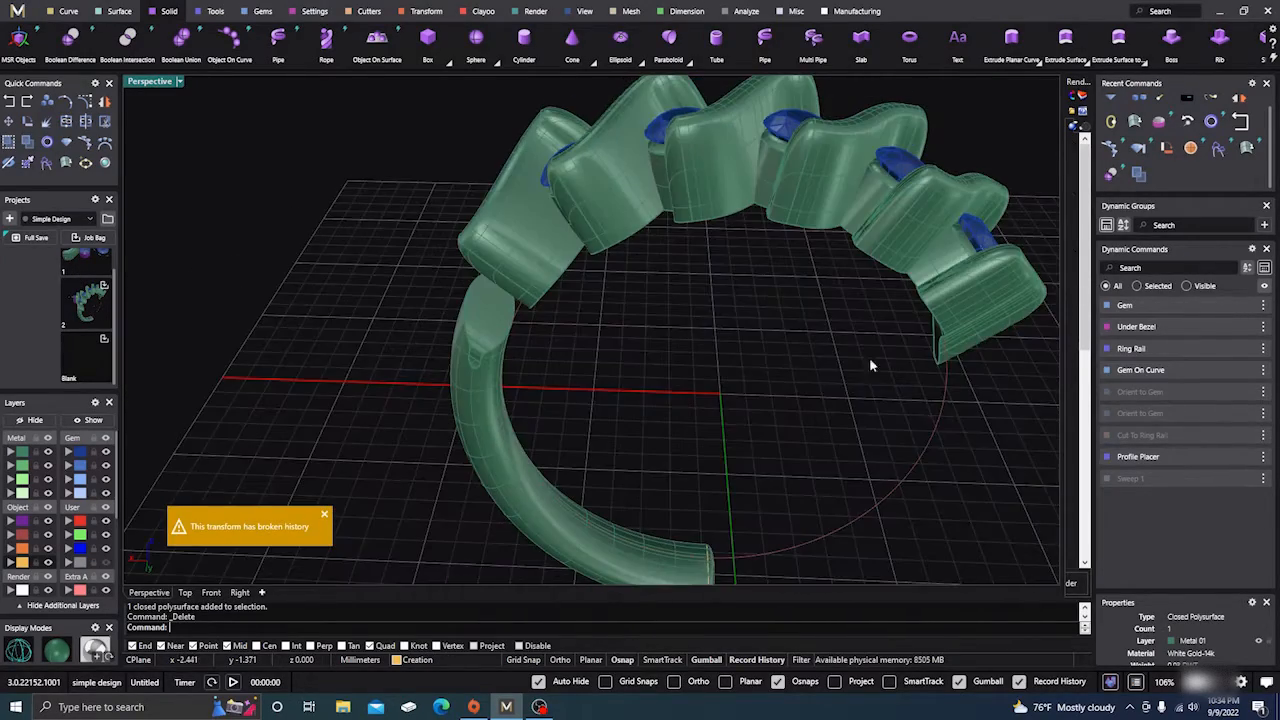
click(975, 315)
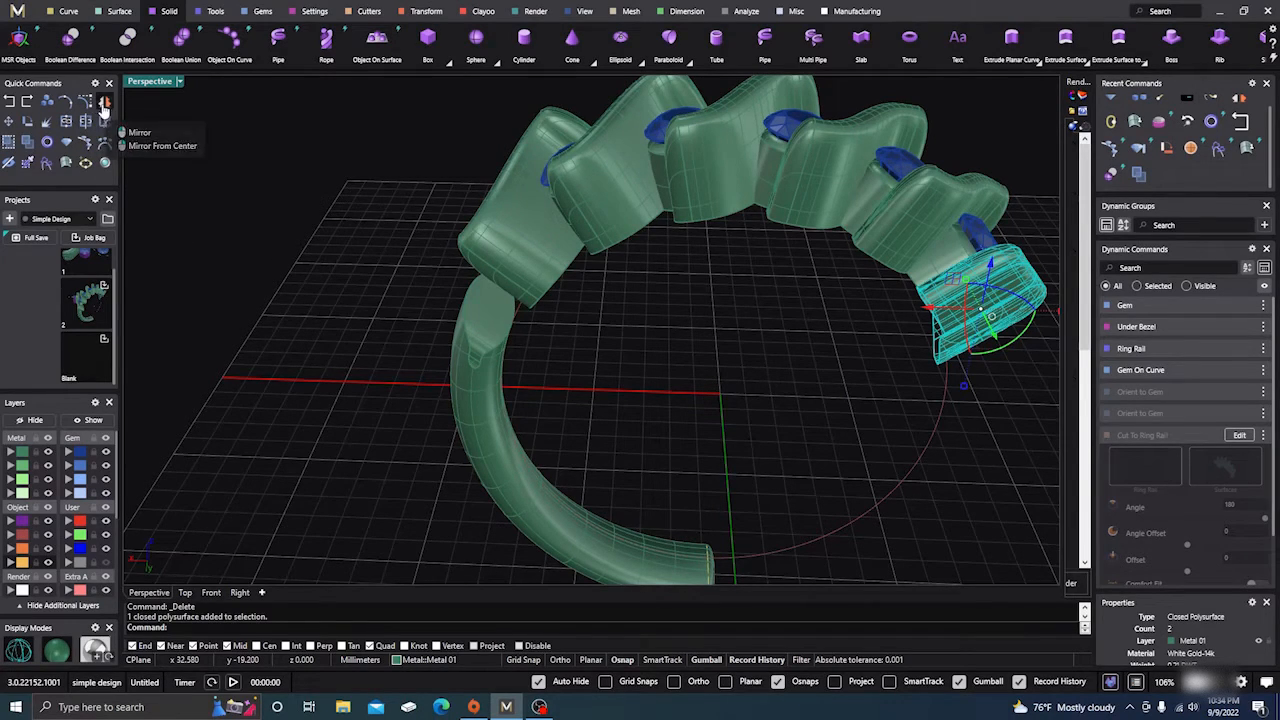
click(105, 103)
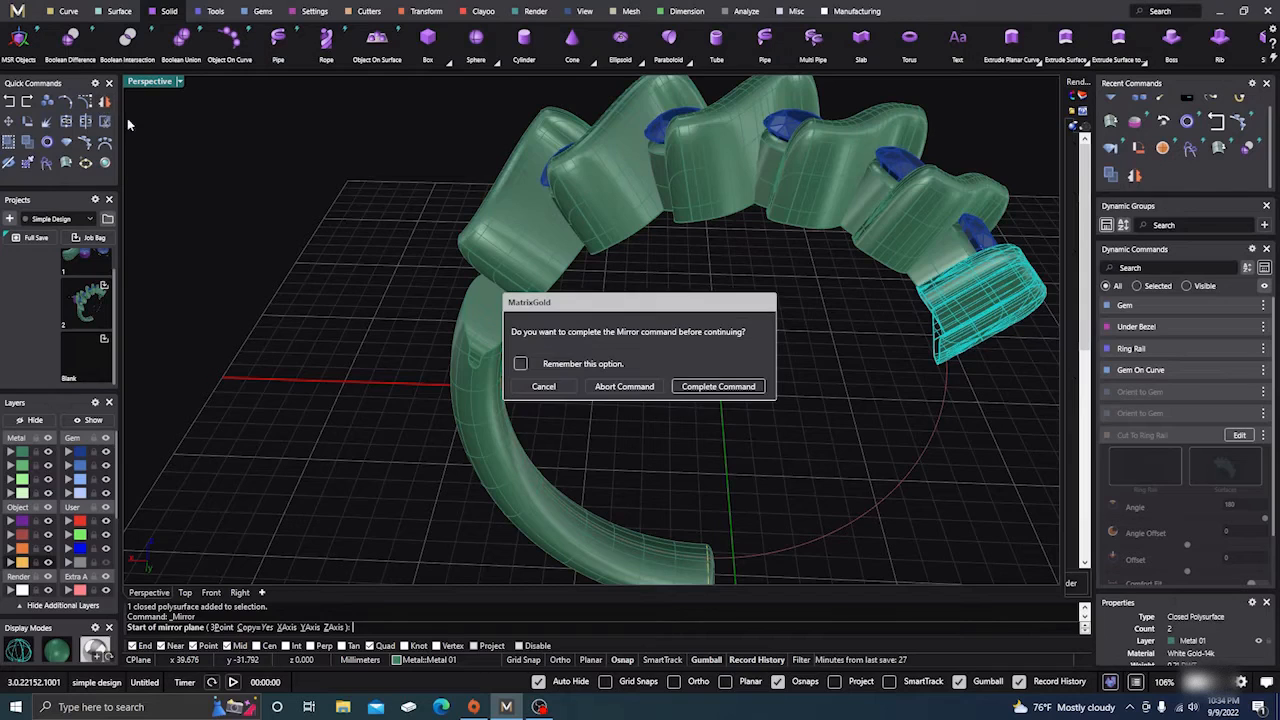
click(696, 388)
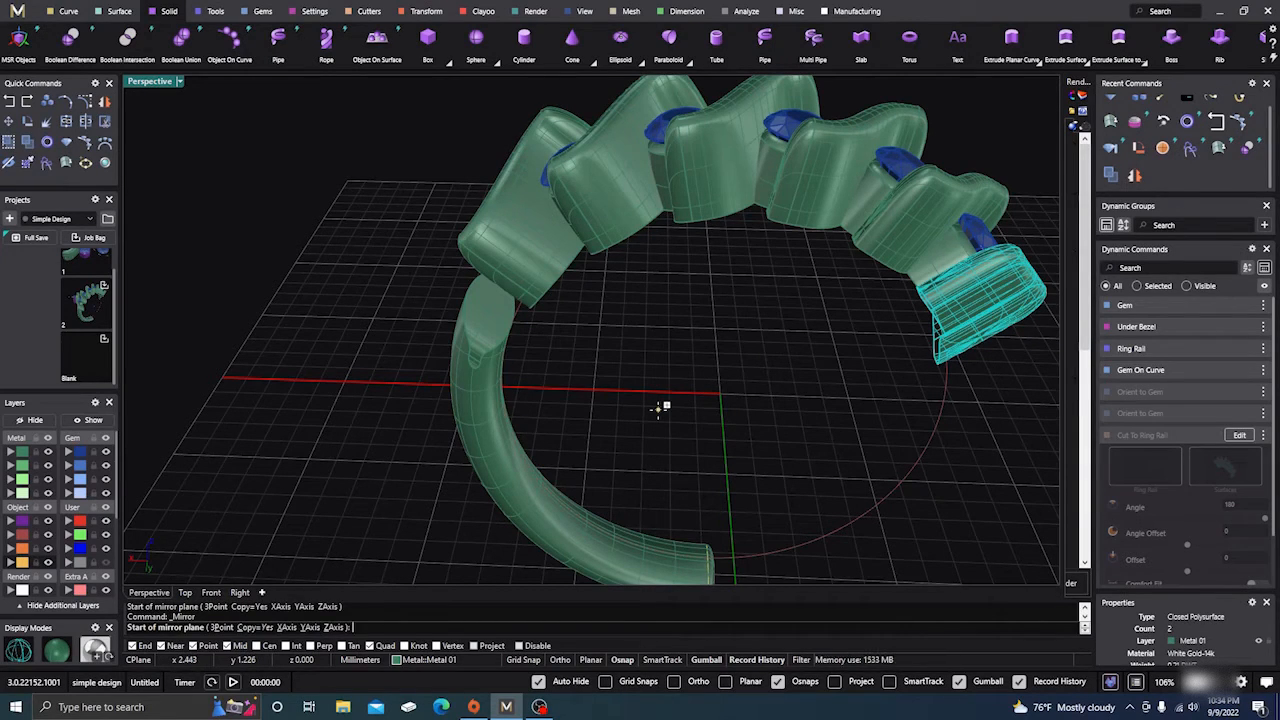
key(Escape)
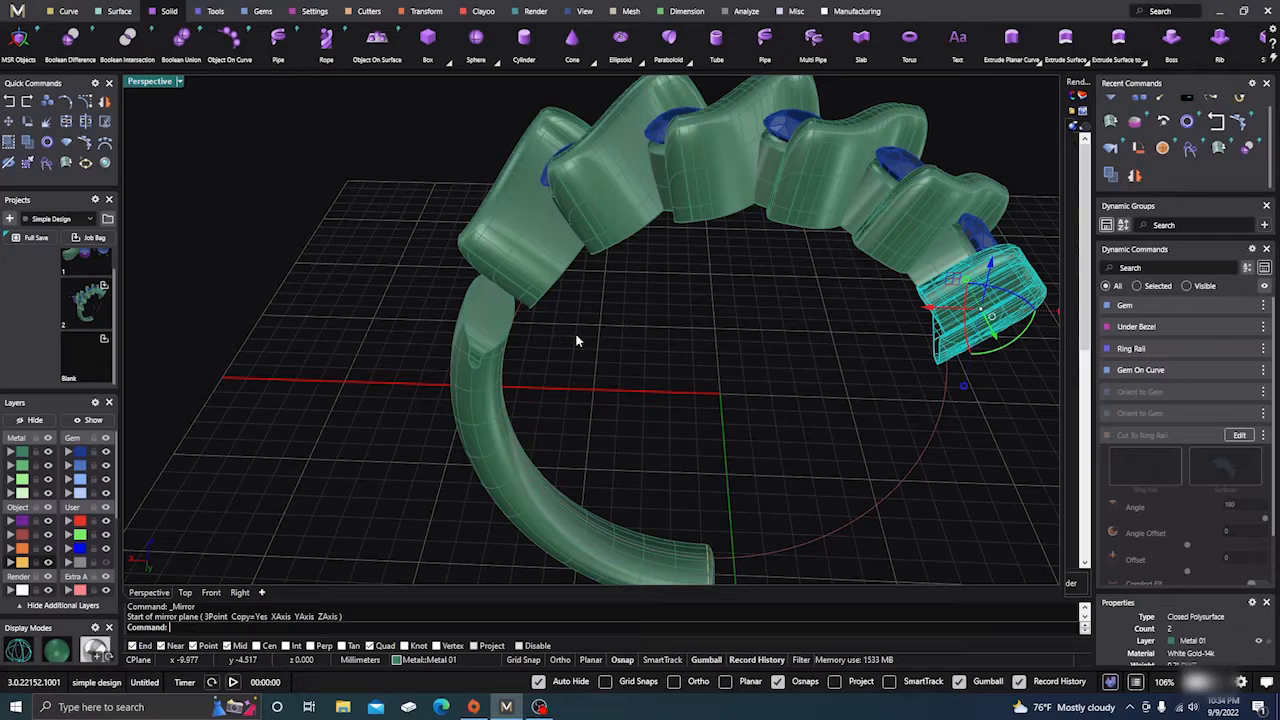
Rotate a copy of the end setting 180° about the origin onto the opposite side
click(27, 121)
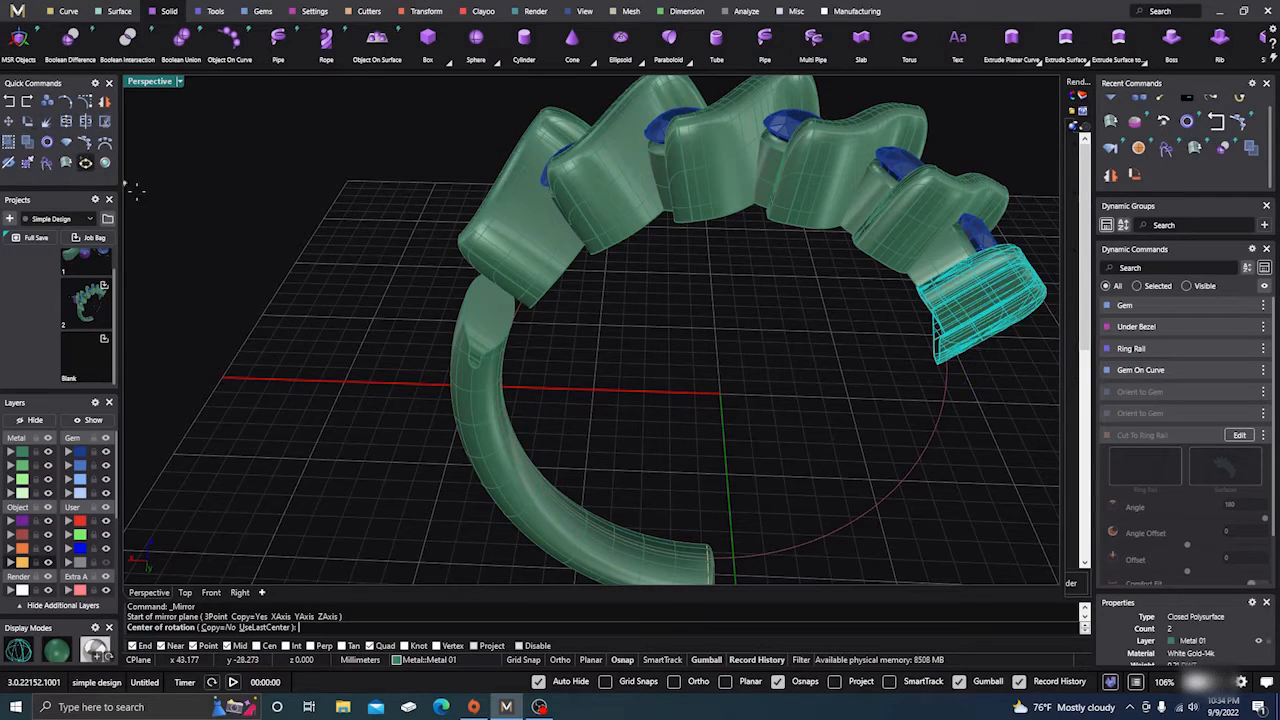
click(226, 627)
scroll(348, 452, down, 5)
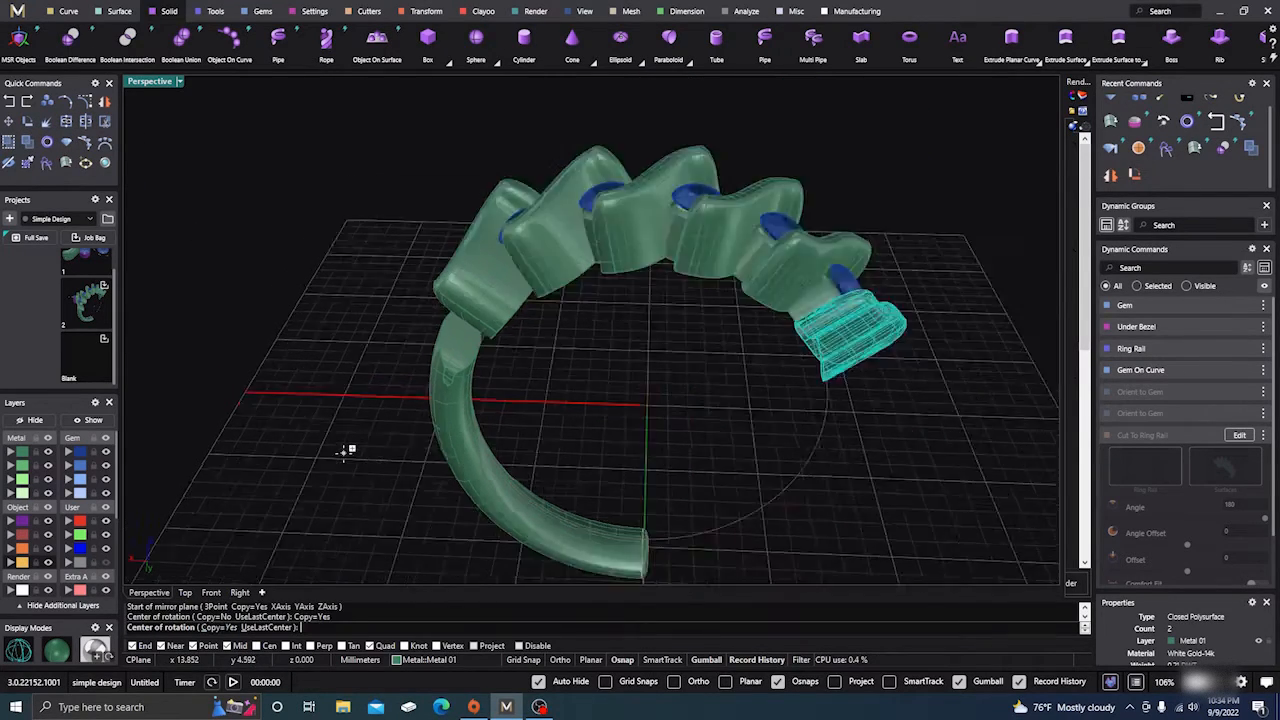
click(503, 428)
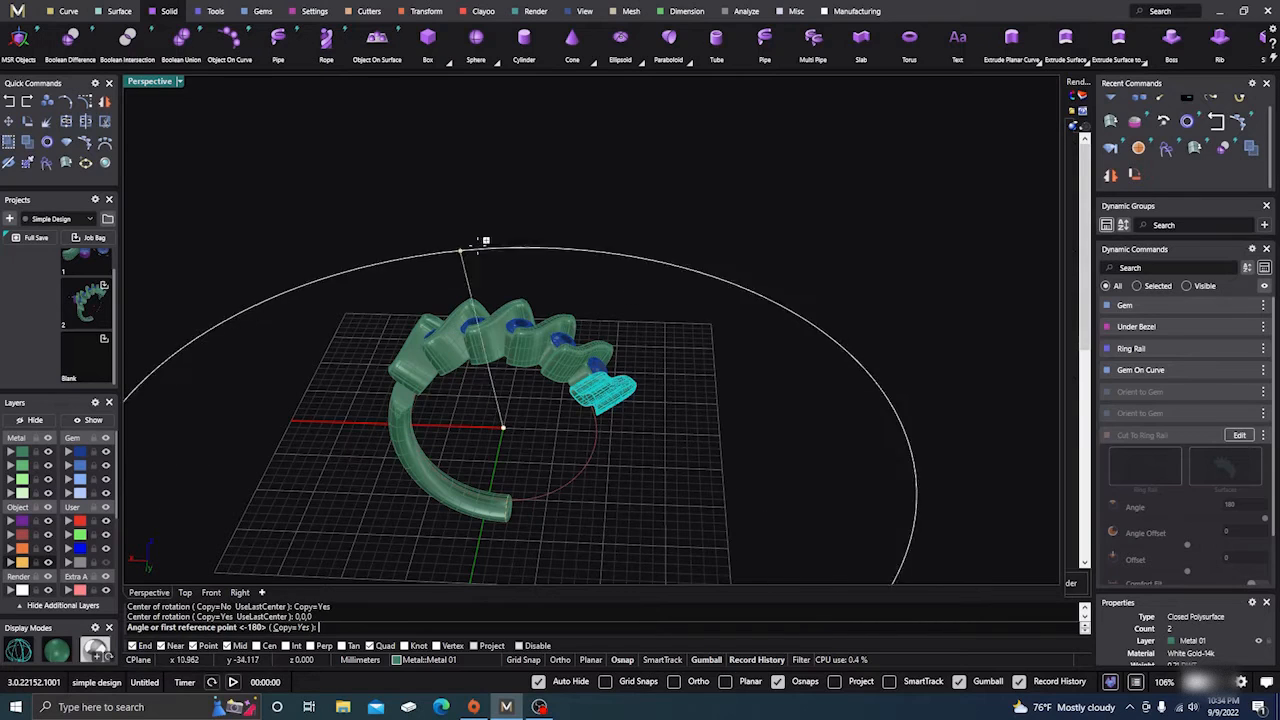
click(547, 229)
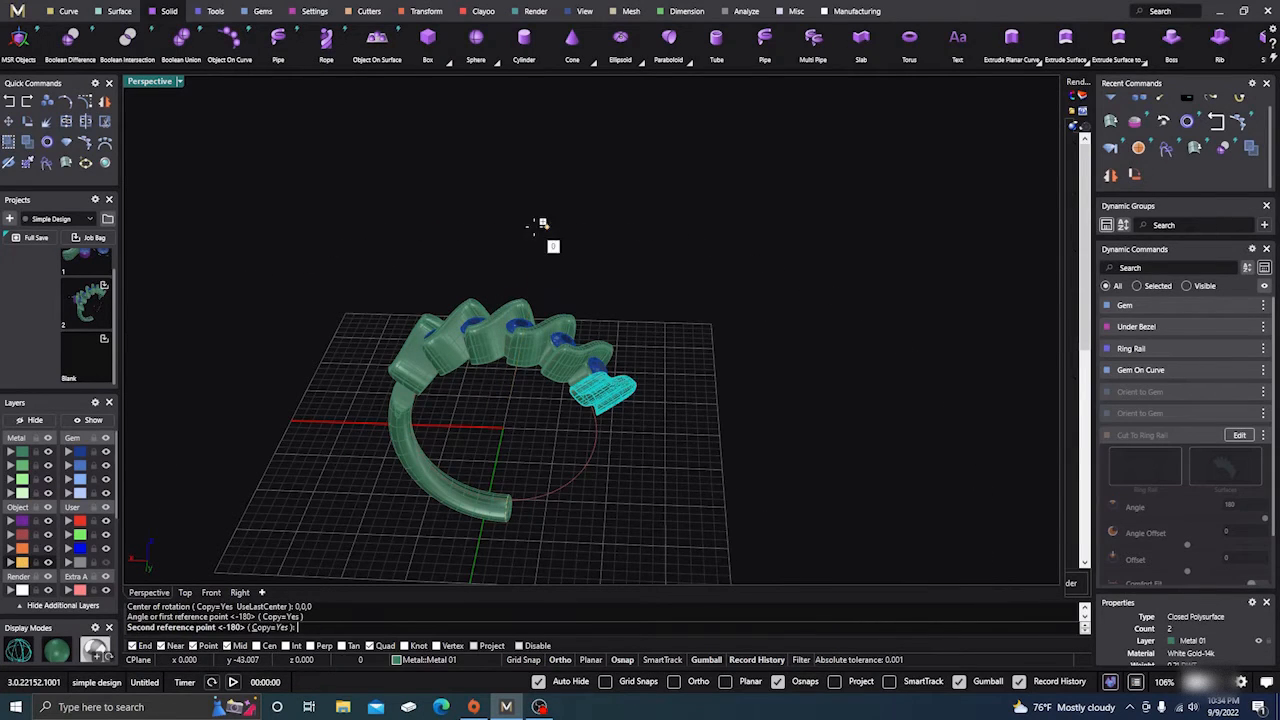
click(474, 553)
key(Return)
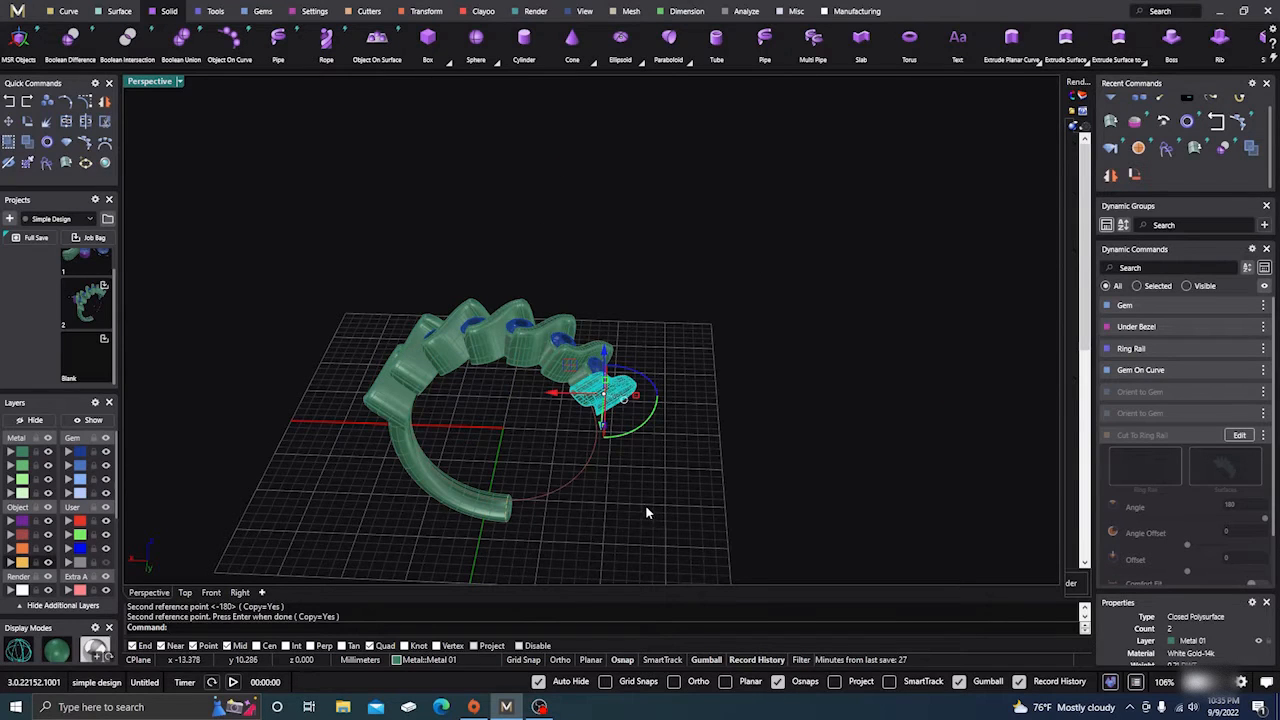
click(765, 417)
Assign the round shank tube to layer Metal 04
right_drag(803, 337, 730, 300)
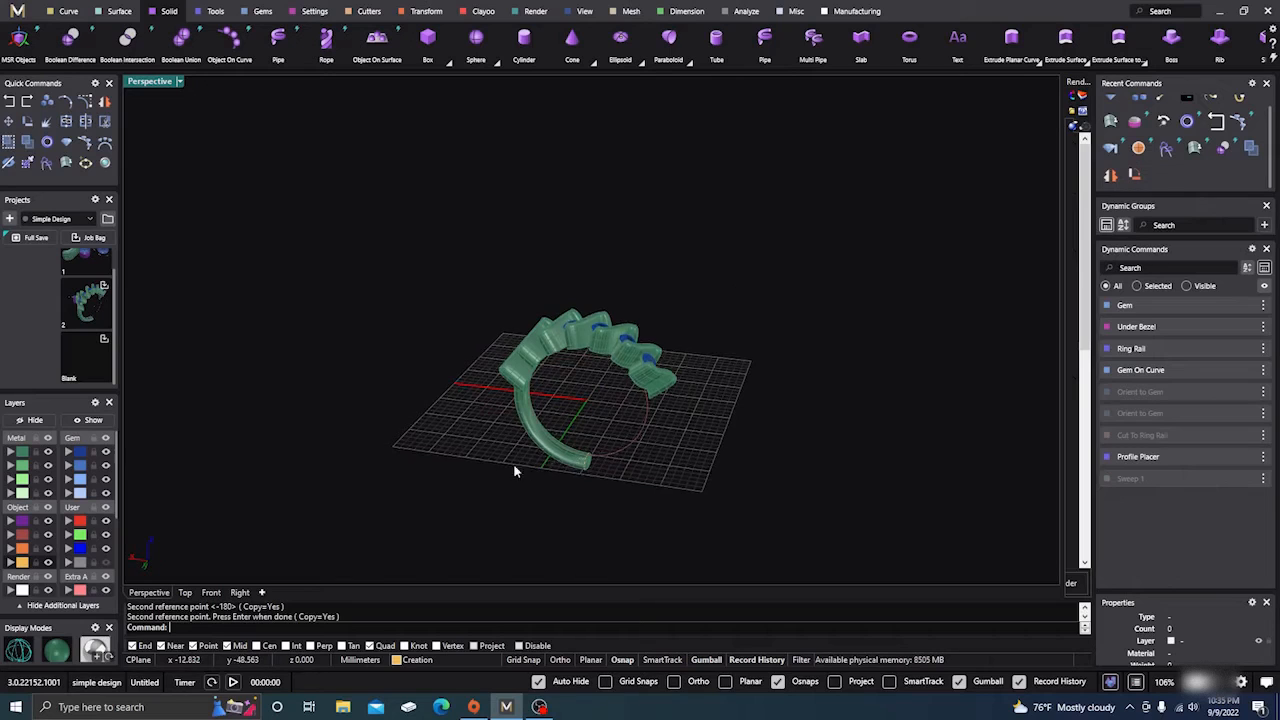
right_drag(517, 466, 534, 418)
scroll(540, 425, up, 3)
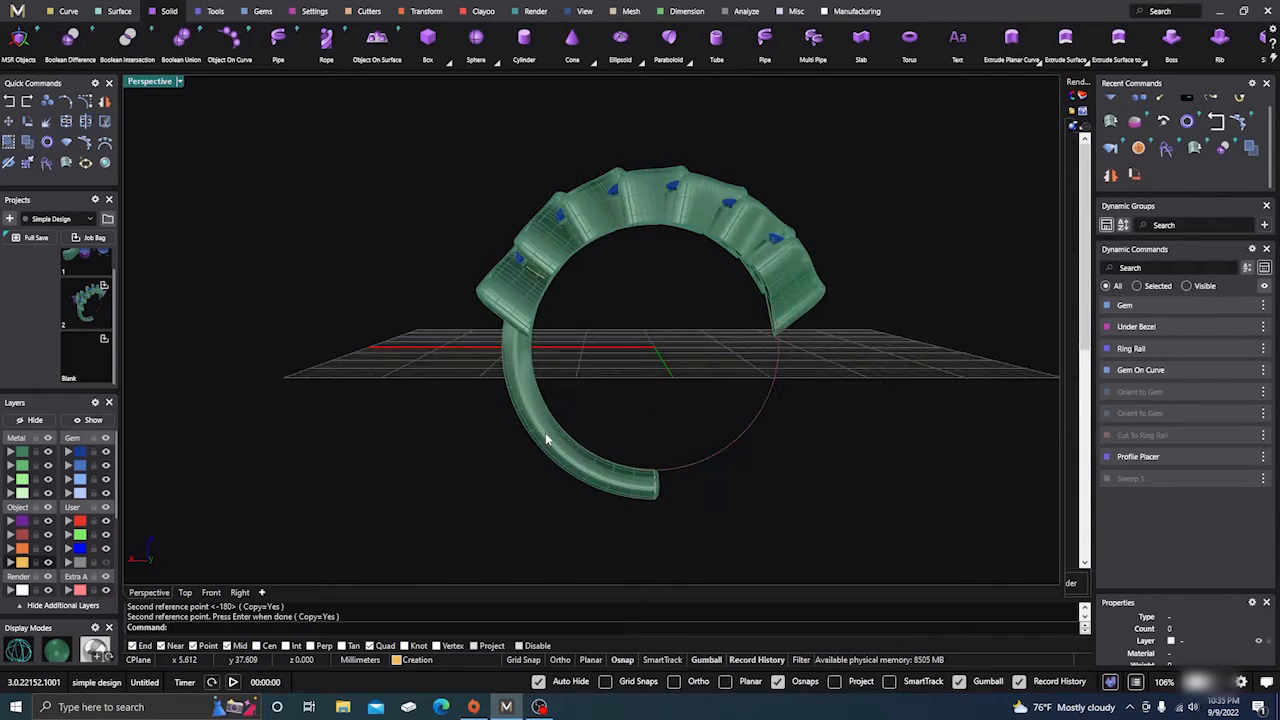
scroll(537, 440, up, 3)
click(537, 434)
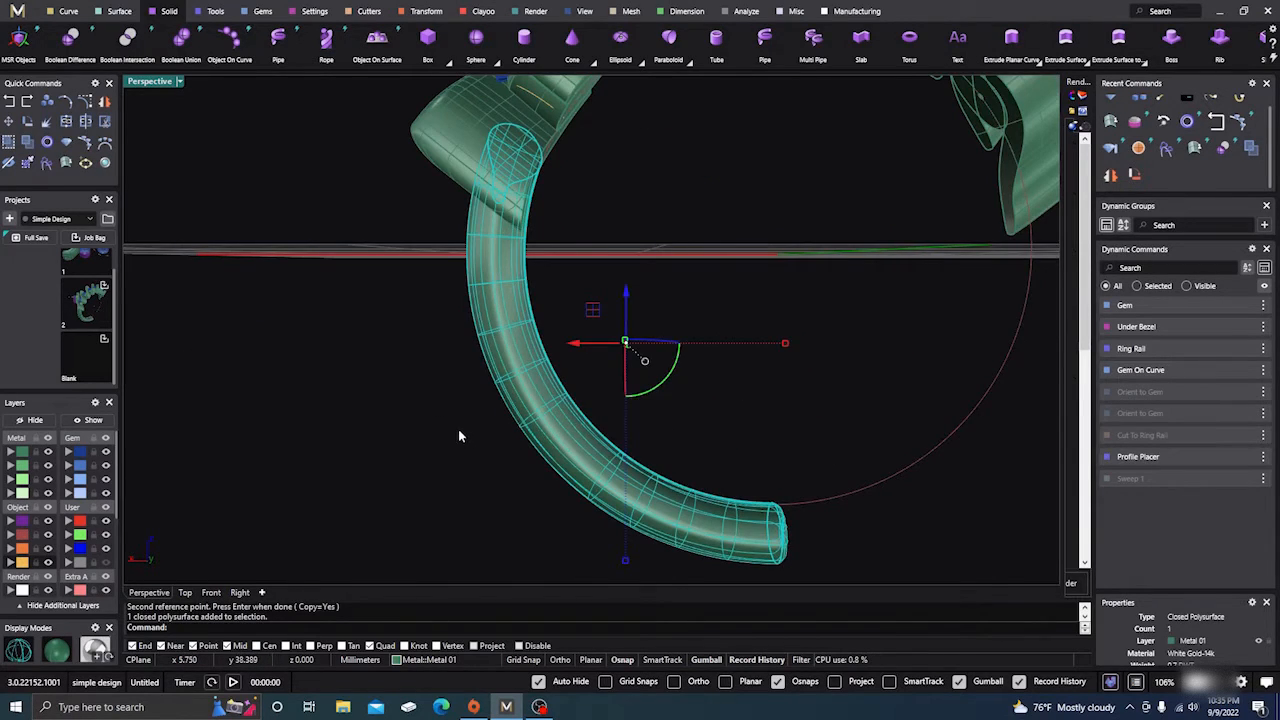
scroll(458, 430, down, 3)
right_drag(460, 449, 414, 469)
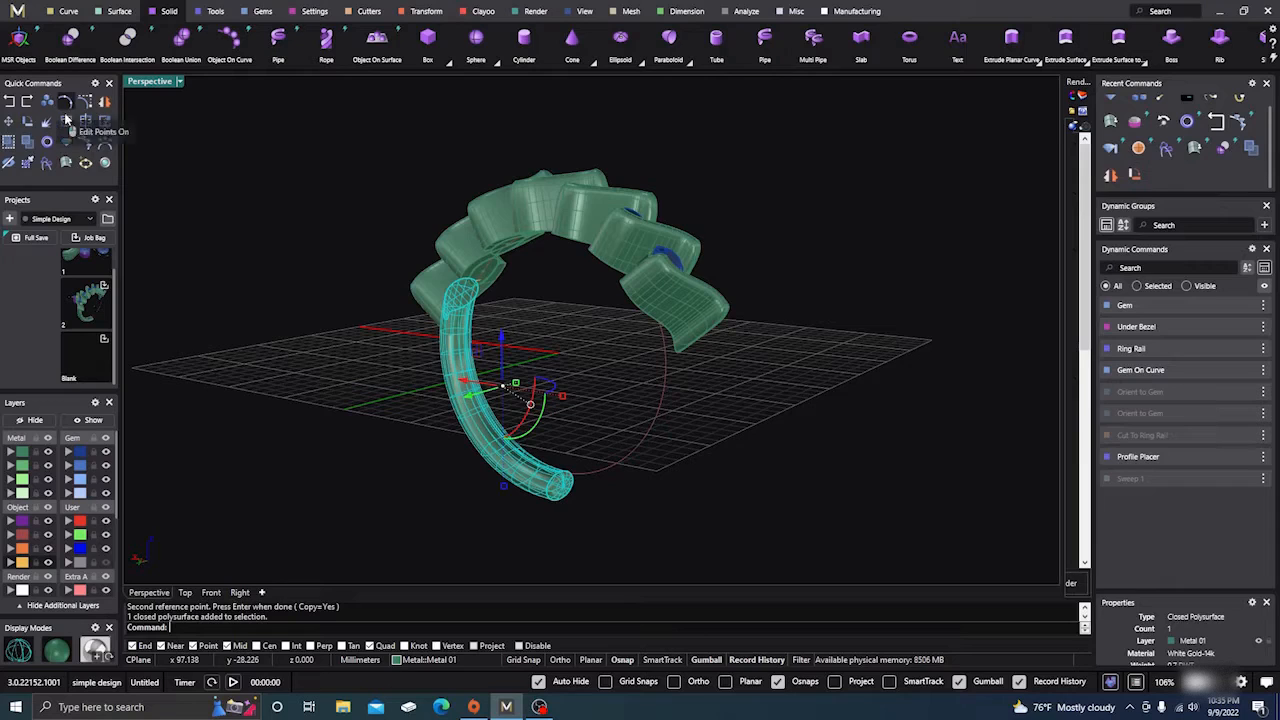
click(360, 352)
click(447, 393)
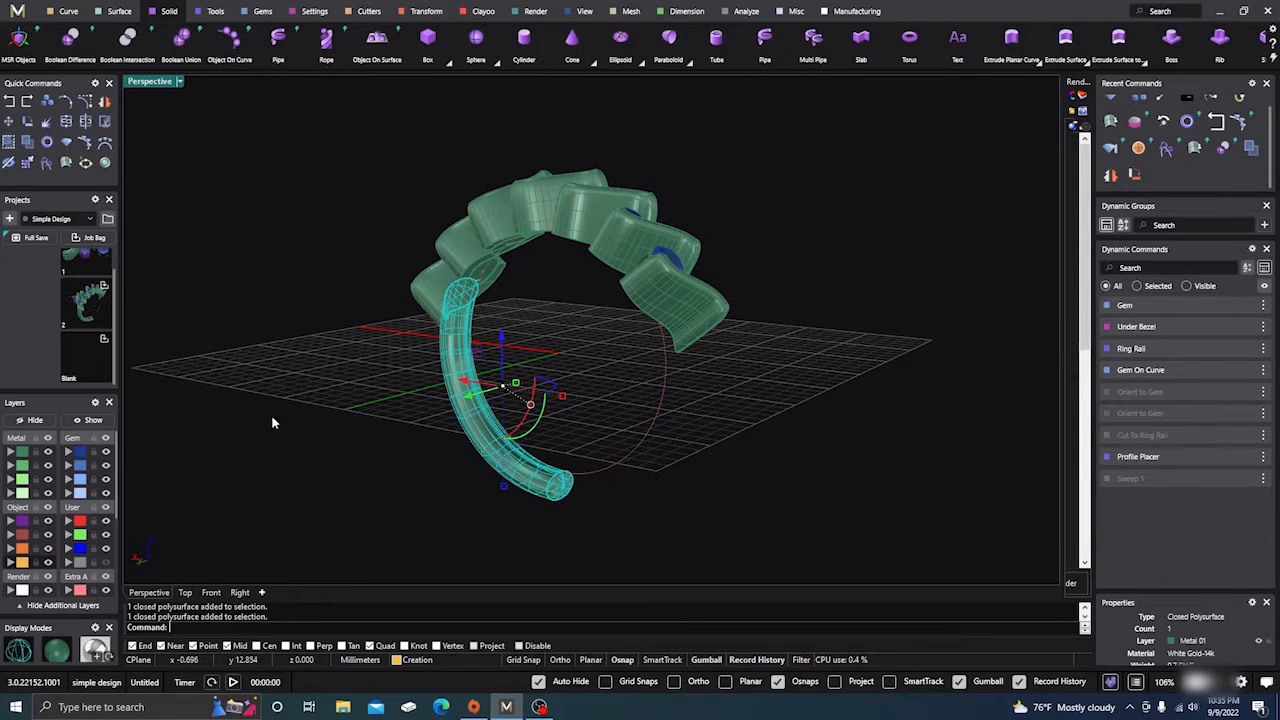
click(12, 494)
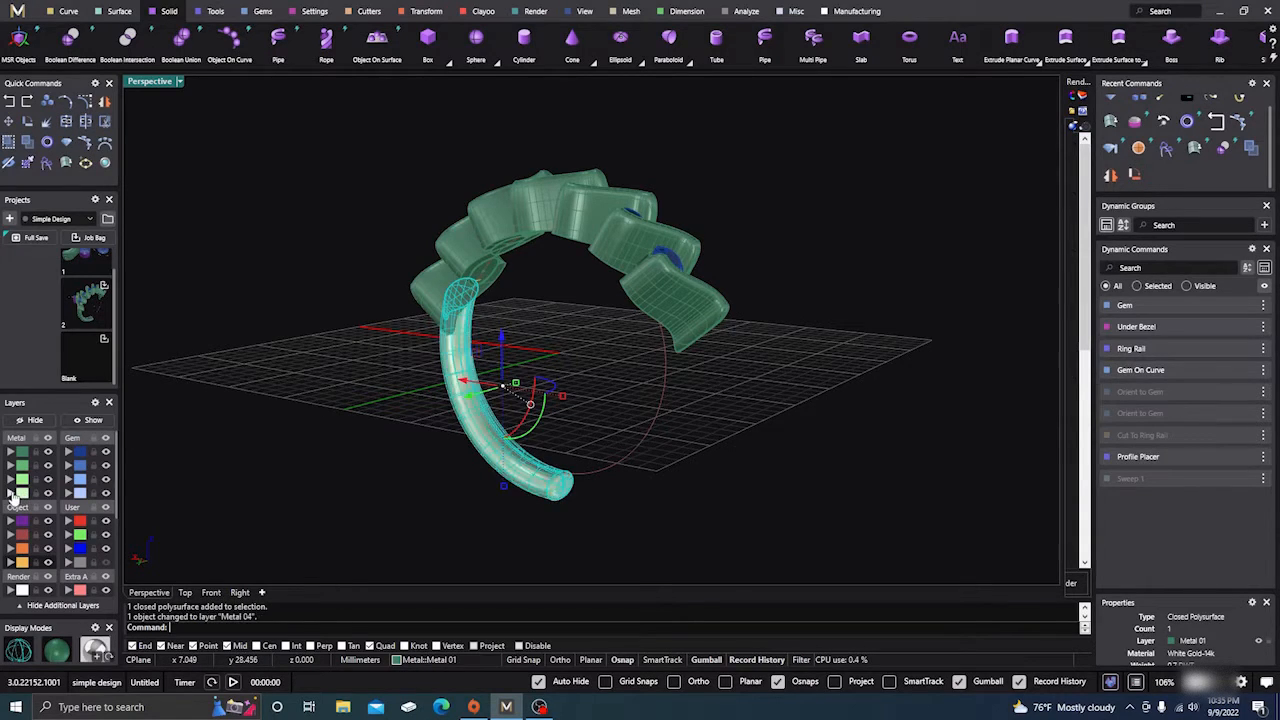
click(258, 473)
right_drag(258, 473, 298, 489)
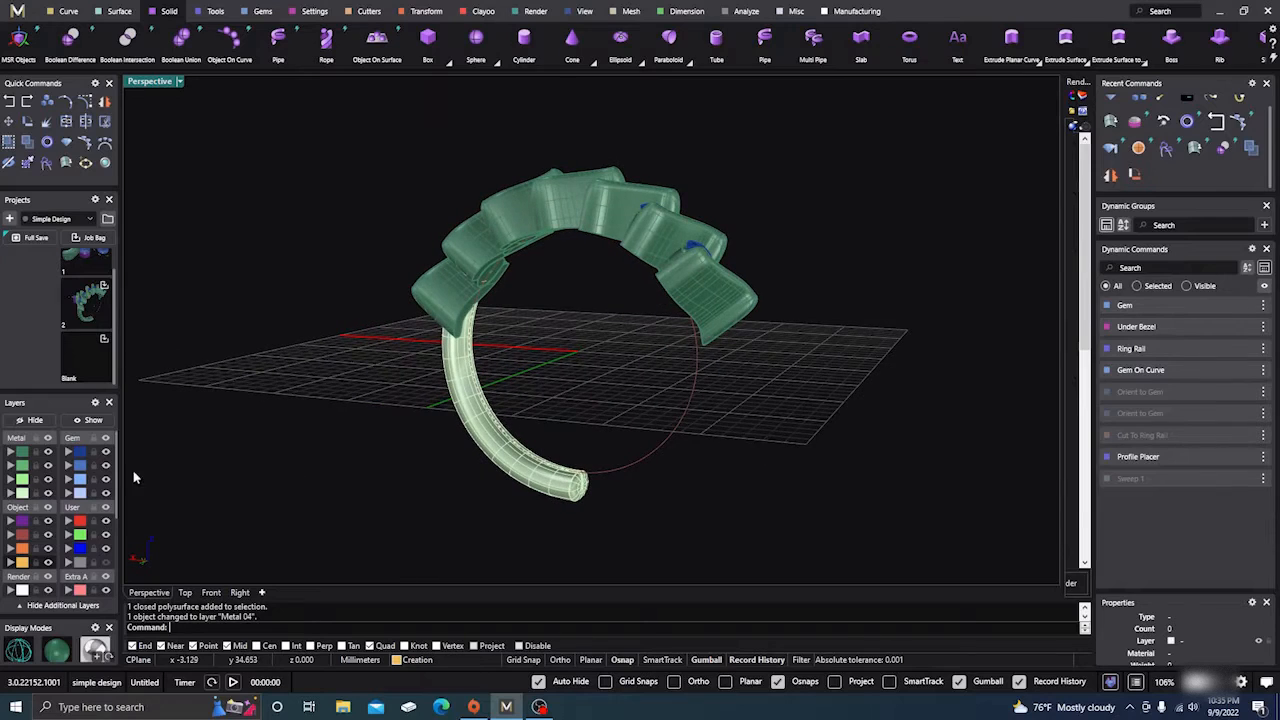
Hide the green settings layer and explode the shank into 4 separate surfaces
click(48, 452)
right_drag(248, 540, 423, 457)
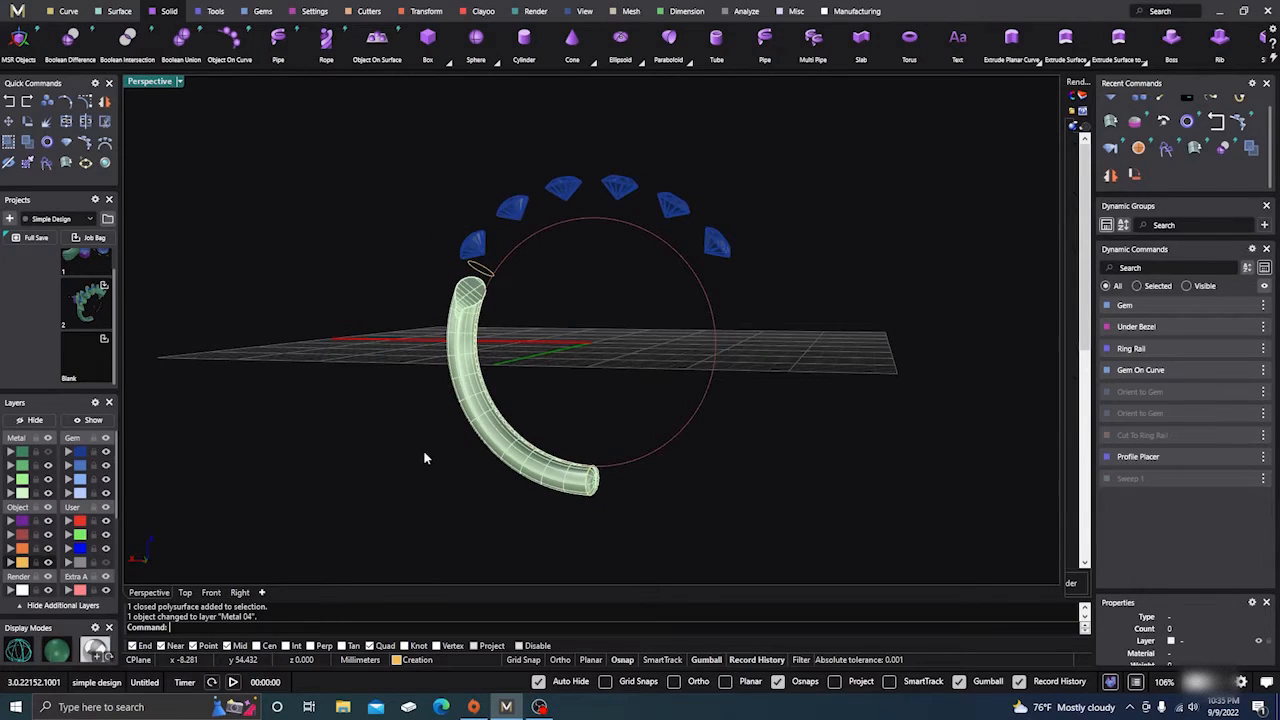
click(493, 453)
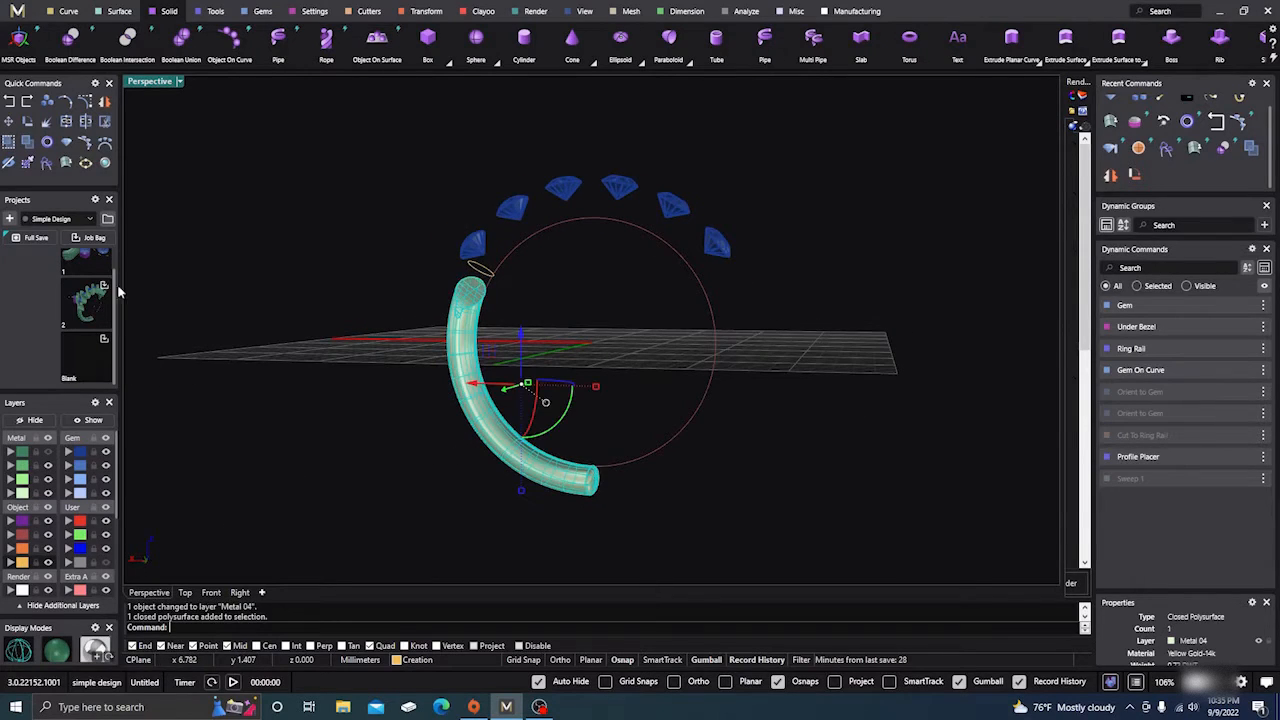
click(47, 121)
click(405, 577)
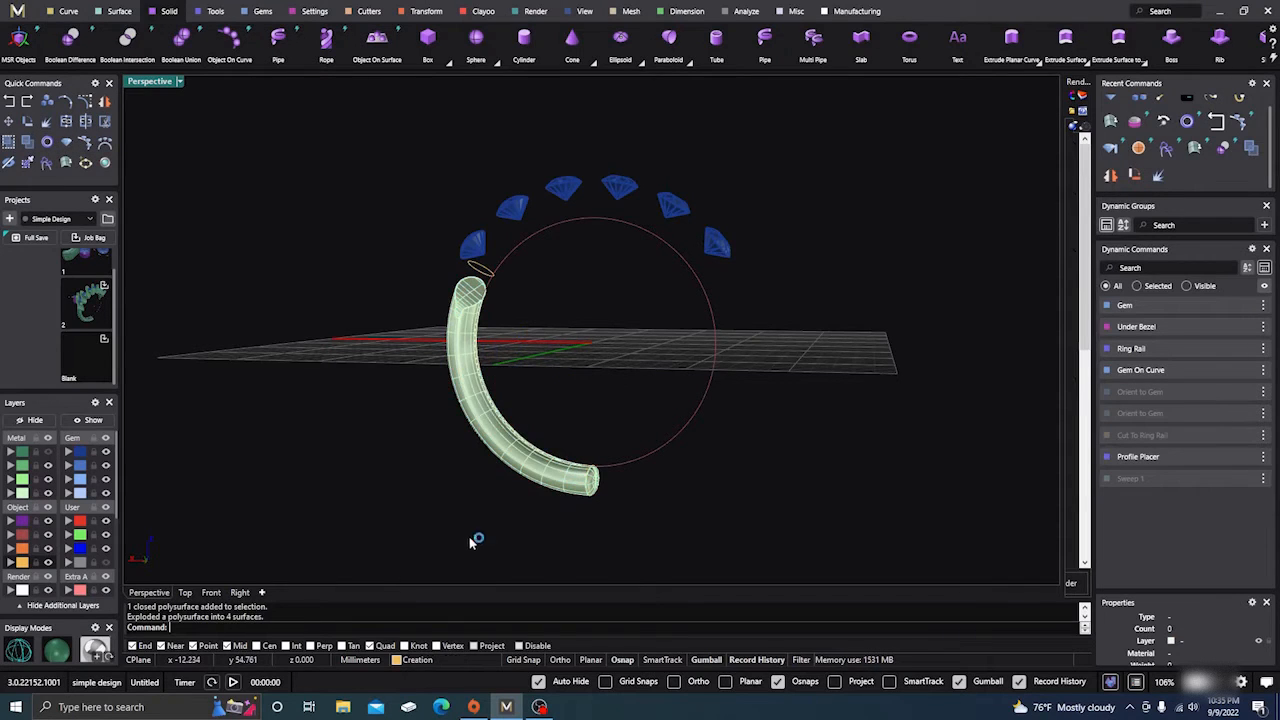
right_drag(471, 541, 514, 489)
scroll(514, 489, up, 3)
Delete one end cap surface from the shank tube
click(588, 418)
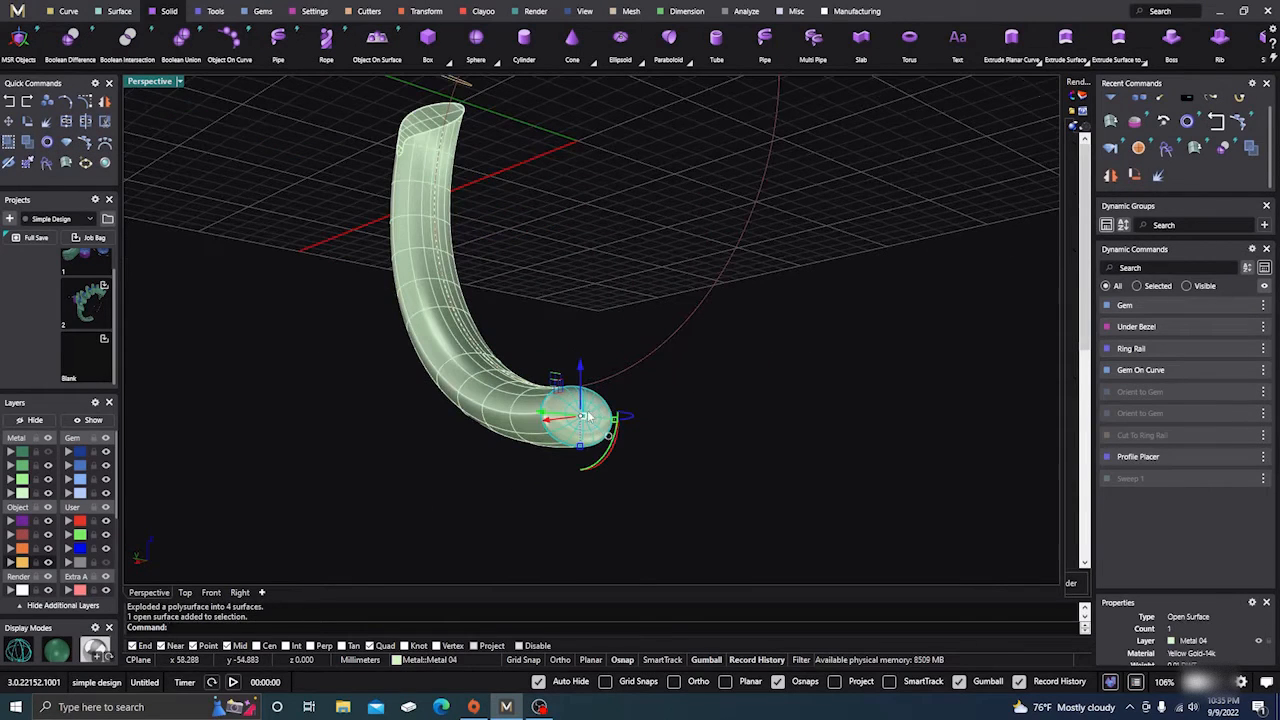
key(Delete)
scroll(520, 491, down, 3)
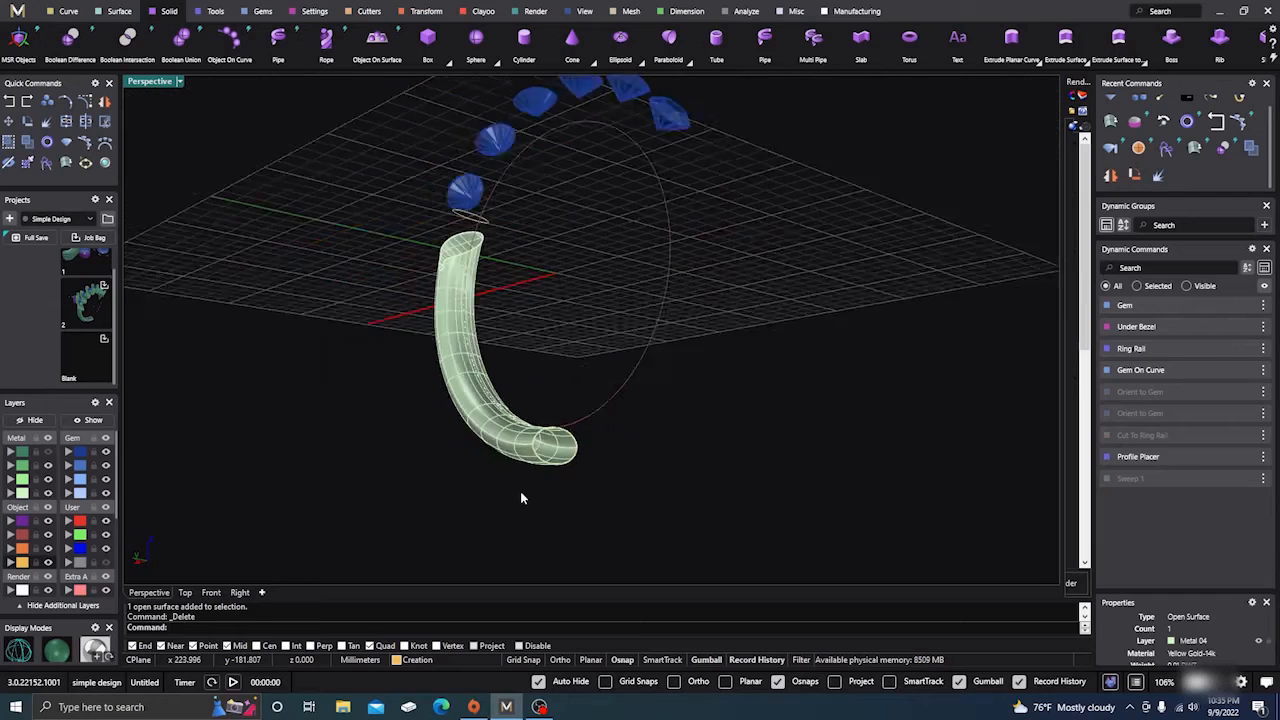
right_drag(520, 491, 396, 483)
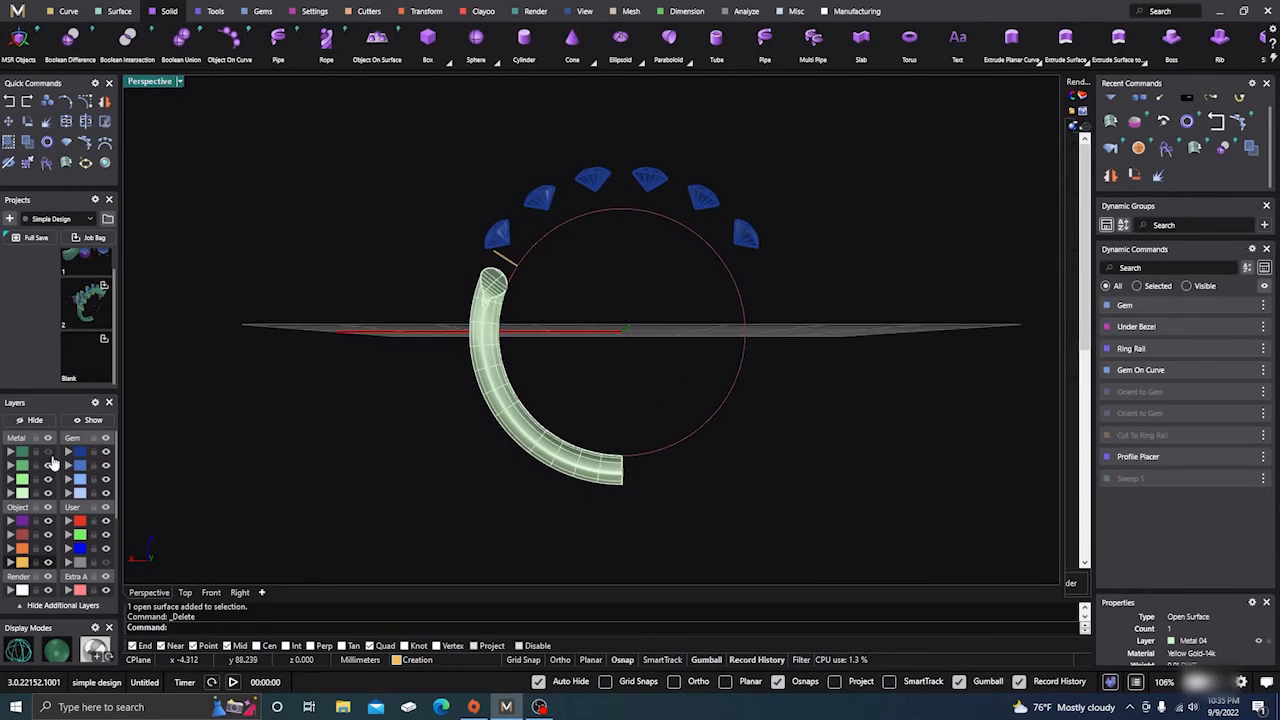
Join the three remaining shank surfaces into one open polysurface
click(534, 445)
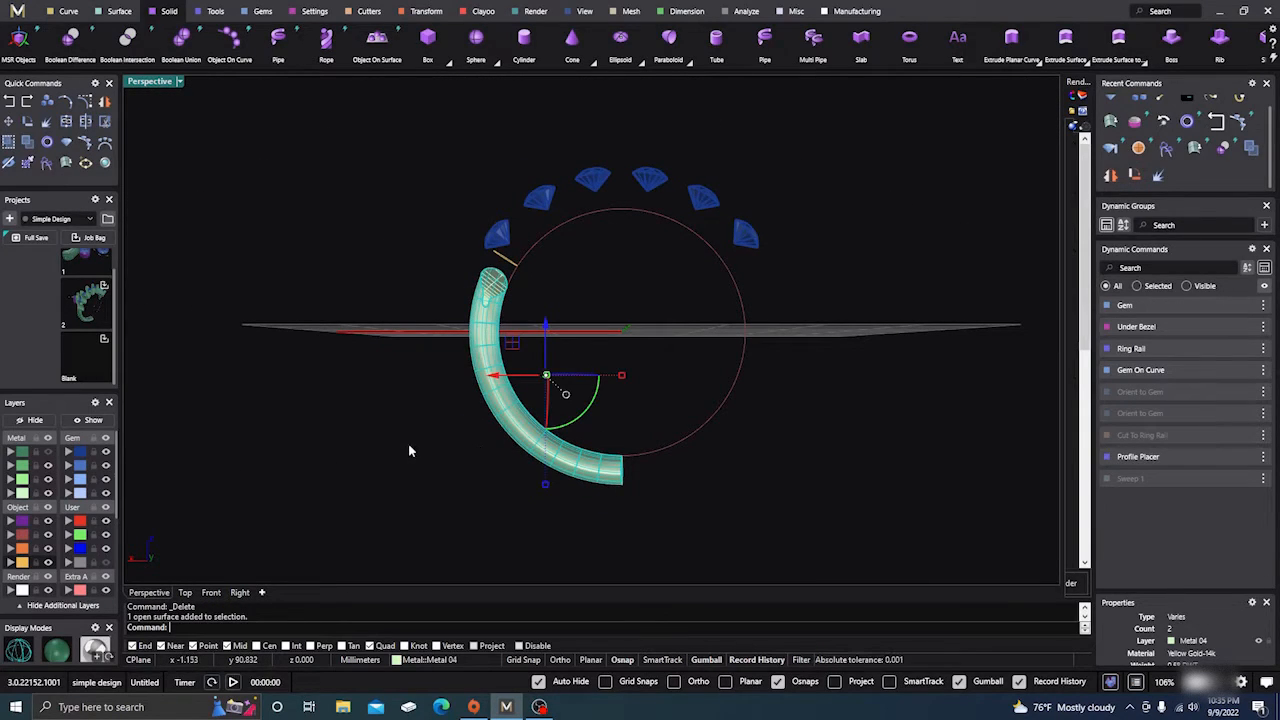
click(383, 468)
click(18, 496)
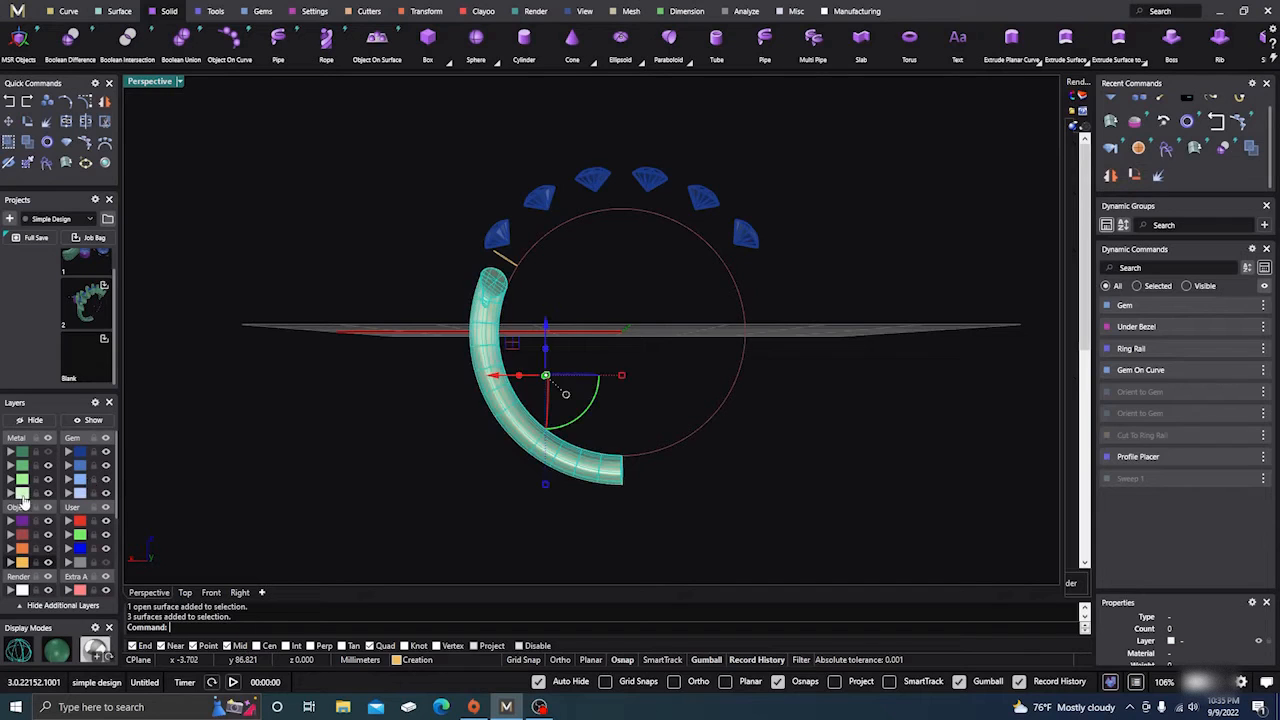
click(66, 122)
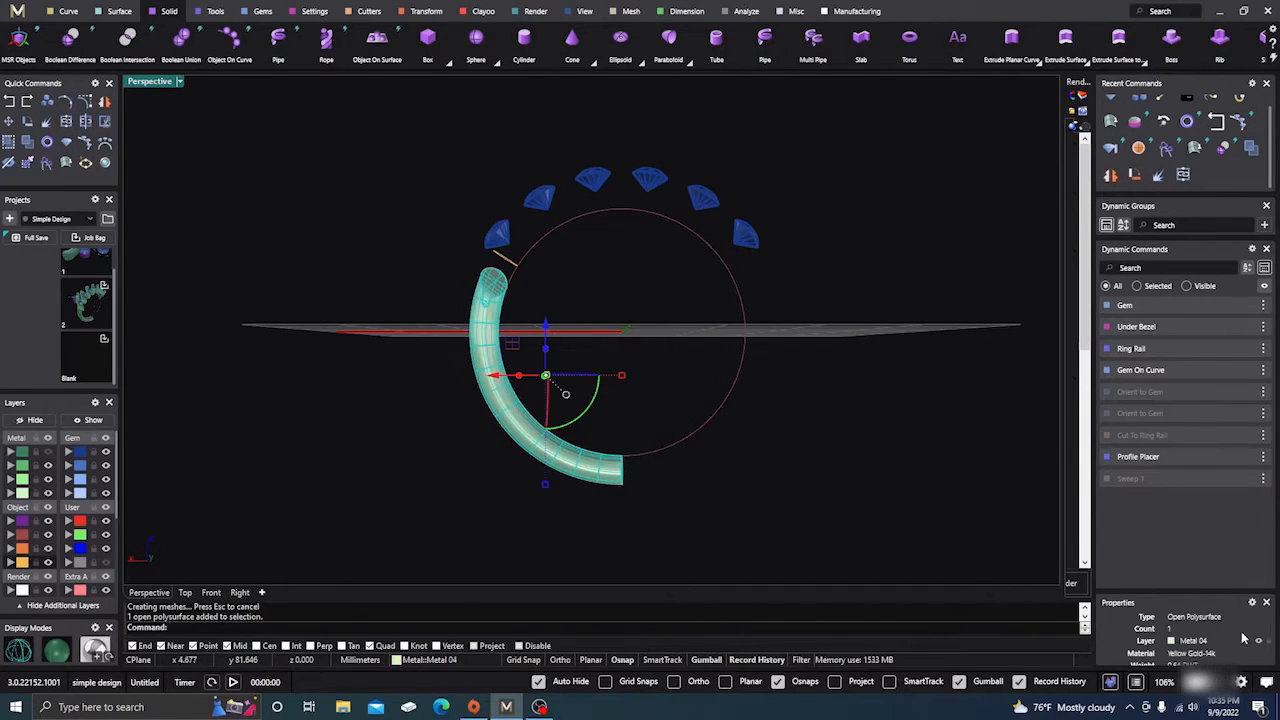
click(765, 524)
click(551, 466)
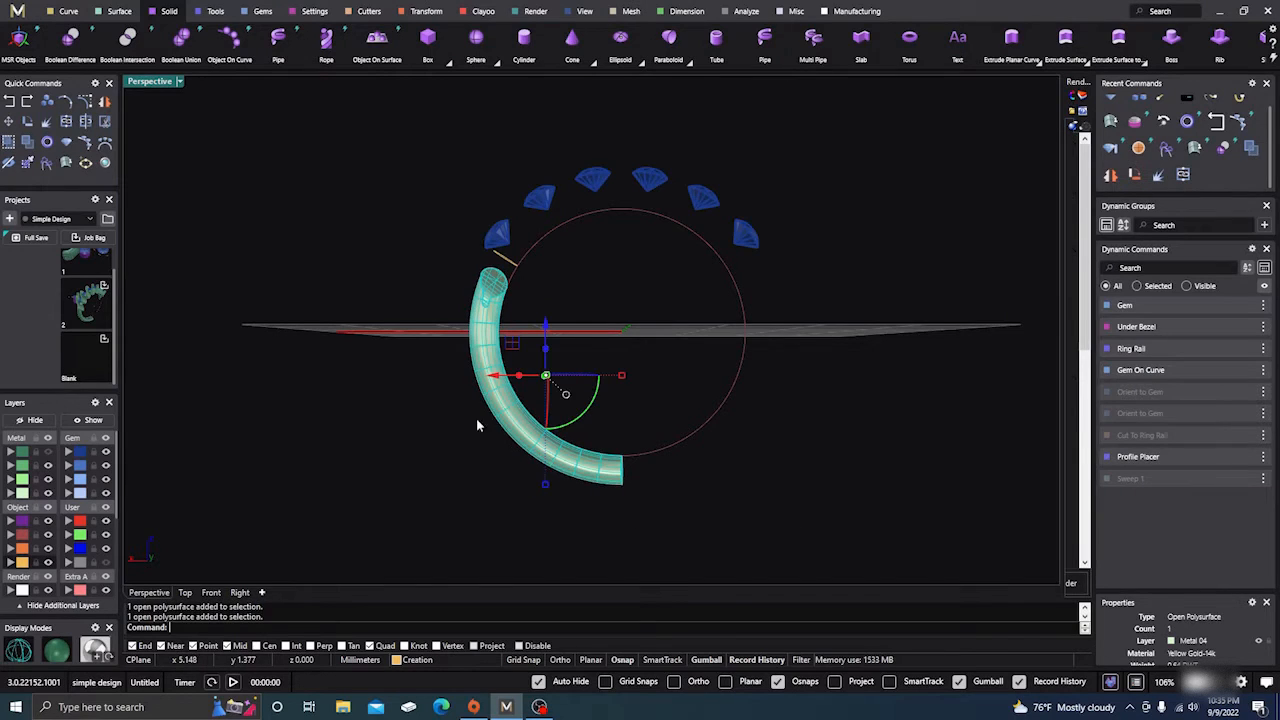
right_click(108, 105)
Complete the mirrored shank half and join both halves into one closed band, accepting the History Warning
scroll(287, 472, down, 4)
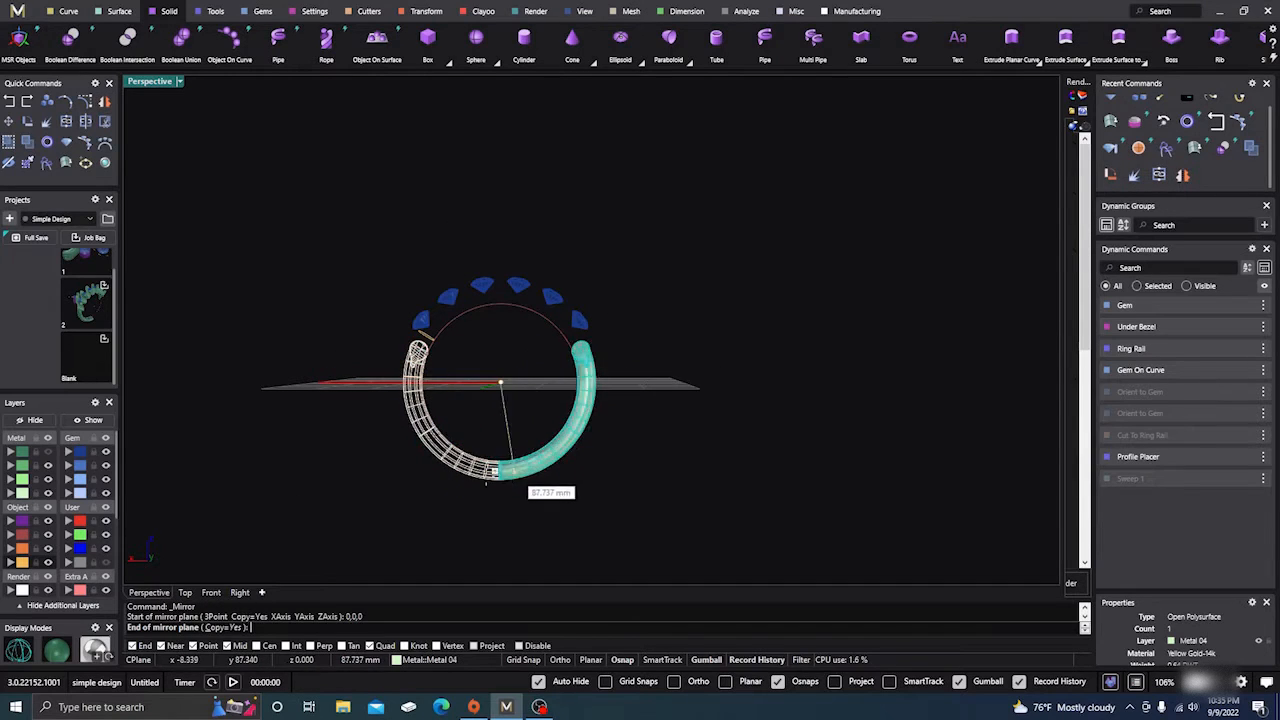
right_drag(315, 256, 337, 360)
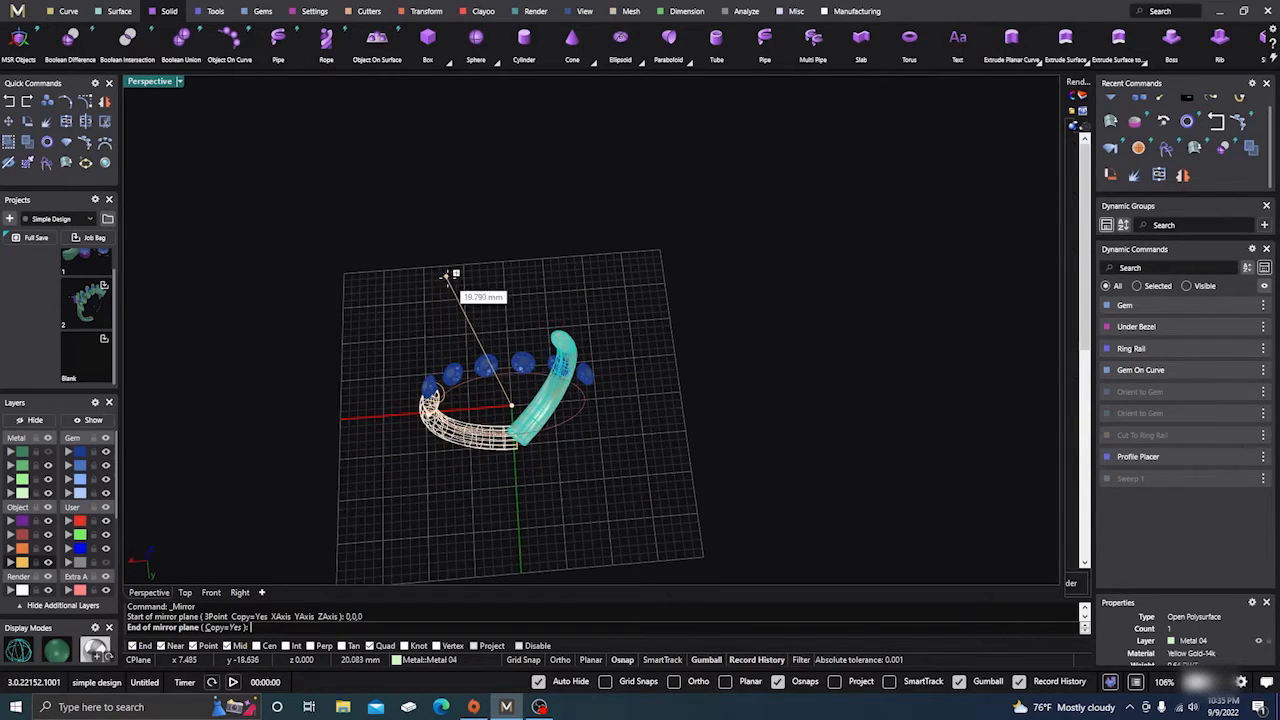
click(481, 275)
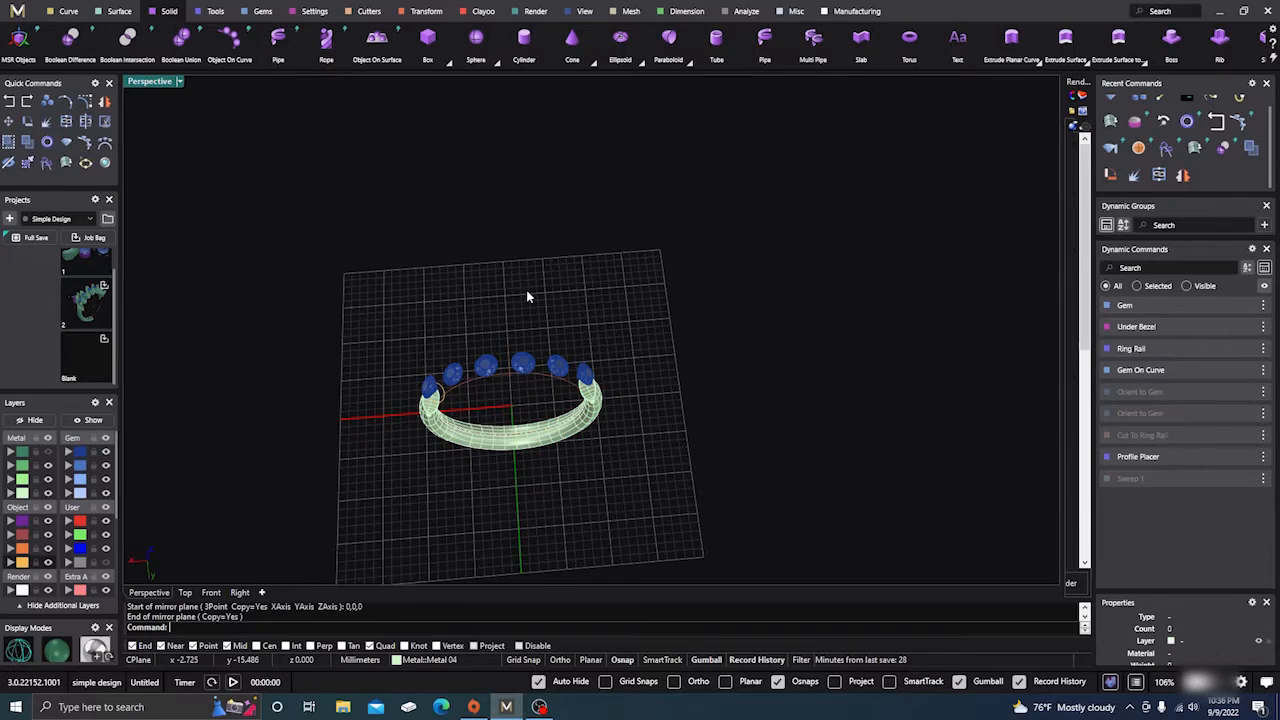
right_drag(608, 524, 567, 488)
click(548, 477)
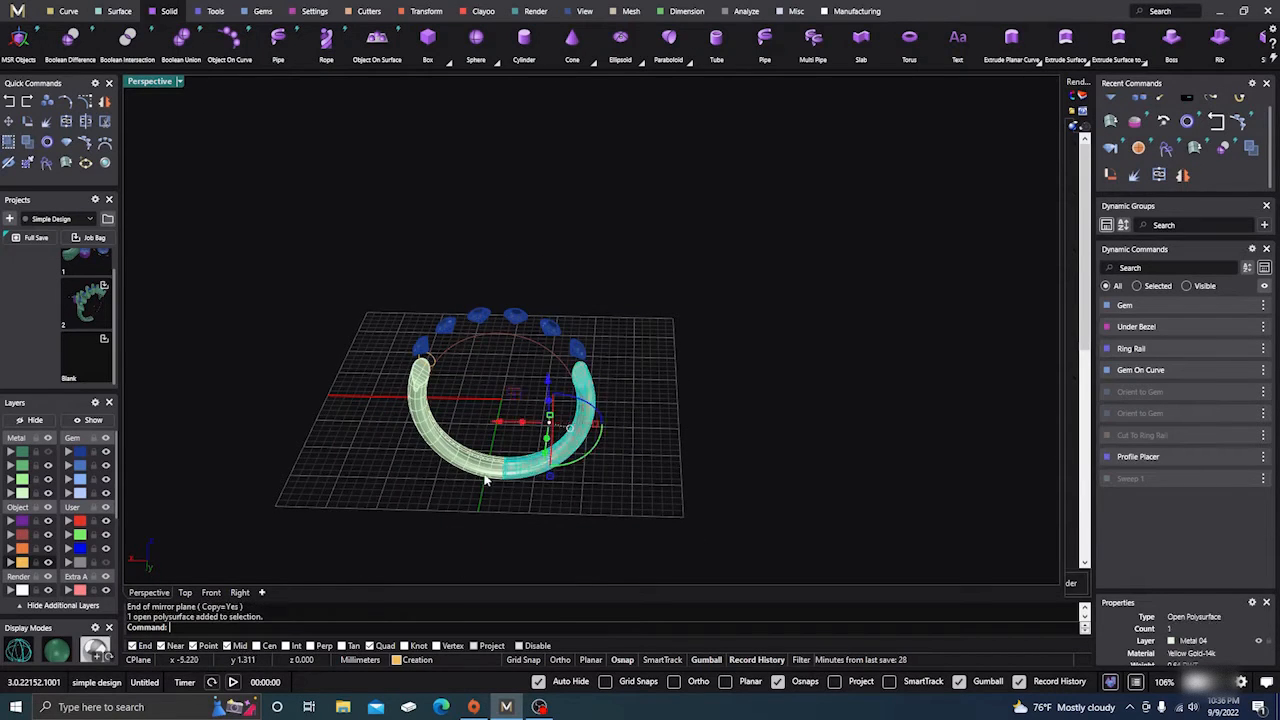
shift+click(480, 476)
click(66, 124)
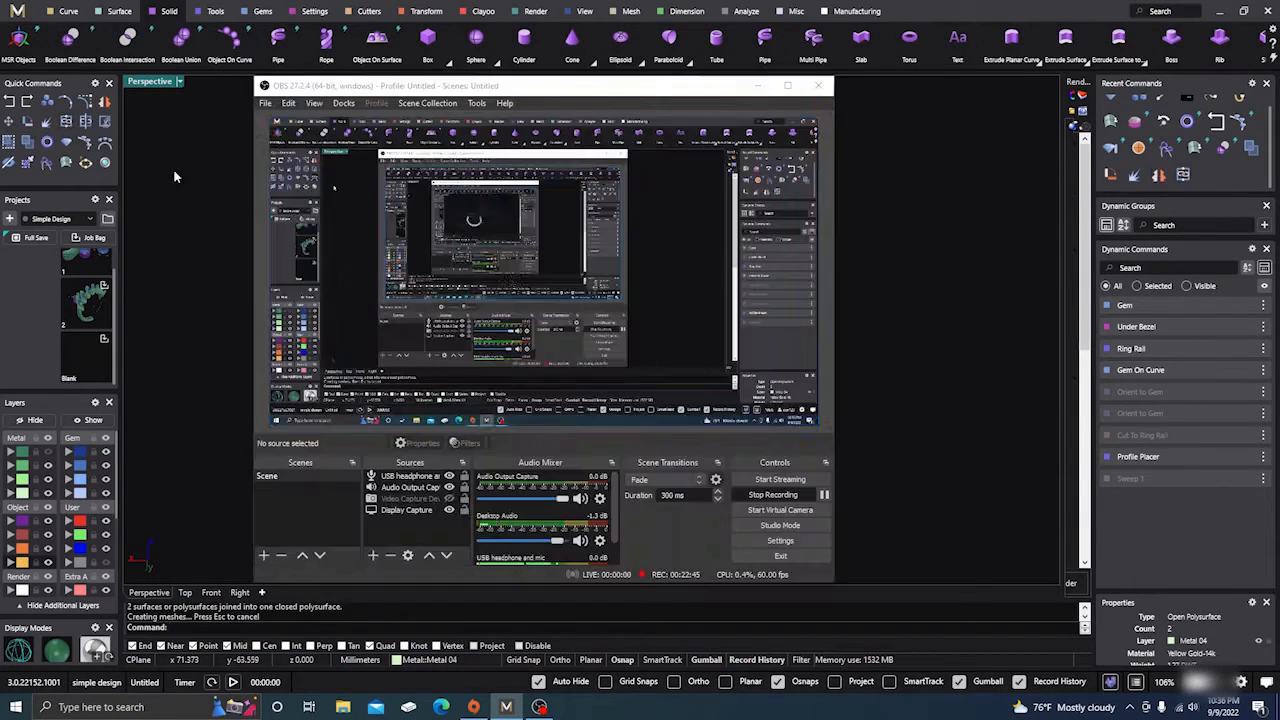
click(757, 85)
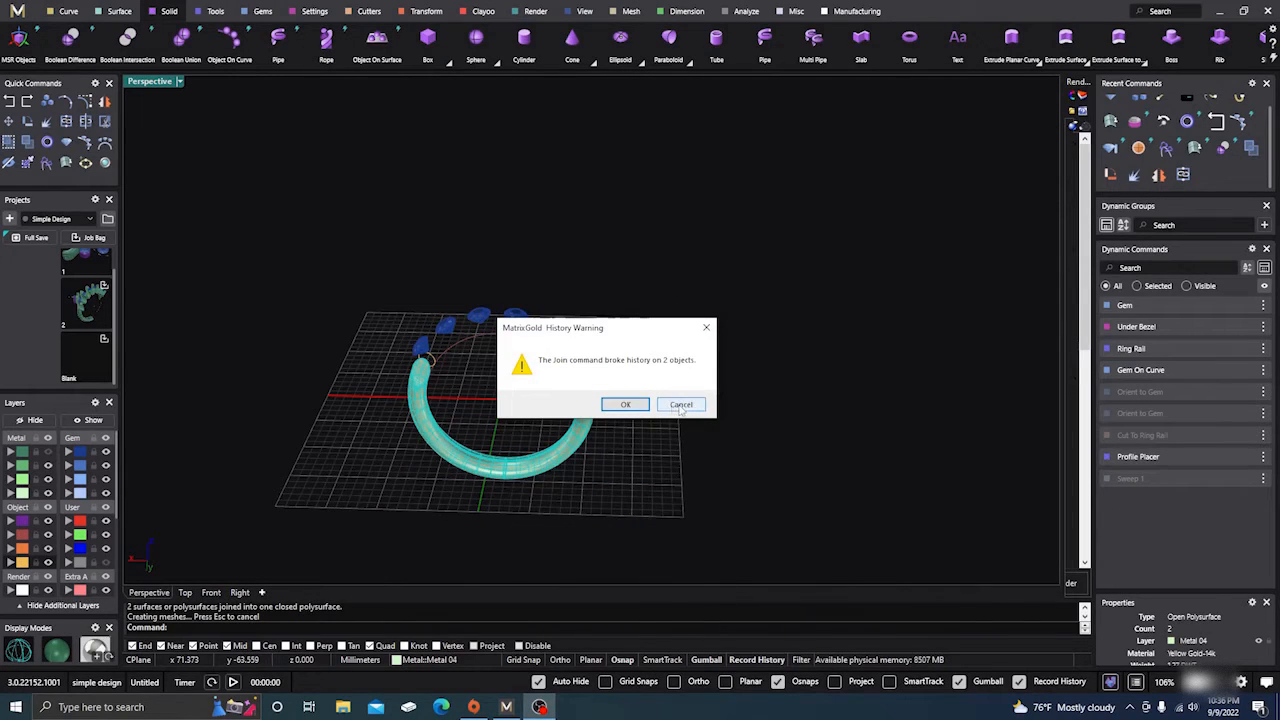
click(645, 405)
Make the Metal layer with the wavy gem settings visible again
click(588, 424)
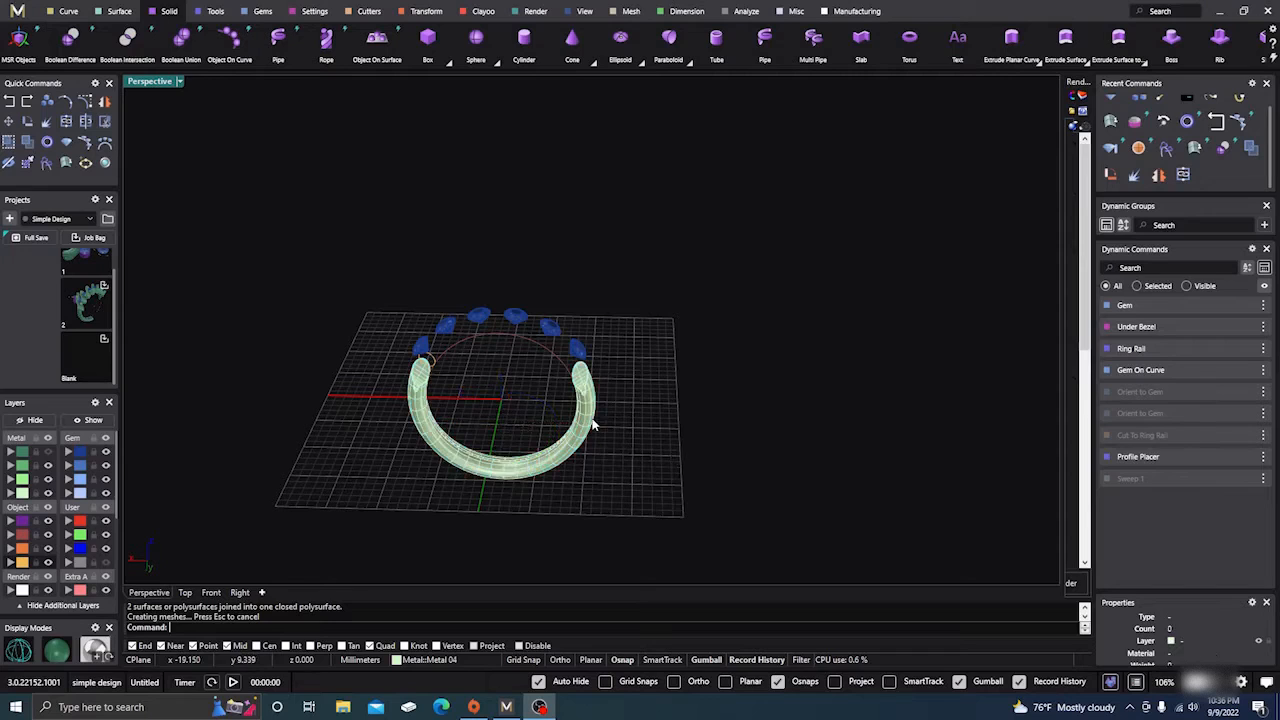
click(770, 457)
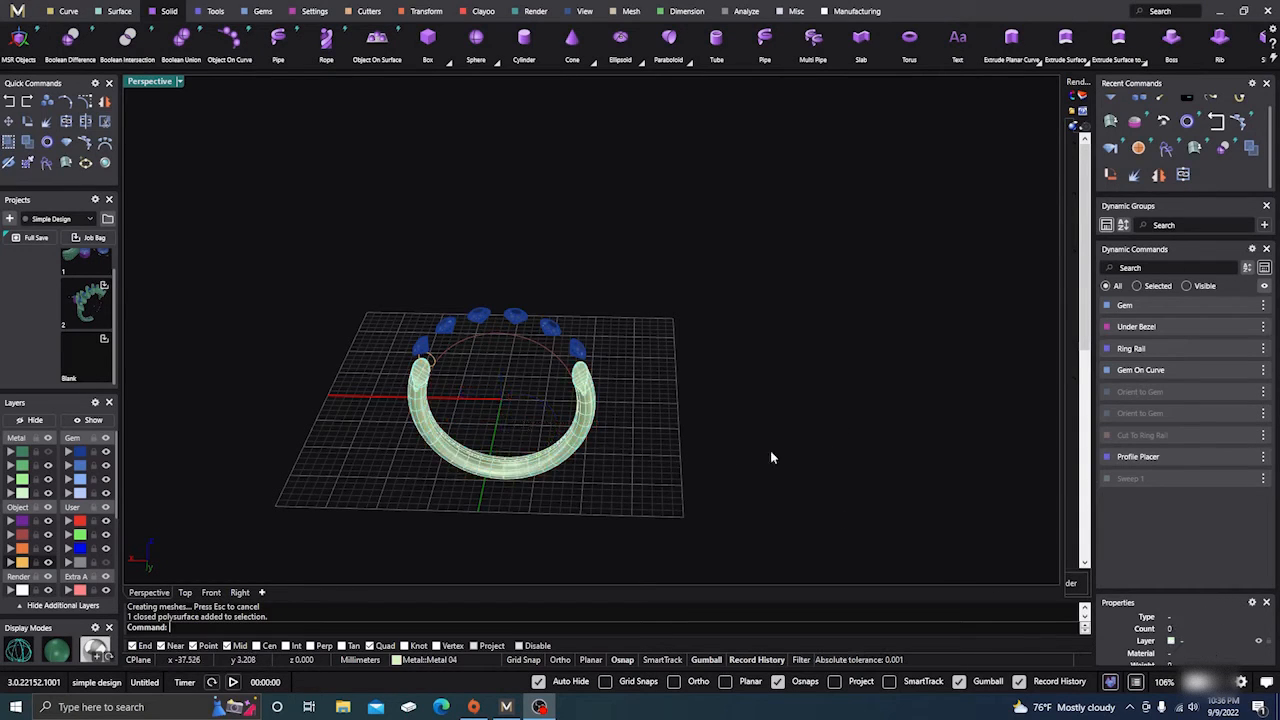
click(48, 452)
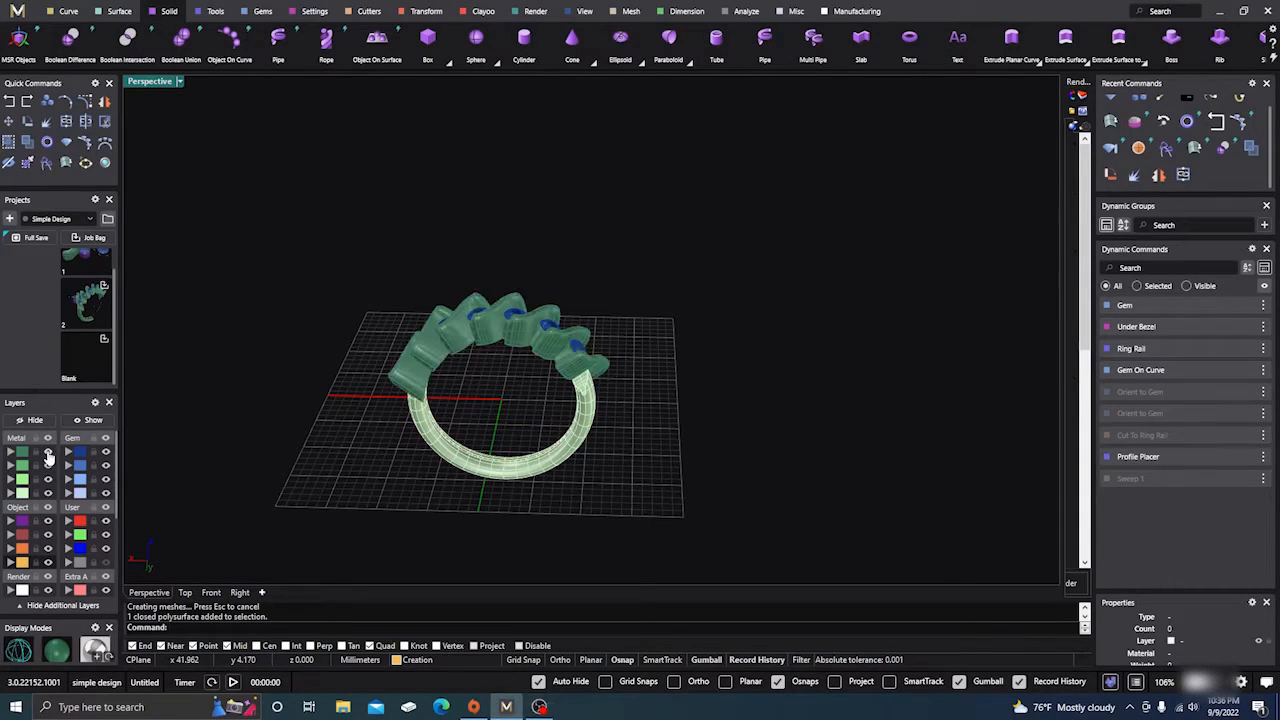
Inspect the ring from several angles, then undo the join of the two shank halves
right_drag(770, 400, 770, 464)
scroll(512, 371, up, 6)
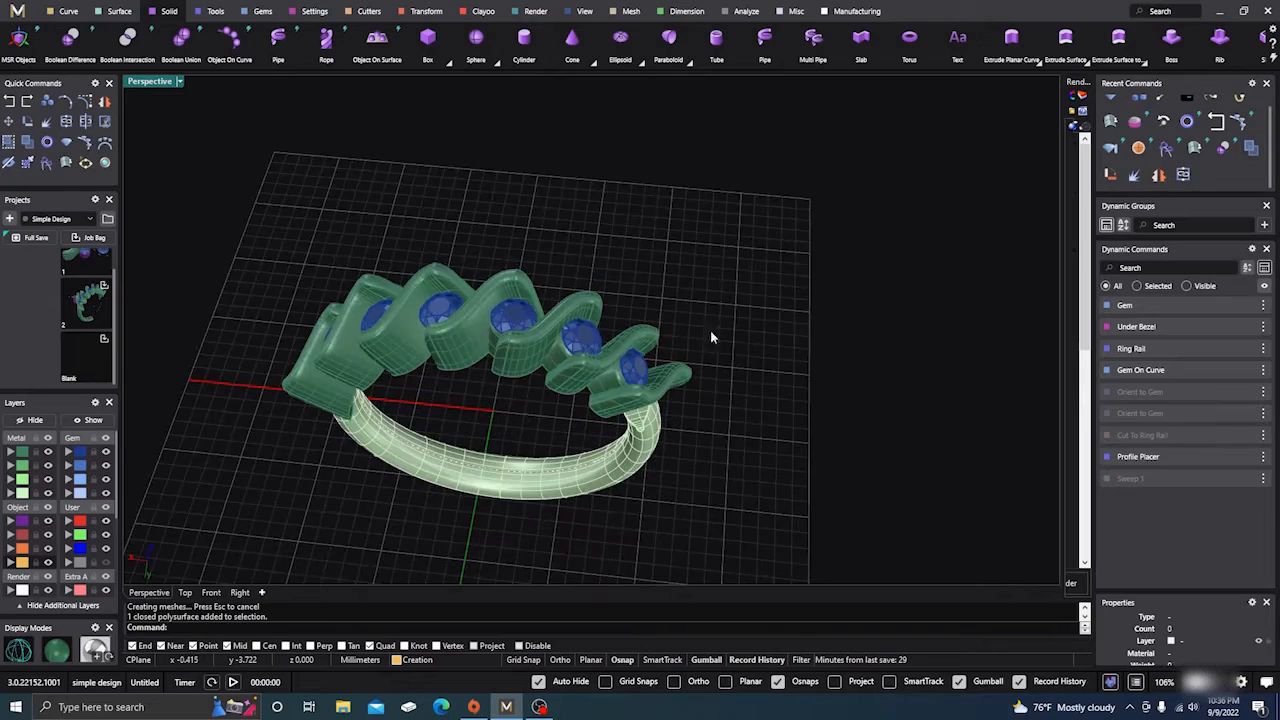
scroll(742, 331, down, 4)
right_drag(792, 390, 714, 323)
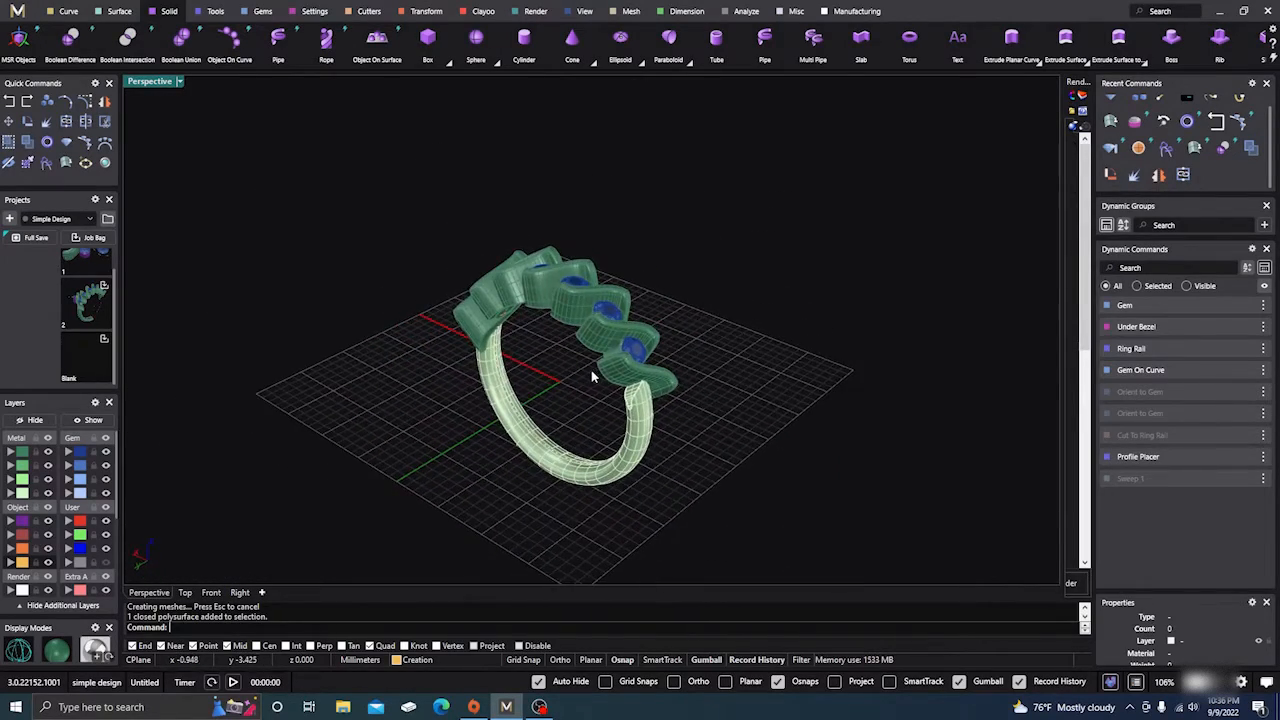
scroll(648, 400, up, 4)
scroll(648, 400, up, 4)
scroll(648, 400, down, 6)
right_drag(700, 398, 620, 428)
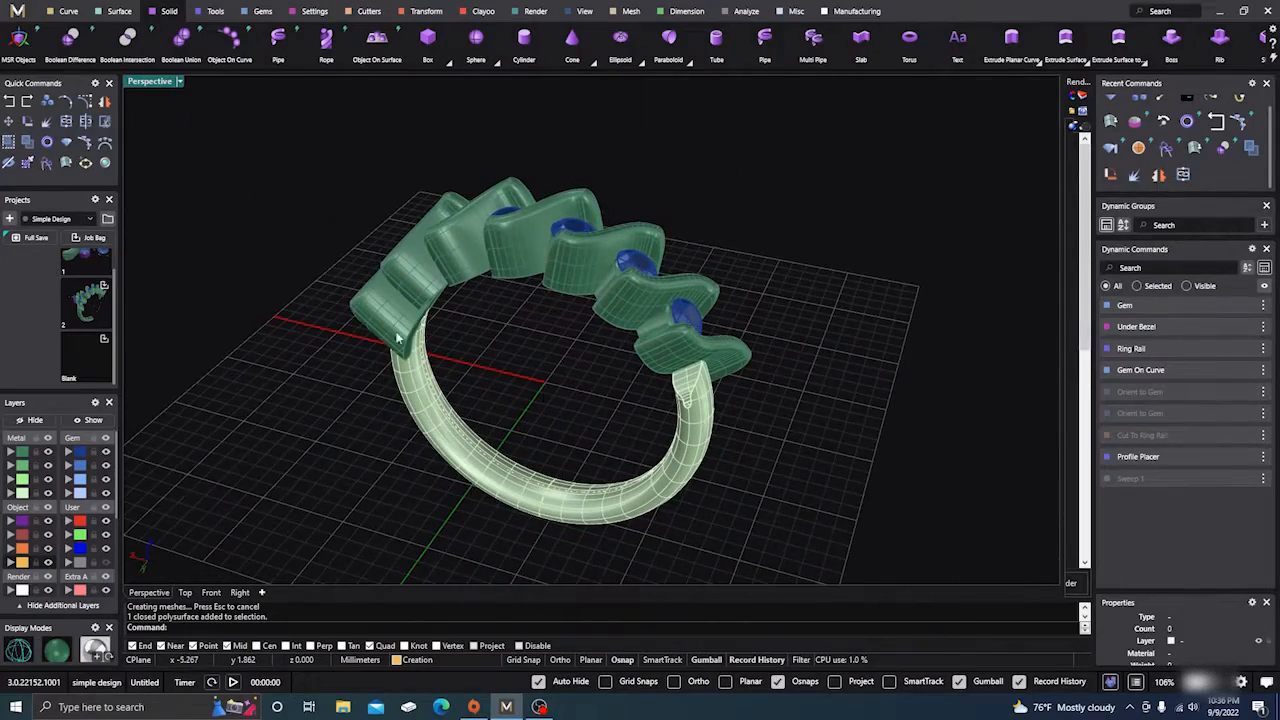
click(8, 105)
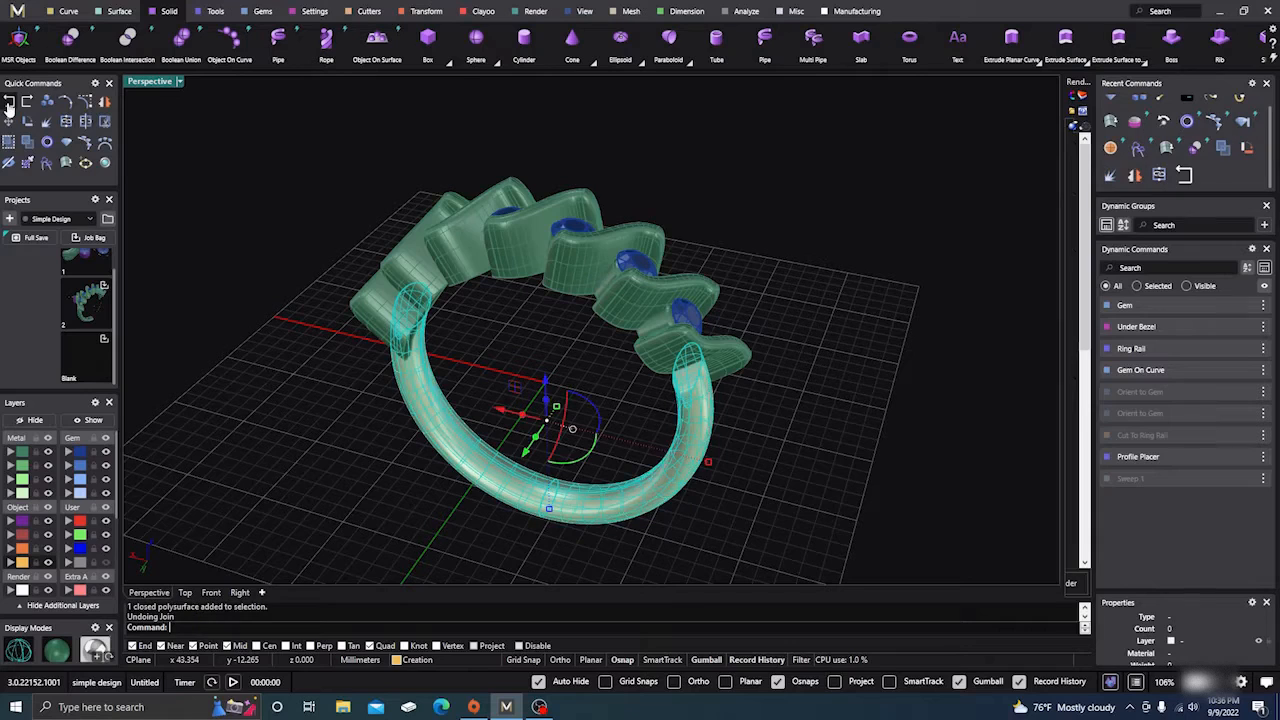
Undo the mirror and rotate the remaining shank half -180° about centre 0,0,0
click(8, 105)
key(Escape)
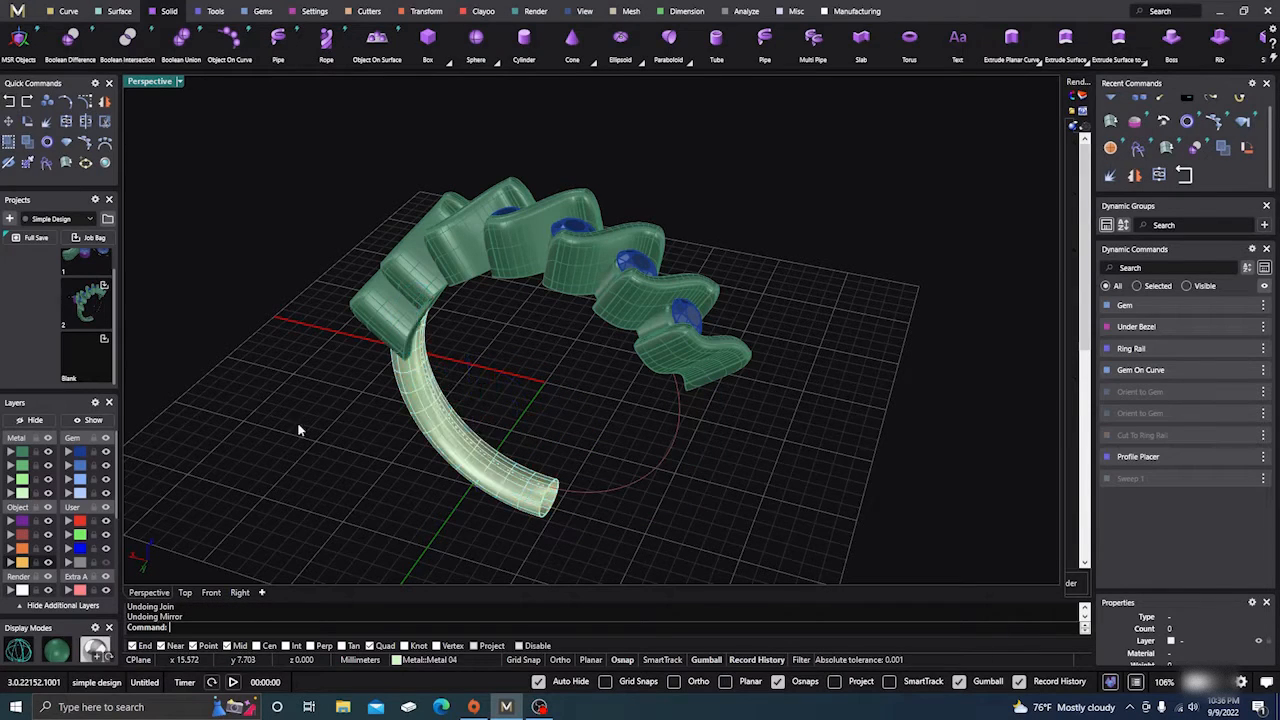
click(498, 478)
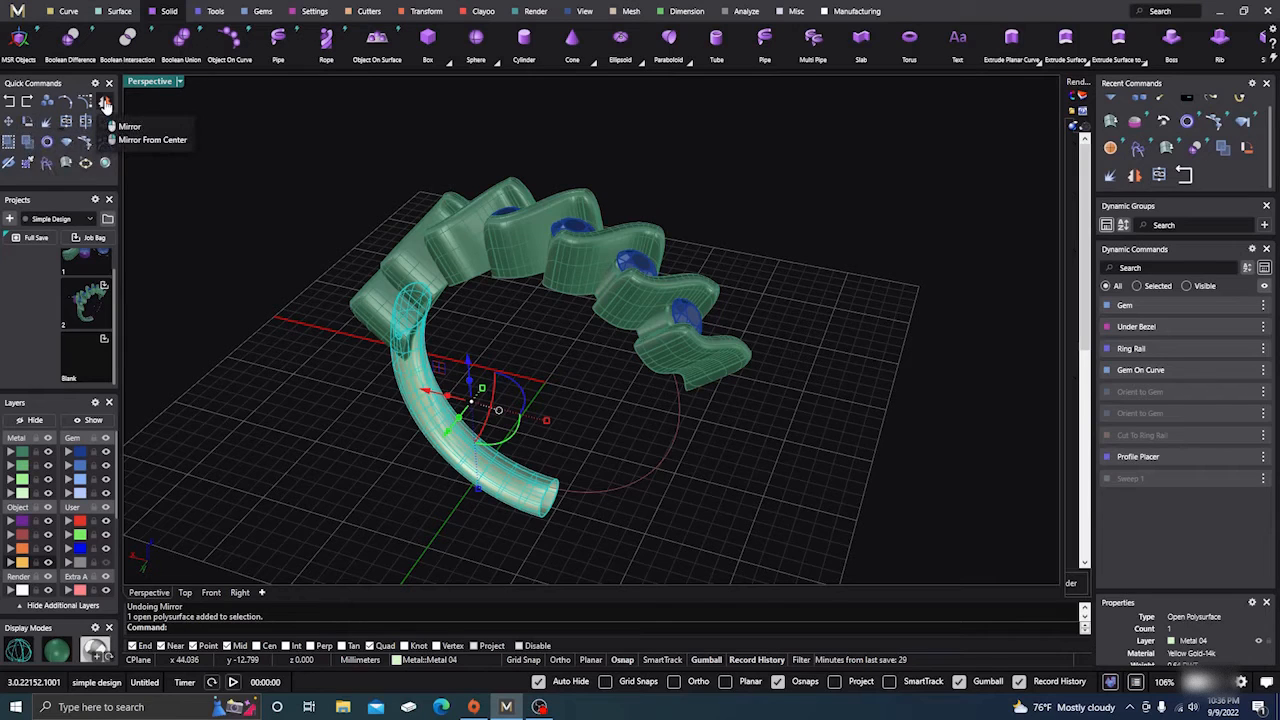
click(46, 141)
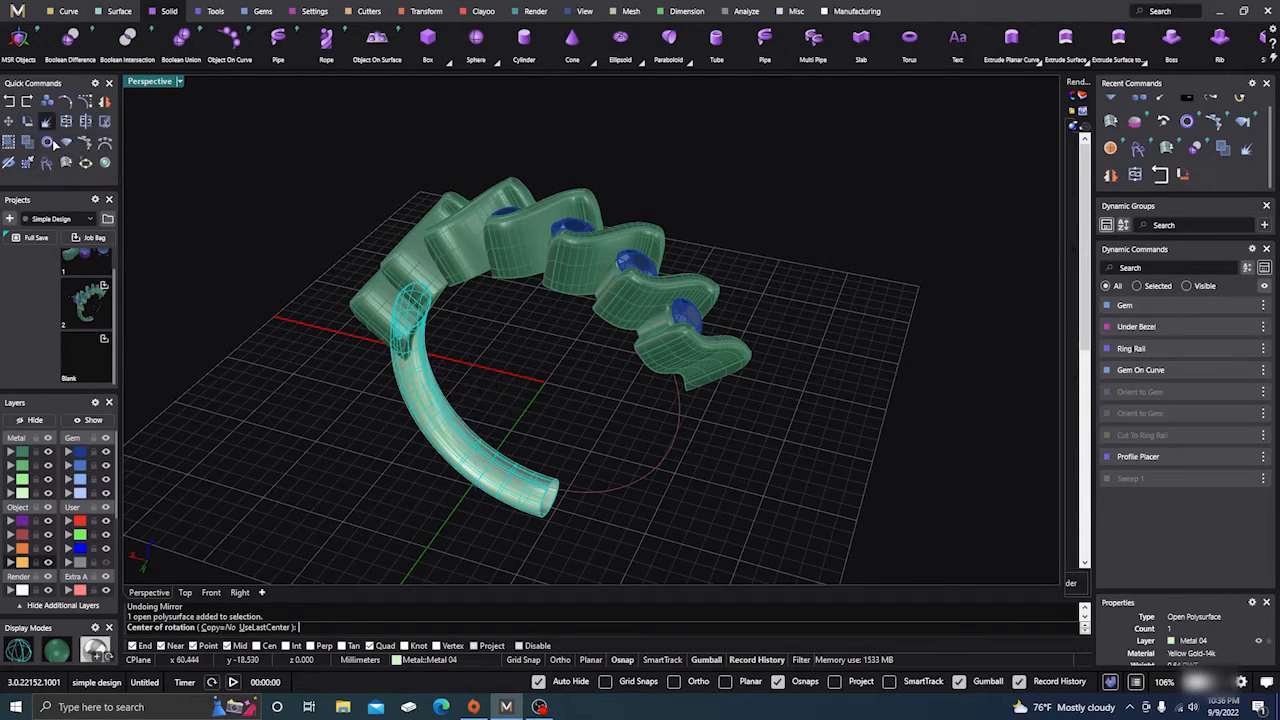
text(0,0,0)
key(Return)
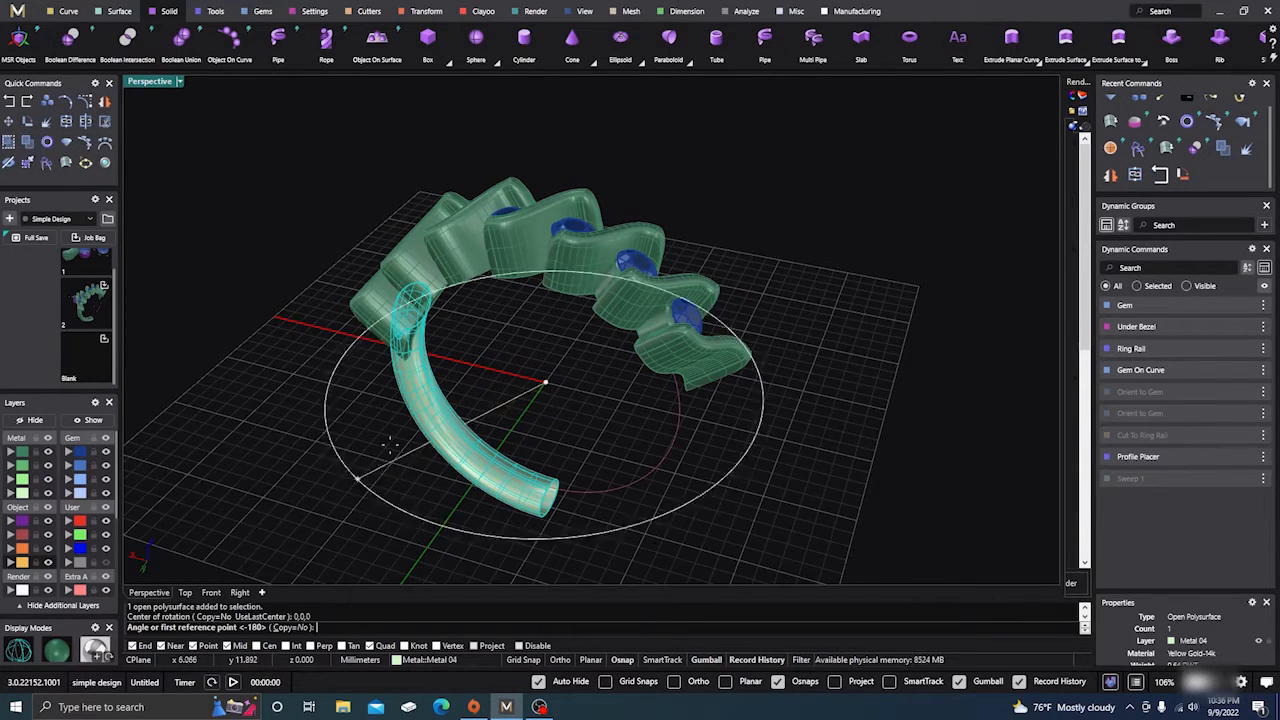
click(710, 152)
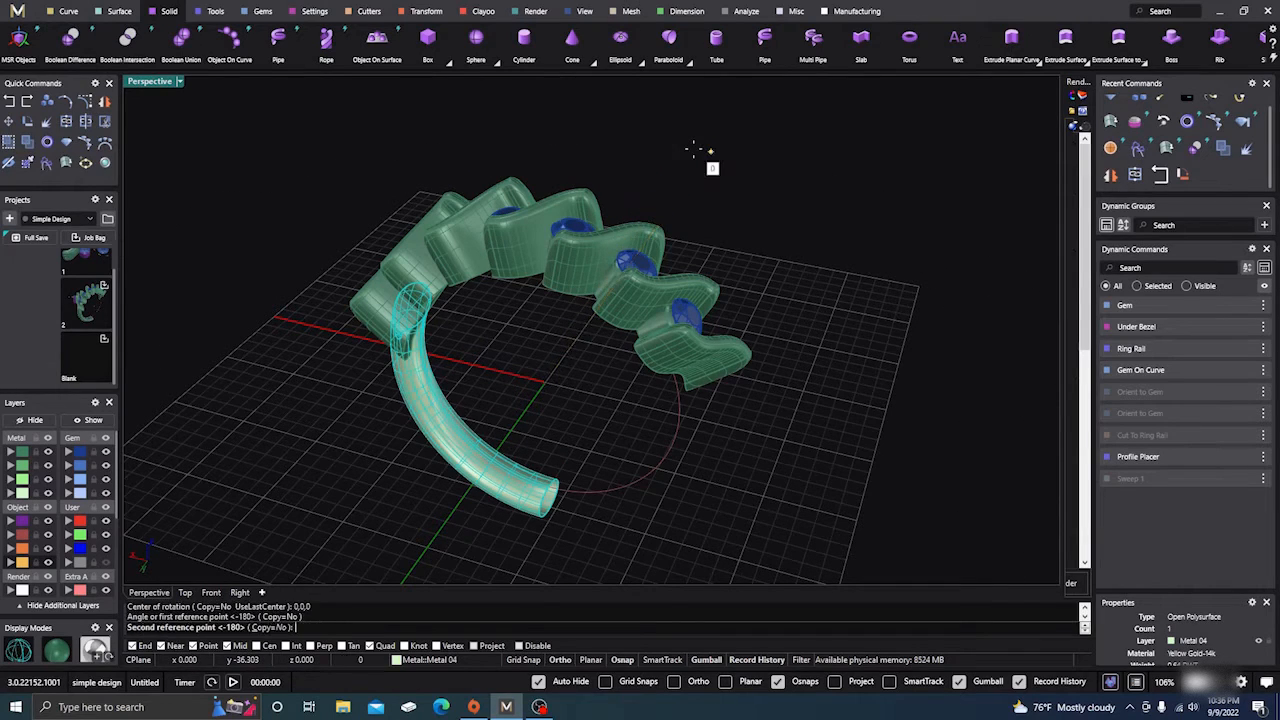
click(432, 533)
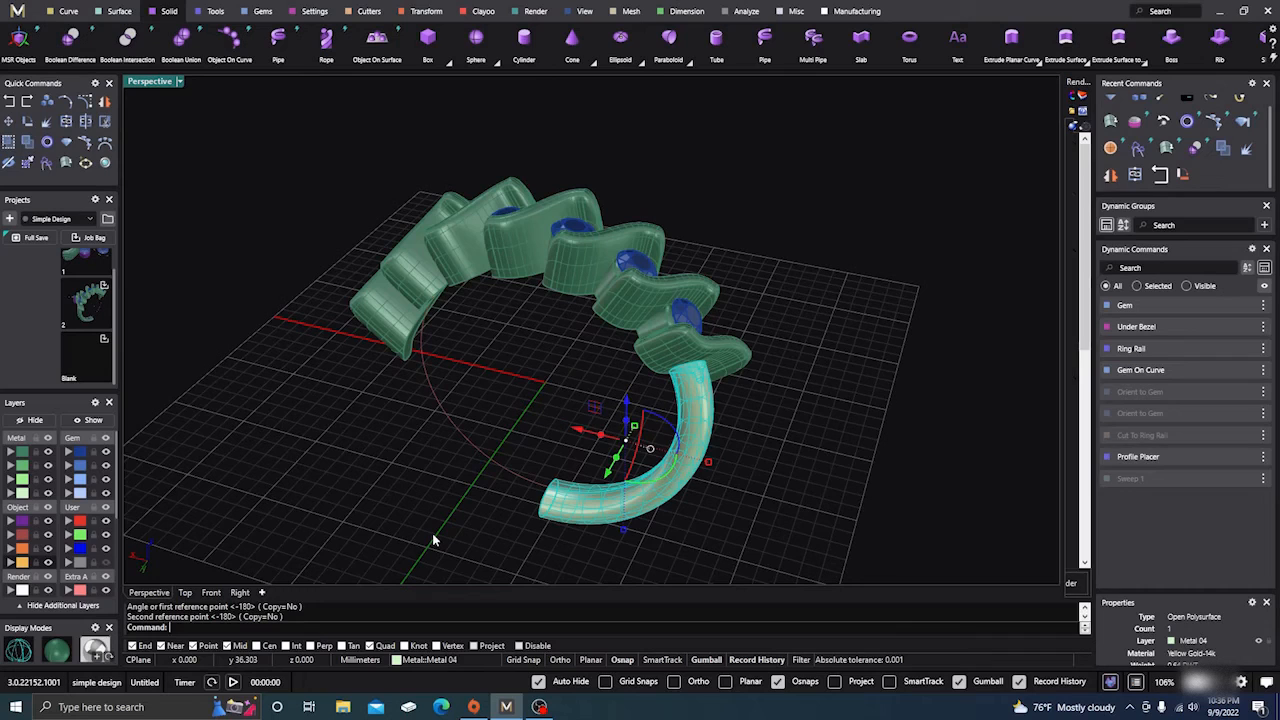
click(354, 481)
Rotate a copy of the shank half 180° about the origin to close the round shank
right_click(358, 484)
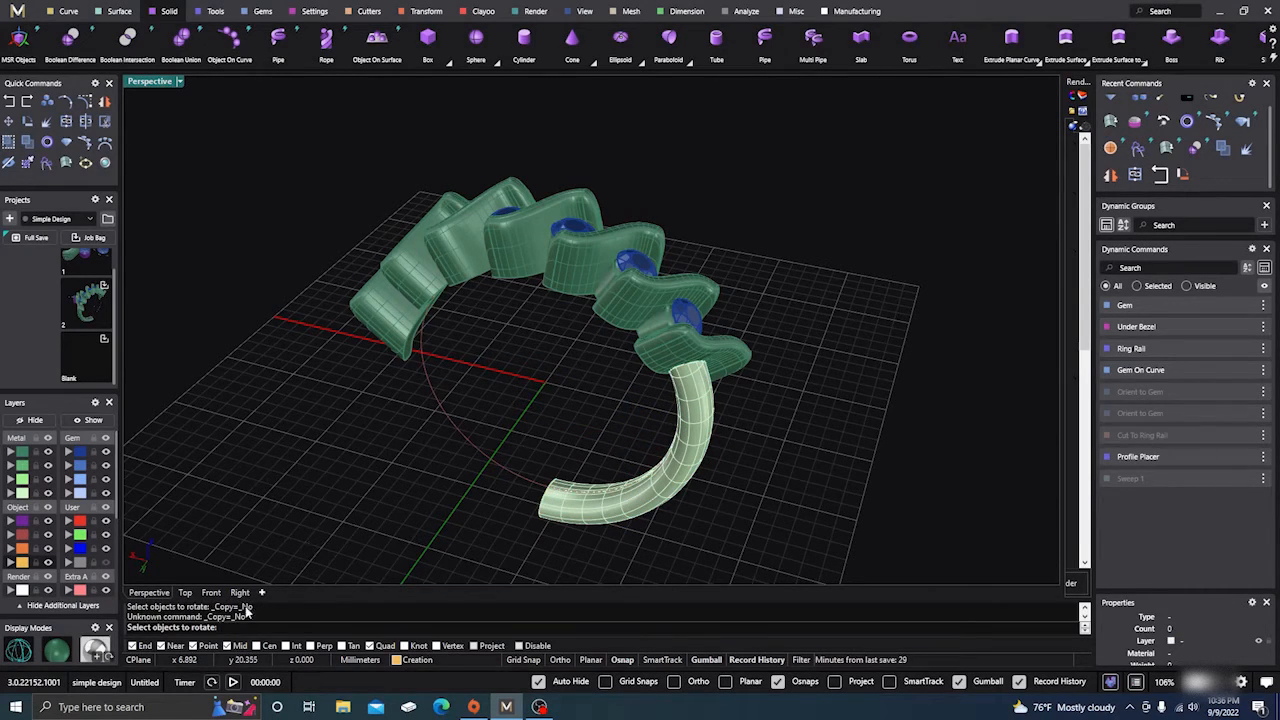
click(610, 510)
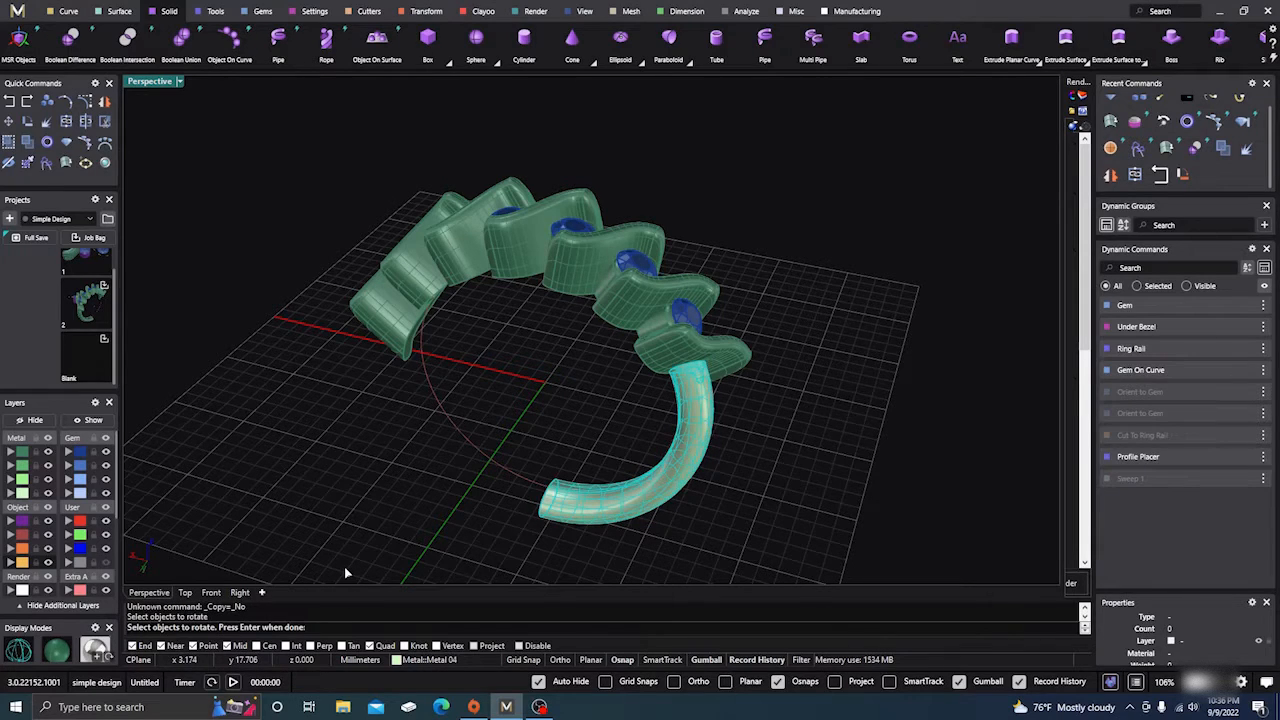
key(Return)
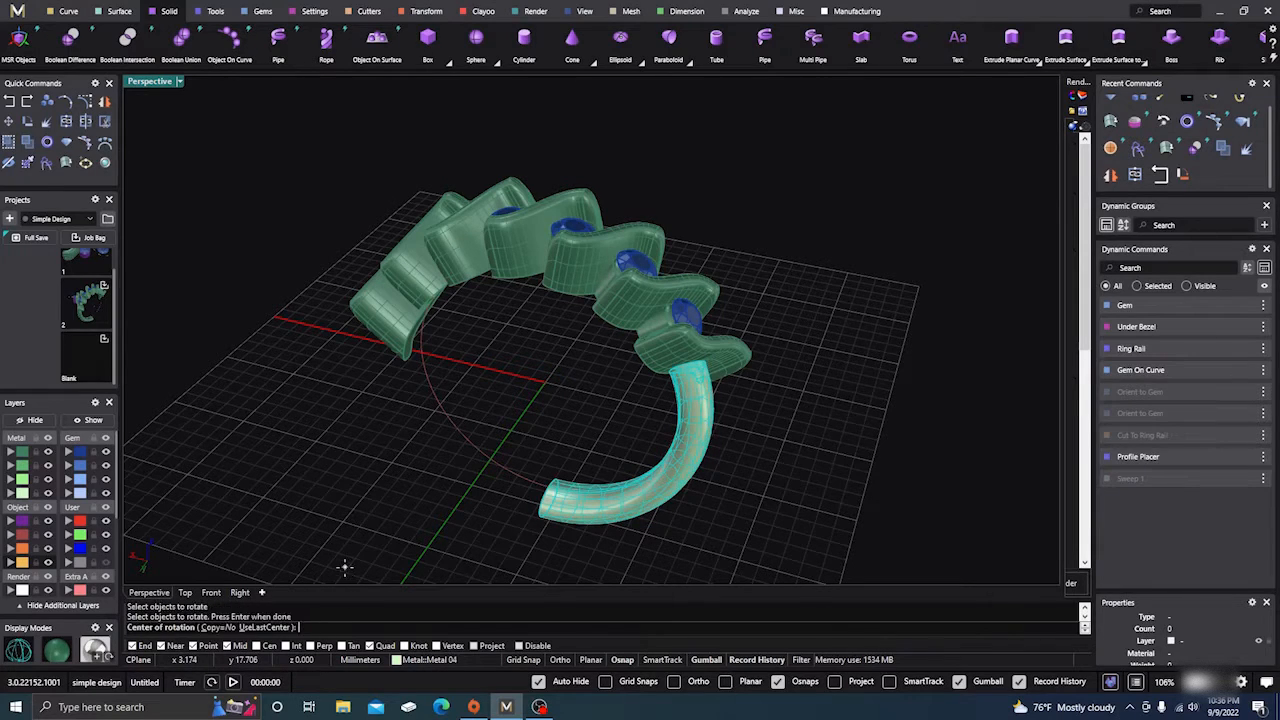
click(215, 628)
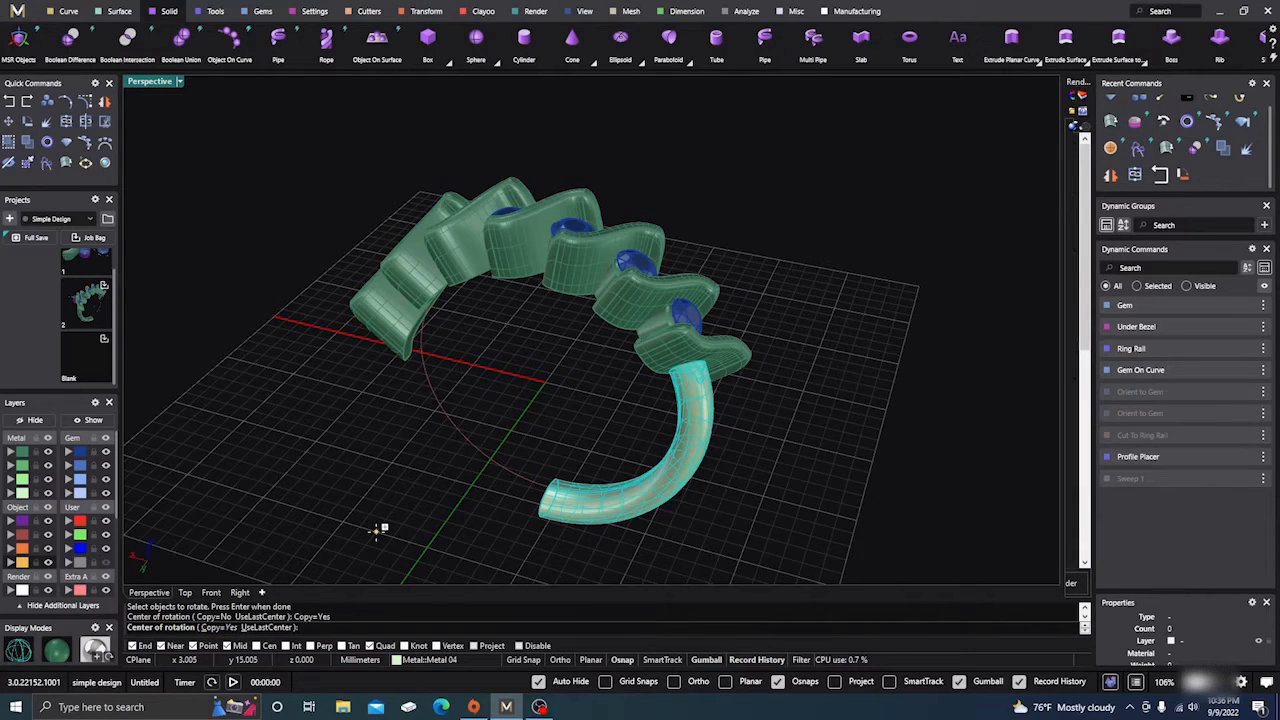
text(0)
key(Return)
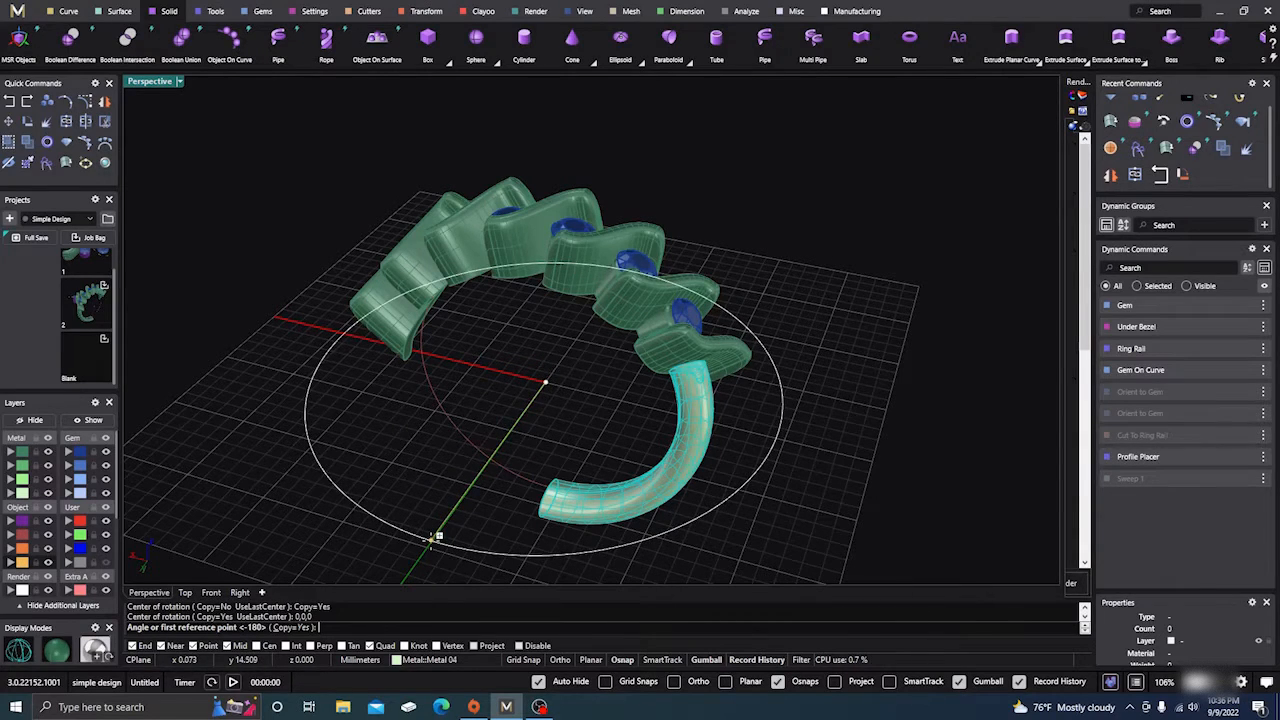
click(432, 538)
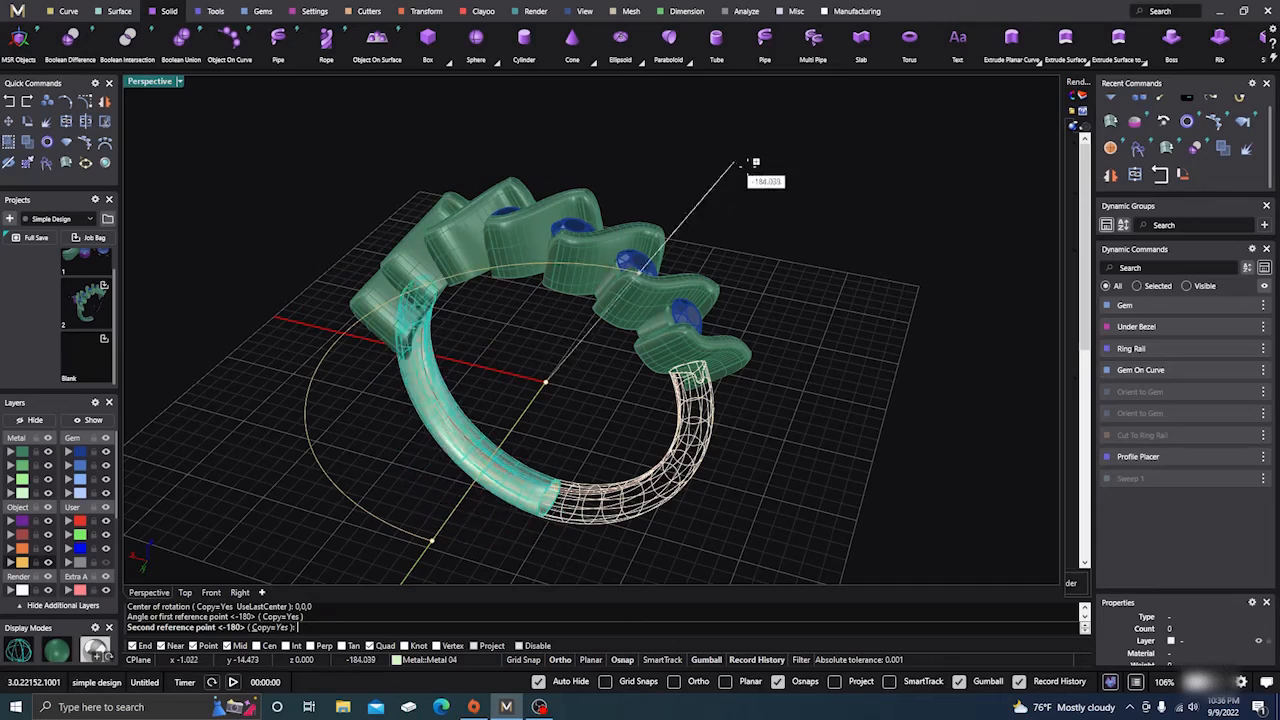
click(705, 150)
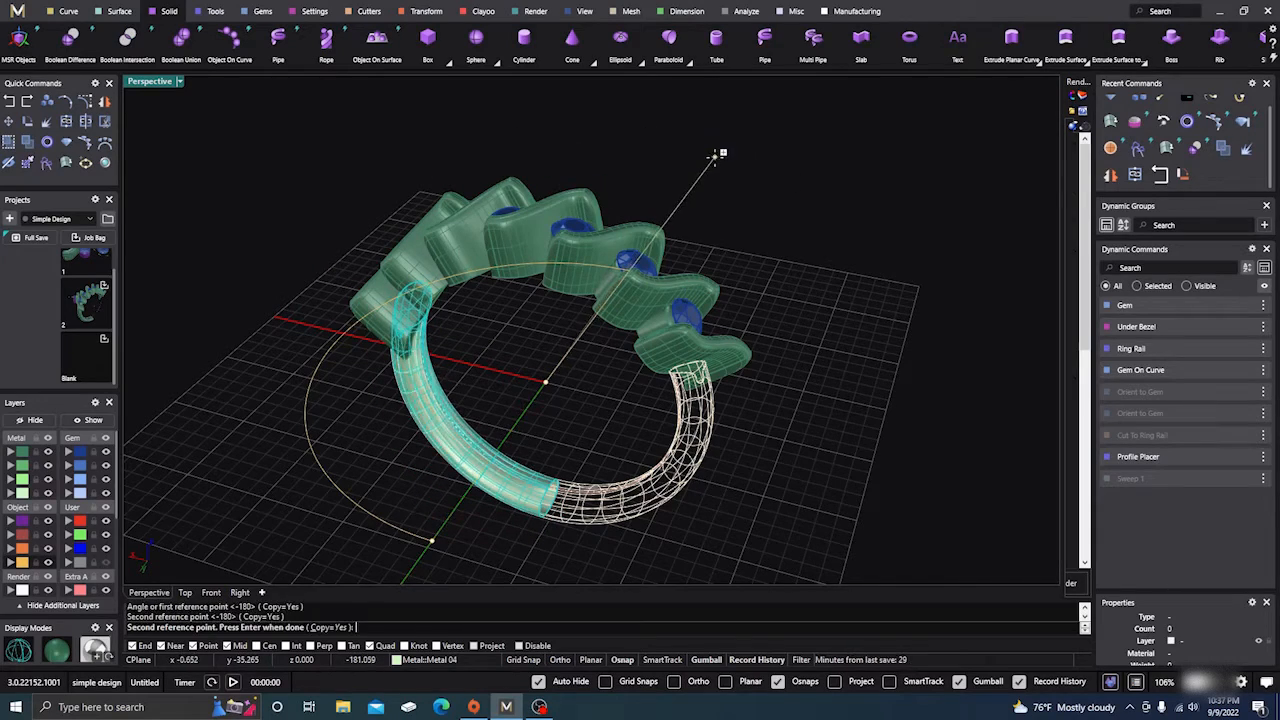
key(Return)
right_drag(762, 318, 801, 366)
scroll(814, 409, down, 3)
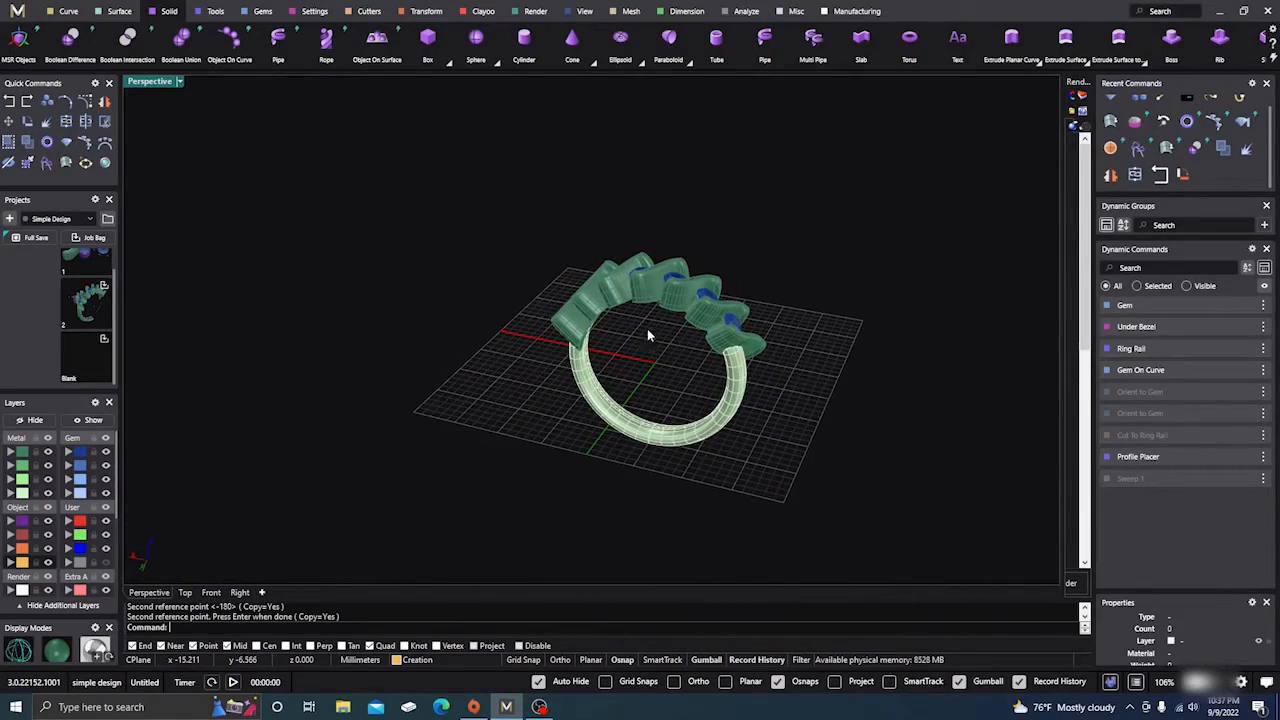
Put the lower swirl setting piece on layer Metal 02 and toggle that layer's visibility
scroll(647, 336, up, 3)
right_drag(647, 336, 408, 403)
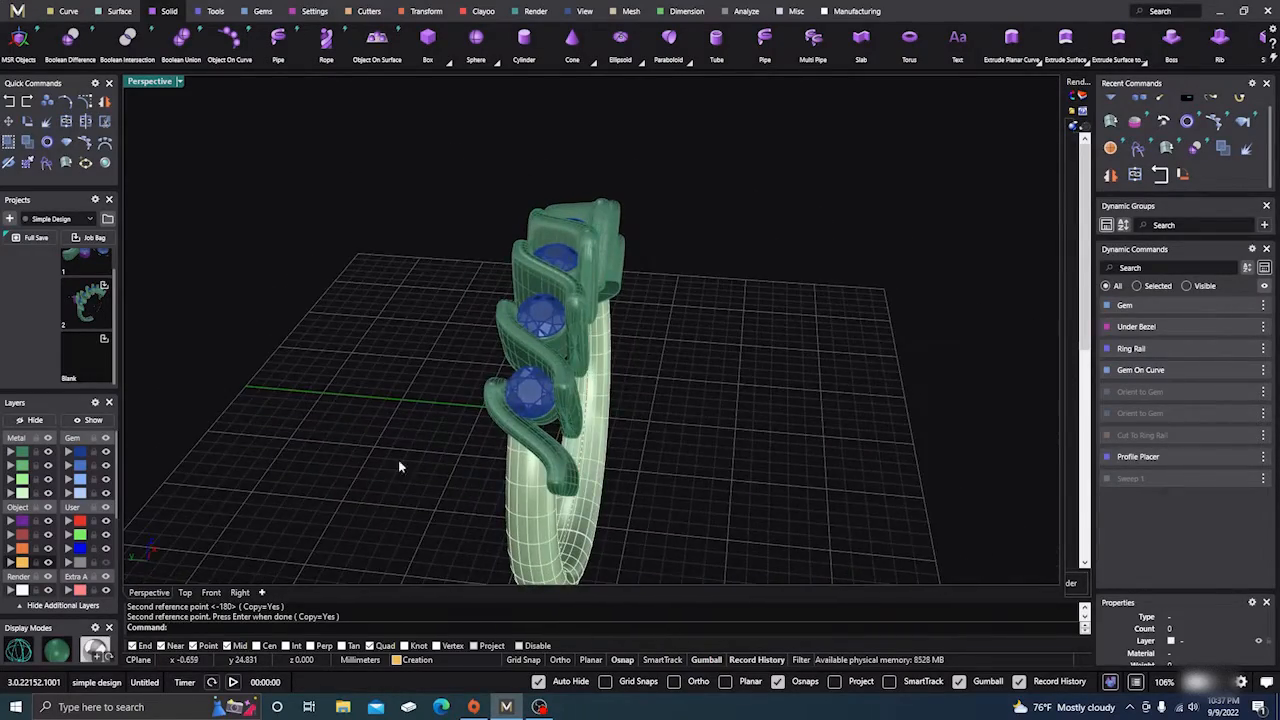
click(486, 430)
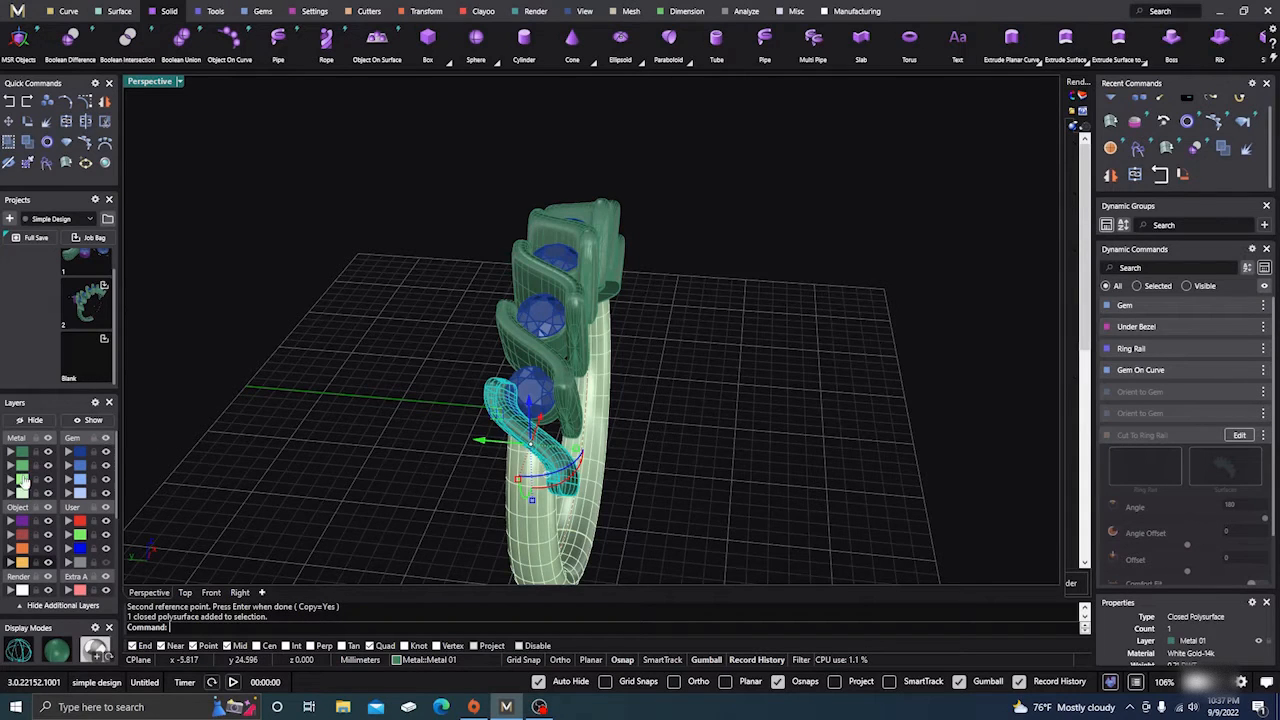
click(14, 468)
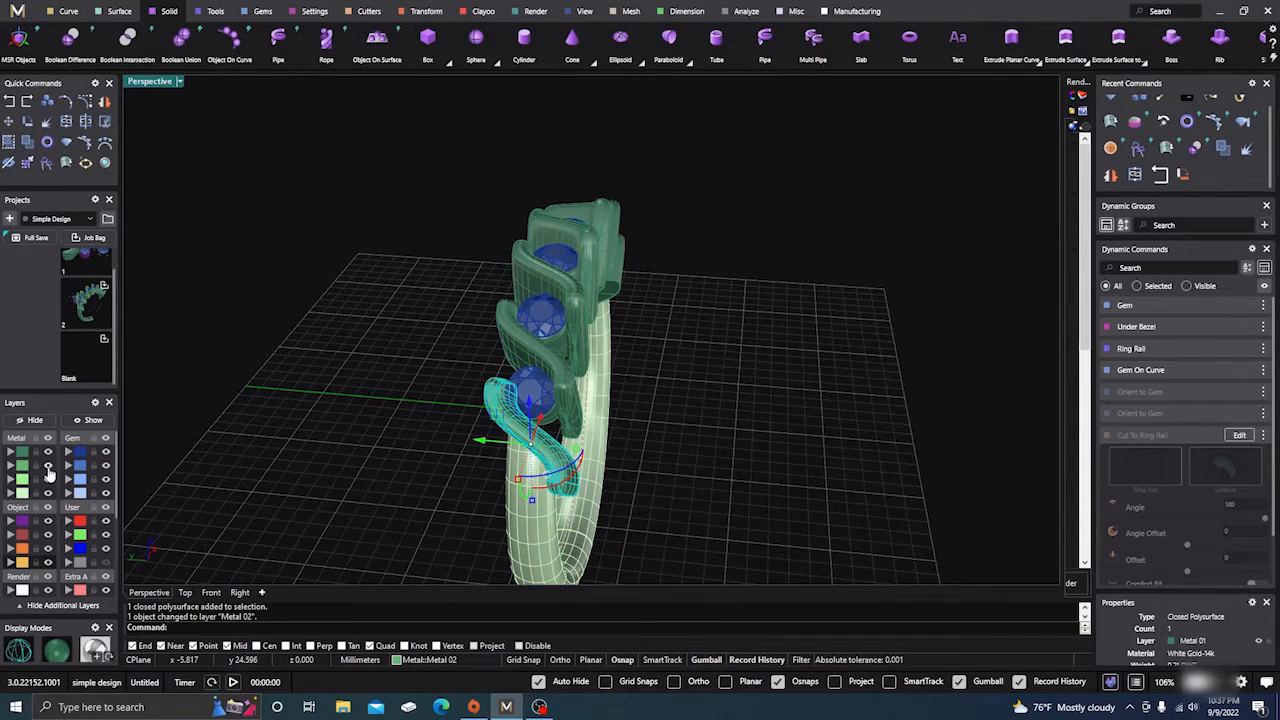
click(48, 467)
right_drag(130, 478, 260, 497)
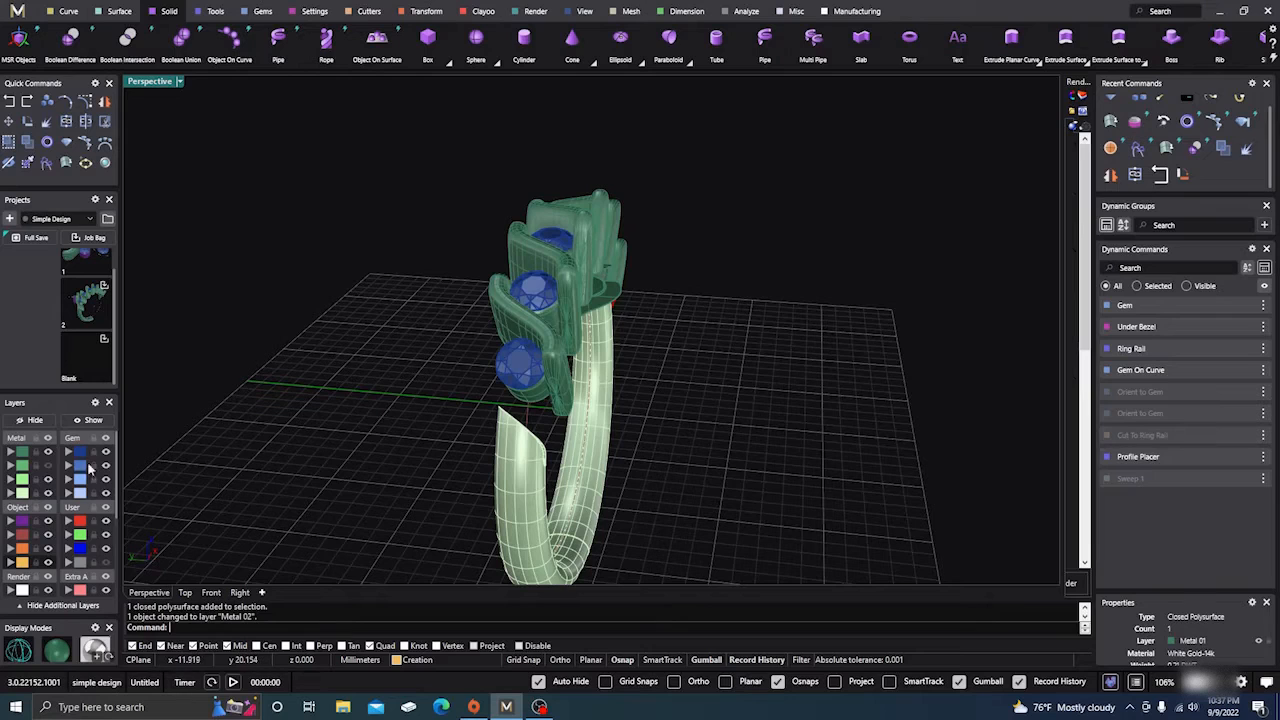
click(48, 467)
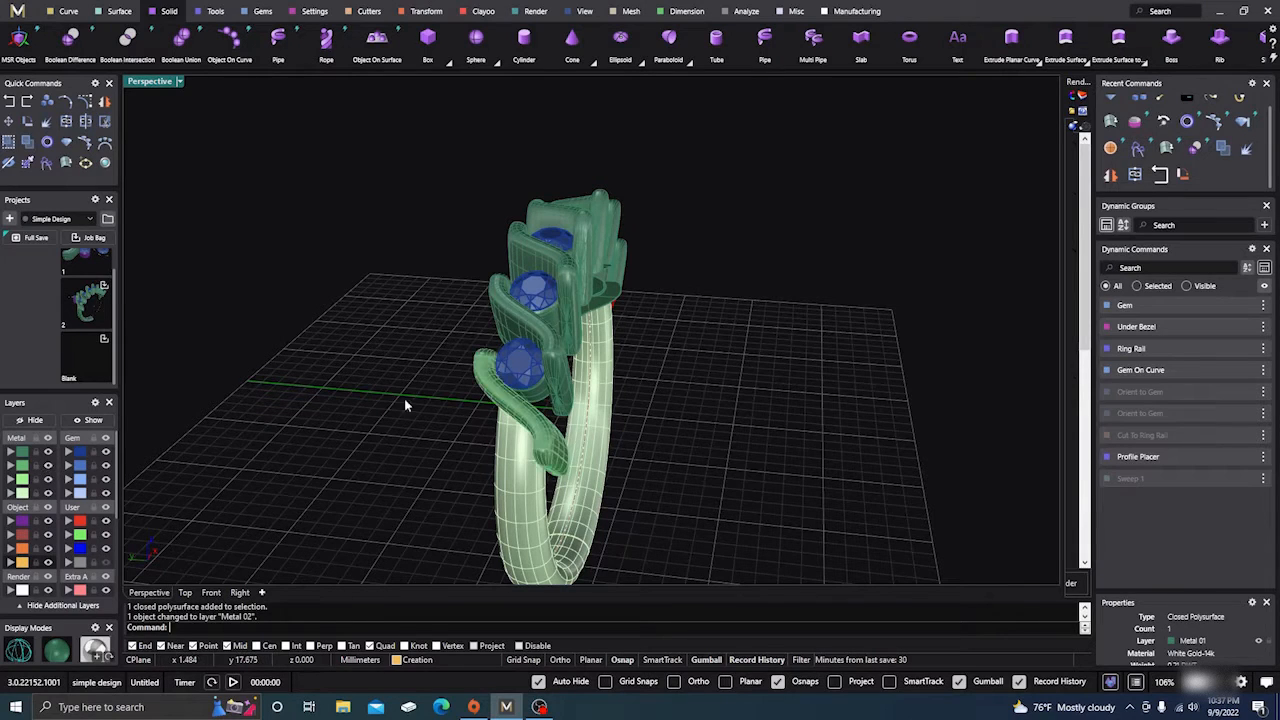
Move the swirl setting piece onto layer Metal 01 with the rest of the ring
right_drag(404, 398, 143, 423)
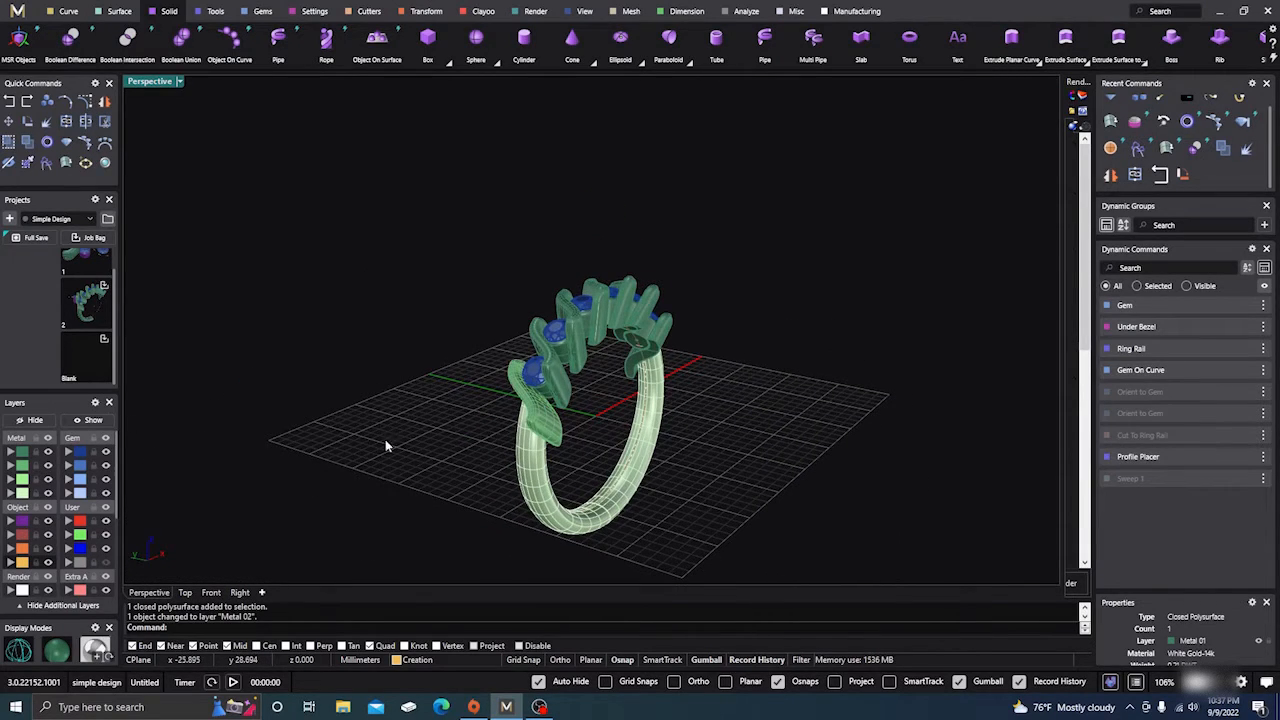
click(537, 429)
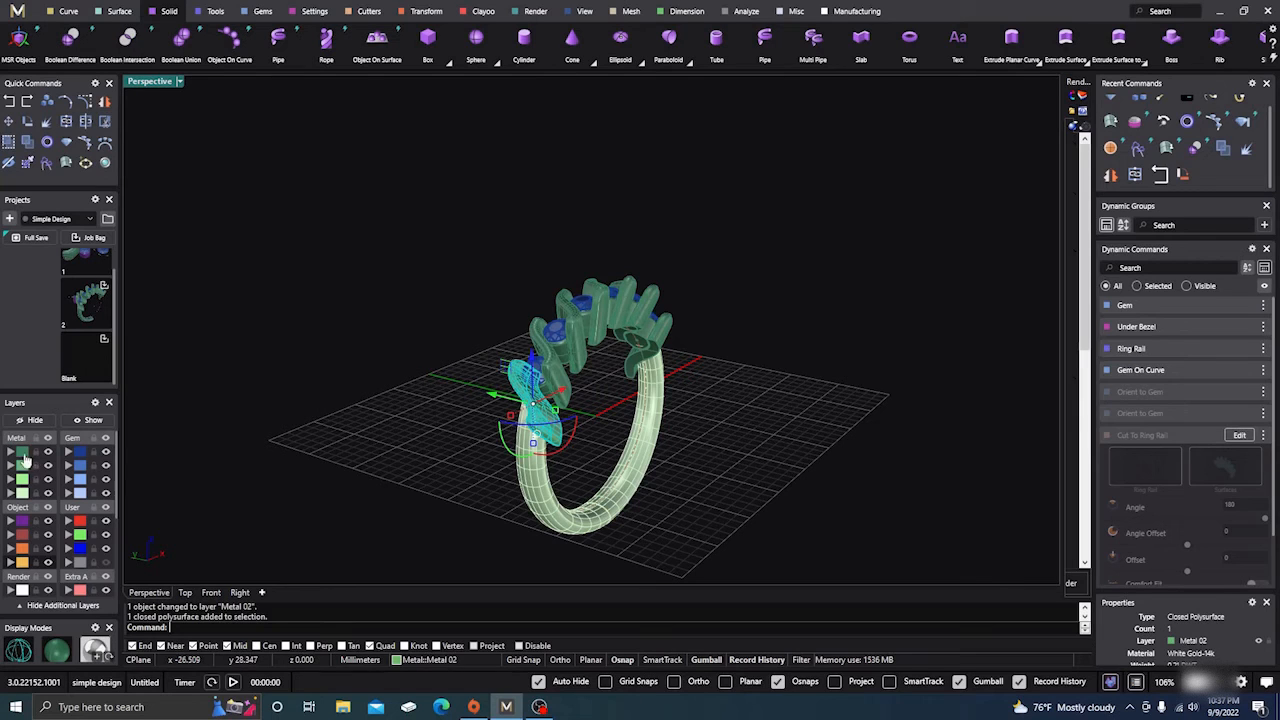
click(10, 453)
click(340, 403)
scroll(835, 451, down, 4)
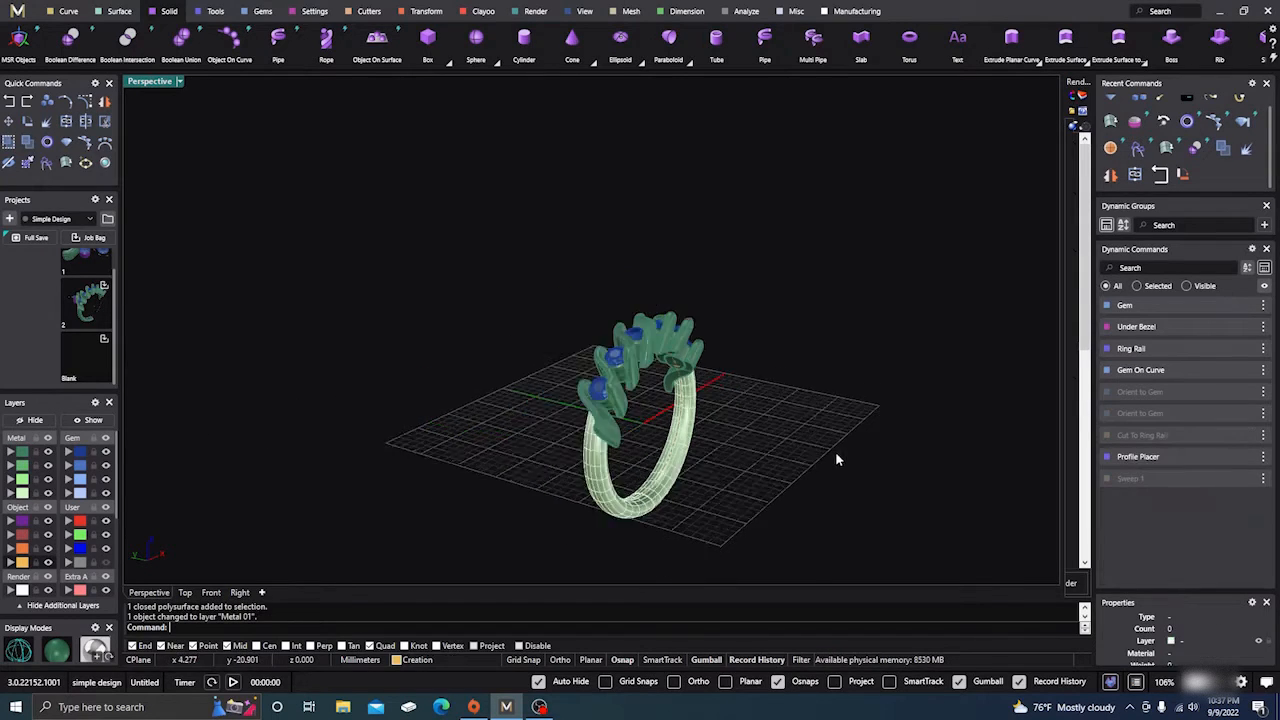
Orbit to a front view of the ring, briefly selecting the open polysurface and clearing it
right_drag(835, 455, 505, 388)
drag(481, 353, 670, 487)
click(564, 438)
click(433, 405)
scroll(508, 452, up, 4)
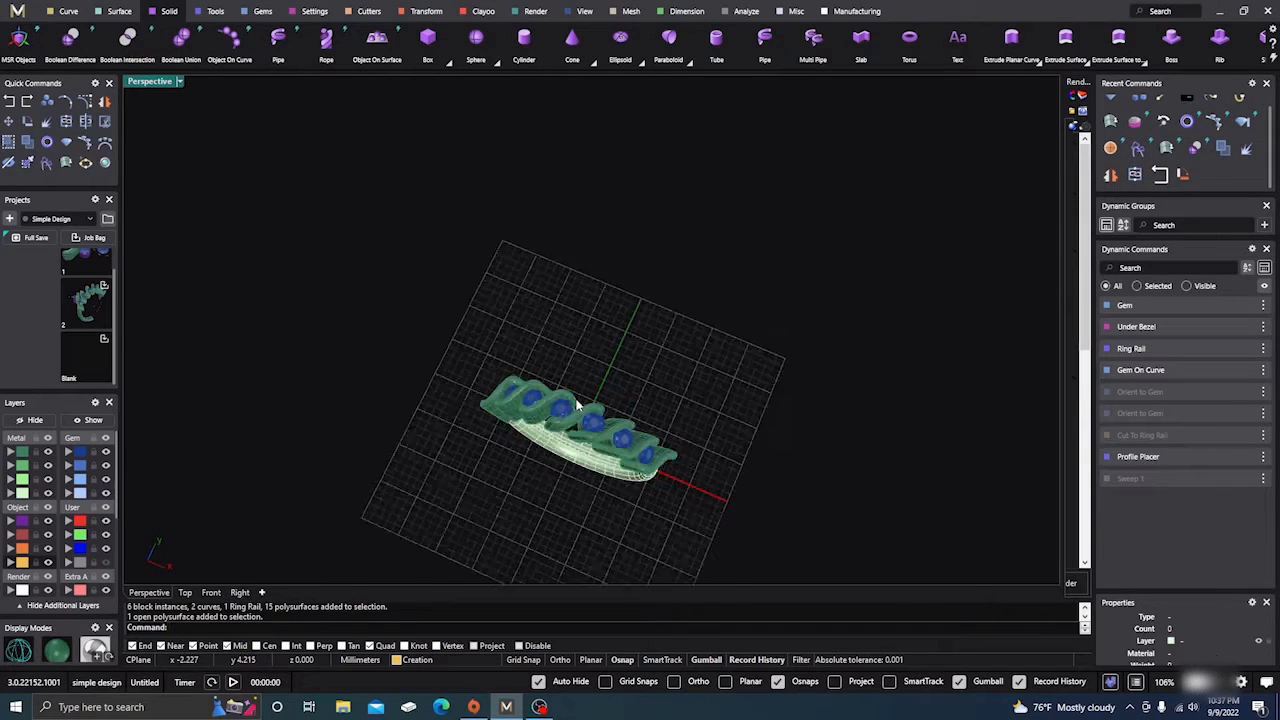
right_drag(432, 361, 462, 305)
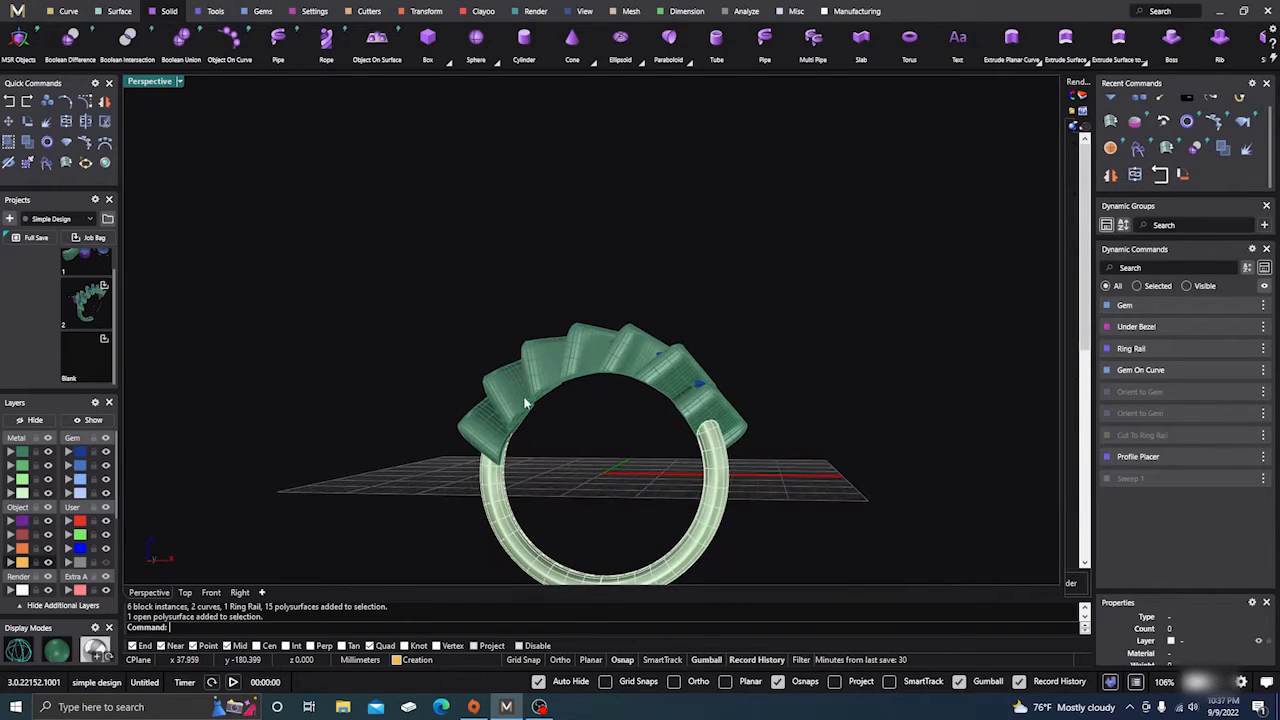
scroll(525, 403, up, 5)
scroll(522, 430, down, 5)
right_drag(590, 414, 463, 393)
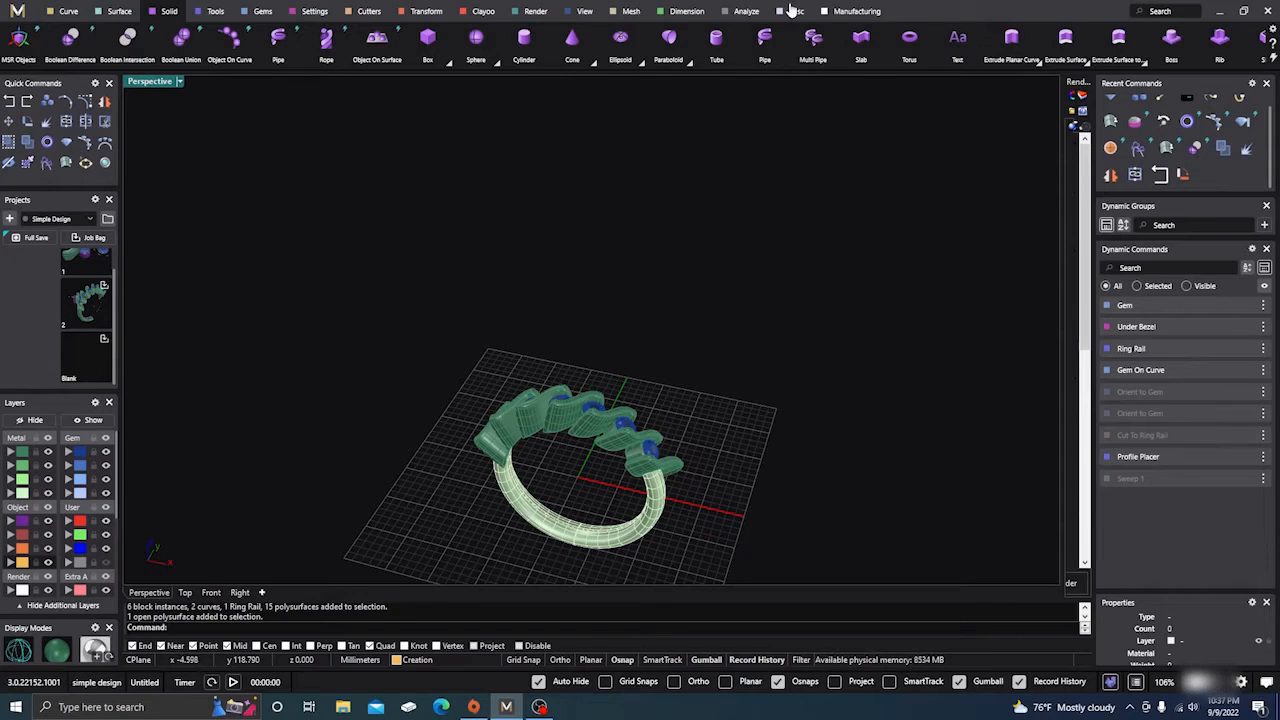
On the Manufacturing tab, hide the Gem layer and inspect the bare S-curve settings
click(836, 12)
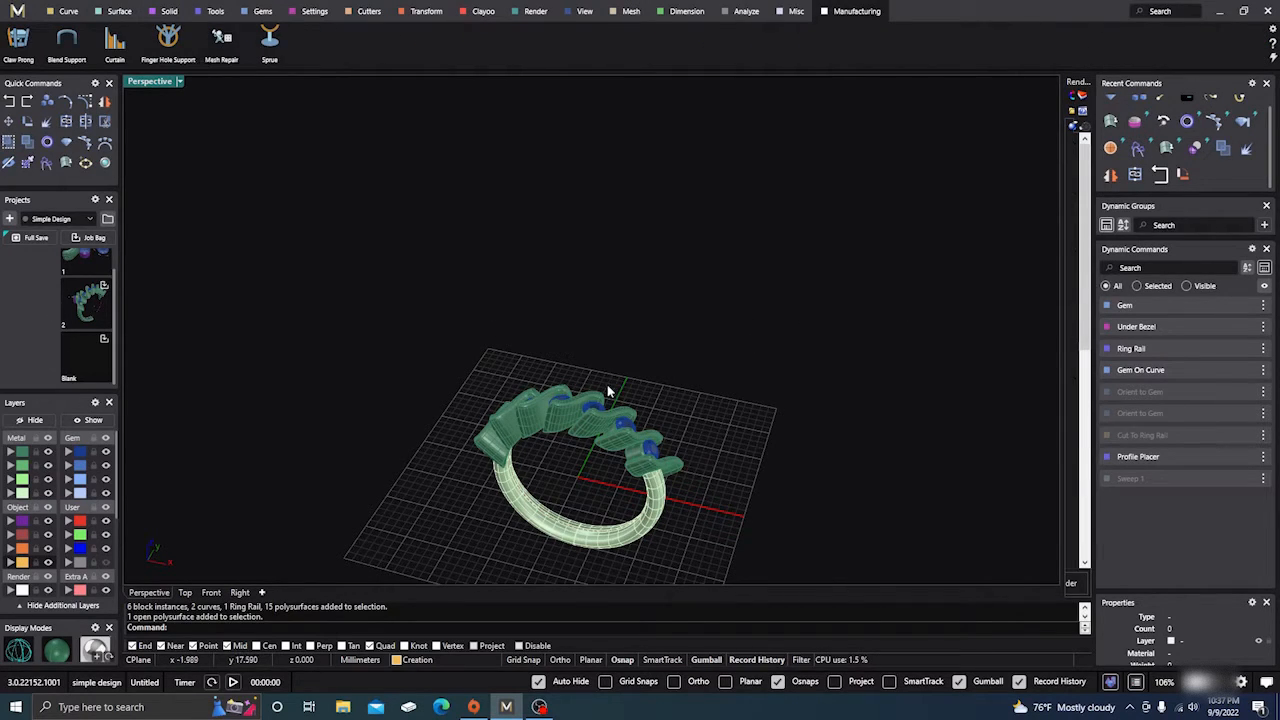
right_drag(607, 392, 663, 434)
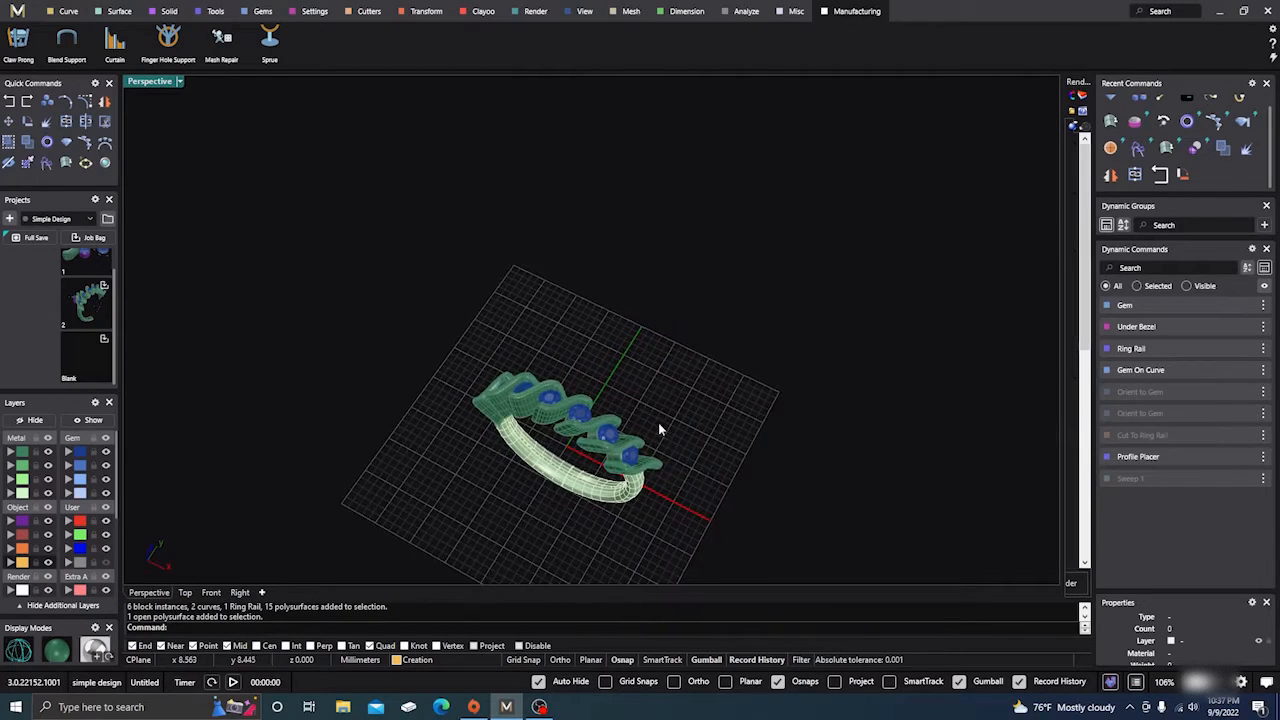
scroll(604, 449, up, 3)
click(107, 452)
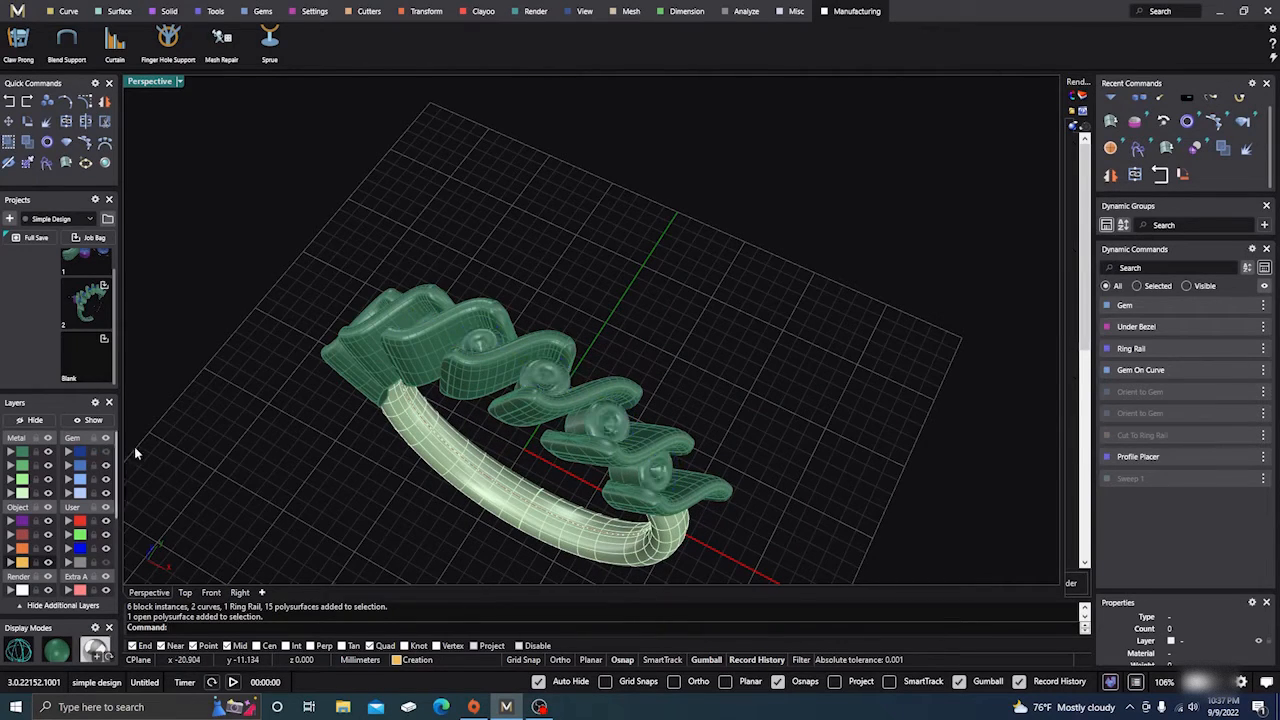
right_drag(134, 449, 588, 423)
scroll(502, 340, up, 5)
scroll(502, 340, up, 3)
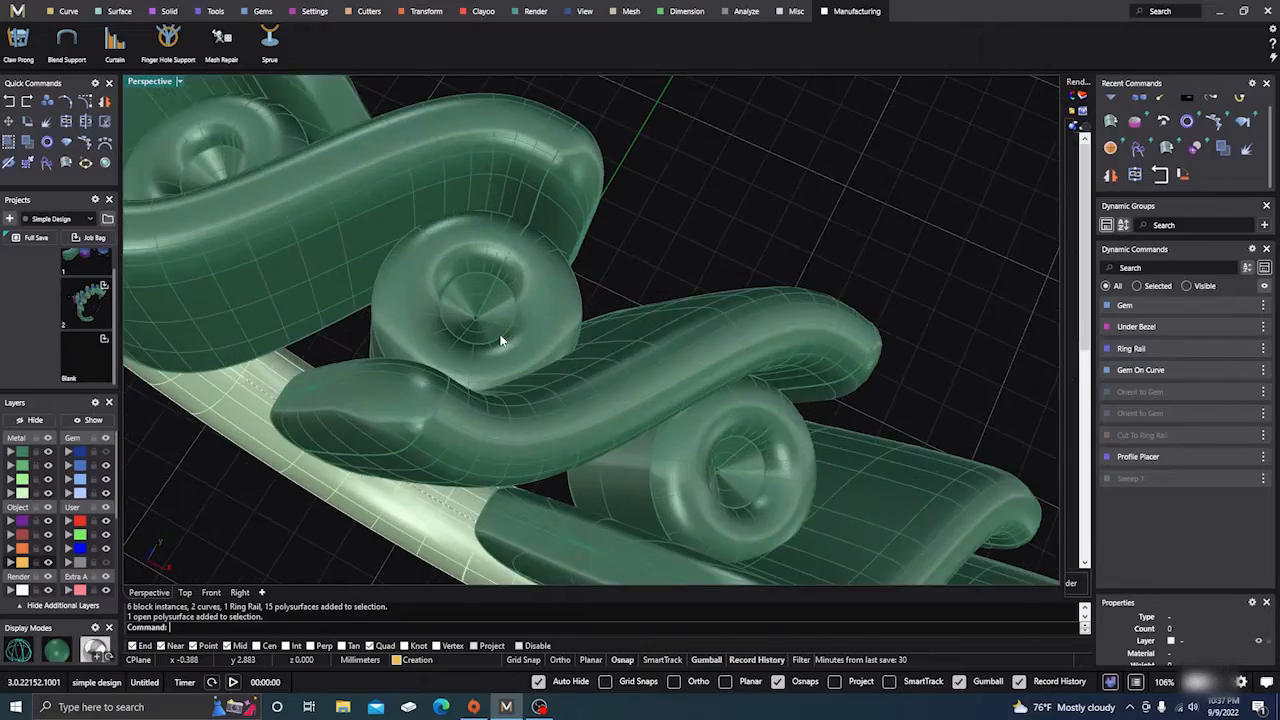
scroll(534, 351, down, 12)
Show the Gem layer again and select all six blue gems
mouse_move(523, 460)
right_down()
mouse_move(601, 463)
mouse_move(571, 171)
mouse_move(512, 447)
right_up()
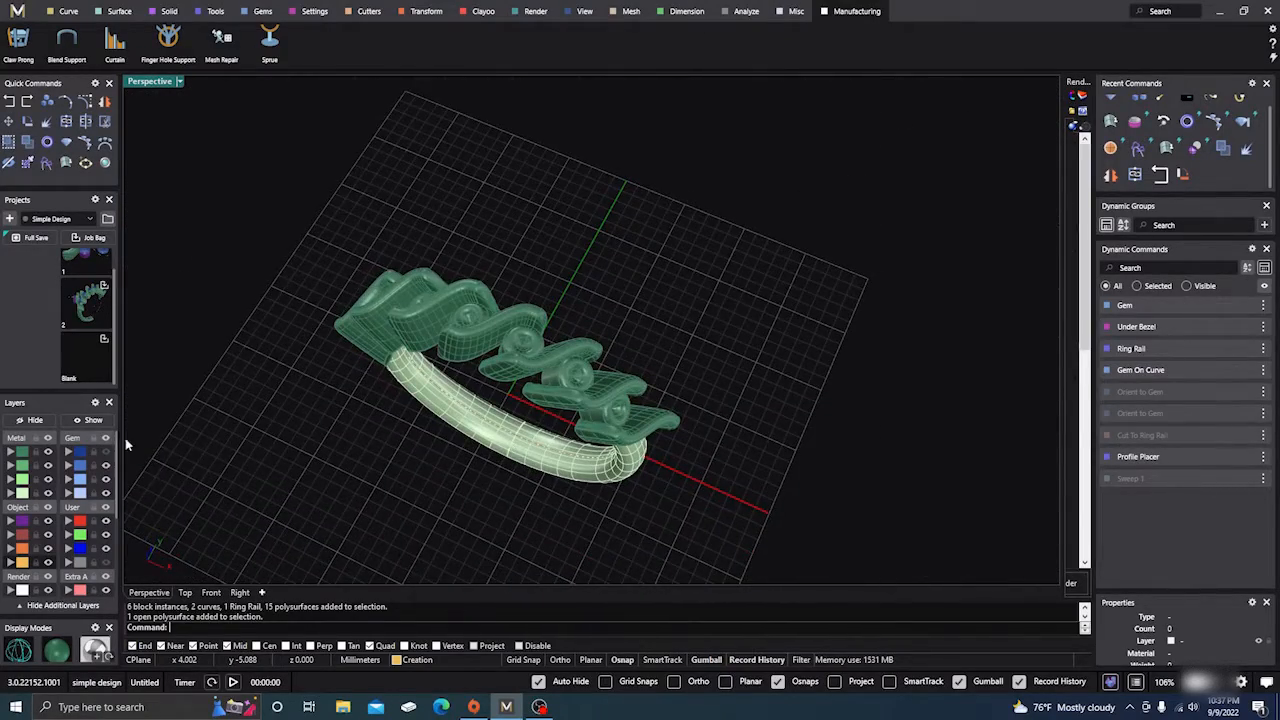
click(106, 452)
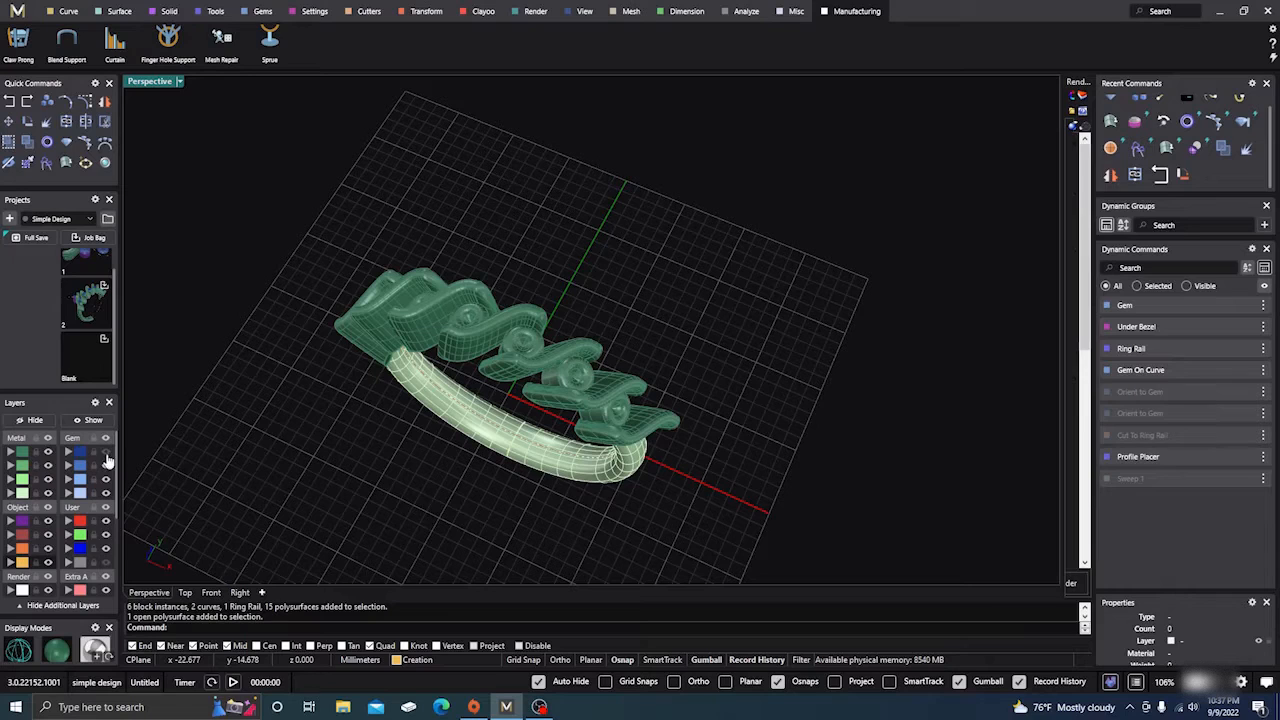
click(535, 368)
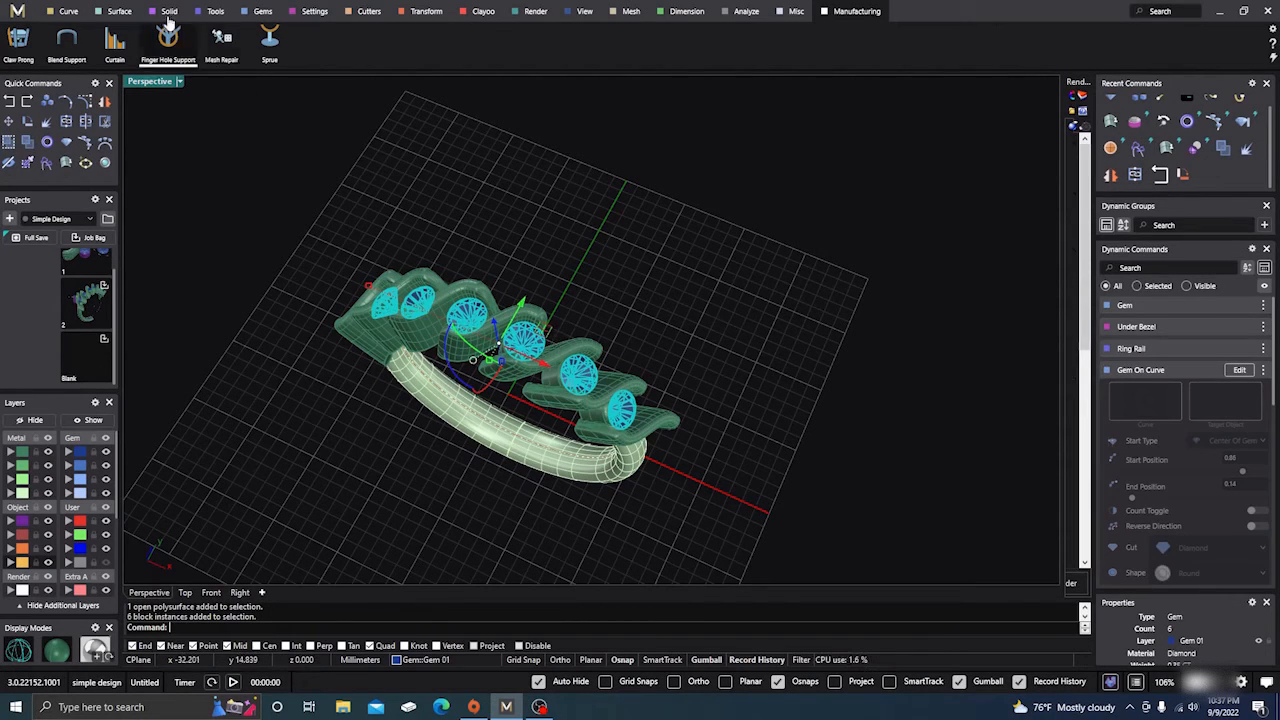
Place Gem Cutters on the six gems in the Azure style
click(369, 11)
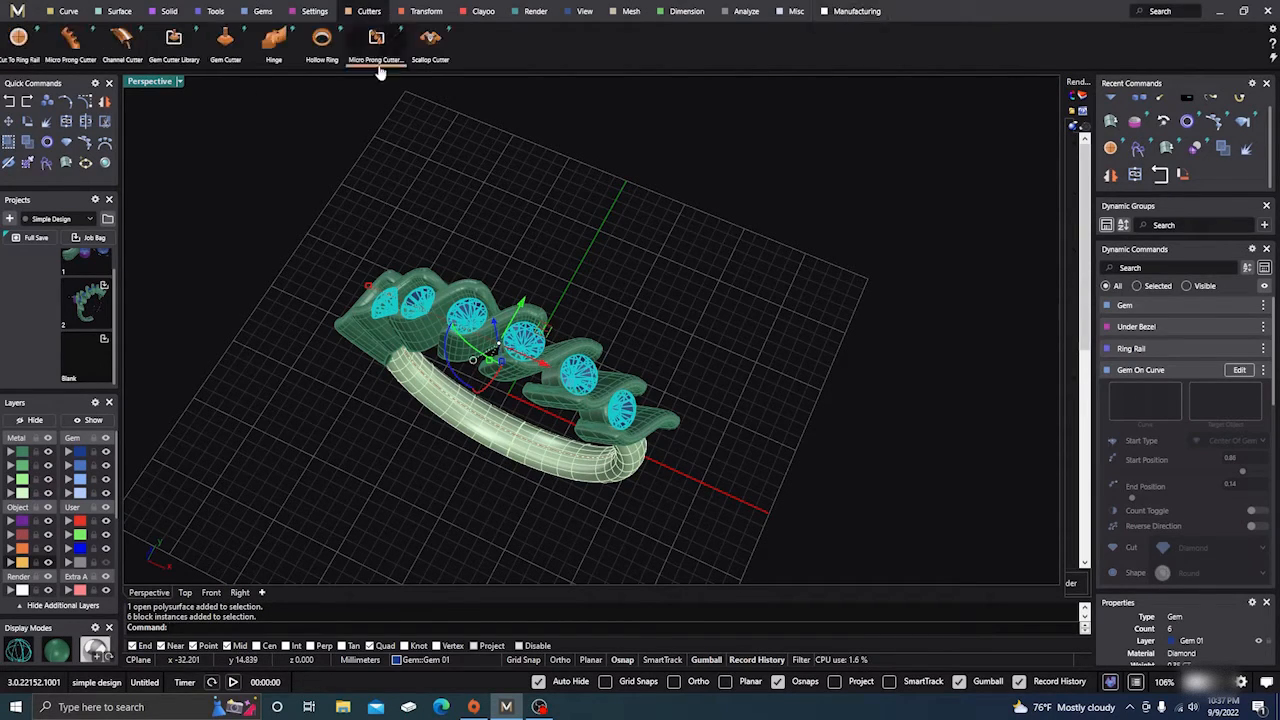
click(225, 42)
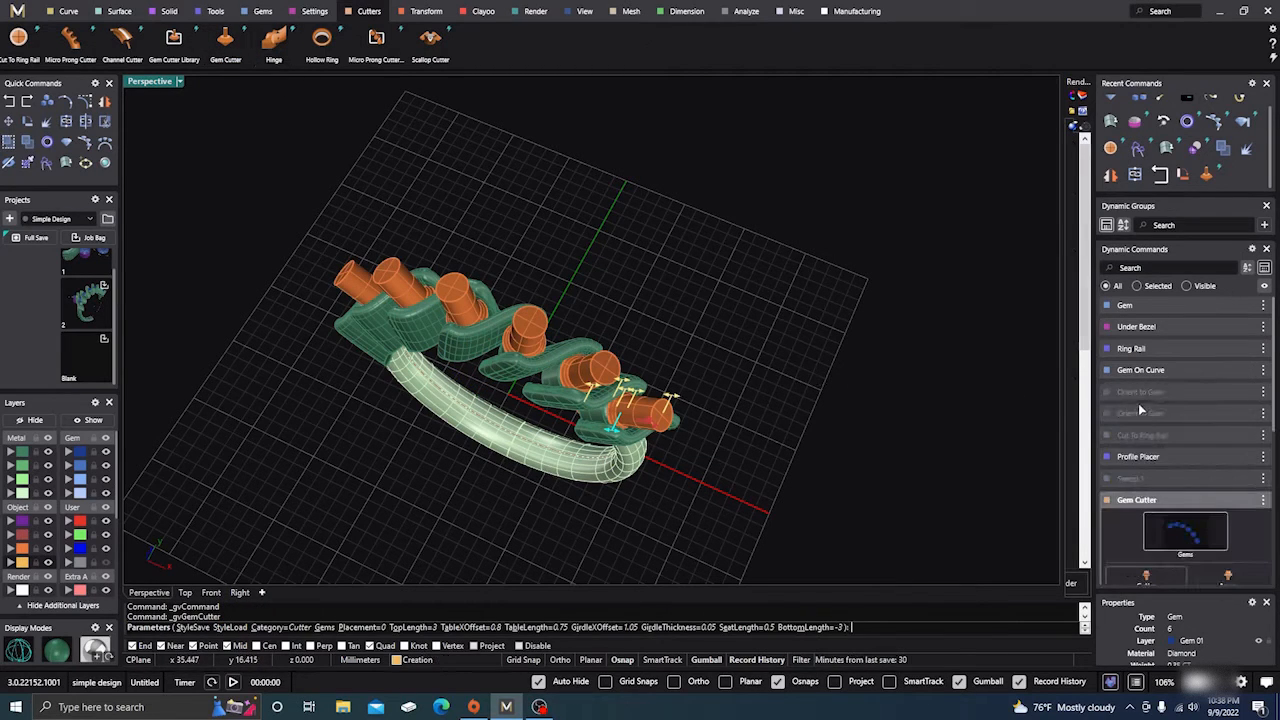
scroll(1139, 405, down, 6)
click(1228, 410)
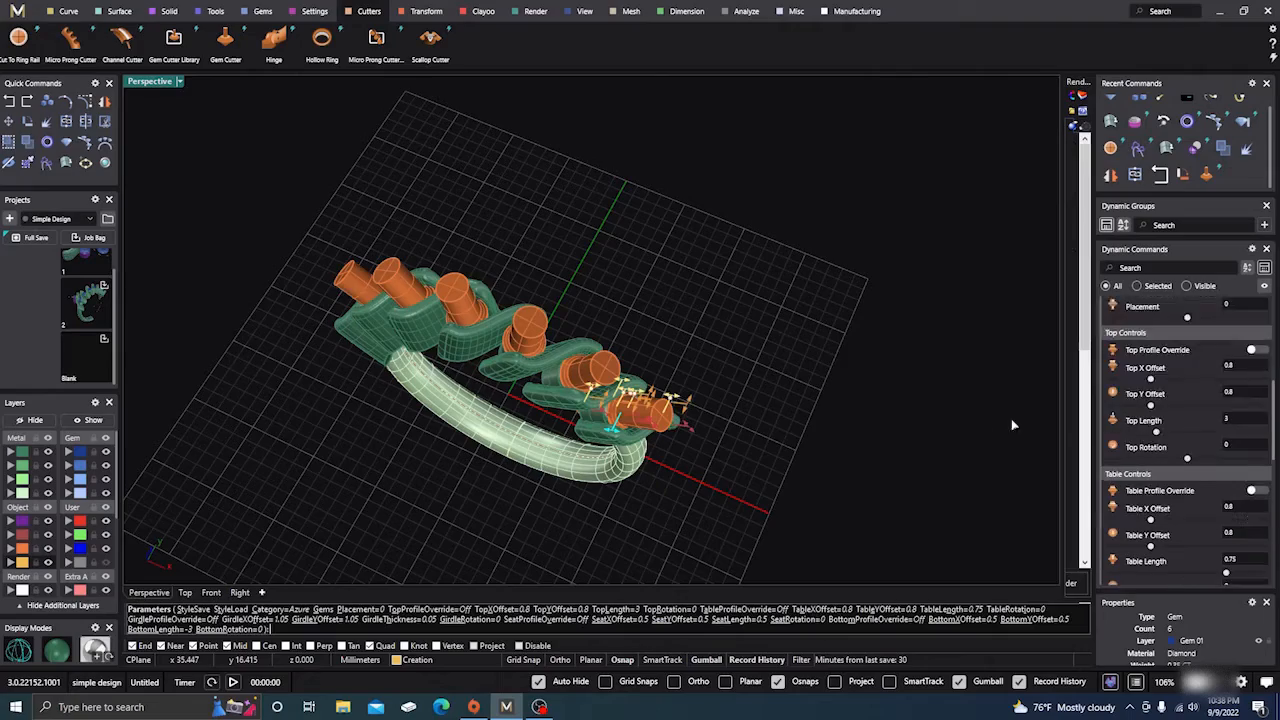
right_drag(792, 471, 724, 400)
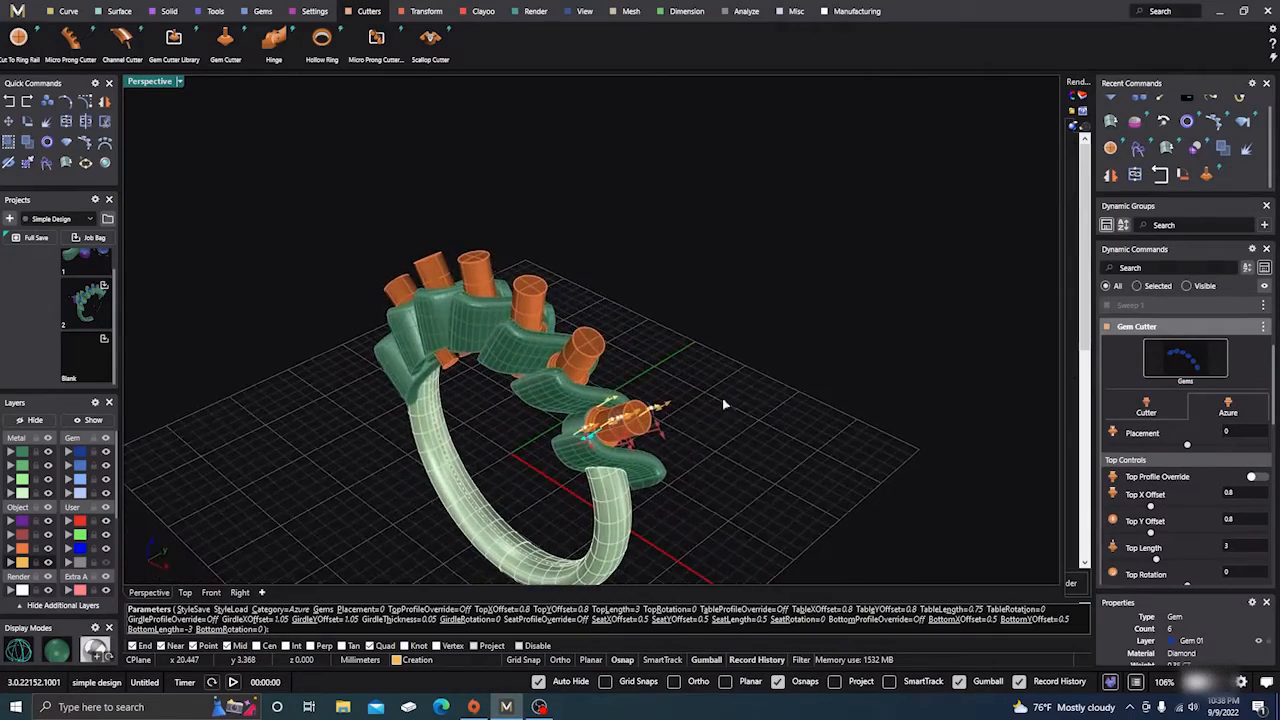
scroll(592, 420, up, 4)
scroll(774, 320, down, 5)
right_drag(822, 438, 743, 443)
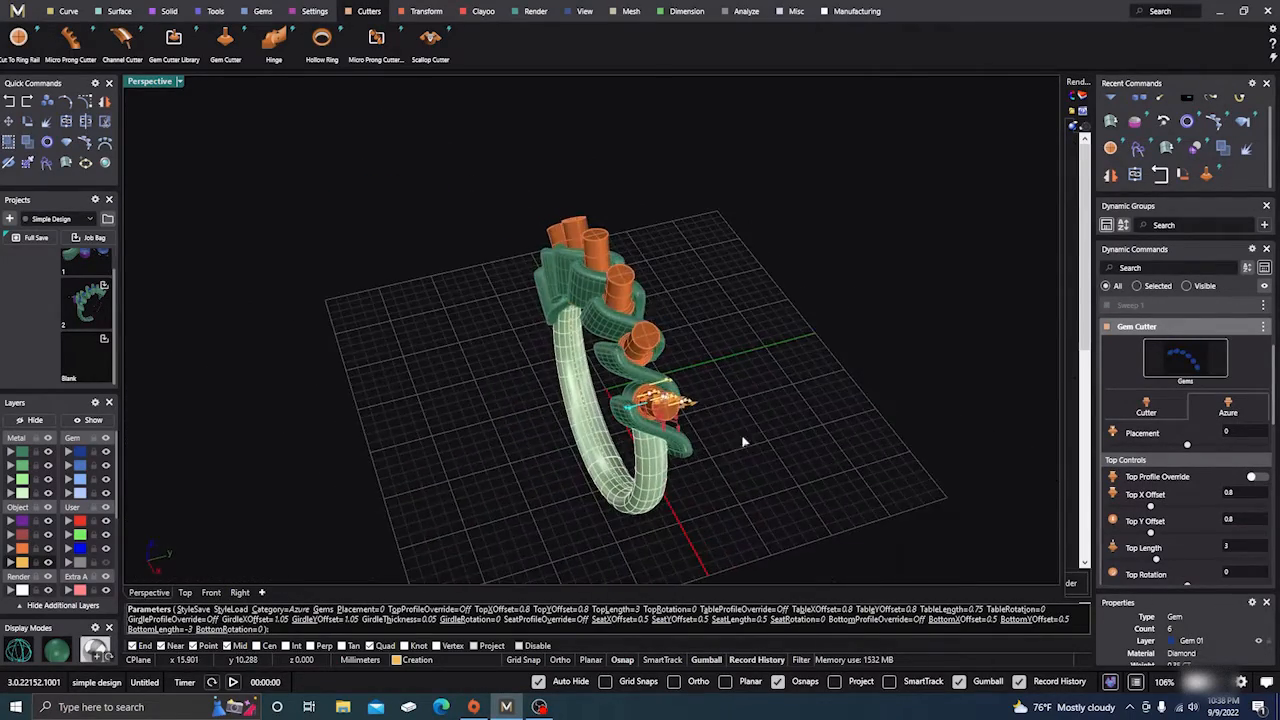
scroll(643, 400, up, 6)
right_drag(695, 357, 606, 262)
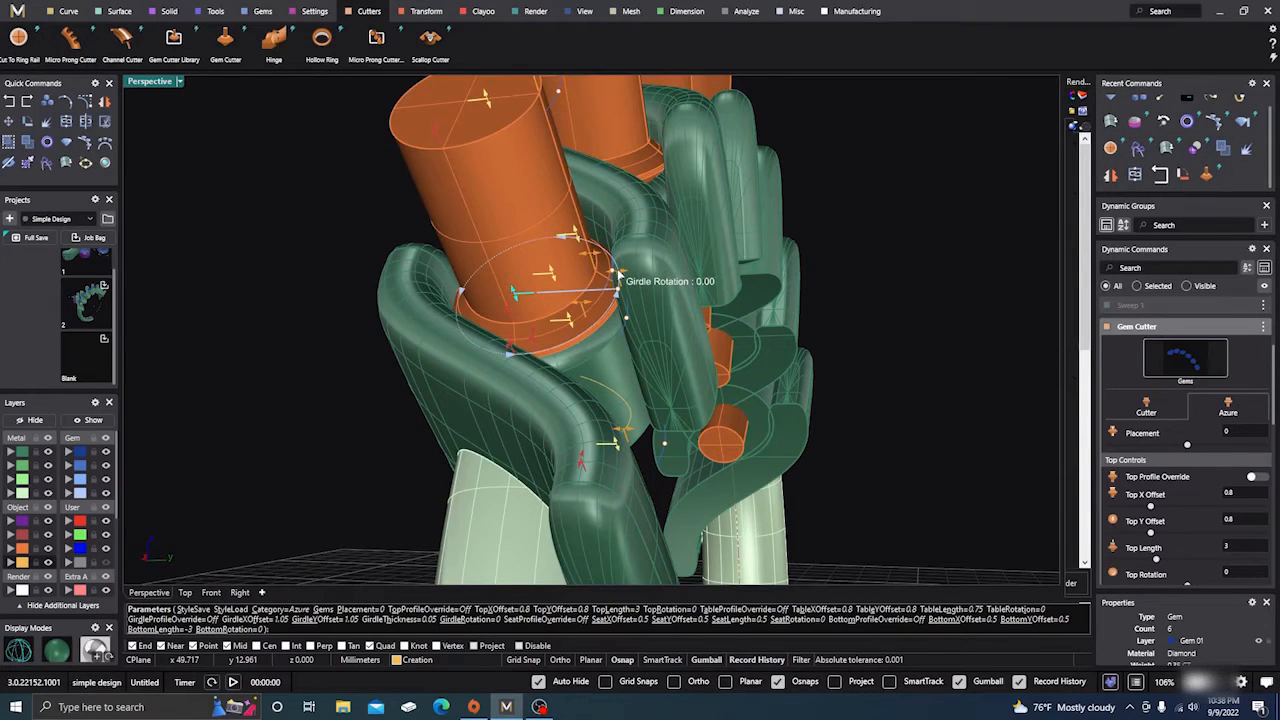
Set the cutters' girdle rotation to 10, girdle Y offset 0.81 and girdle X offset 0.7
drag(618, 276, 620, 272)
scroll(620, 270, up, 3)
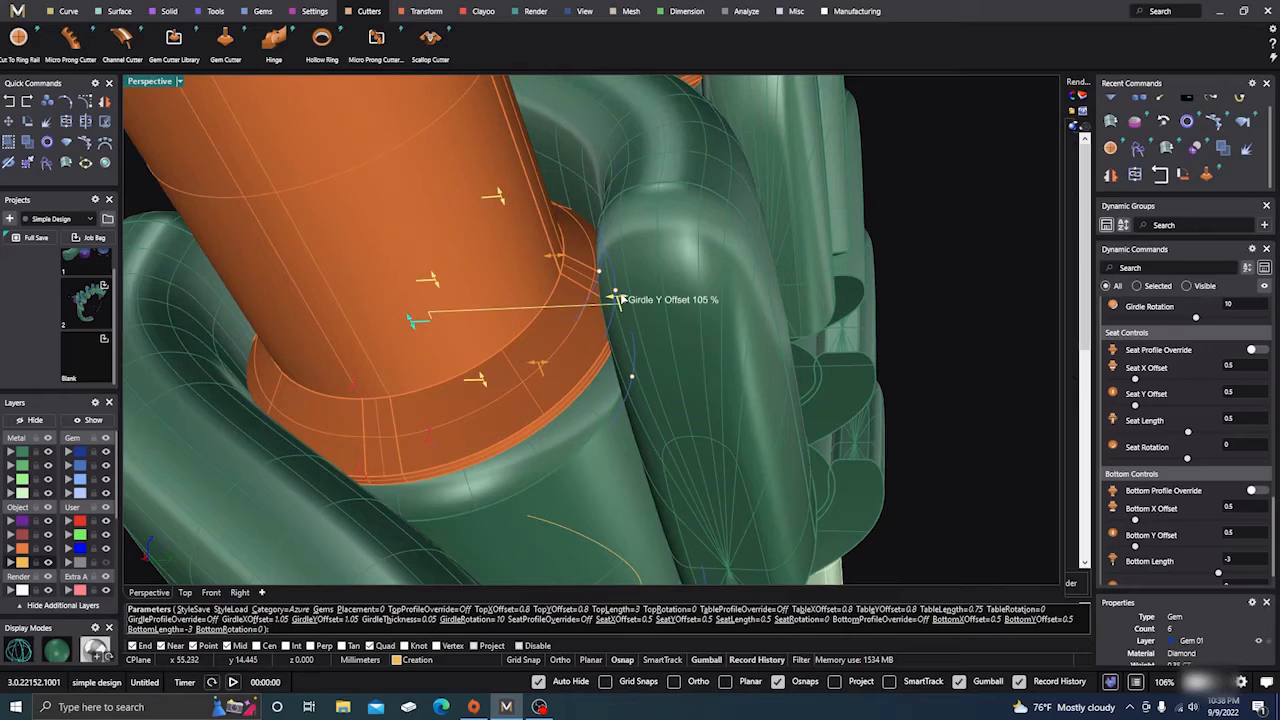
drag(617, 299, 581, 295)
scroll(632, 305, down, 6)
right_drag(632, 305, 499, 402)
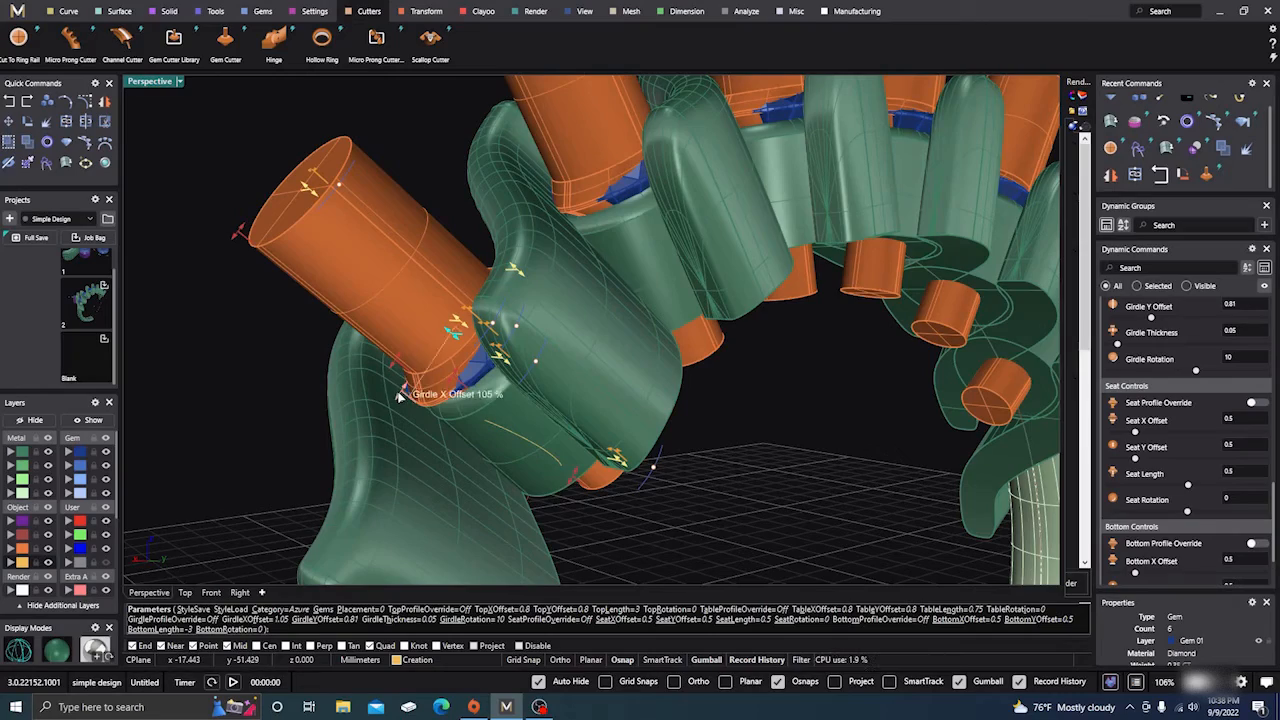
drag(398, 395, 432, 366)
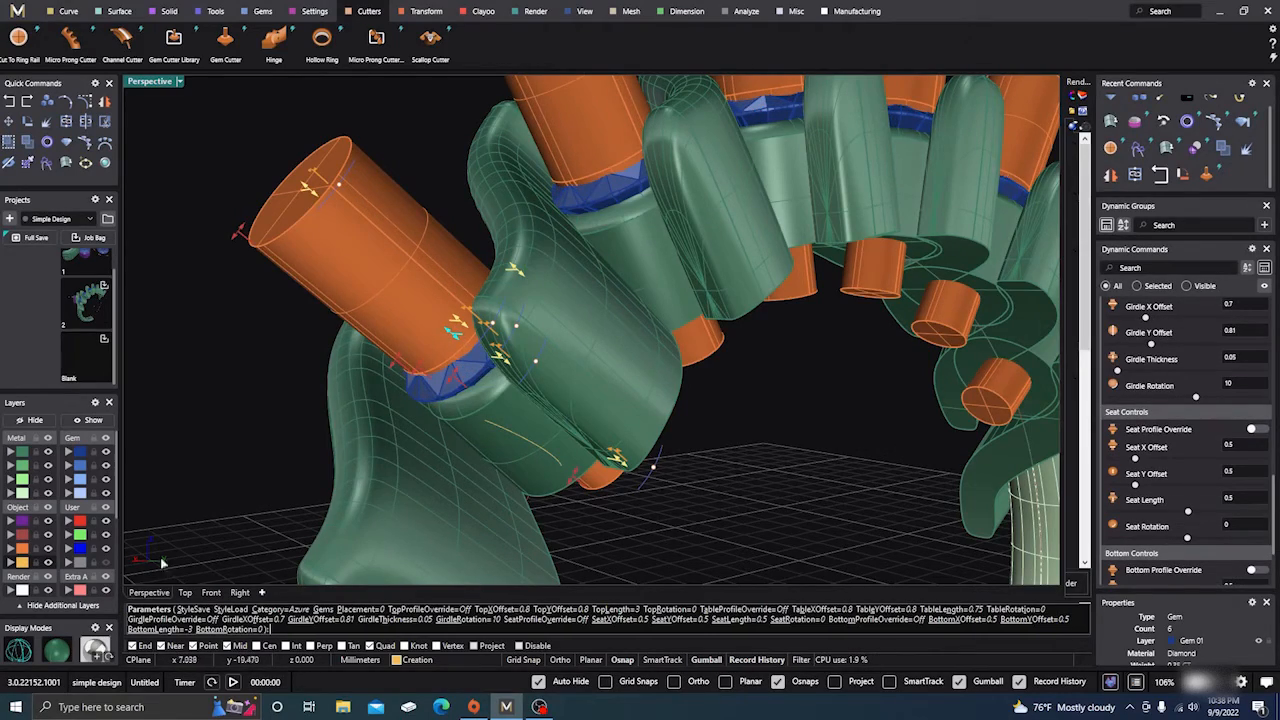
click(22, 653)
In wireframe, reduce the cutters' seat length to 0.17 and table X offset to 0.7
right_drag(285, 477, 392, 438)
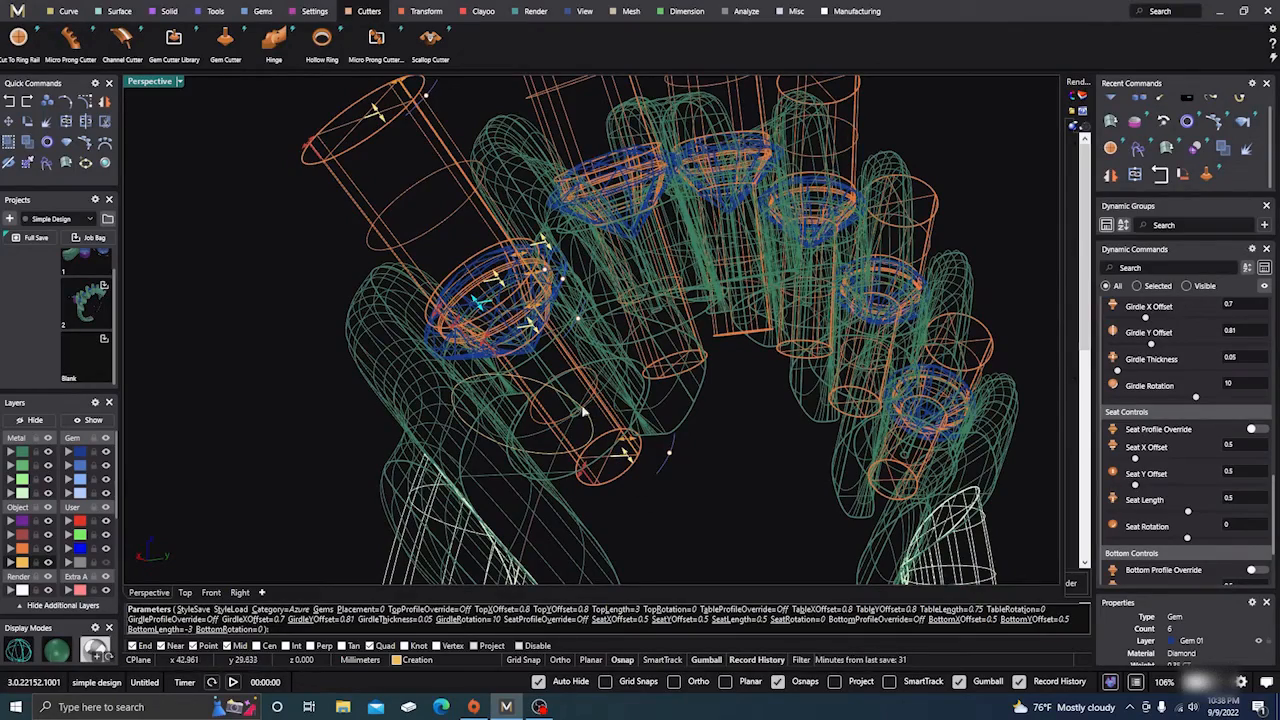
right_drag(683, 483, 609, 443)
scroll(544, 384, up, 3)
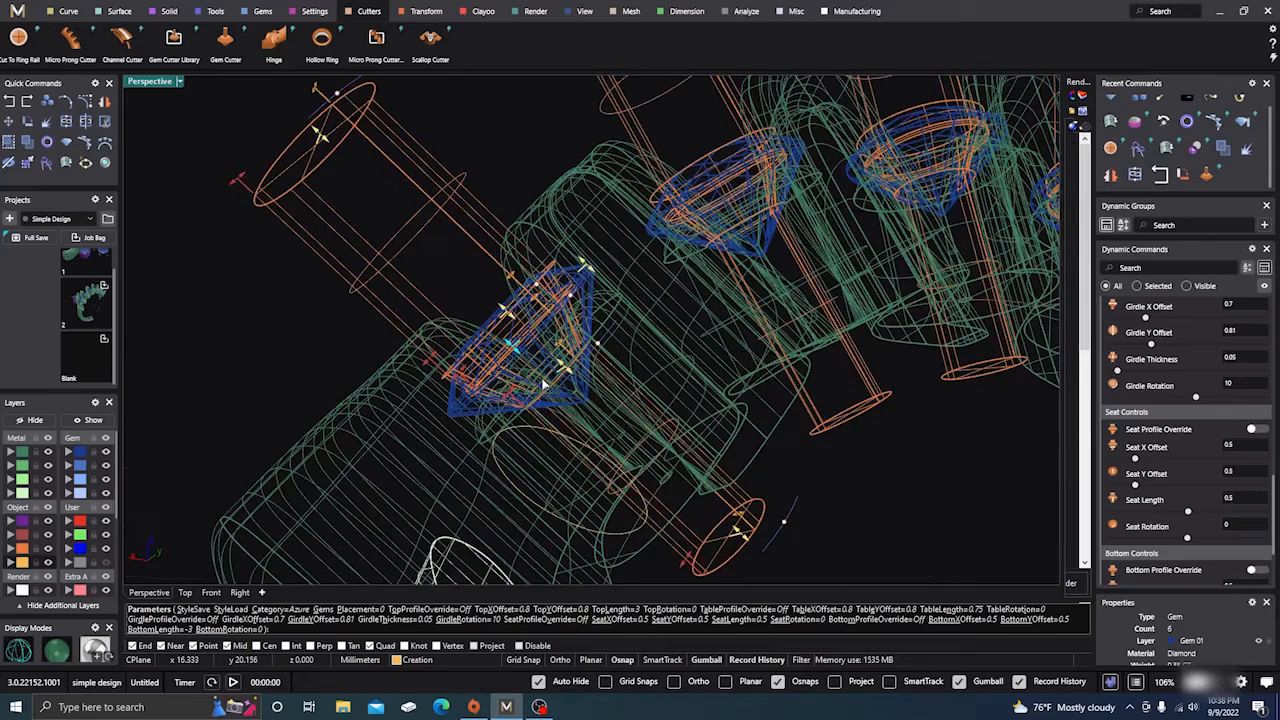
drag(563, 375, 543, 347)
right_drag(575, 400, 610, 452)
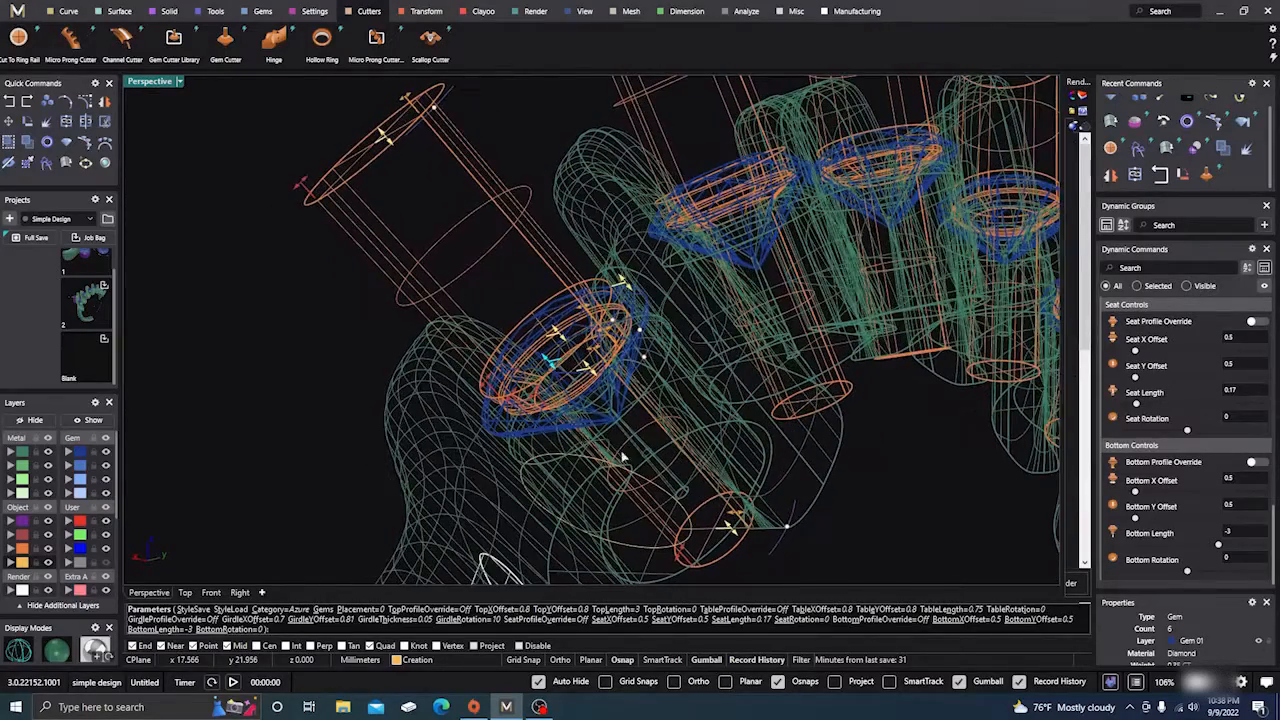
drag(488, 385, 496, 381)
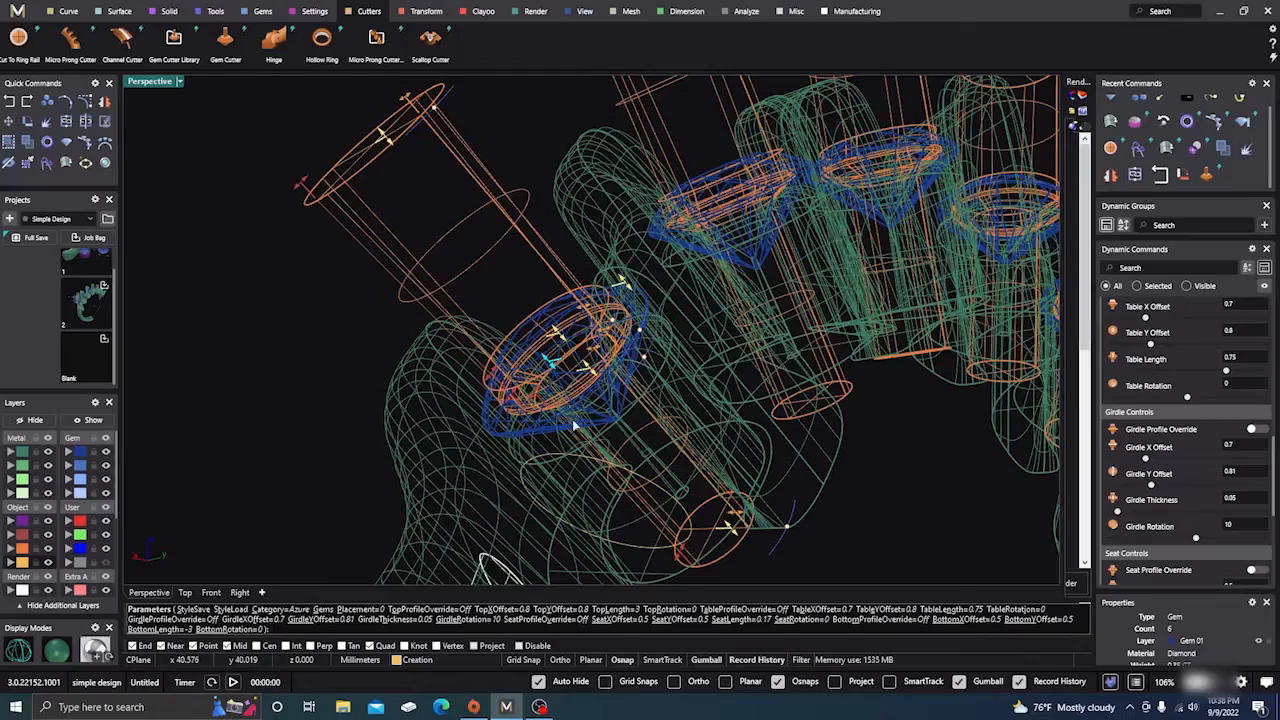
scroll(578, 428, down, 3)
scroll(617, 452, up, 5)
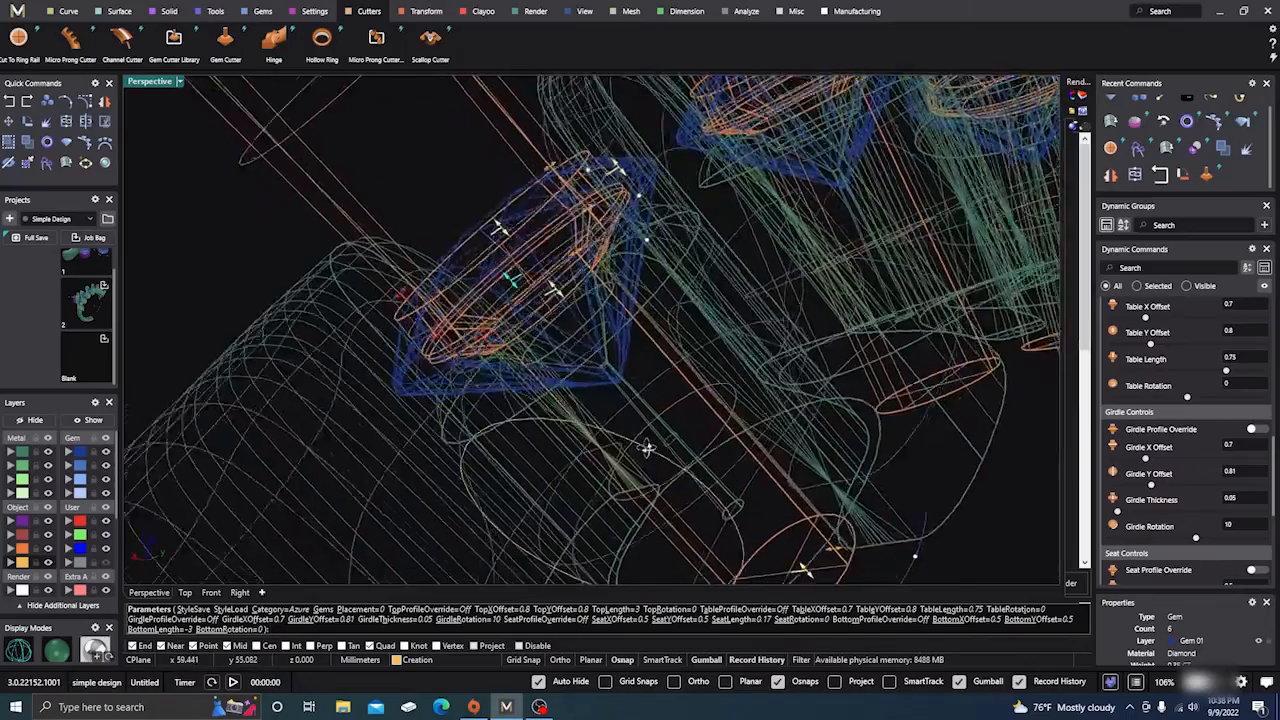
Return to shaded display and finish the Gem Cutter command, committing the six cutters
mouse_move(648, 448)
right_down()
mouse_move(627, 437)
mouse_move(630, 459)
right_up()
scroll(622, 408, down, 3)
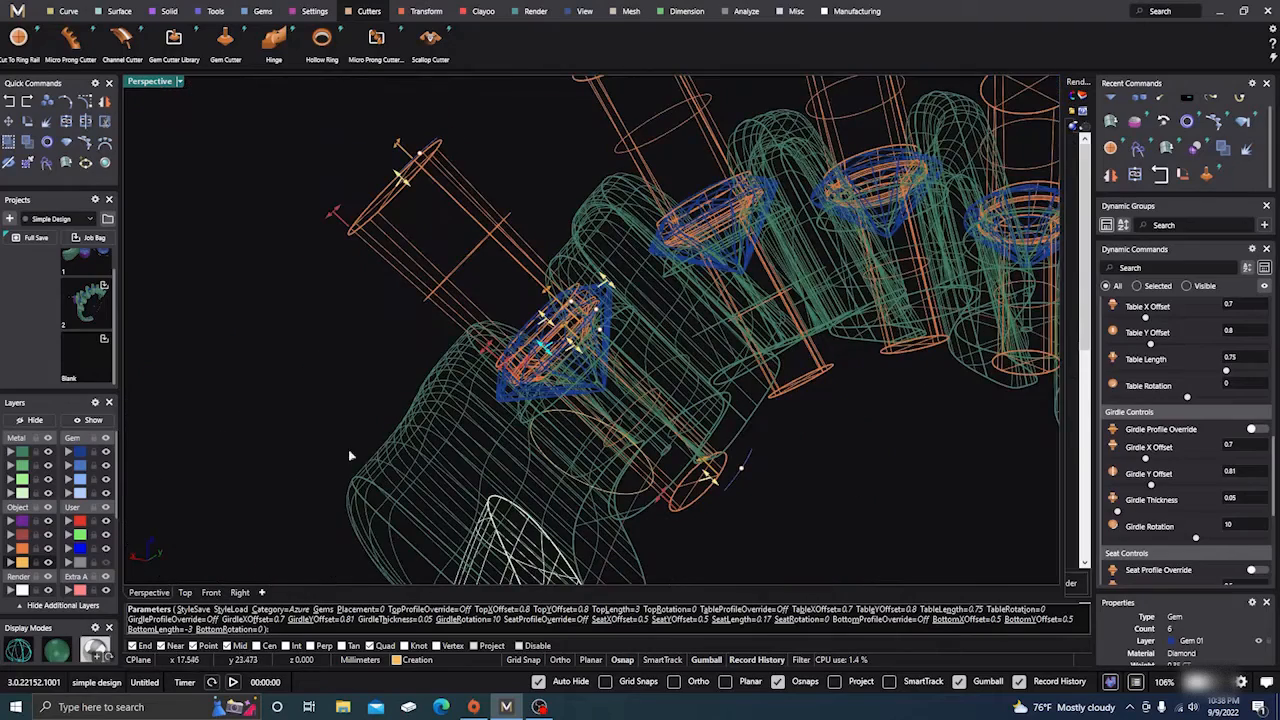
click(57, 651)
scroll(320, 358, down, 2)
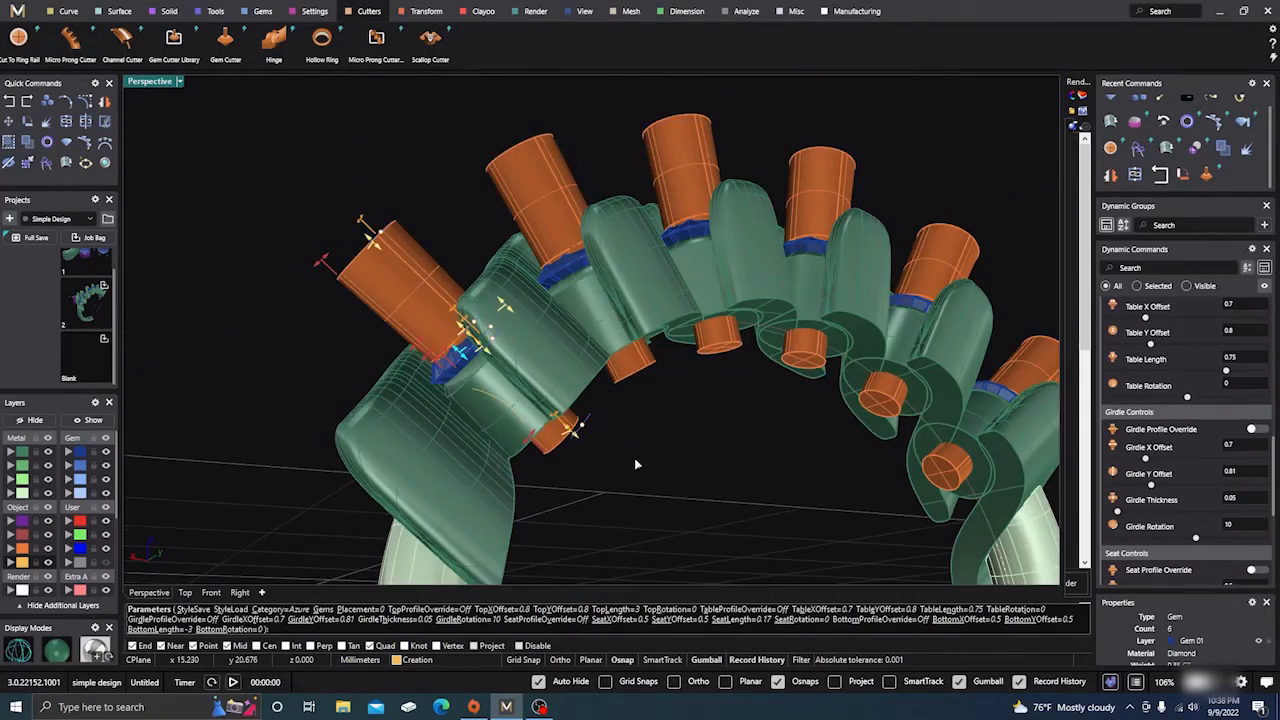
right_drag(635, 463, 606, 452)
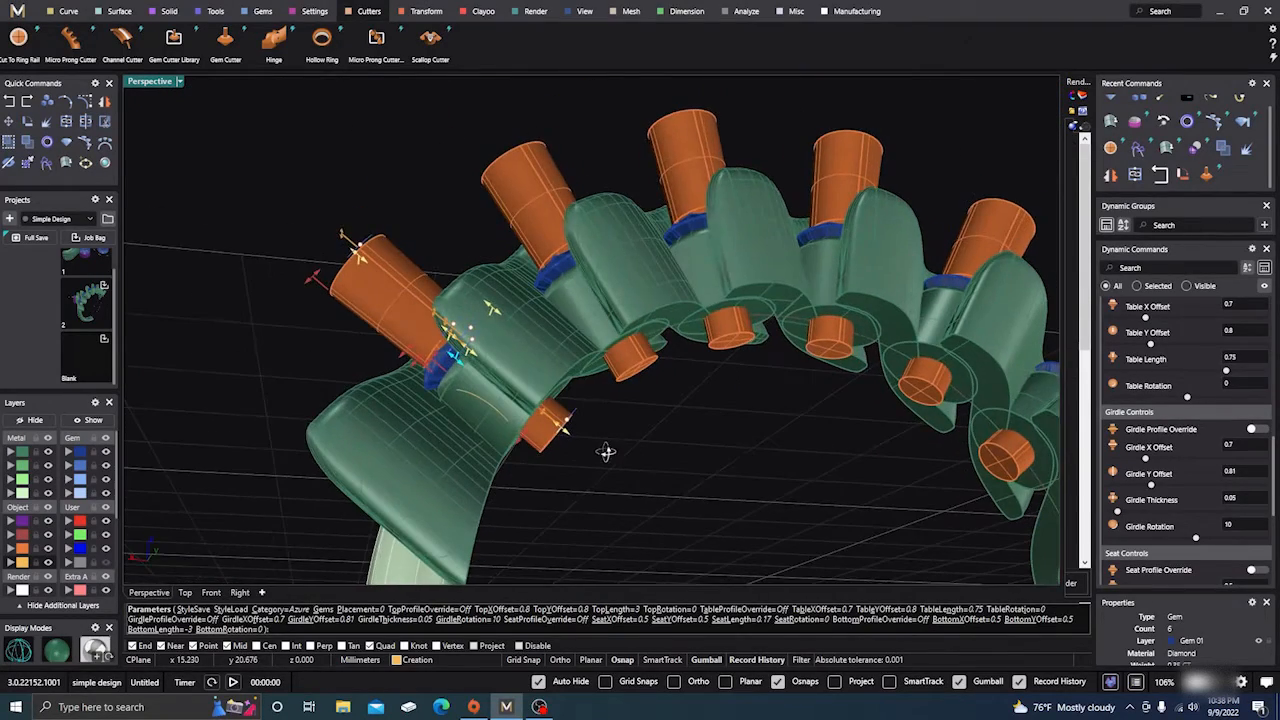
right_click(685, 430)
scroll(686, 378, down, 6)
right_drag(674, 372, 621, 394)
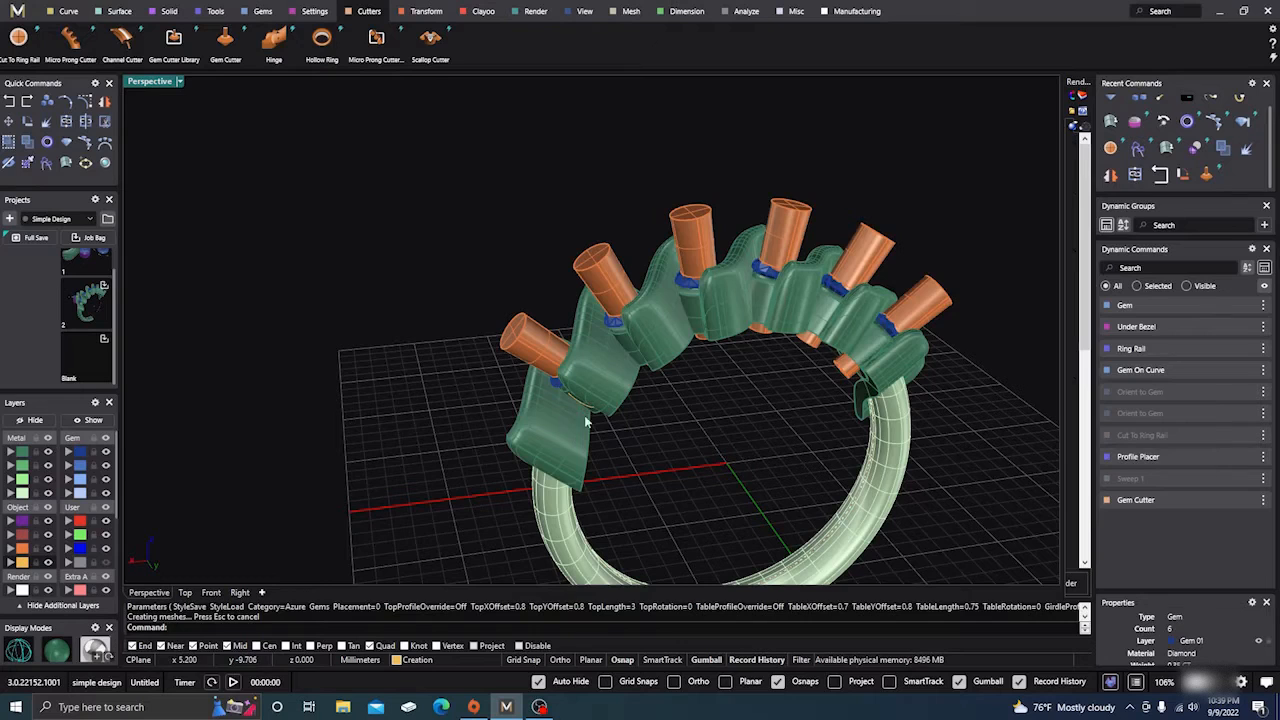
right_drag(560, 425, 640, 470)
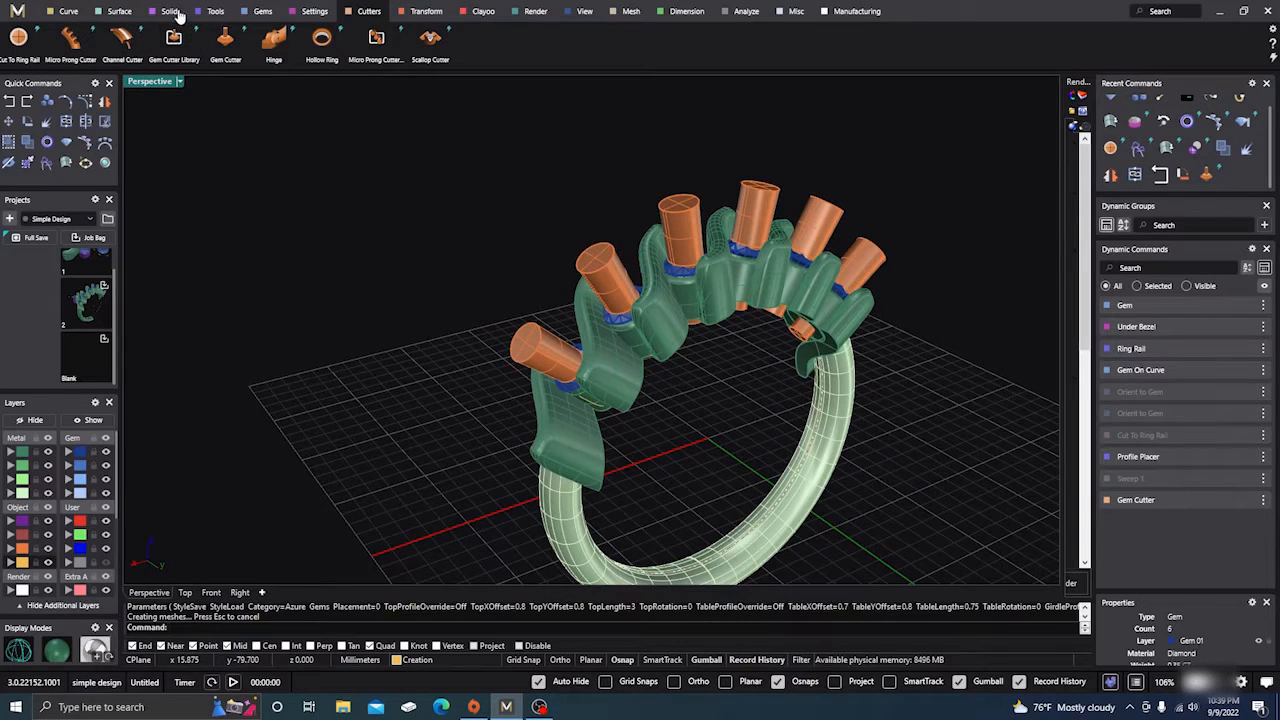
Boolean Difference the six gem cutters from the wavy metal settings
click(216, 12)
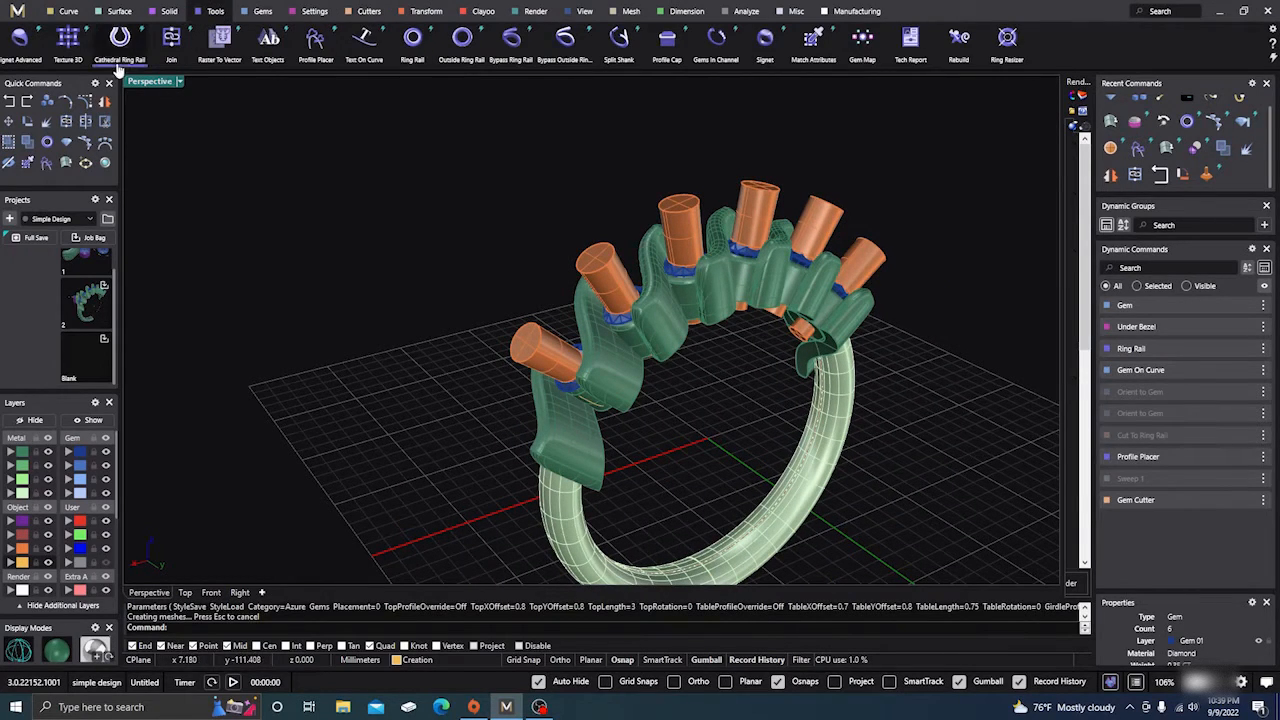
click(169, 11)
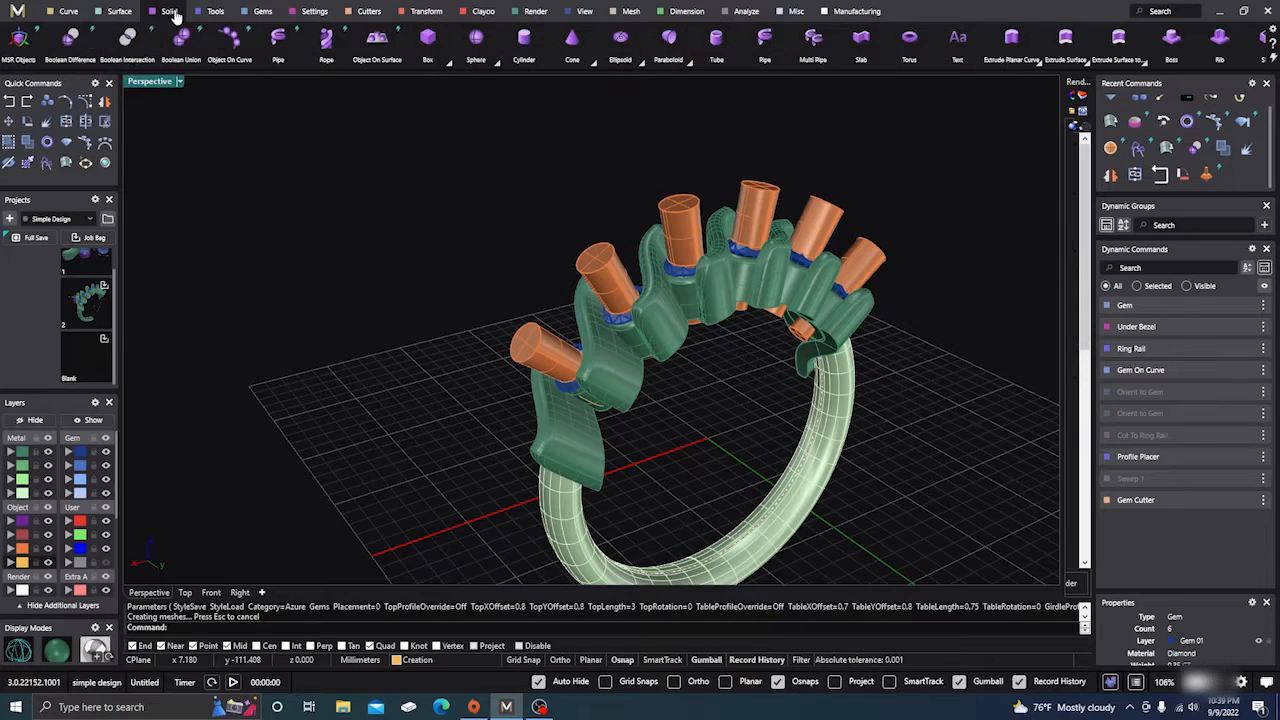
click(70, 38)
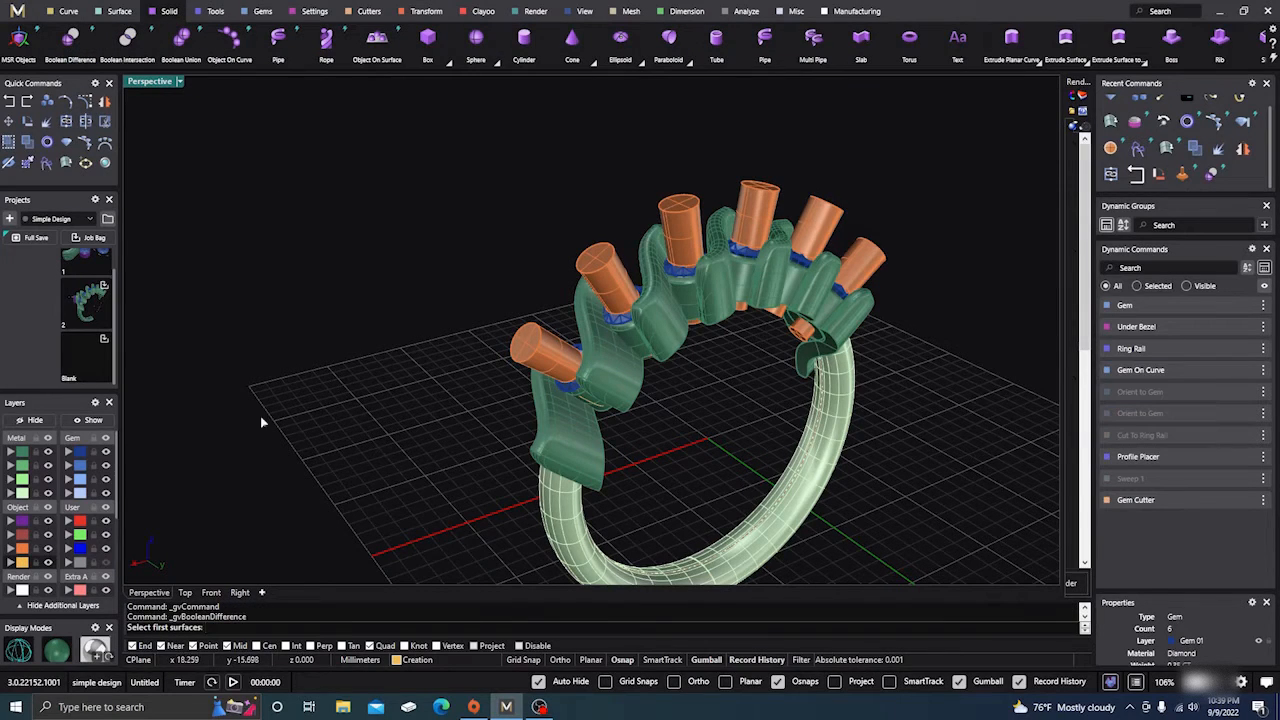
click(26, 453)
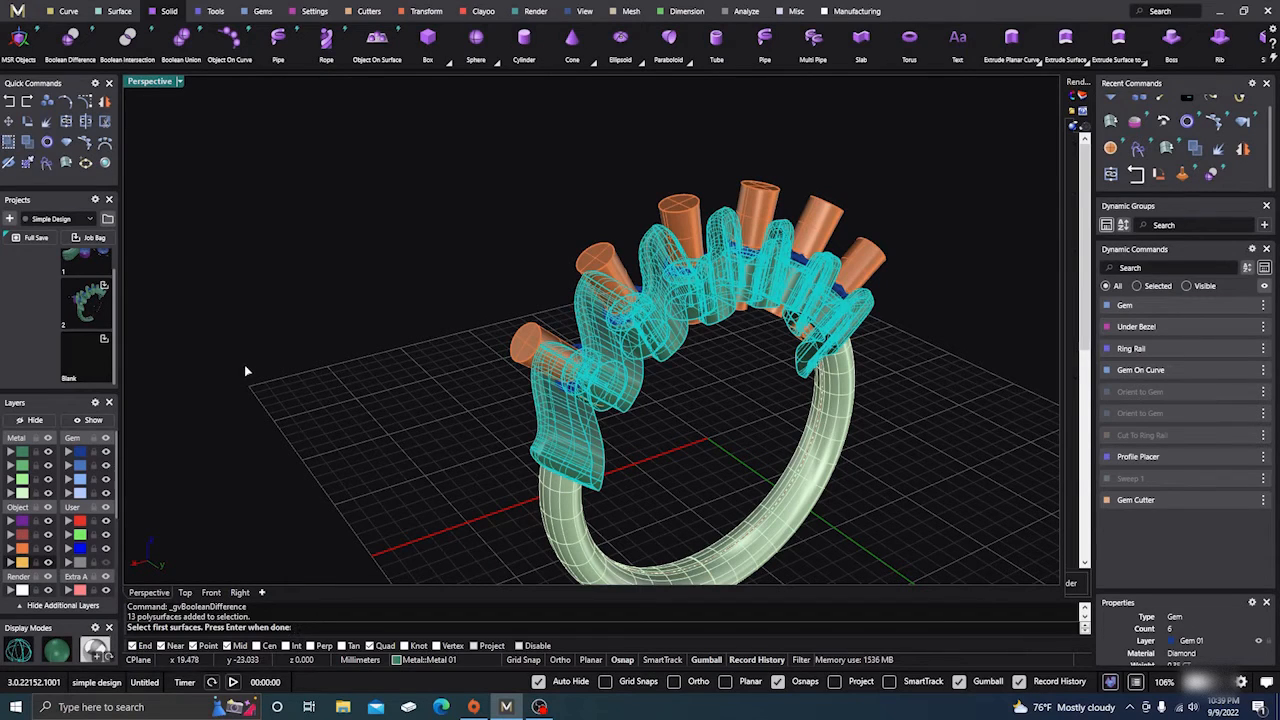
key(Return)
click(24, 548)
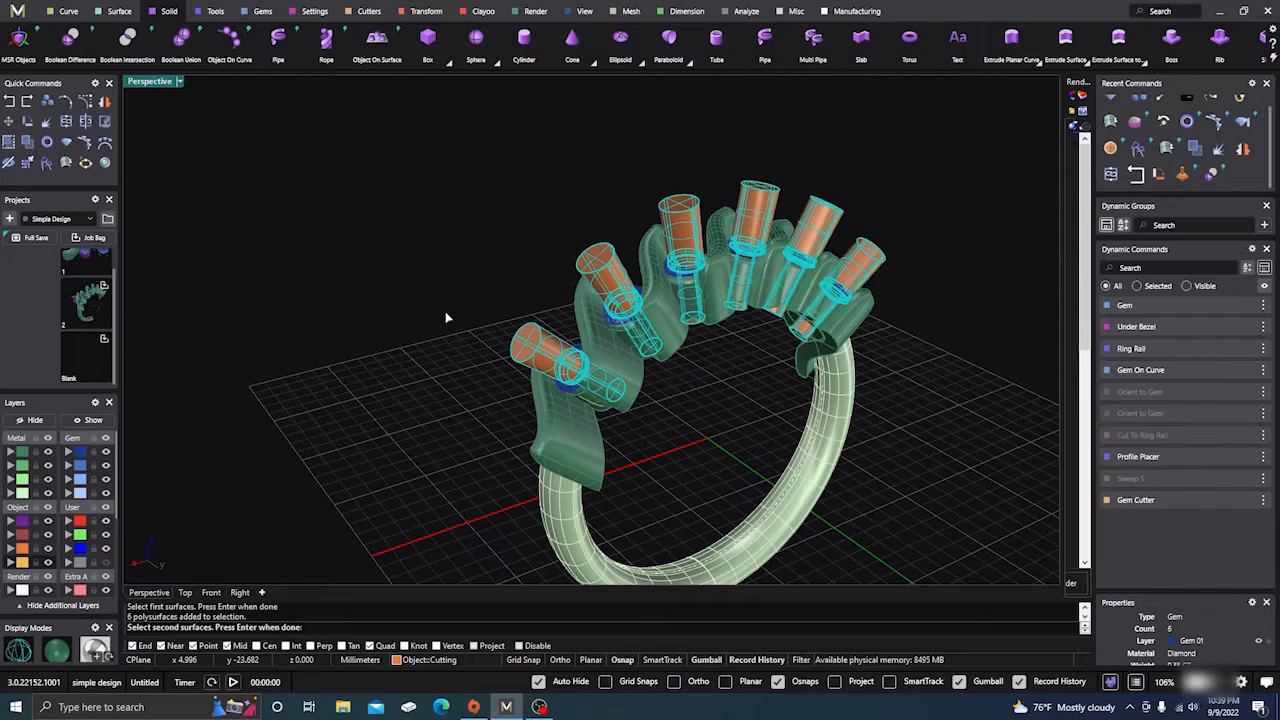
key(Return)
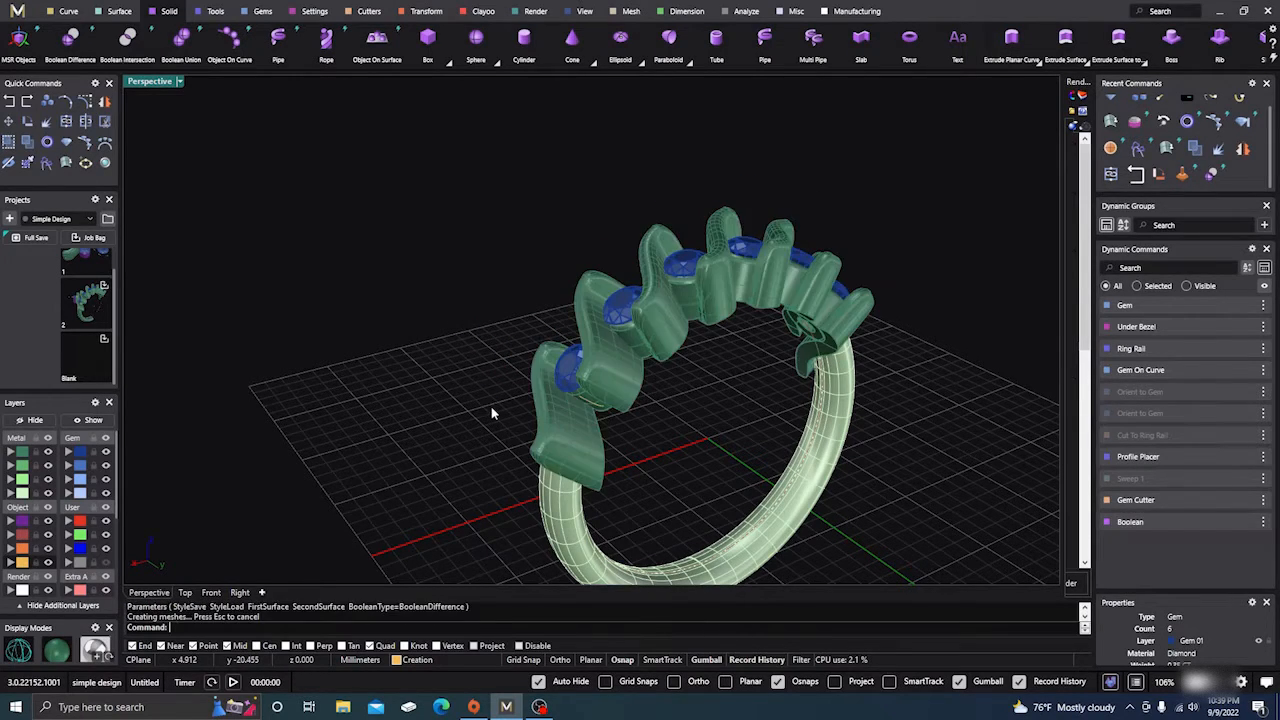
Orbit around the ring and select the settings to inspect the new gem seats
mouse_move(490, 421)
right_down()
mouse_move(391, 229)
mouse_move(340, 231)
mouse_move(329, 260)
mouse_move(276, 272)
mouse_move(451, 289)
mouse_move(489, 323)
mouse_move(503, 417)
mouse_move(497, 349)
mouse_move(410, 343)
mouse_move(486, 400)
right_up()
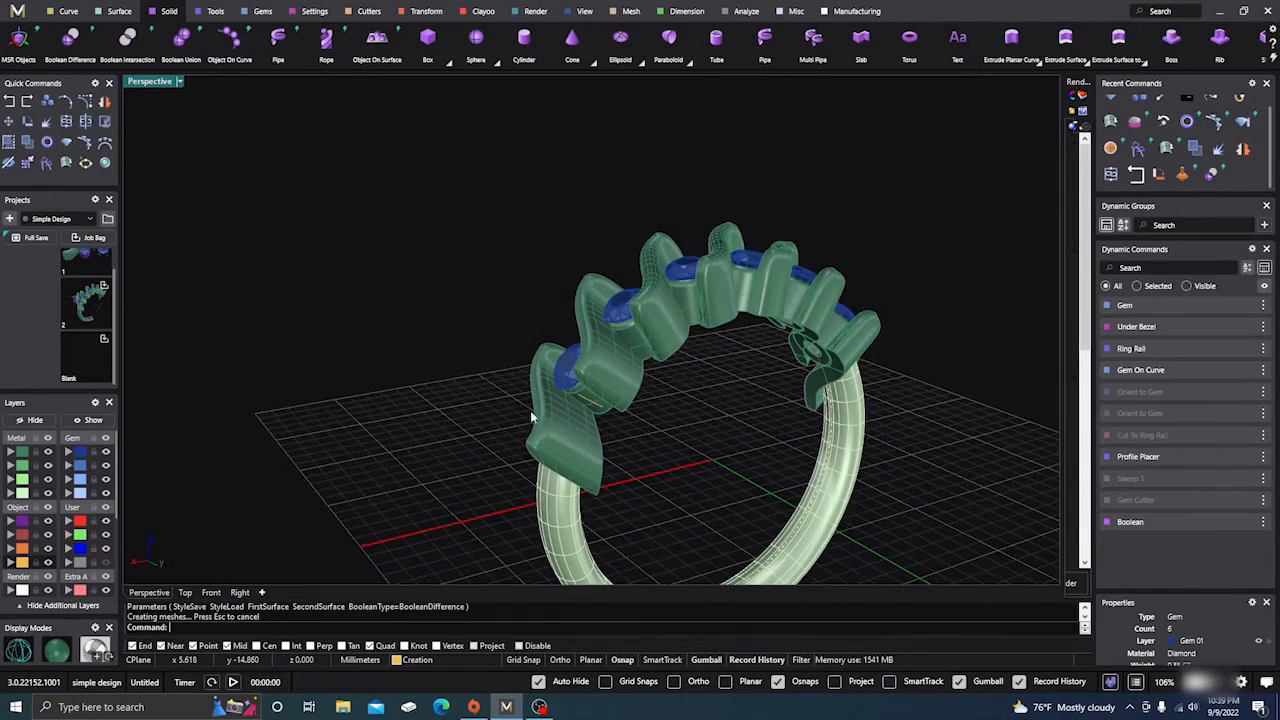
scroll(586, 408, up, 3)
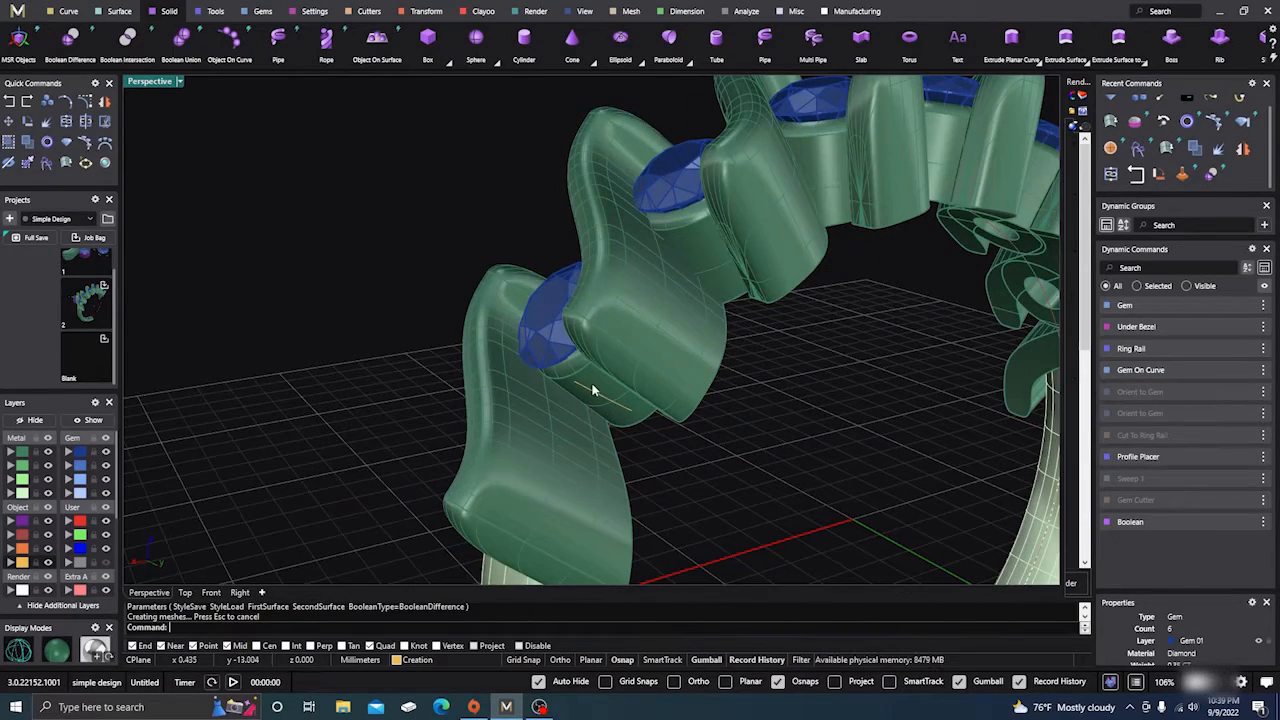
click(587, 383)
scroll(321, 256, down, 5)
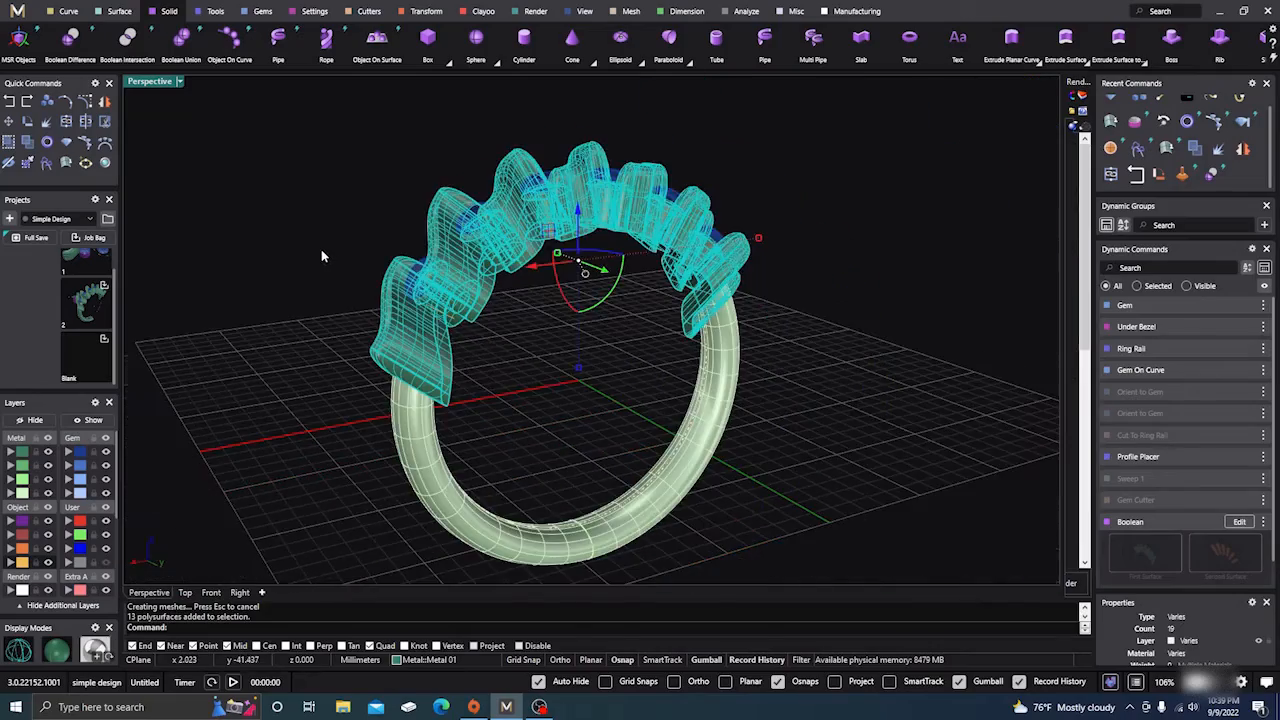
right_drag(655, 379, 571, 373)
click(592, 386)
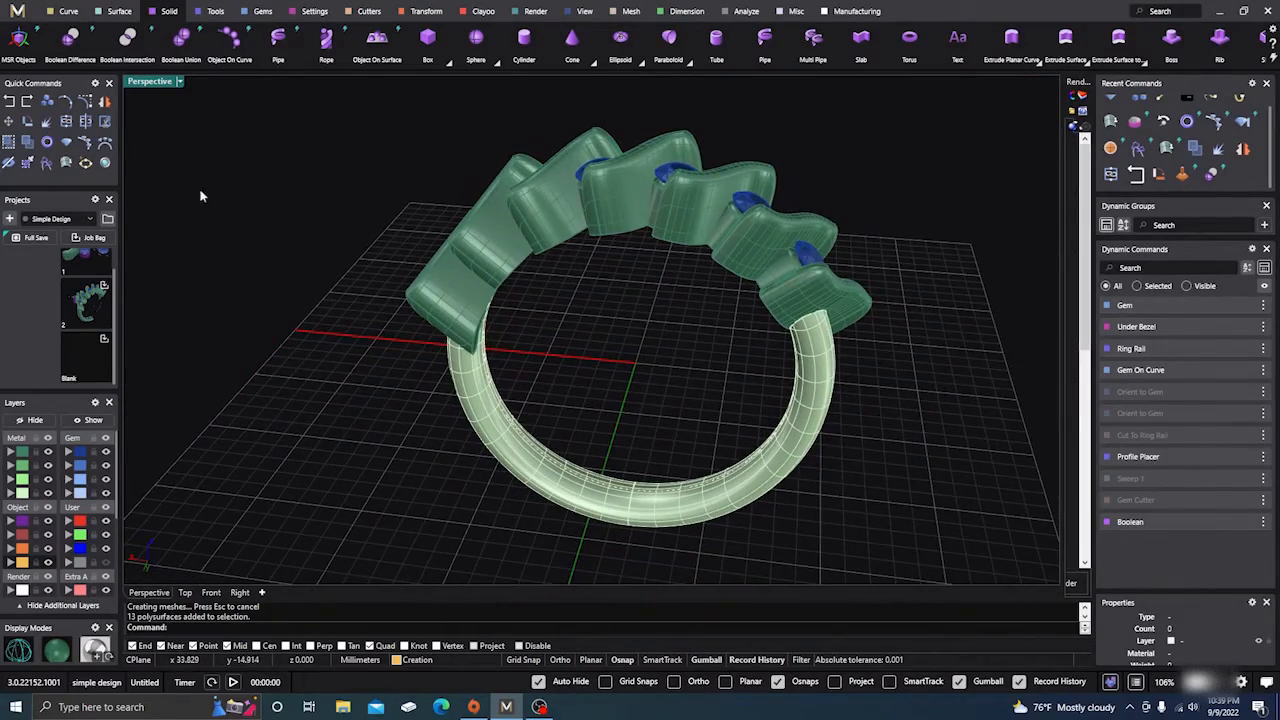
Begin a Boolean Union on the two shank halves, then abandon it in favour of Join
click(183, 52)
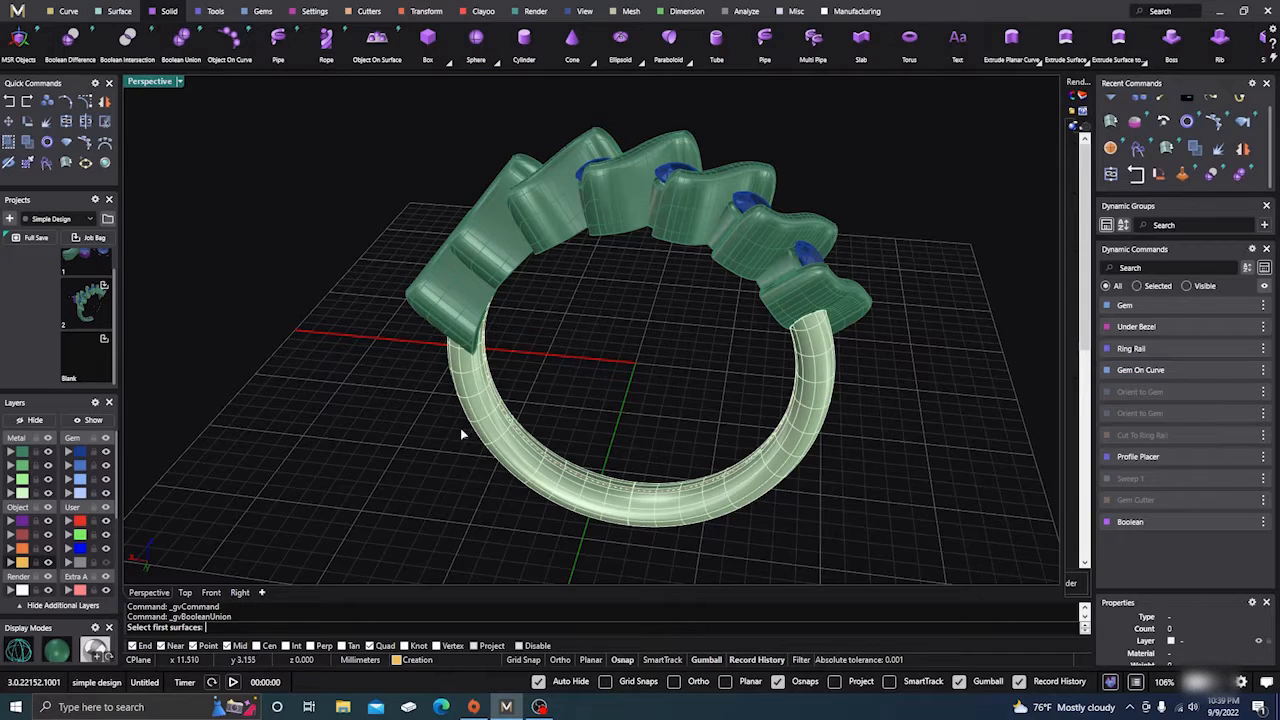
click(505, 432)
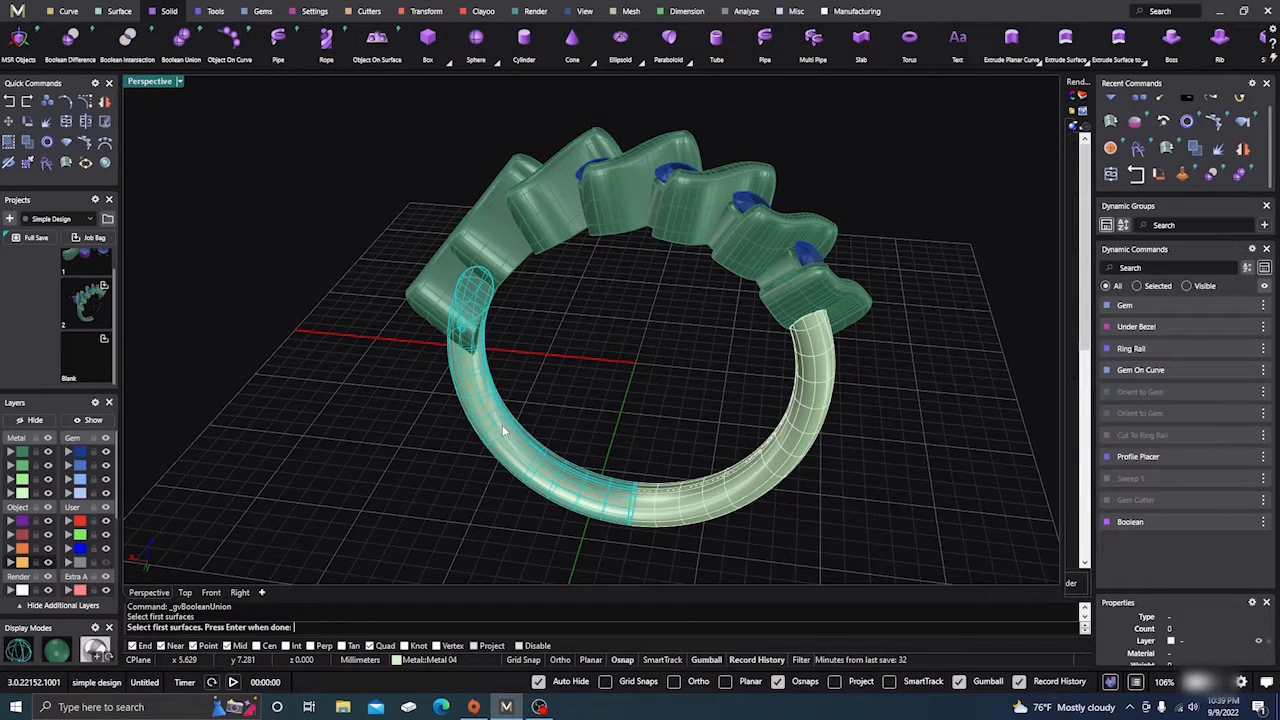
key(Return)
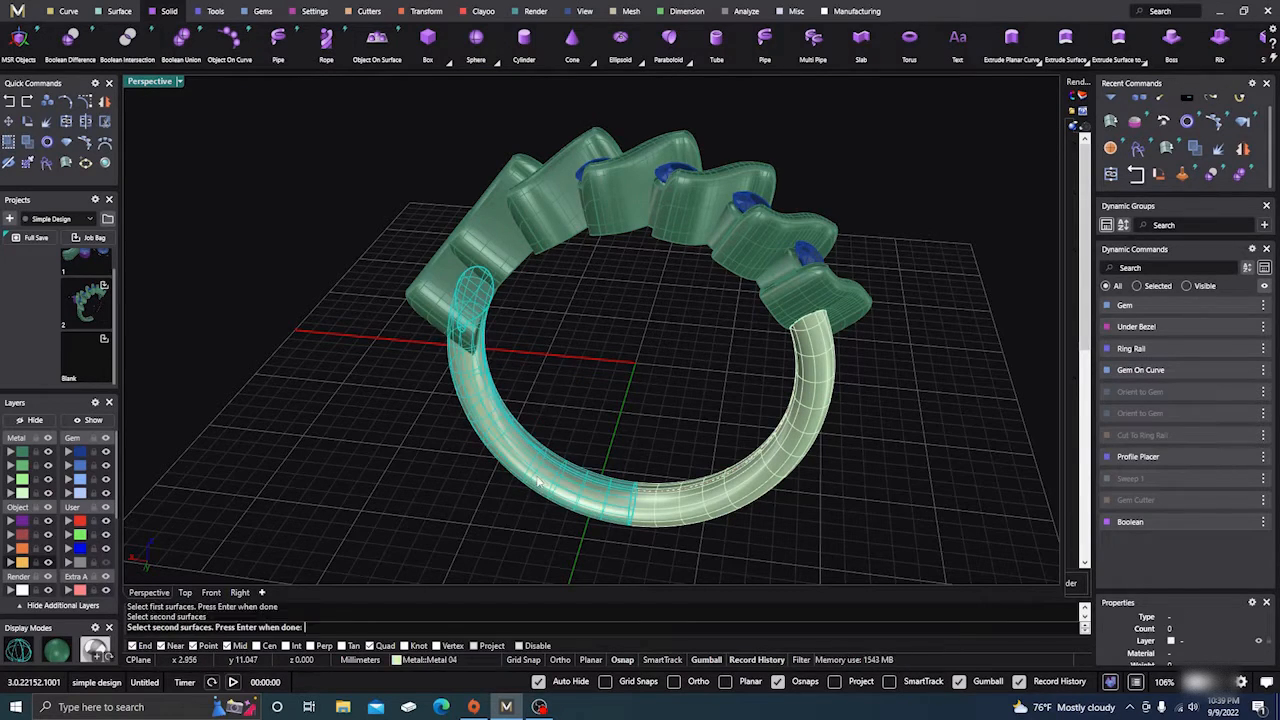
click(683, 512)
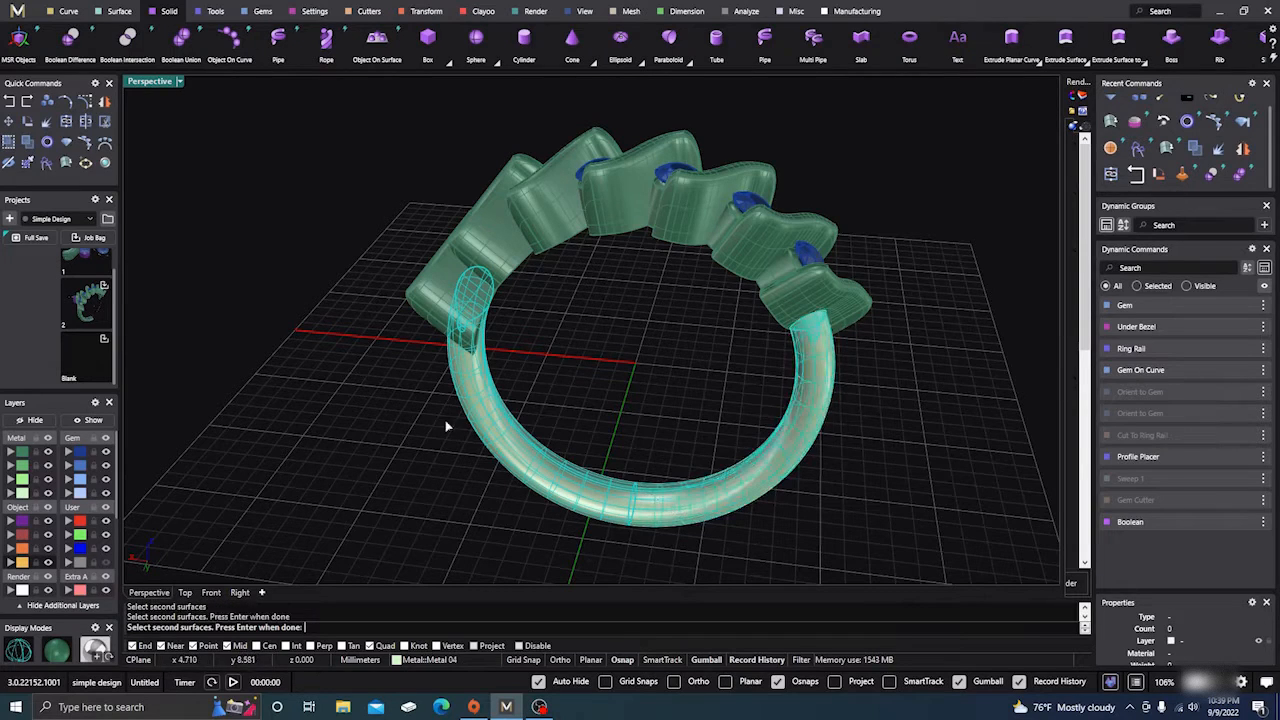
click(88, 129)
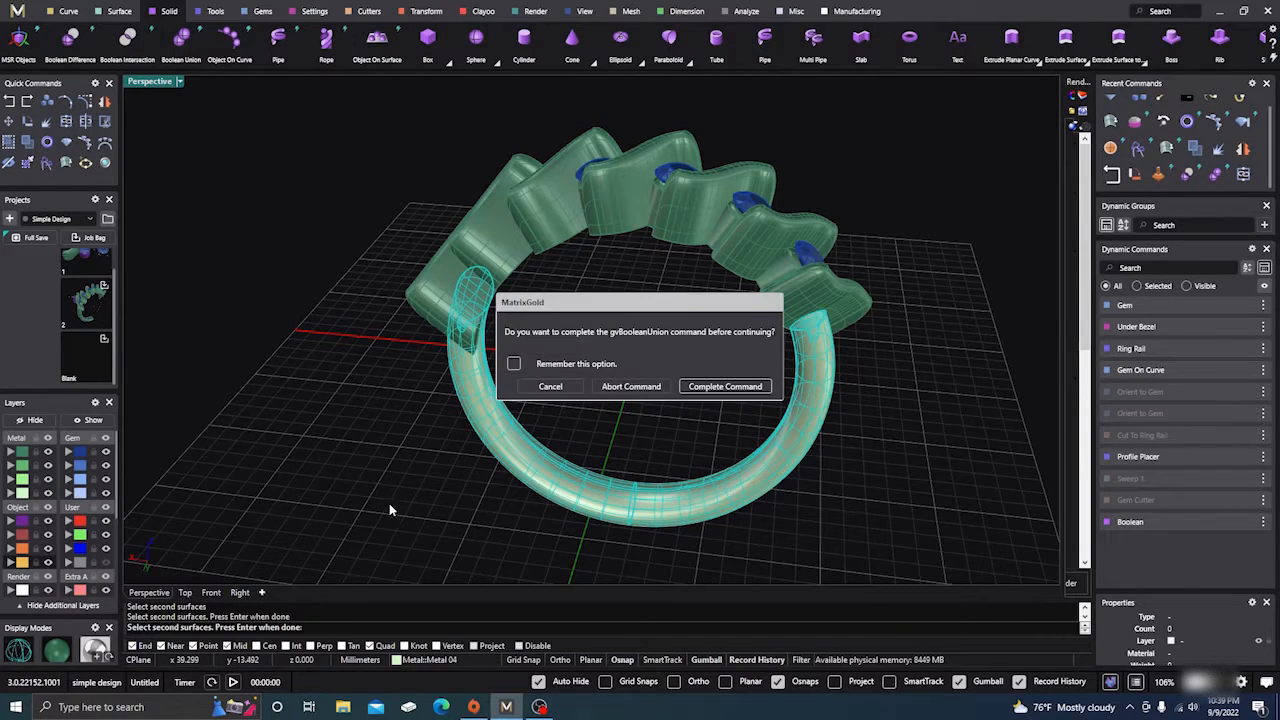
click(712, 393)
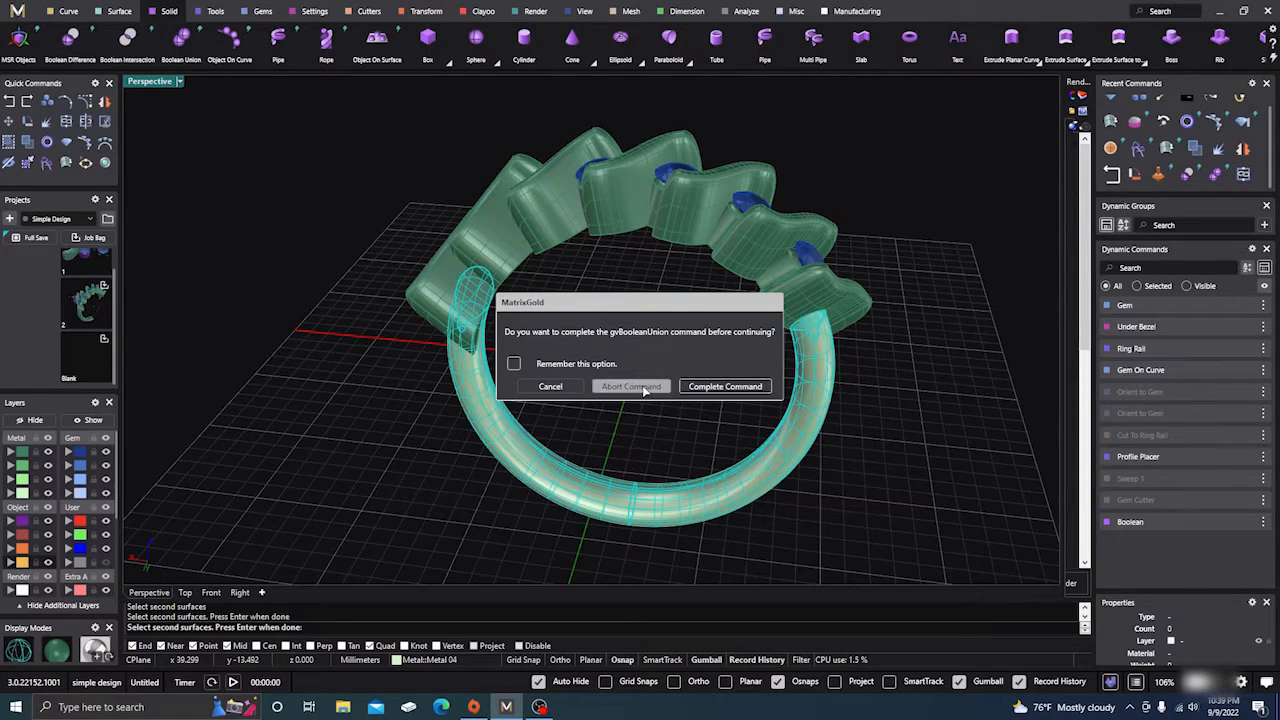
click(644, 388)
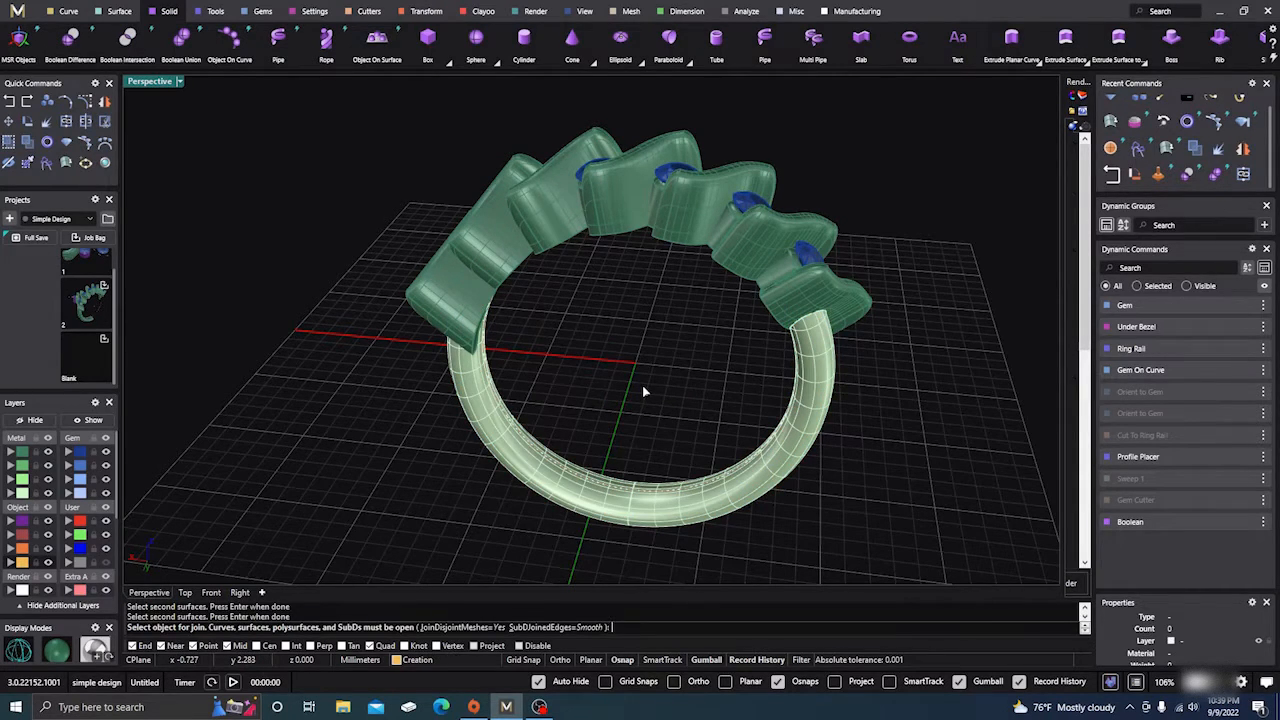
Join the left and right shank halves into one closed polysurface, dismissing the History Warning
click(600, 505)
click(699, 512)
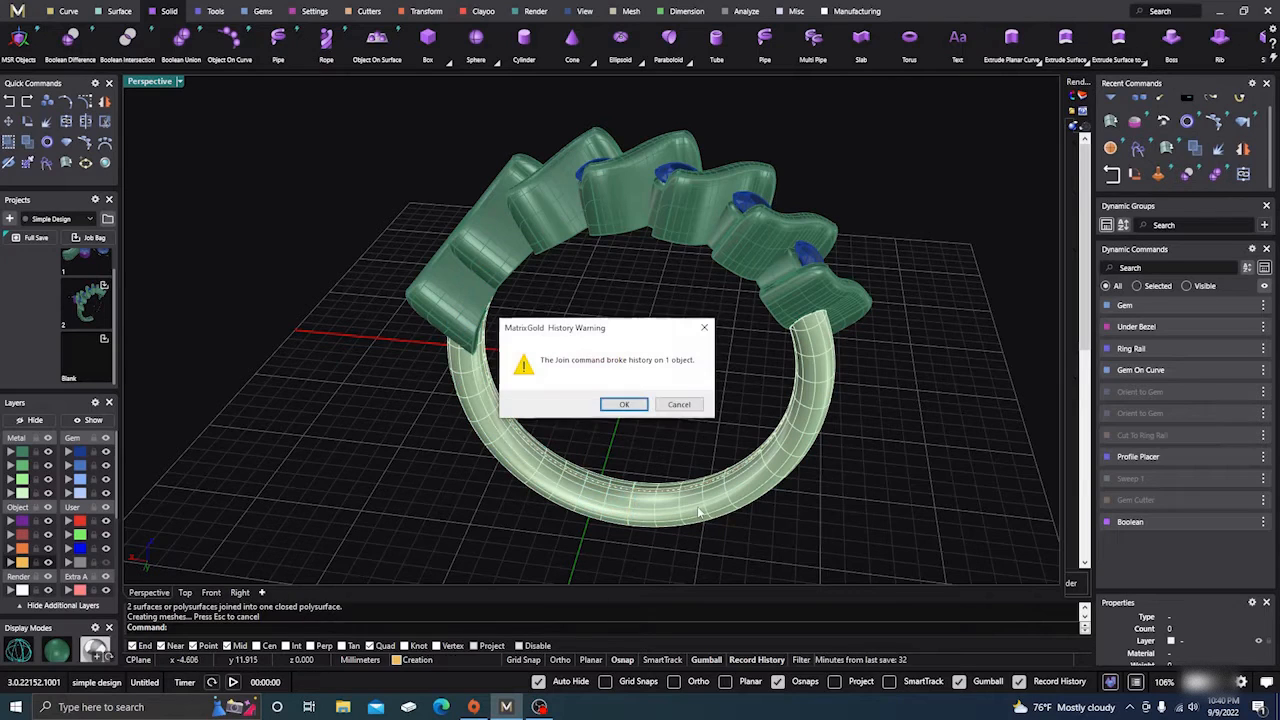
click(626, 405)
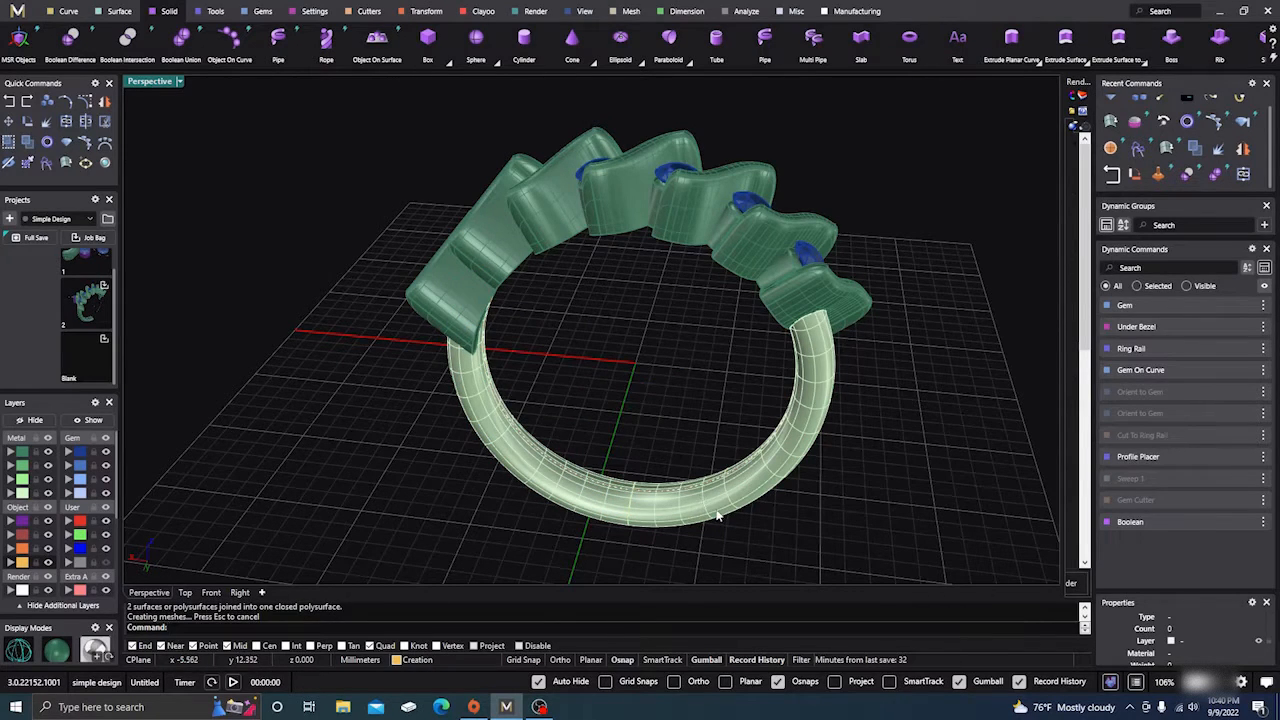
click(717, 515)
click(853, 470)
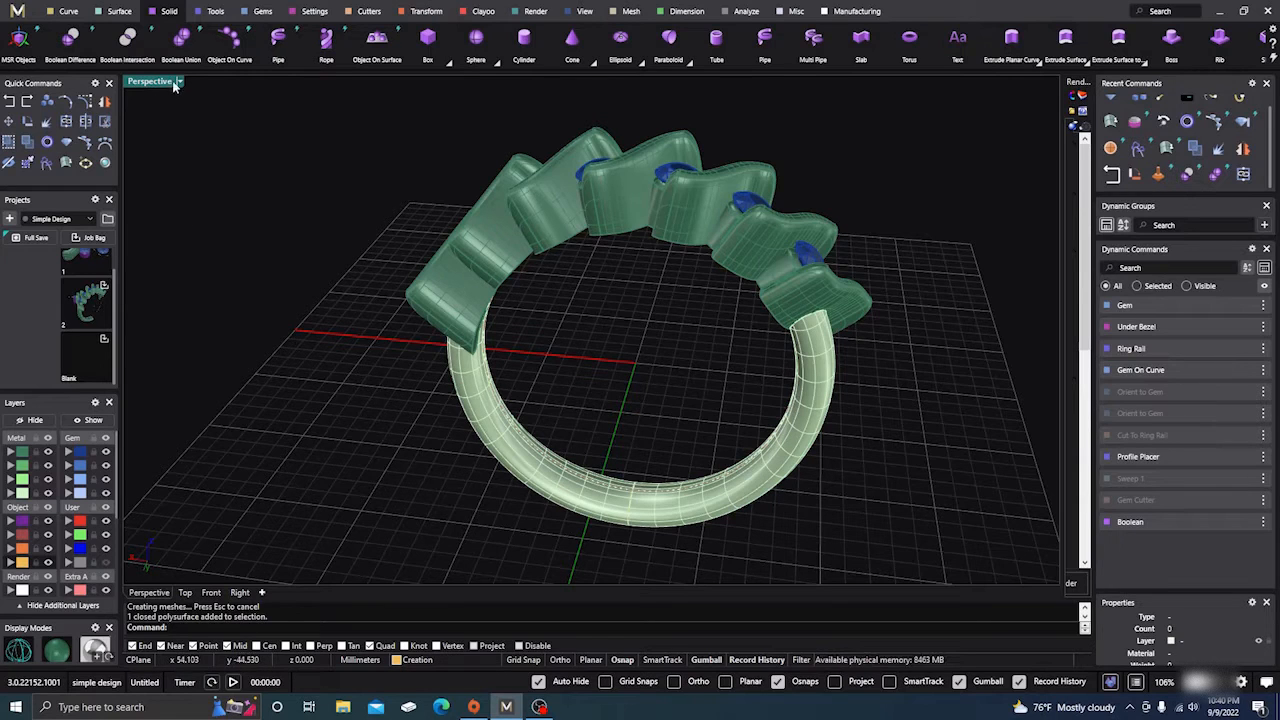
right_drag(309, 418, 207, 120)
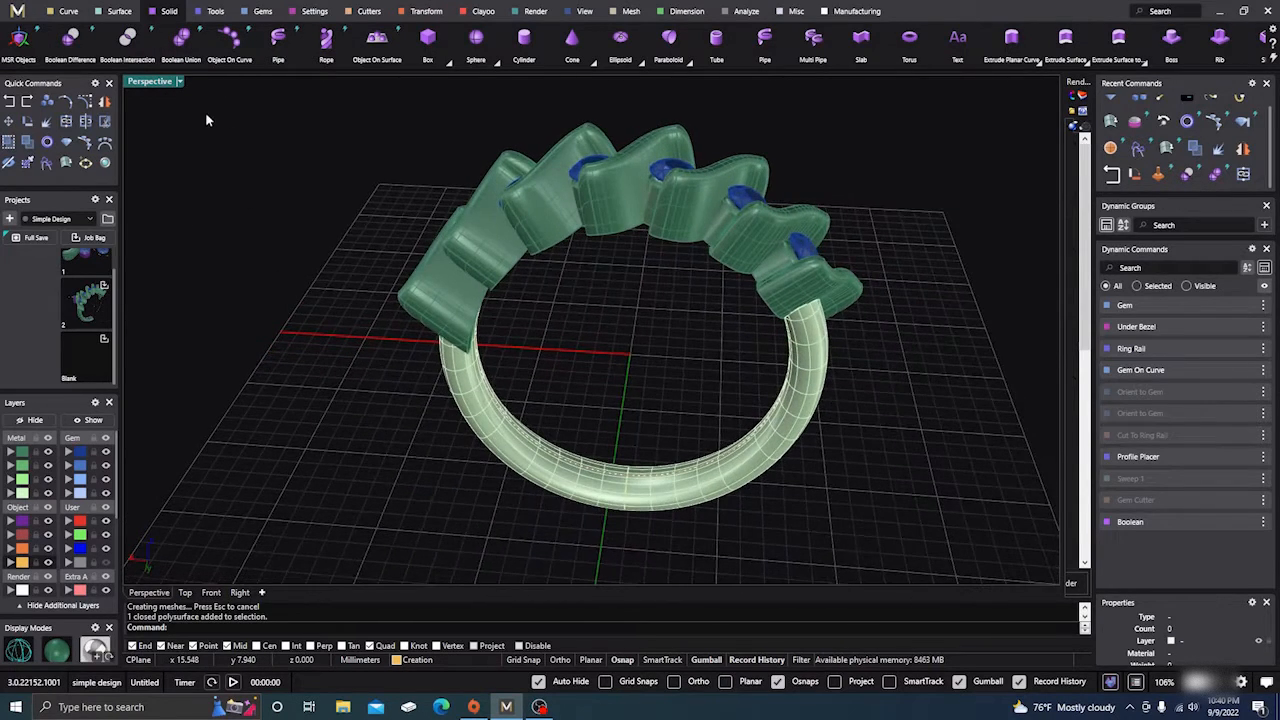
Boolean Union the round shank with the Boolean02 wave settings into one metal body
click(181, 60)
click(513, 462)
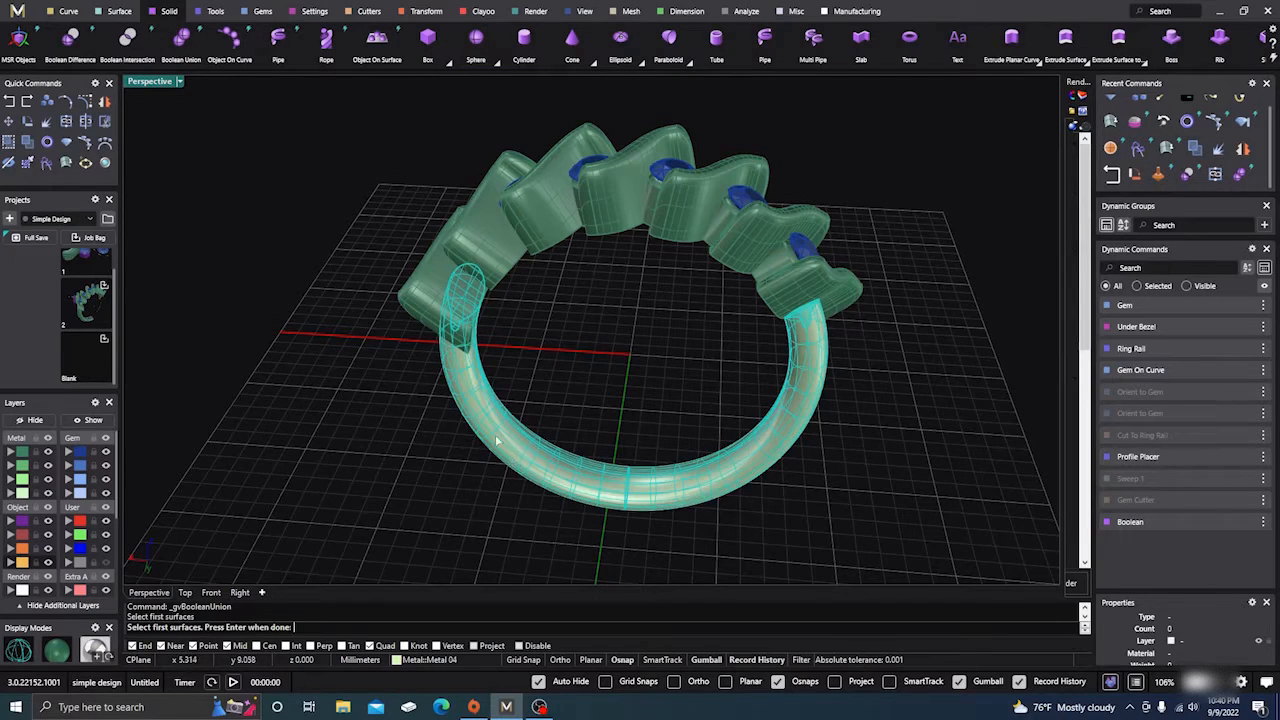
key(Return)
click(428, 306)
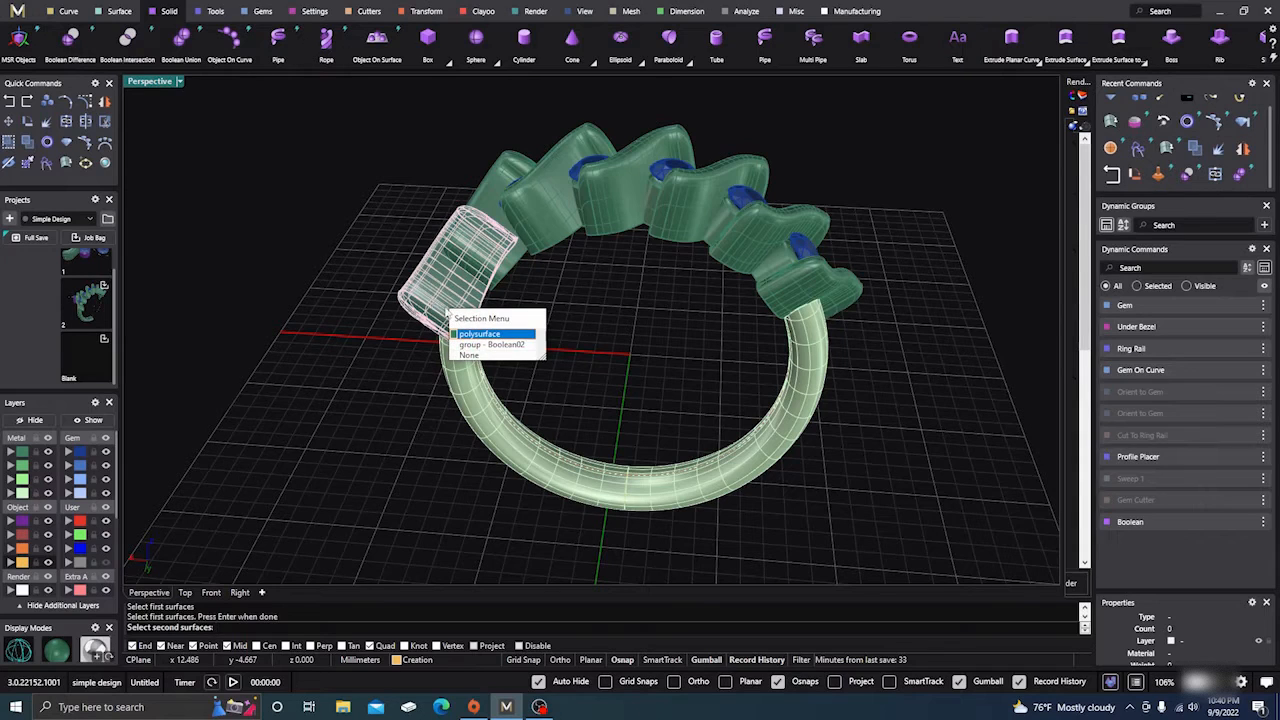
click(512, 346)
right_click(629, 370)
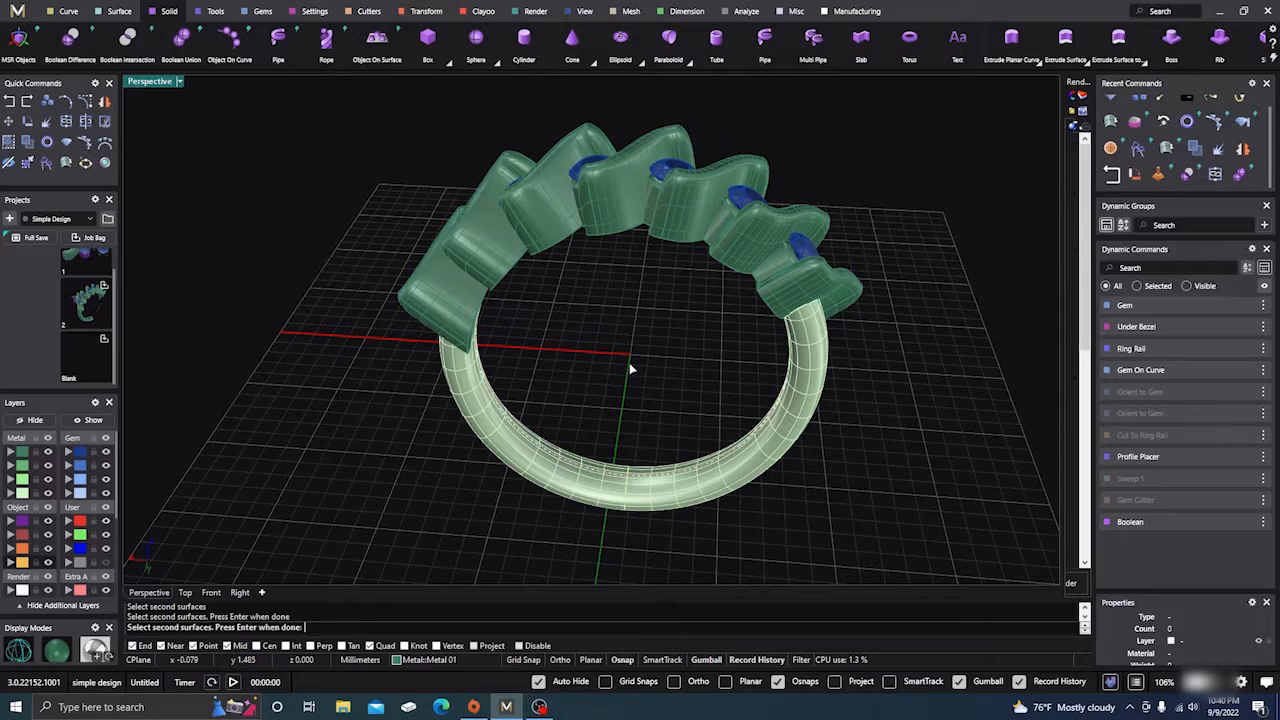
right_click(630, 370)
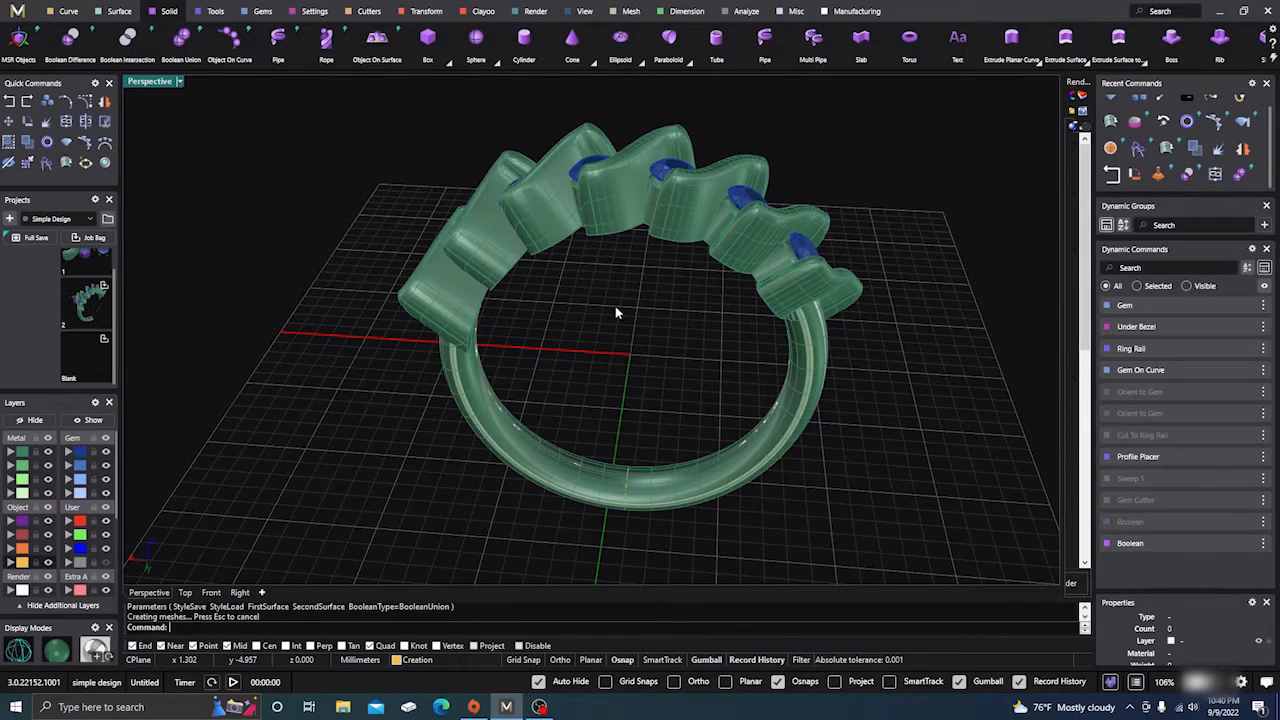
Pick the shank polysurface from the overlapping candidates and put it on layer Metal 04
click(618, 236)
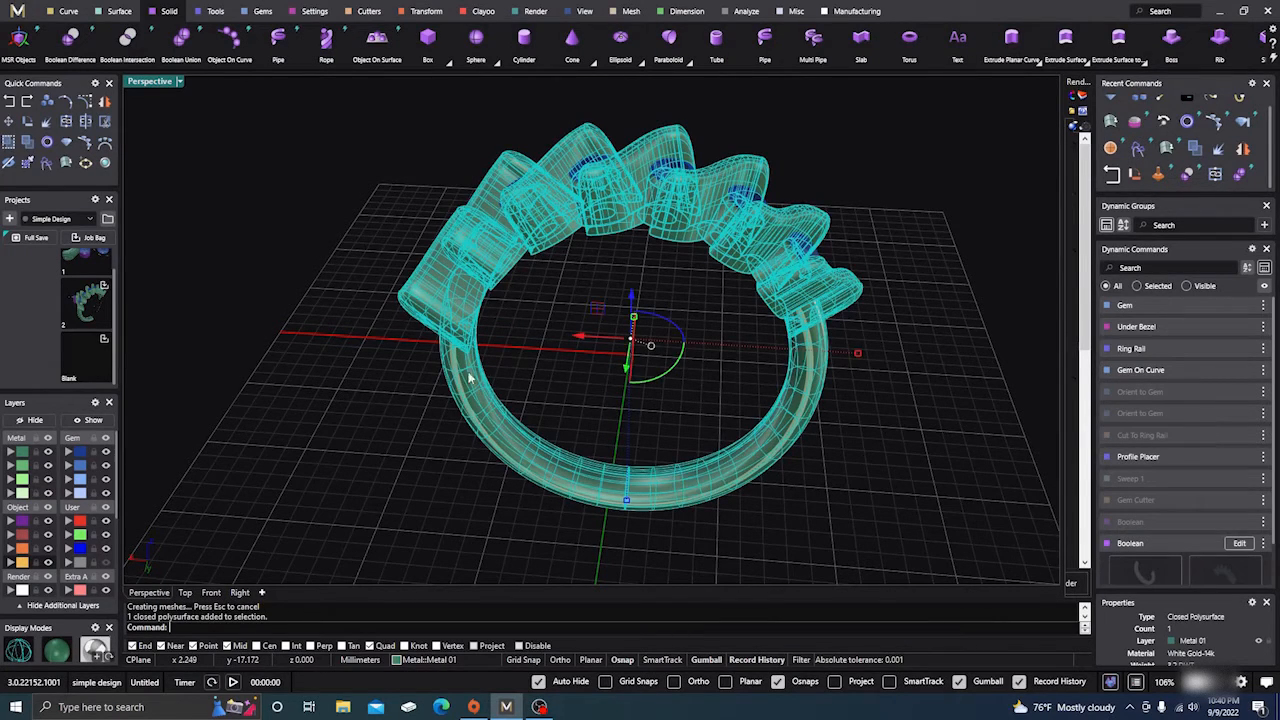
right_drag(470, 378, 443, 485)
click(367, 448)
click(509, 380)
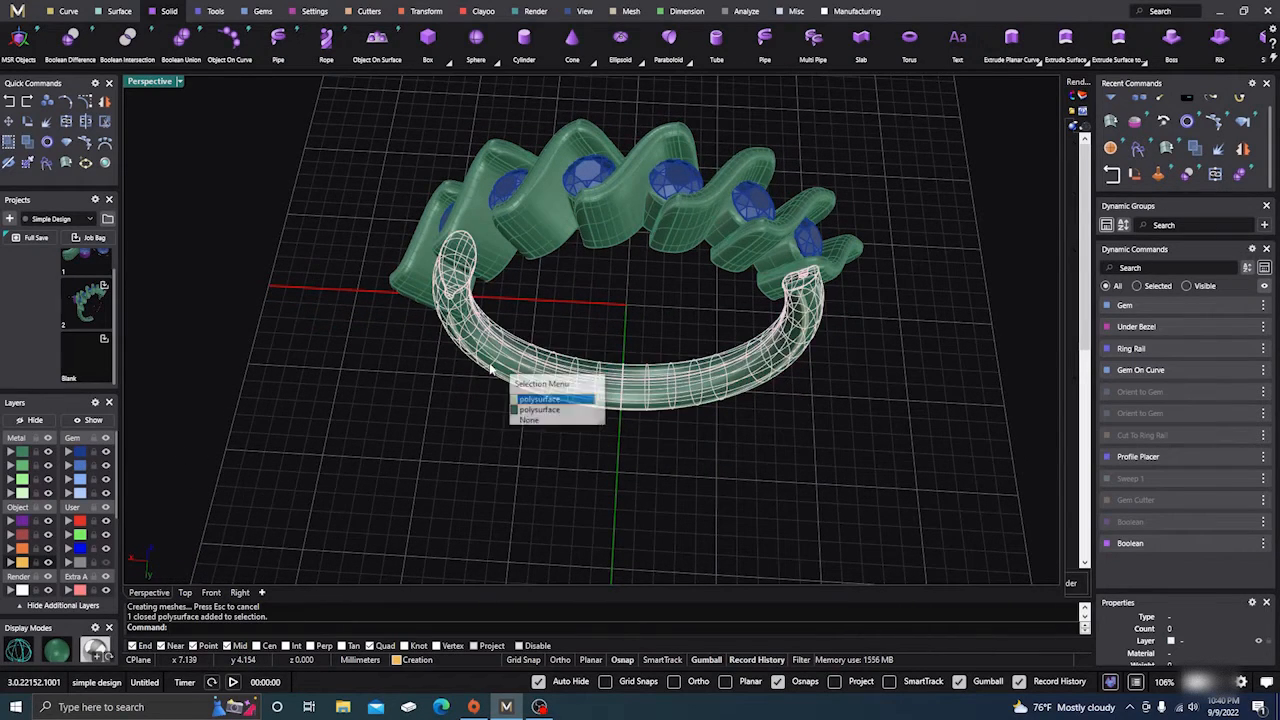
click(545, 400)
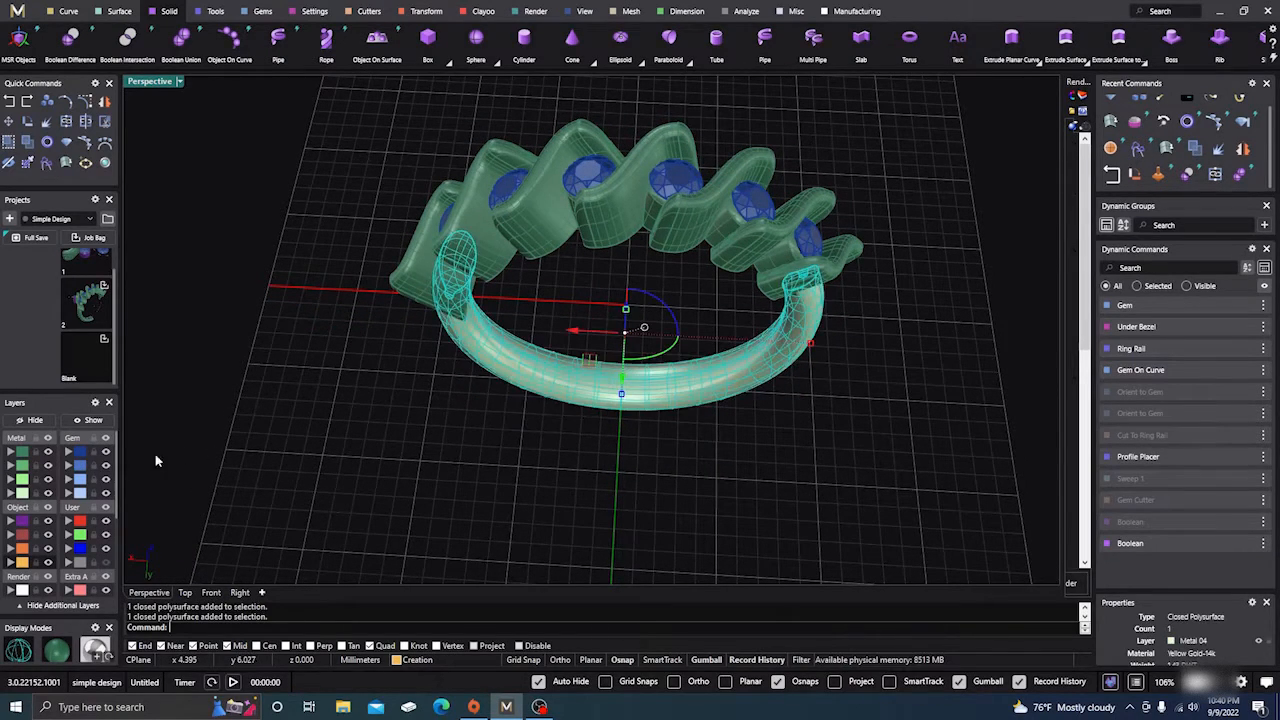
click(12, 495)
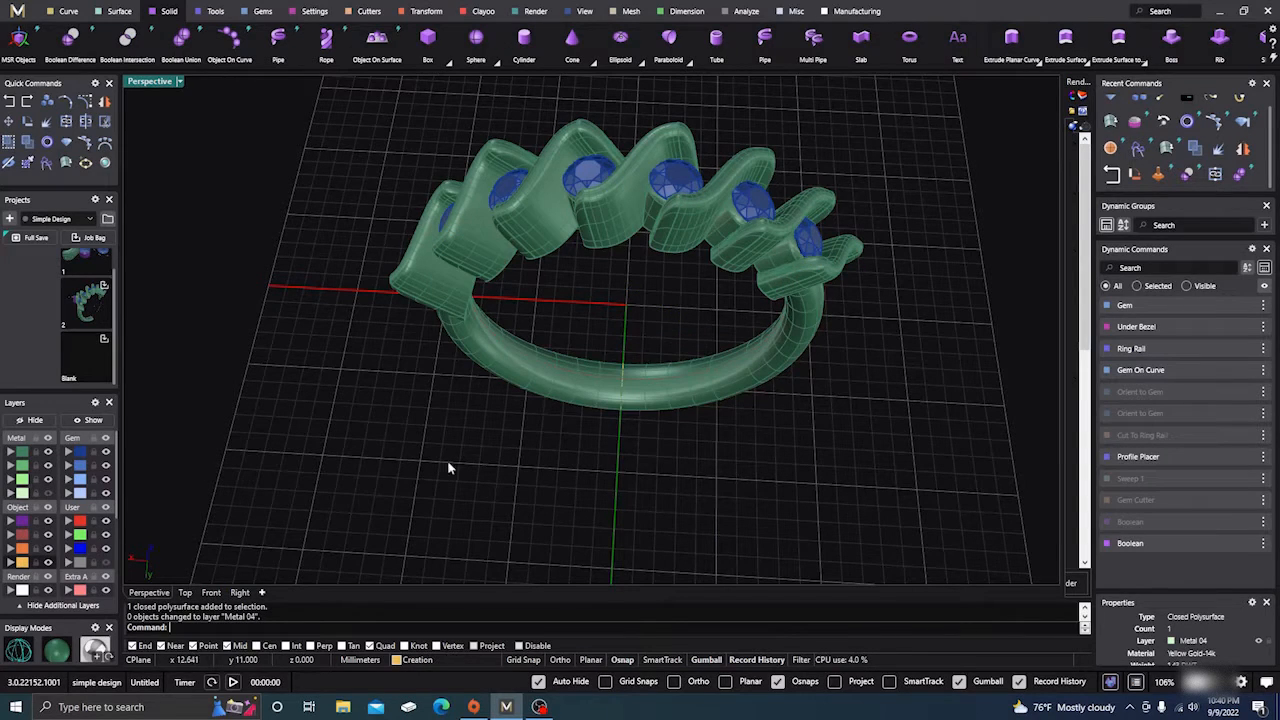
Select and deselect the finished ring while orbiting to inspect it
click(574, 390)
click(524, 286)
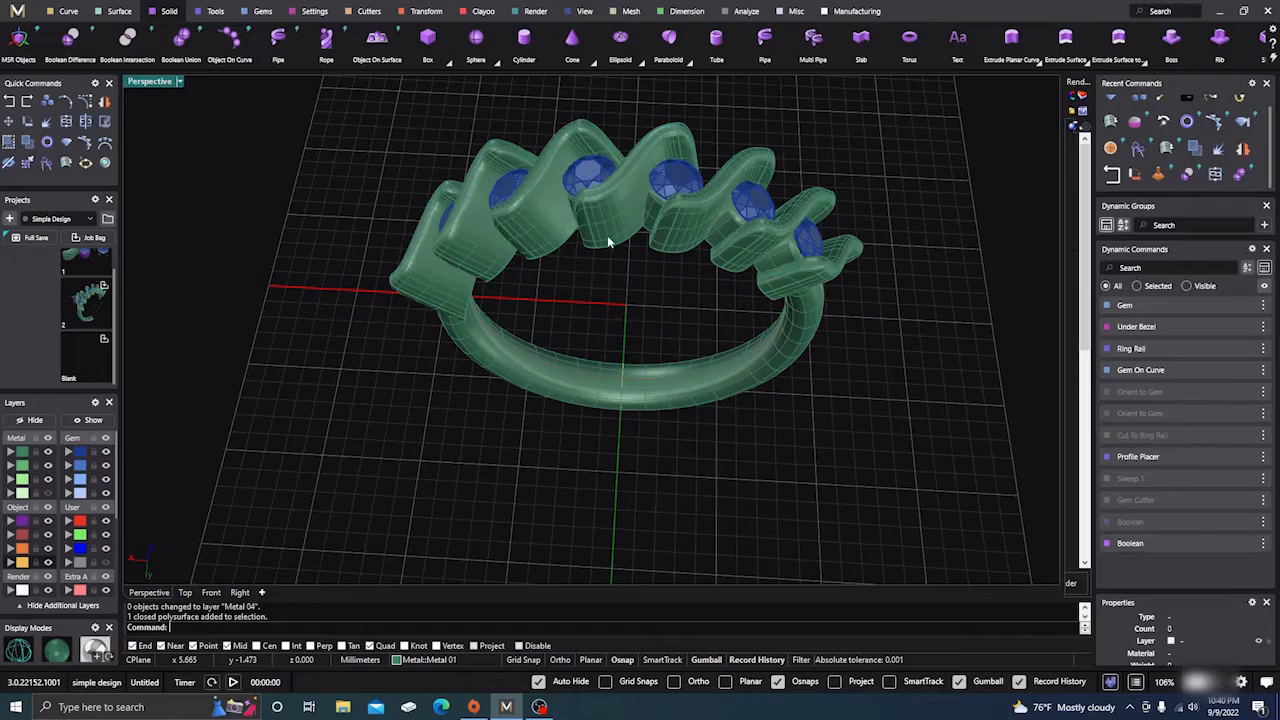
click(608, 241)
click(495, 468)
right_drag(495, 468, 458, 525)
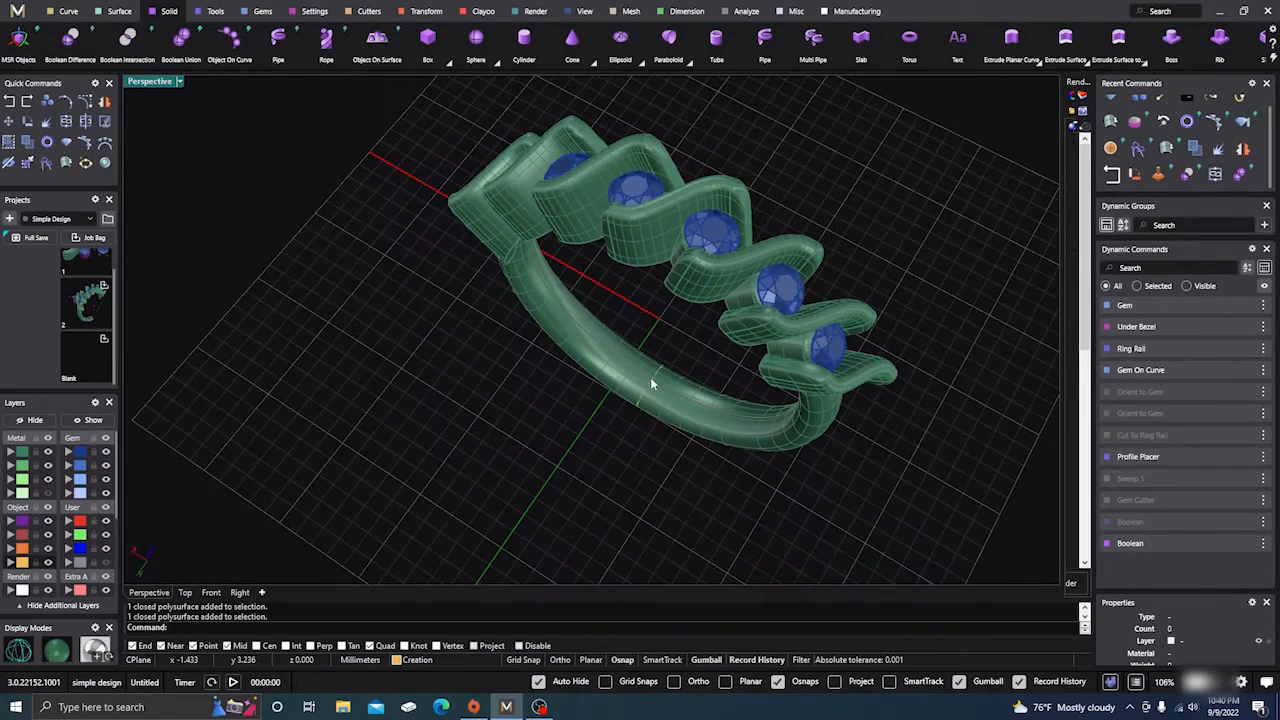
Select the ring and show it with solid shading
click(676, 421)
scroll(372, 474, down, 4)
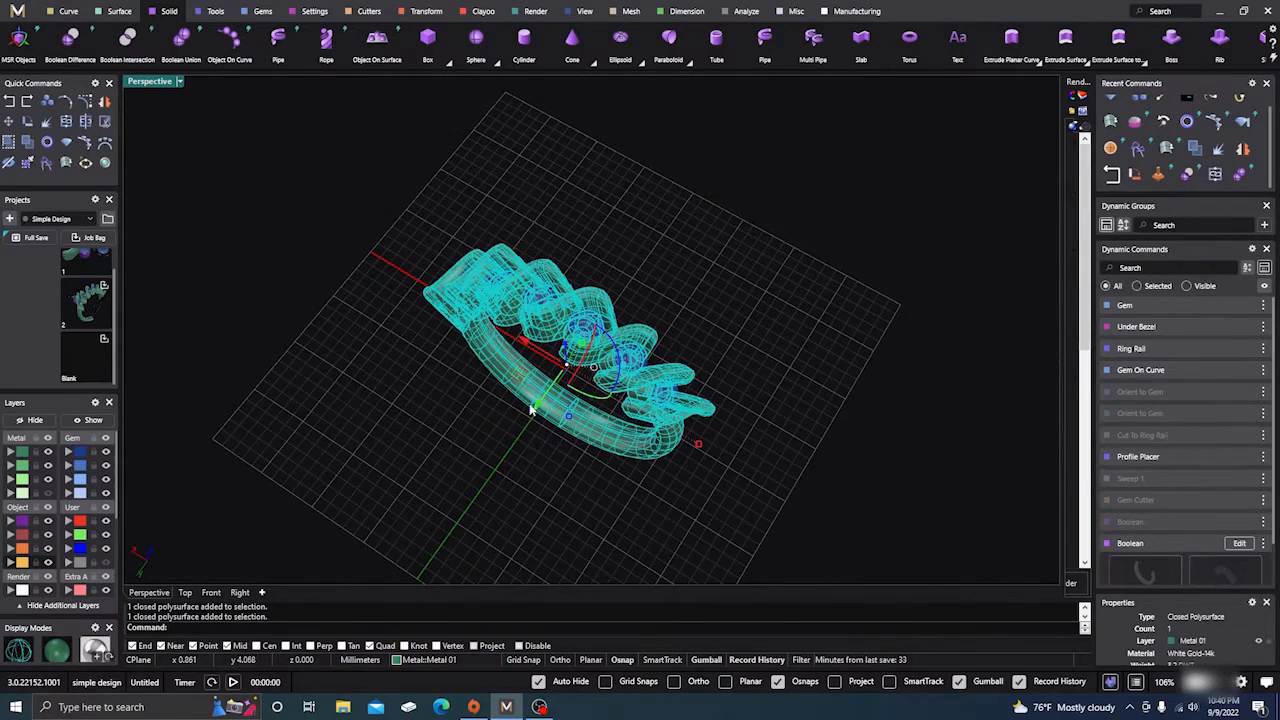
key(ctrl+alt+s)
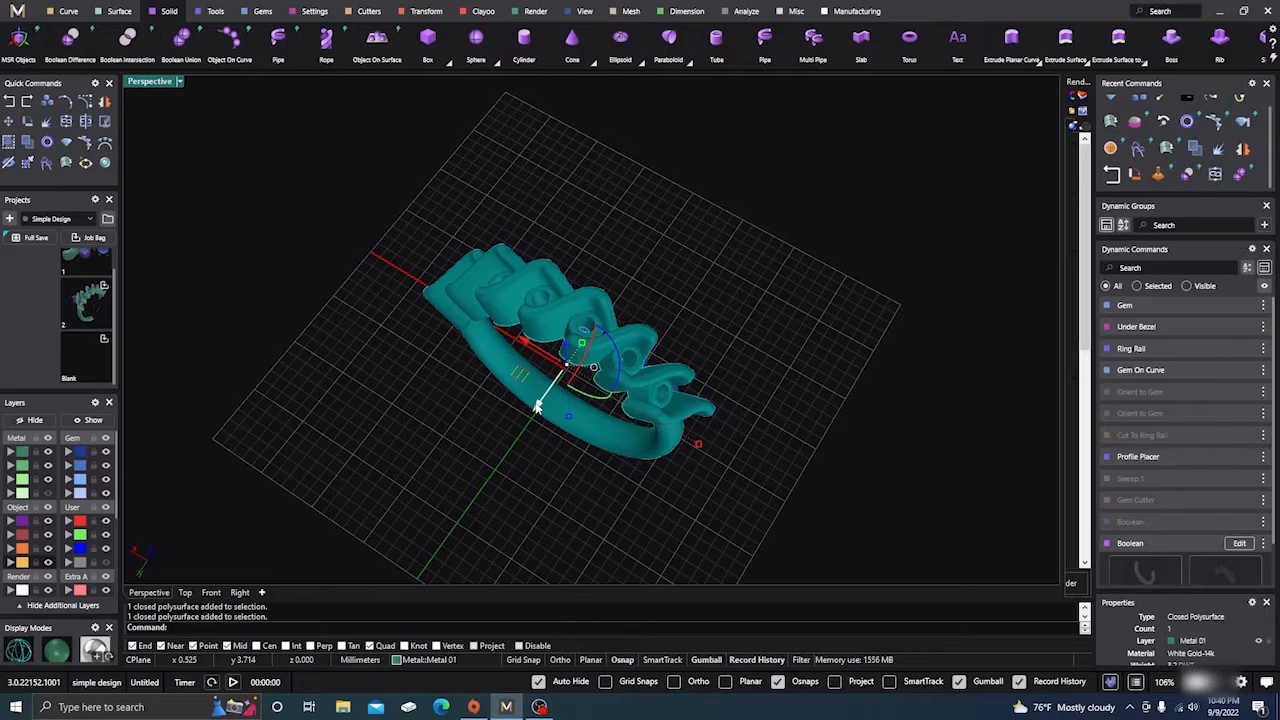
Undo the accidental gumball move of the ring and the gvBooleanUnion
alt+drag(563, 405, 690, 232)
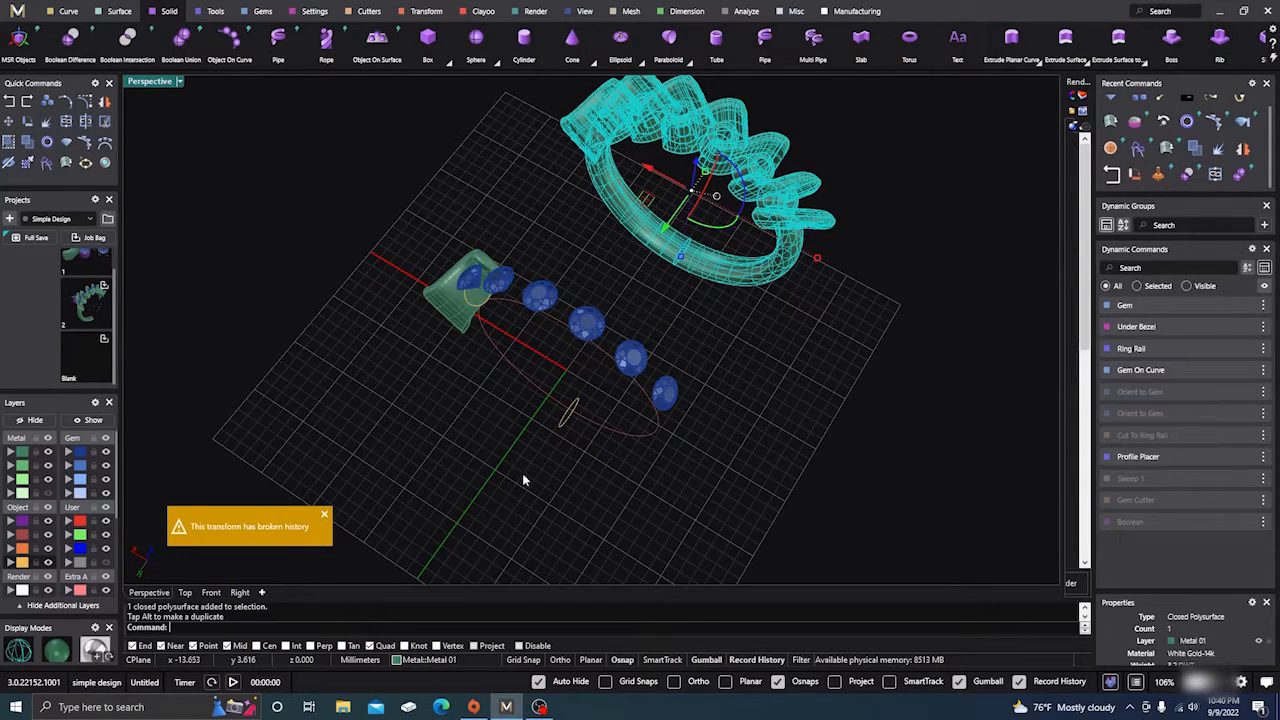
right_drag(523, 480, 611, 437)
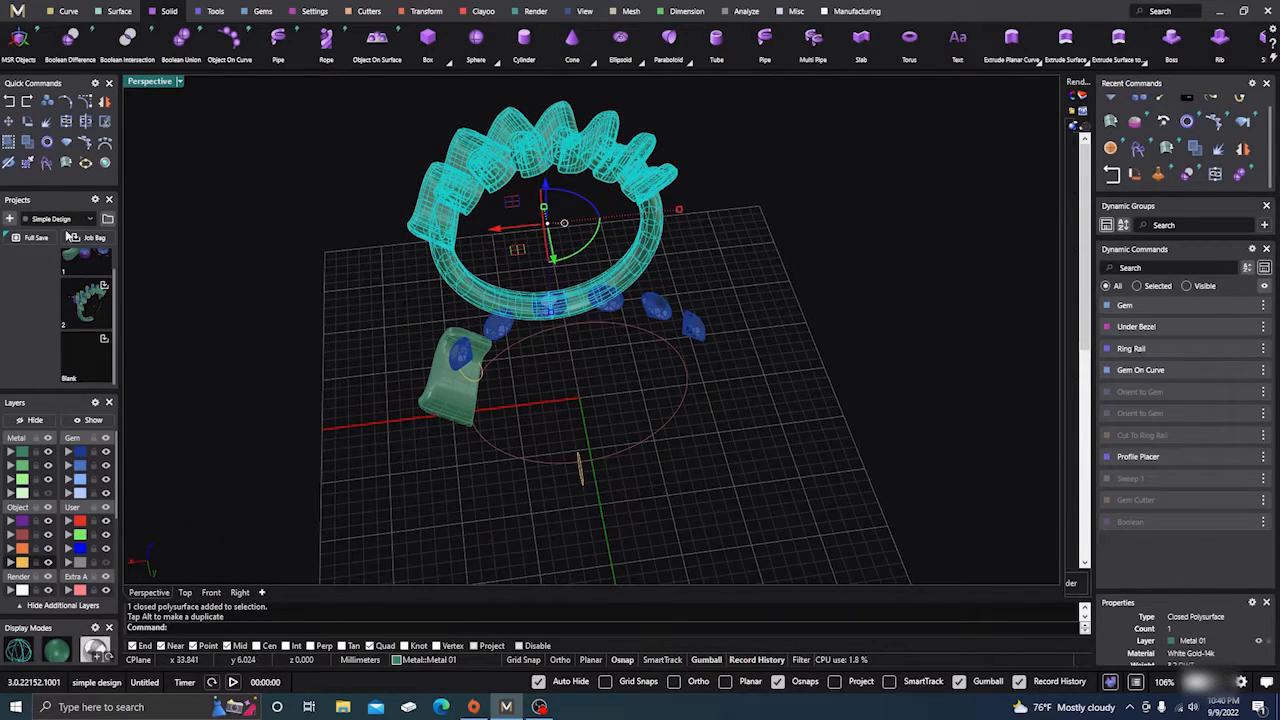
click(10, 104)
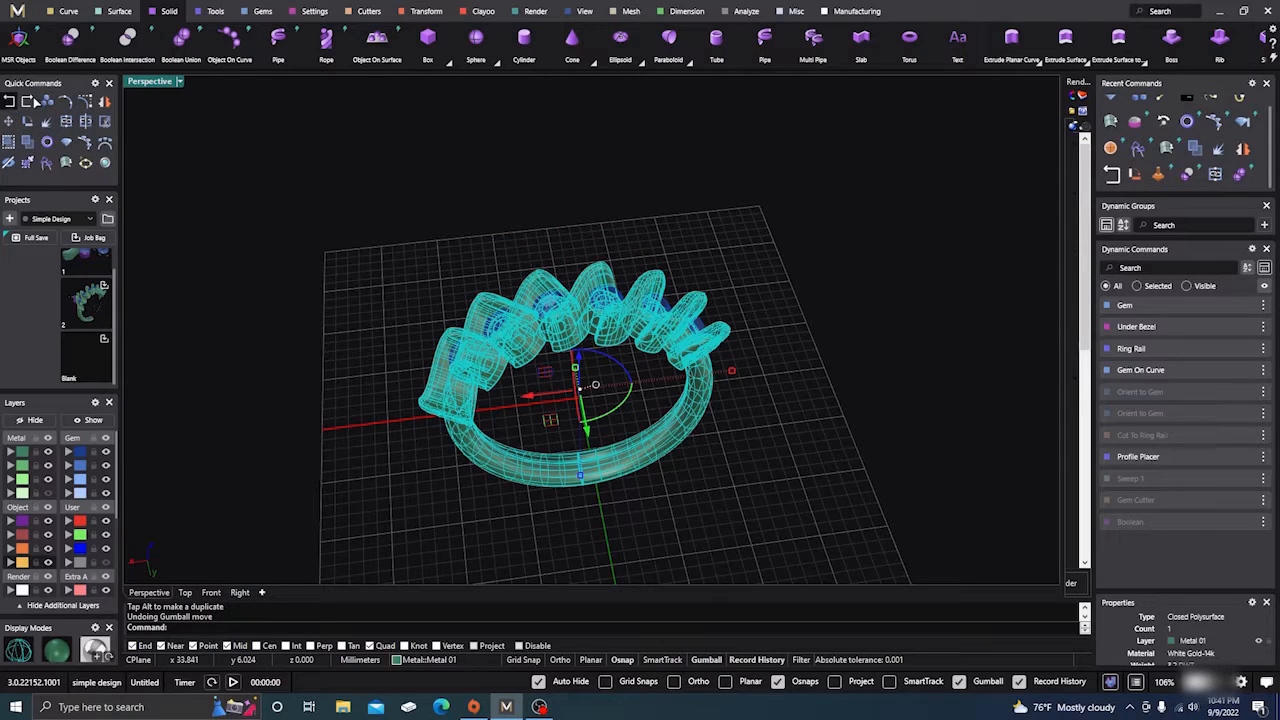
key(ctrl+z)
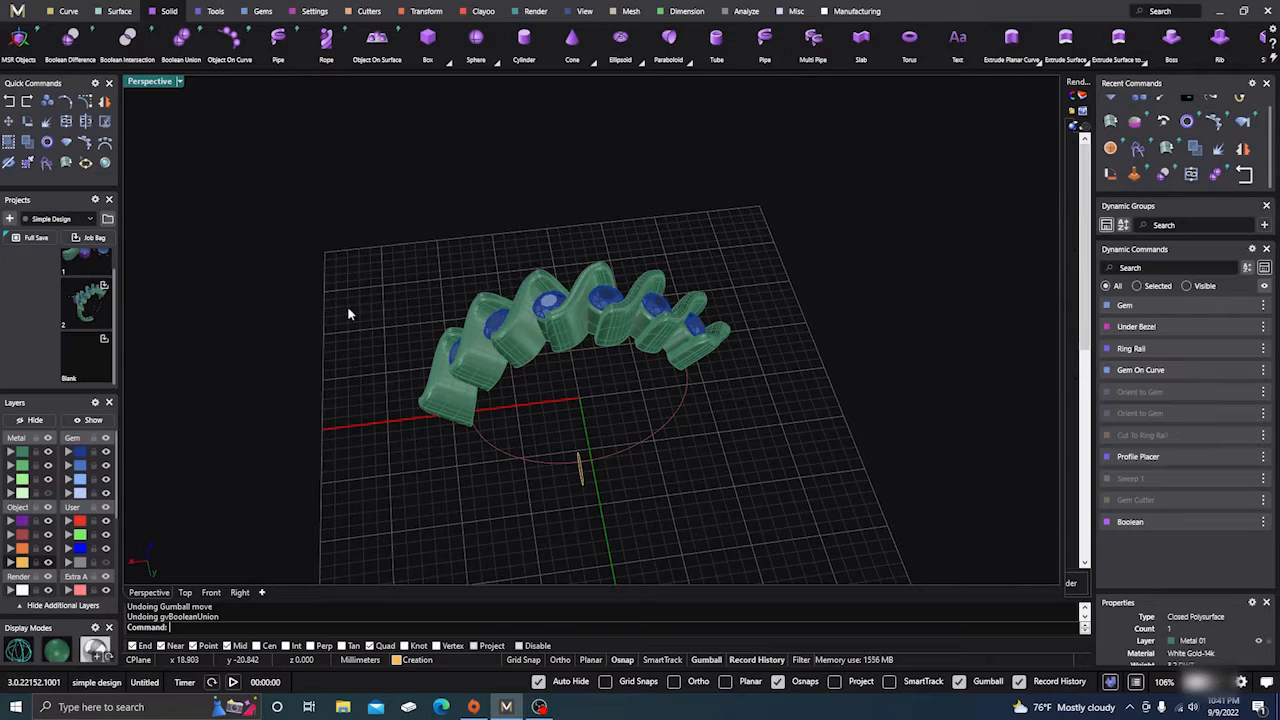
Turn on the ring rail layer and redo the boolean union of shank and settings
click(47, 494)
click(484, 465)
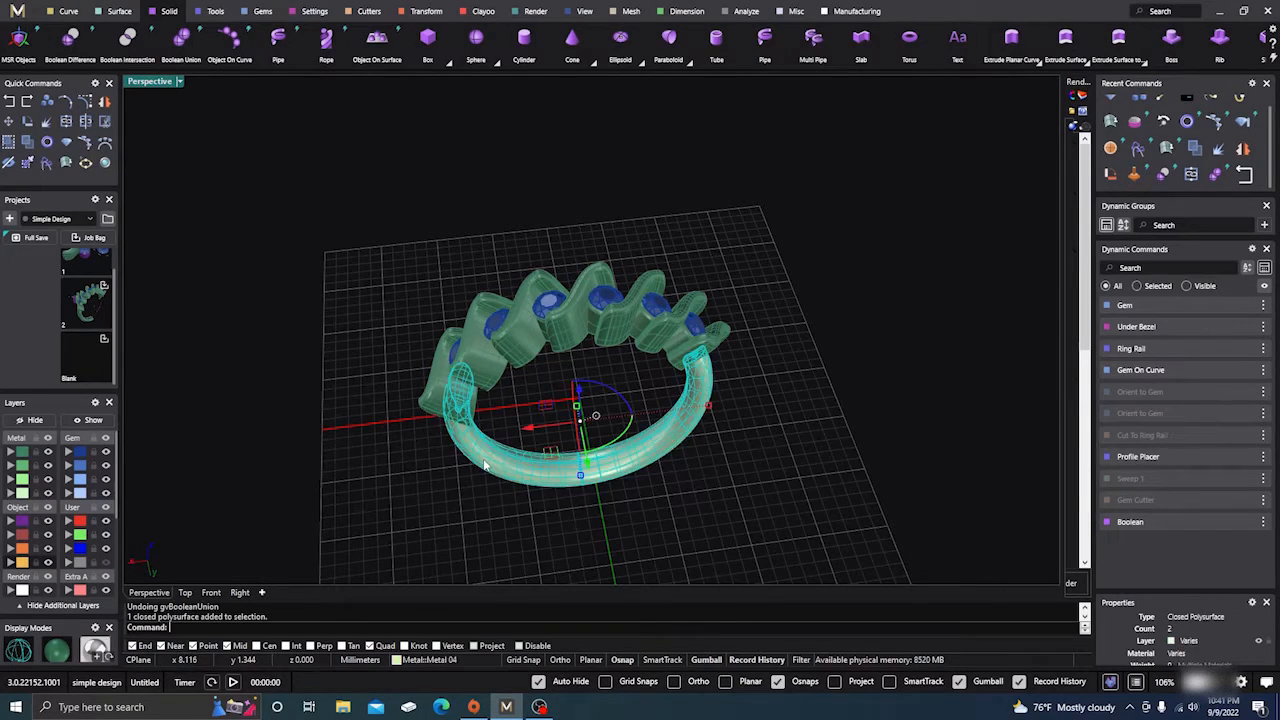
click(28, 103)
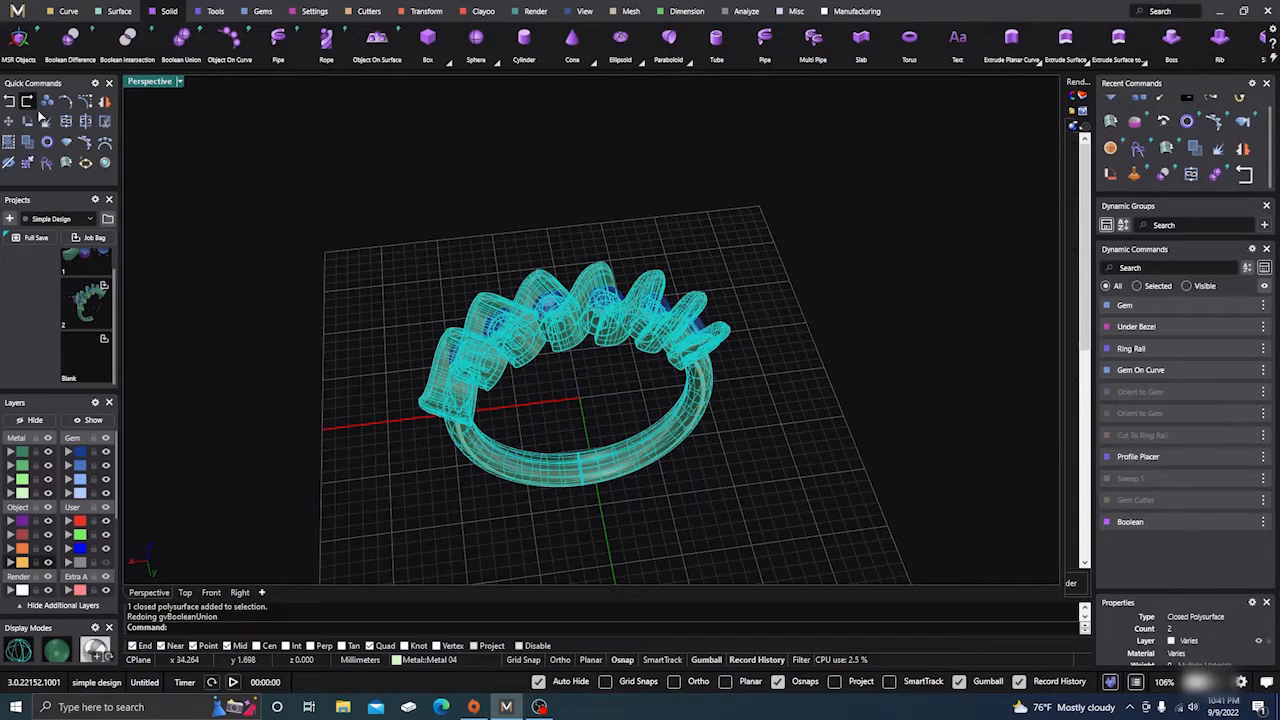
click(364, 495)
right_drag(364, 495, 321, 448)
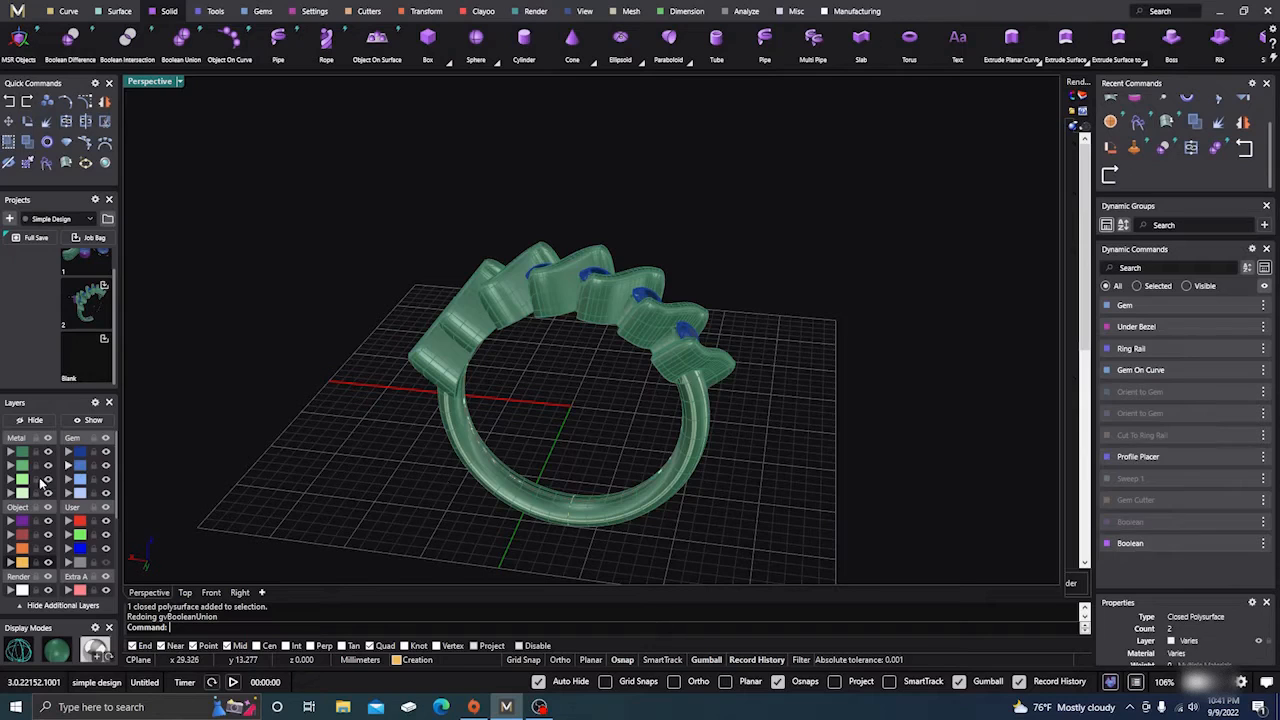
Delete the duplicate overlapping end setting chosen from the Selection Menu
click(446, 402)
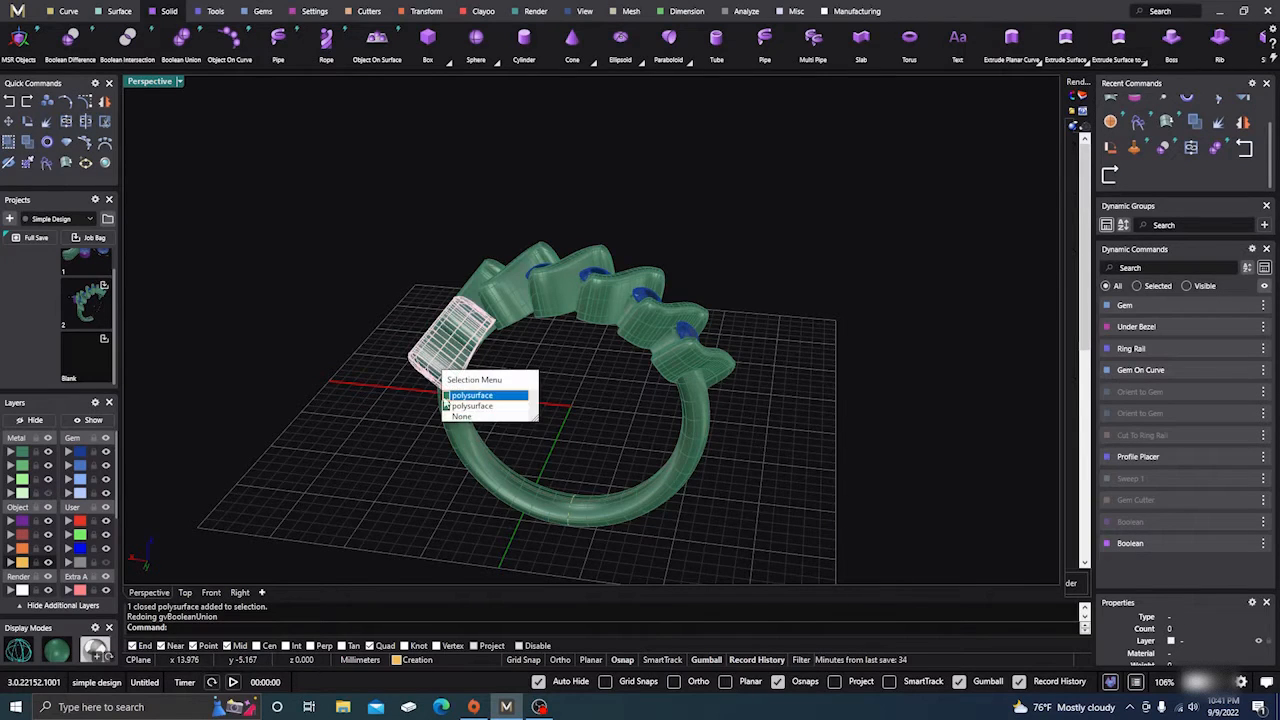
click(468, 396)
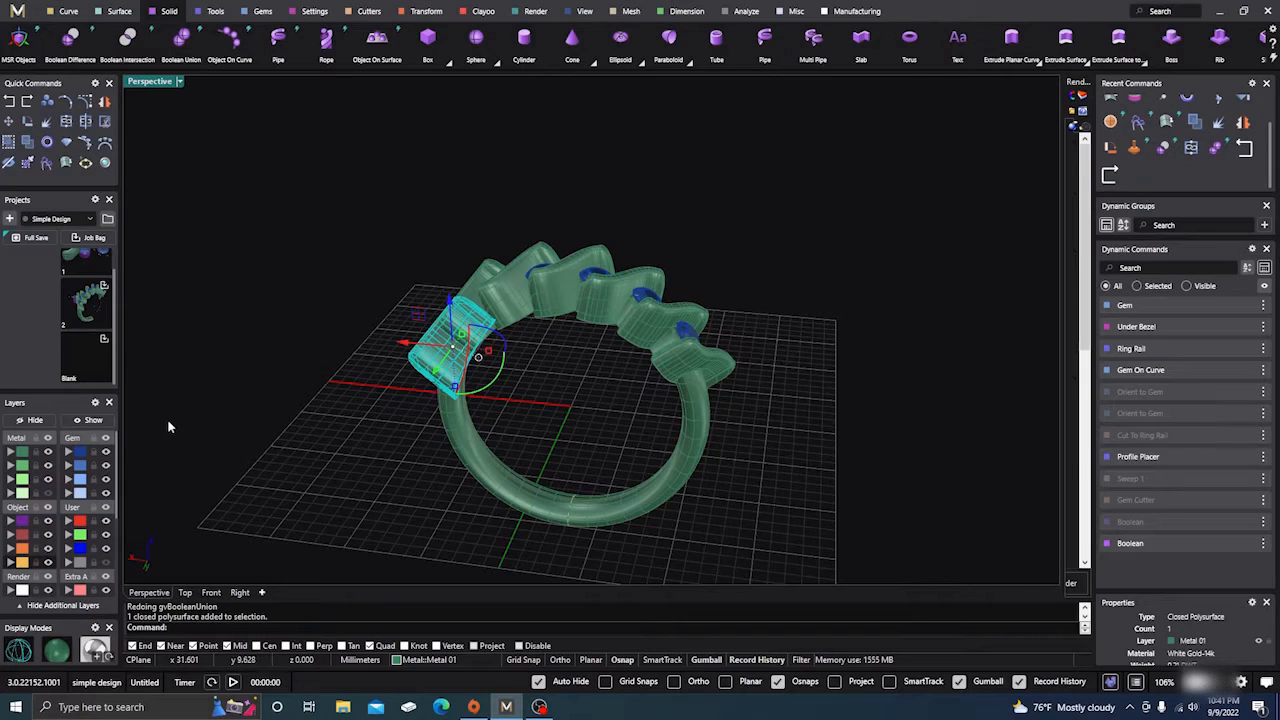
key(Delete)
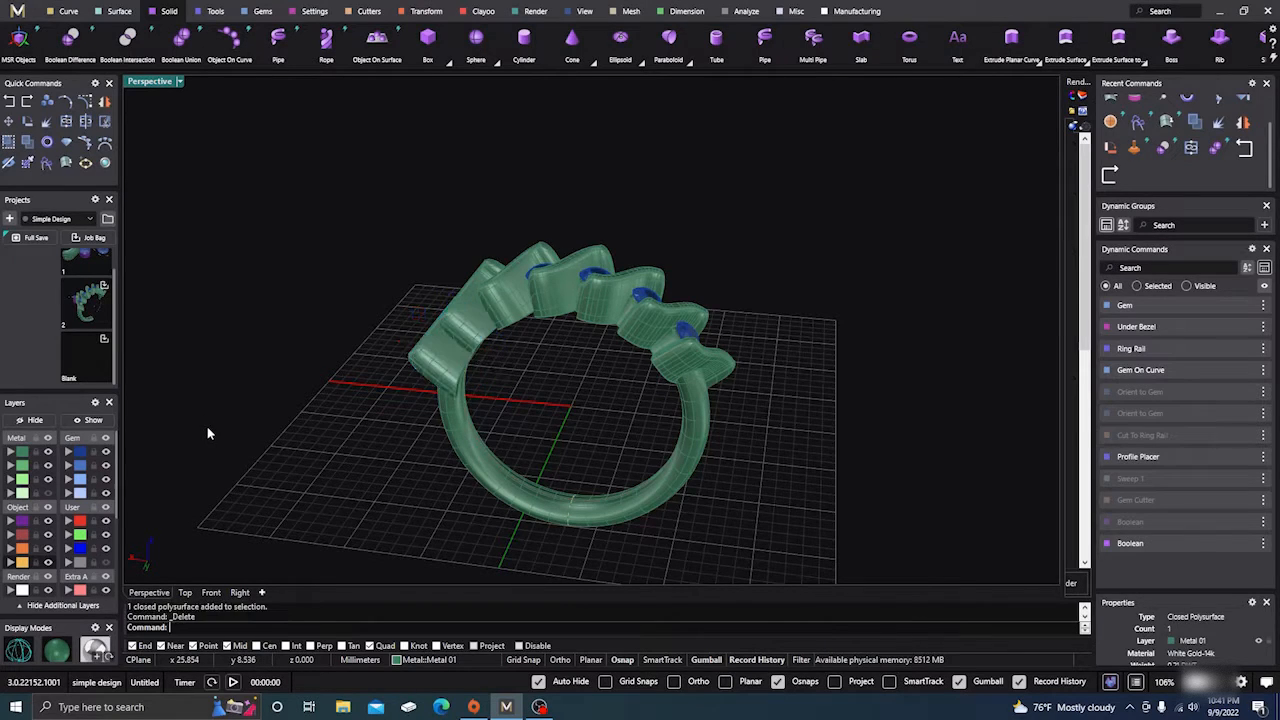
click(468, 456)
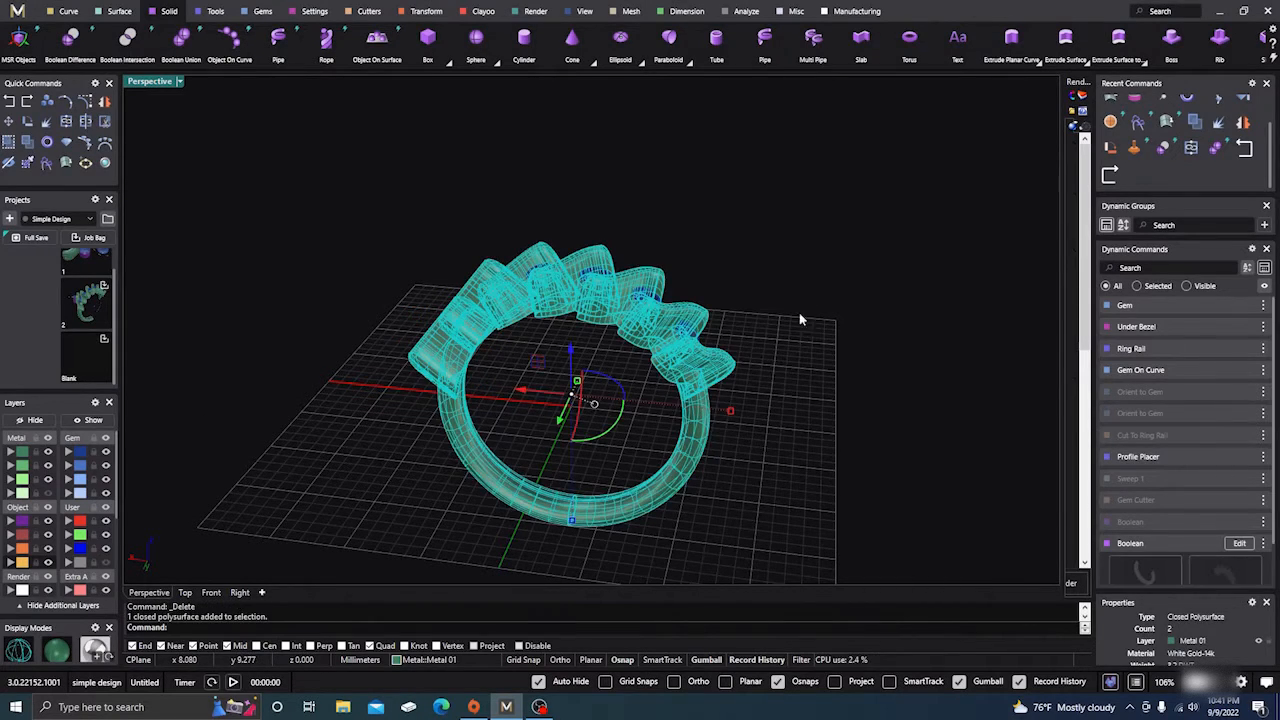
key(Escape)
Window-select the whole ring and check the selection with Super Select
drag(326, 194, 806, 557)
click(1110, 682)
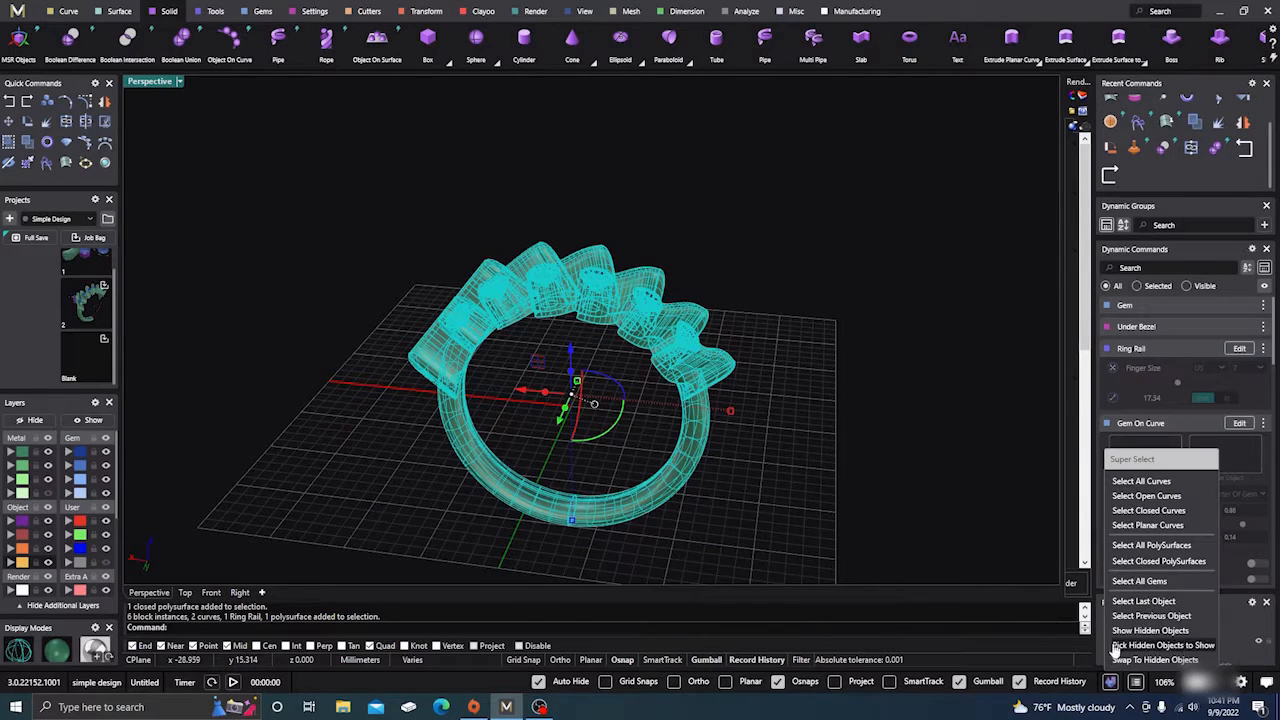
click(943, 503)
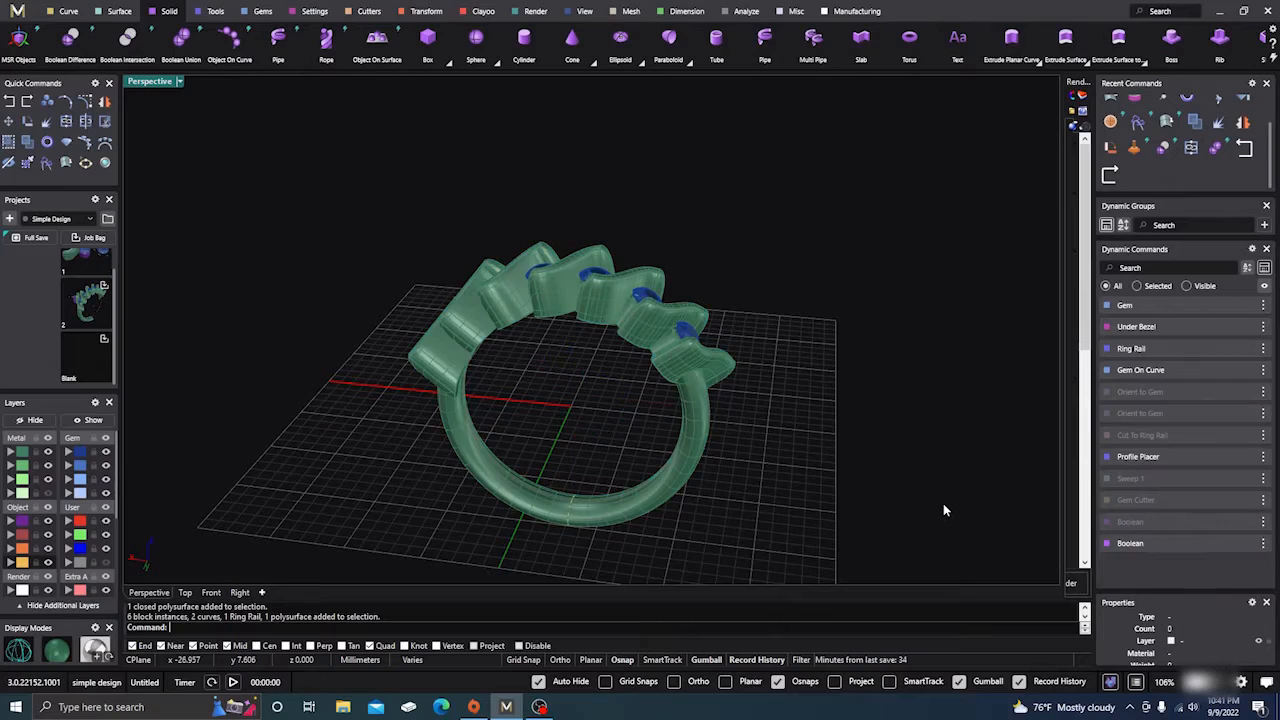
mouse_move(805, 382)
right_down()
mouse_move(737, 433)
mouse_move(737, 568)
mouse_move(693, 552)
right_up()
click(692, 441)
click(678, 513)
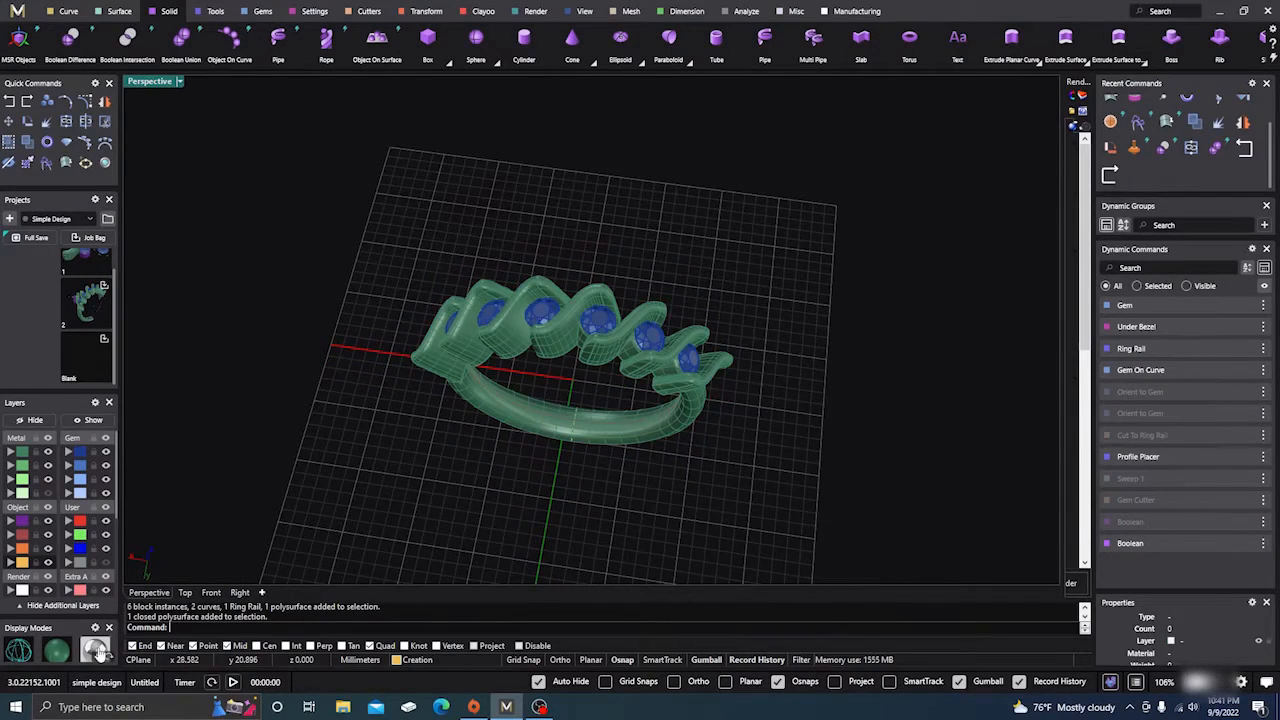
click(95, 650)
mouse_move(415, 477)
right_down()
mouse_move(423, 524)
mouse_move(366, 383)
mouse_move(340, 366)
mouse_move(365, 383)
right_up()
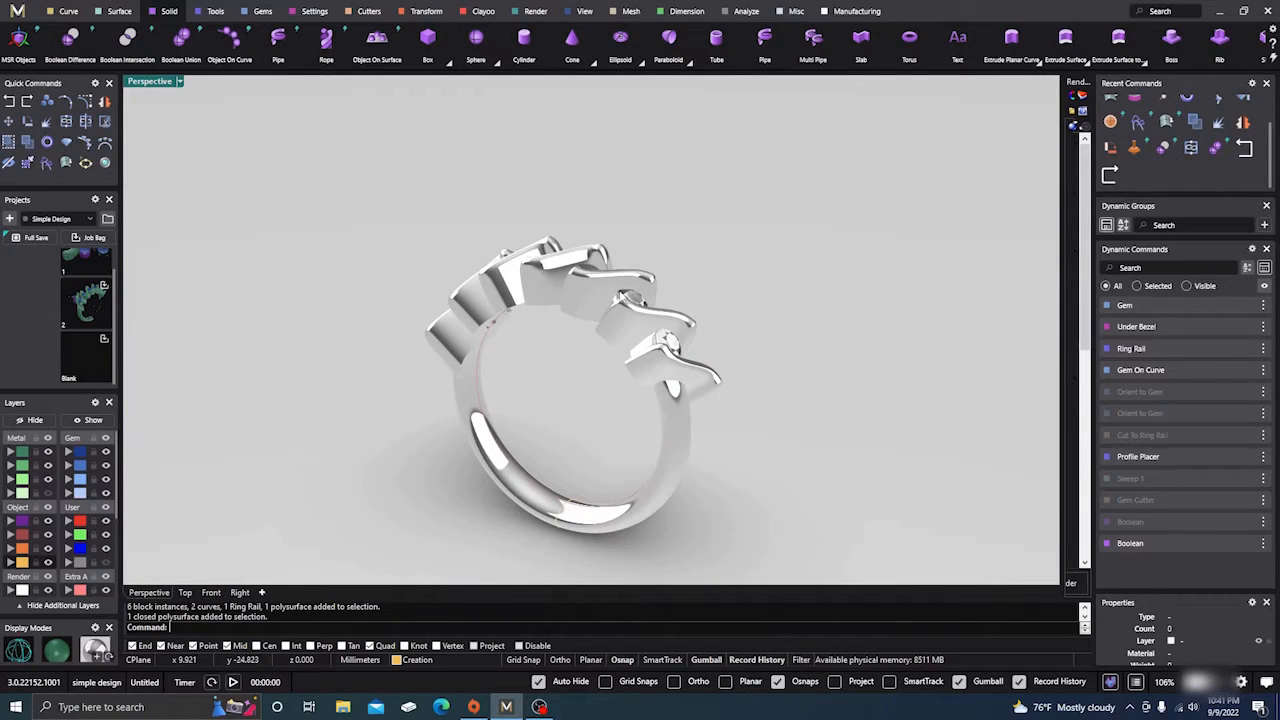
right_drag(624, 297, 649, 481)
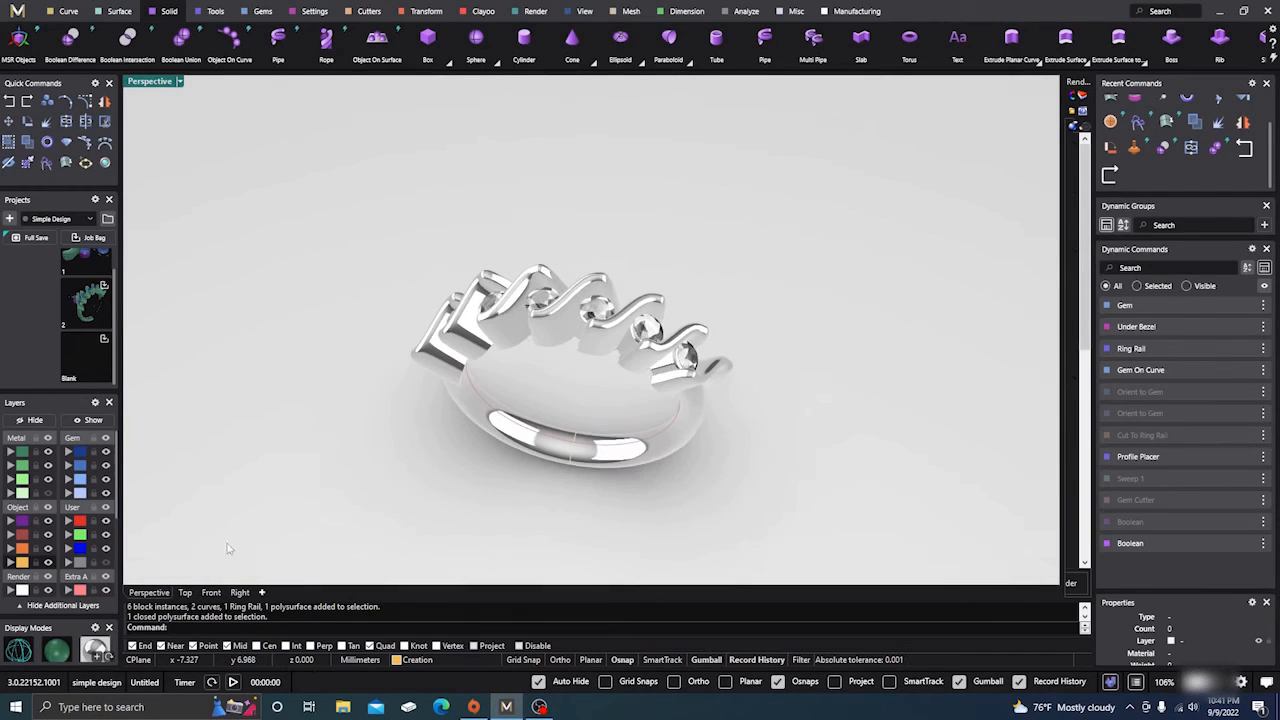
click(96, 649)
right_drag(420, 470, 563, 419)
scroll(627, 335, up, 7)
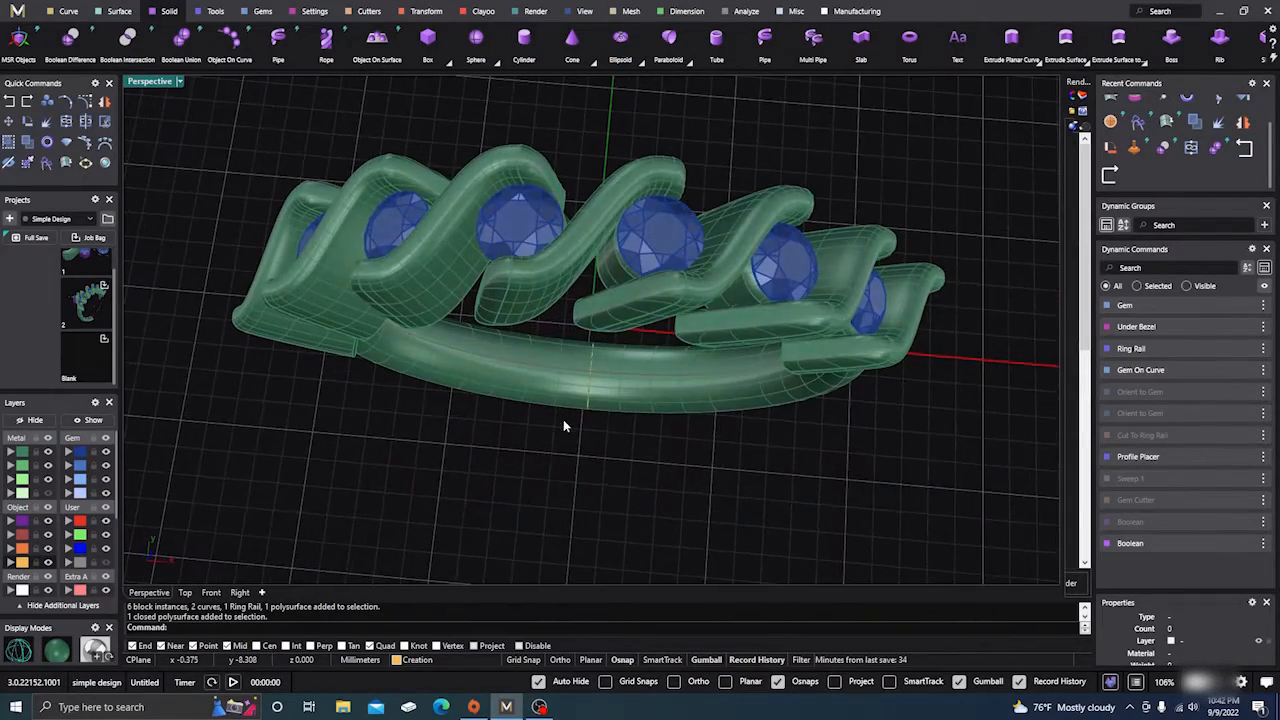
scroll(536, 465, down, 7)
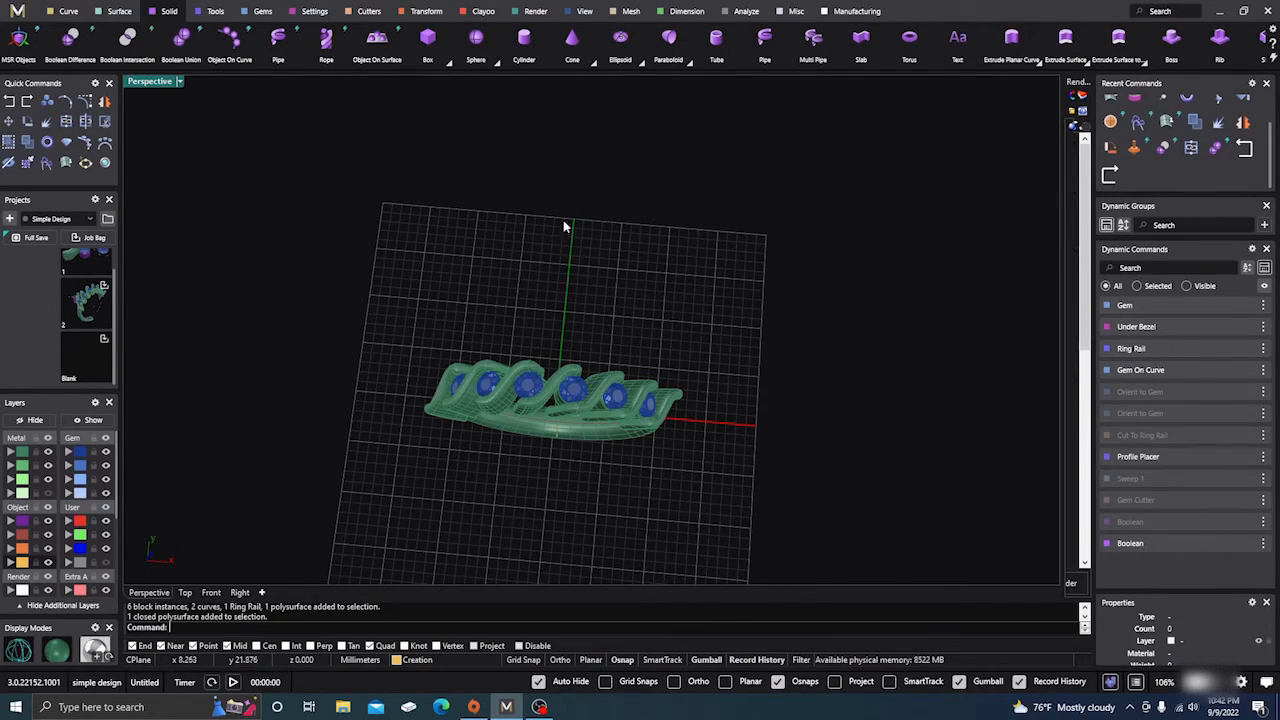
right_drag(569, 364, 528, 404)
scroll(572, 372, up, 6)
scroll(590, 398, down, 4)
scroll(525, 410, down, 2)
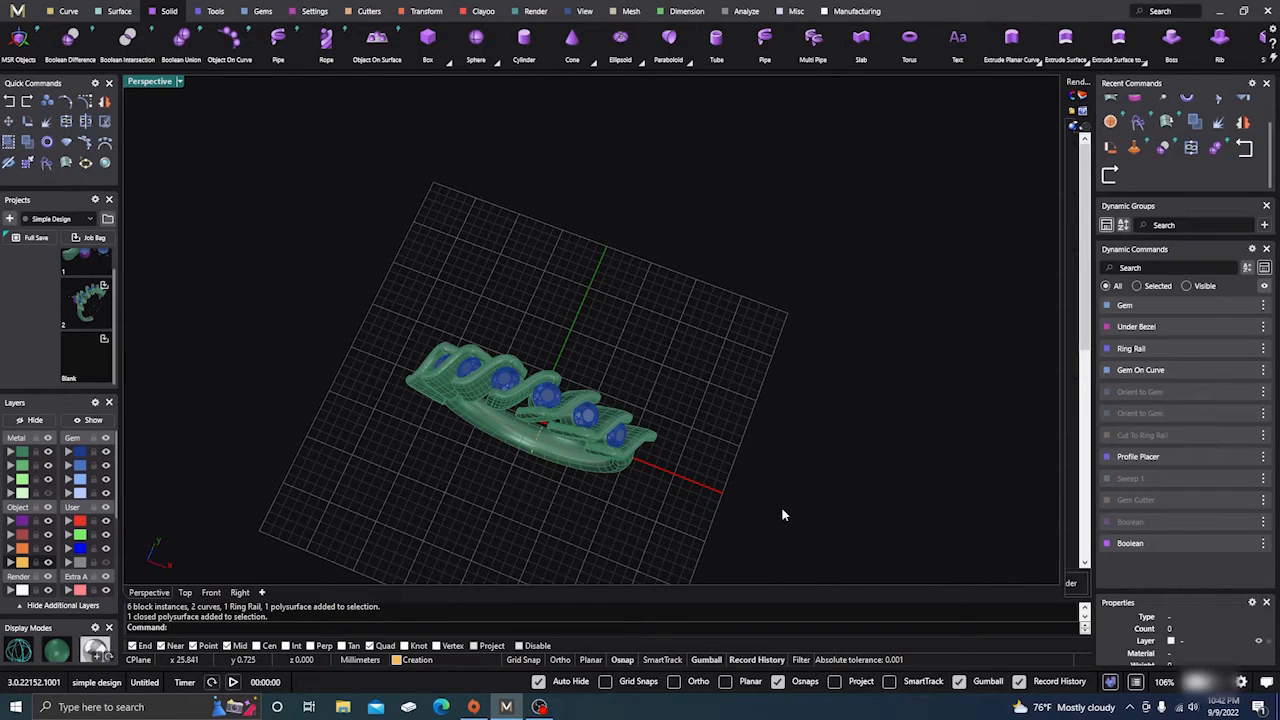
right_drag(789, 492, 779, 422)
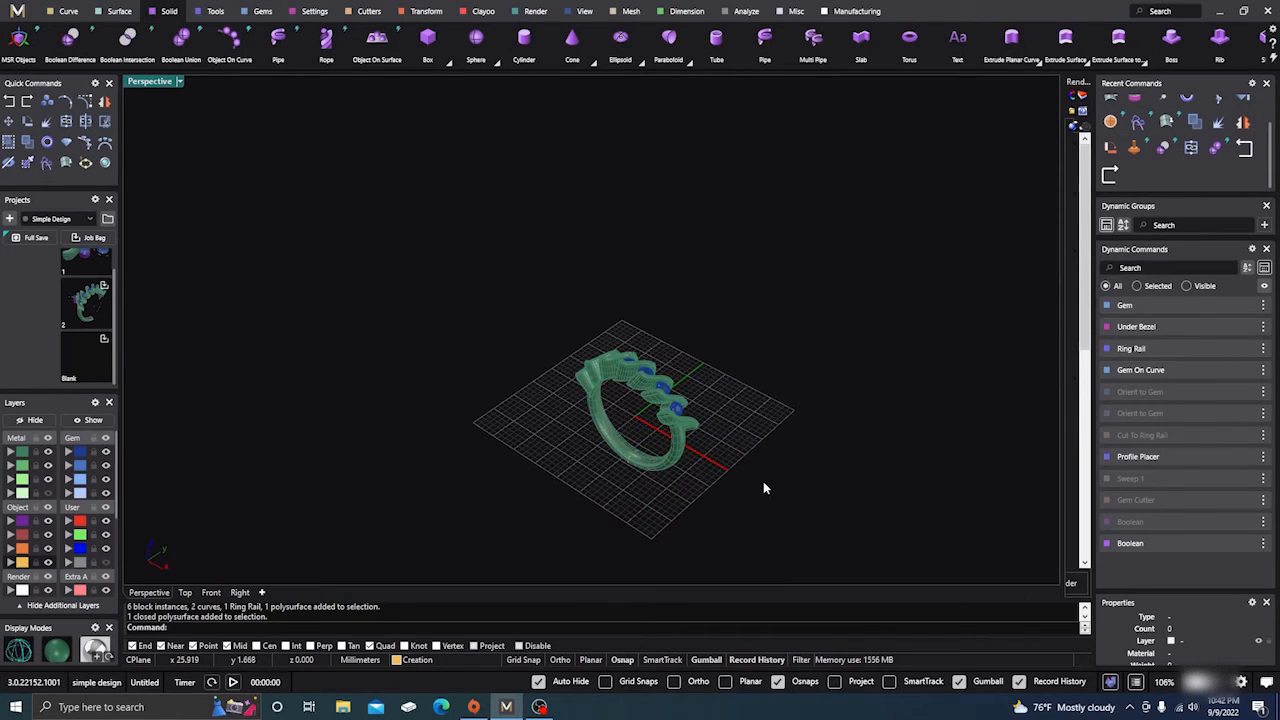